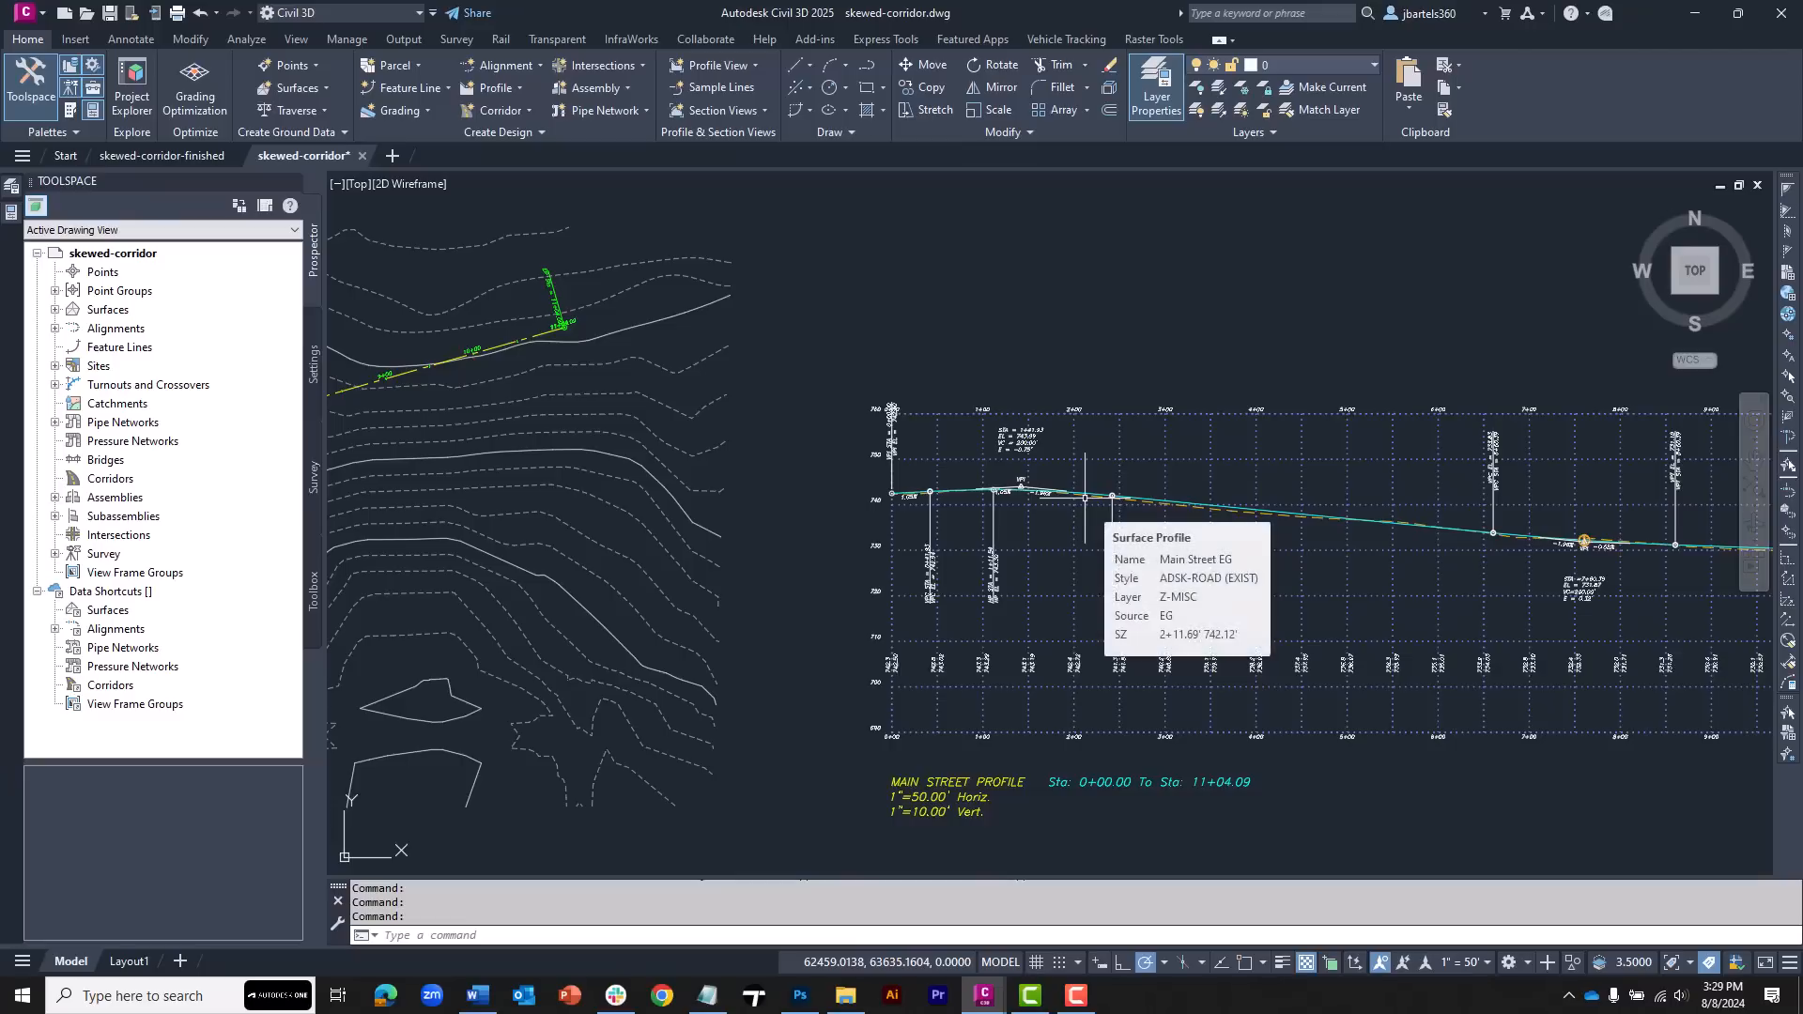
Examine the Main Street profile view, the roadway main assembly and the alignment in plan
mouse_move(1087, 491)
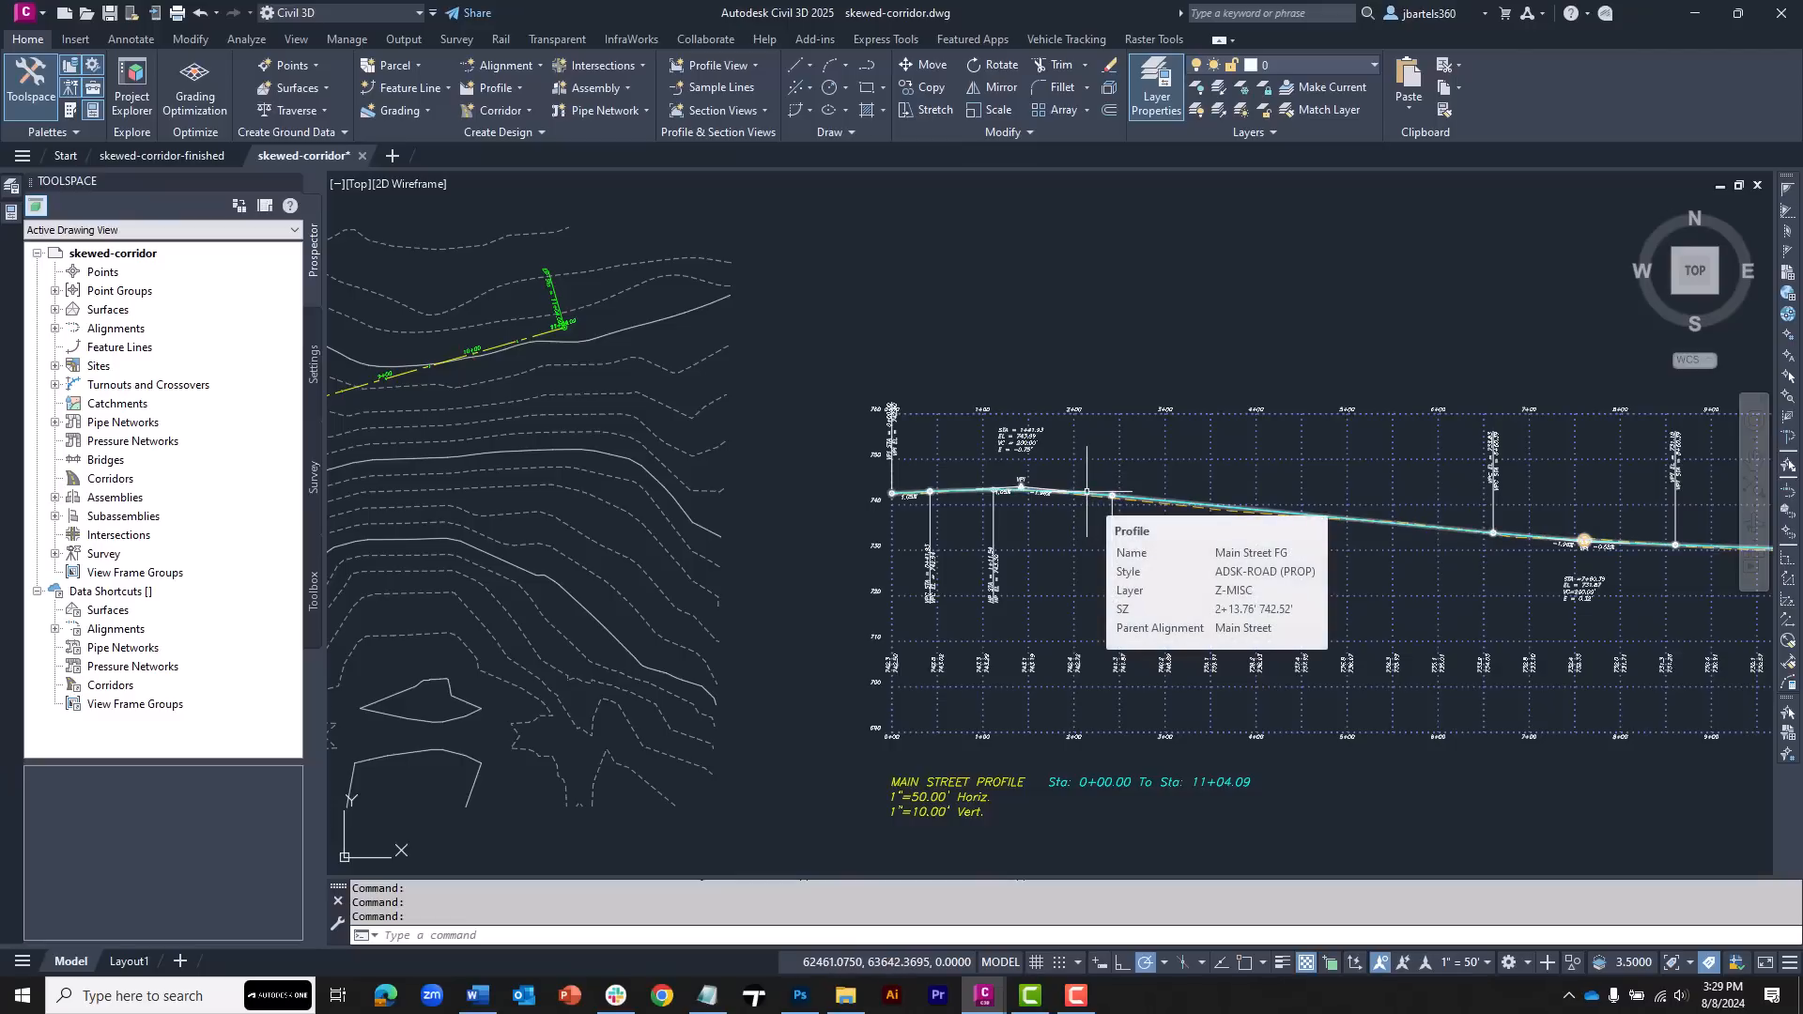
scroll(555, 411, up, 6)
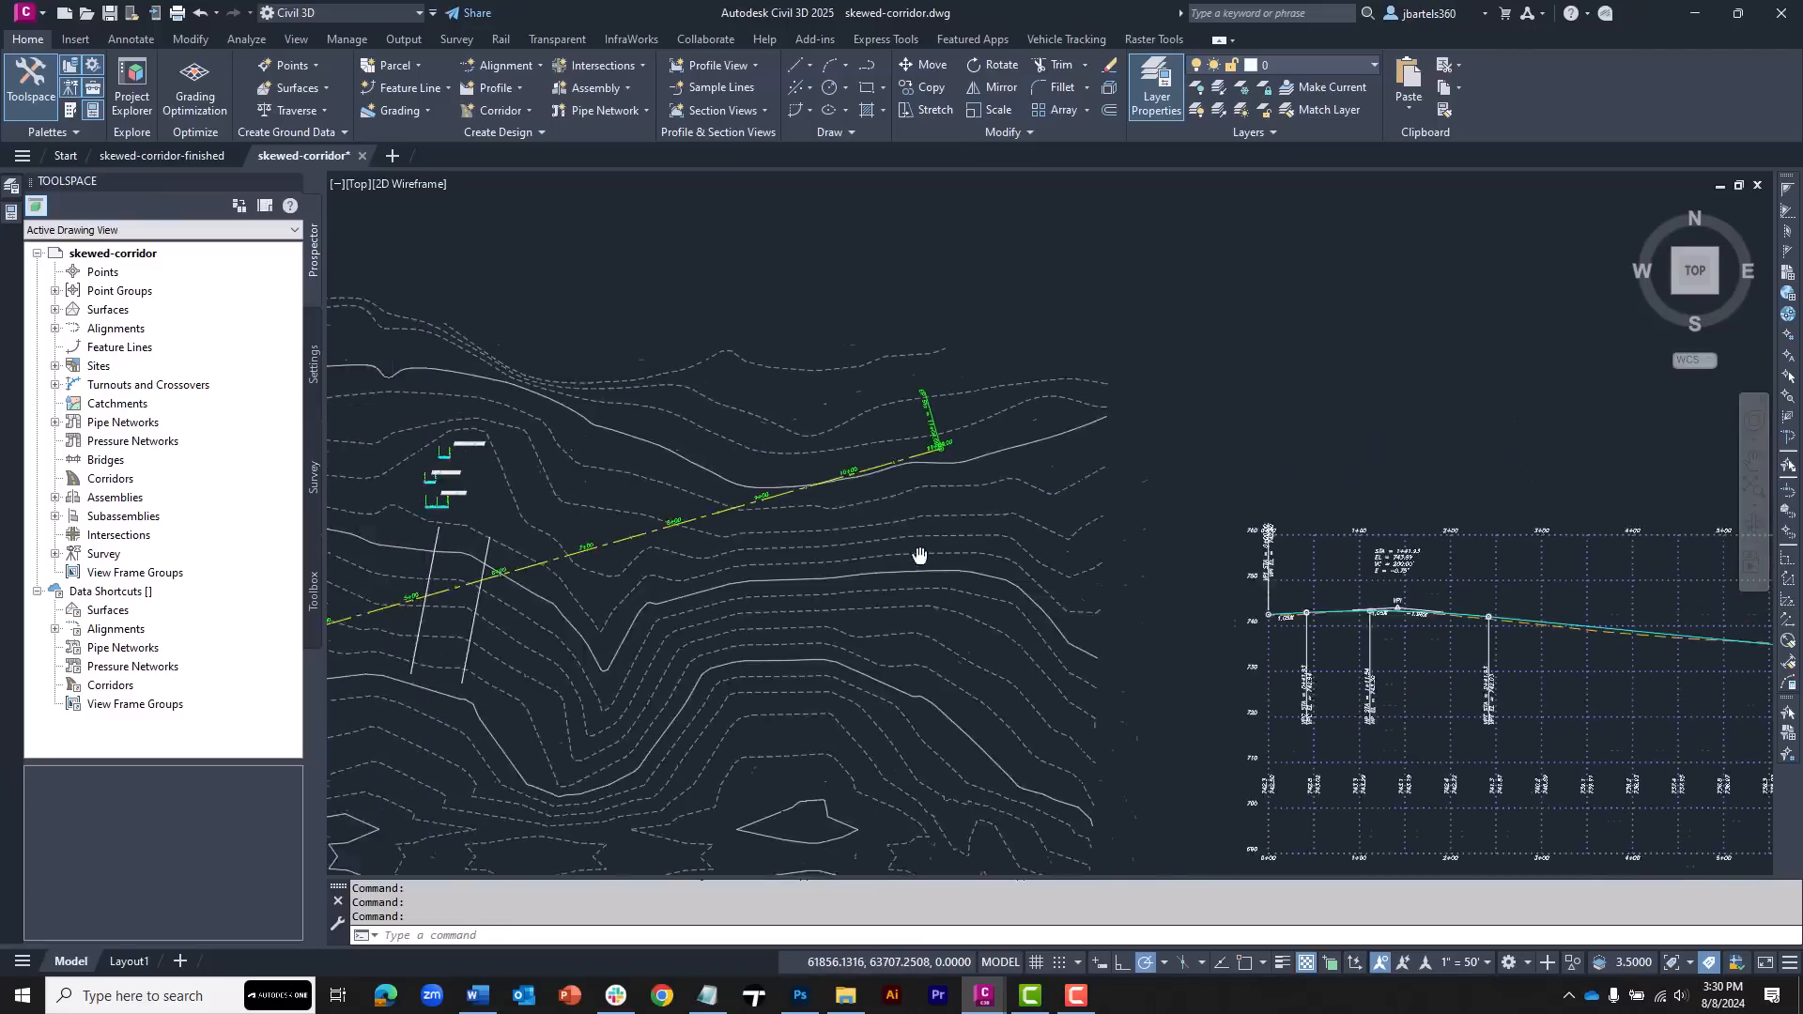
scroll(864, 512, up, 8)
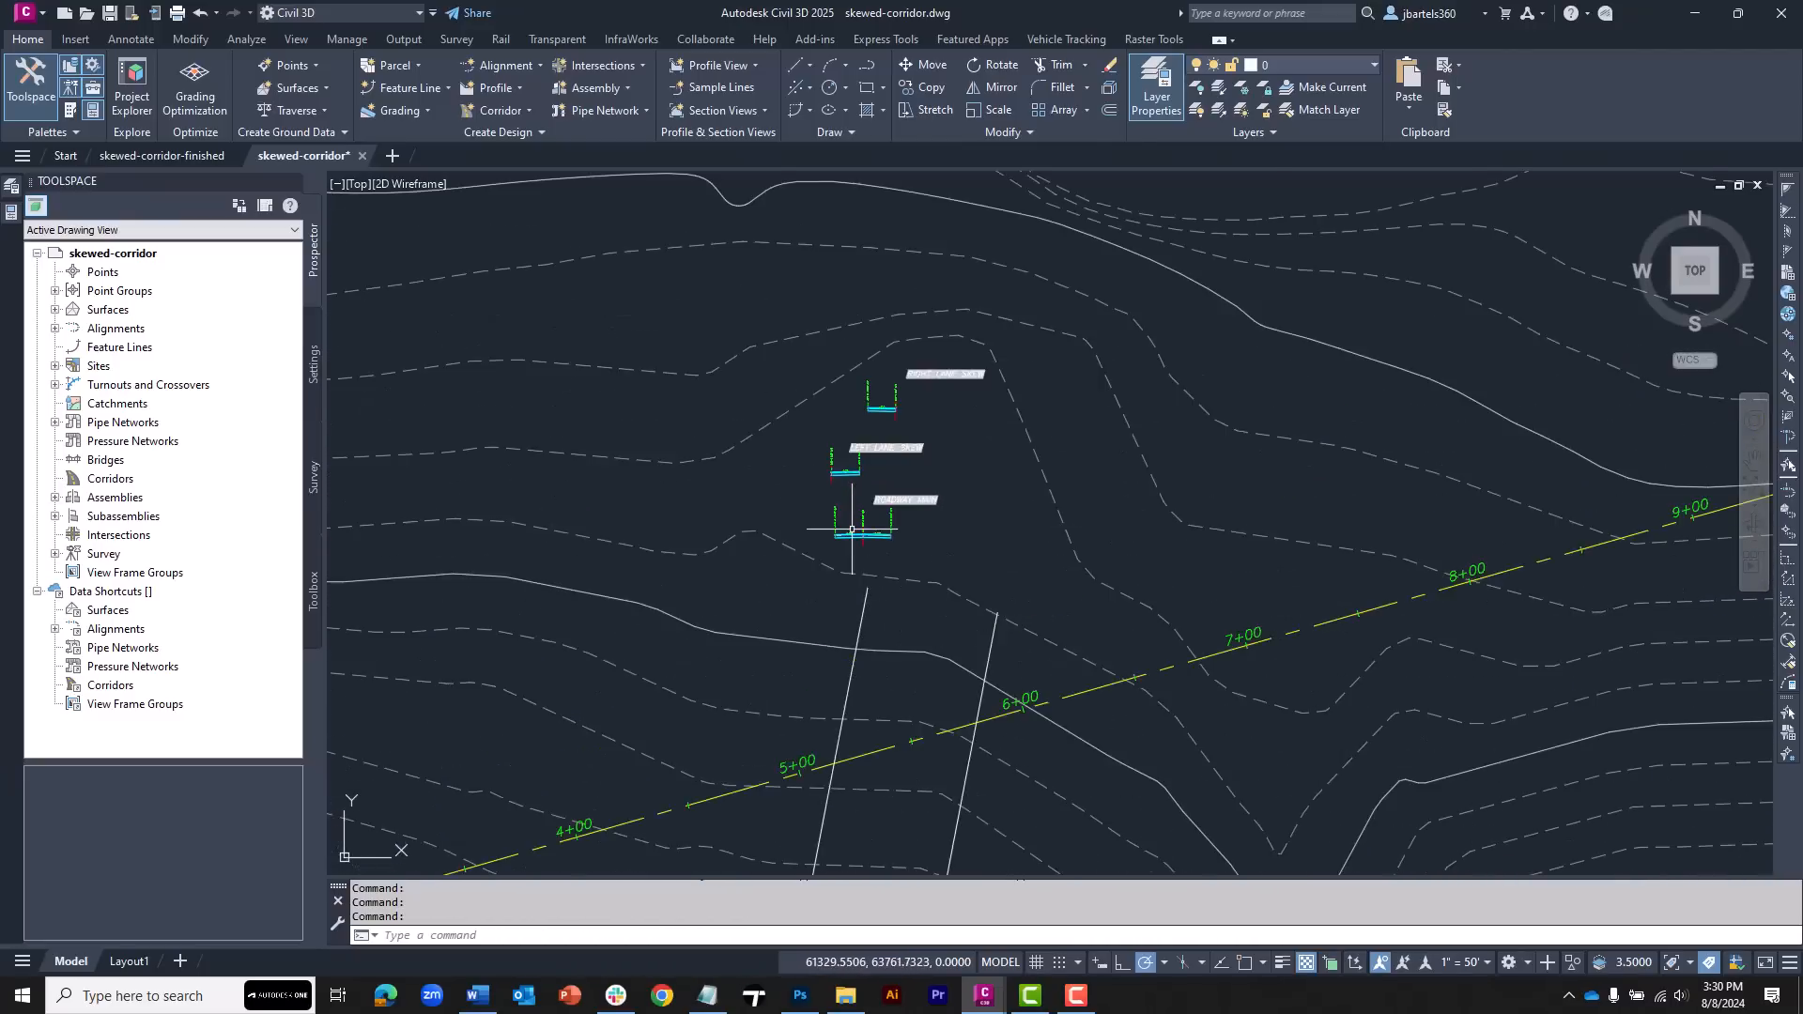
scroll(854, 507, up, 5)
middle_drag(851, 512, 751, 514)
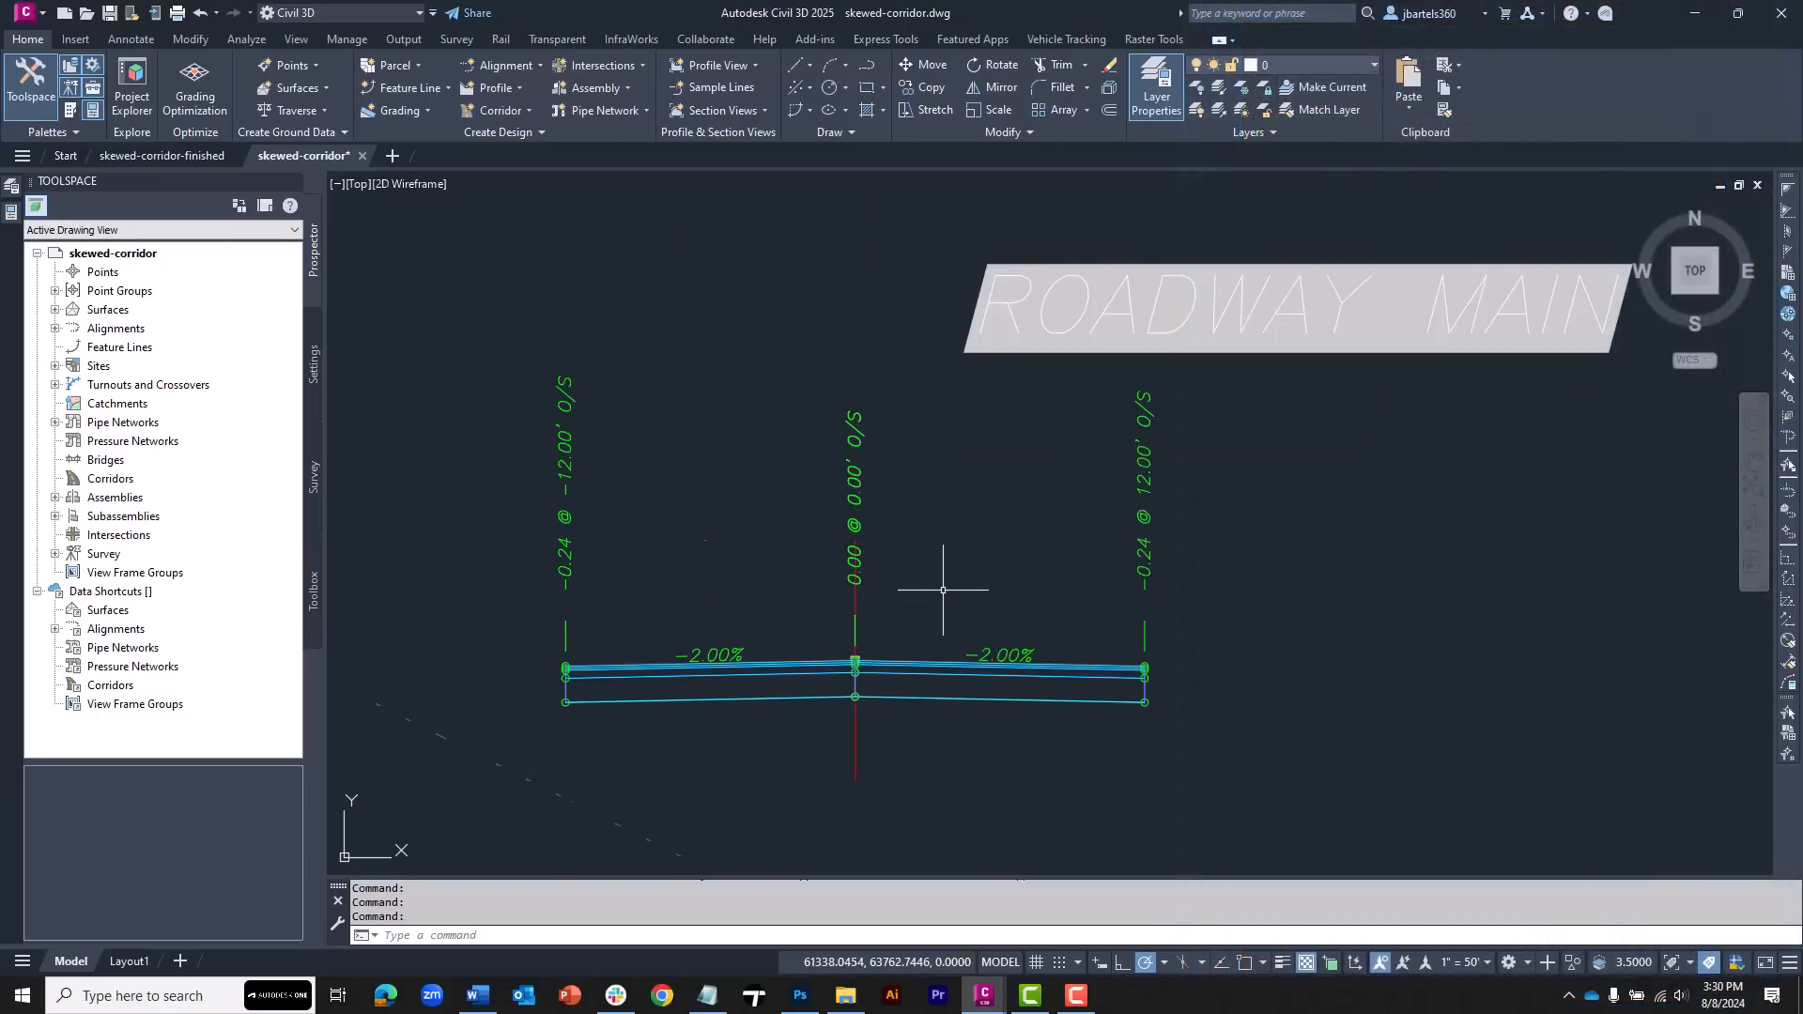
scroll(944, 601, down, 8)
mouse_move(979, 707)
middle_down()
mouse_move(926, 479)
mouse_move(950, 386)
middle_up()
scroll(949, 395, down, 2)
middle_drag(1080, 581, 977, 595)
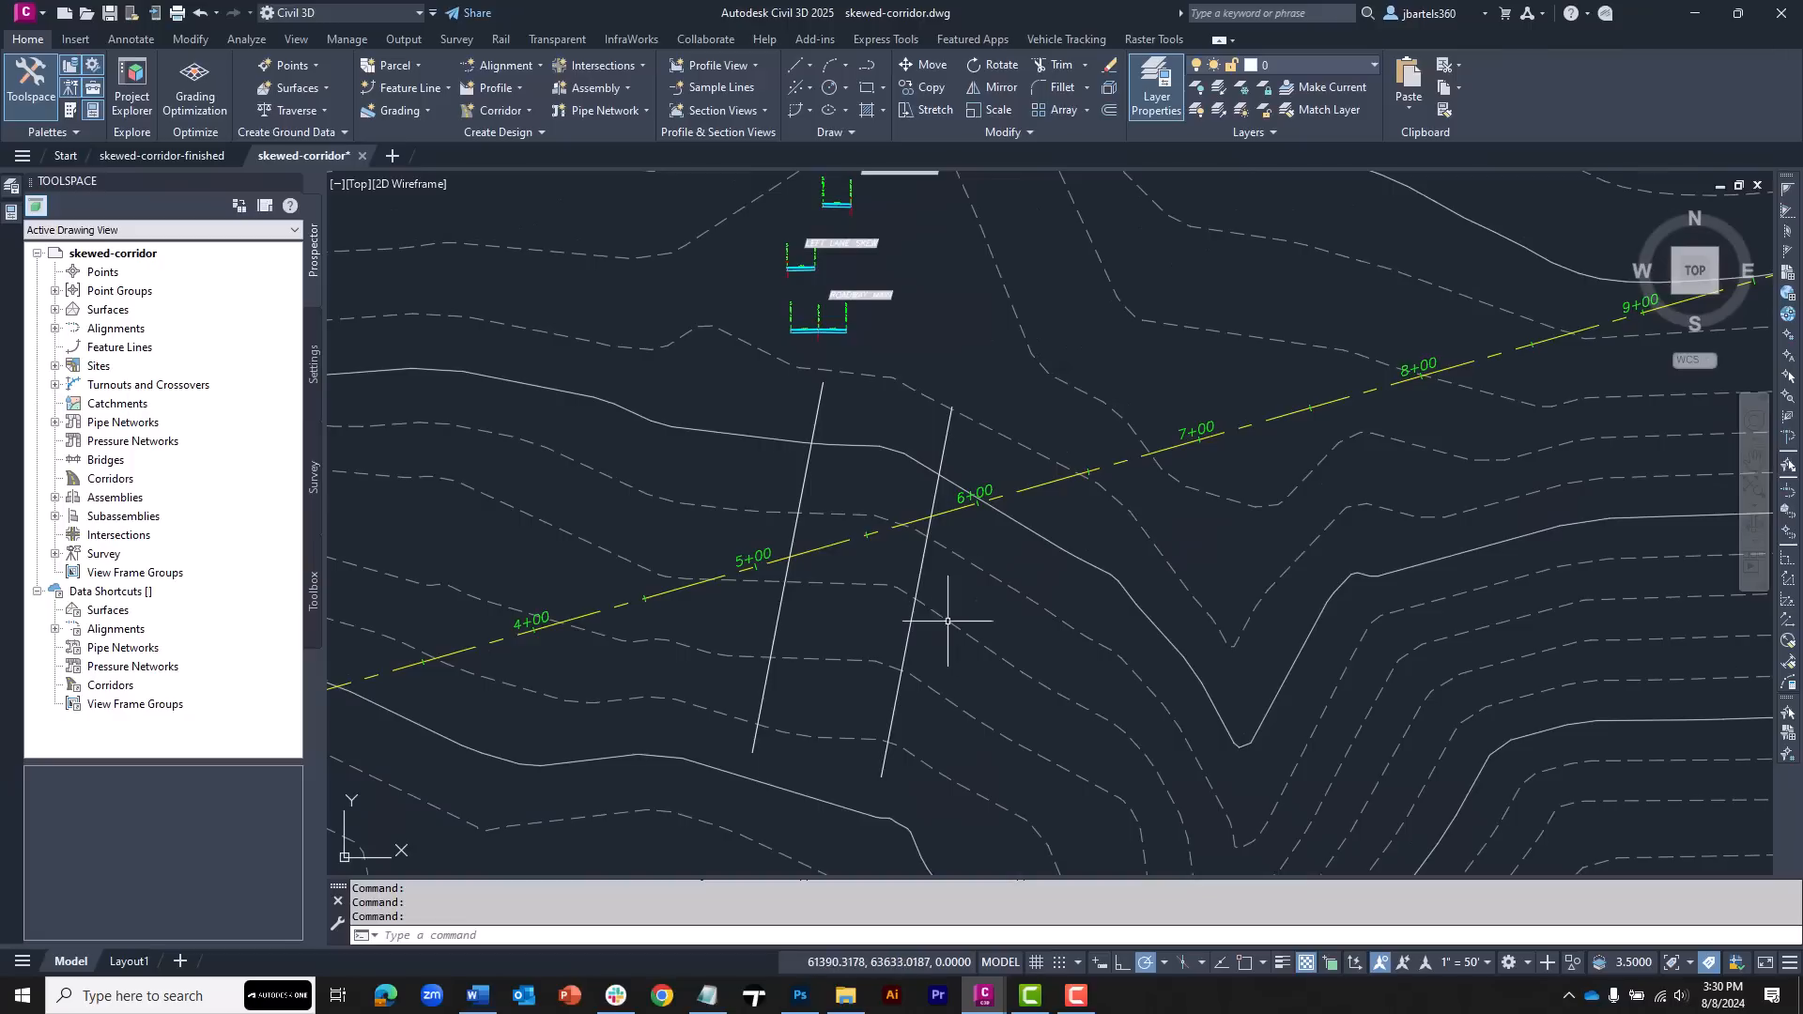
Start a new corridor named Main Stree and pick the Main Street alignment with the Main Street FG profile
click(512, 111)
click(515, 141)
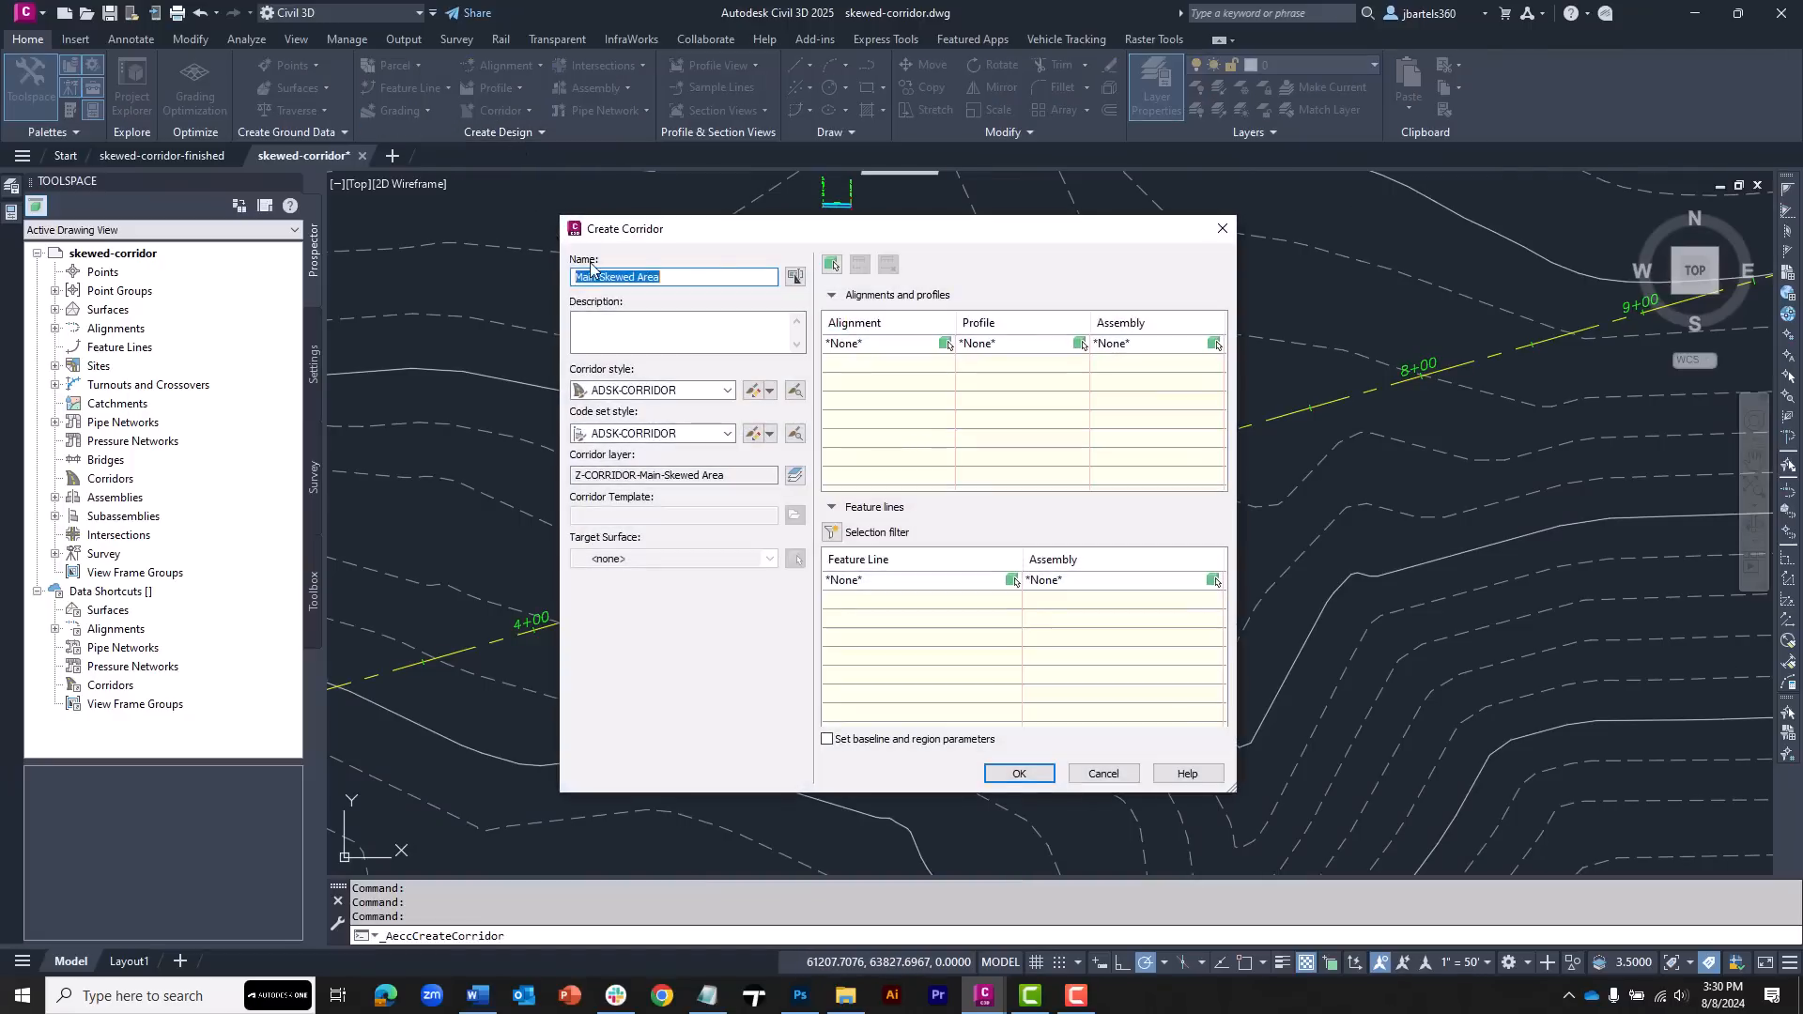
text(Main S)
click(945, 344)
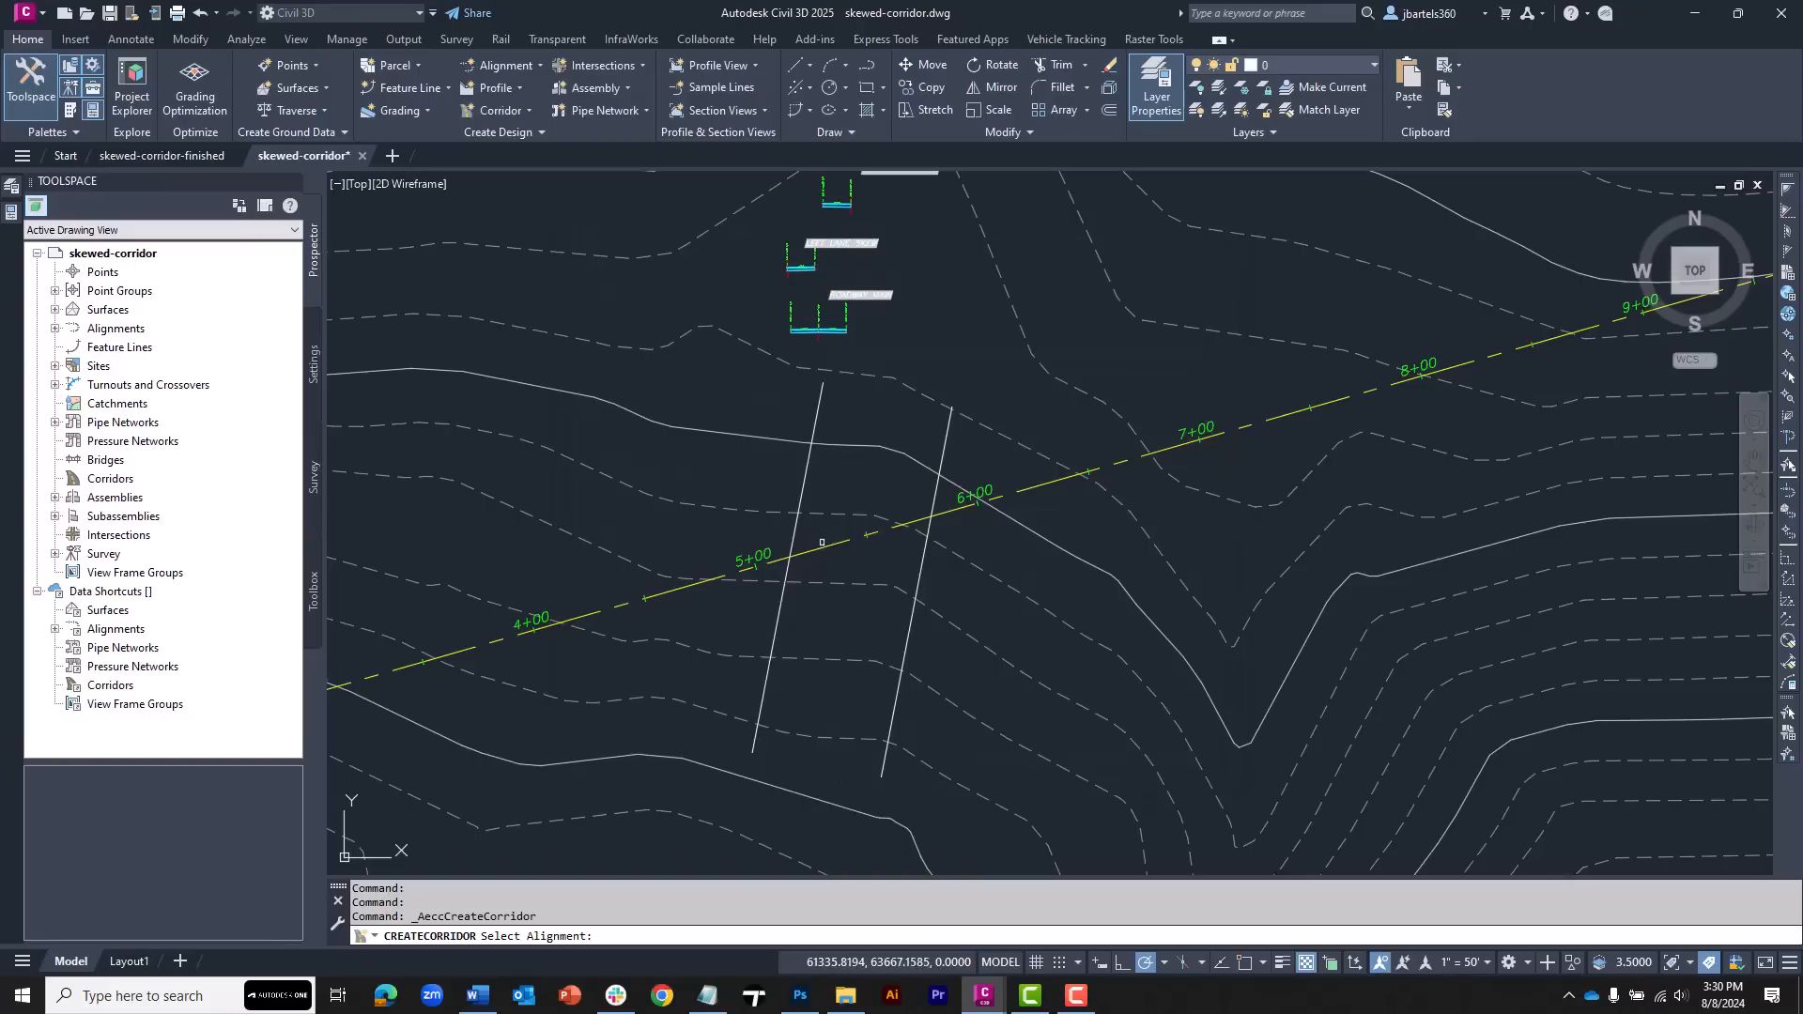
click(826, 547)
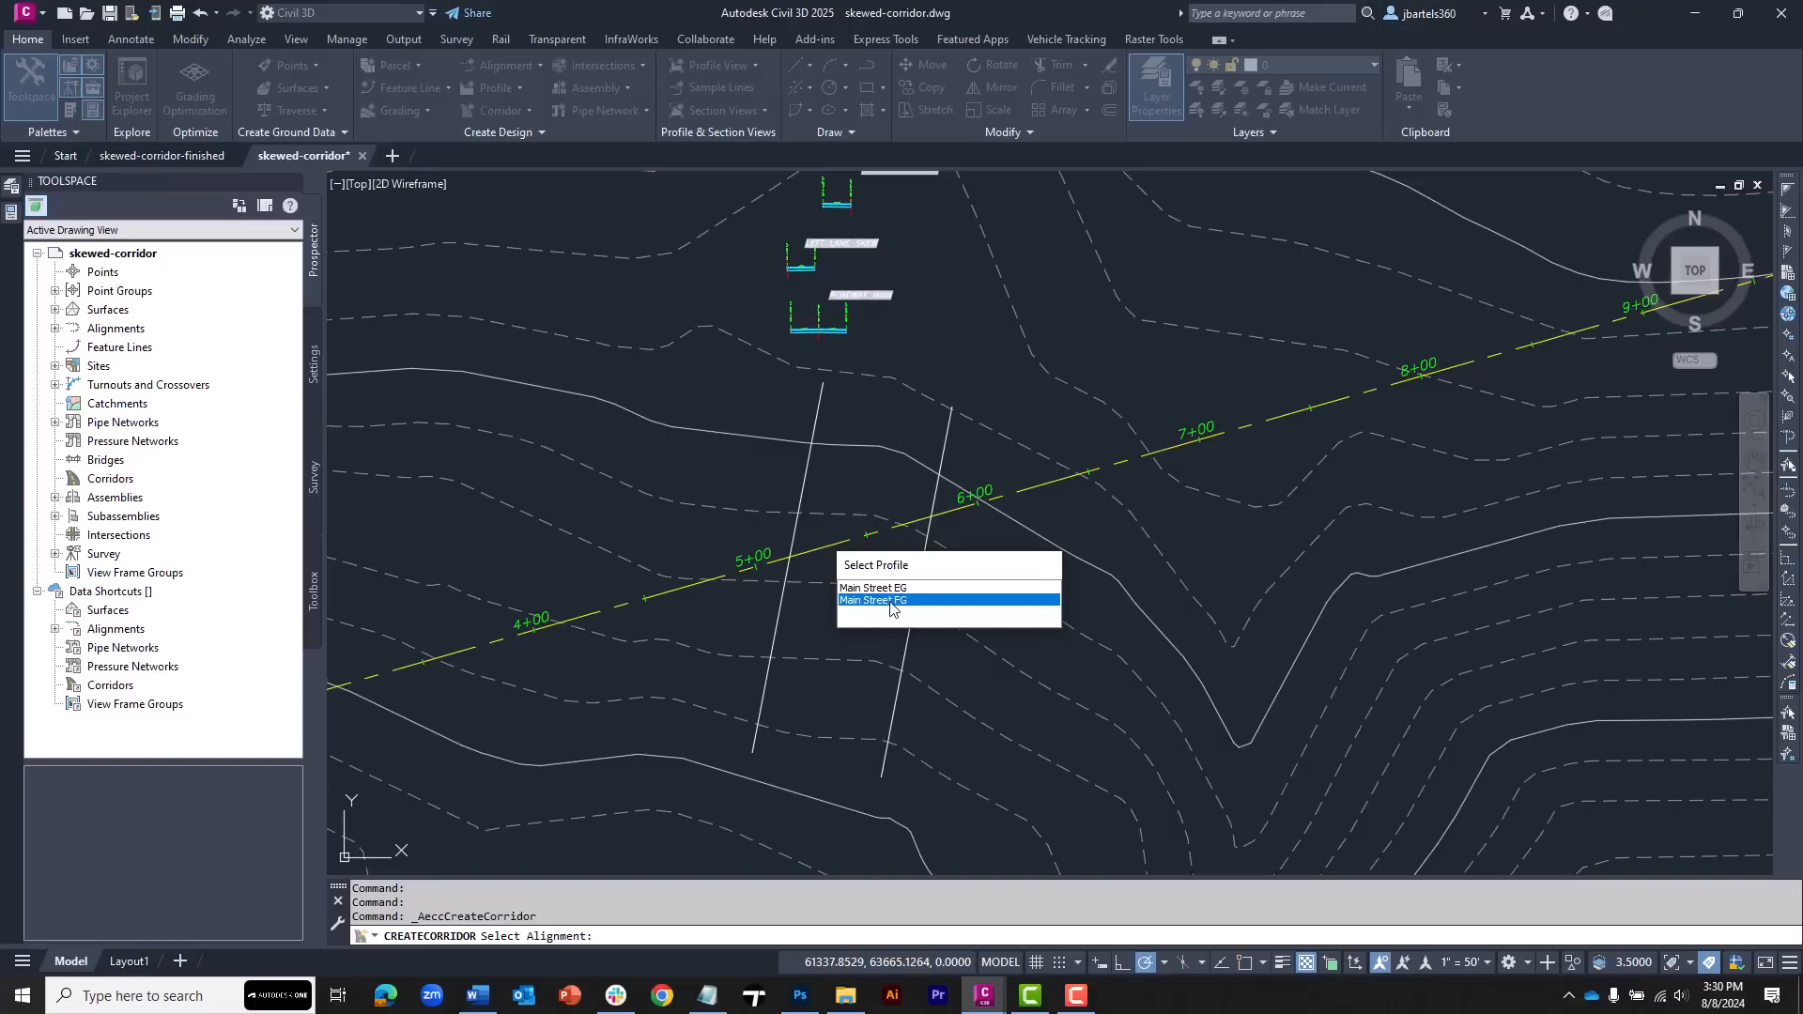
click(890, 601)
Create the corridor with the roadway main assembly, leaving the baseline and region parameters option off
click(988, 344)
click(992, 345)
click(999, 350)
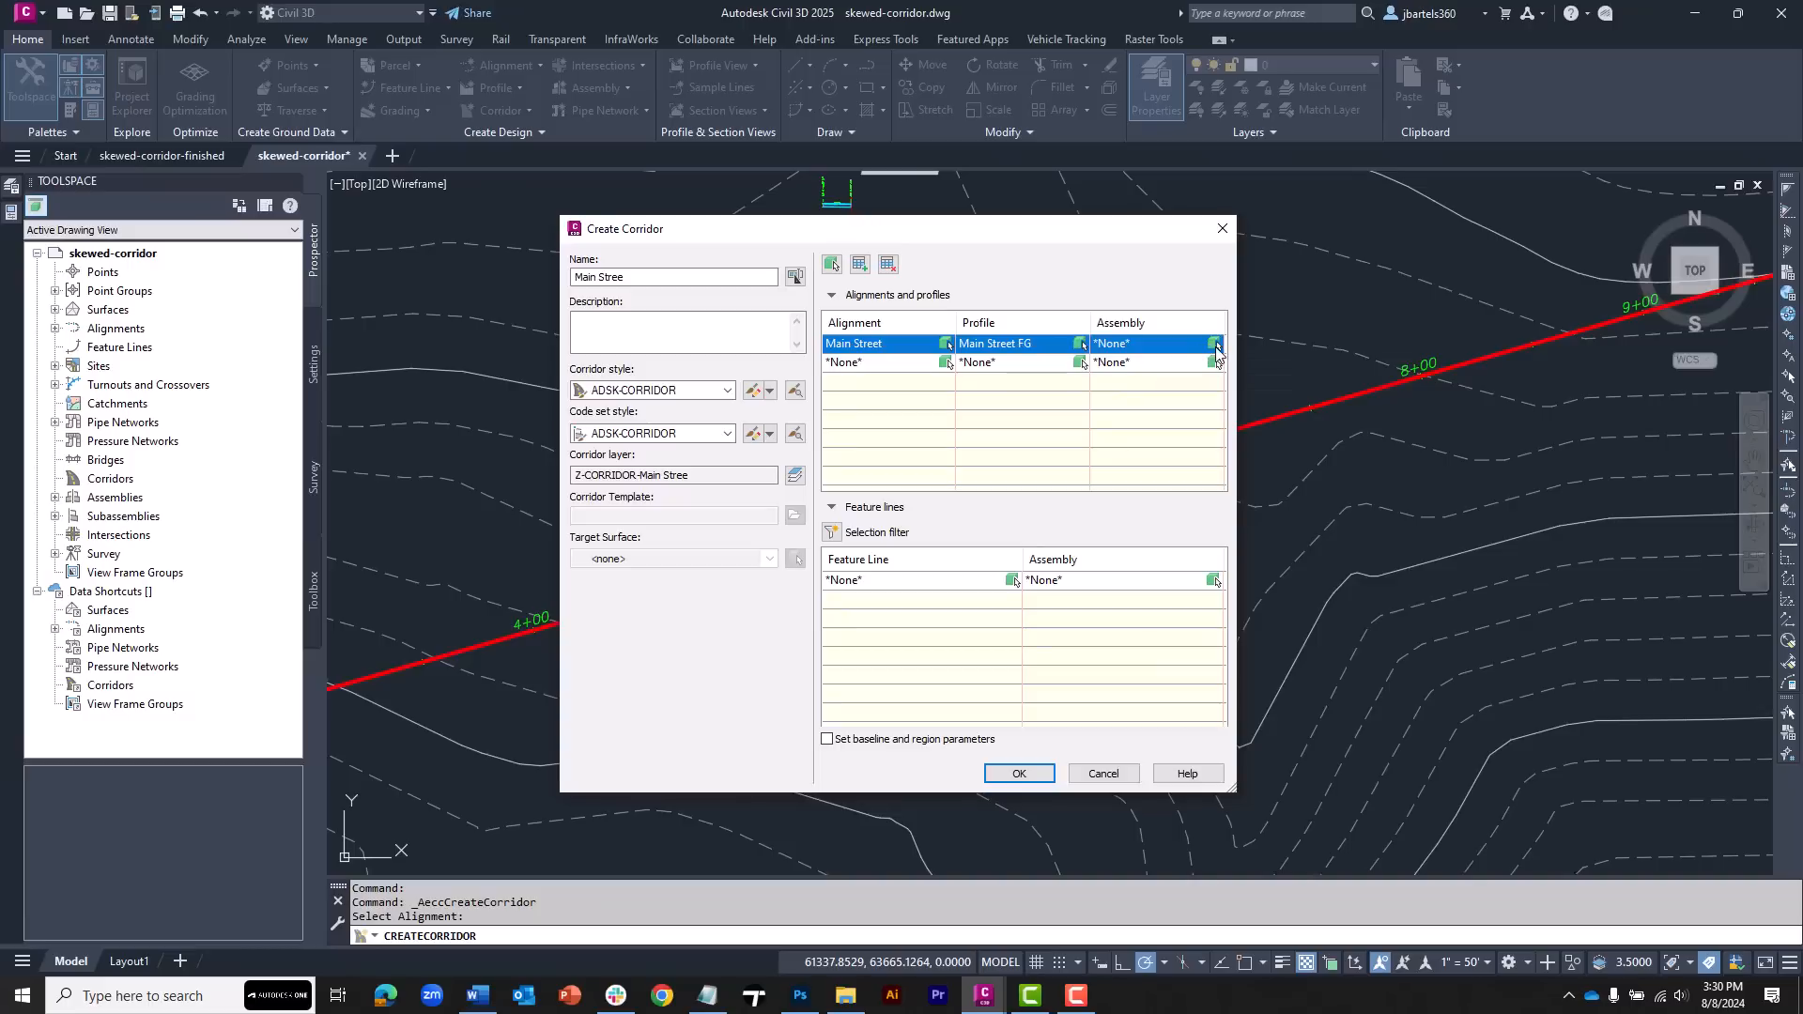
click(1151, 345)
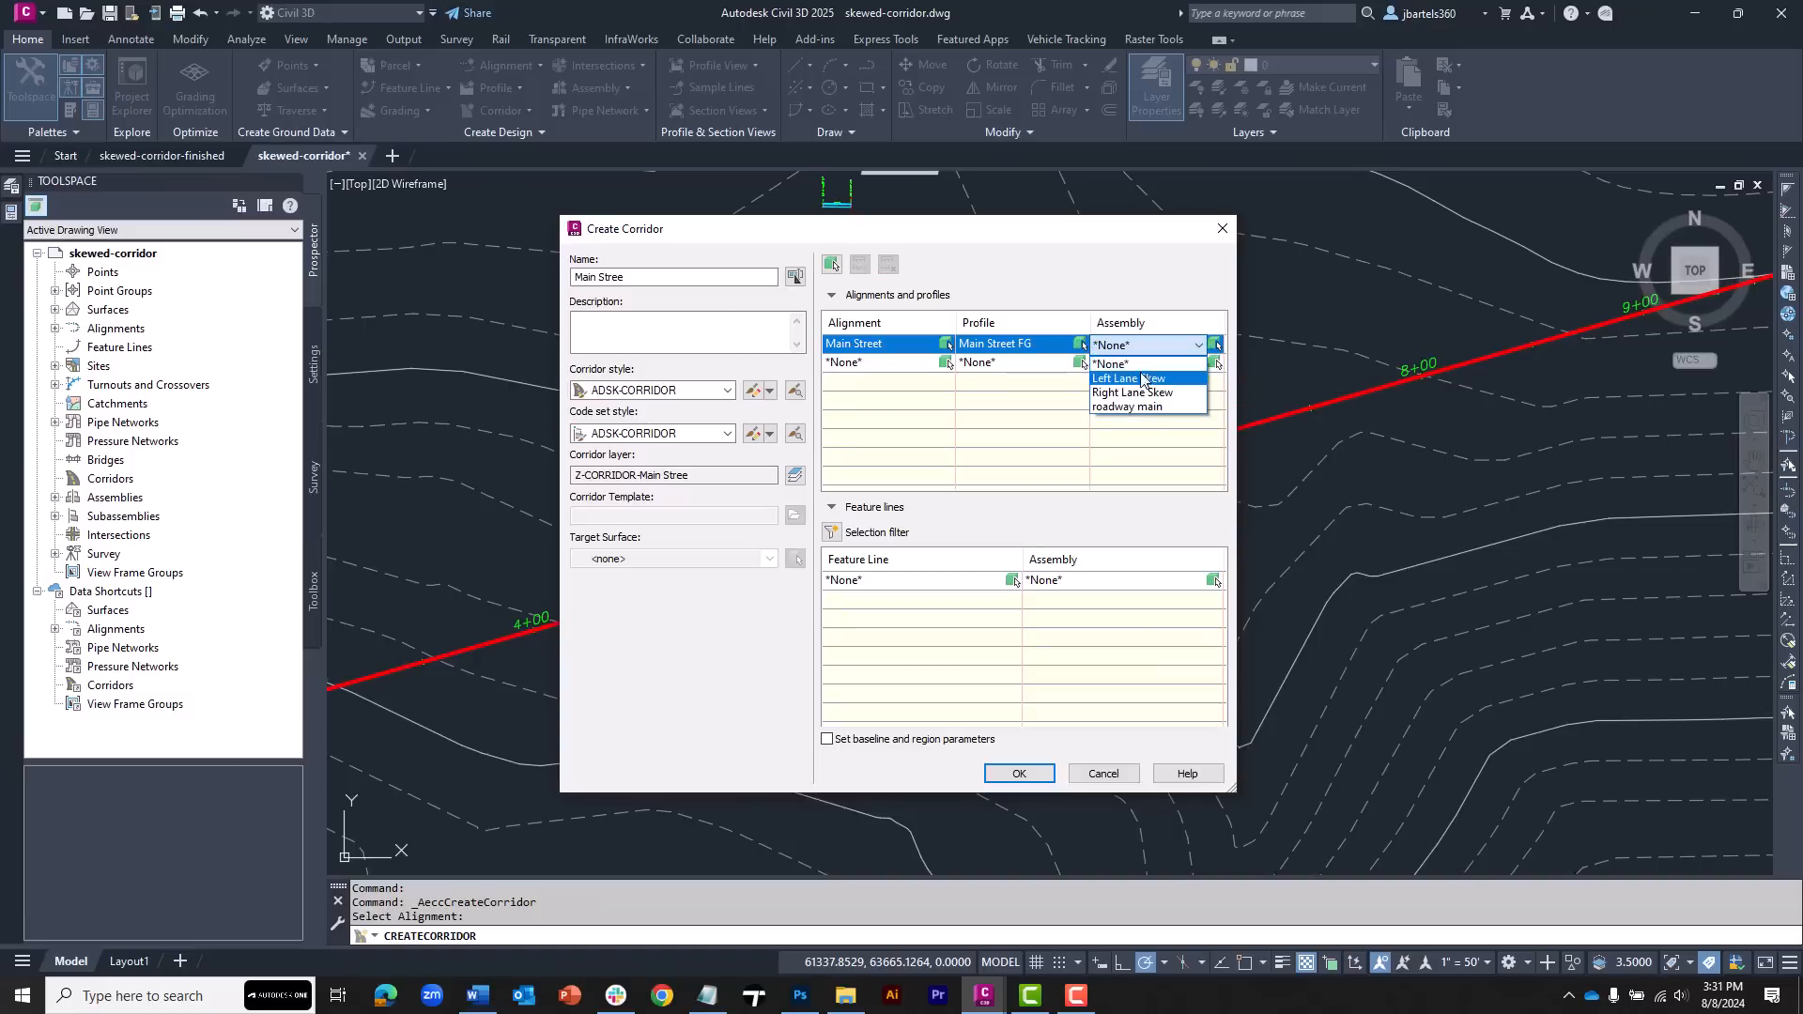
click(1137, 406)
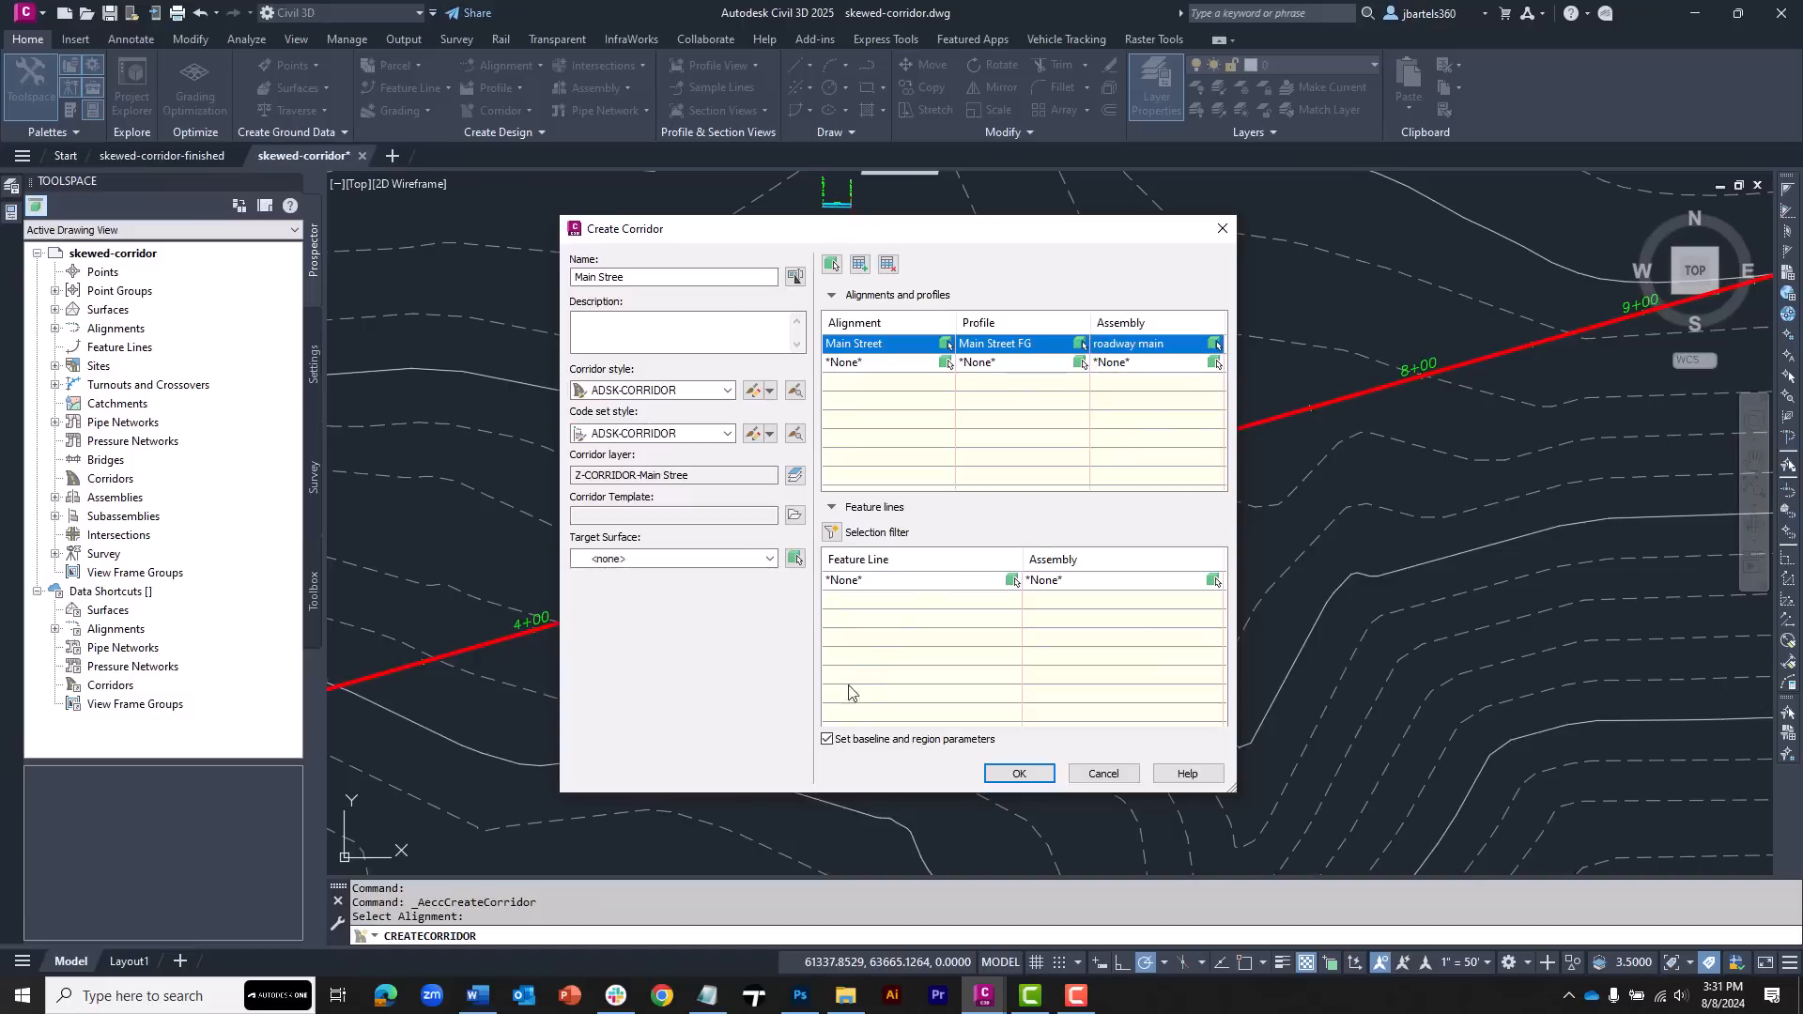
click(827, 740)
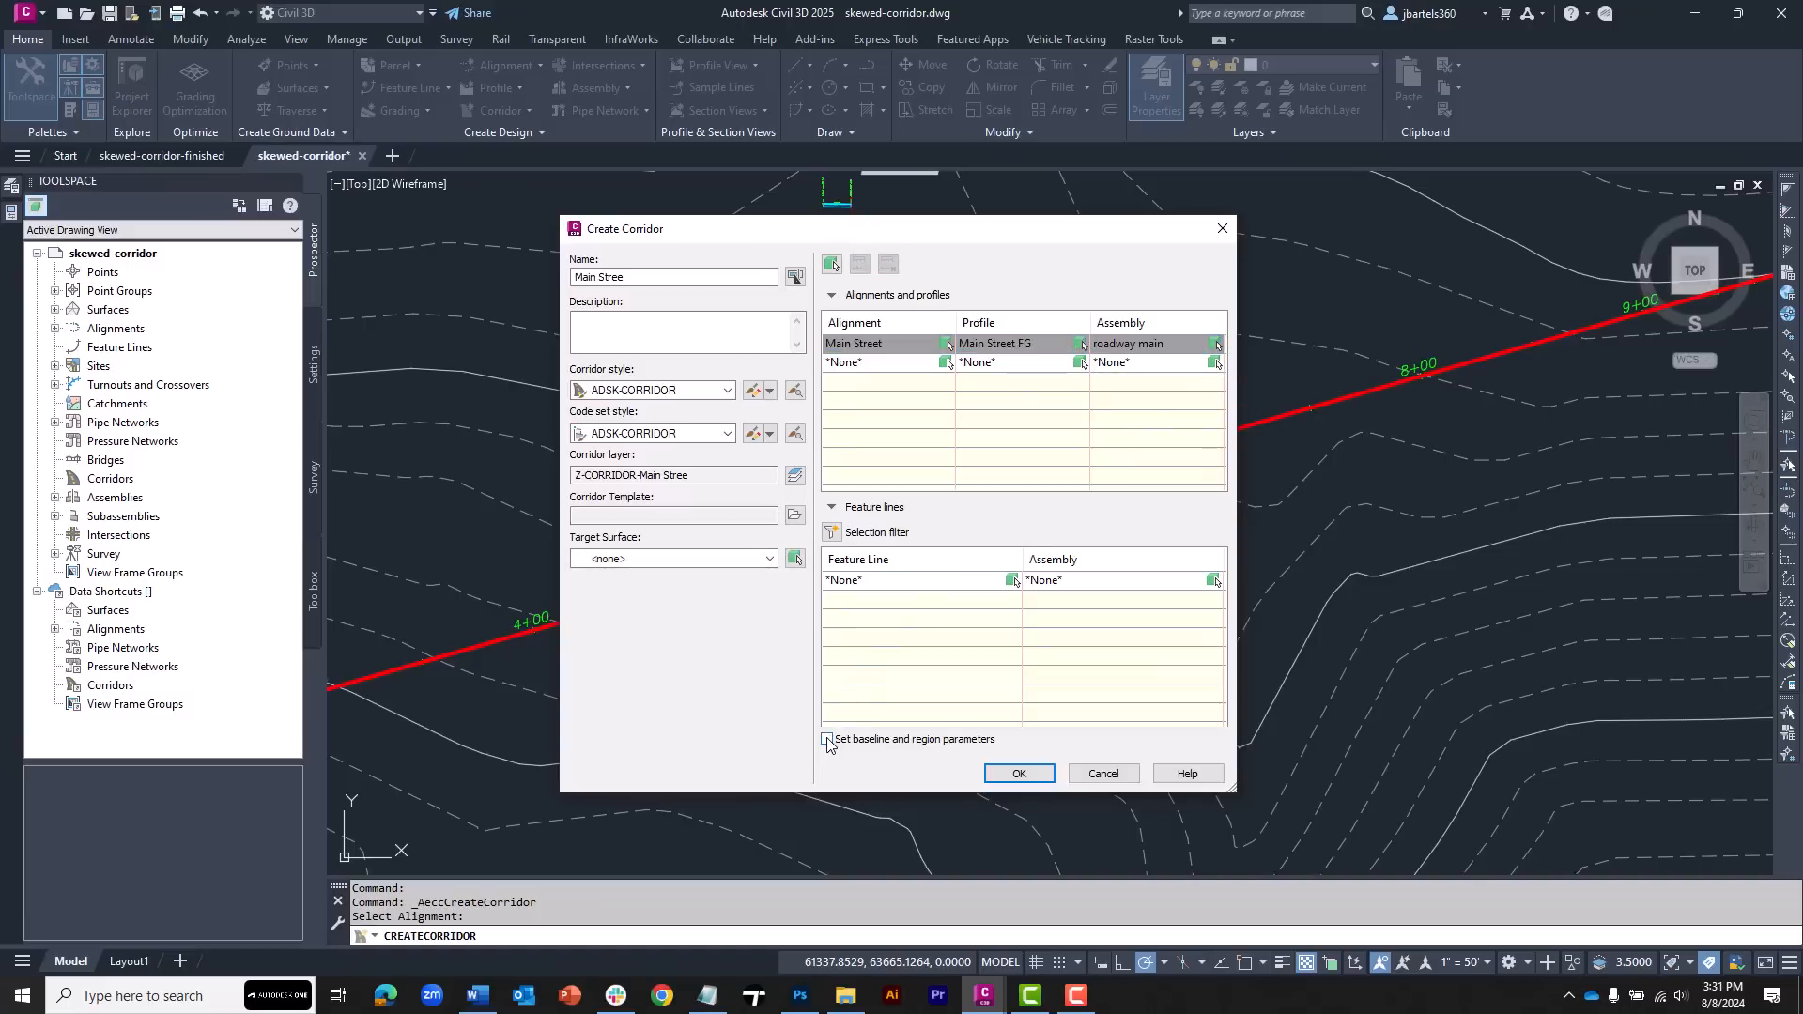
click(1017, 775)
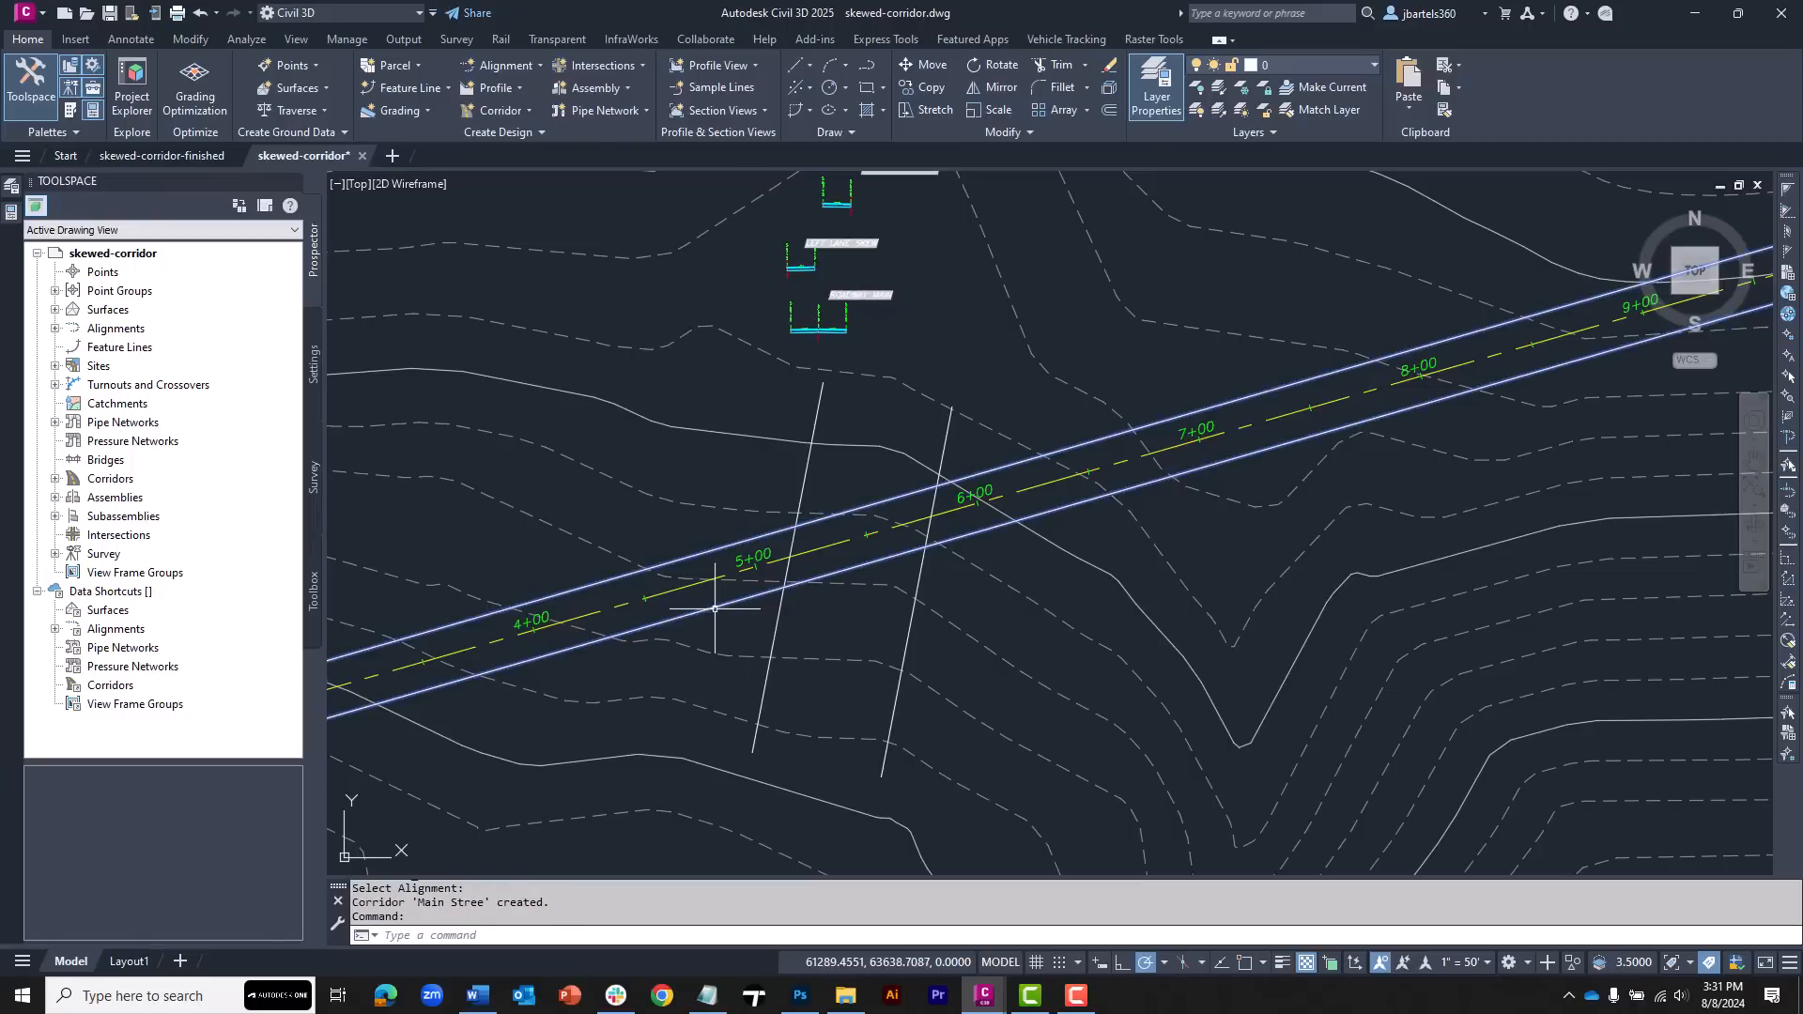
Set the new corridor's code set style to ADSK-WORKING
click(721, 626)
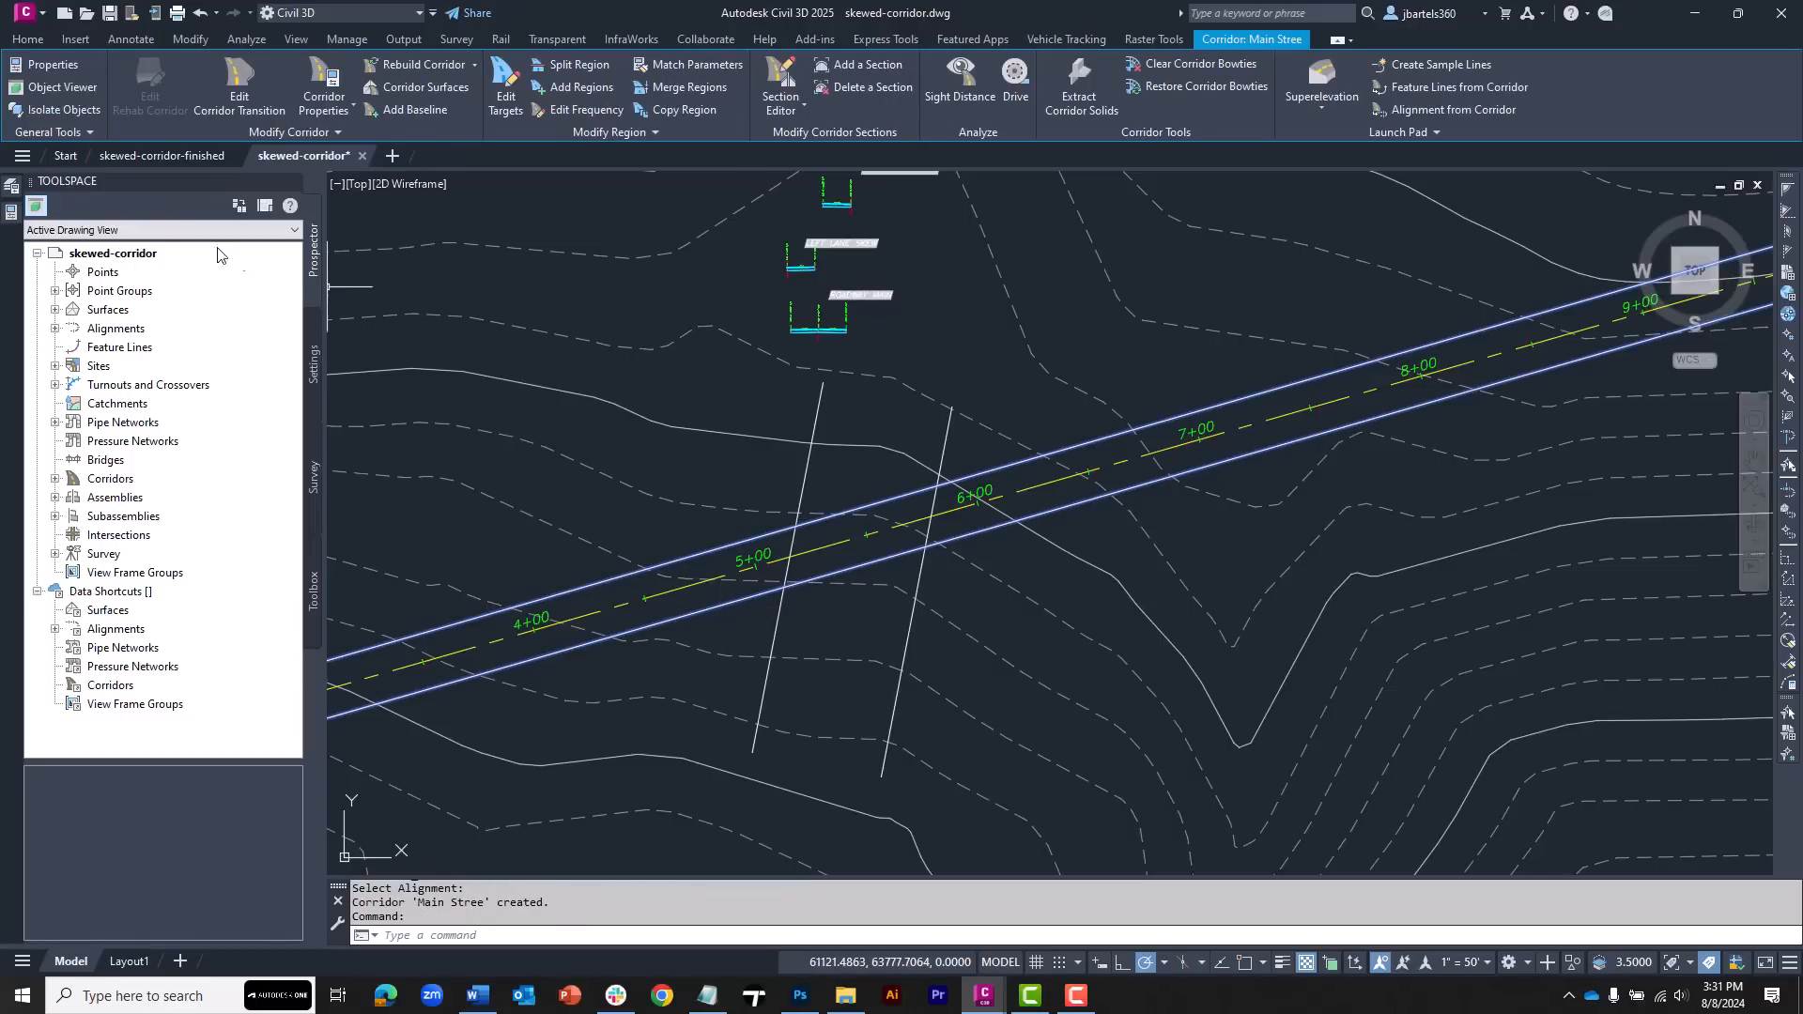
click(12, 214)
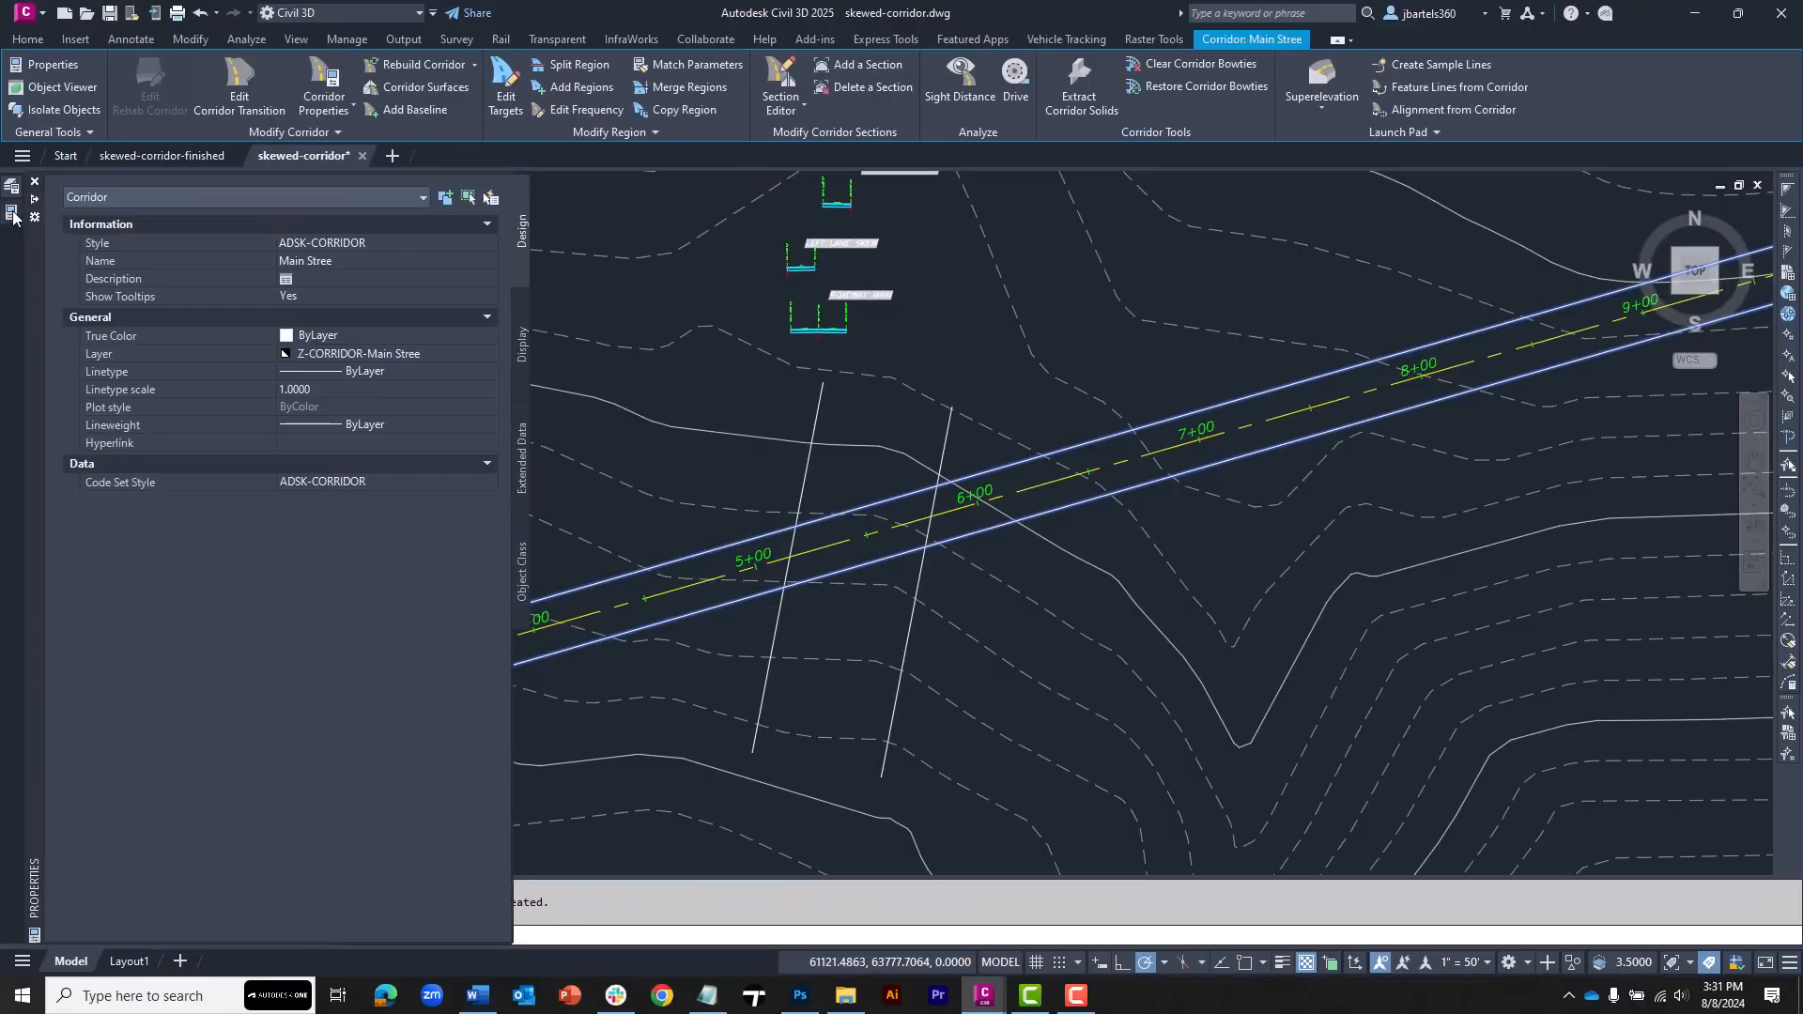
click(366, 481)
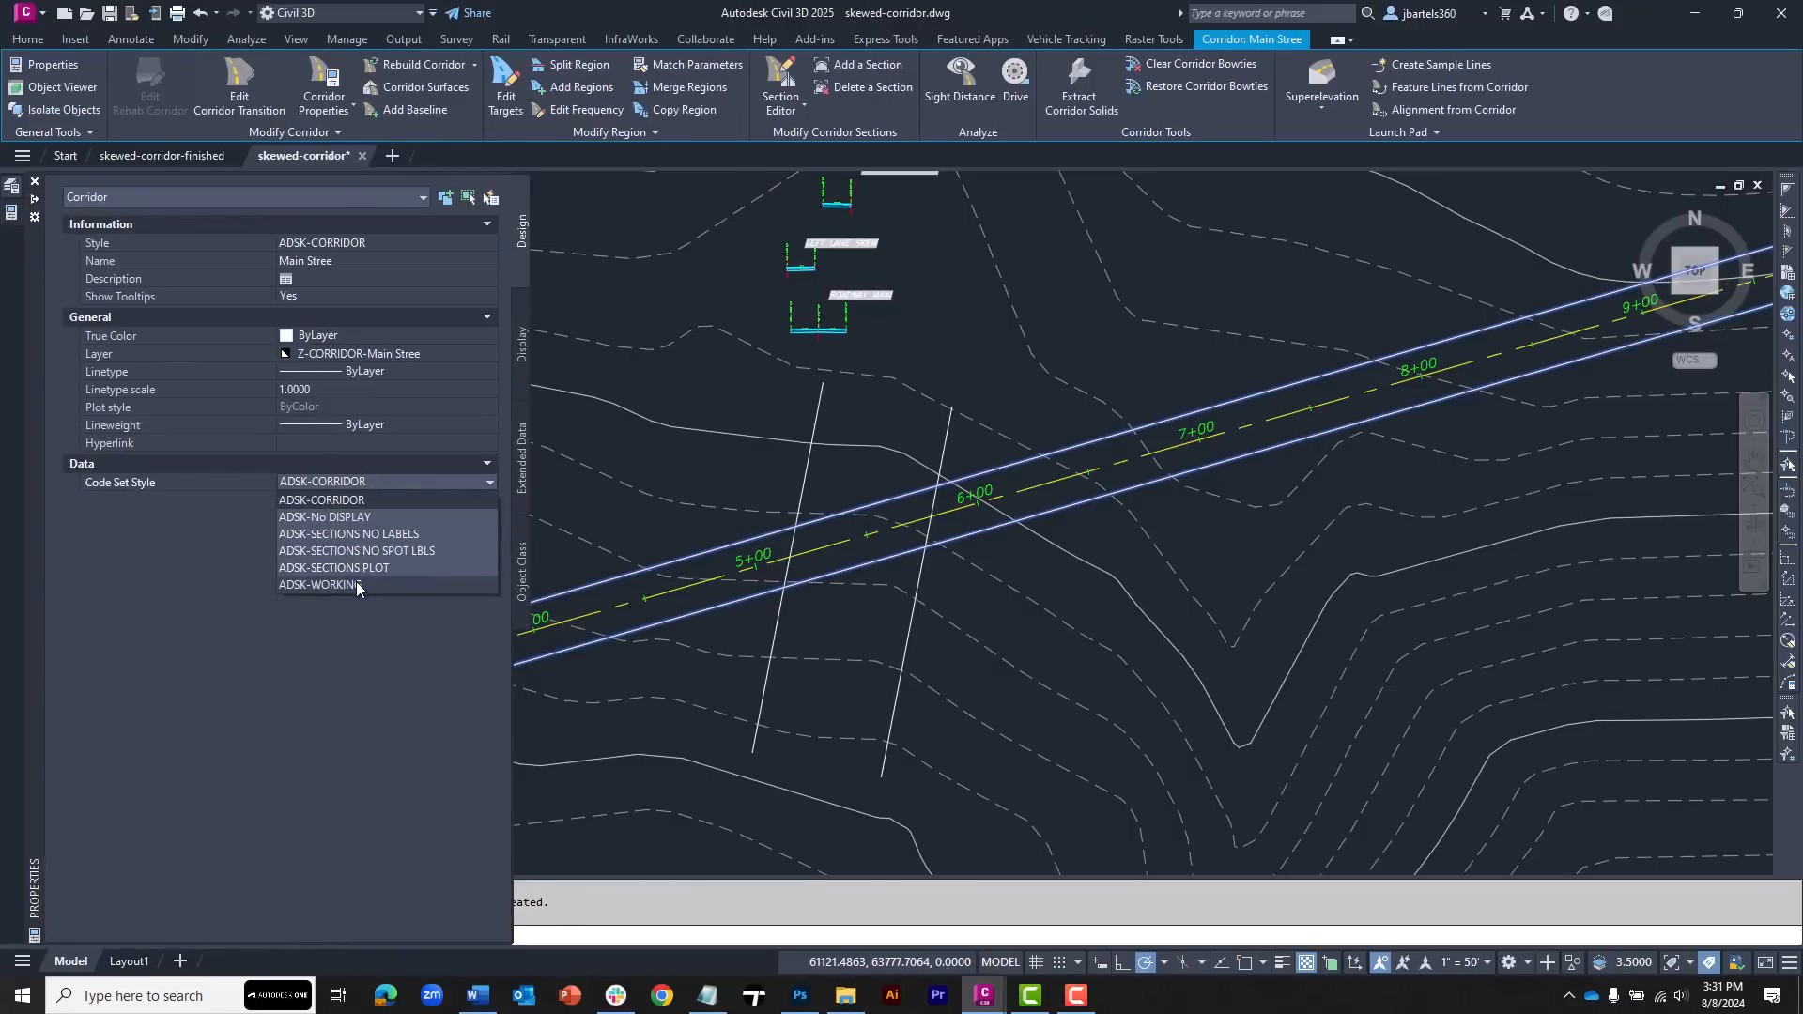
click(357, 582)
key(Escape)
key(Escape)
key(Escape)
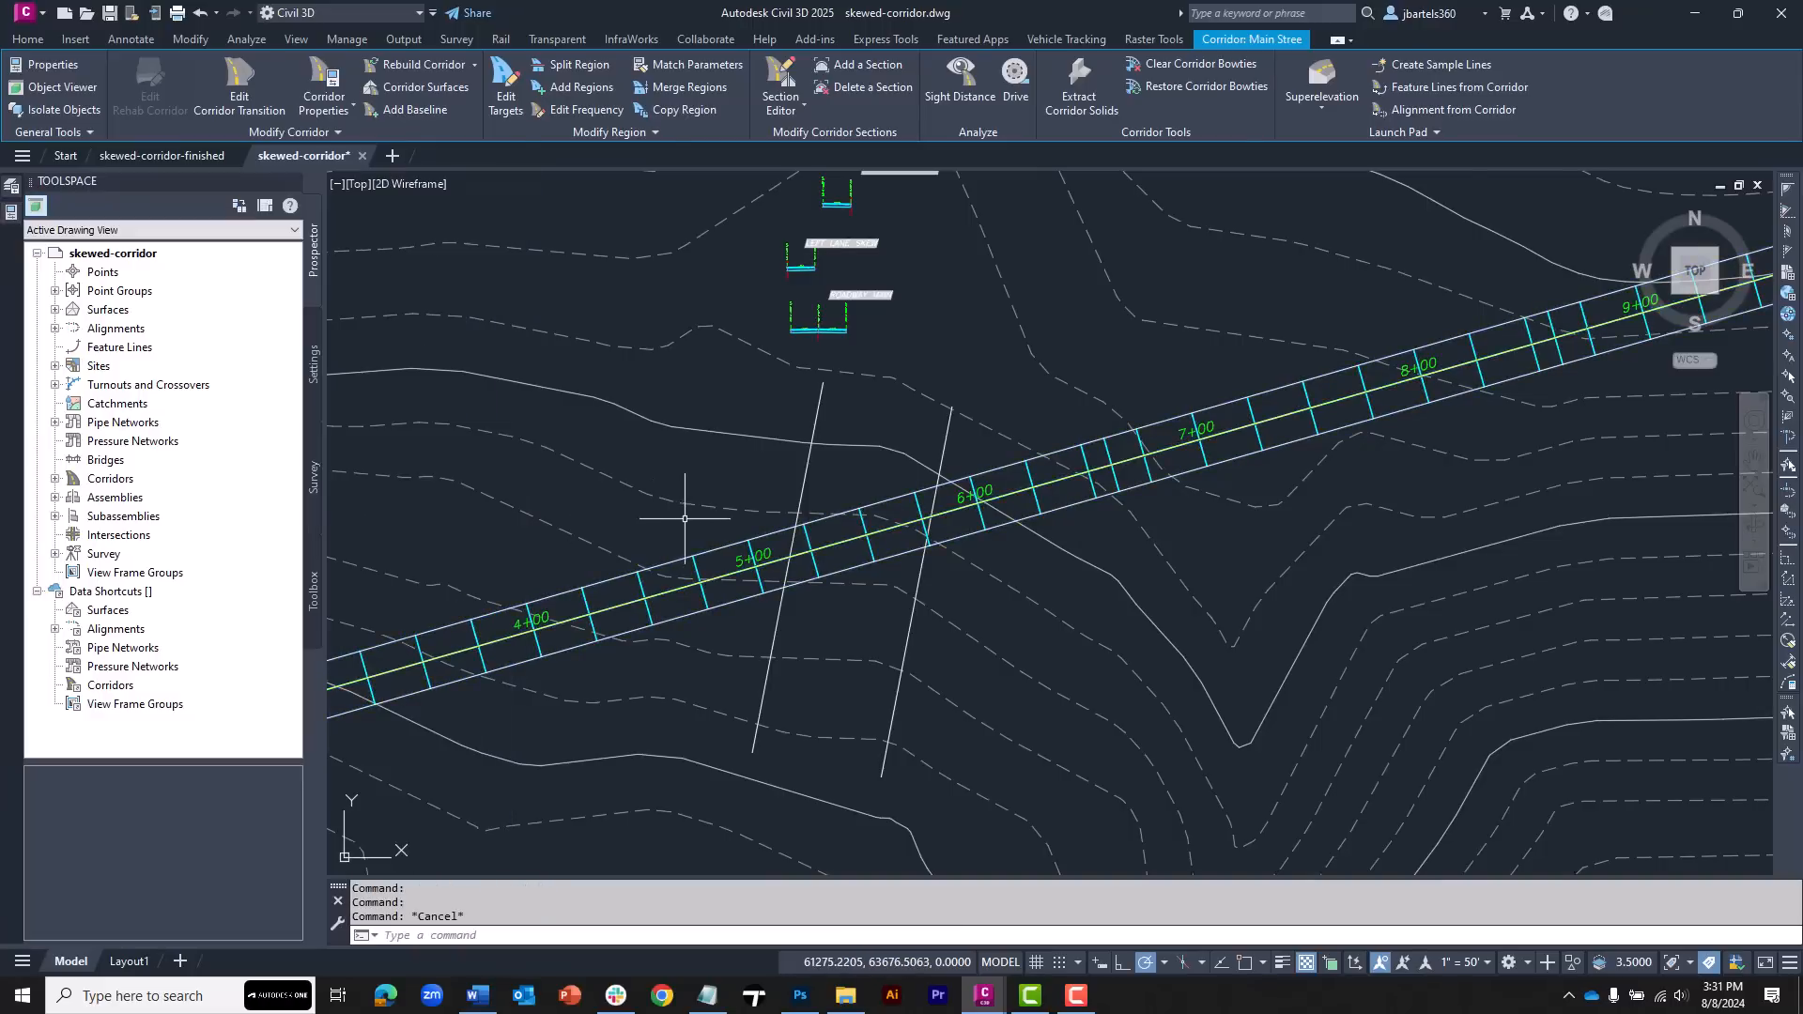
Disable the corridor's only region in its corridor properties
scroll(857, 538, up, 2)
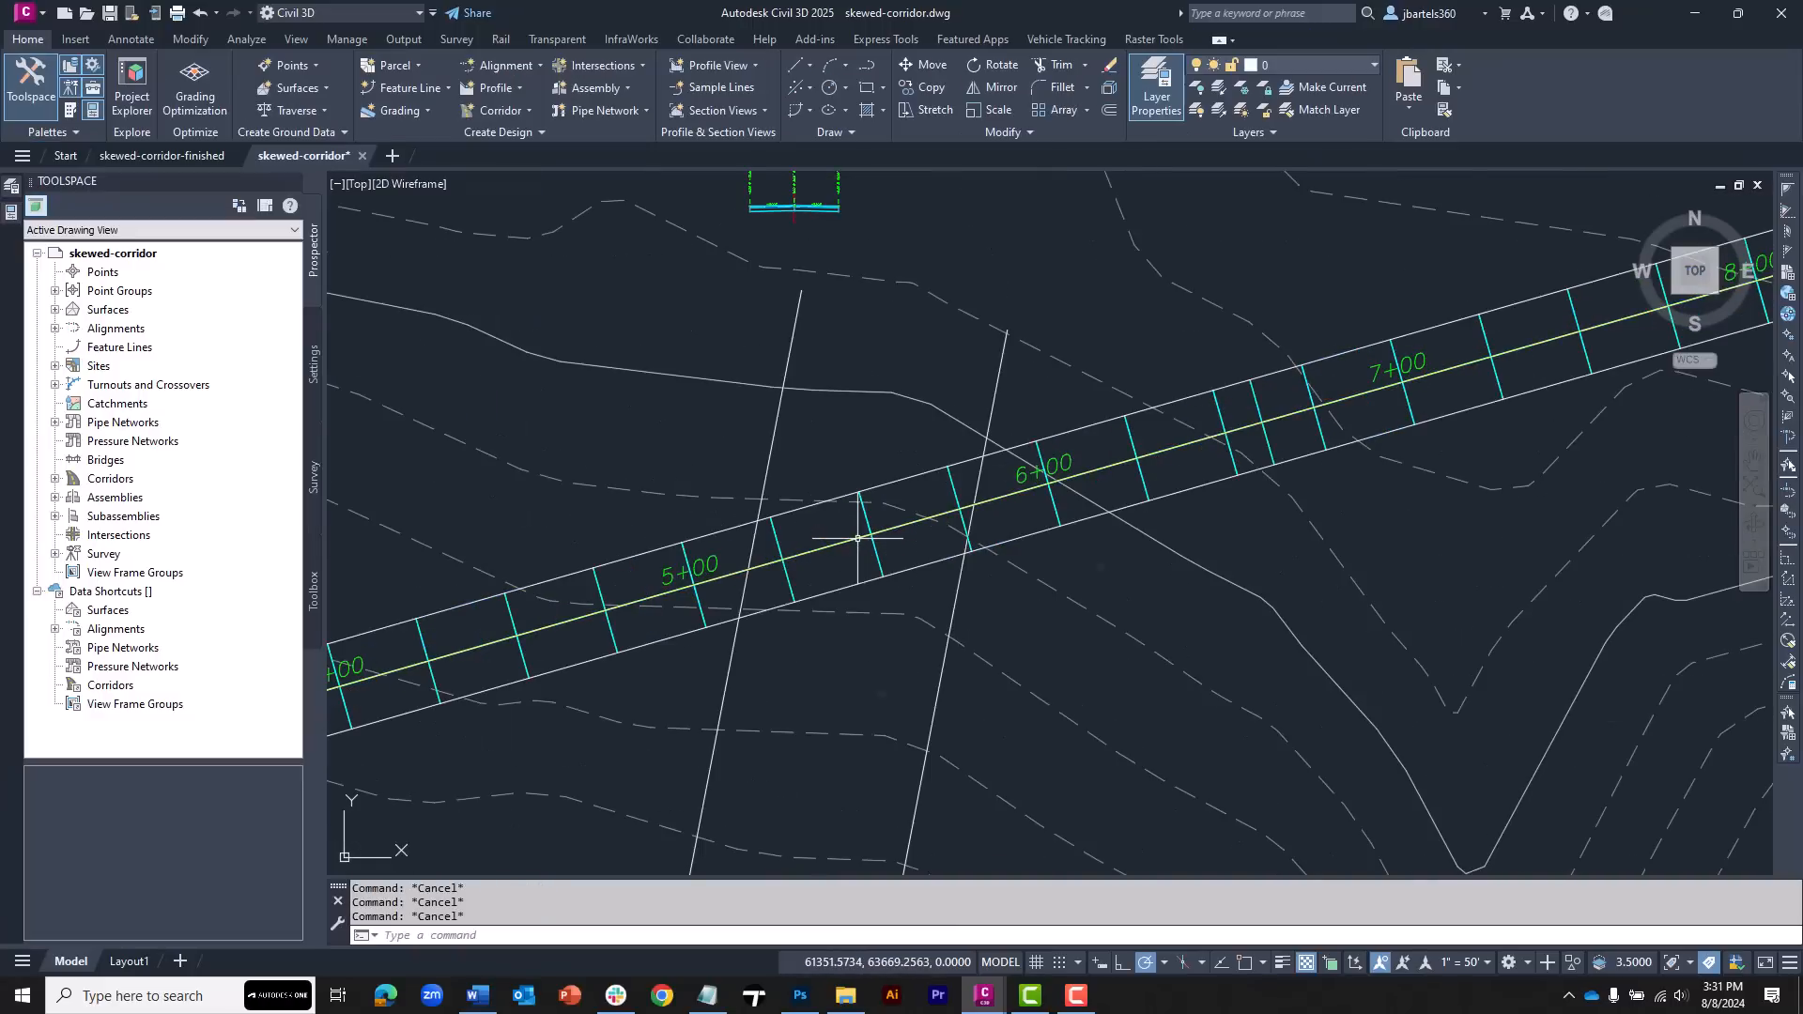
scroll(857, 538, up, 2)
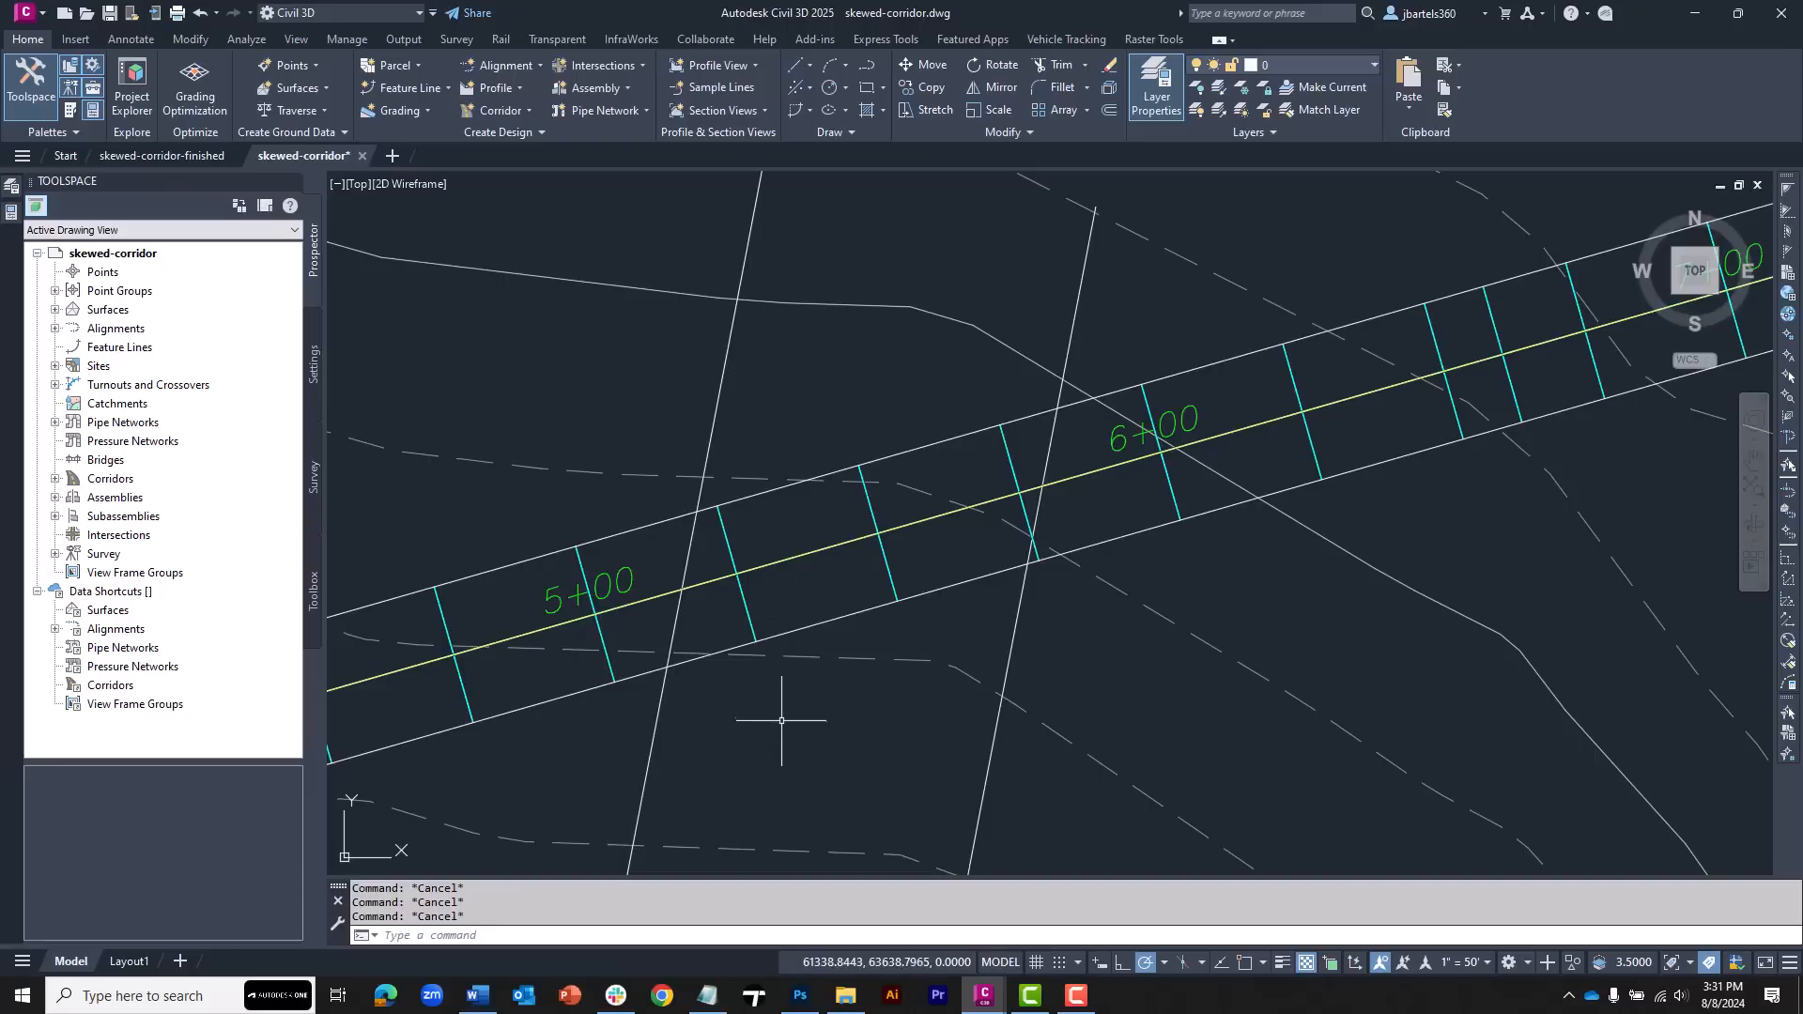
mouse_move(782, 722)
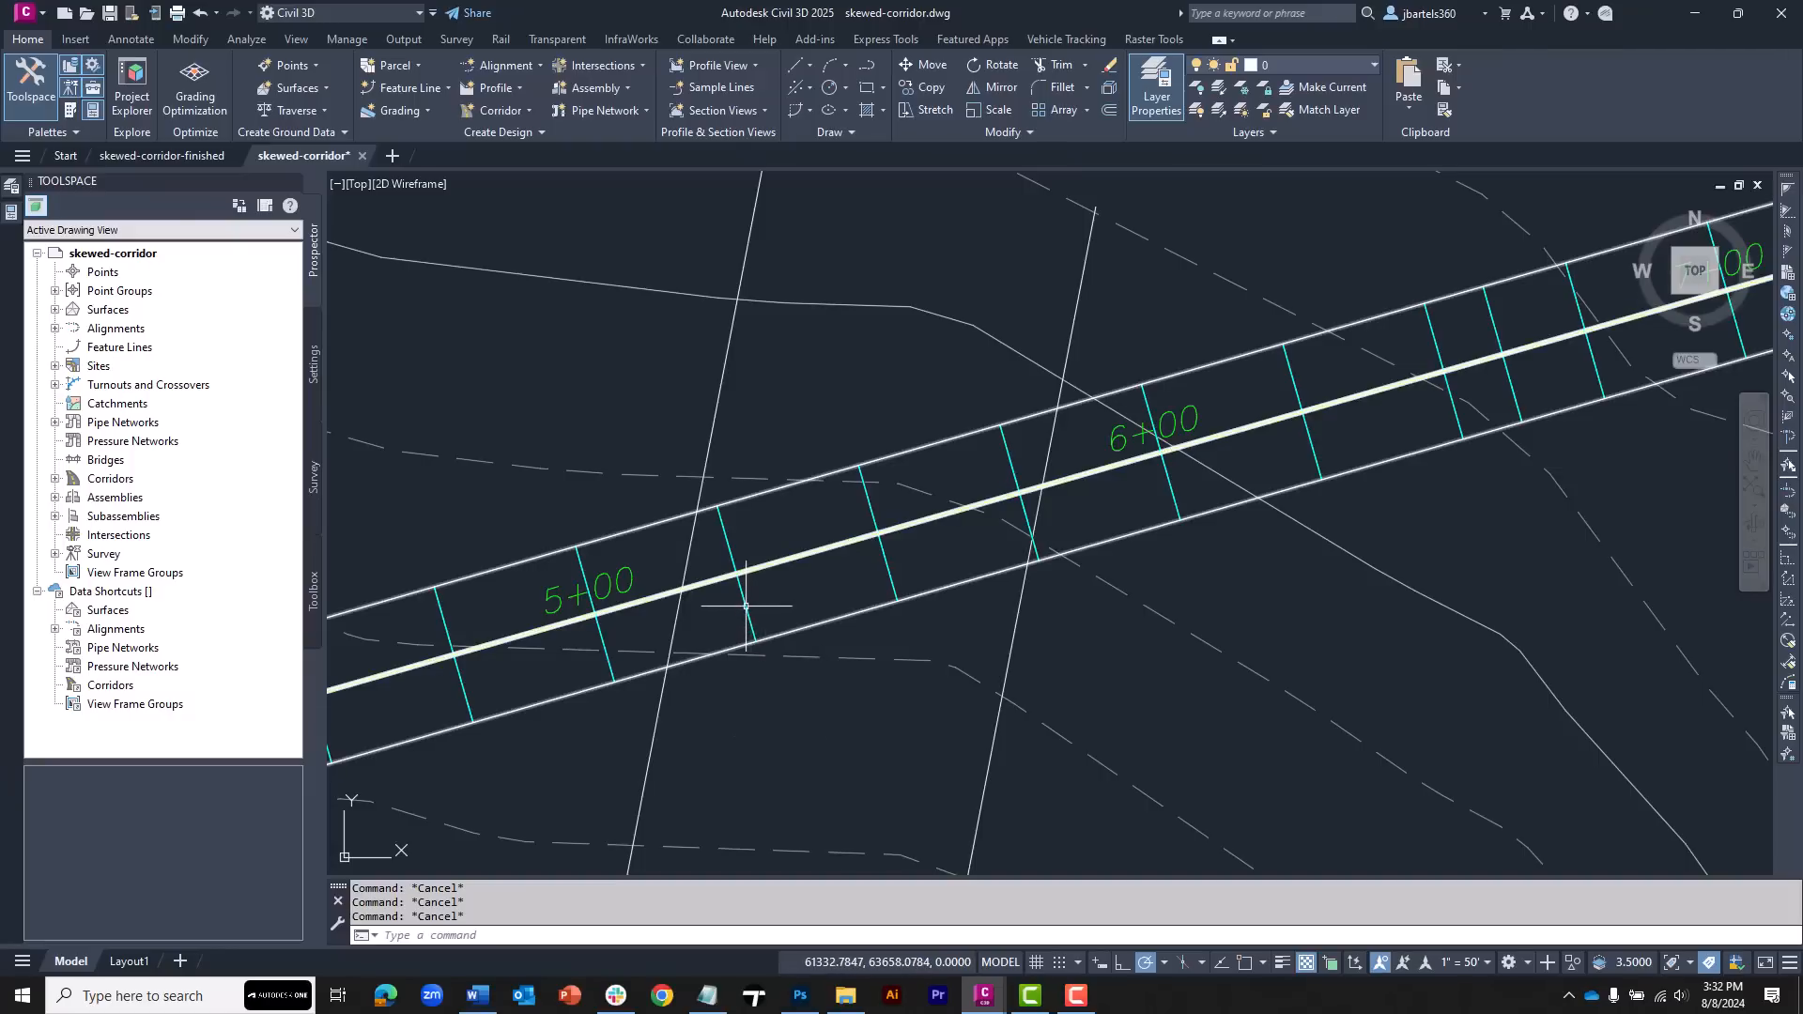
mouse_move(746, 606)
click(747, 606)
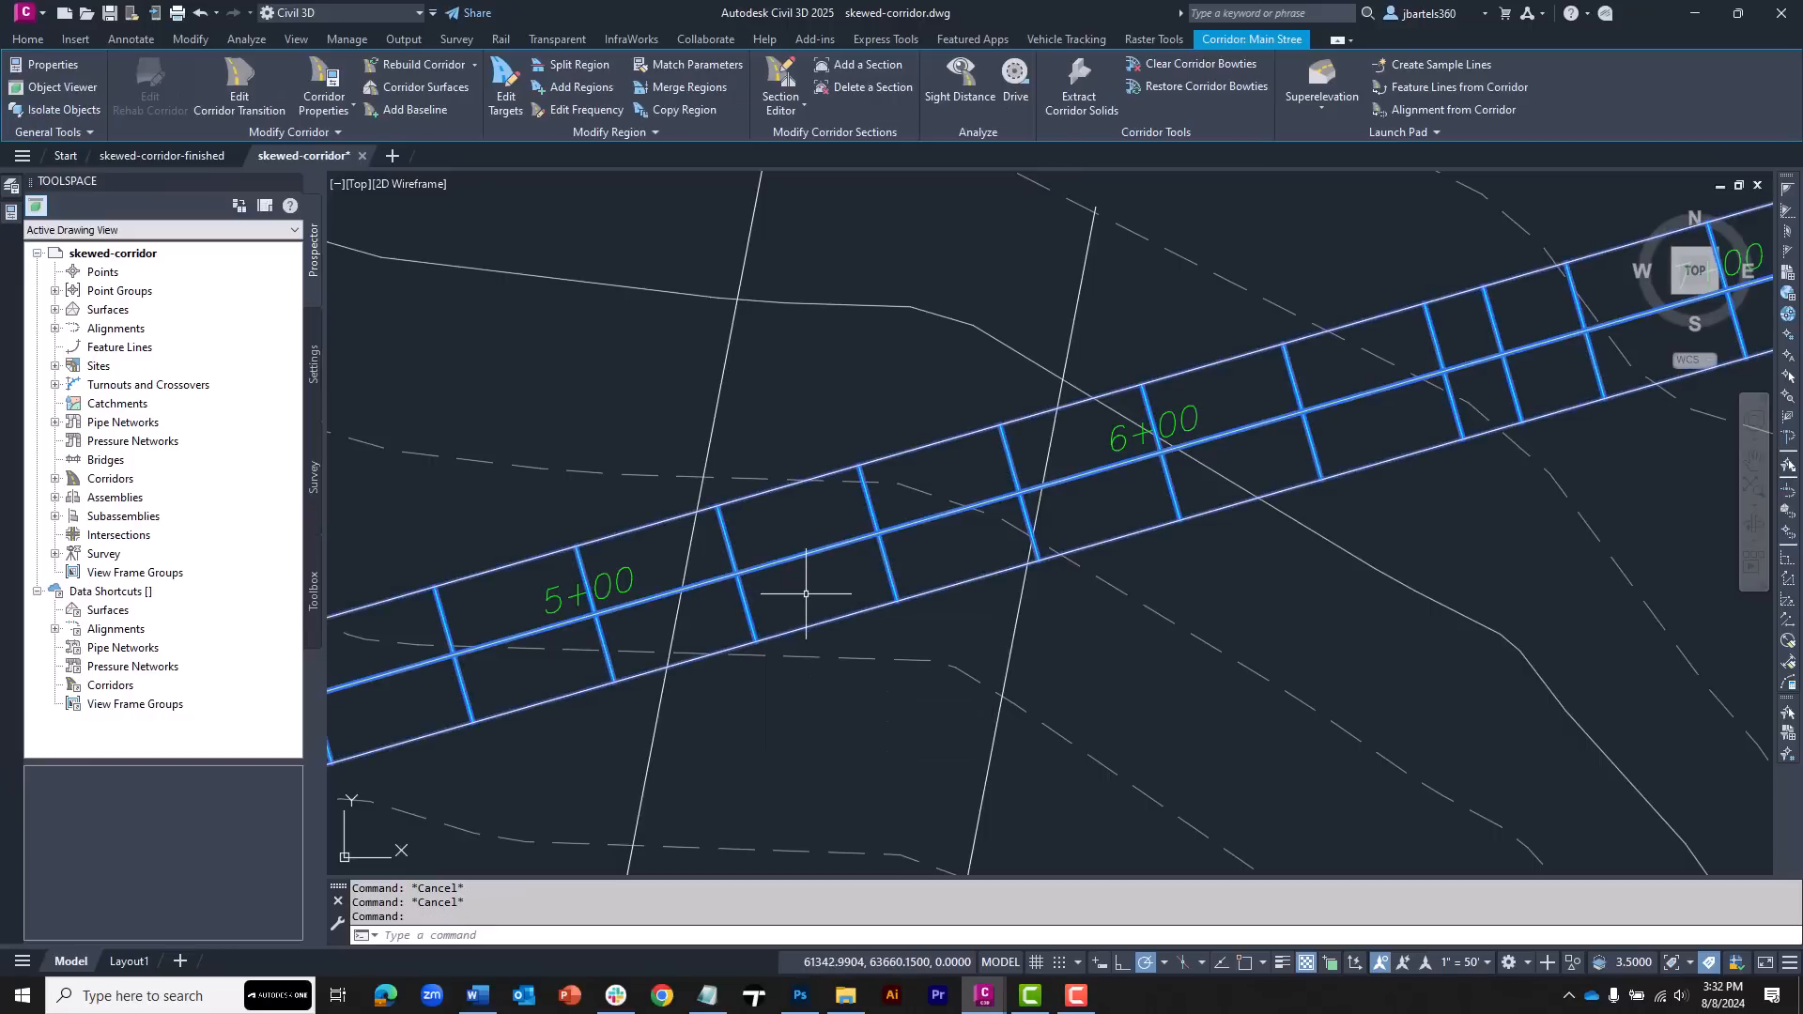
click(324, 80)
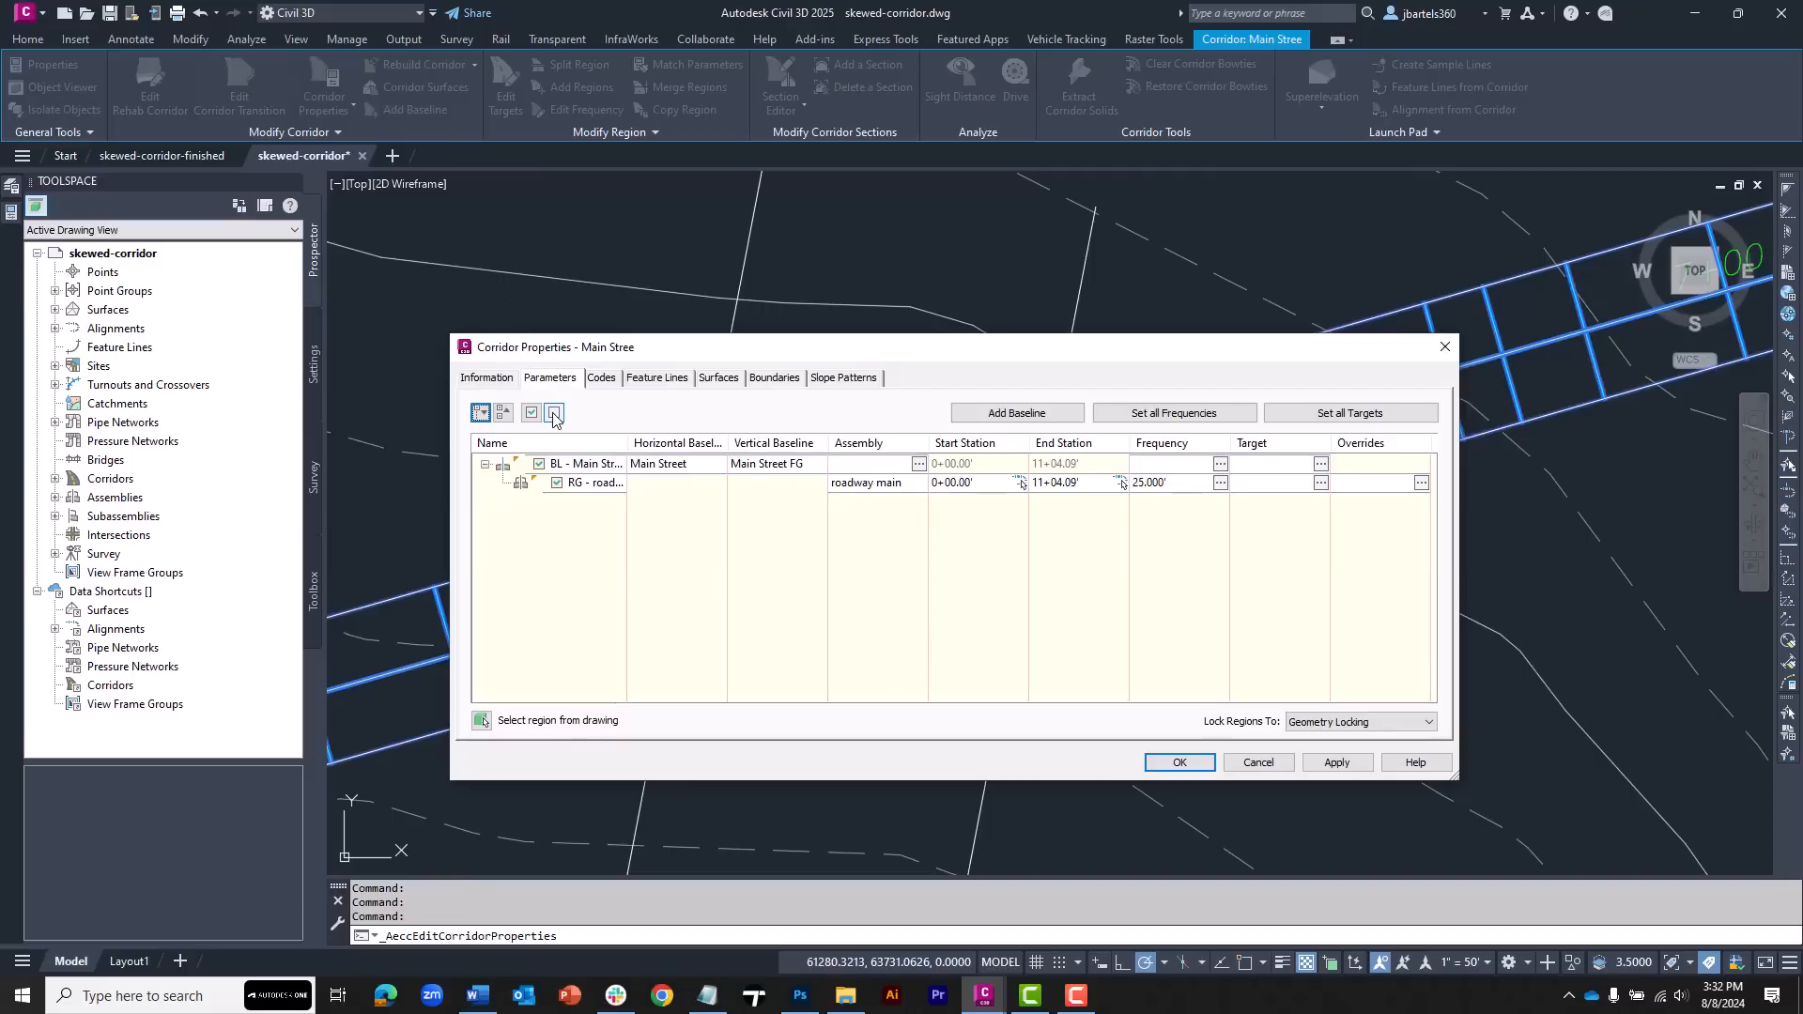
click(553, 413)
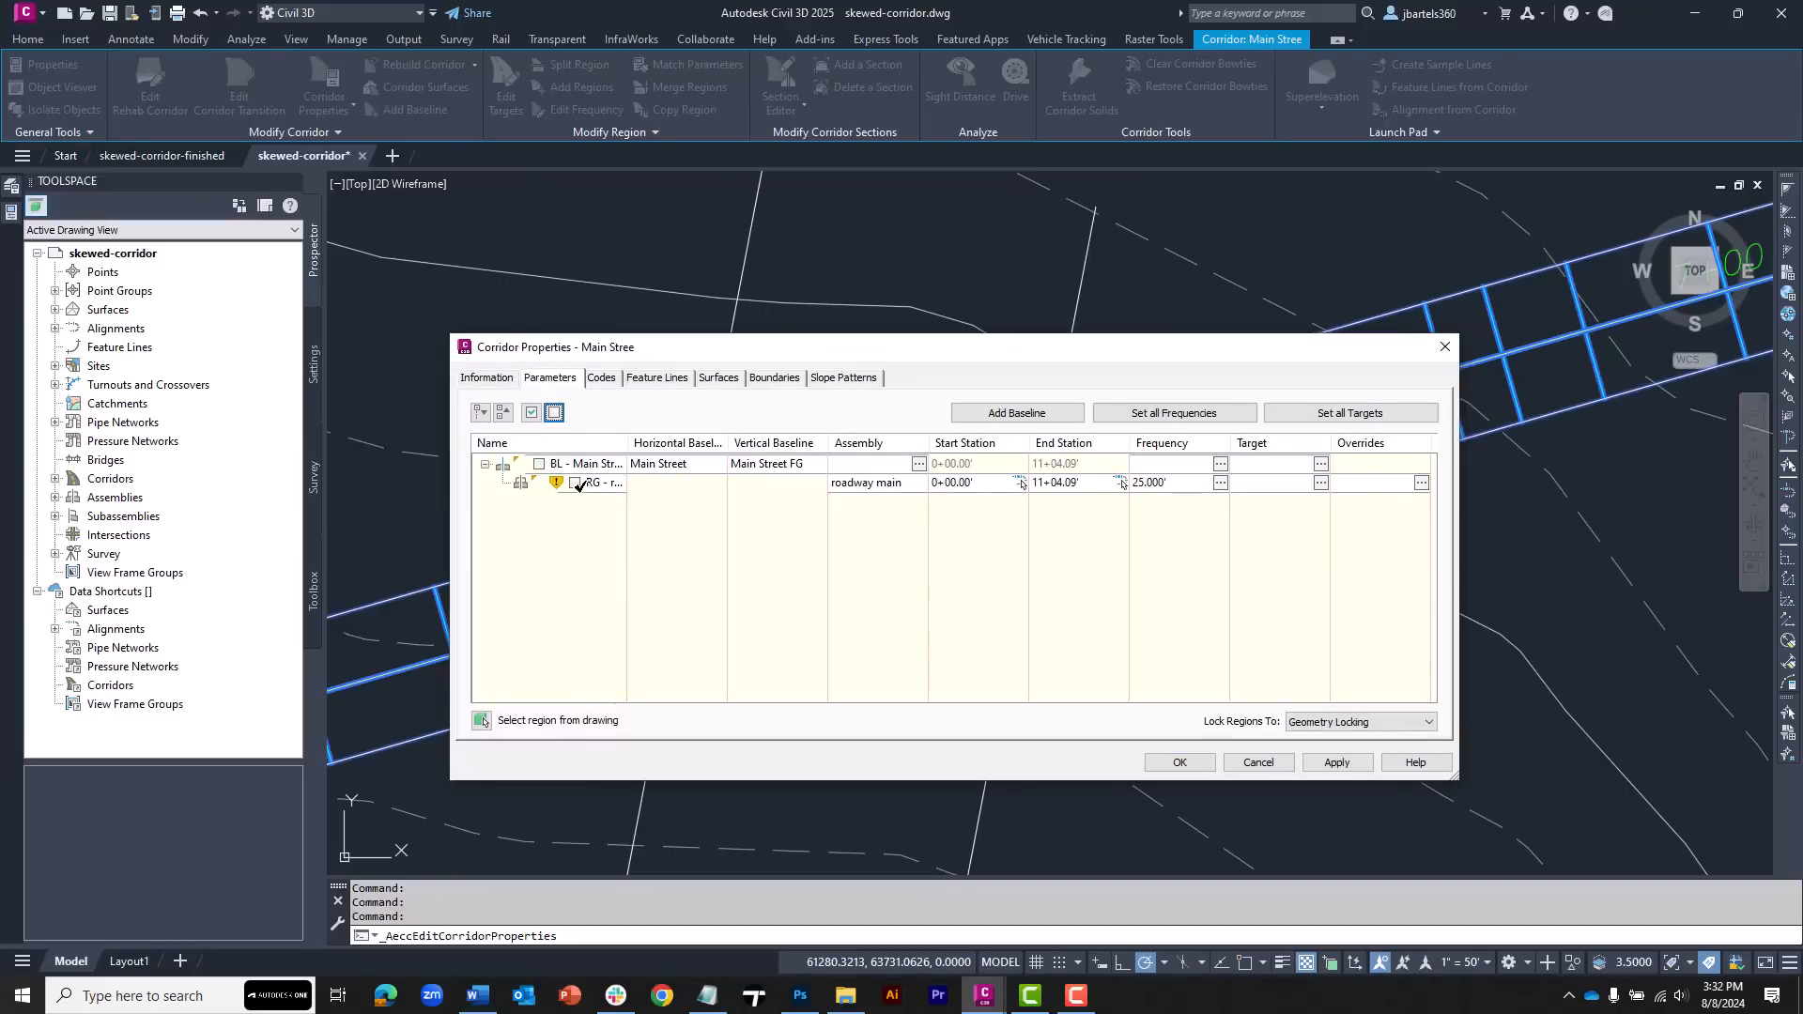
click(532, 414)
click(553, 414)
click(1176, 762)
click(850, 561)
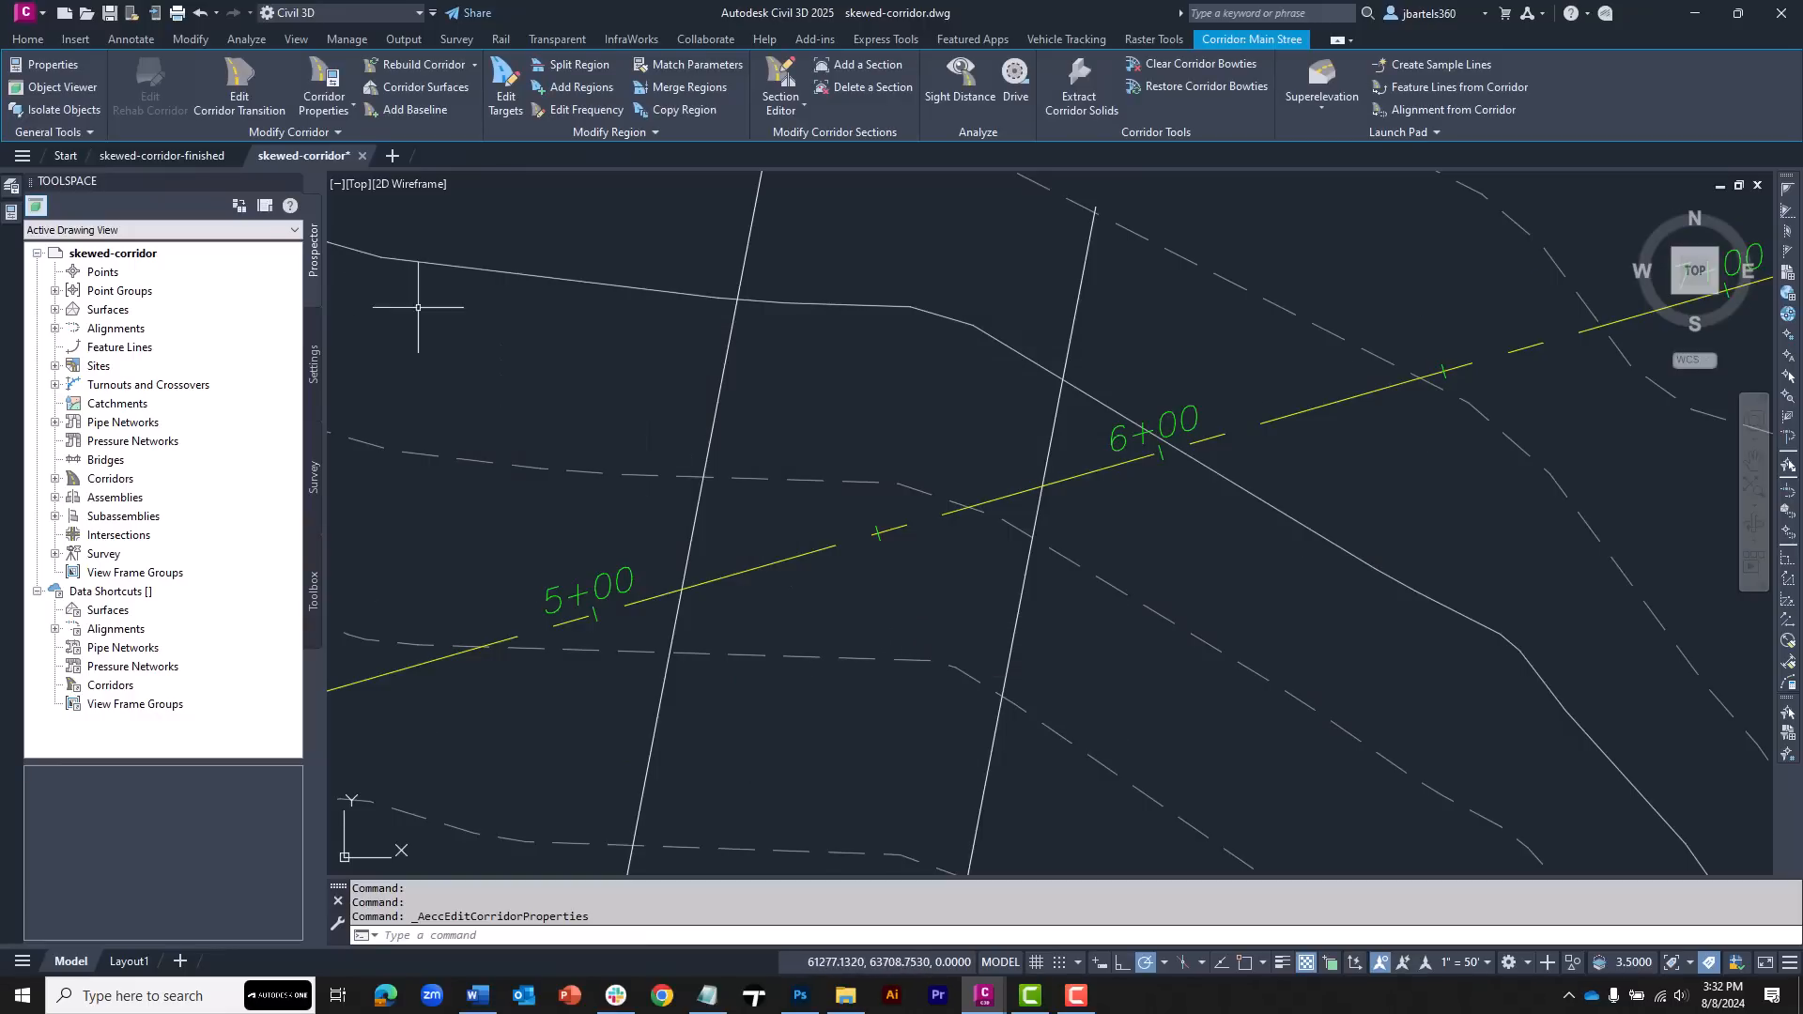
Start another corridor named Main Street SKEW on the Main Street alignment and Main Street FG profile
click(27, 40)
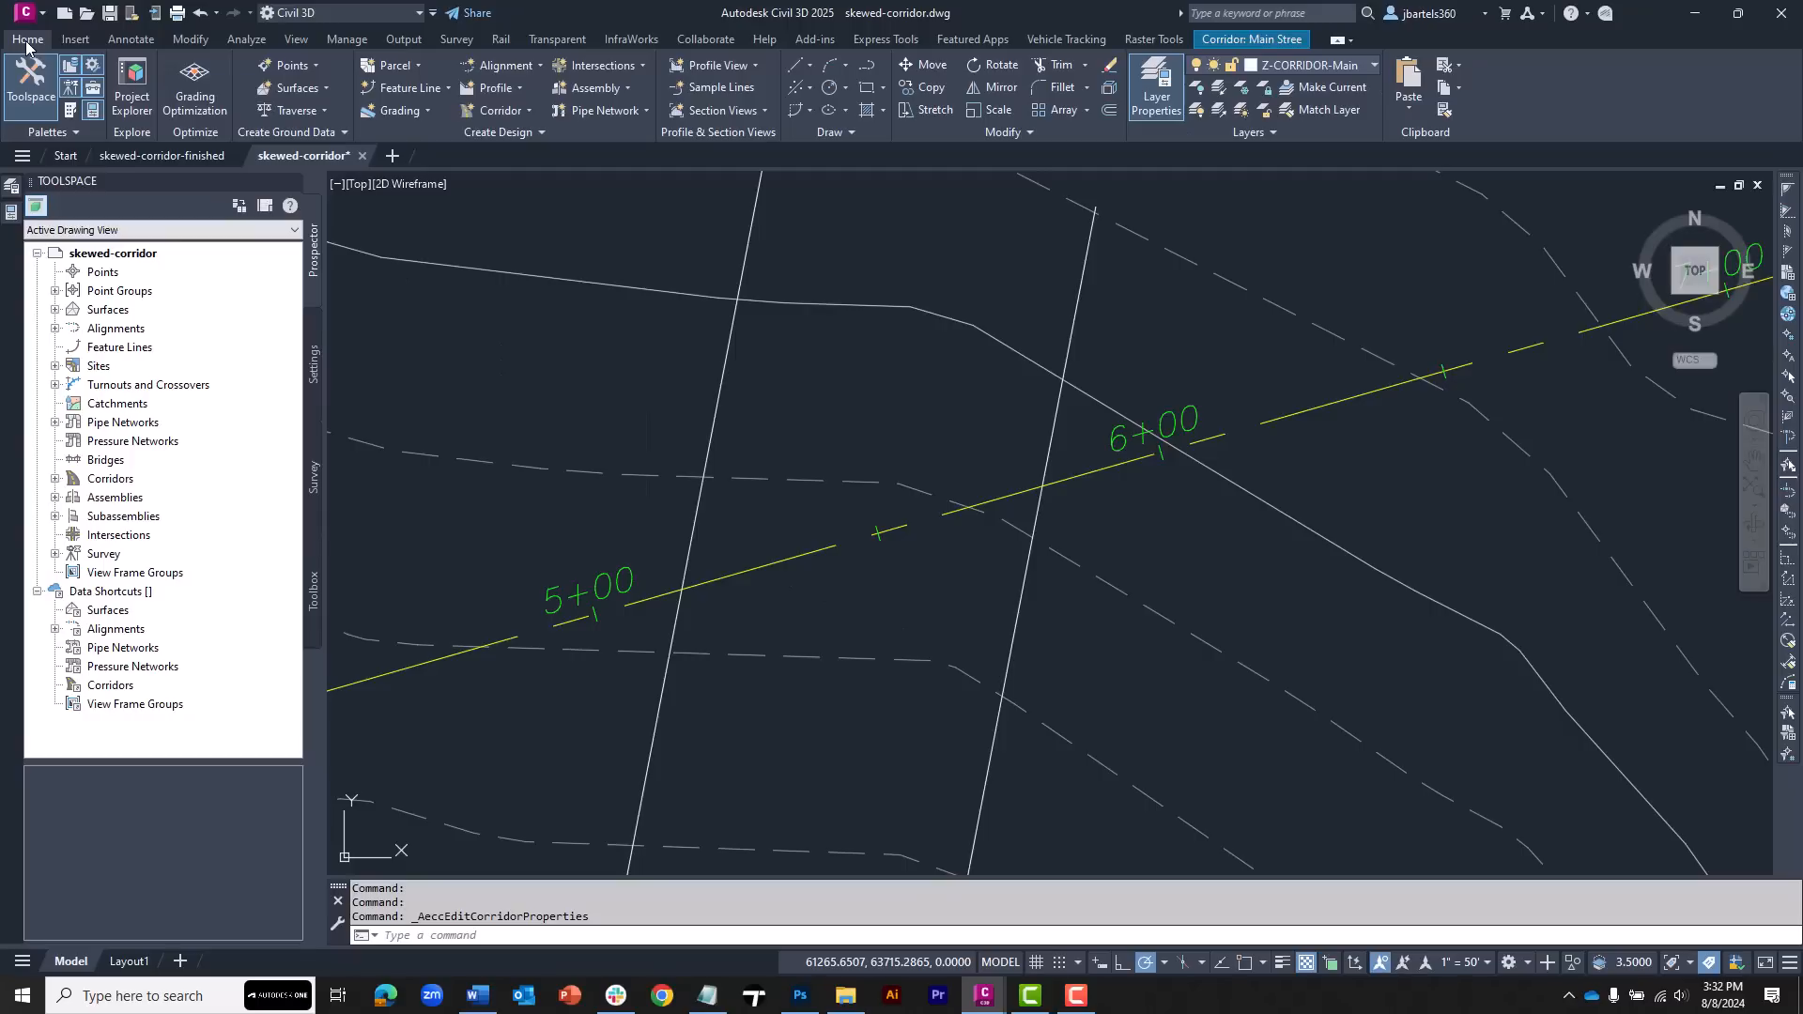
click(500, 111)
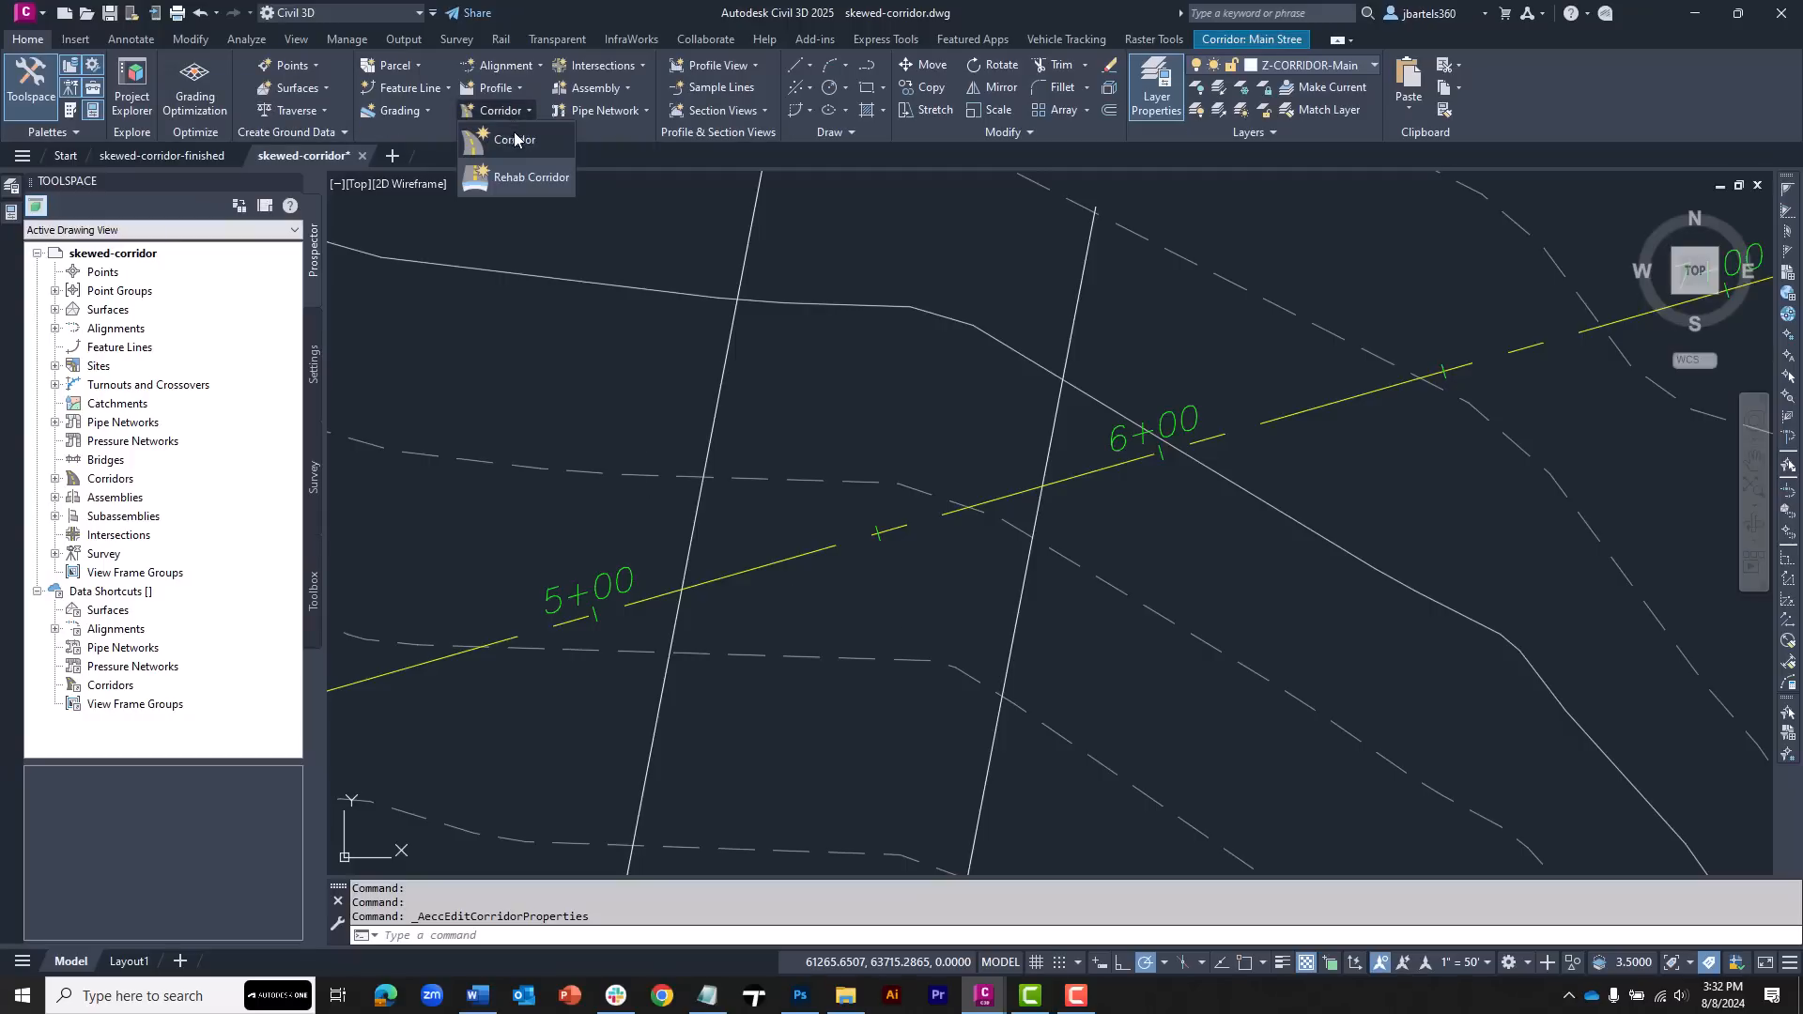
click(513, 139)
click(638, 277)
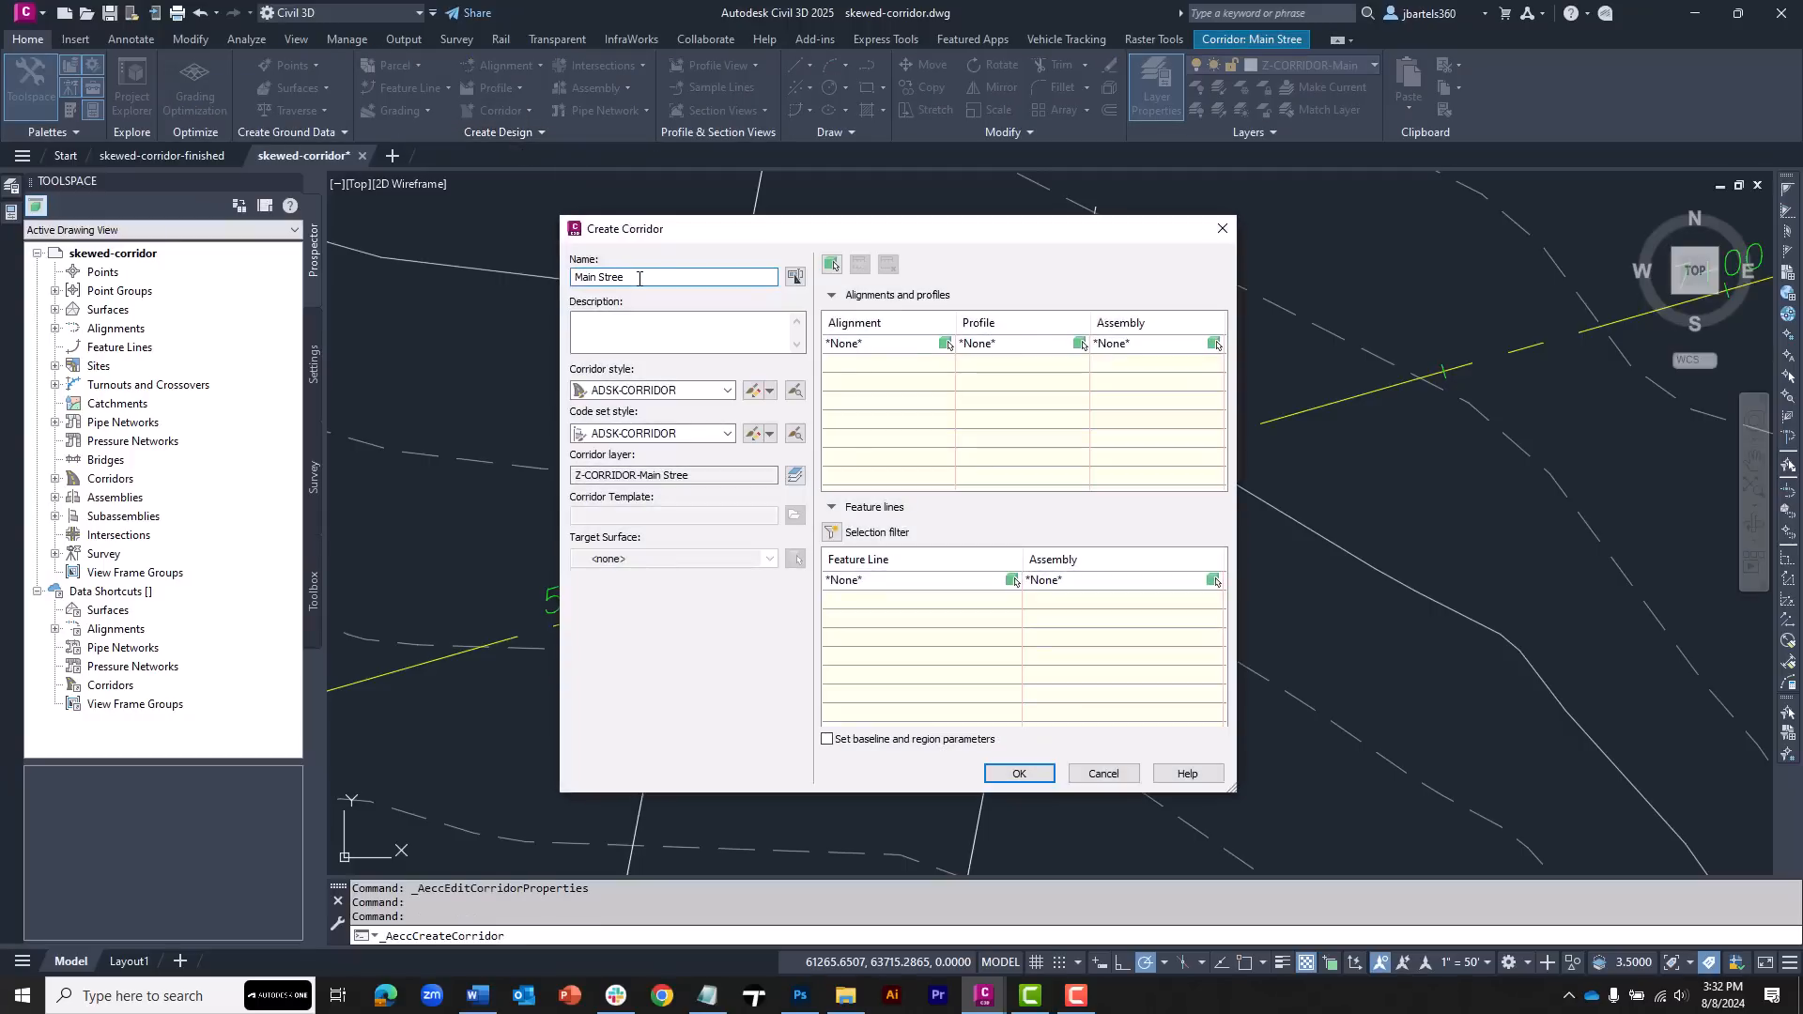
text(t SKEW)
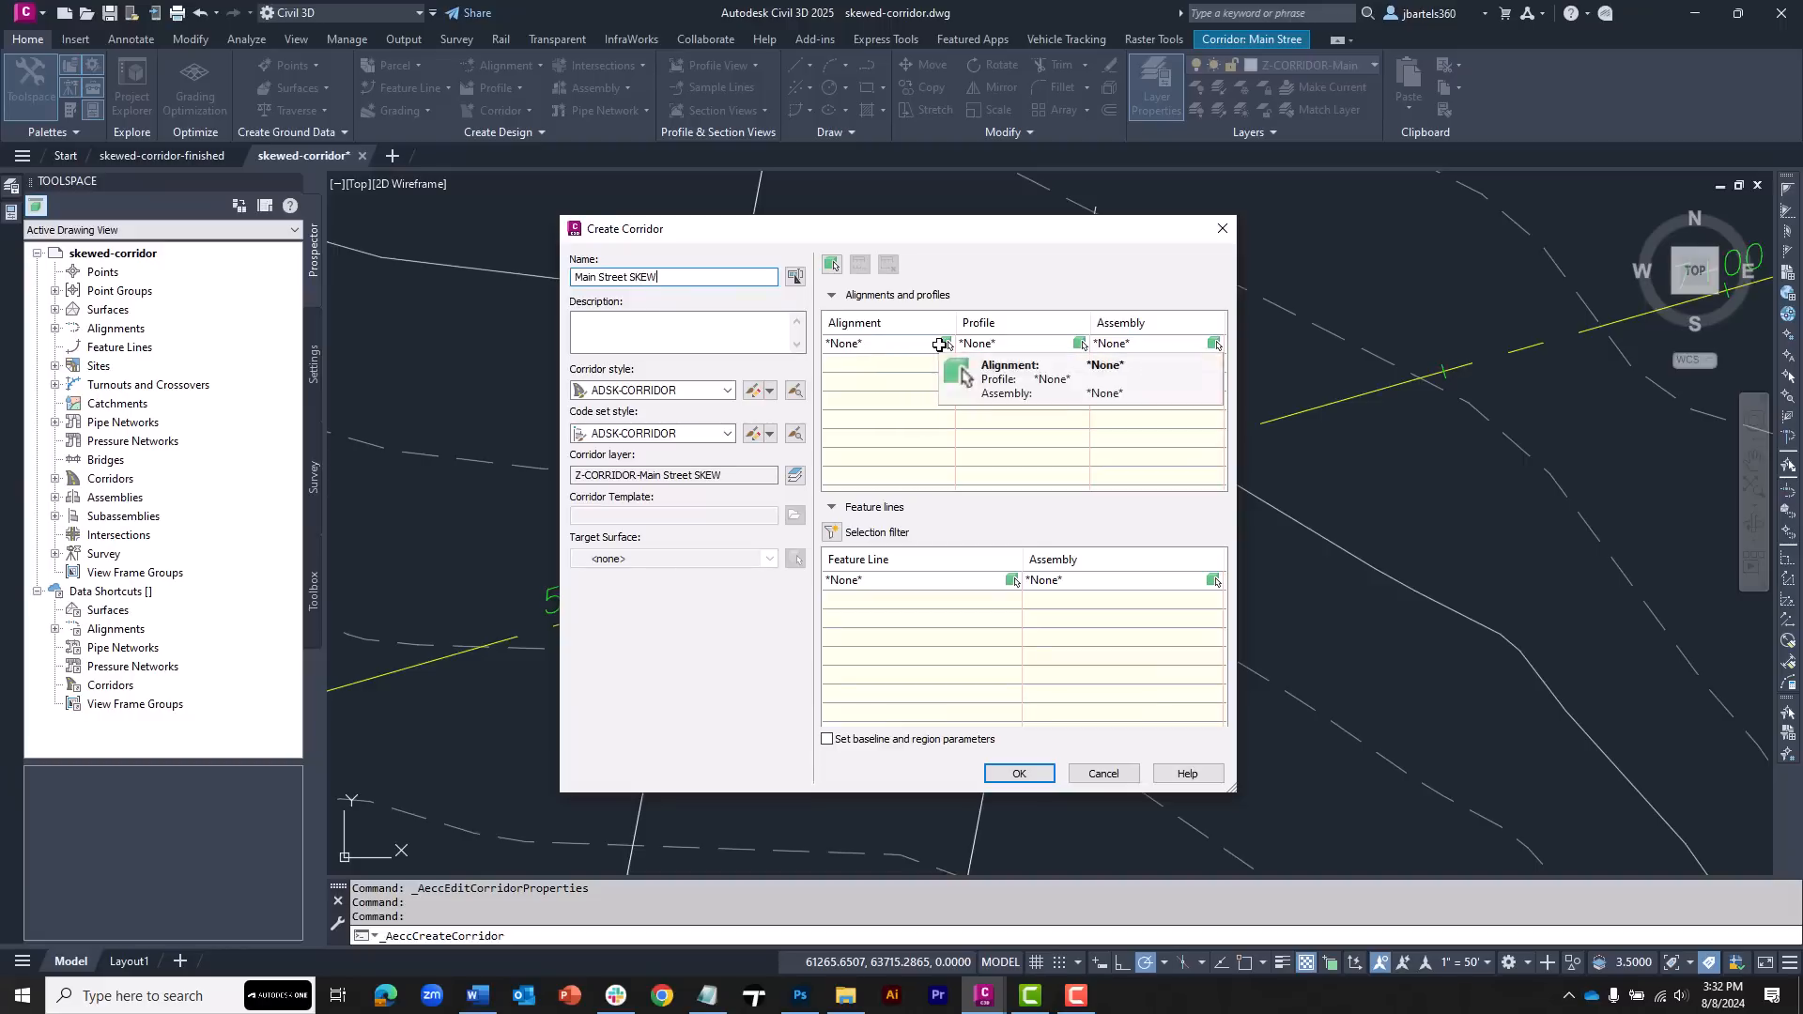
click(945, 343)
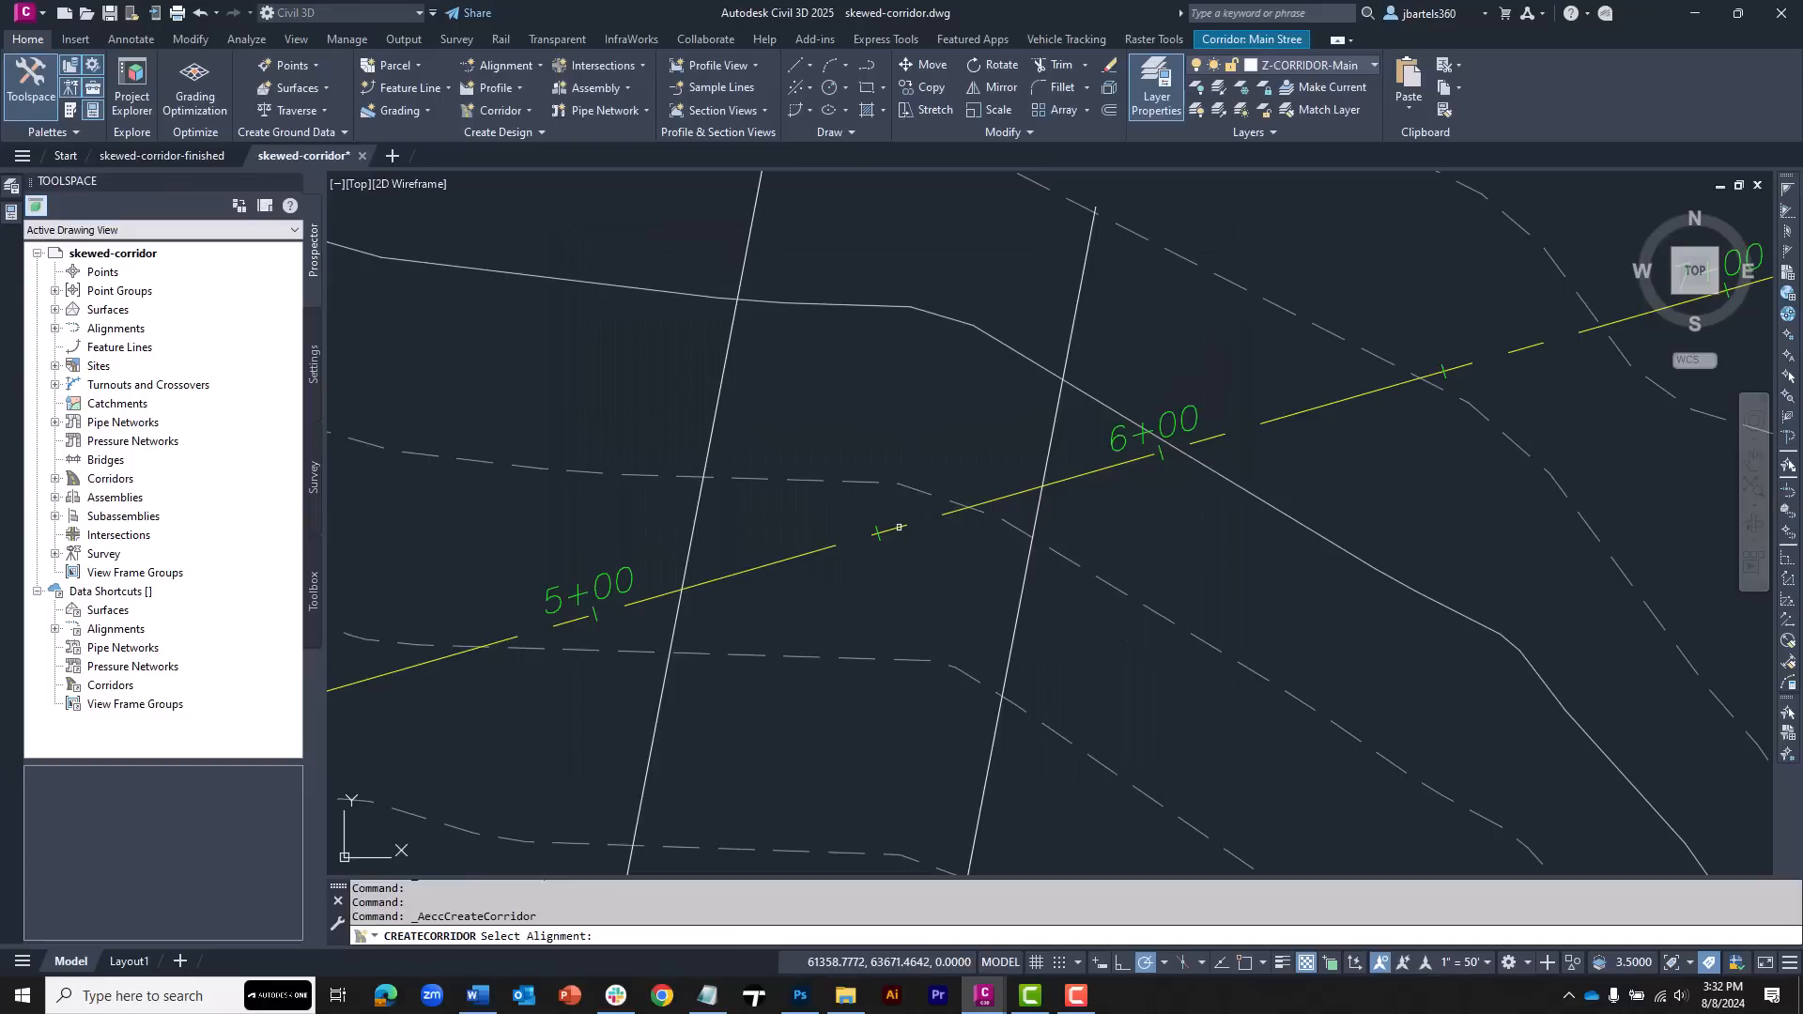
click(904, 530)
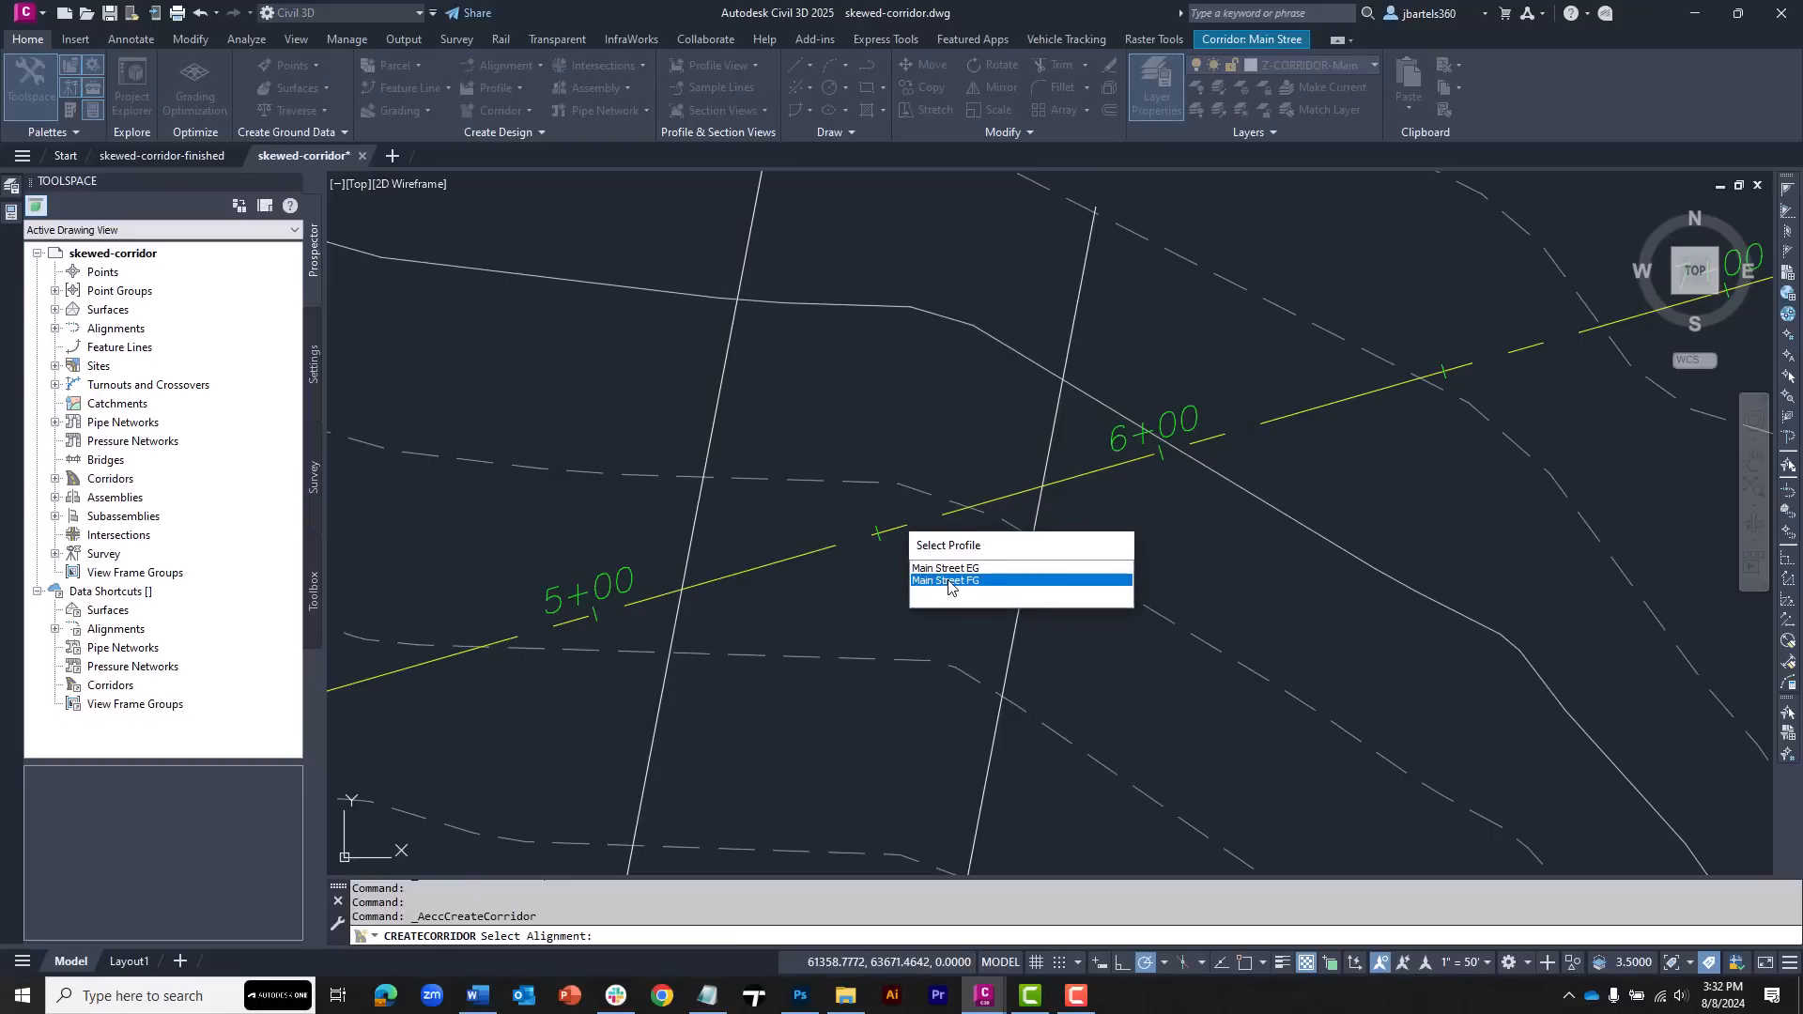
click(946, 582)
Assign the roadway main assembly and create the corridor, opening its baseline and region parameters
click(1130, 345)
click(1130, 345)
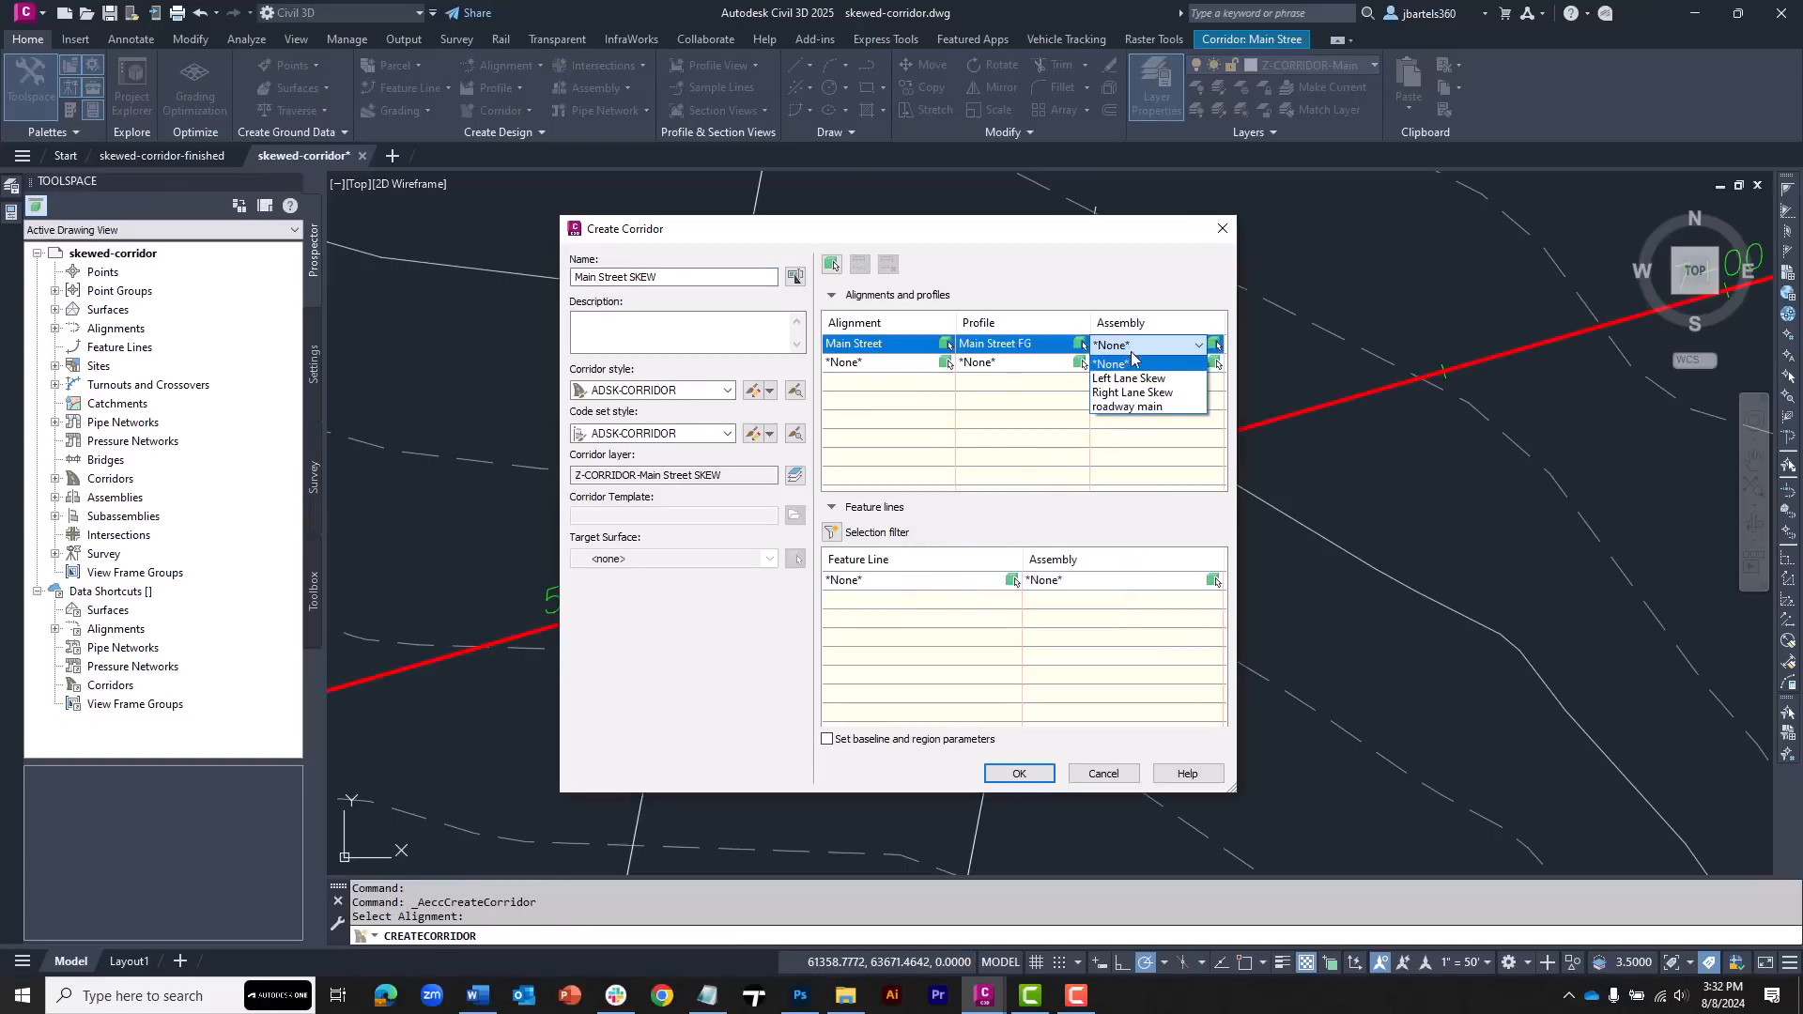
click(1127, 407)
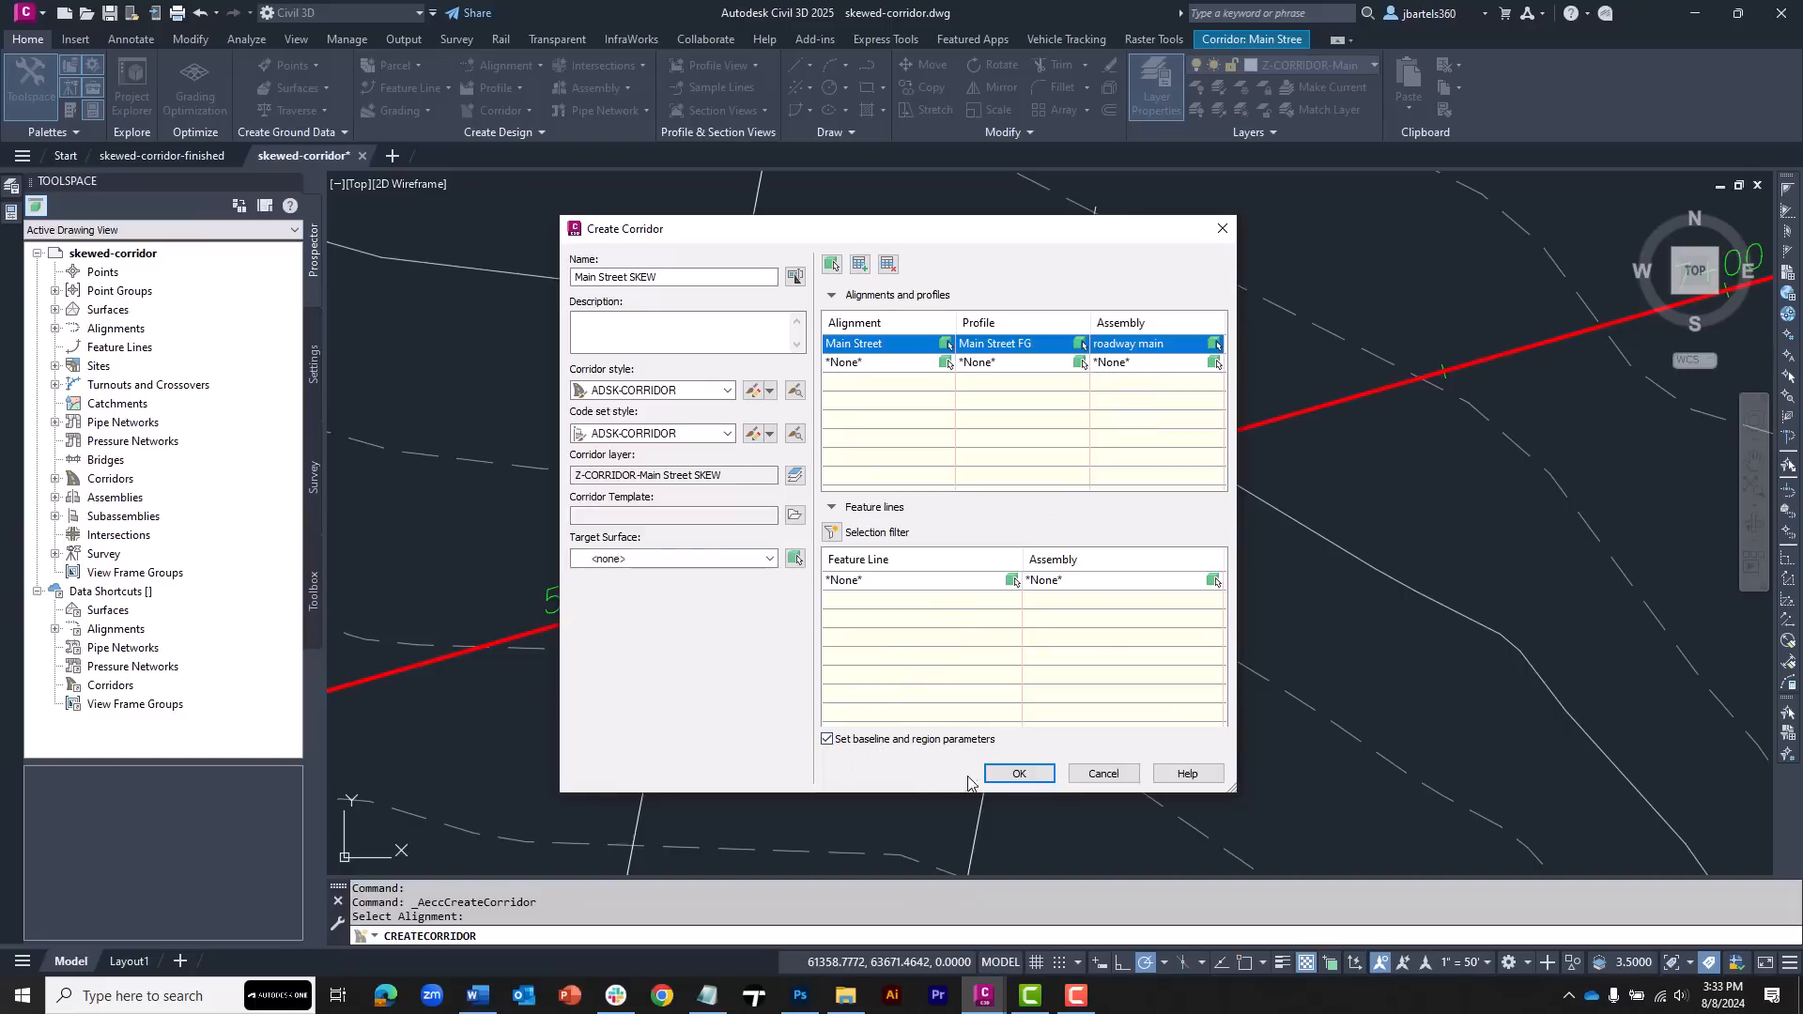
click(1016, 773)
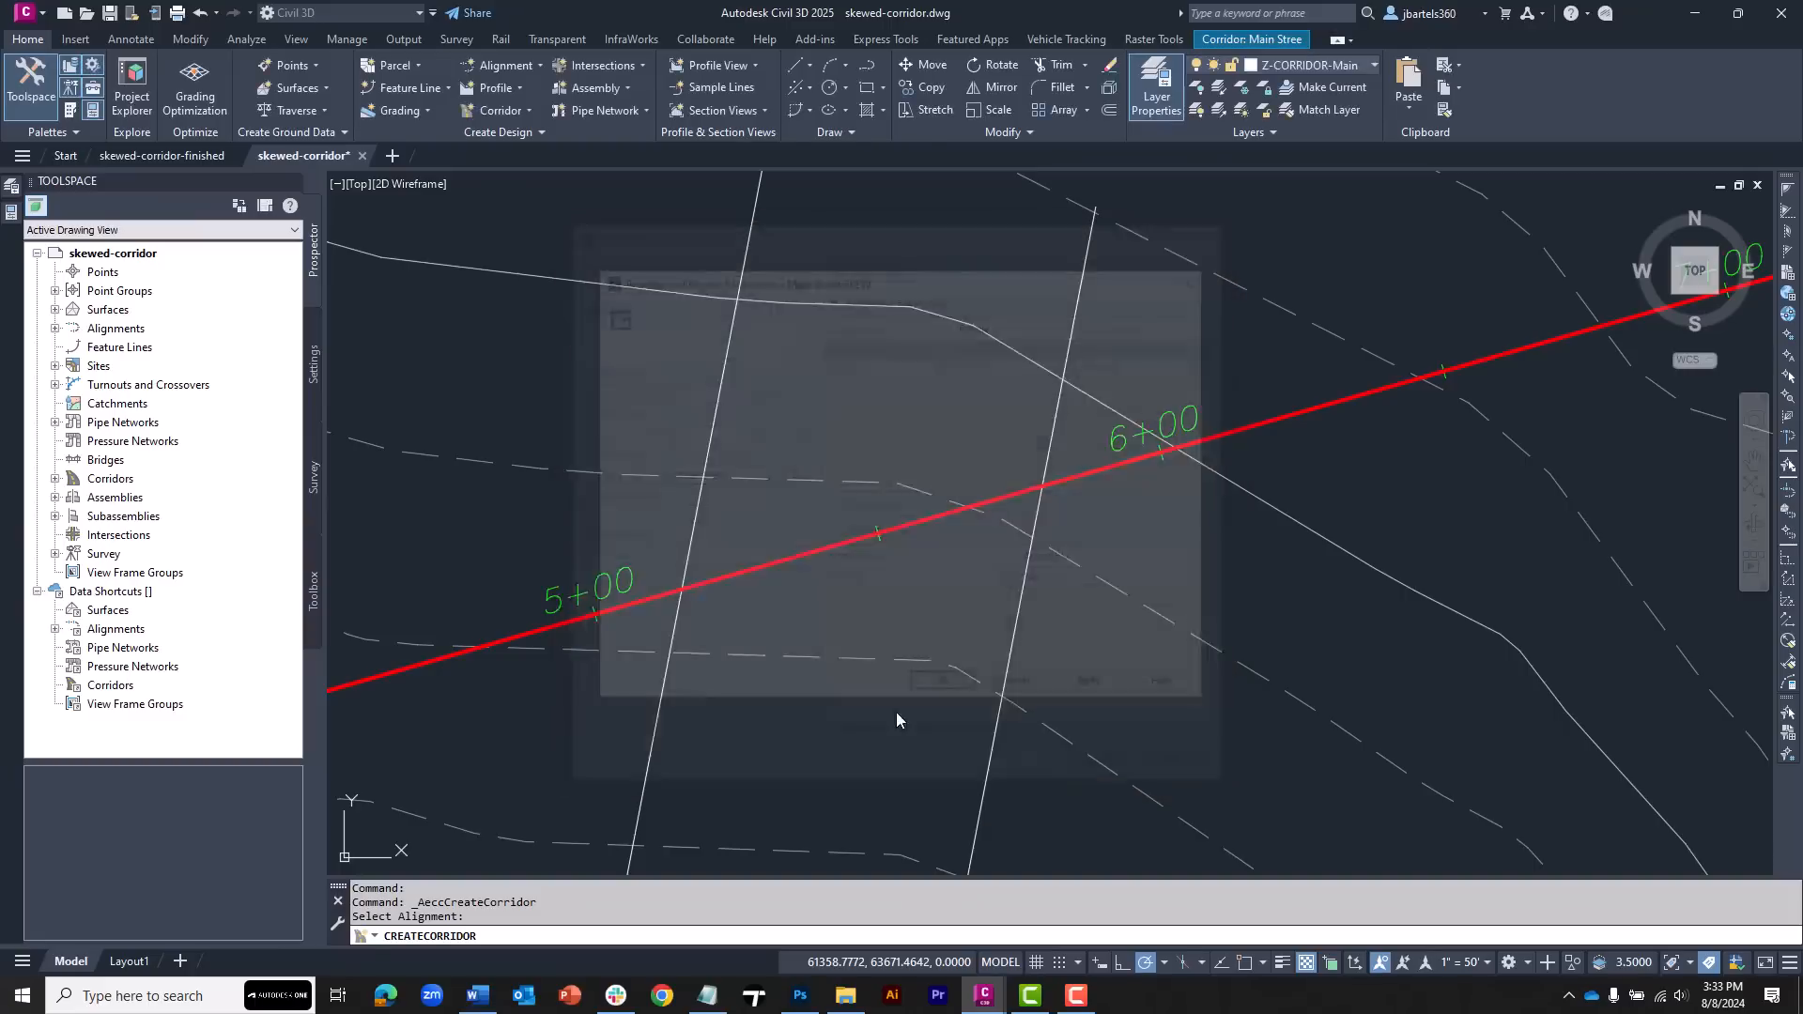
mouse_move(856, 355)
mouse_down()
mouse_move(830, 202)
mouse_move(601, 82)
mouse_up()
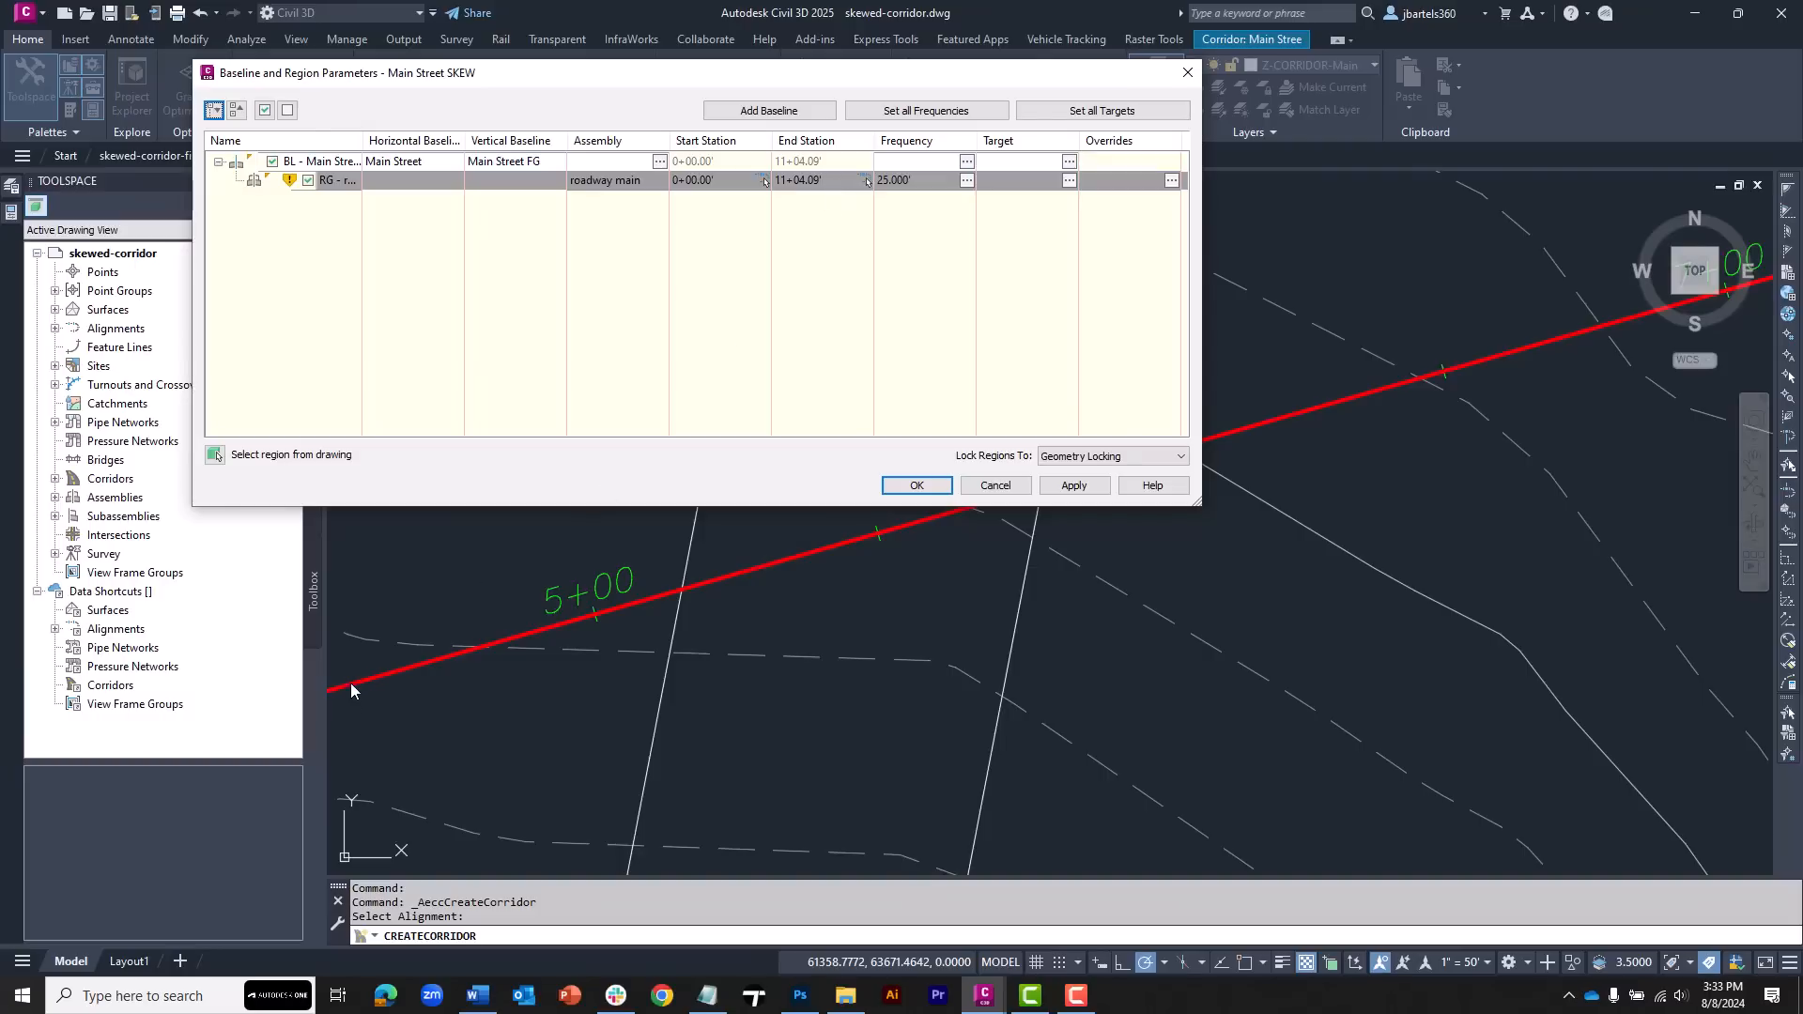
drag(925, 66, 855, 105)
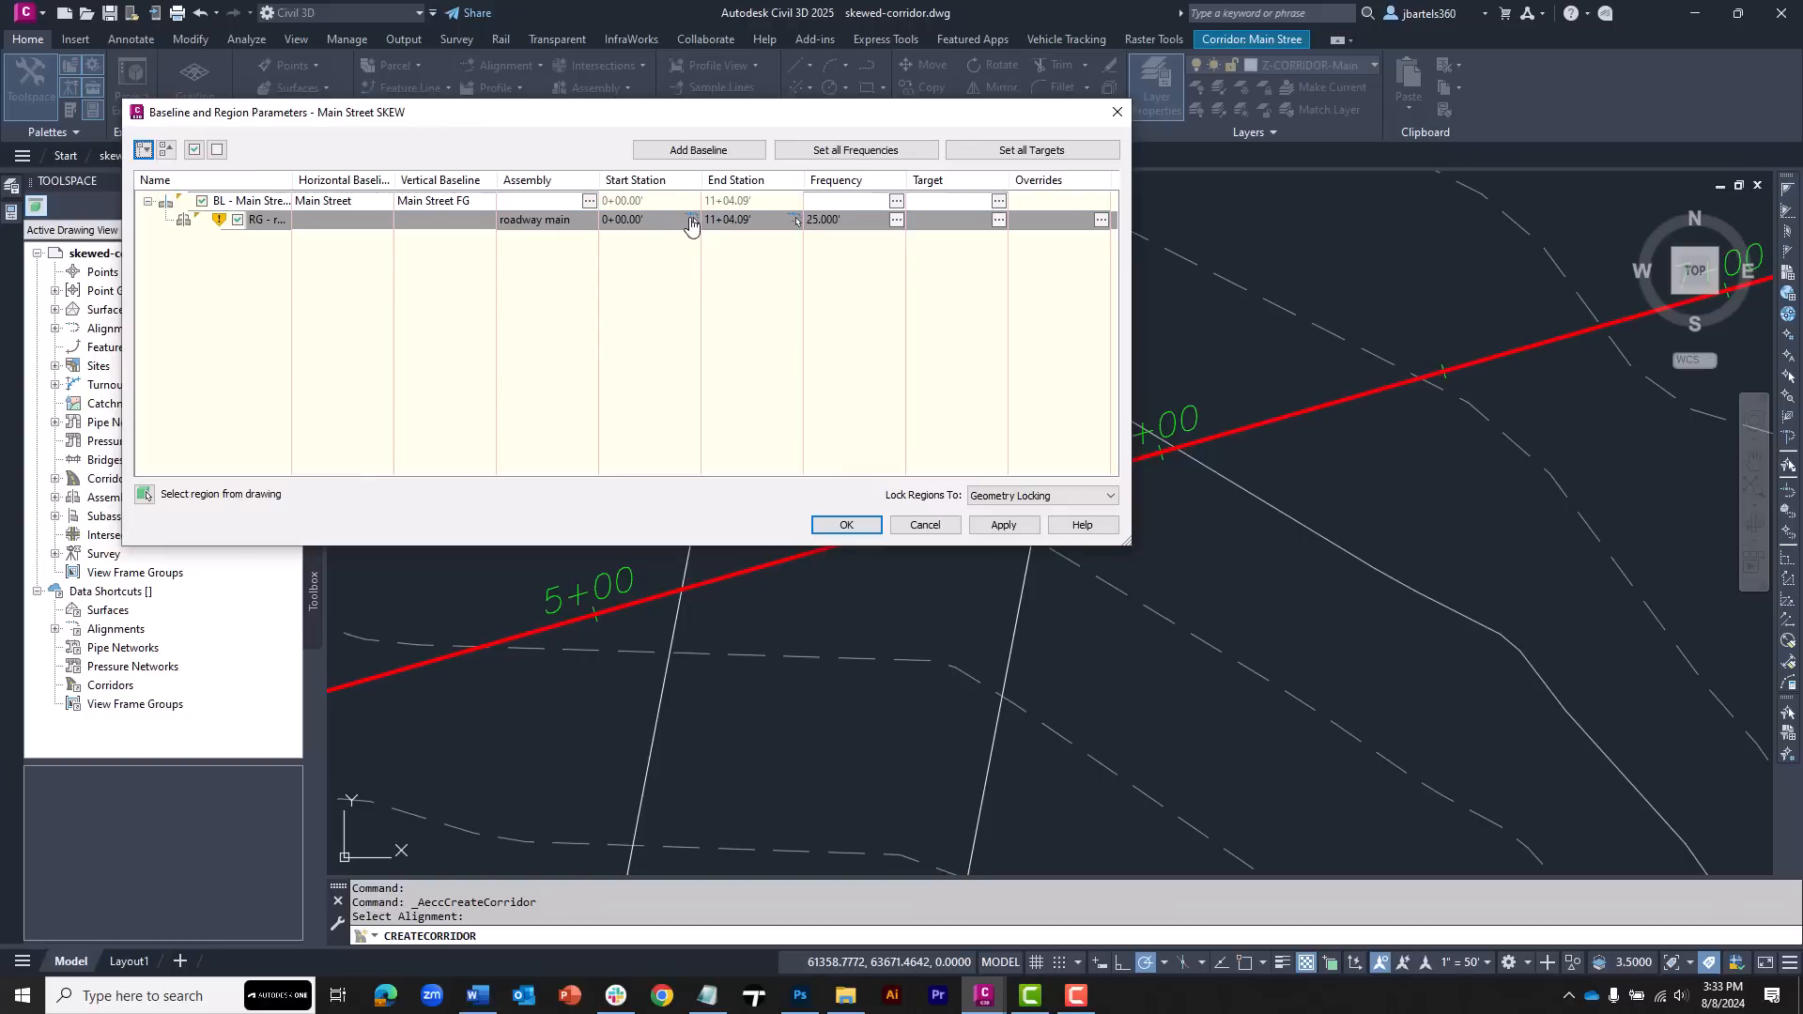
Set the skew corridor region's start station to 4+50 and end station to 6+50, then rebuild the corridor
click(669, 222)
text(450)
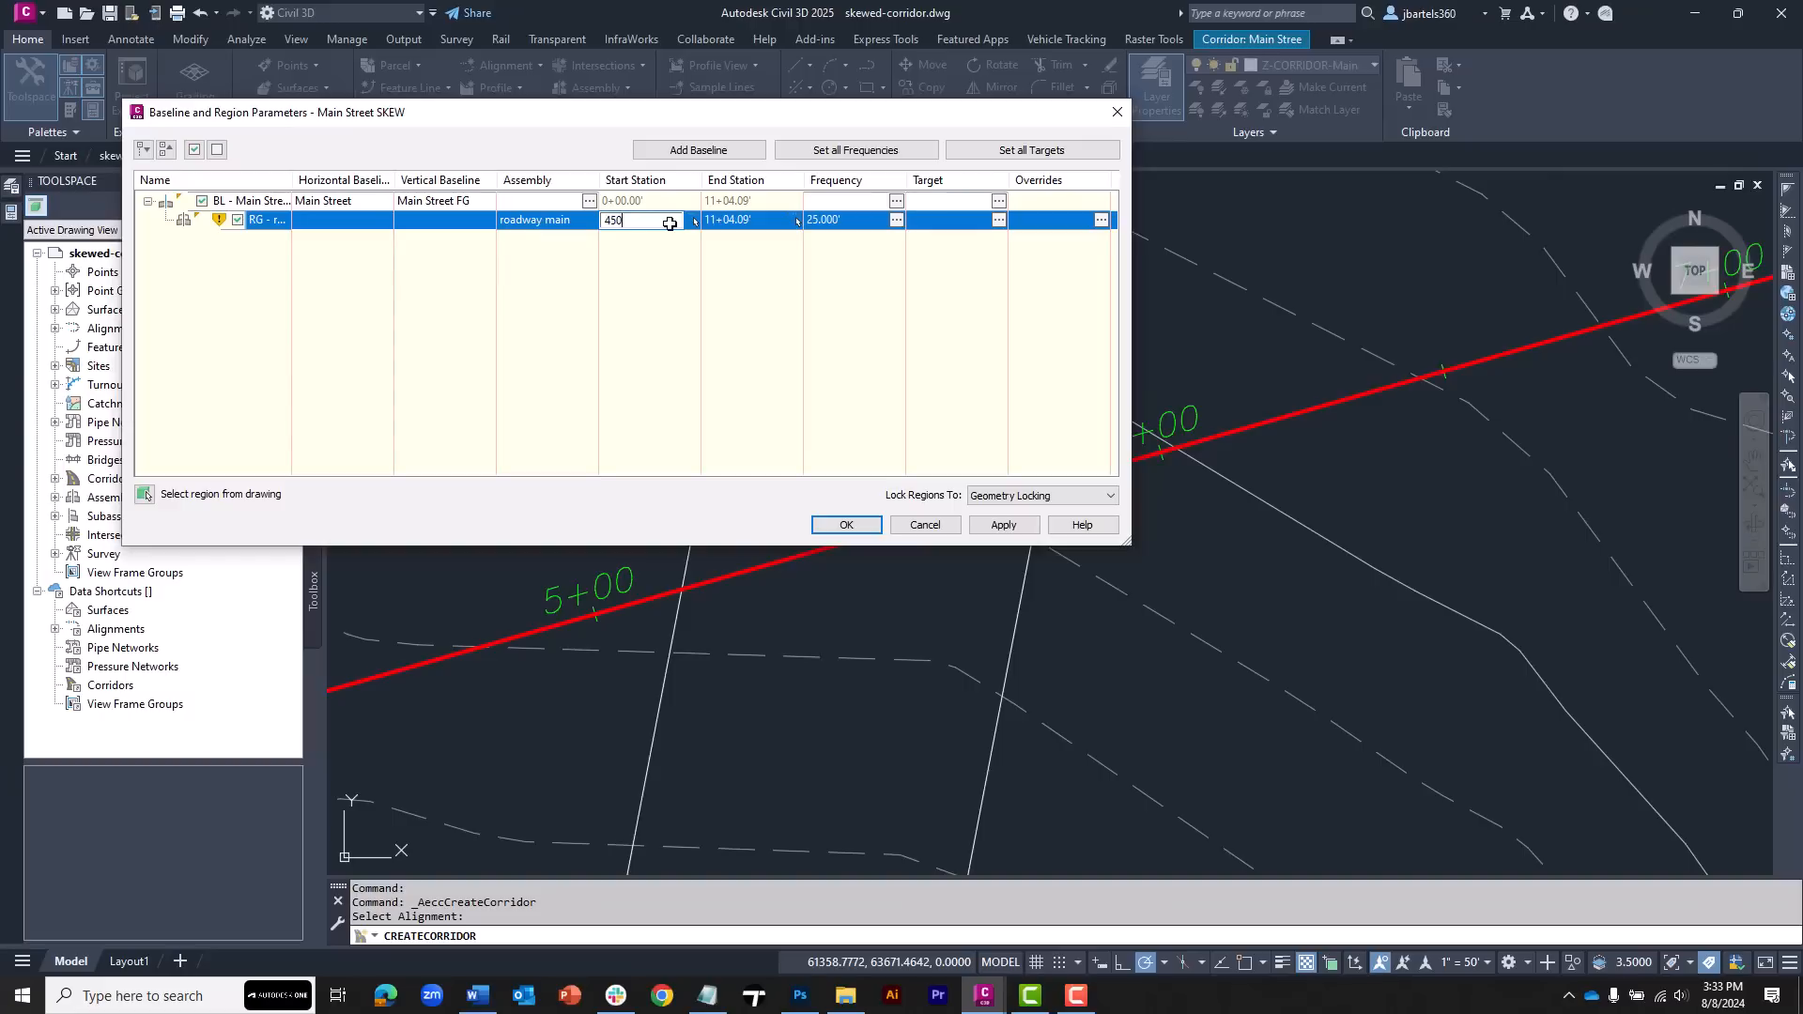
click(733, 222)
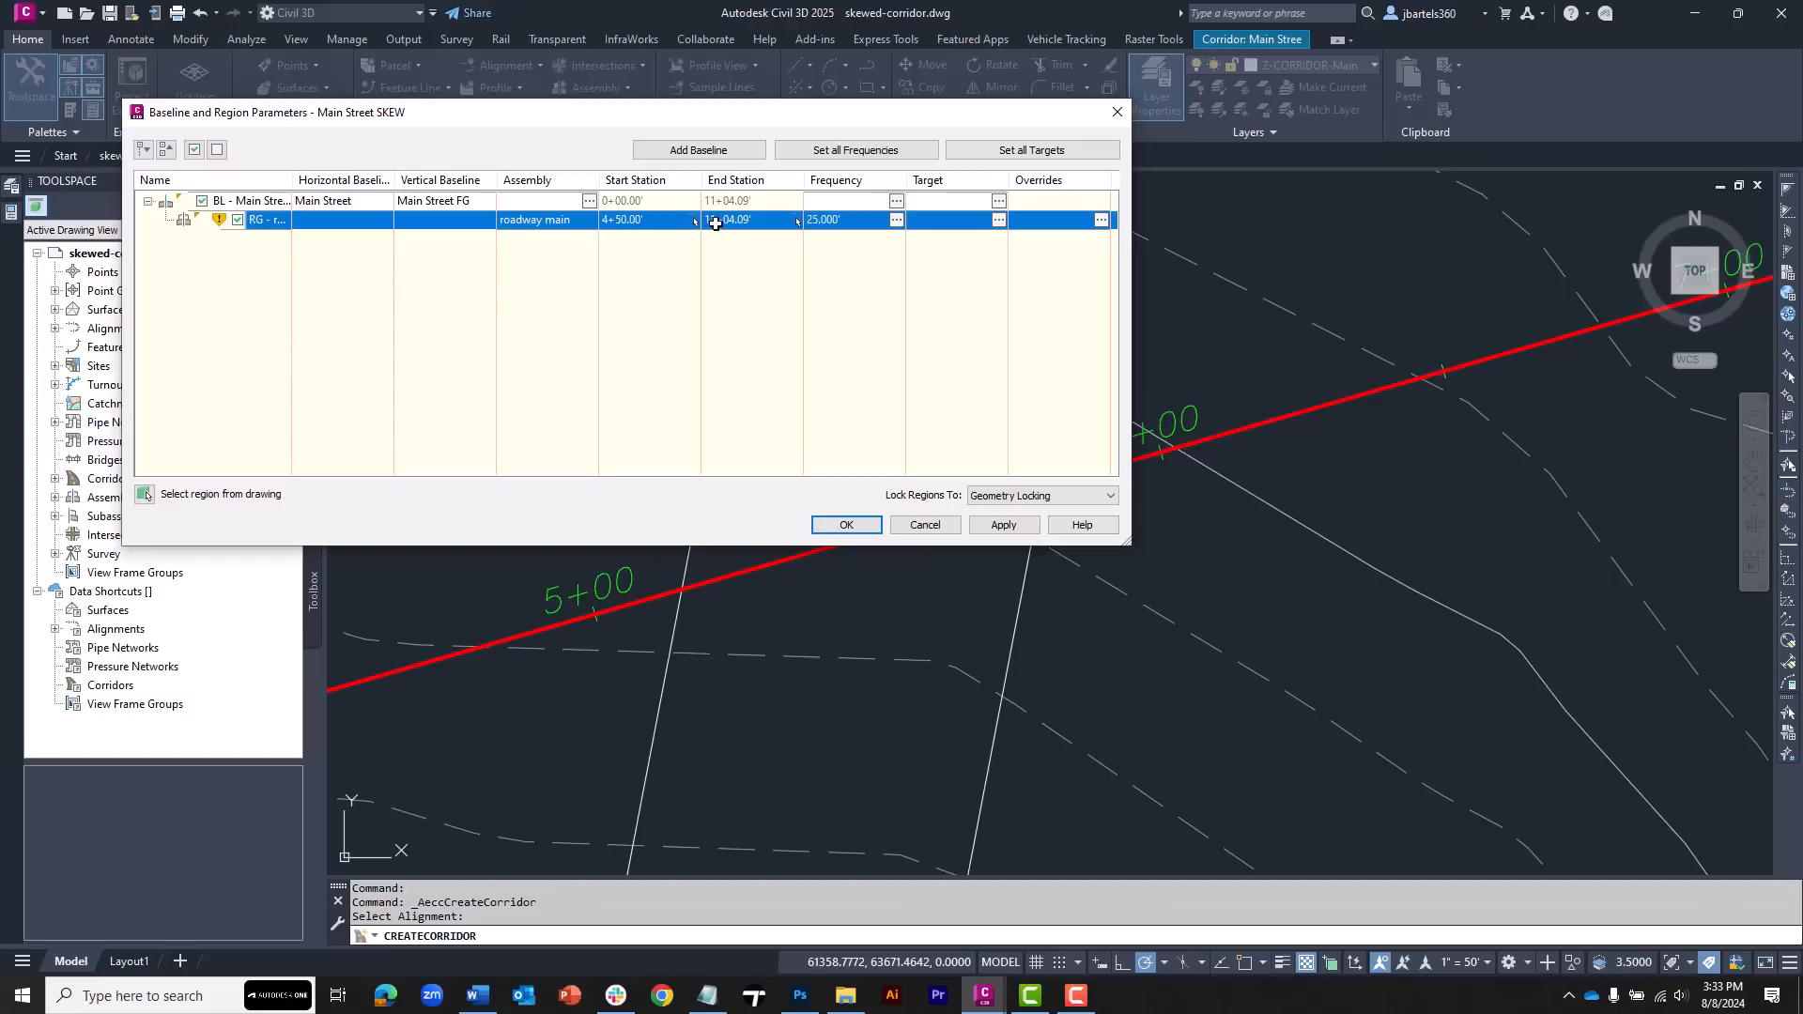
text(650)
key(Return)
click(847, 523)
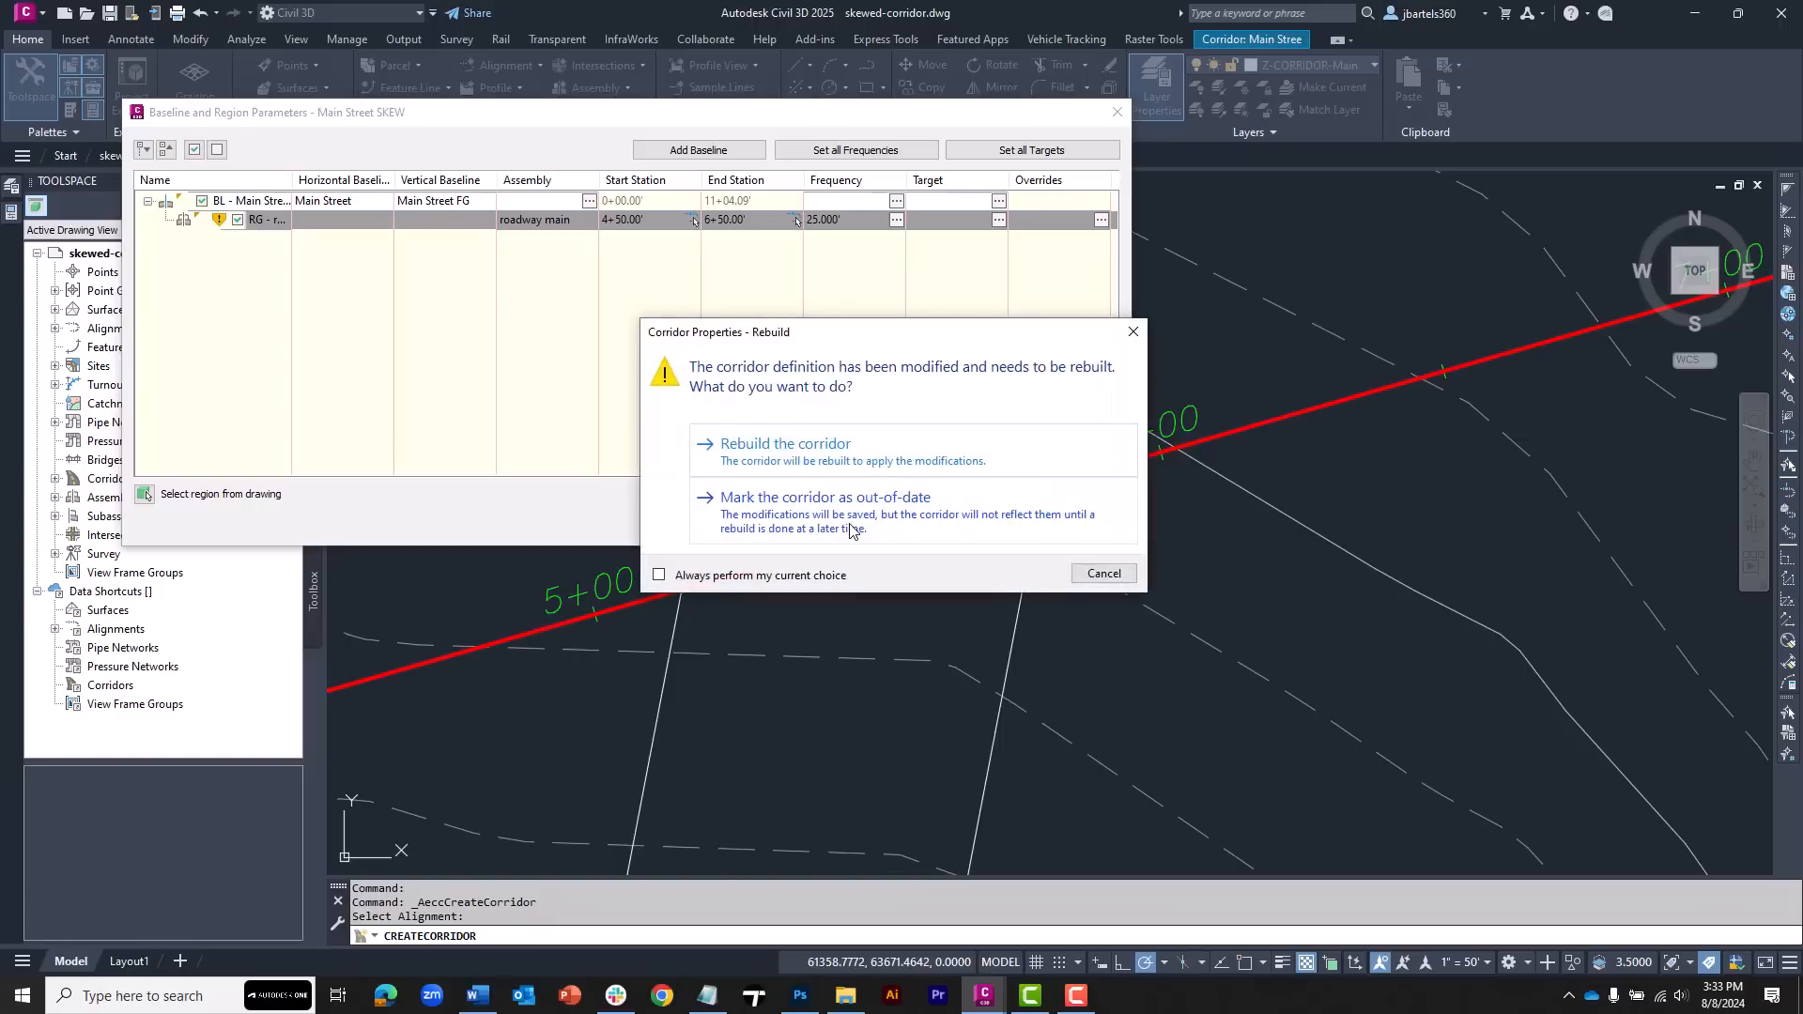
click(819, 458)
scroll(877, 405, down, 3)
middle_drag(885, 482, 911, 515)
scroll(897, 524, up, 2)
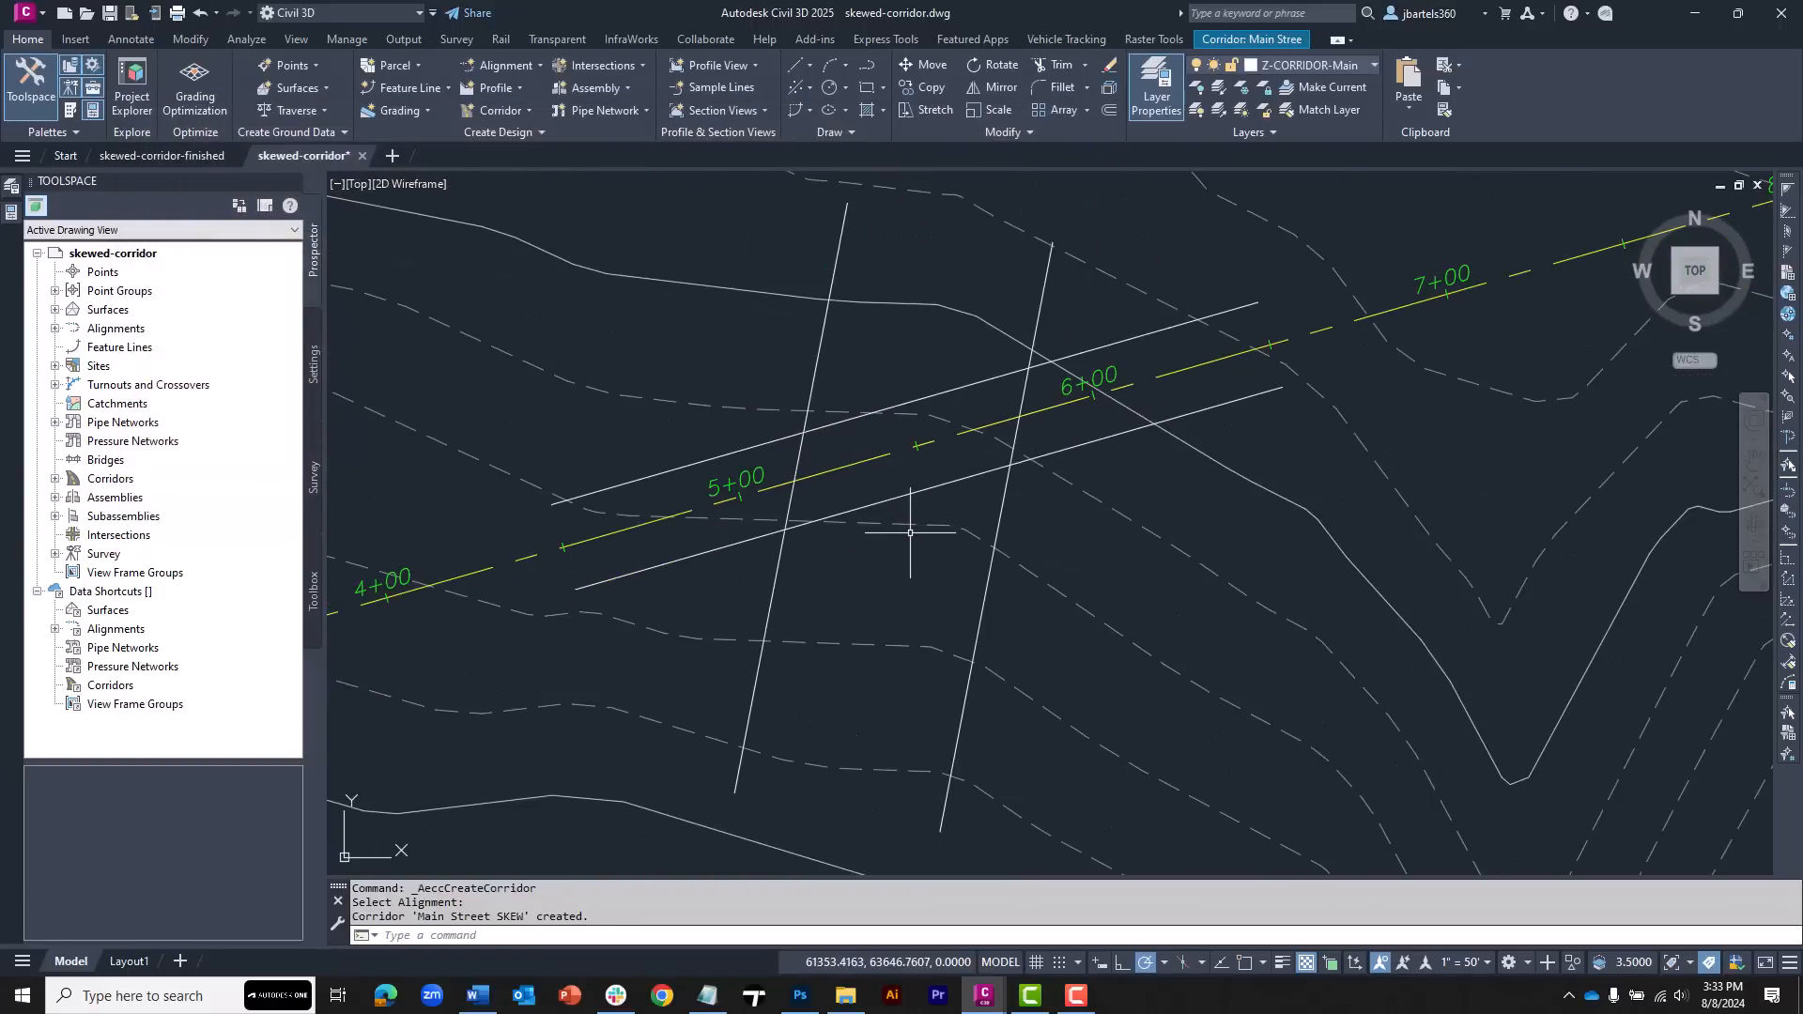
Turn on automatic rebuild for the Main Street SKEW corridor
click(937, 487)
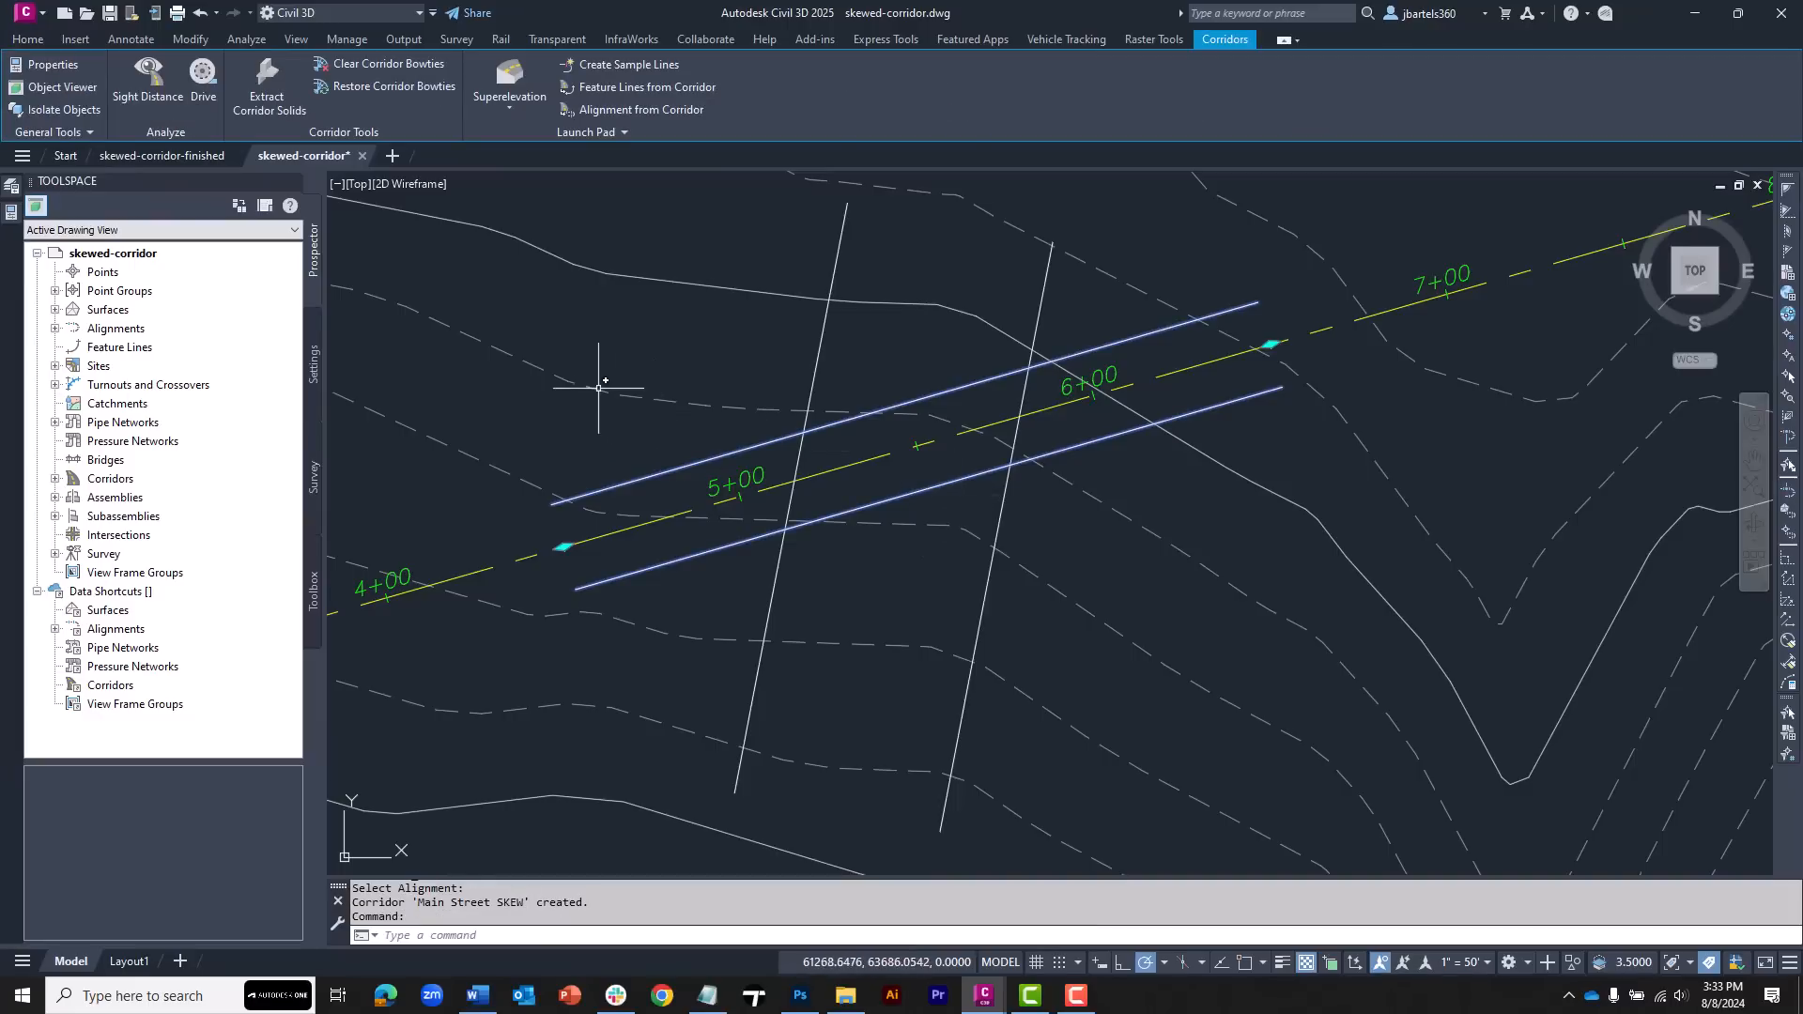
click(55, 479)
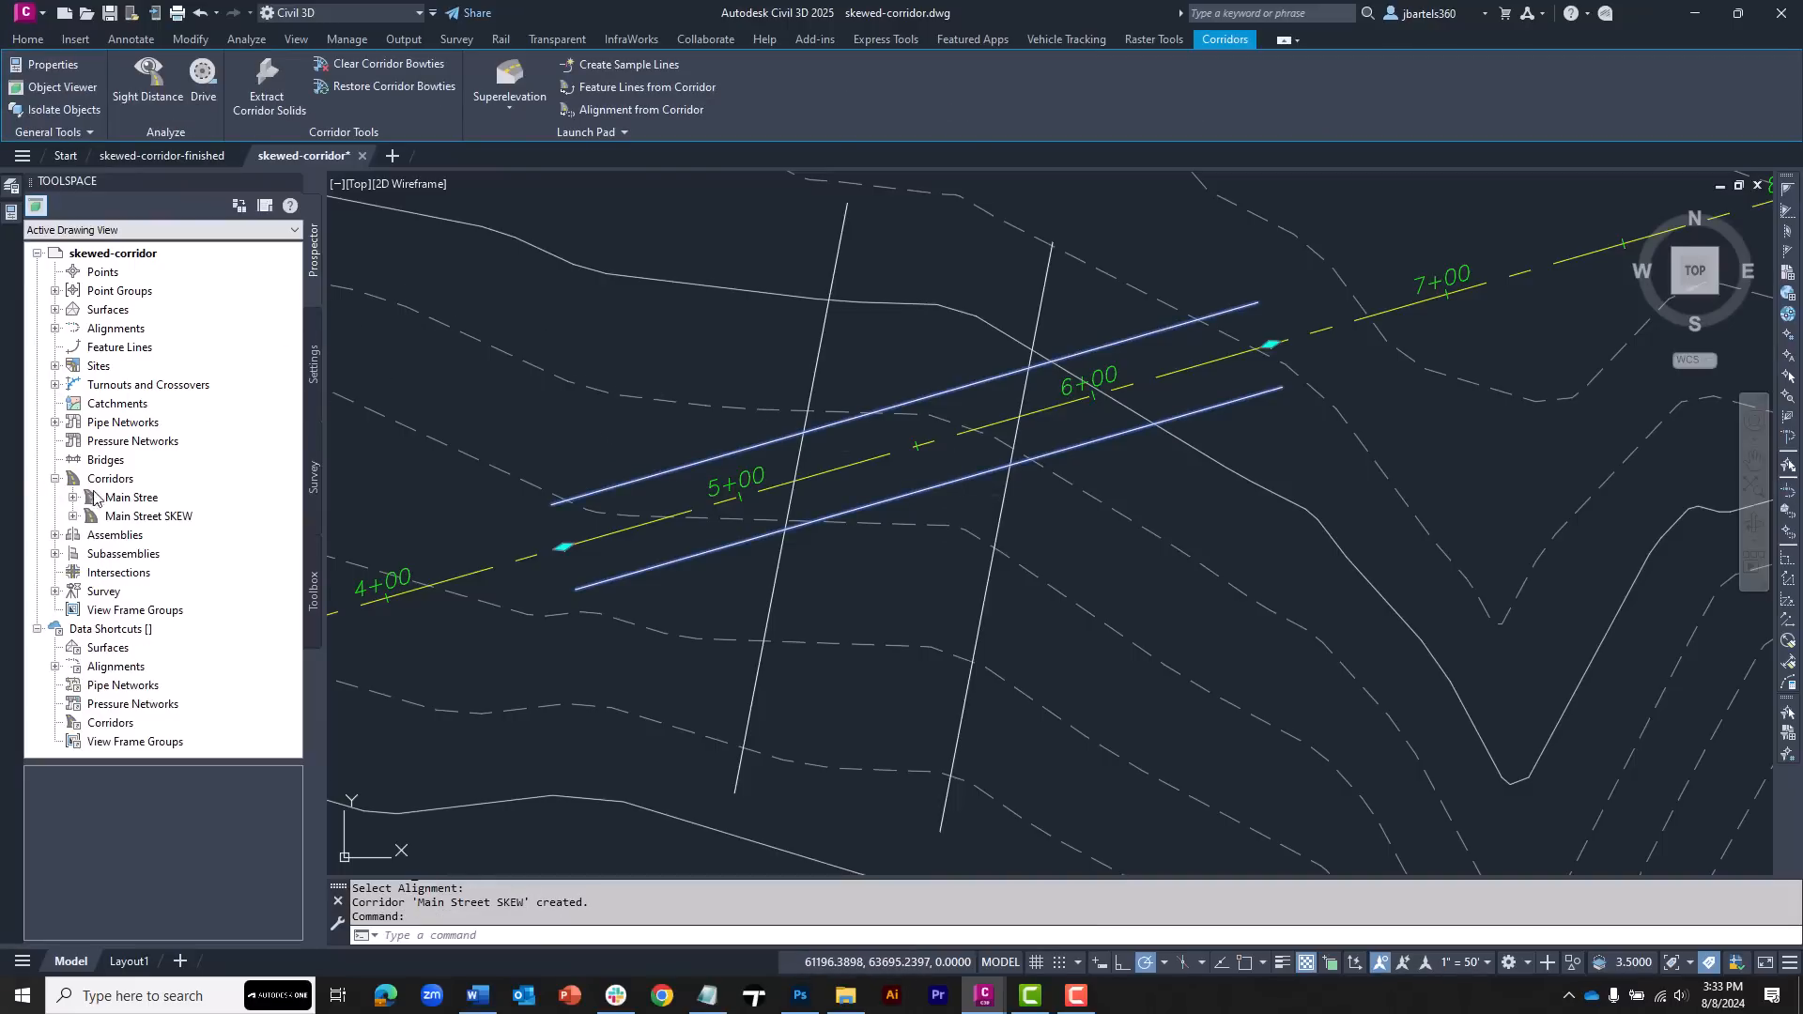
right_click(138, 517)
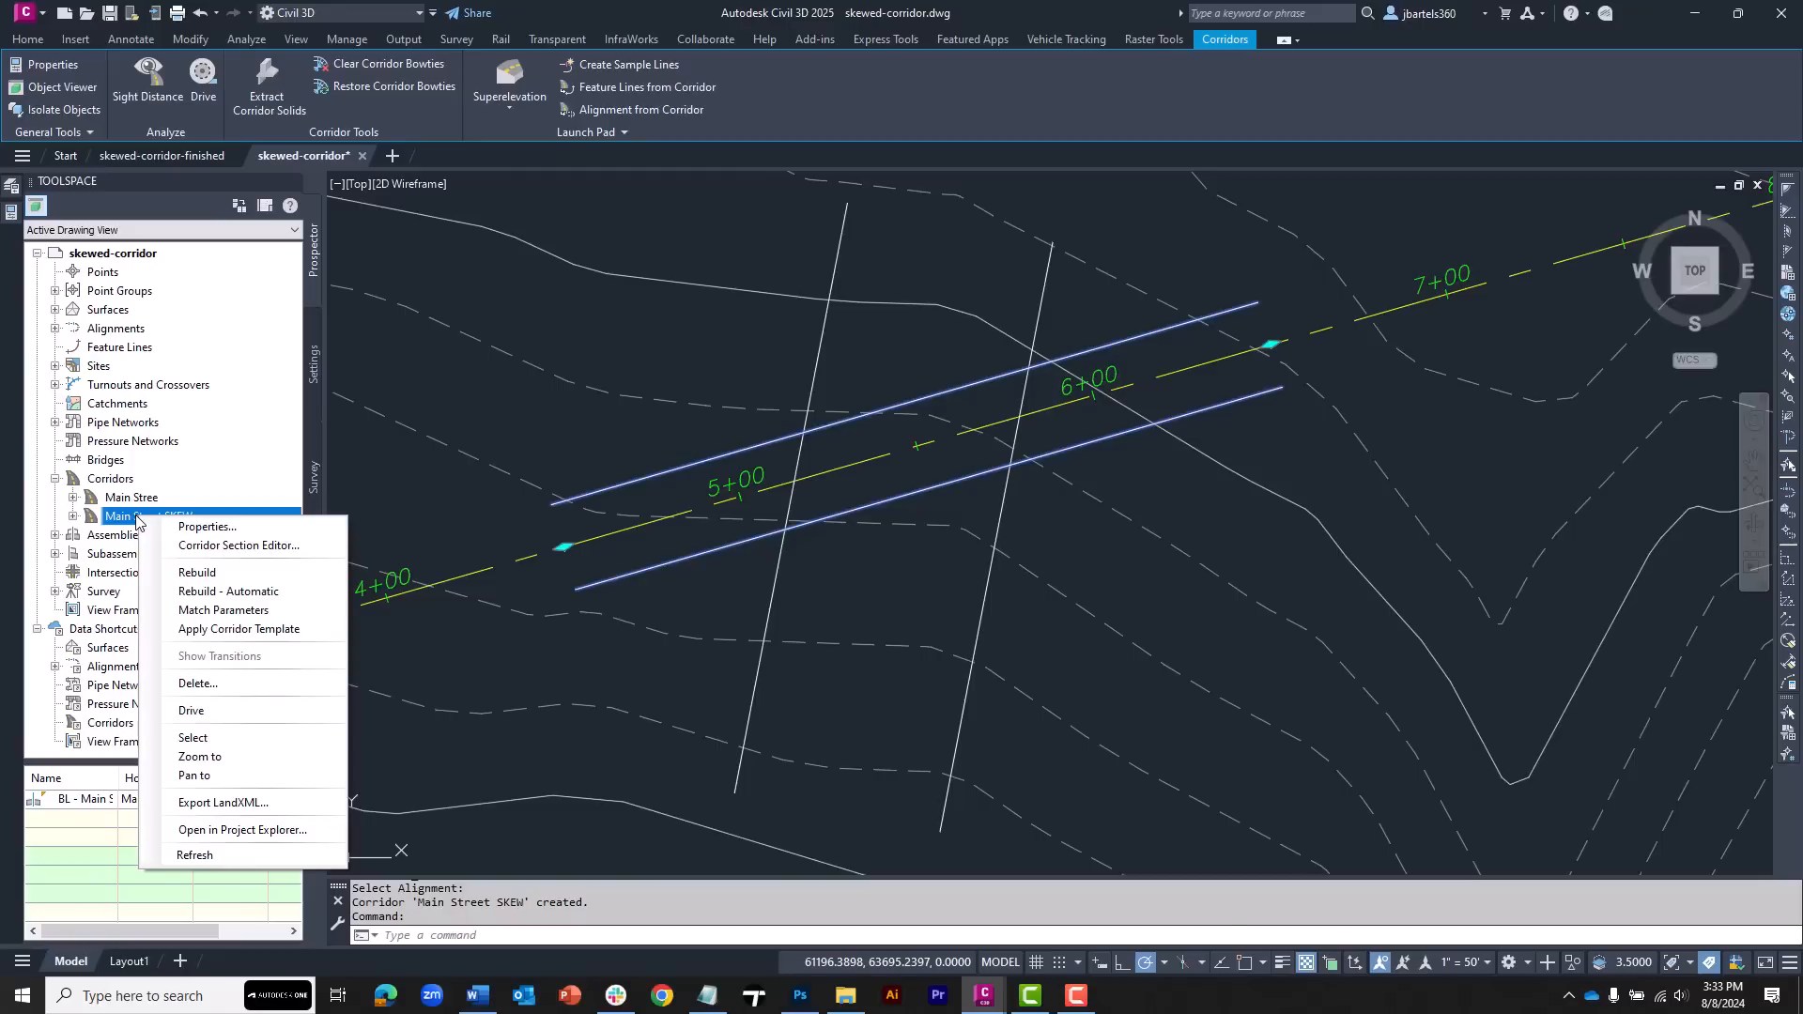
click(199, 594)
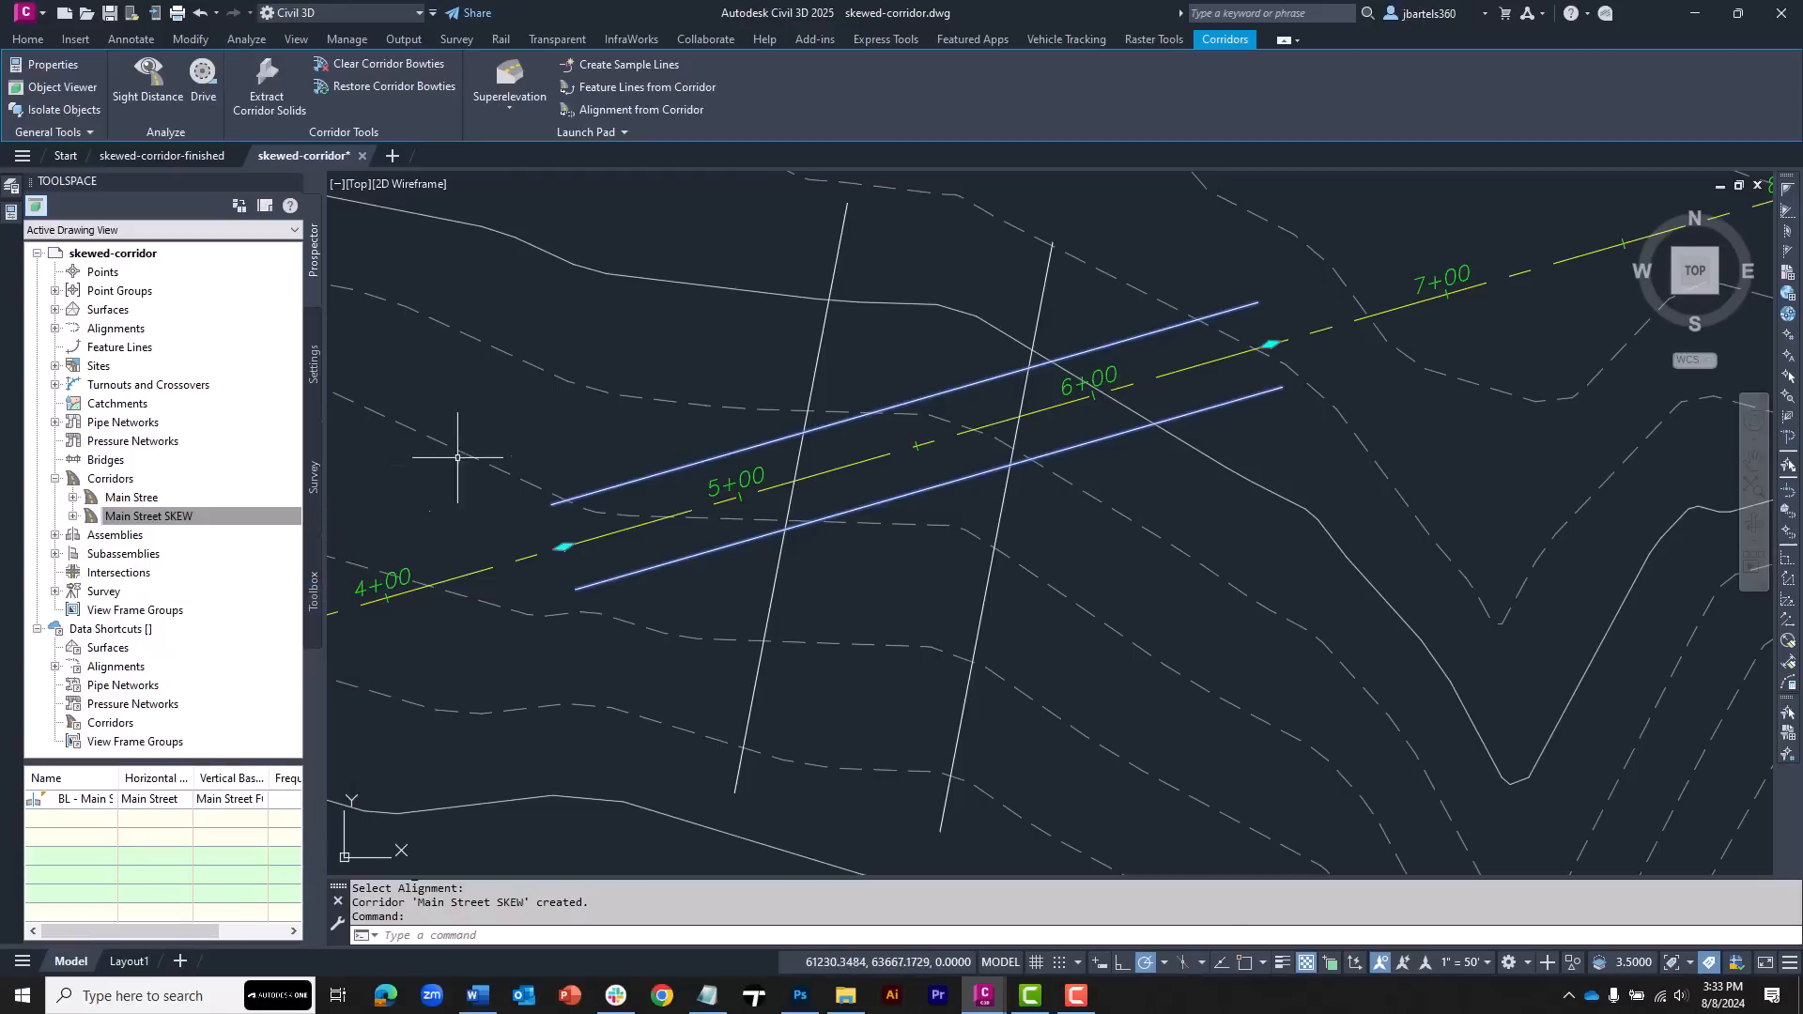
key(Escape)
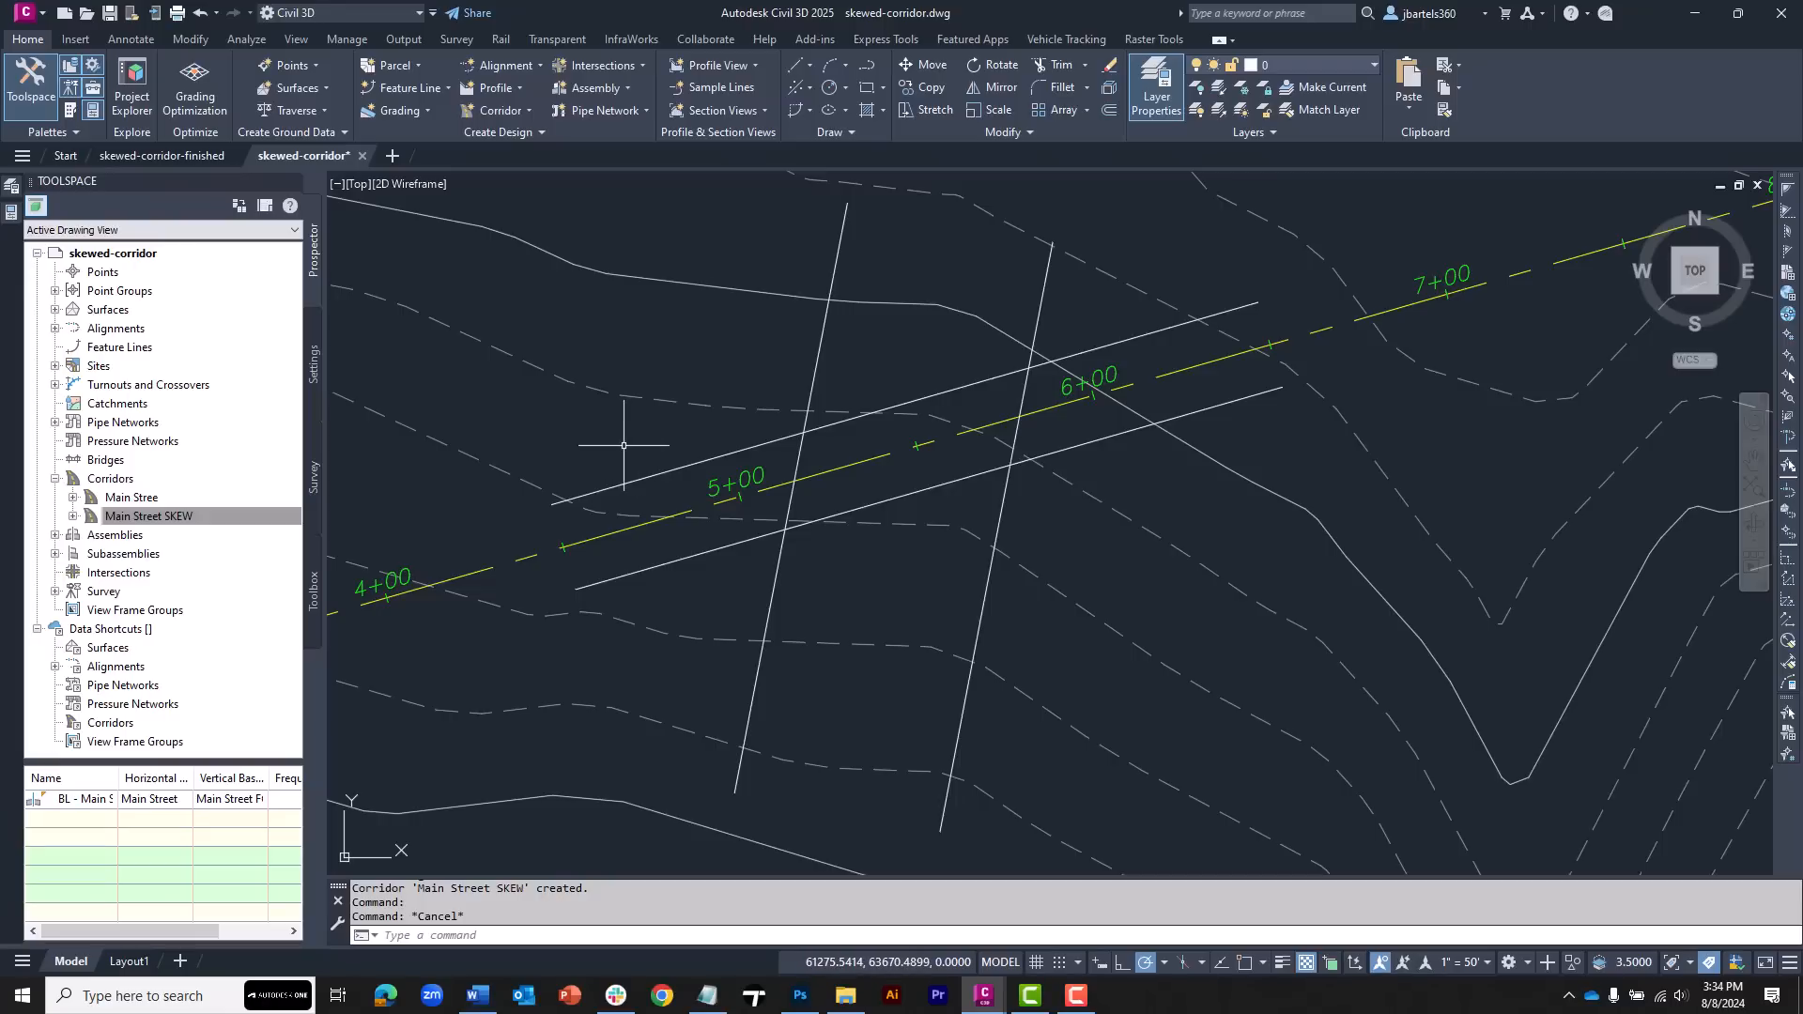
Create a corridor surface named Main Street SKEW TOP from Top links as breaklines with Top Links overhang correction
click(672, 451)
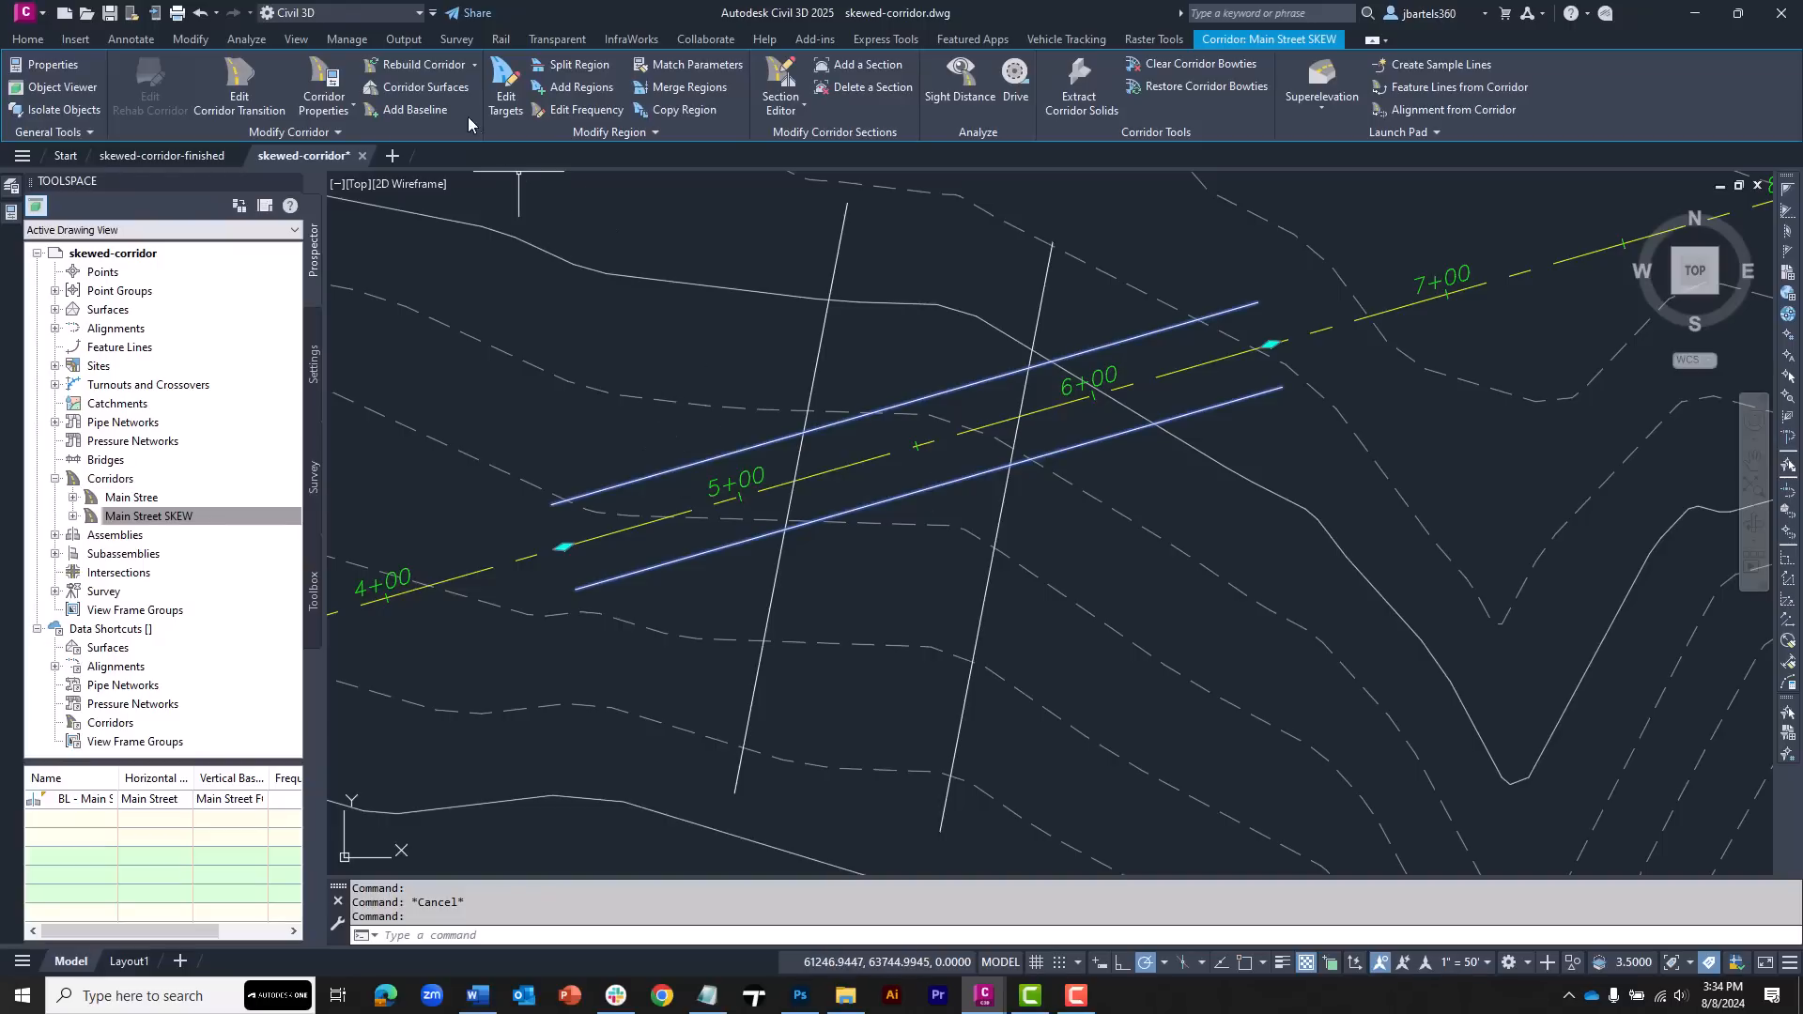
click(438, 89)
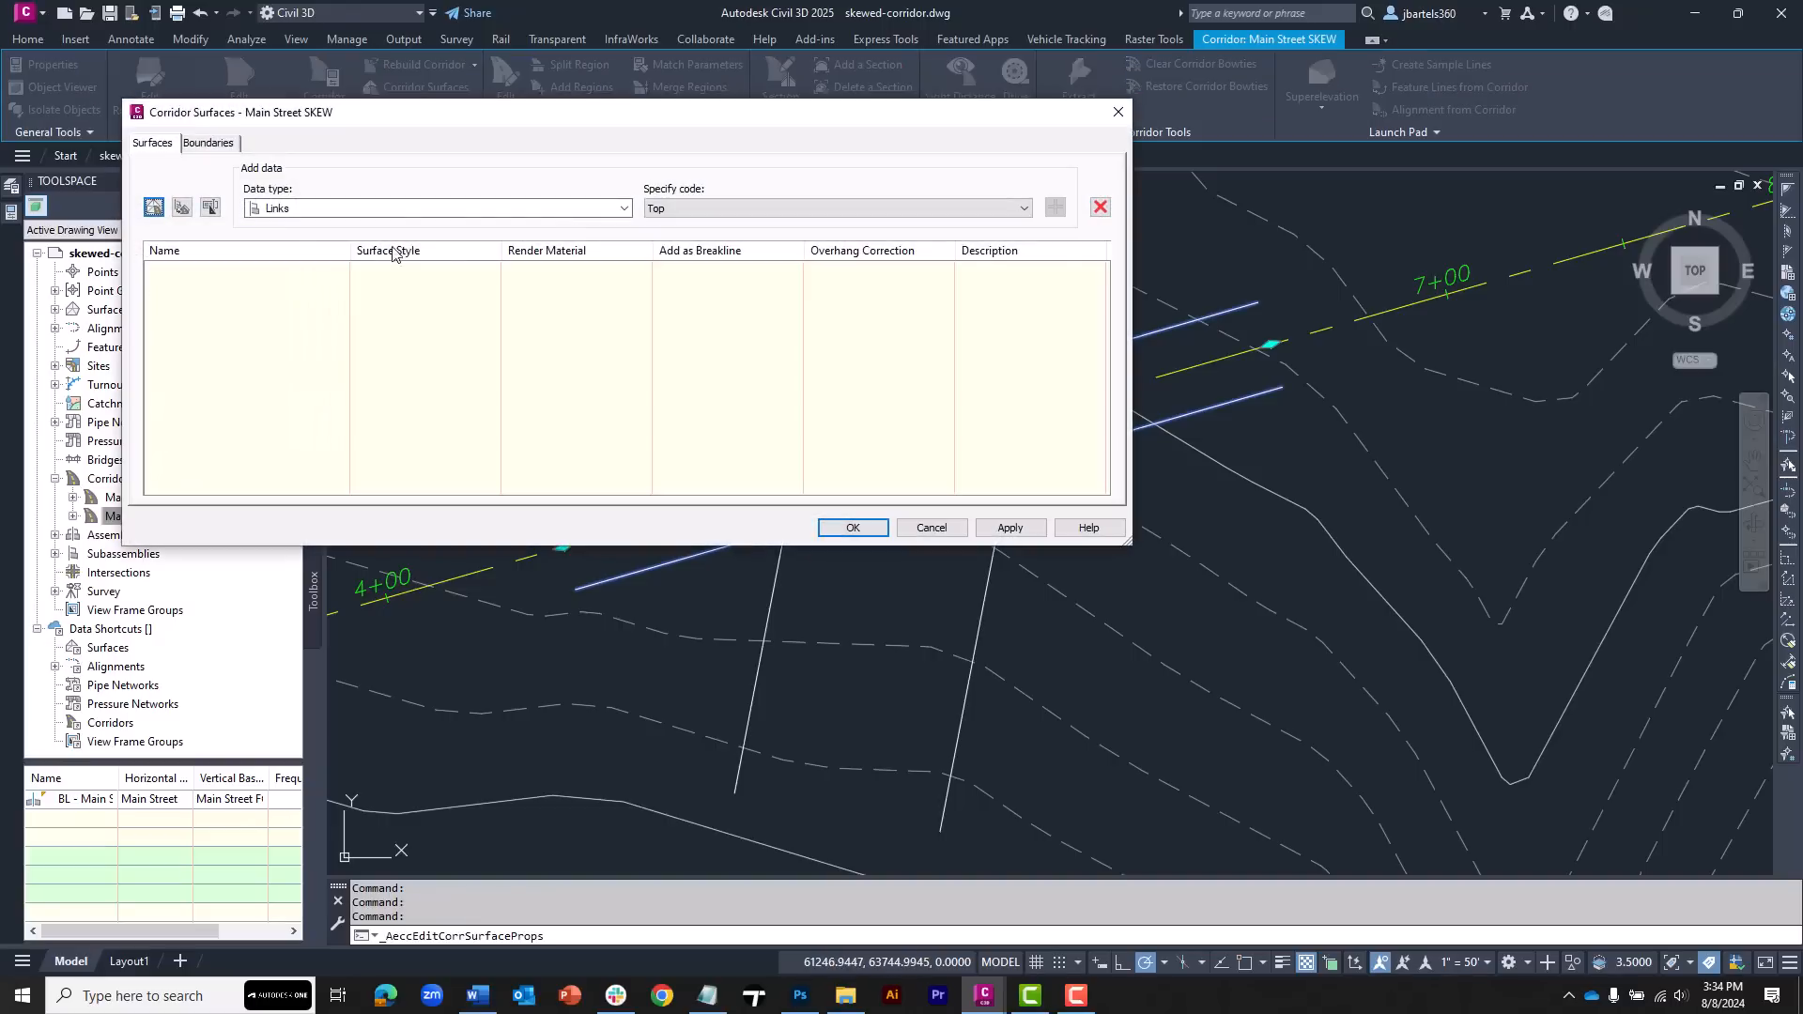
click(155, 208)
double_click(272, 275)
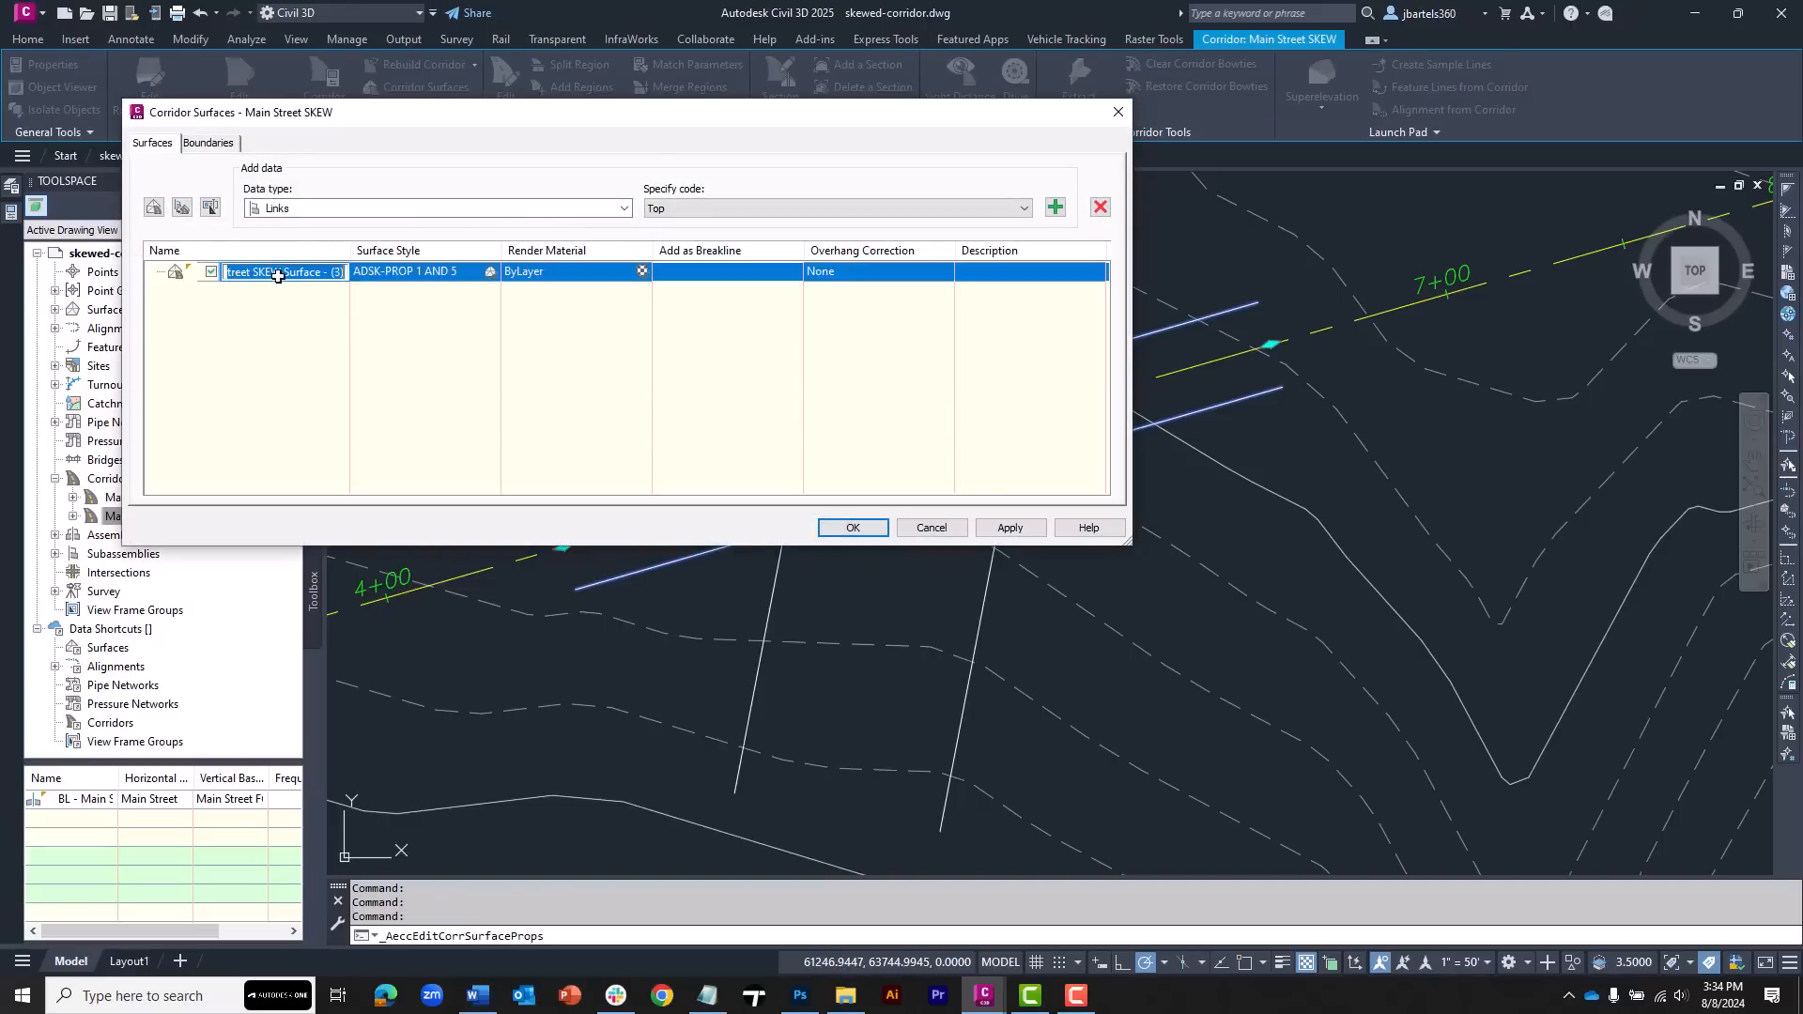
click(321, 276)
drag(342, 272, 297, 272)
text(TOP)
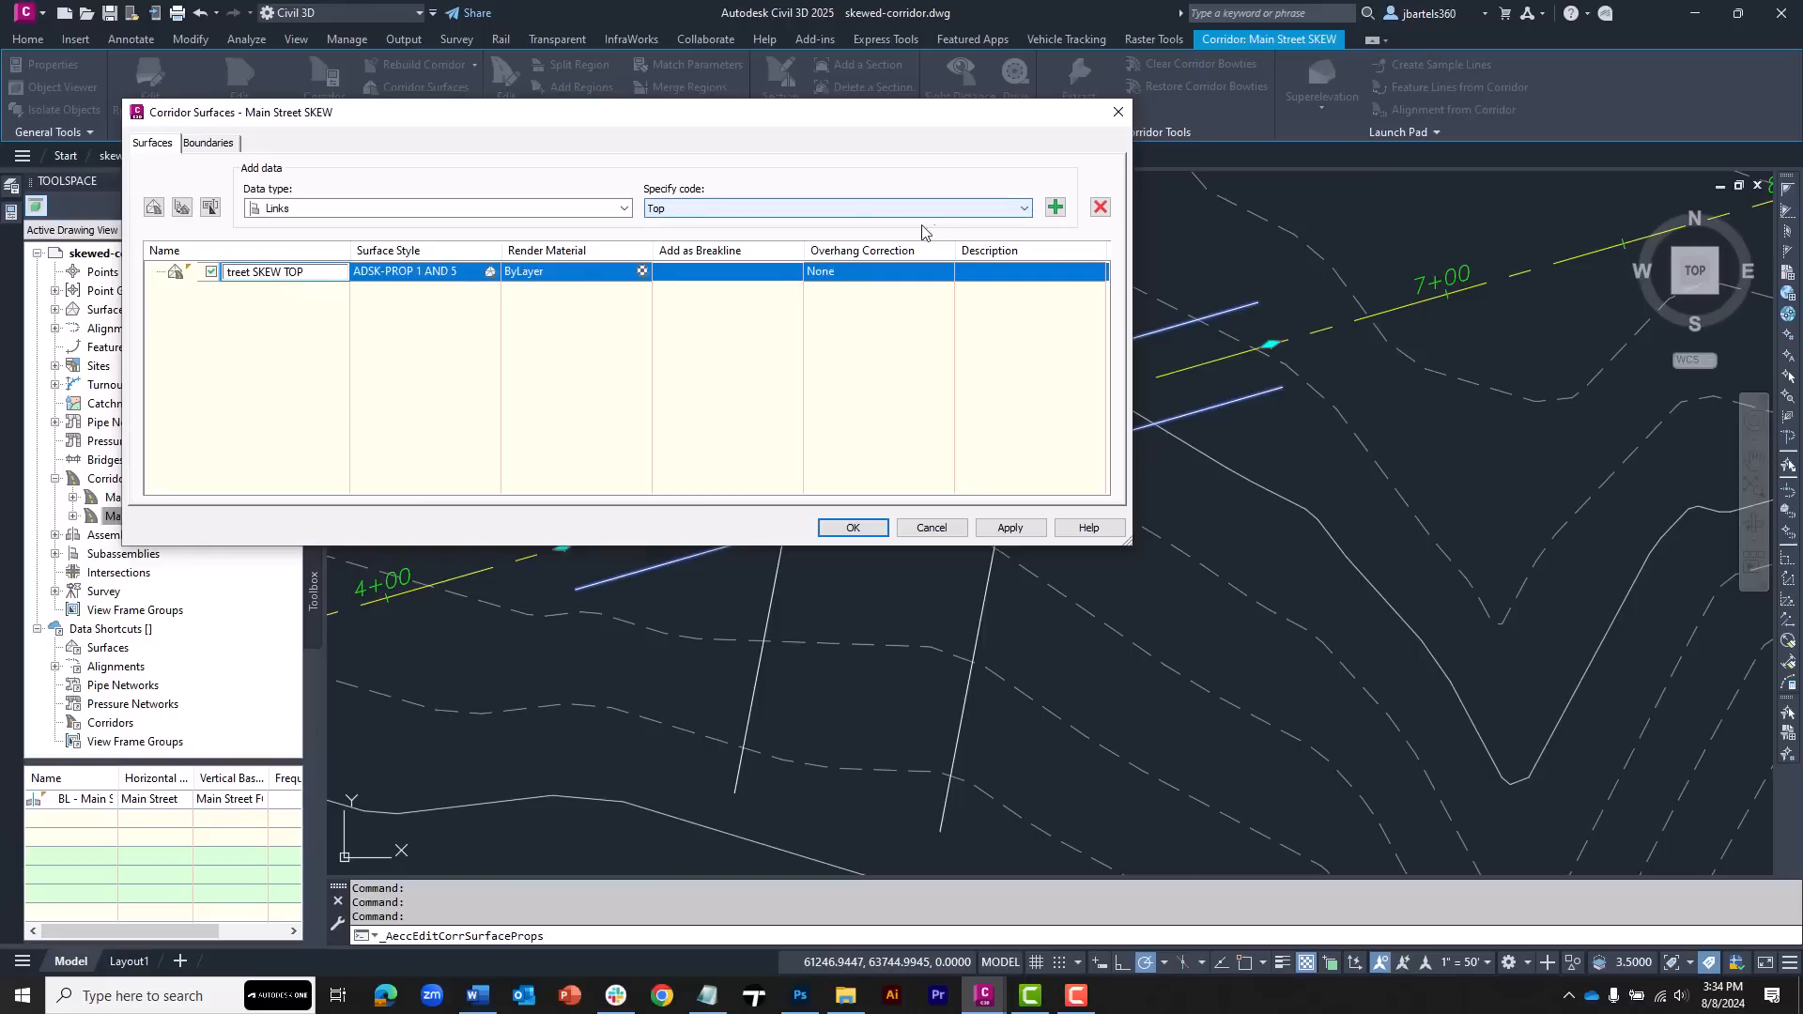
click(1054, 208)
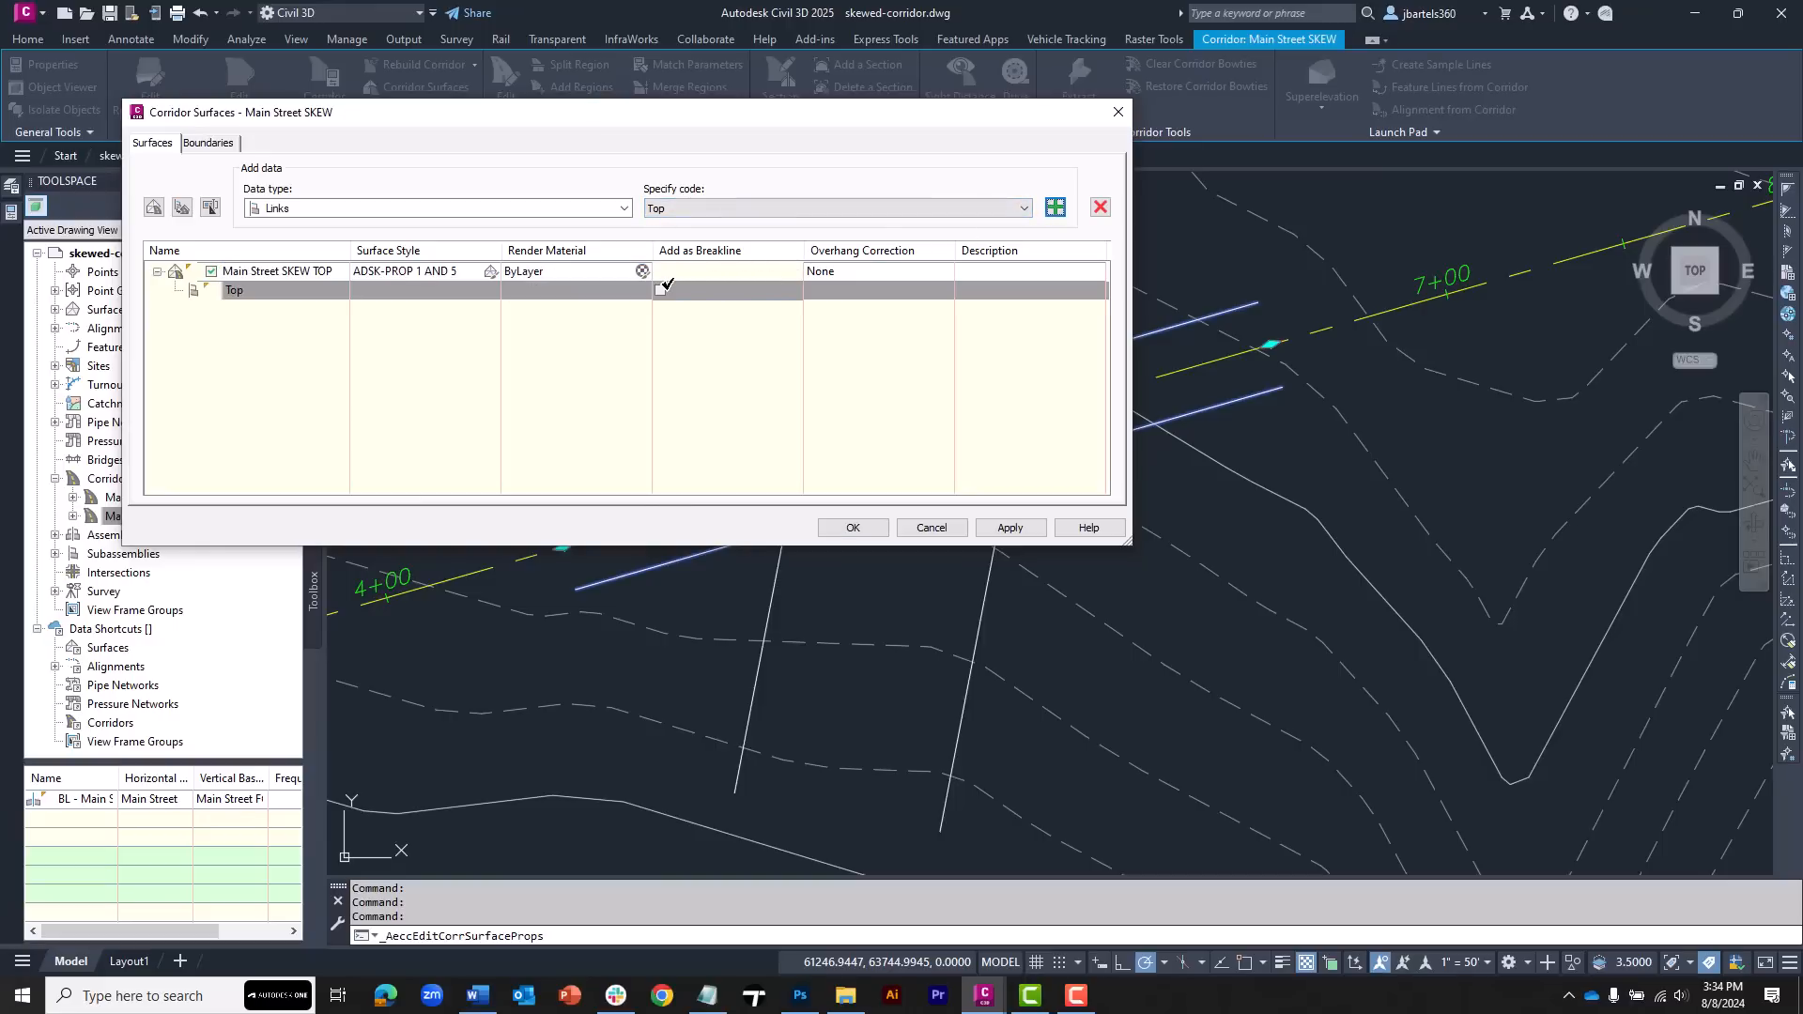
click(662, 289)
click(839, 271)
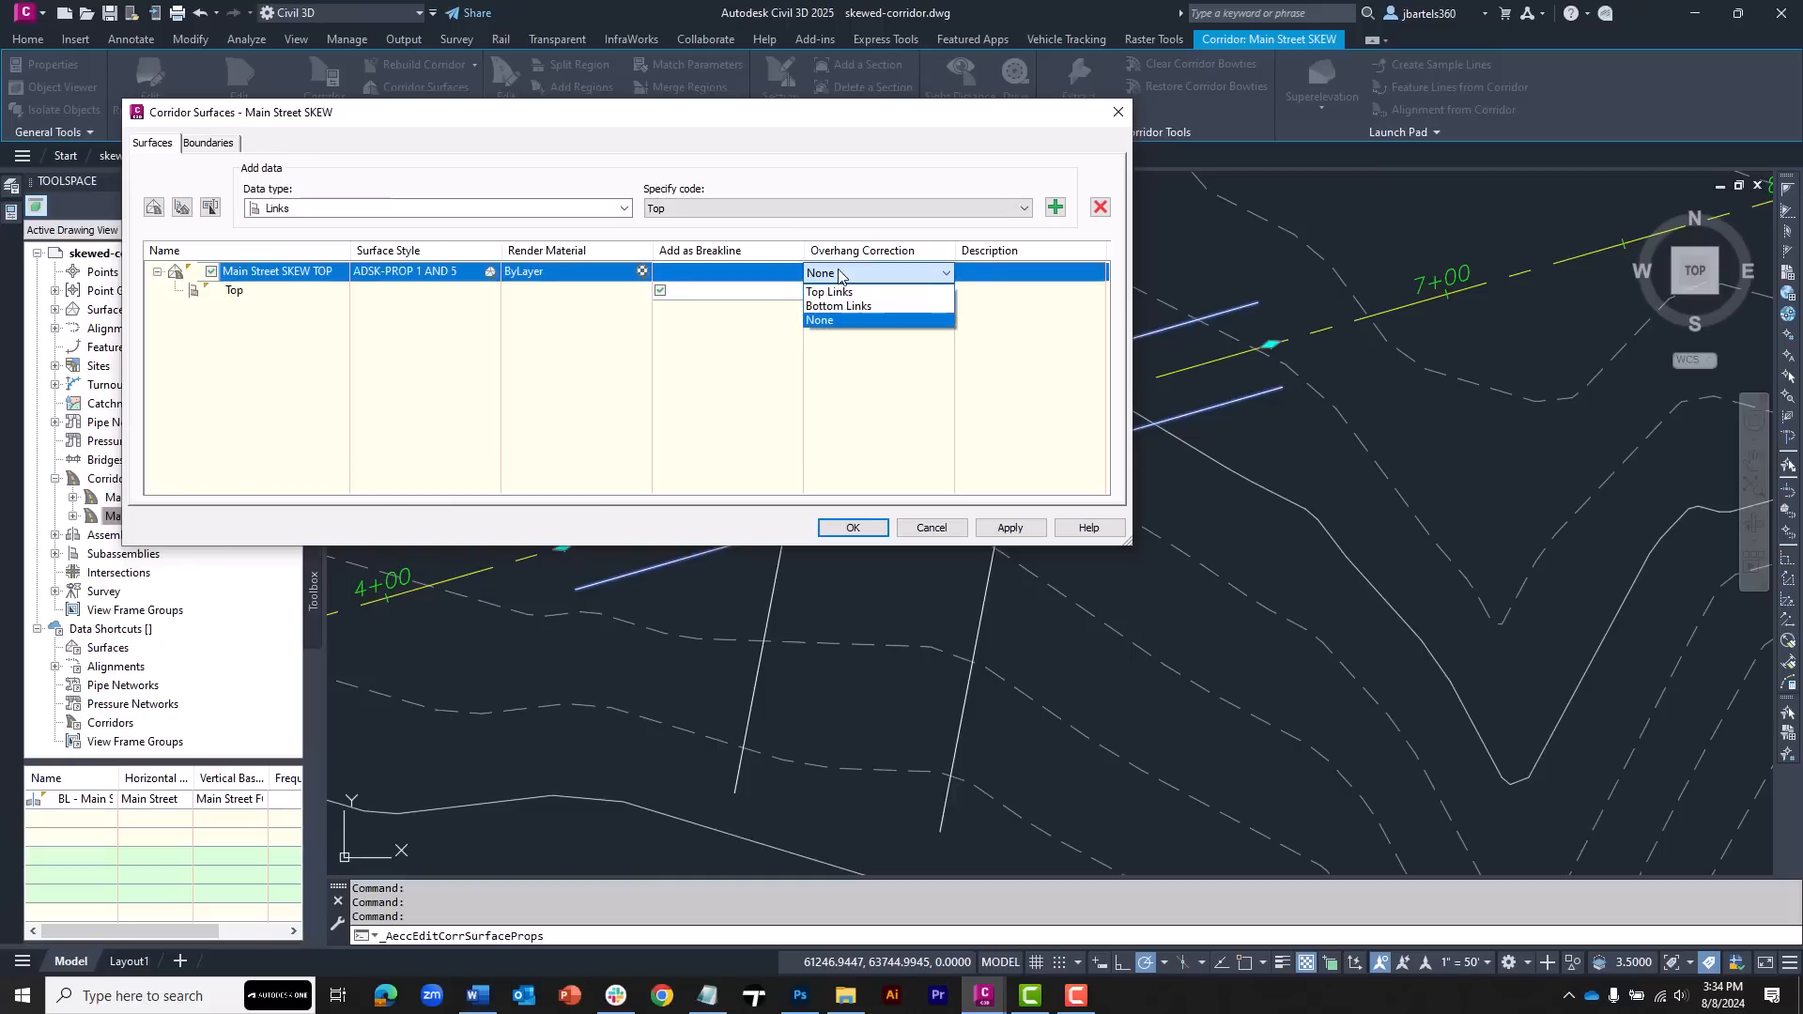
click(834, 294)
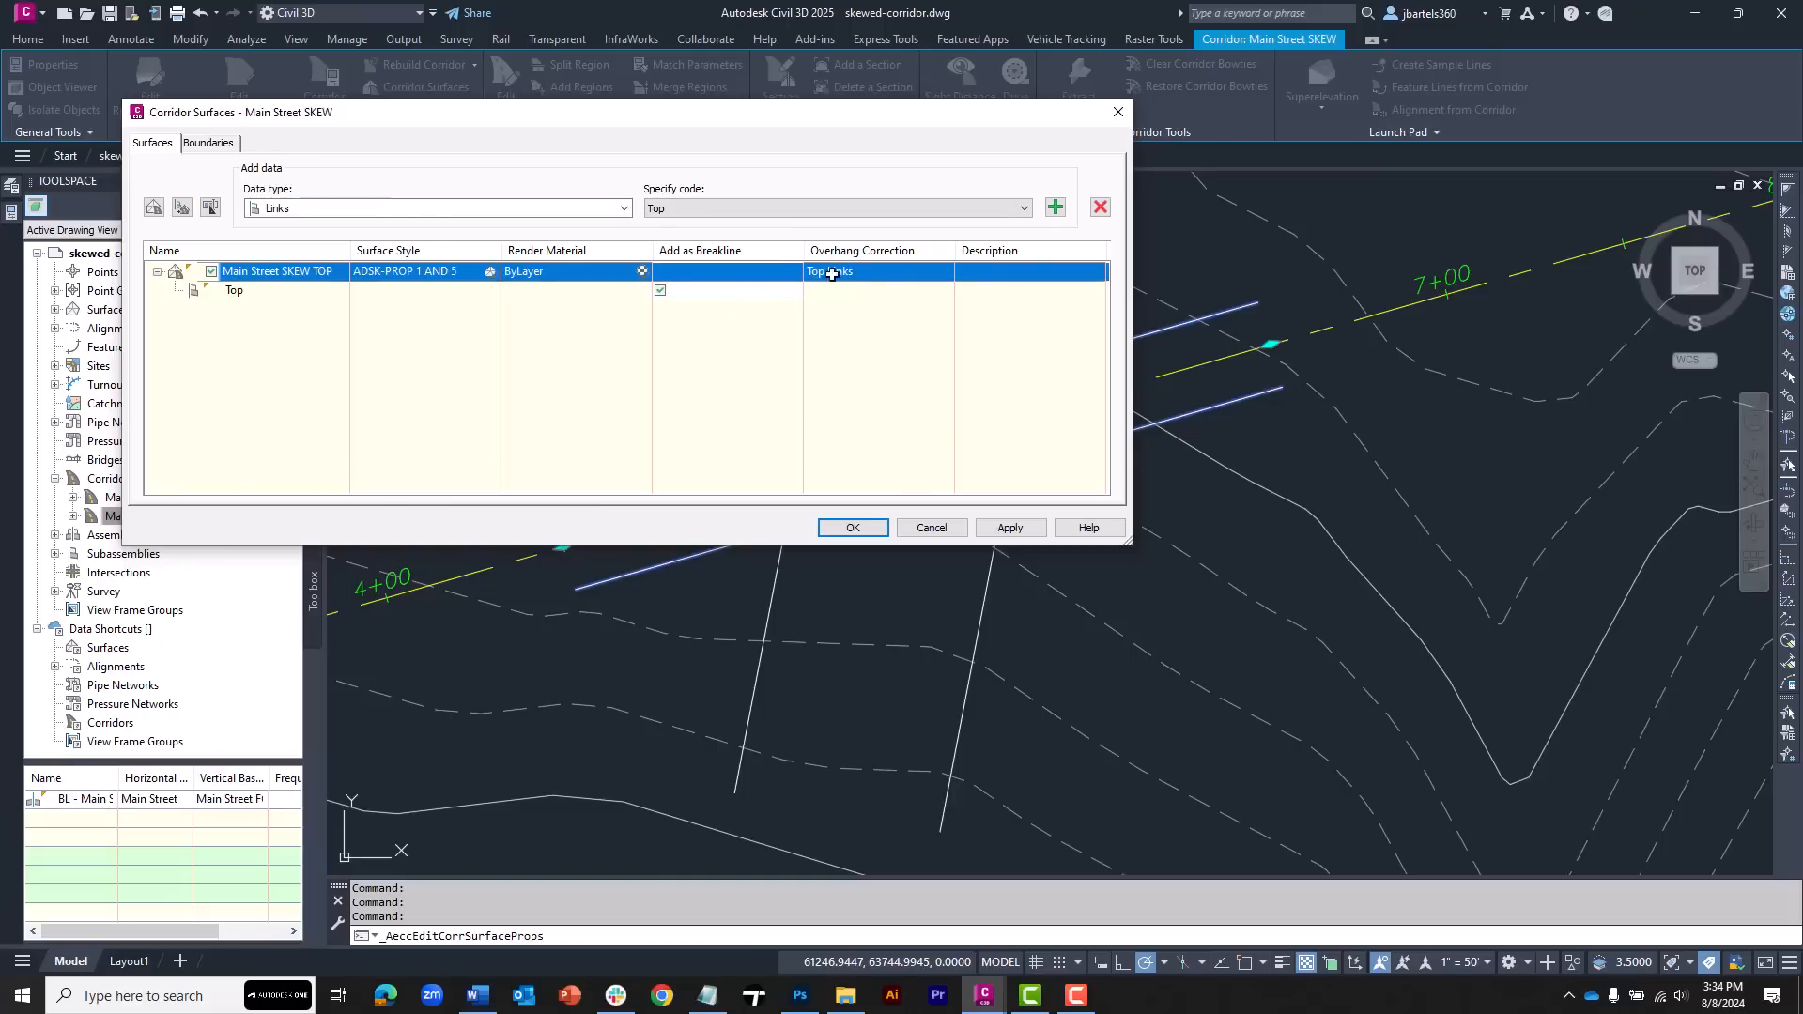
Add a corridor shrinkwrap outside boundary to the Main Street SKEW TOP surface and apply
click(208, 142)
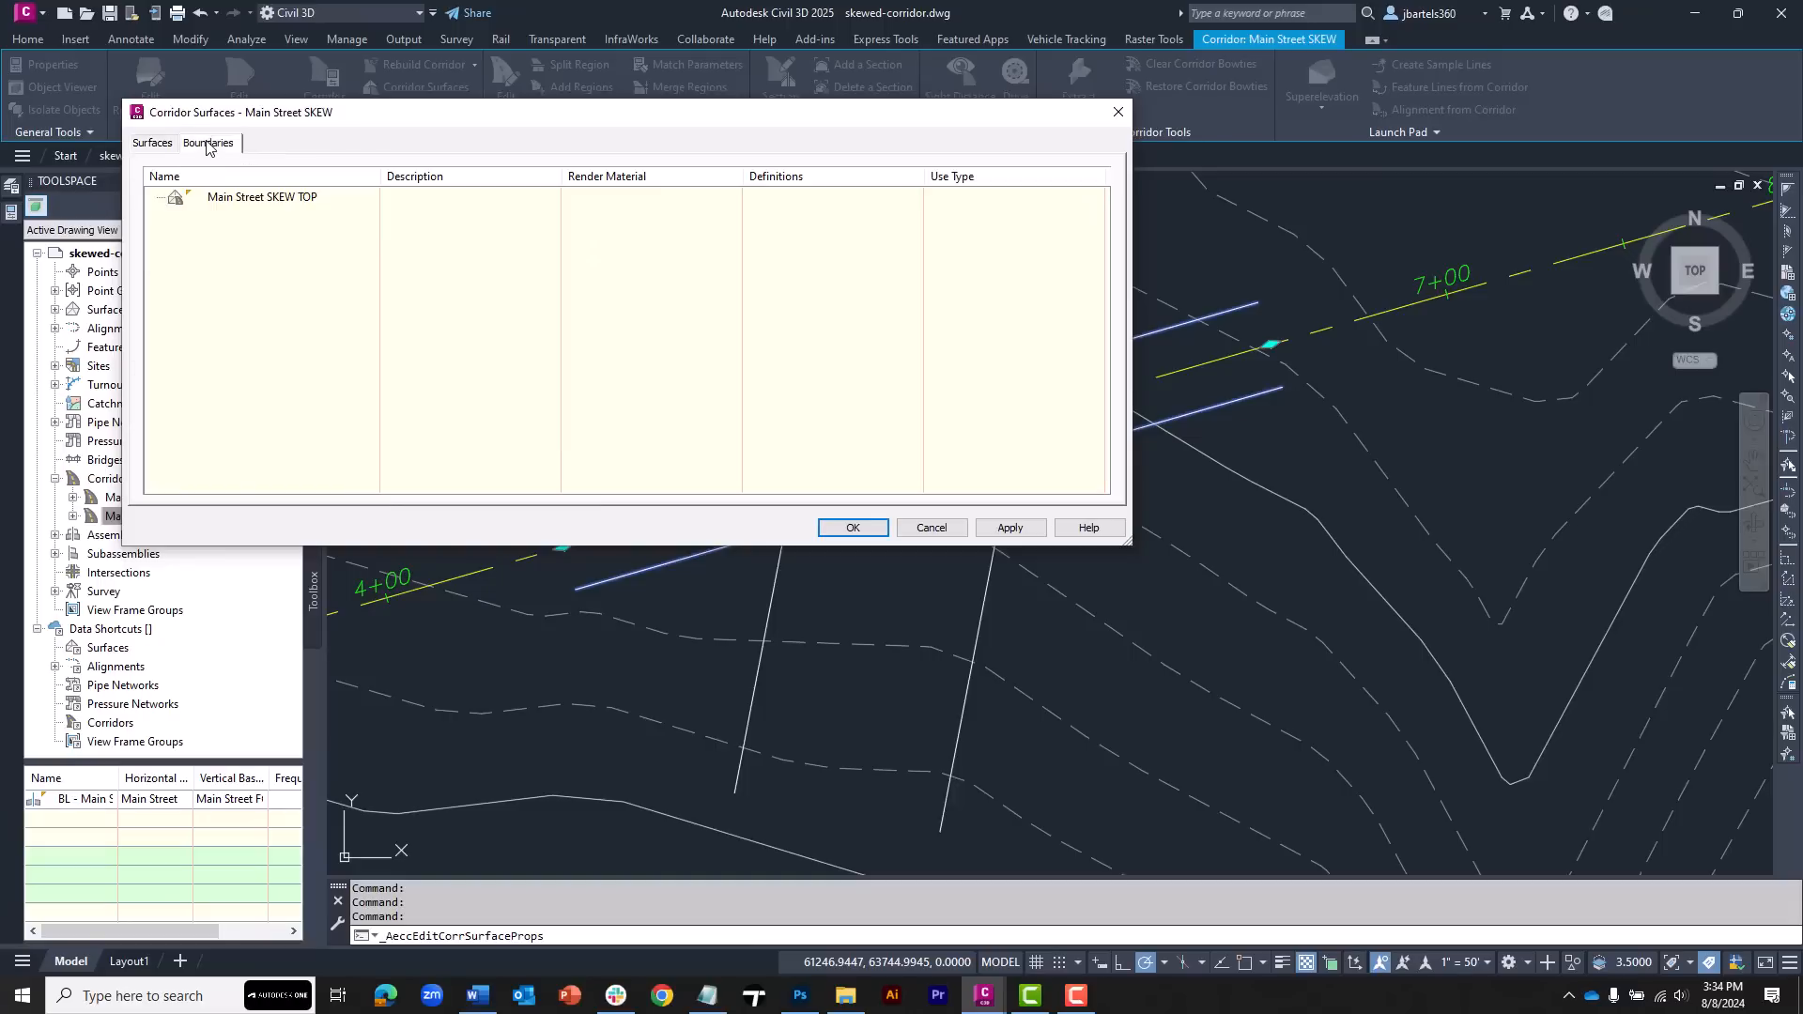
right_click(236, 204)
click(284, 209)
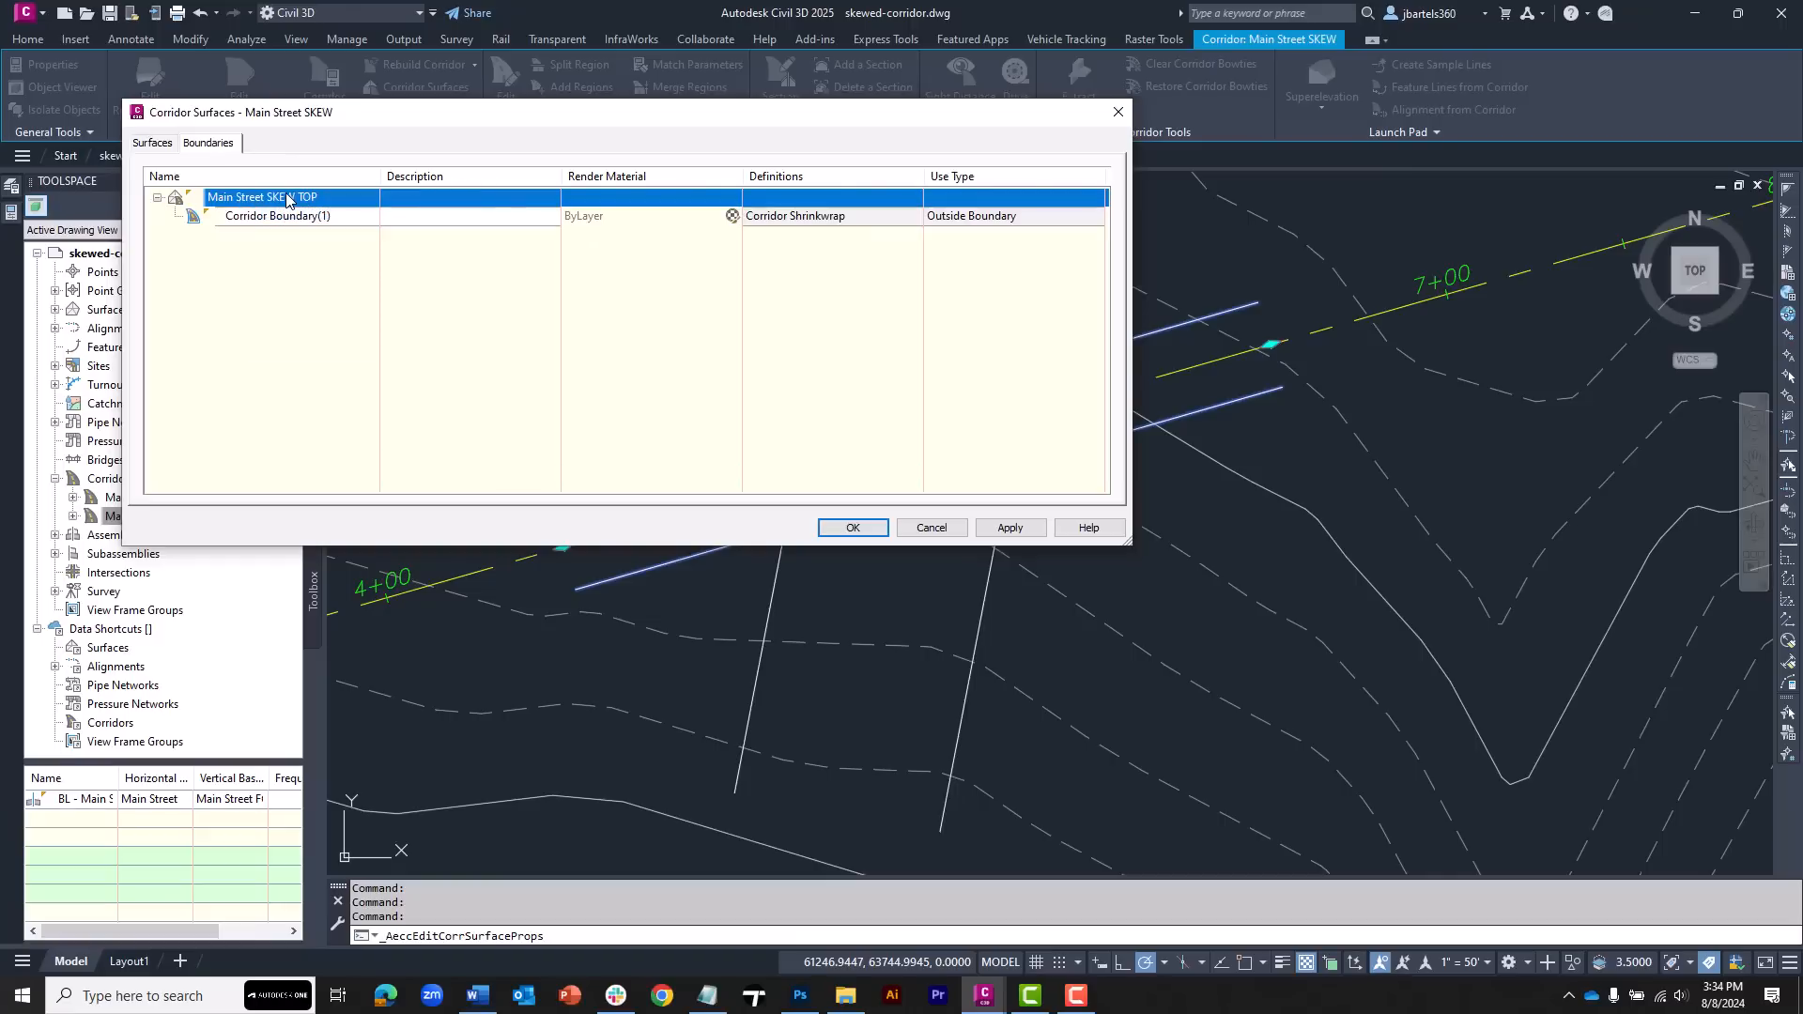
click(851, 528)
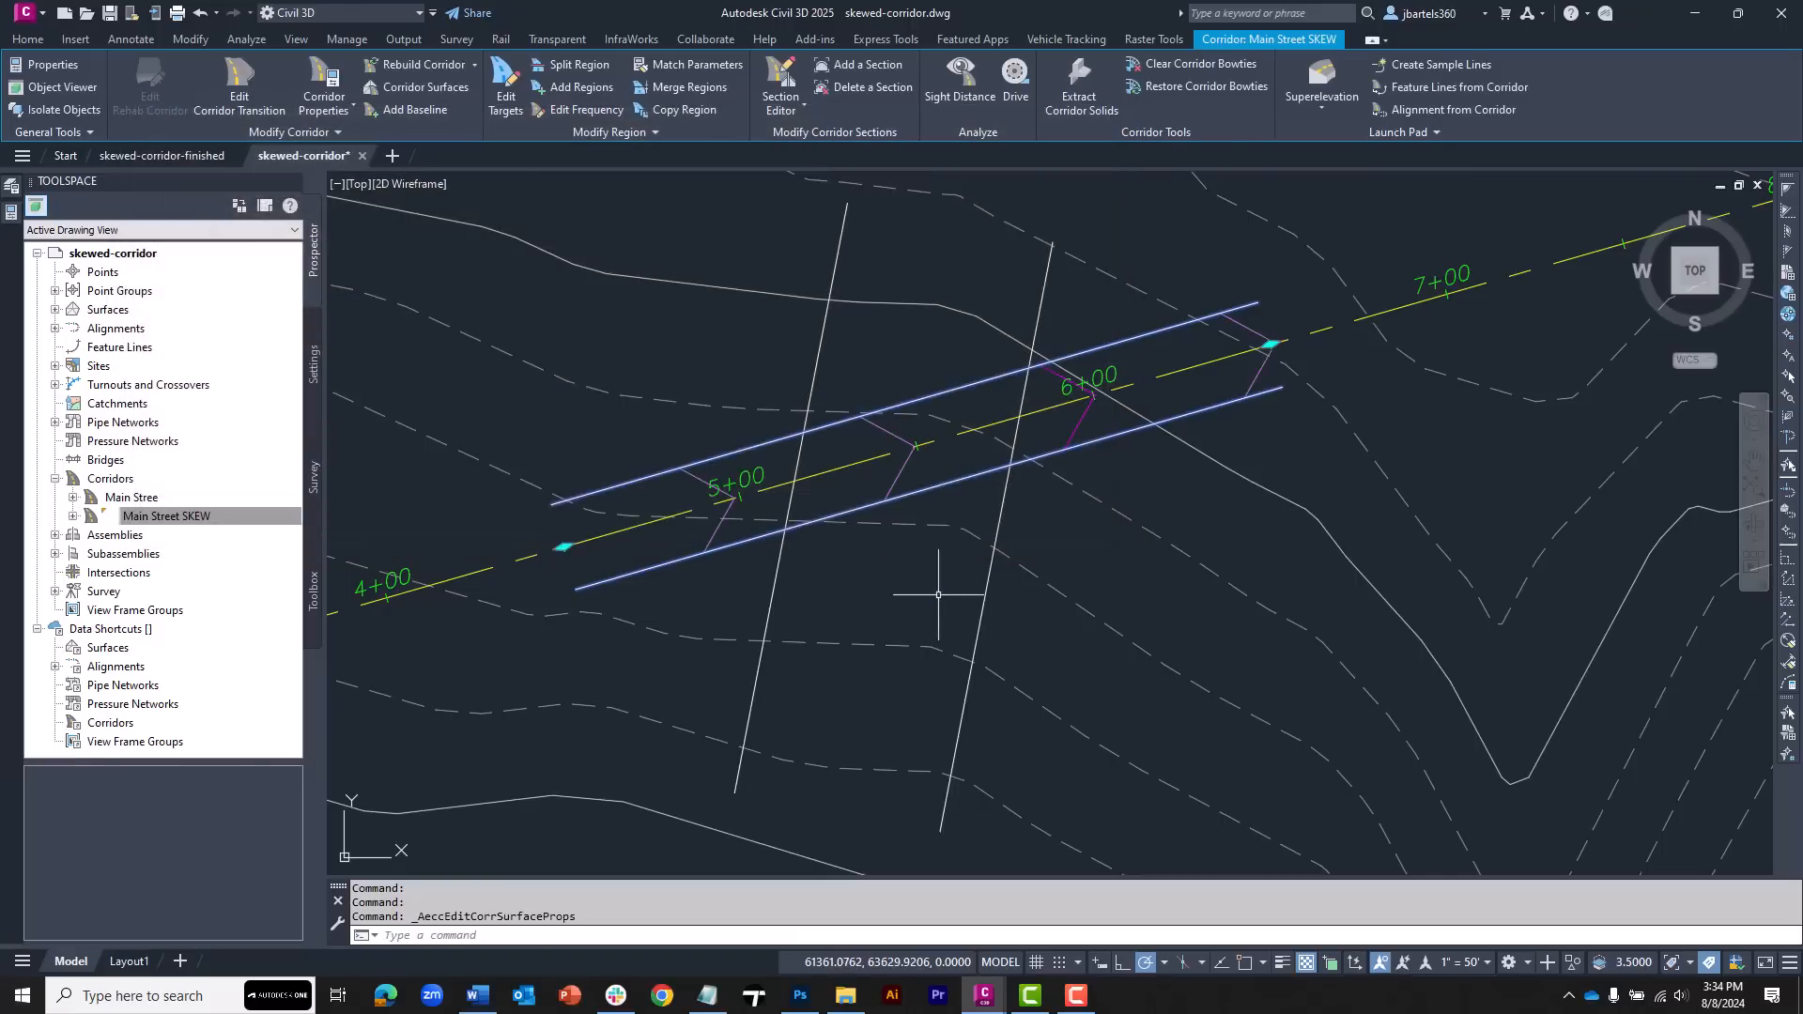
key(Escape)
key(Escape)
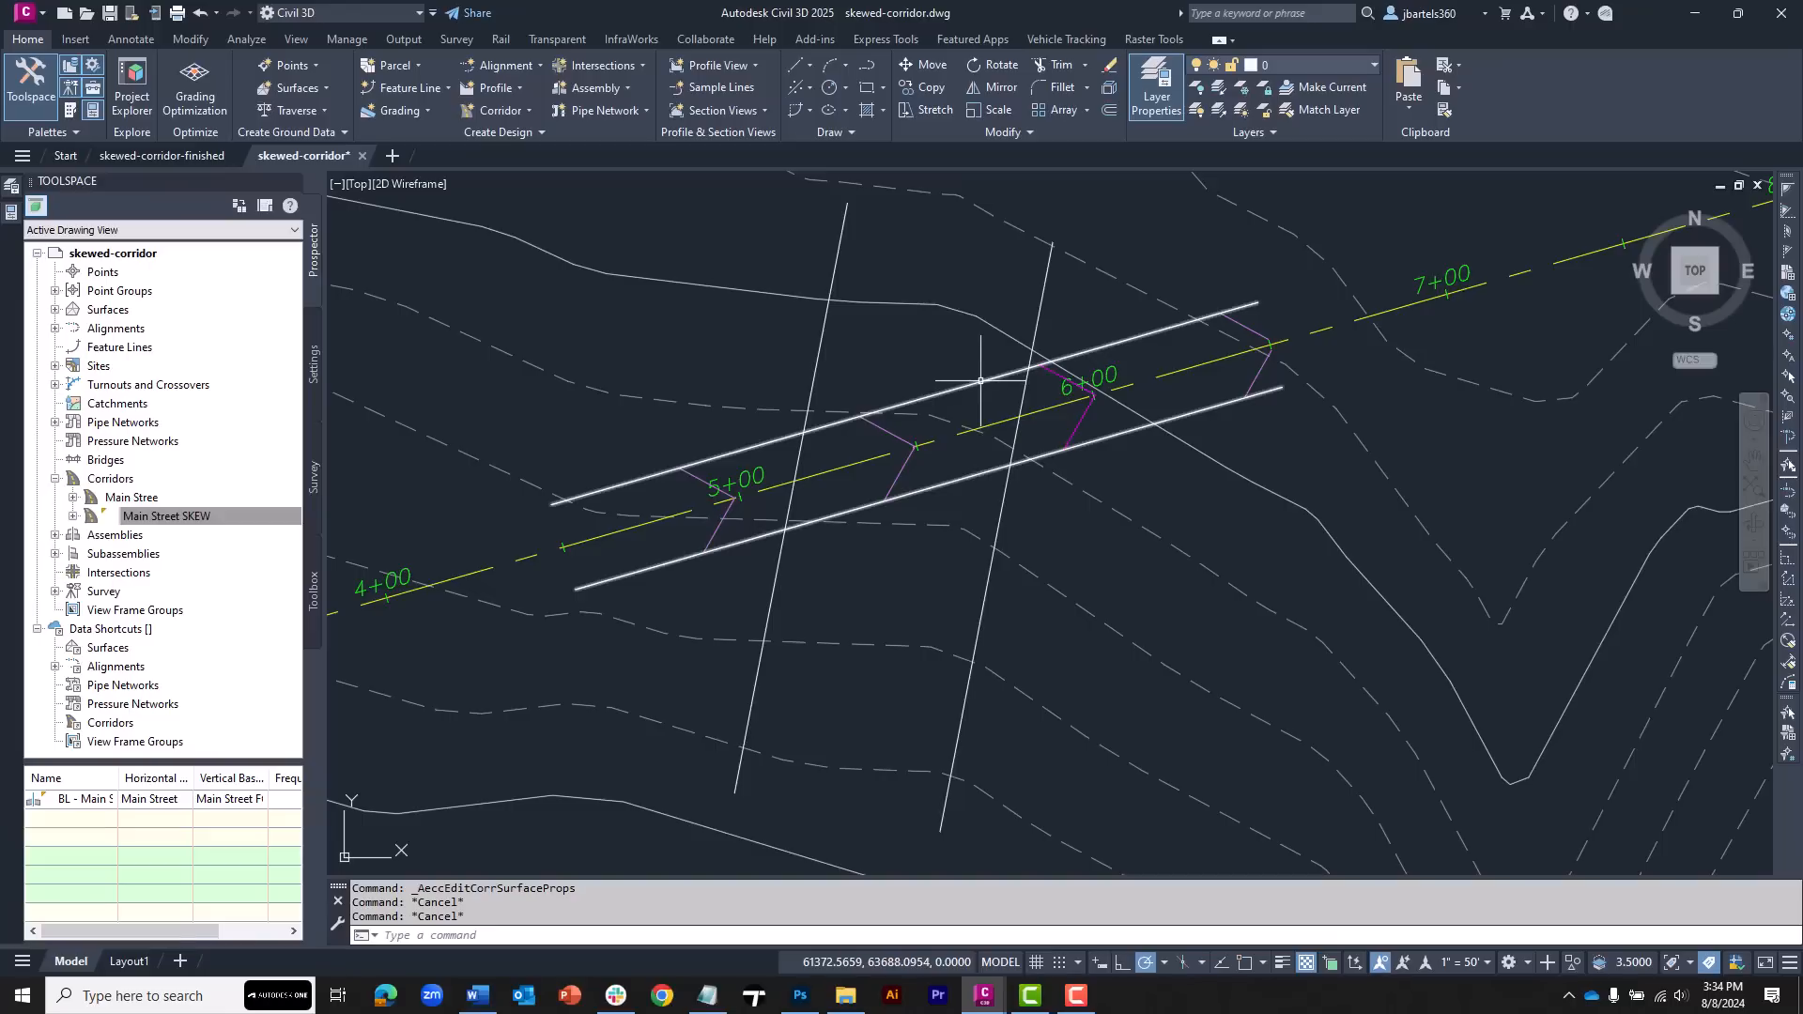
Extract only the left and right ETW feature lines from the skew corridor
mouse_move(981, 382)
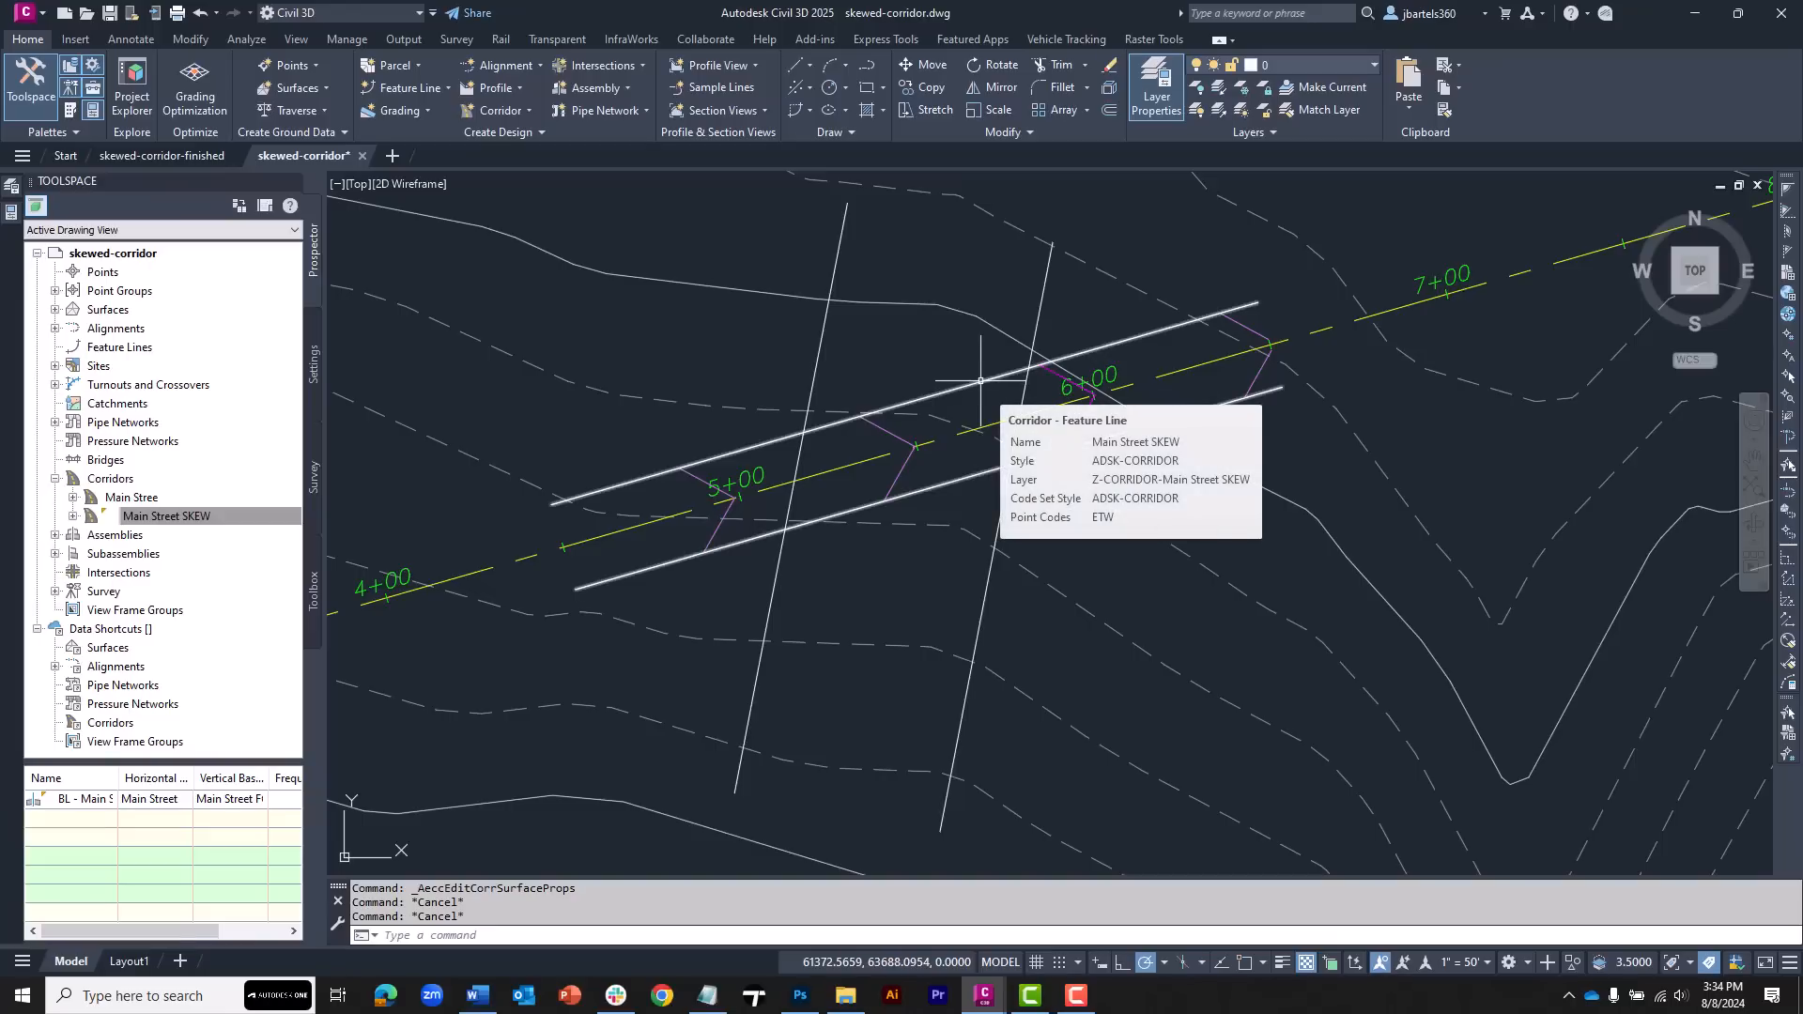
click(980, 381)
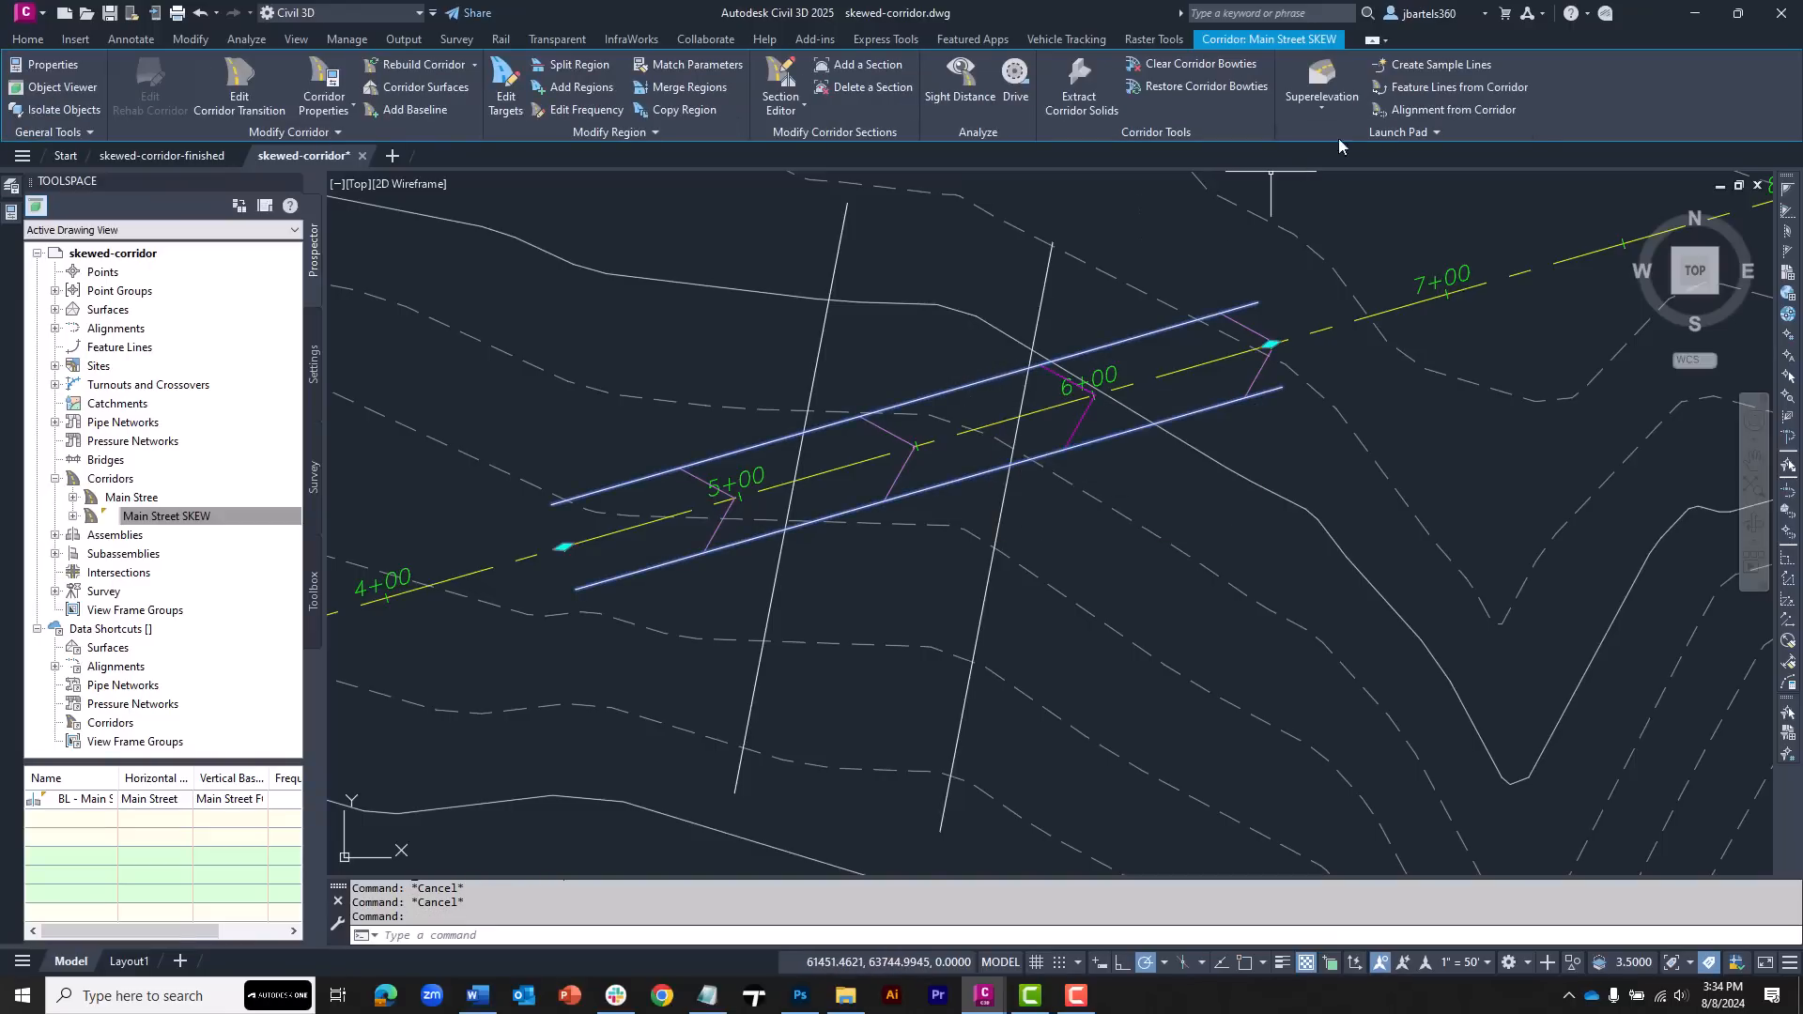
click(1401, 92)
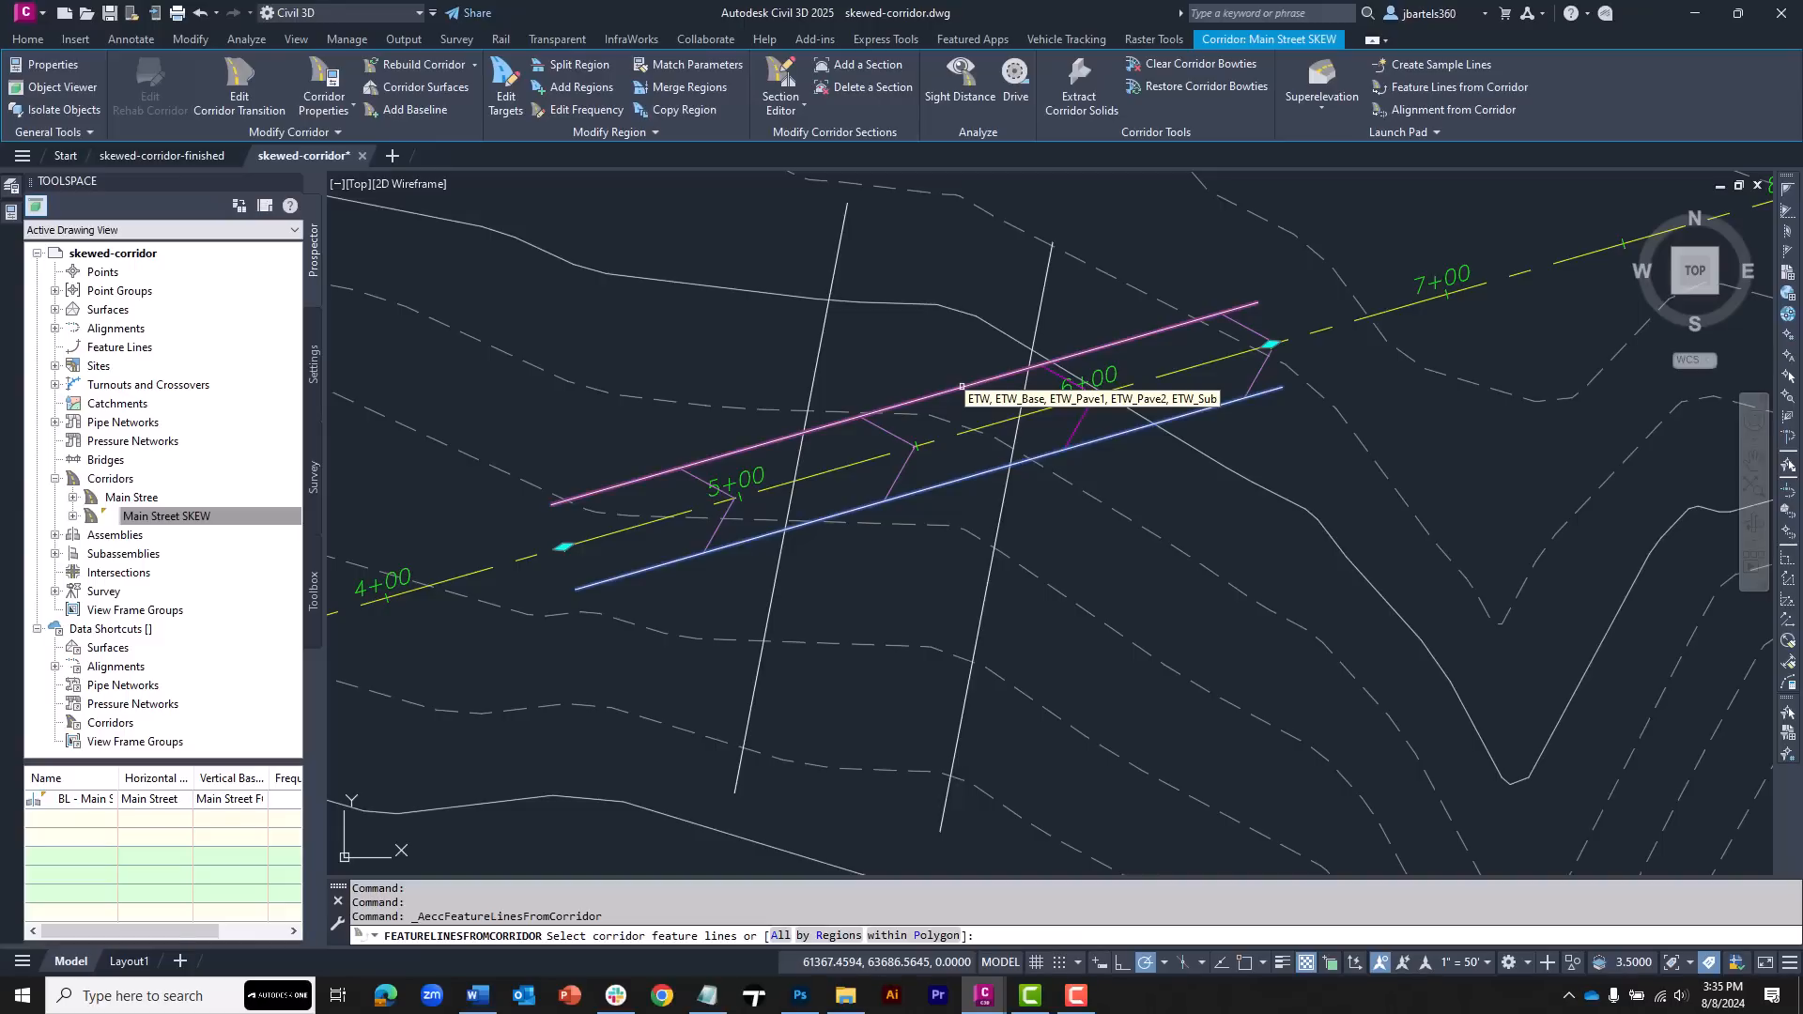
click(962, 386)
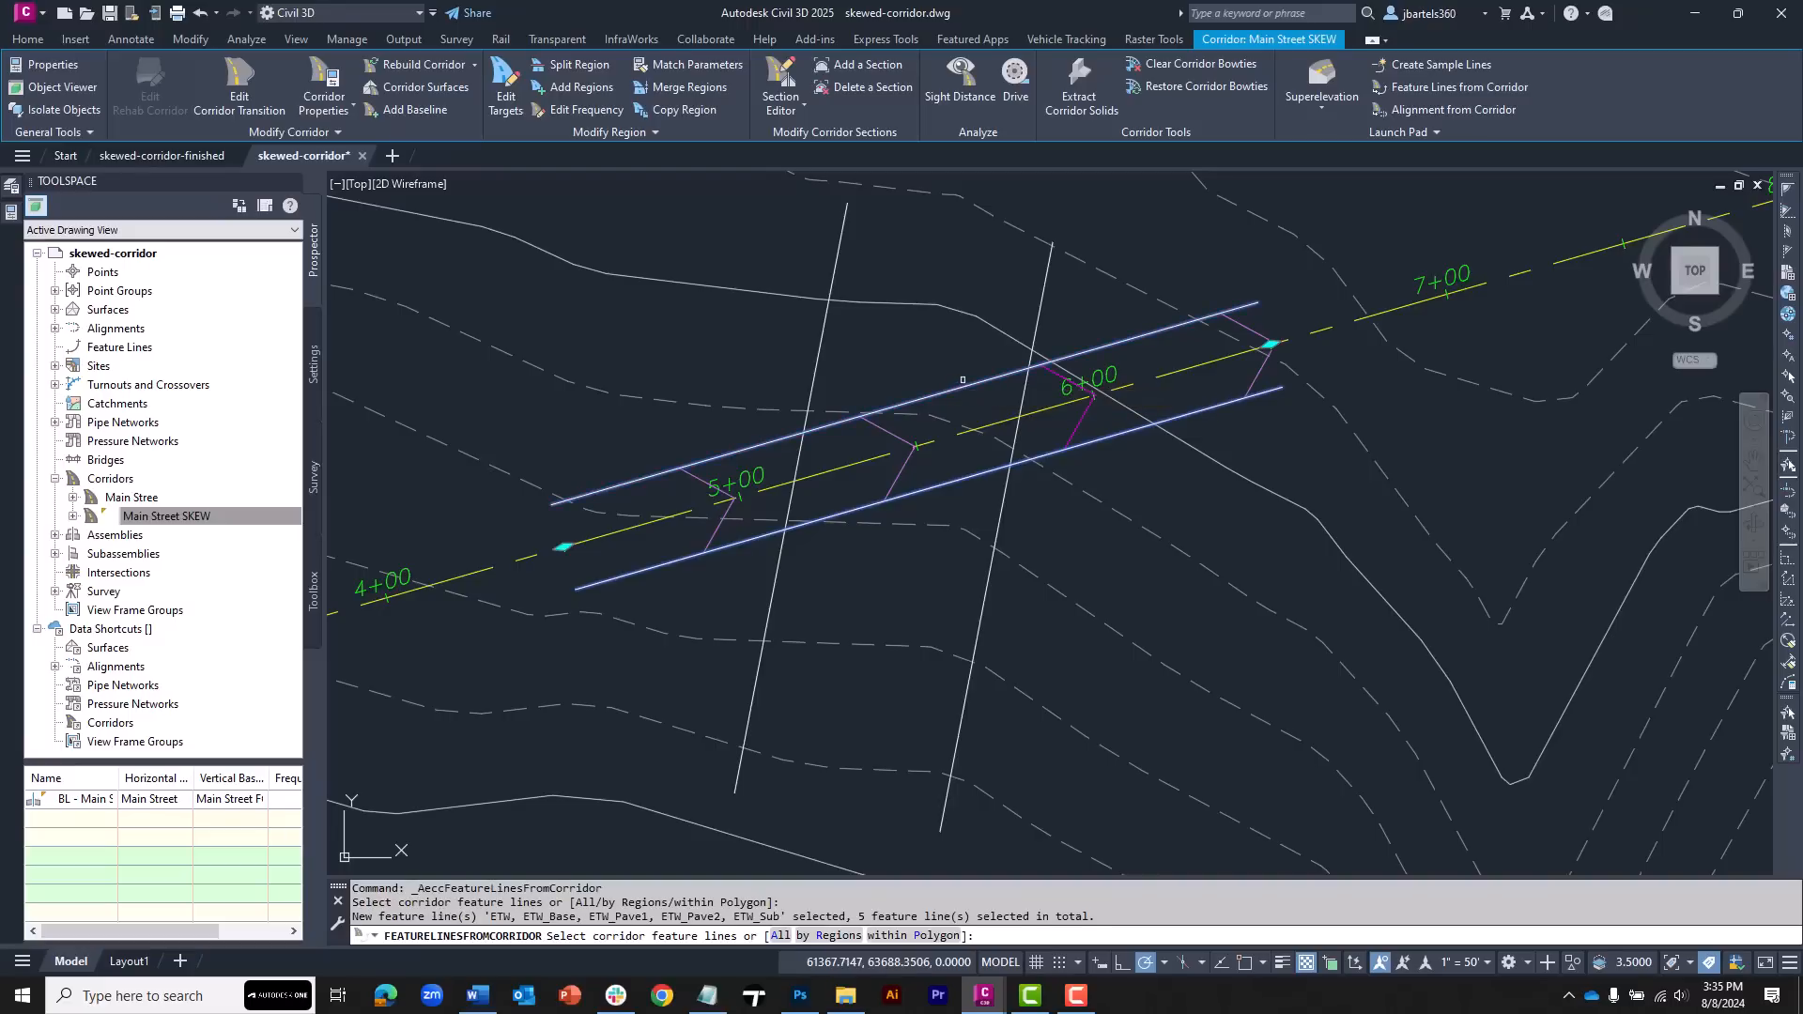
click(976, 474)
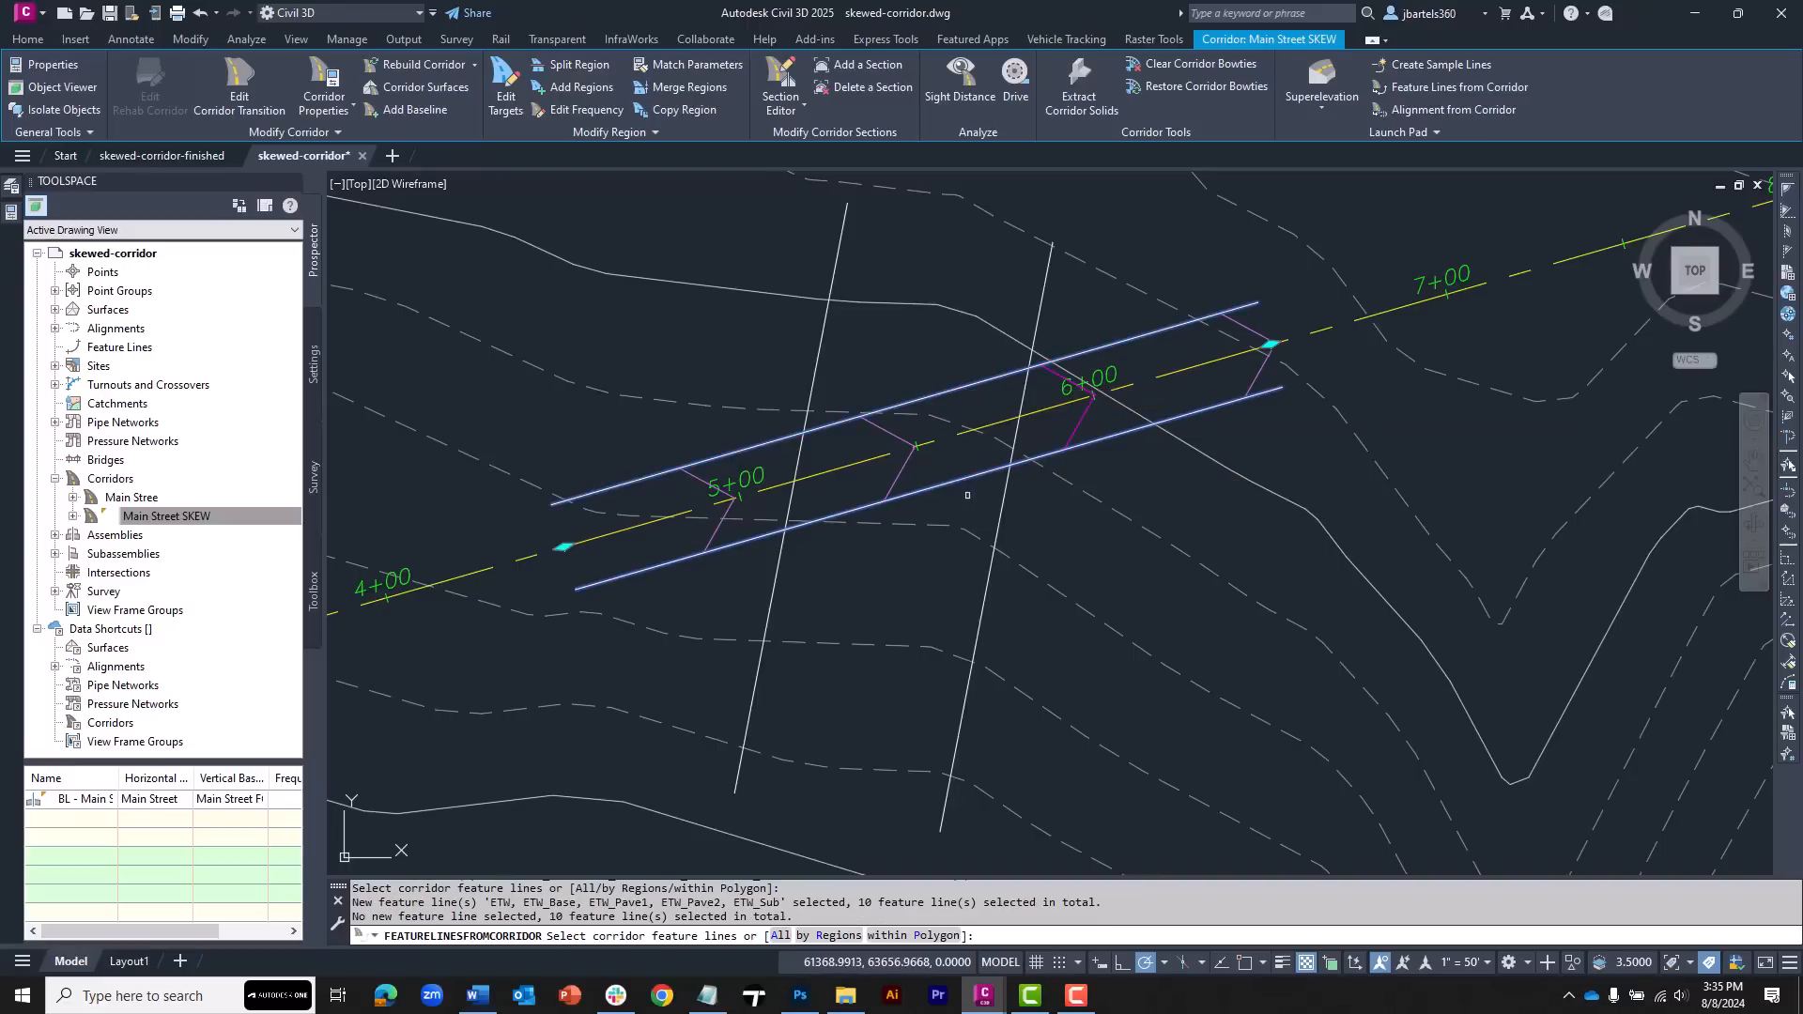
key(Return)
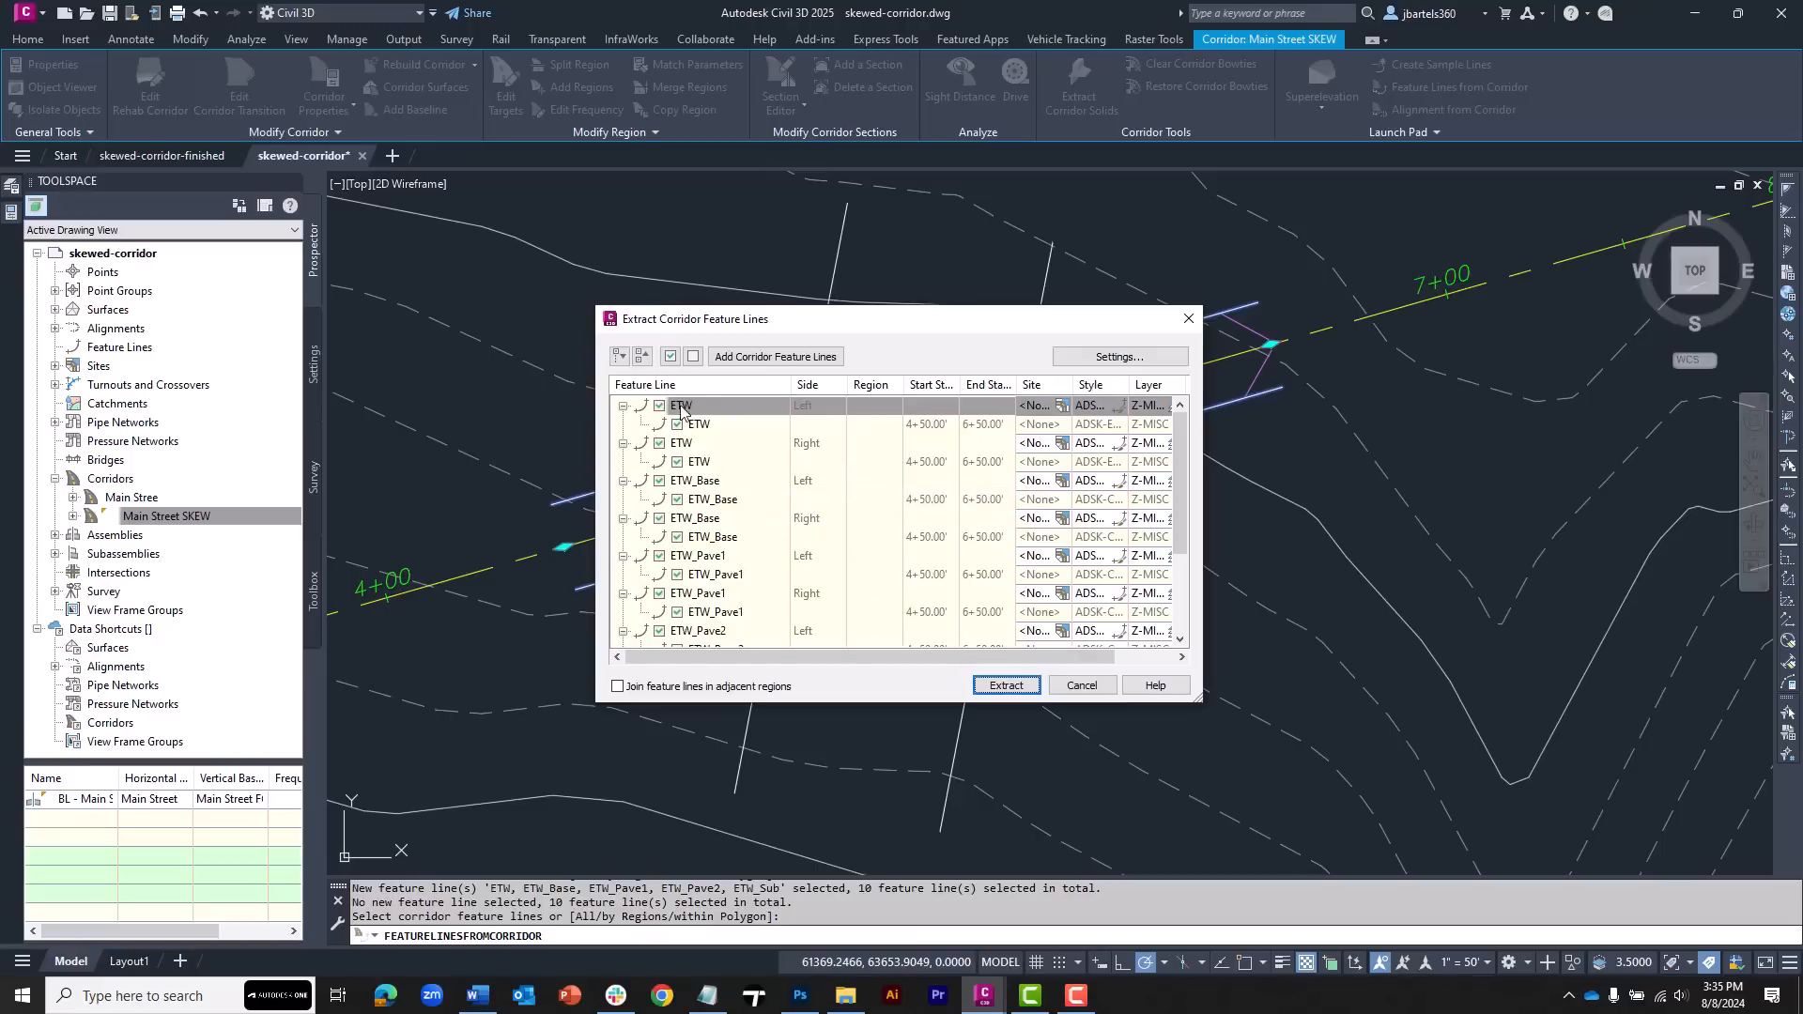
click(693, 356)
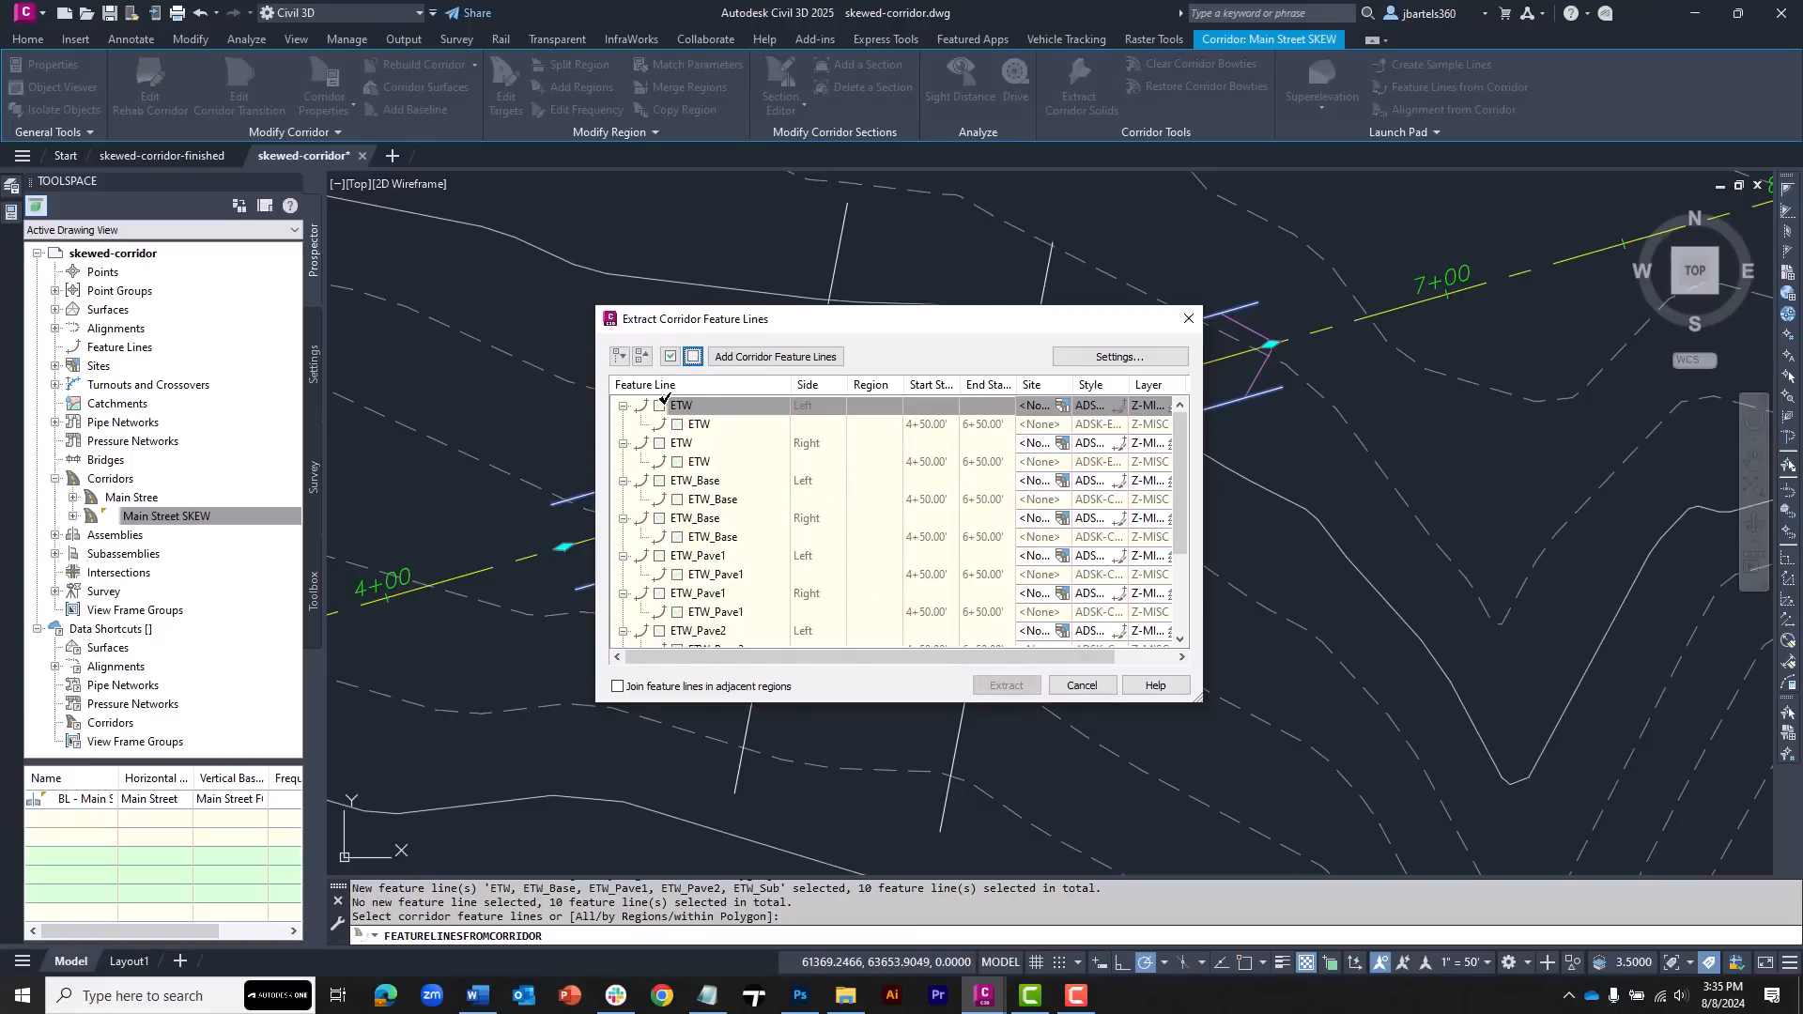
click(659, 405)
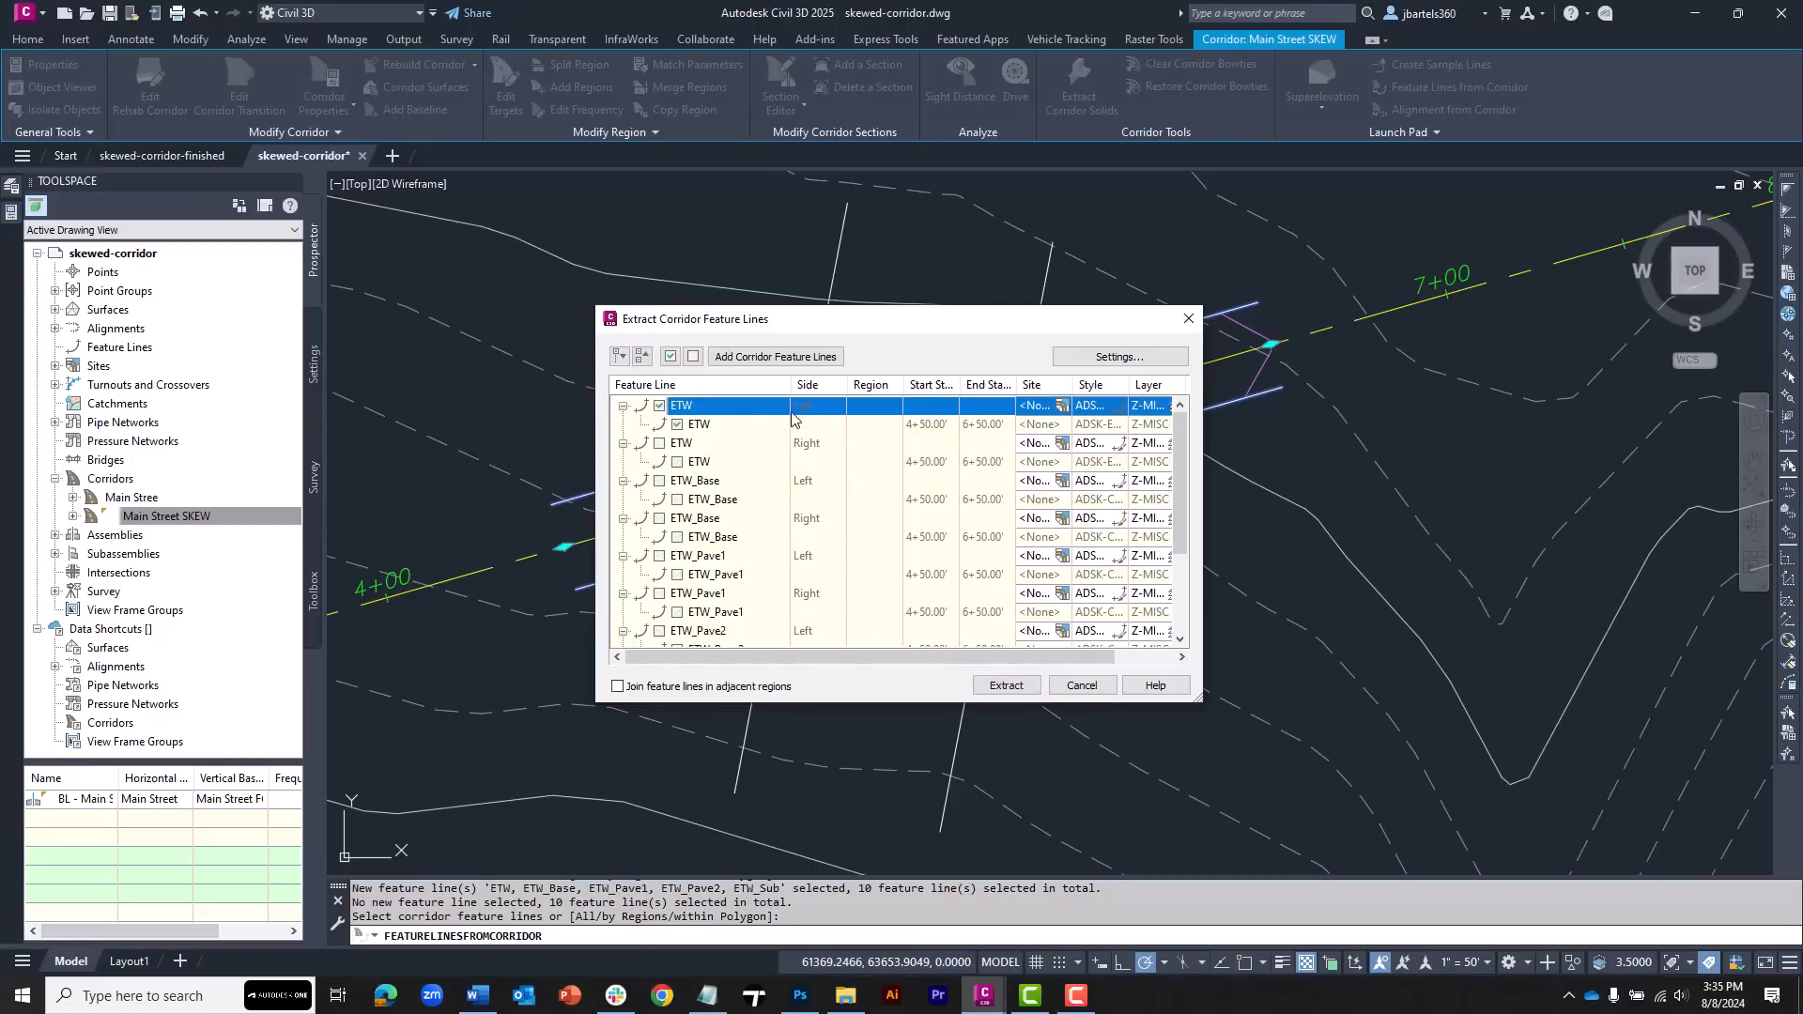
click(659, 442)
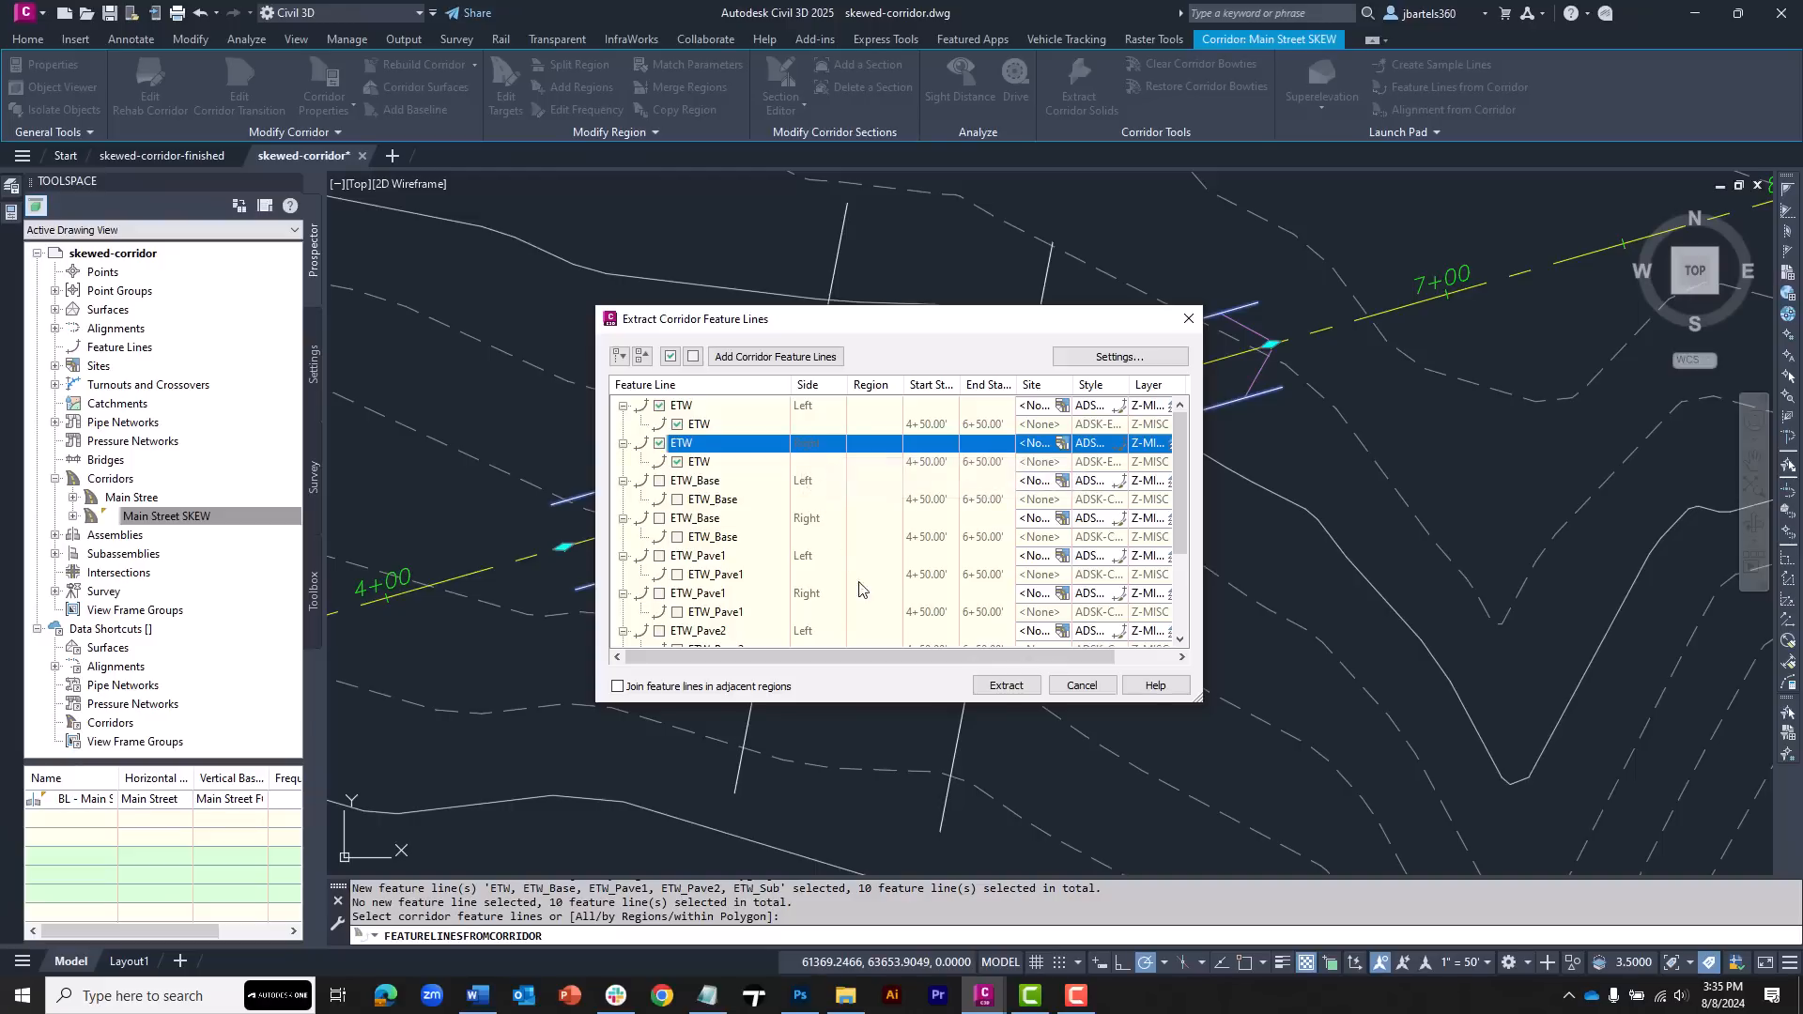
click(1005, 685)
key(Escape)
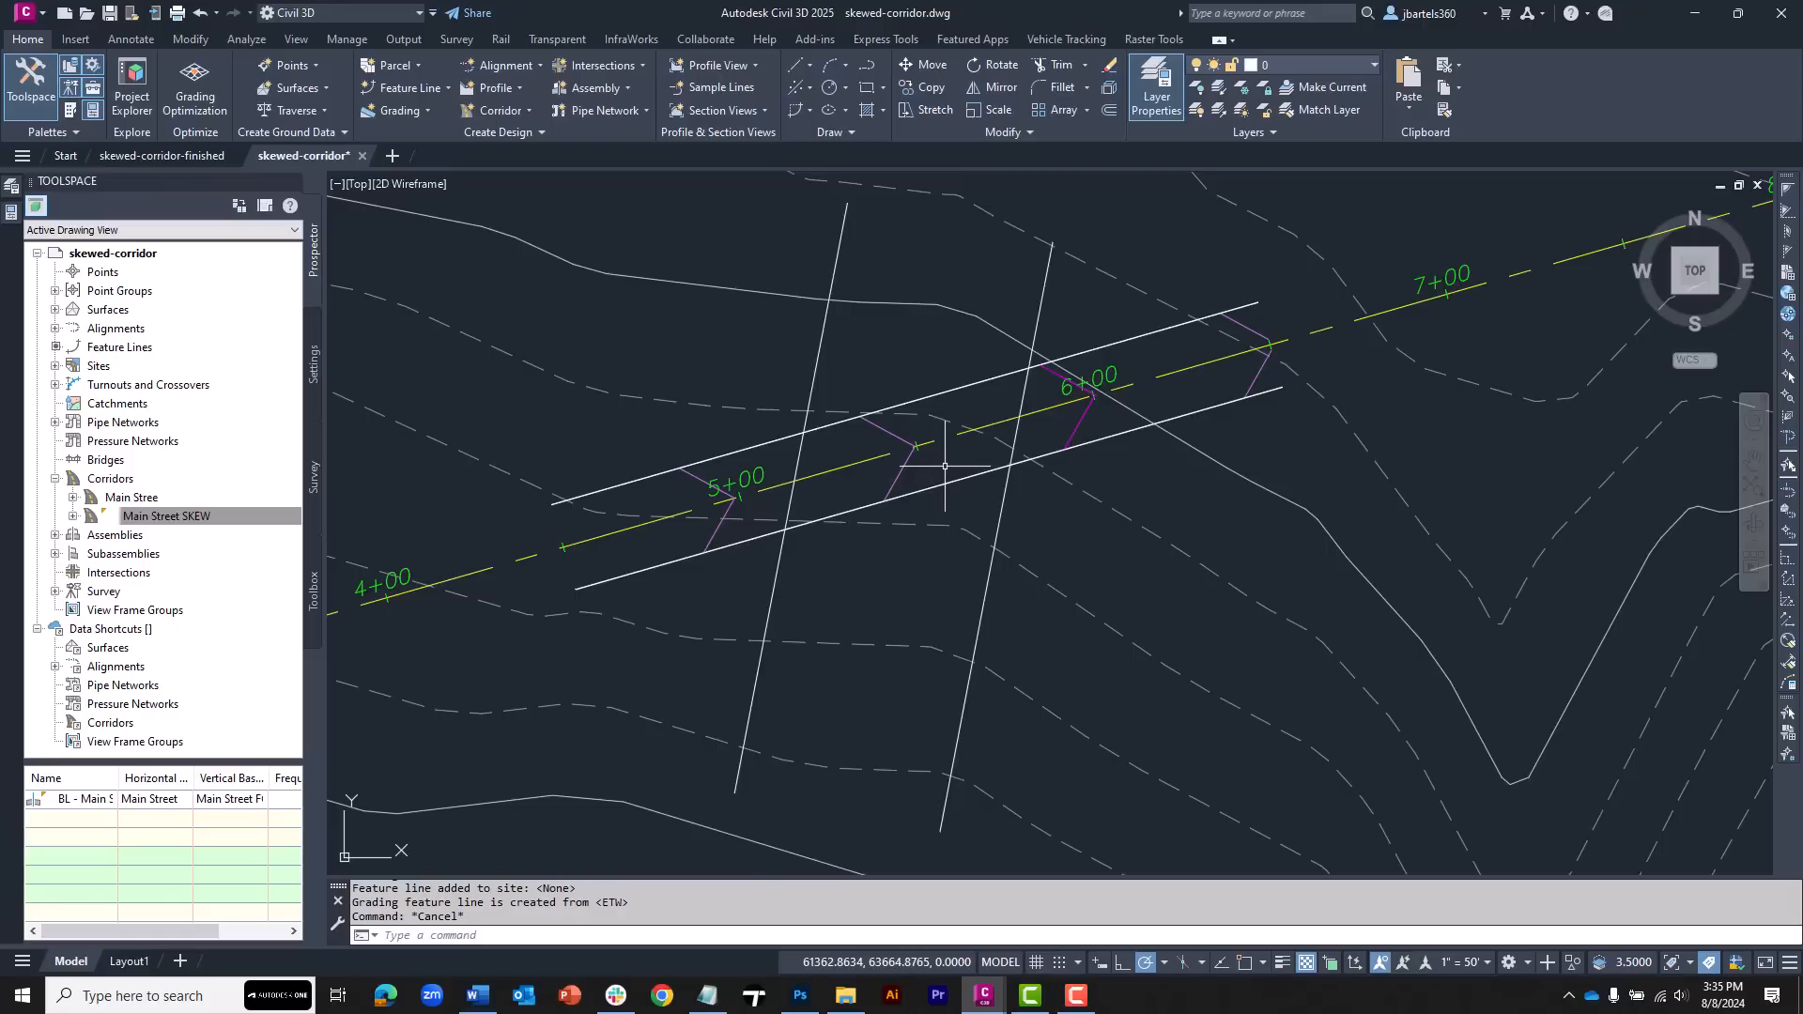
Set the style of both extracted ETW feature lines to ADSK-No Display
click(963, 386)
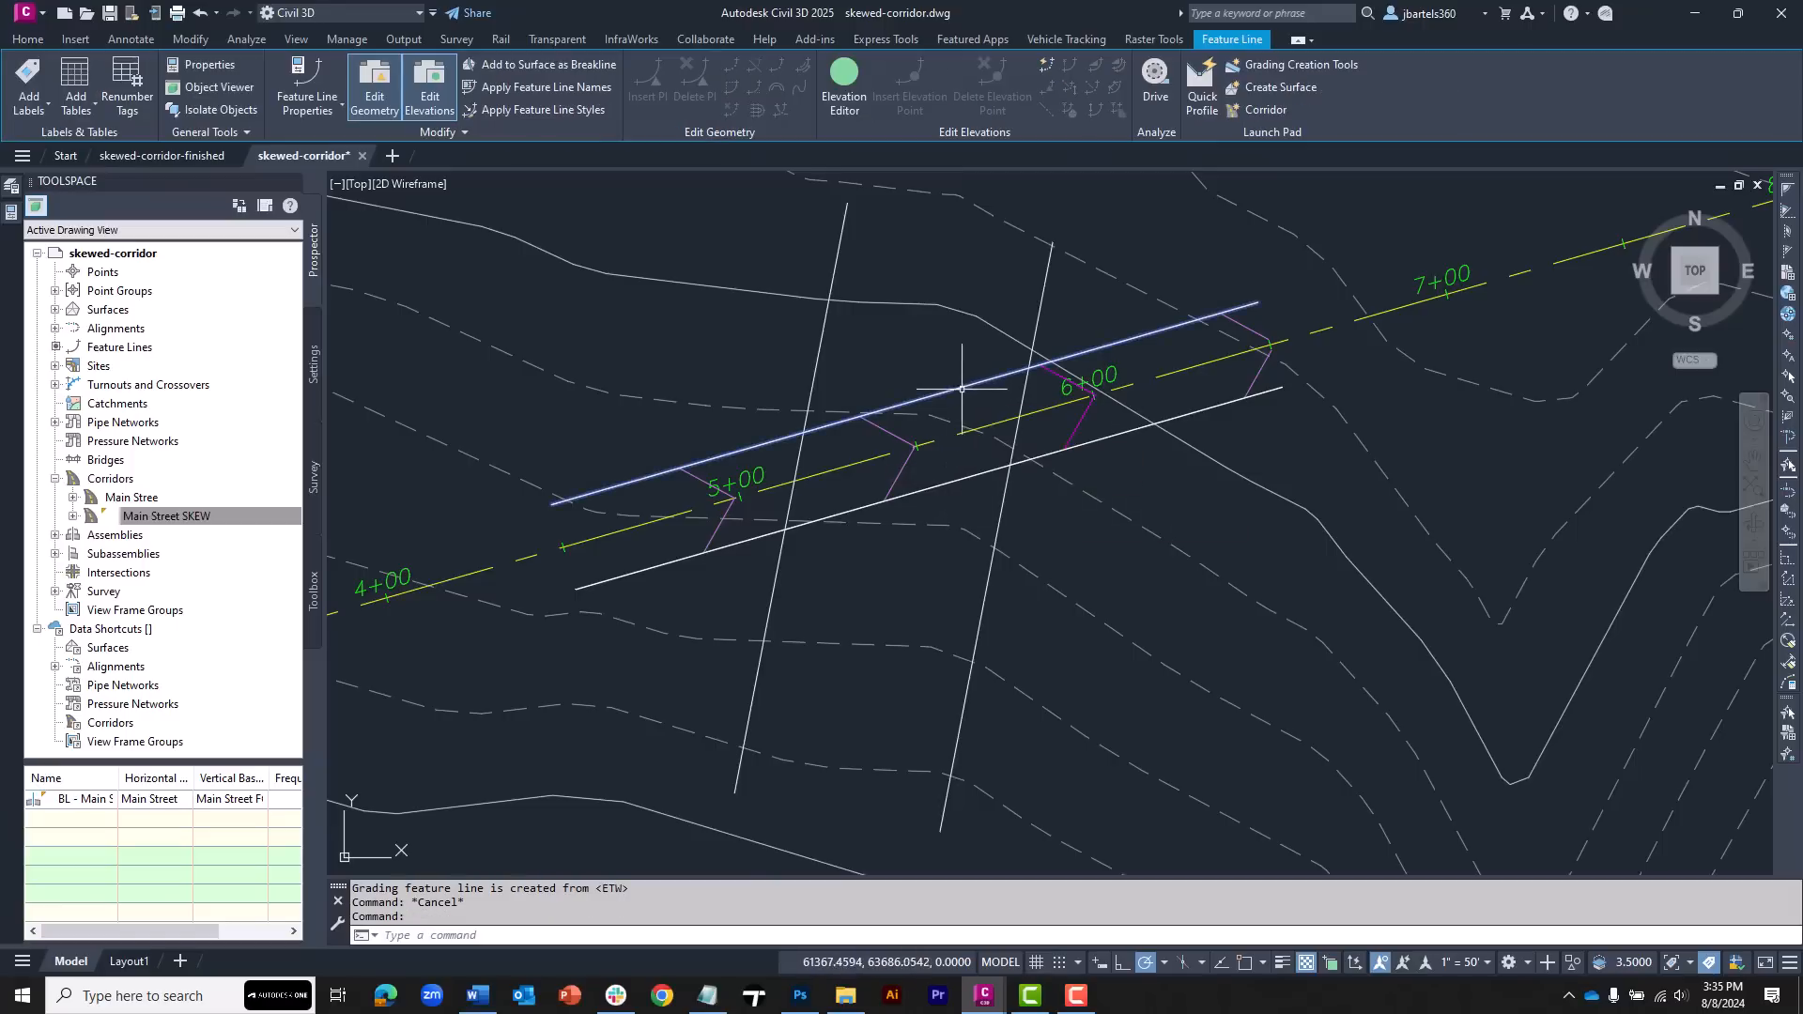
click(964, 476)
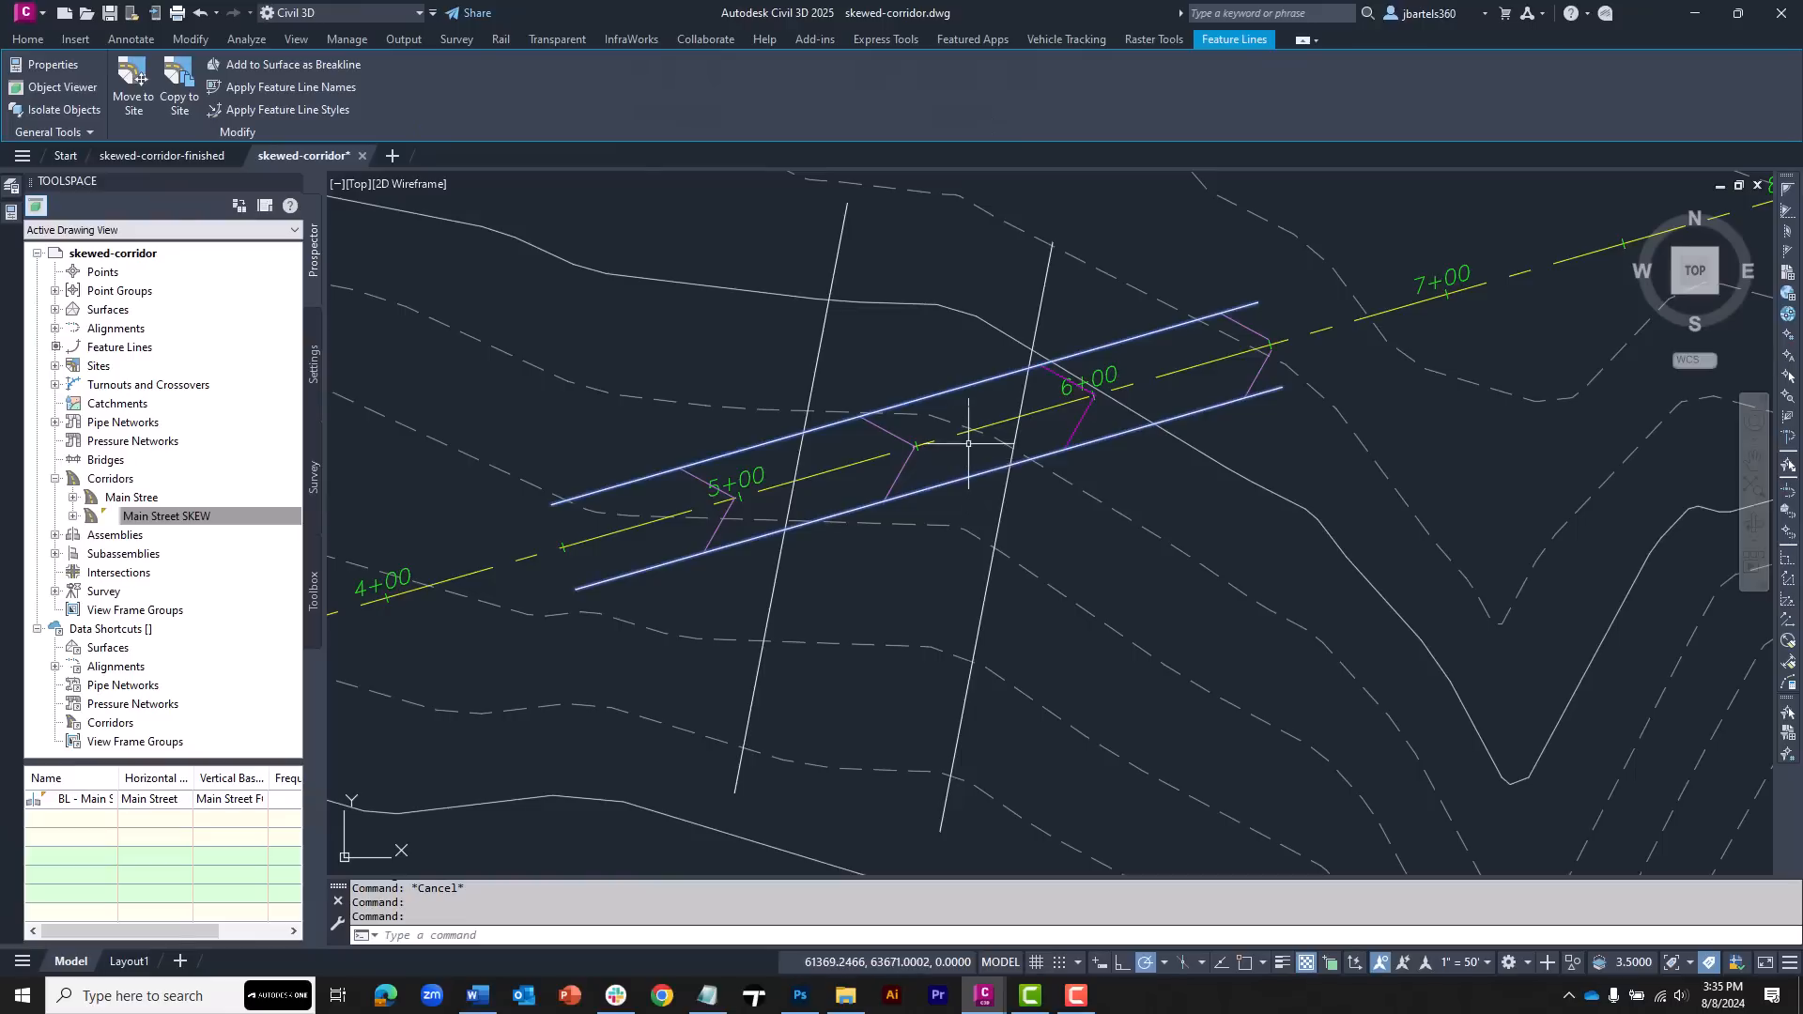
click(13, 213)
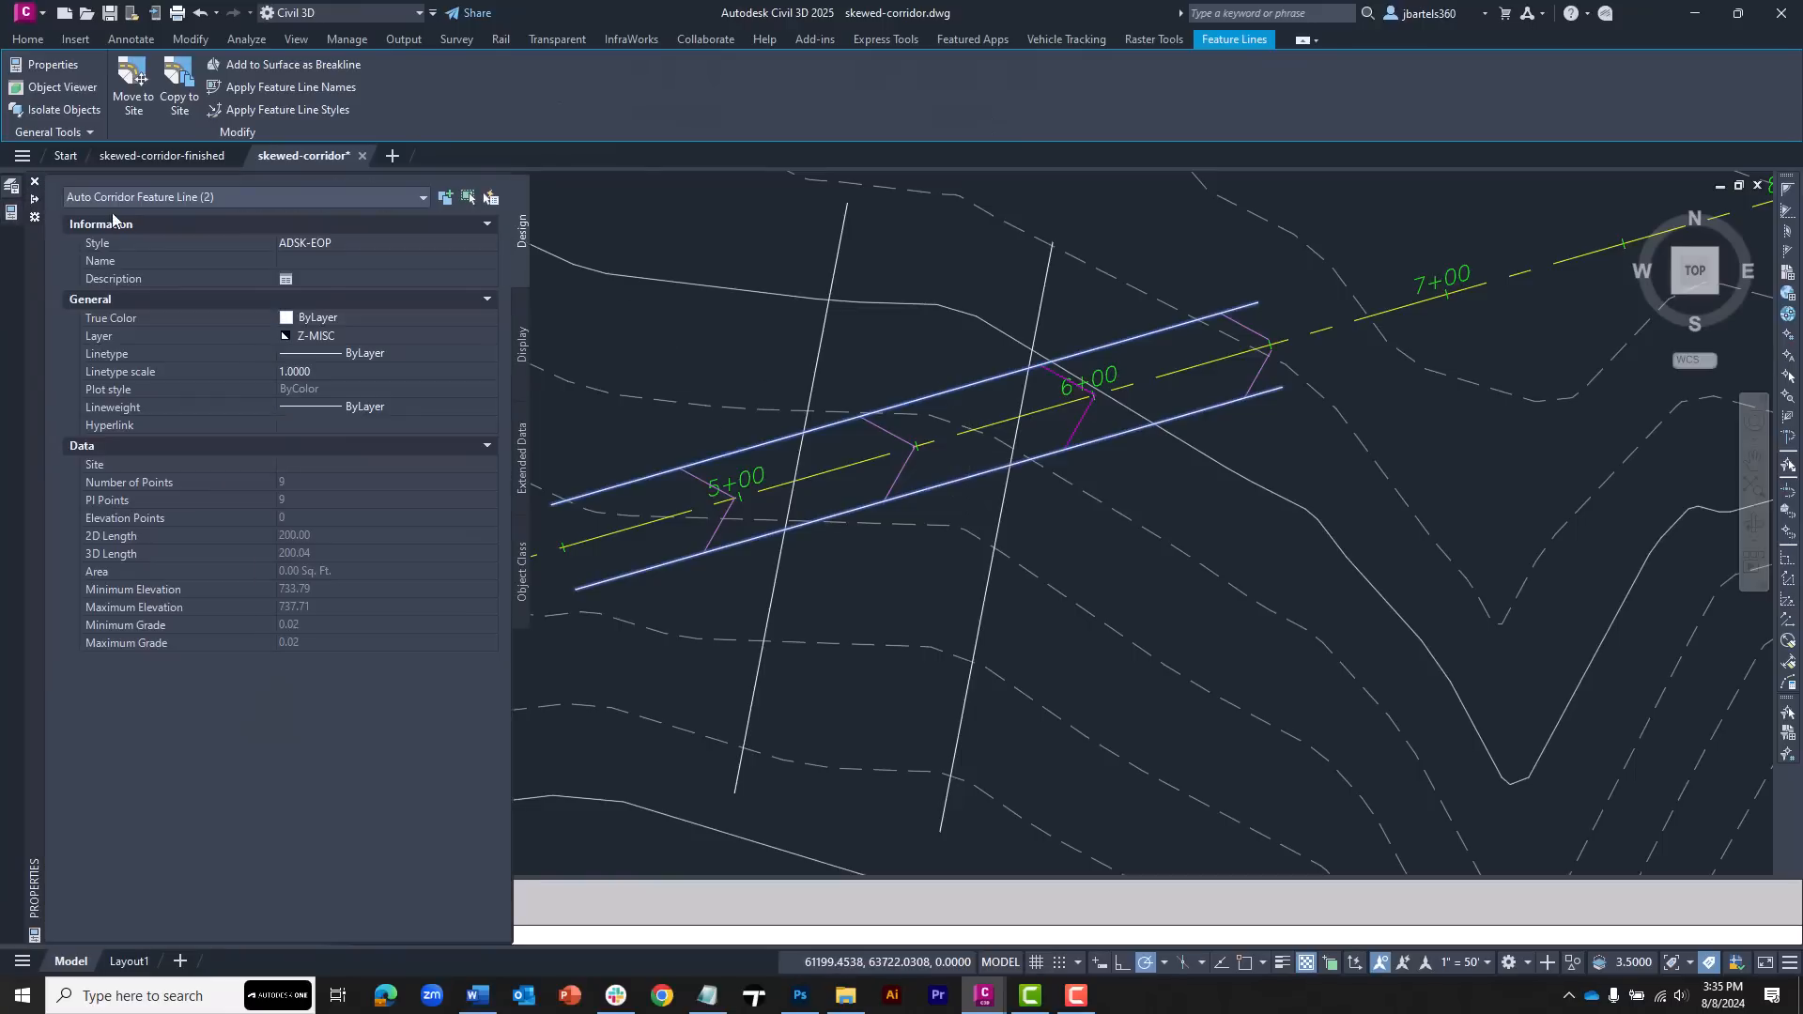
click(314, 244)
click(314, 244)
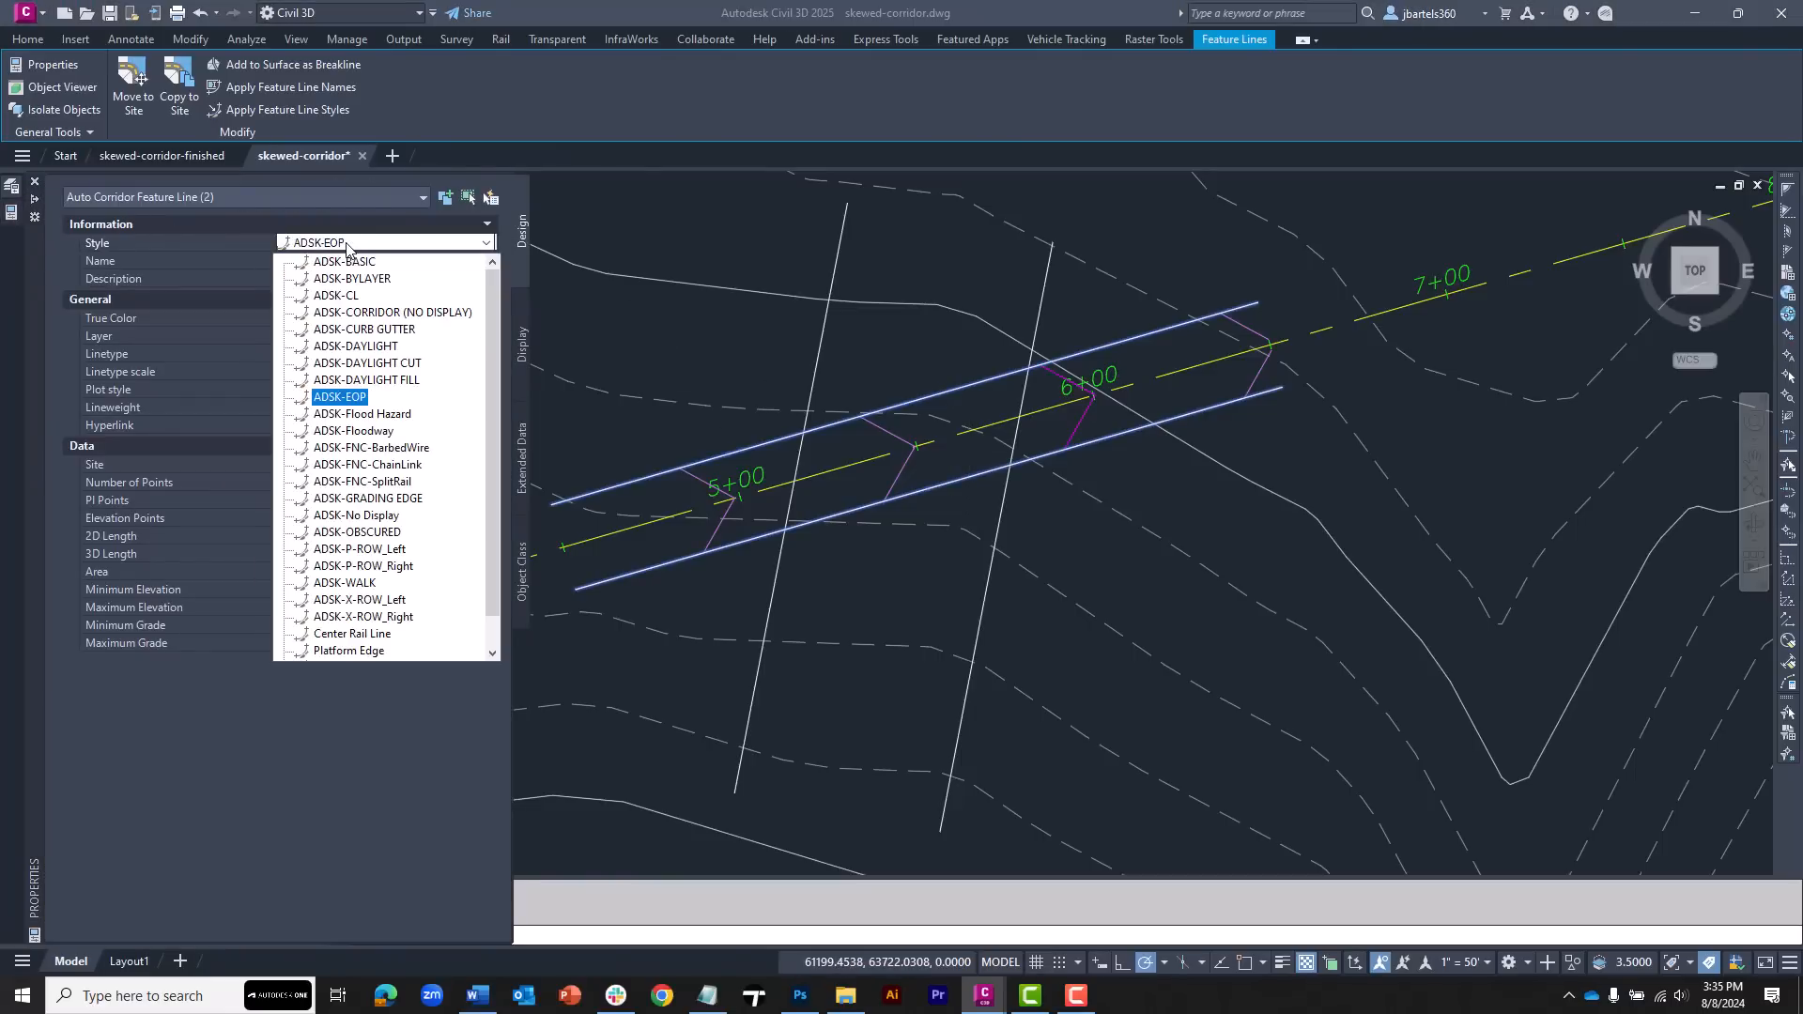
click(375, 515)
key(Escape)
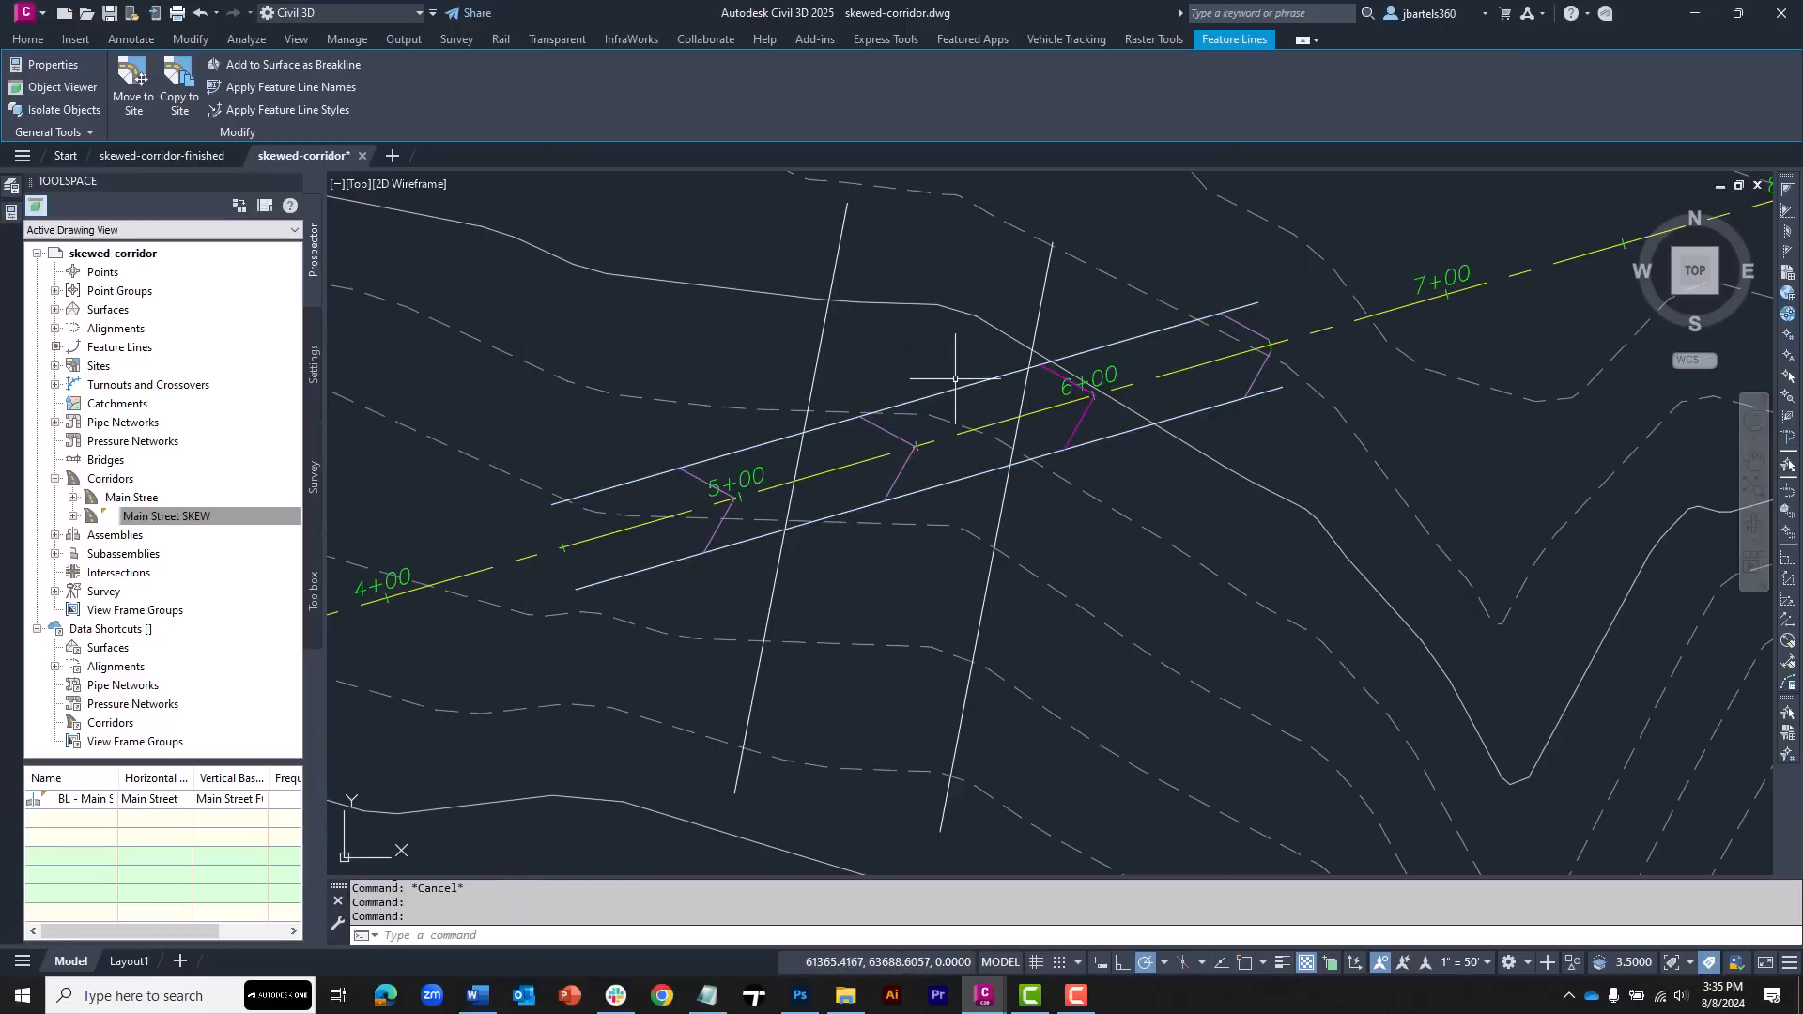
Freeze the Z-CORRIDOR-Main Street SKEW layer
mouse_move(960, 383)
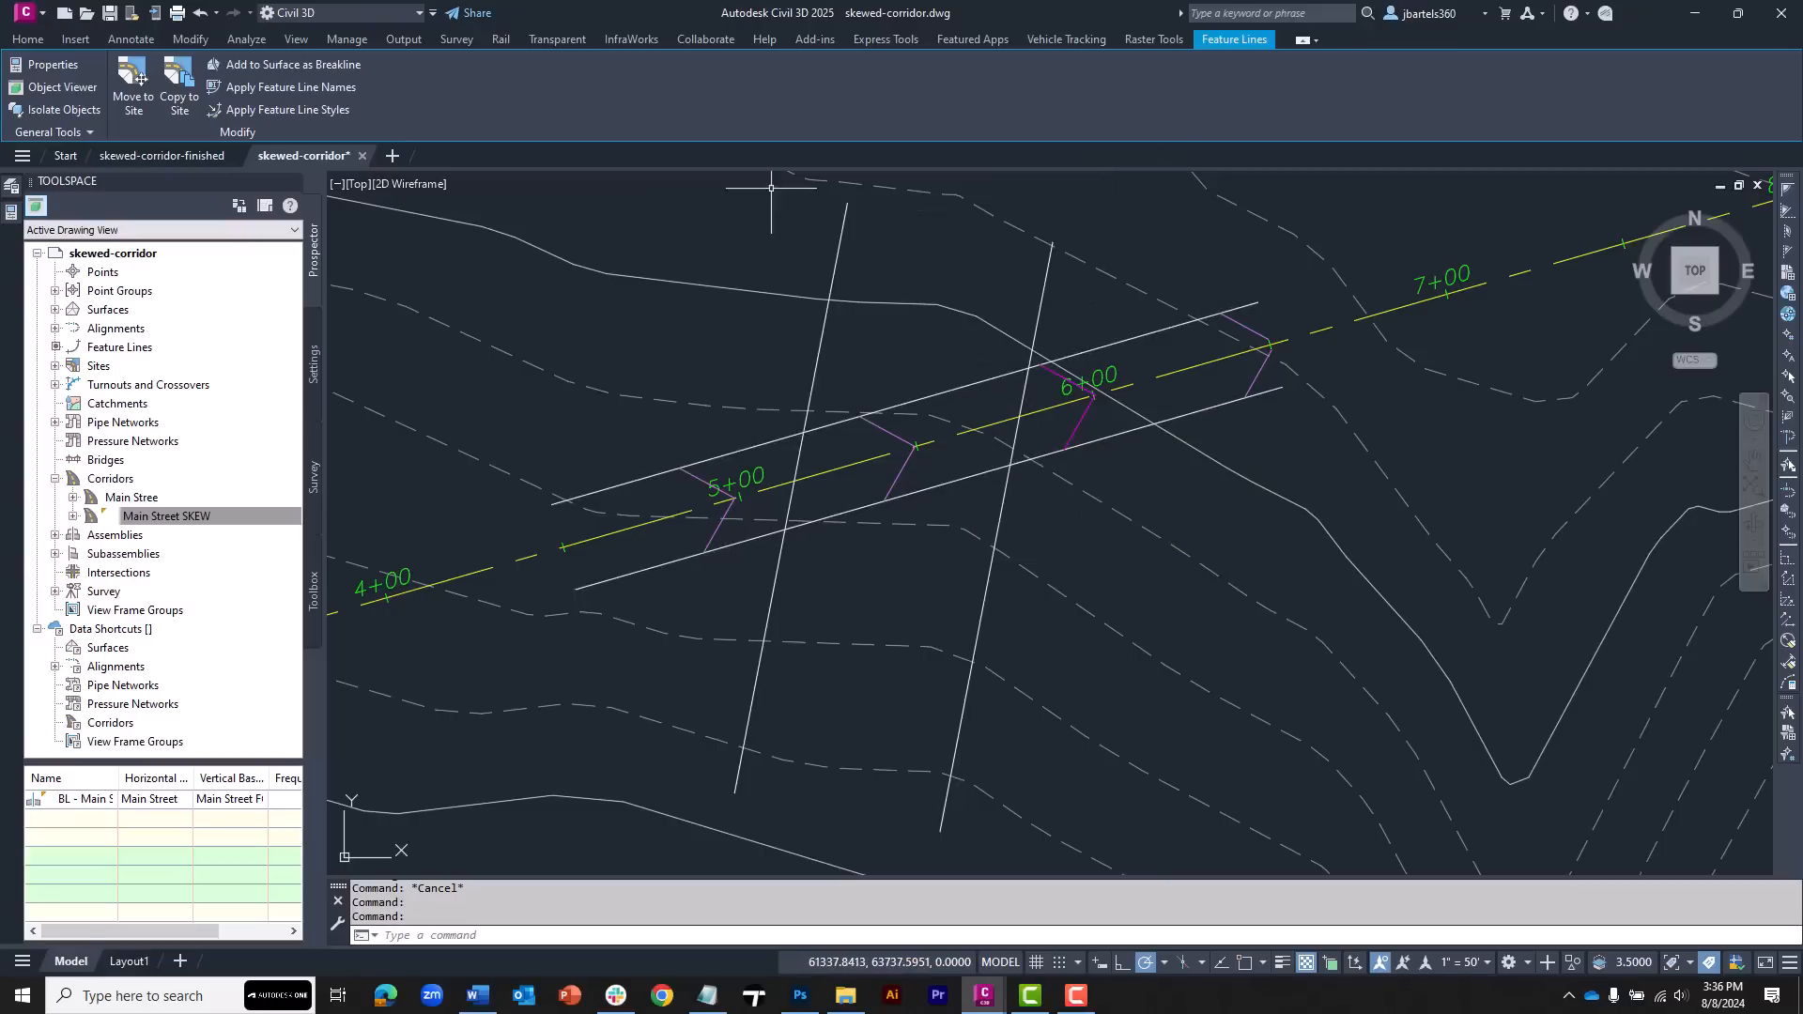
key(Escape)
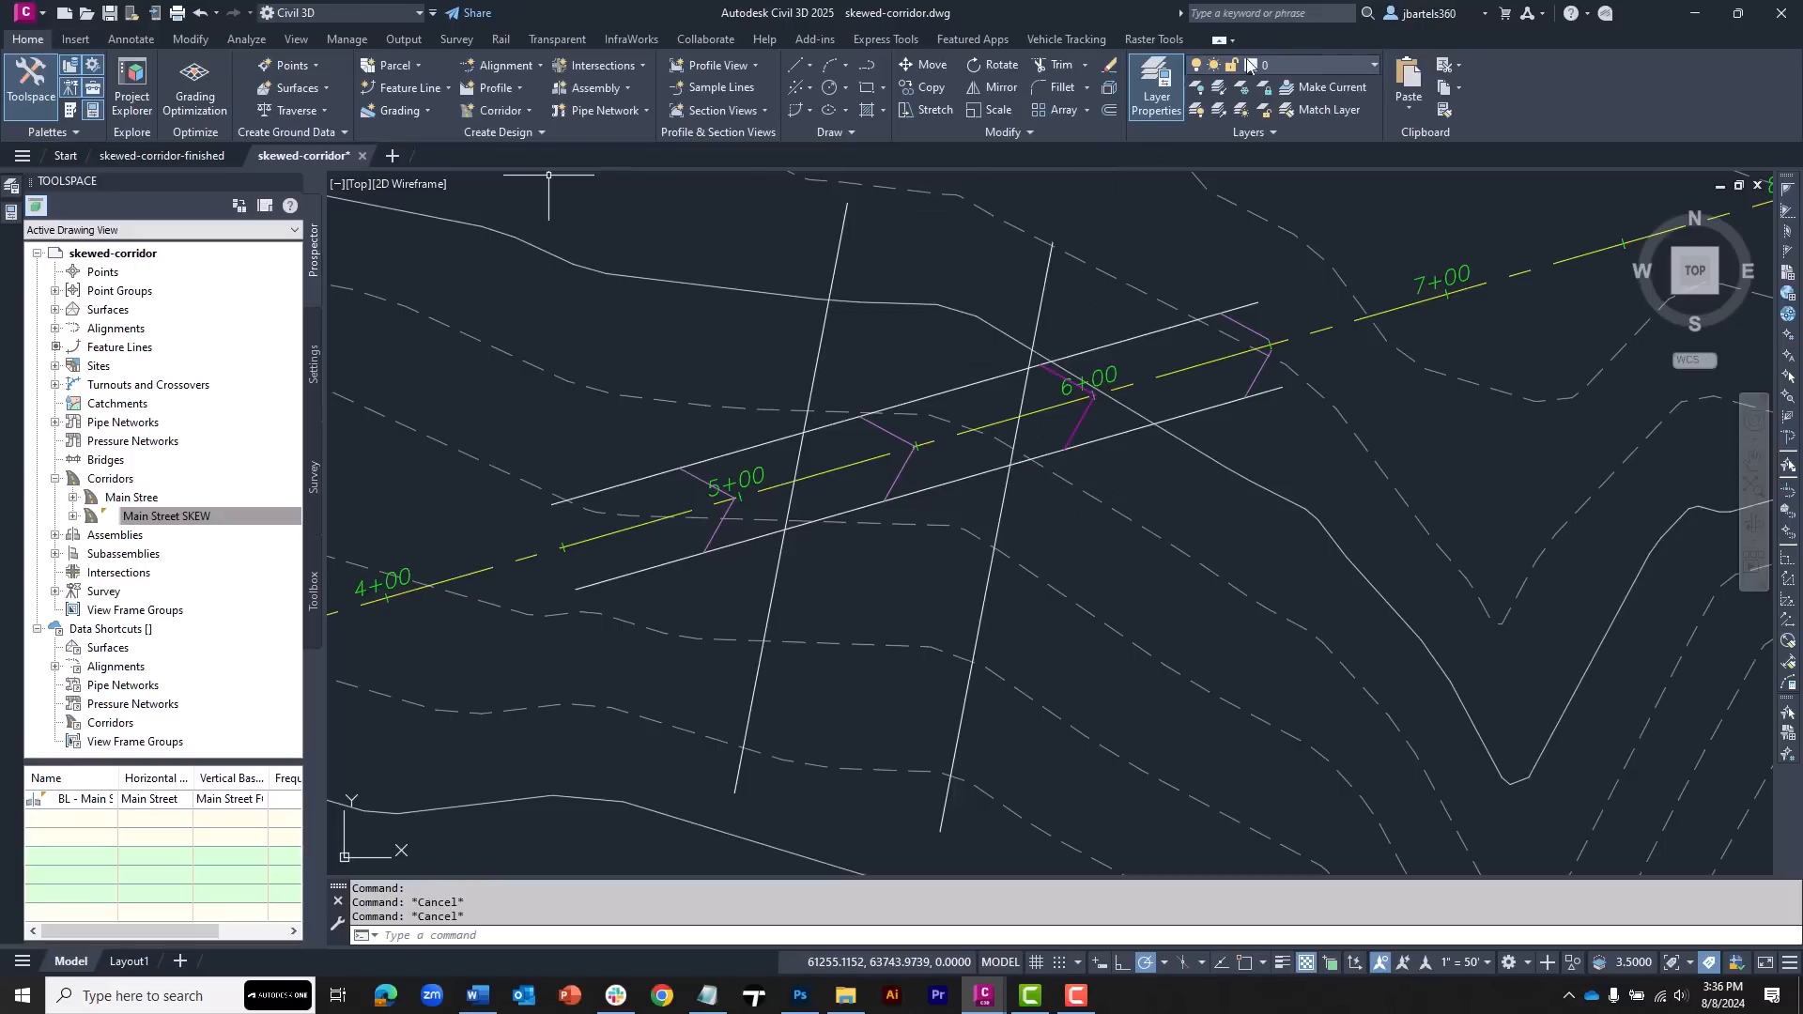
click(1376, 65)
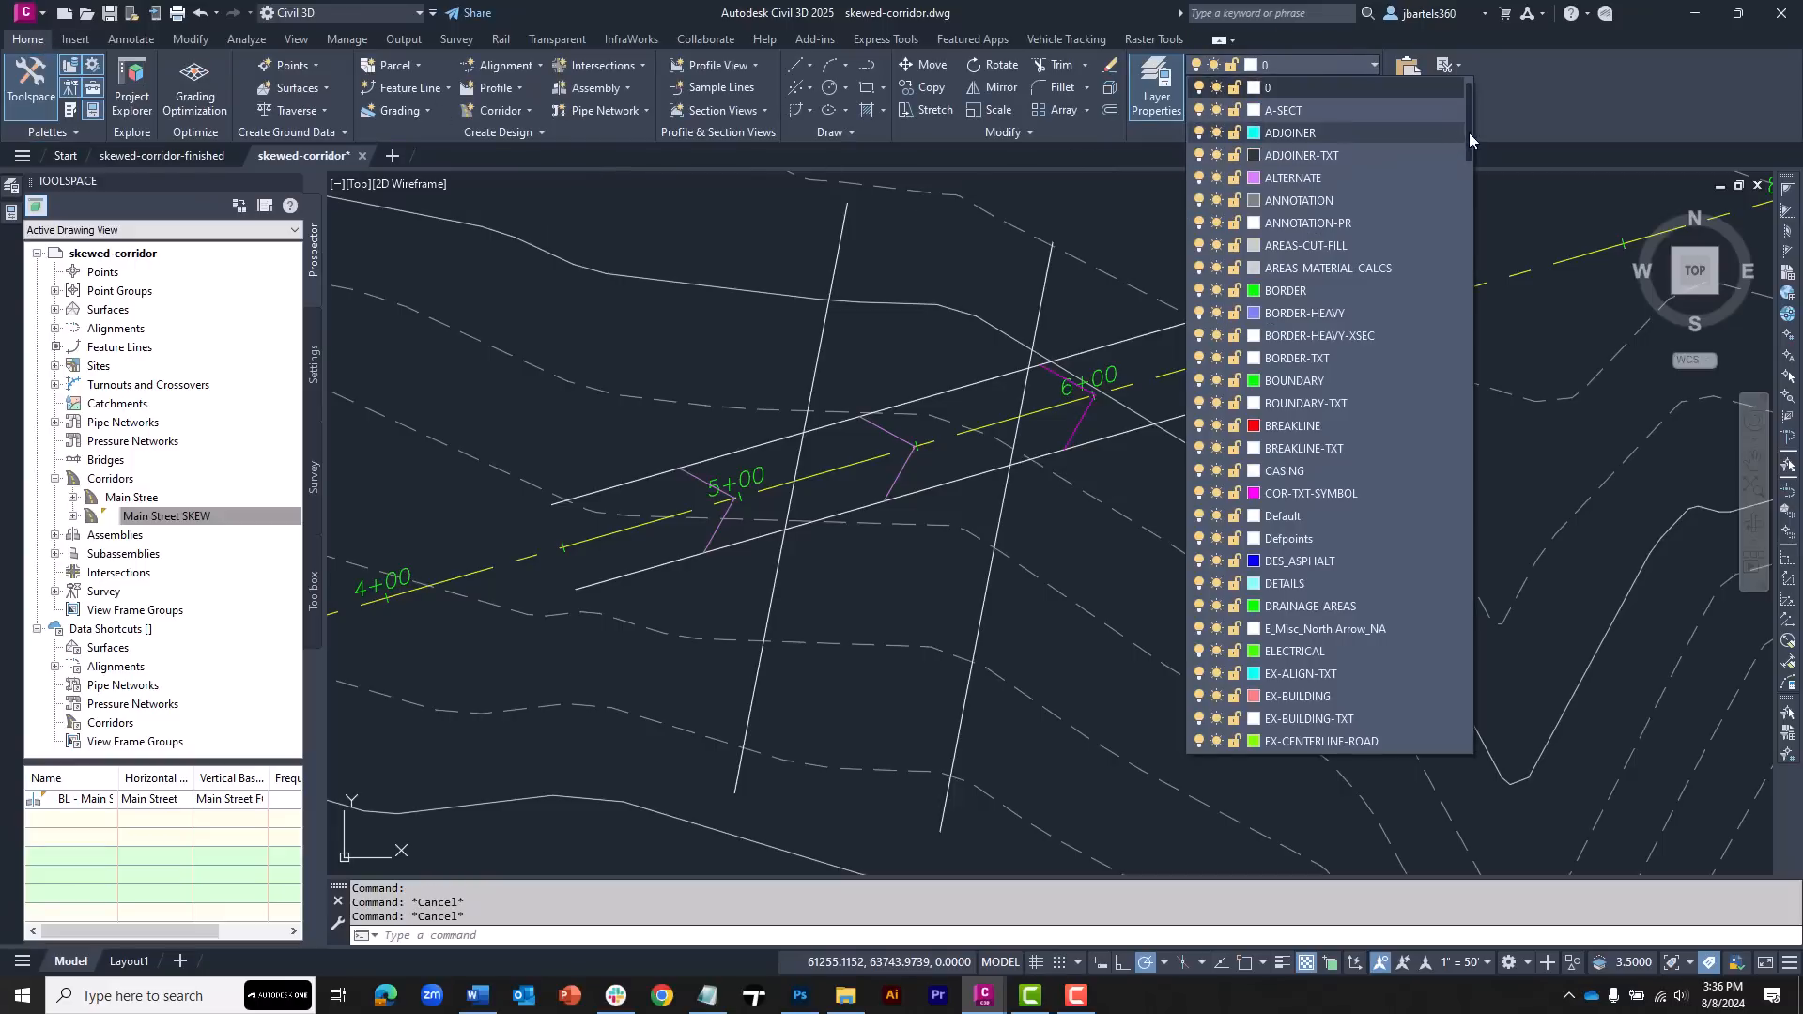
scroll(1473, 306, down, 5)
drag(1472, 306, 1480, 708)
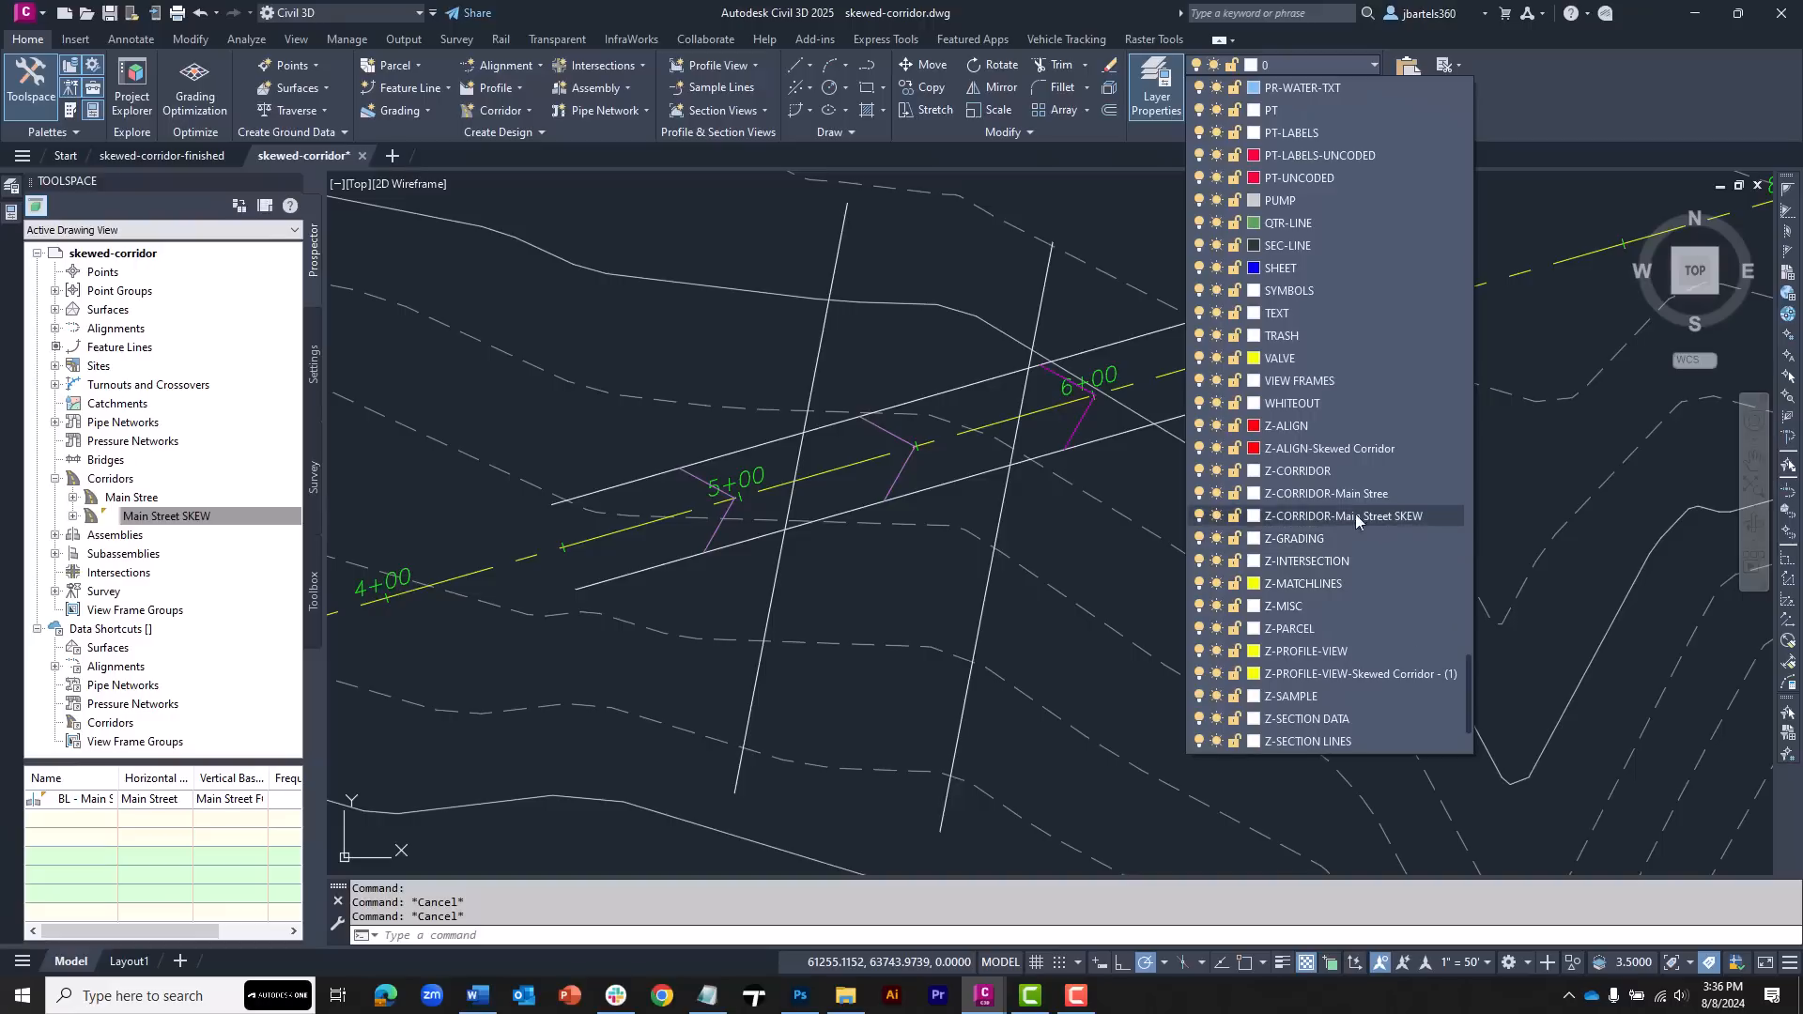
click(1217, 520)
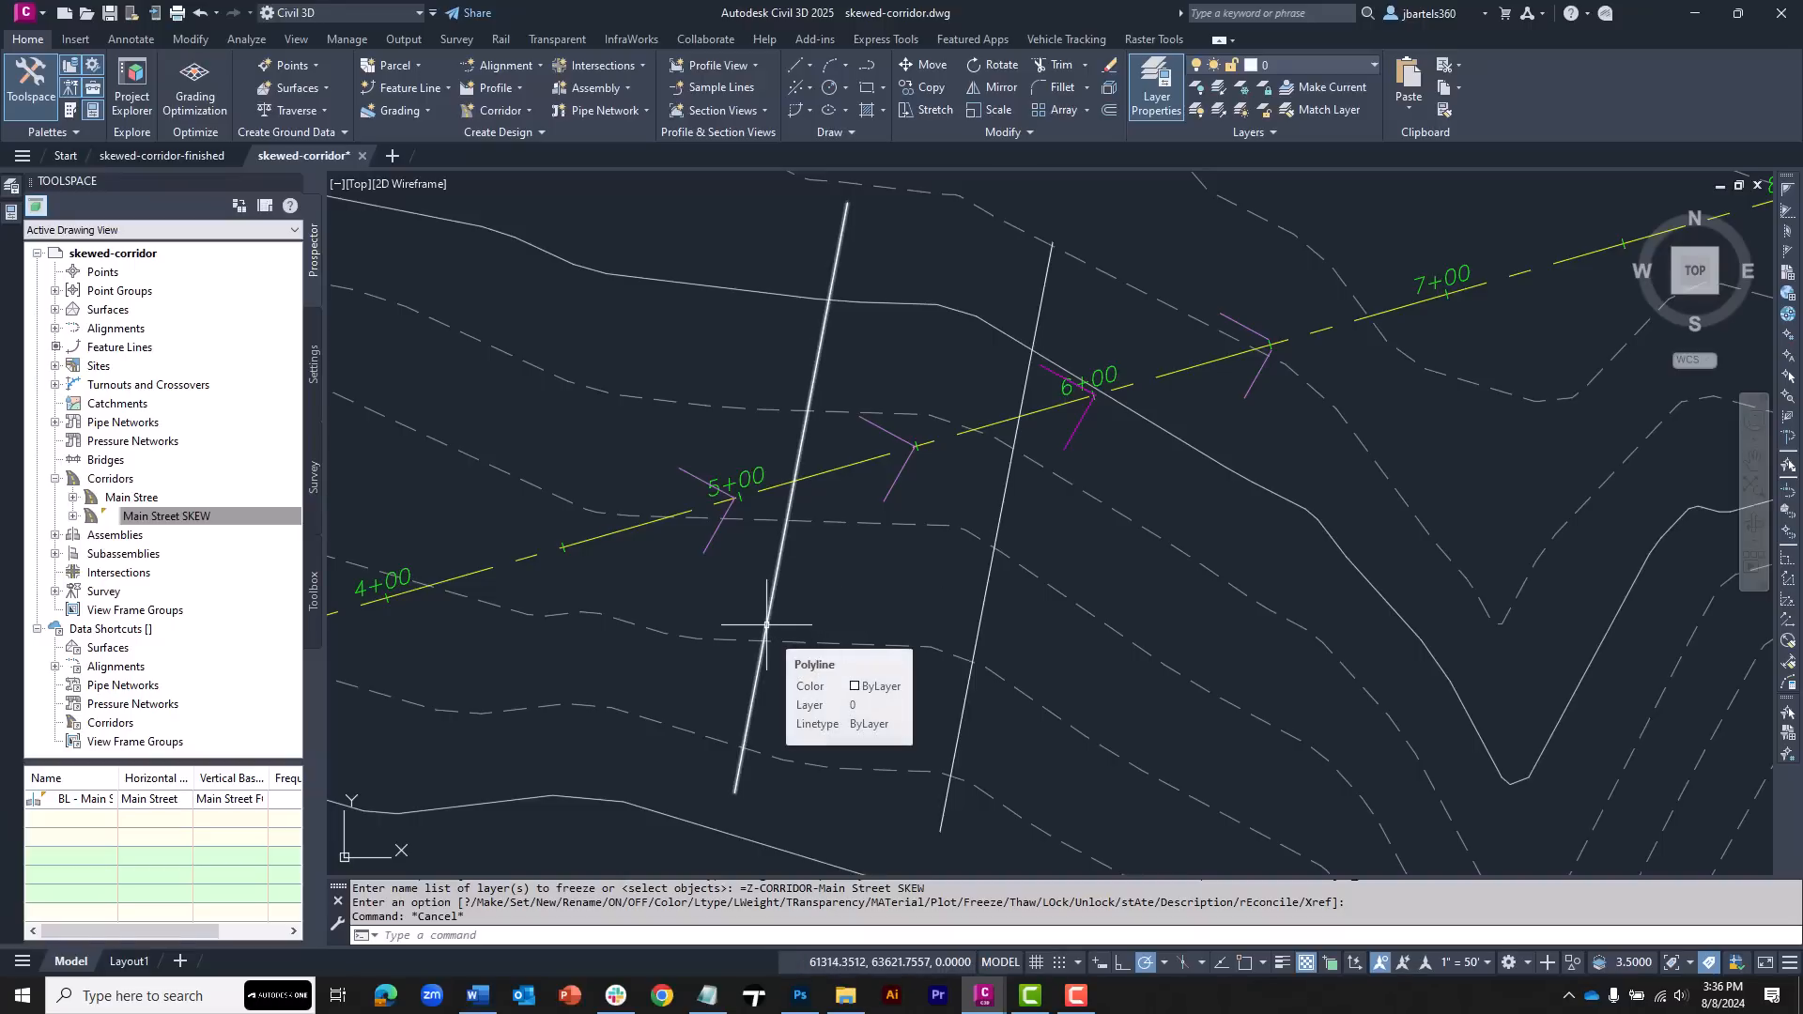
Create an alignment from the western skew edge line named West-Edge-SKEW, with style ADSK-EXIST EOP and label set ADSK-NO LABELS
click(505, 67)
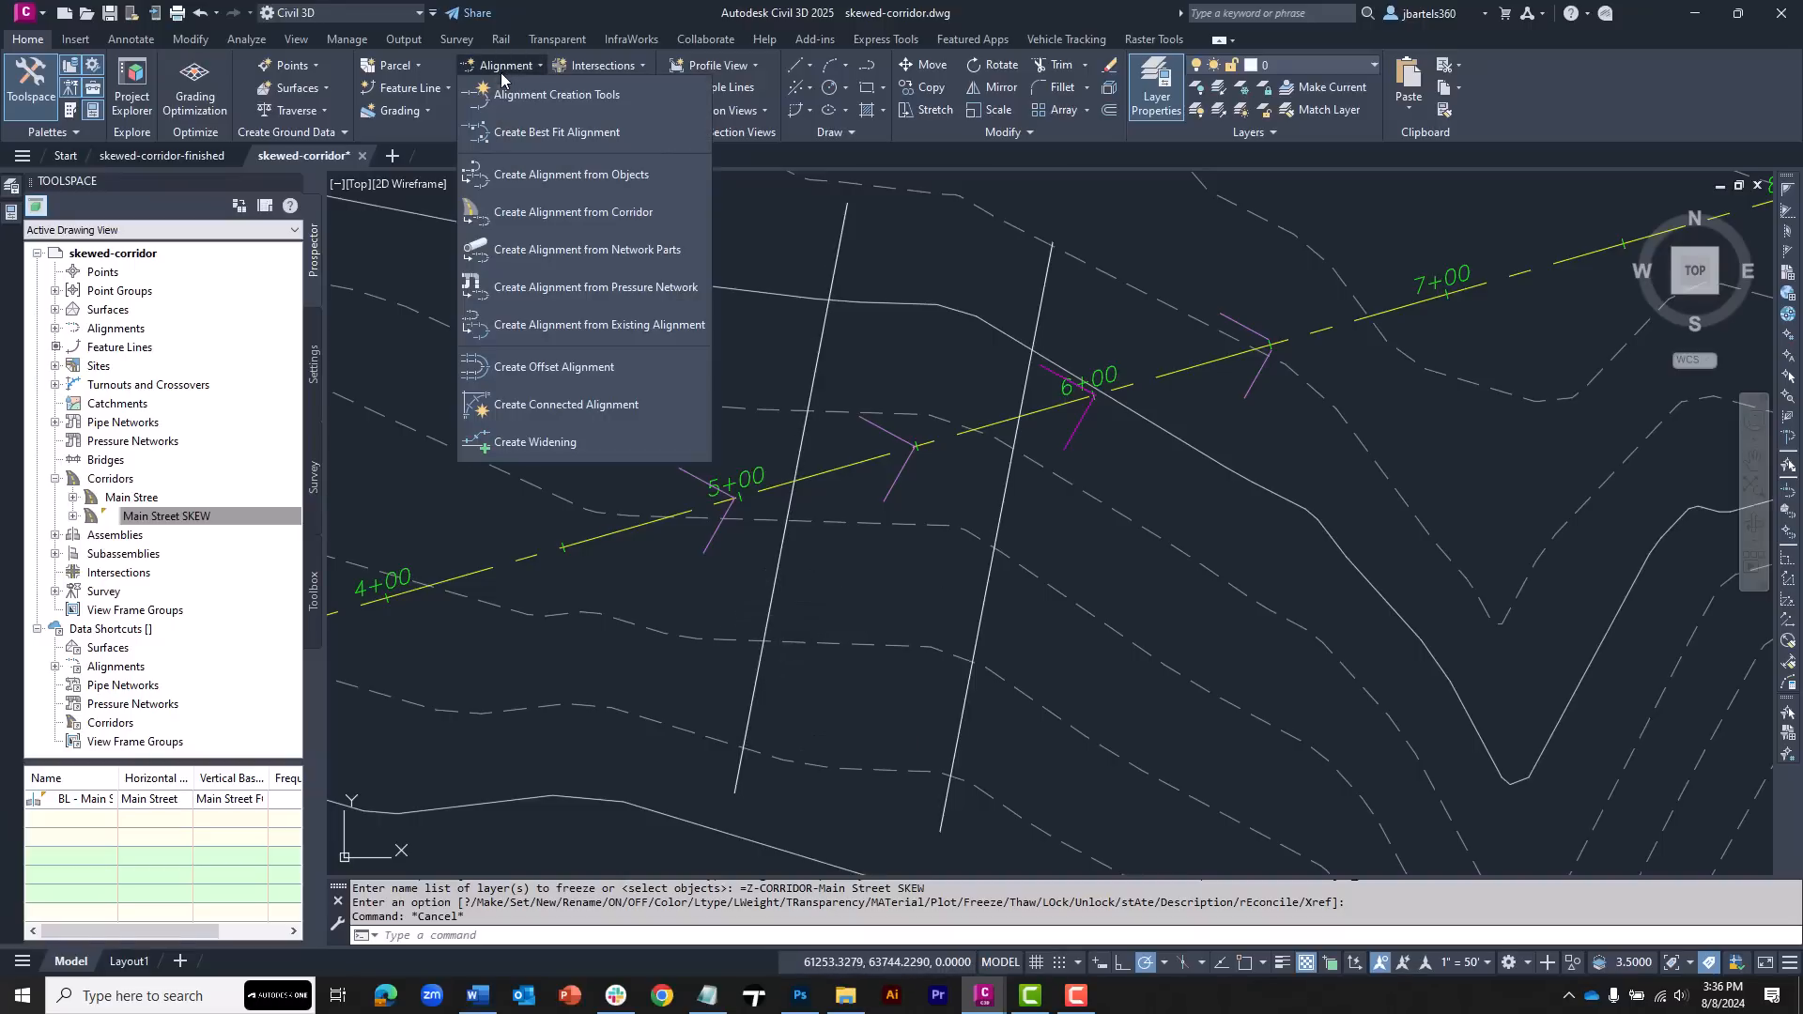
click(519, 175)
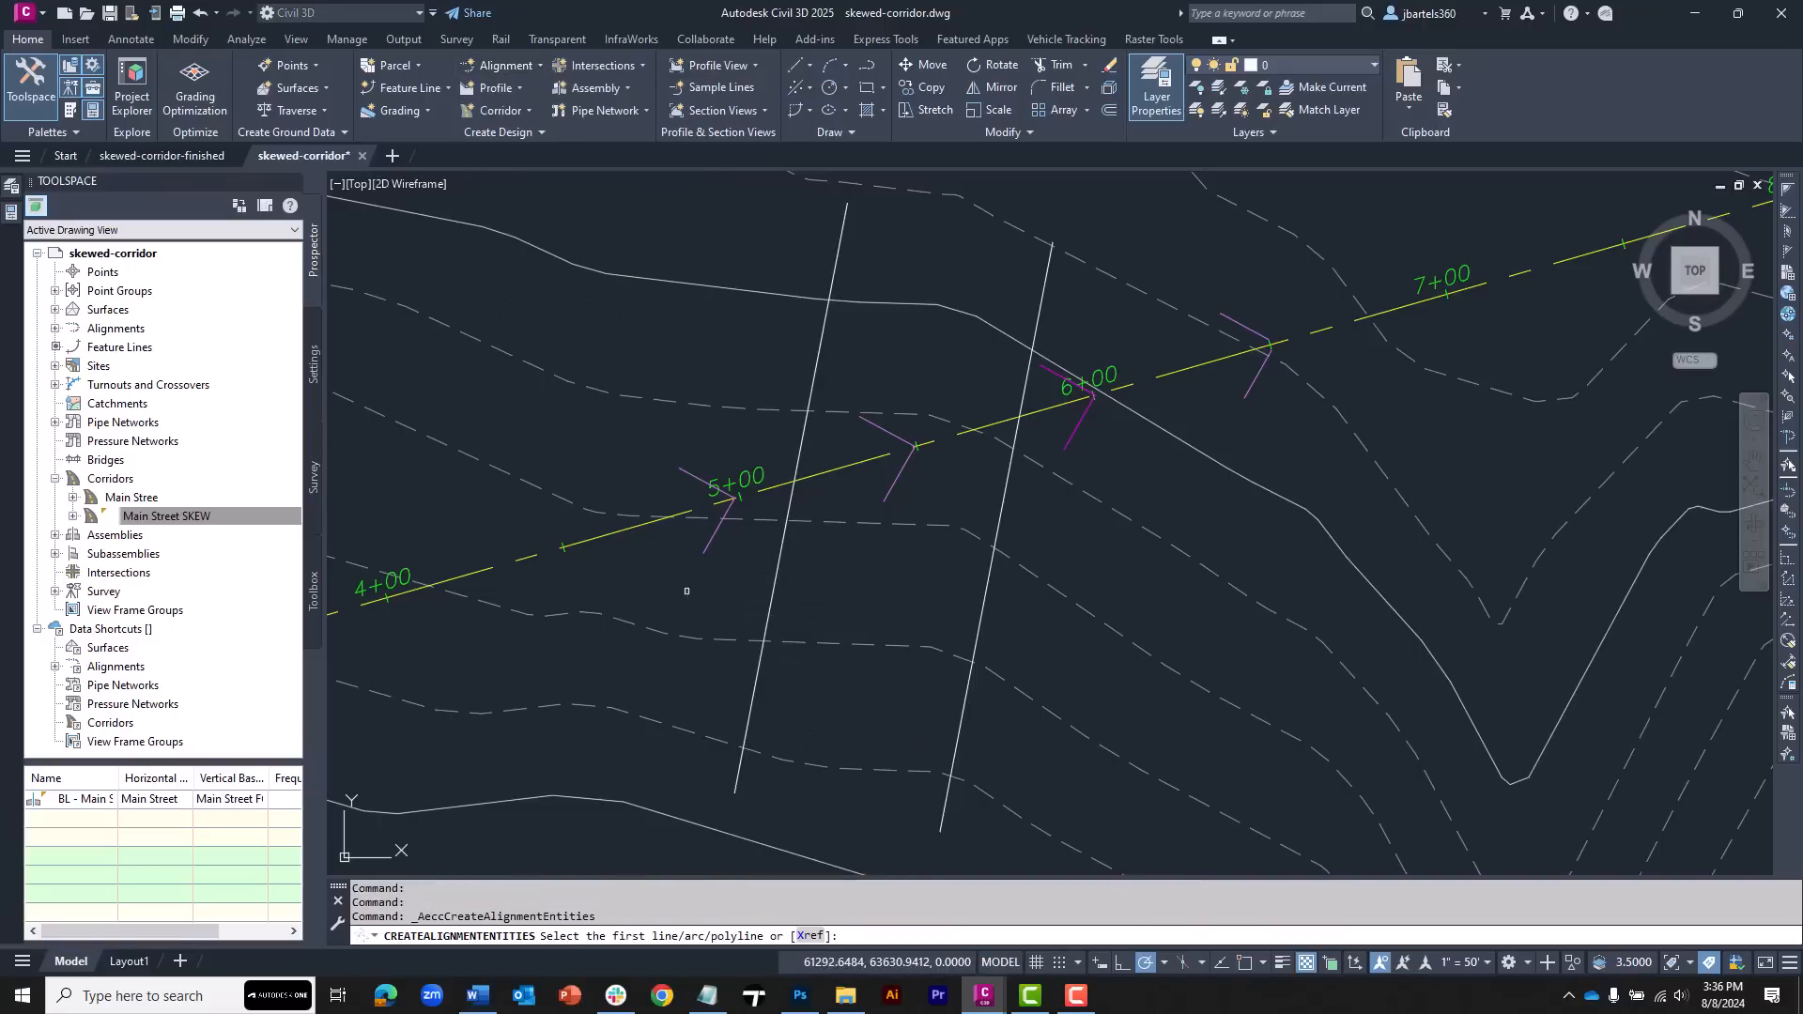
click(753, 696)
key(Return)
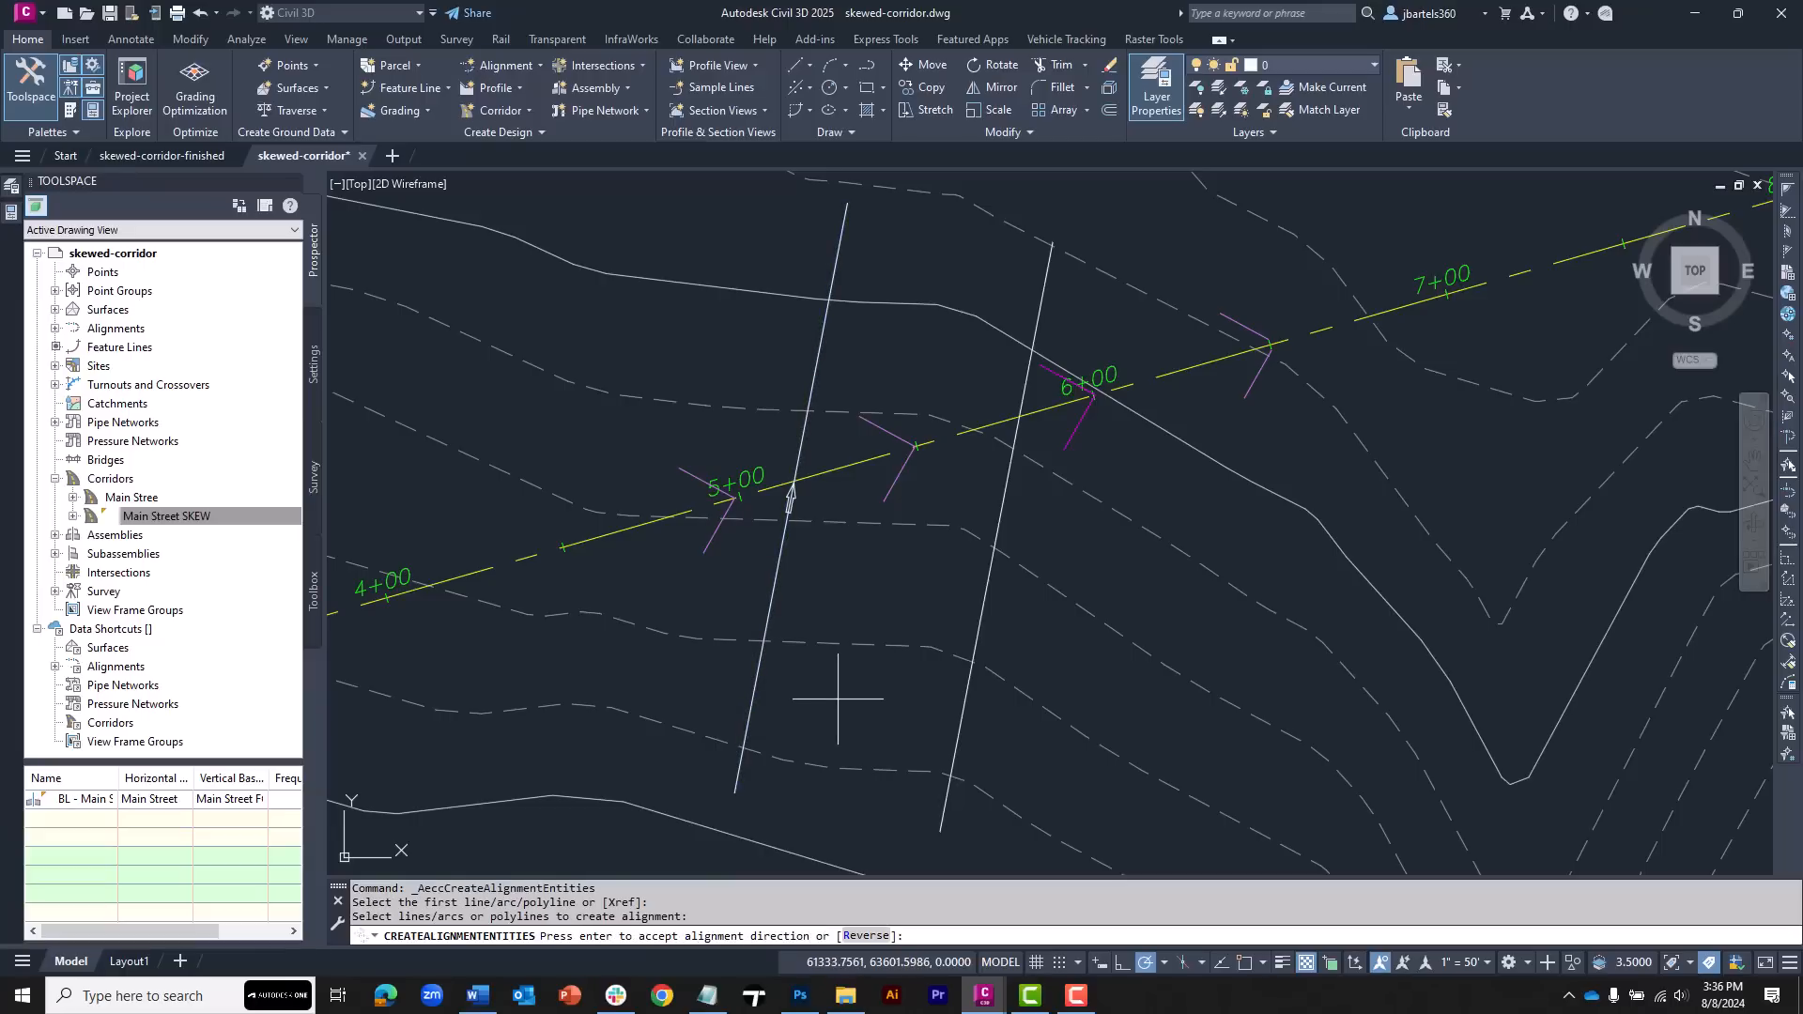
key(Return)
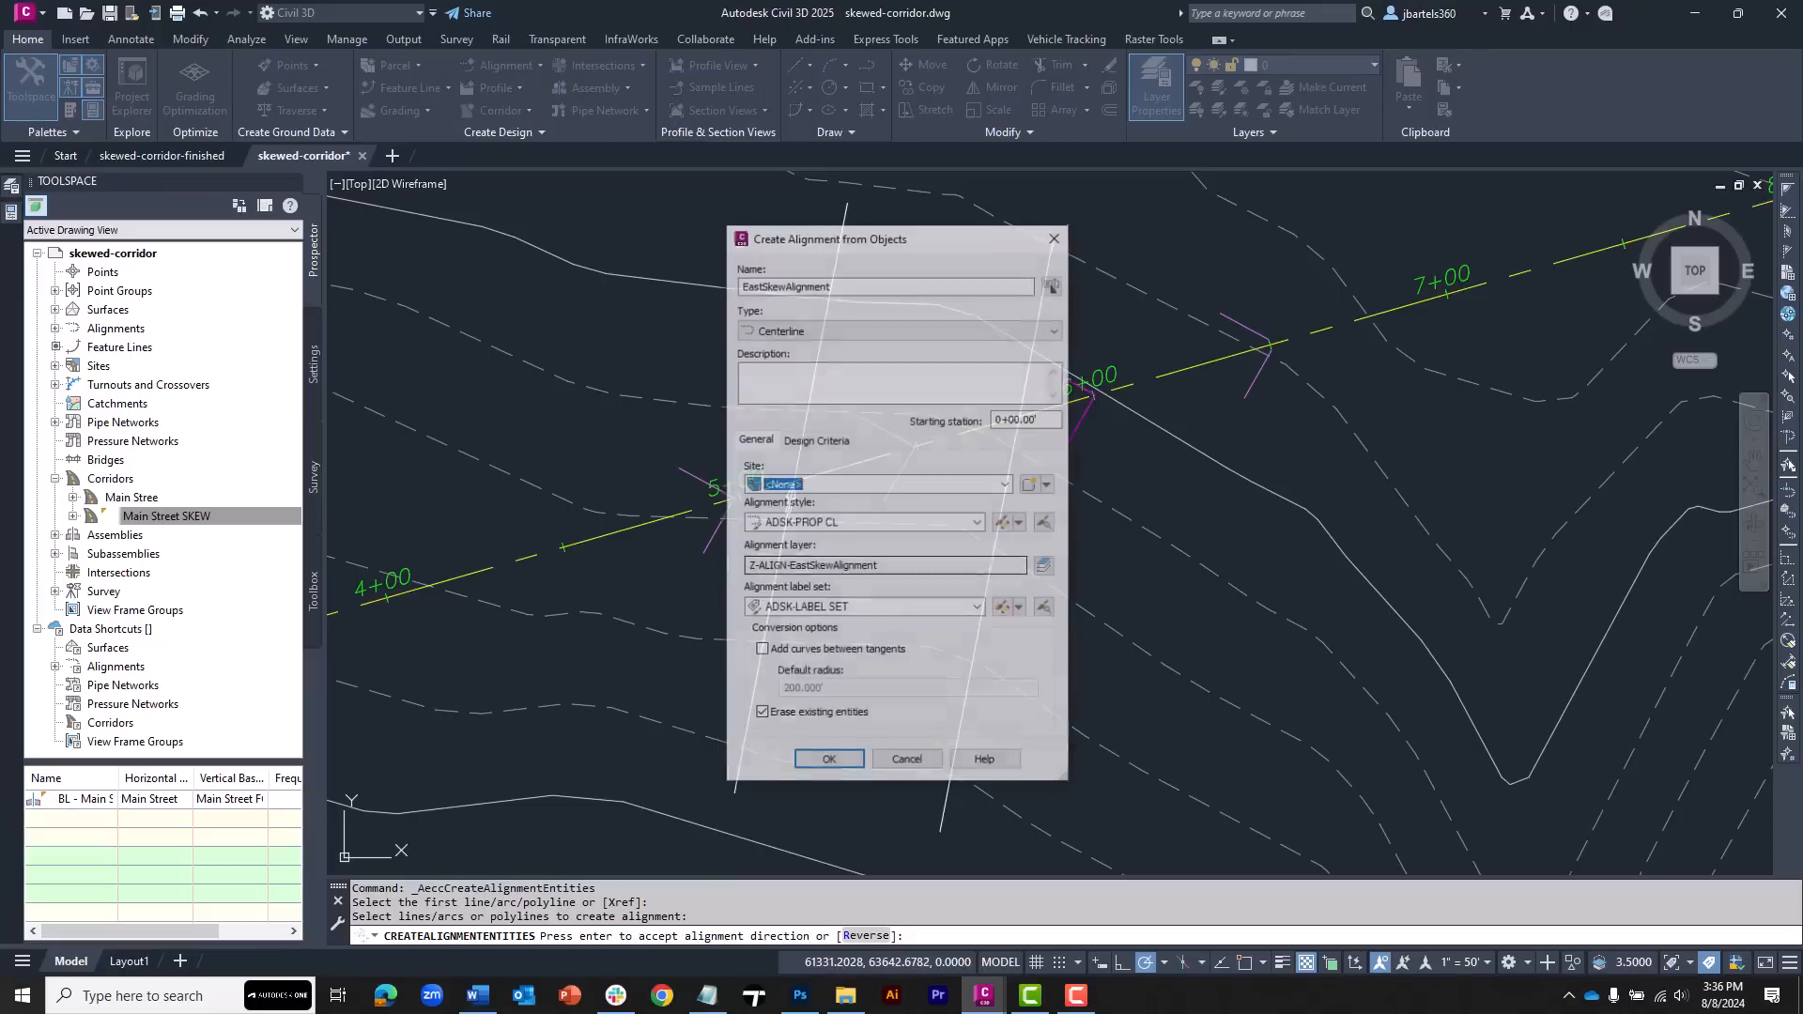
drag(934, 283, 738, 287)
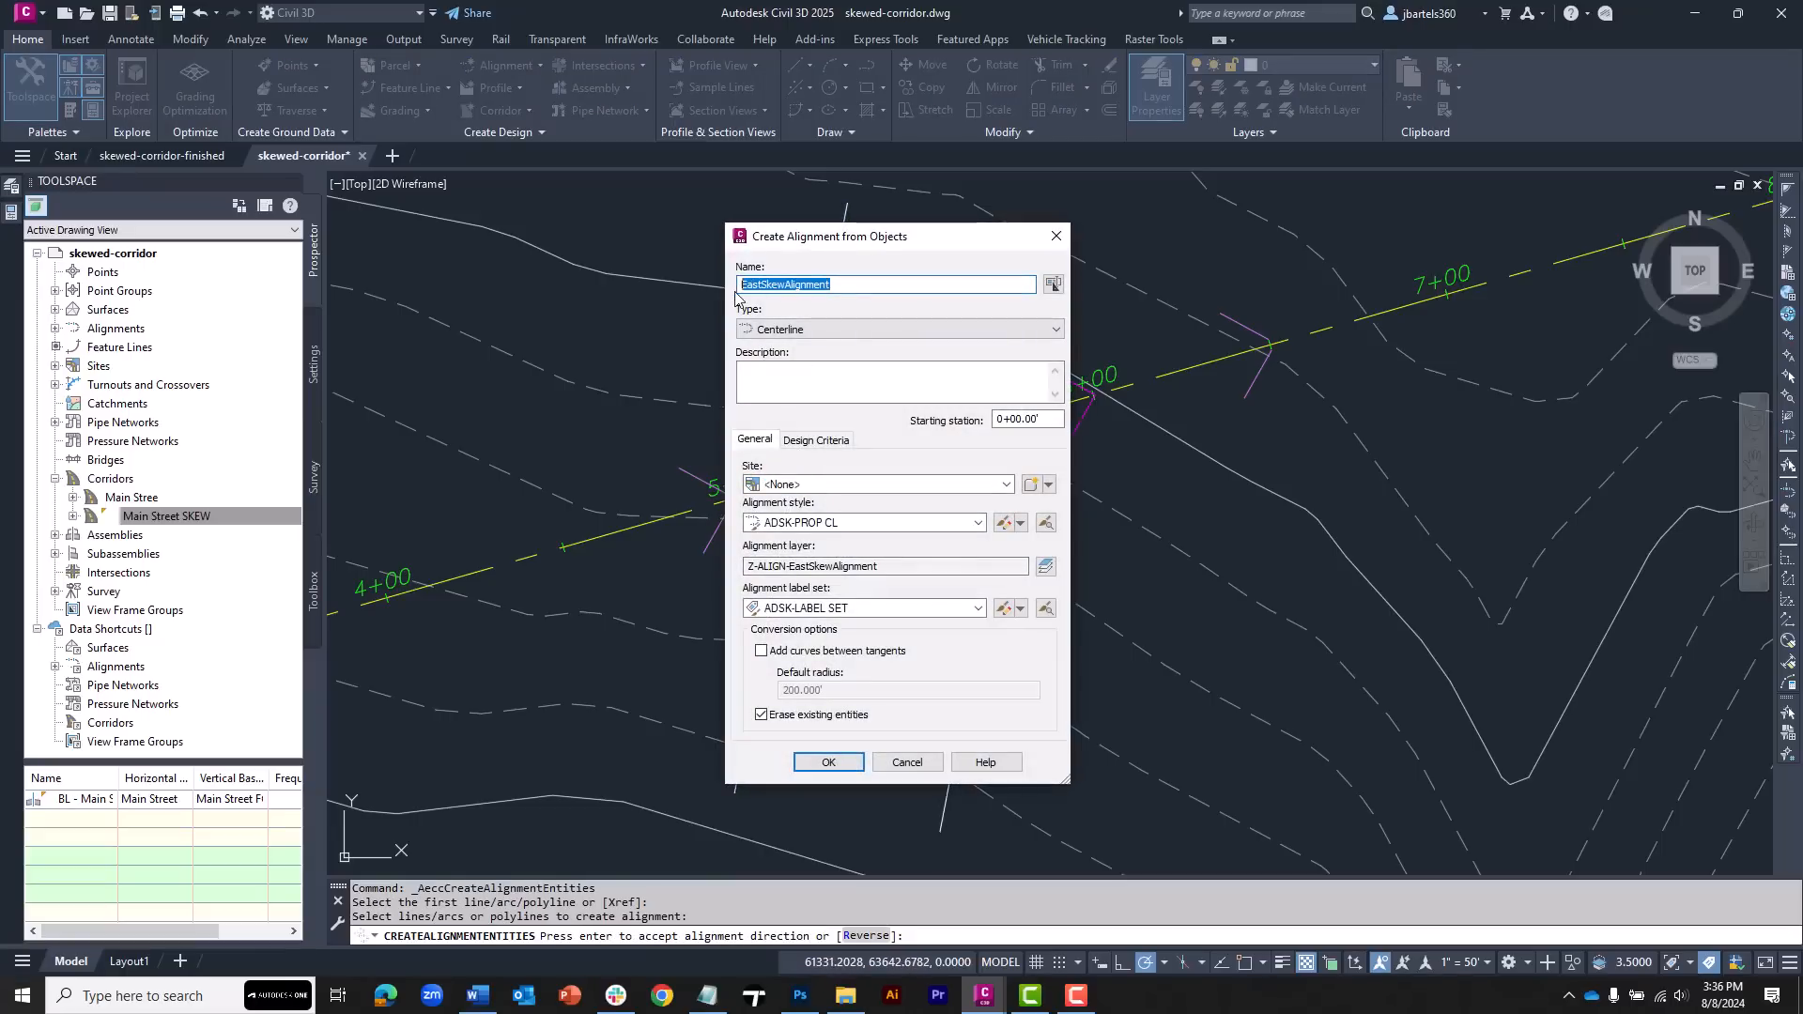
text(West-Edge)
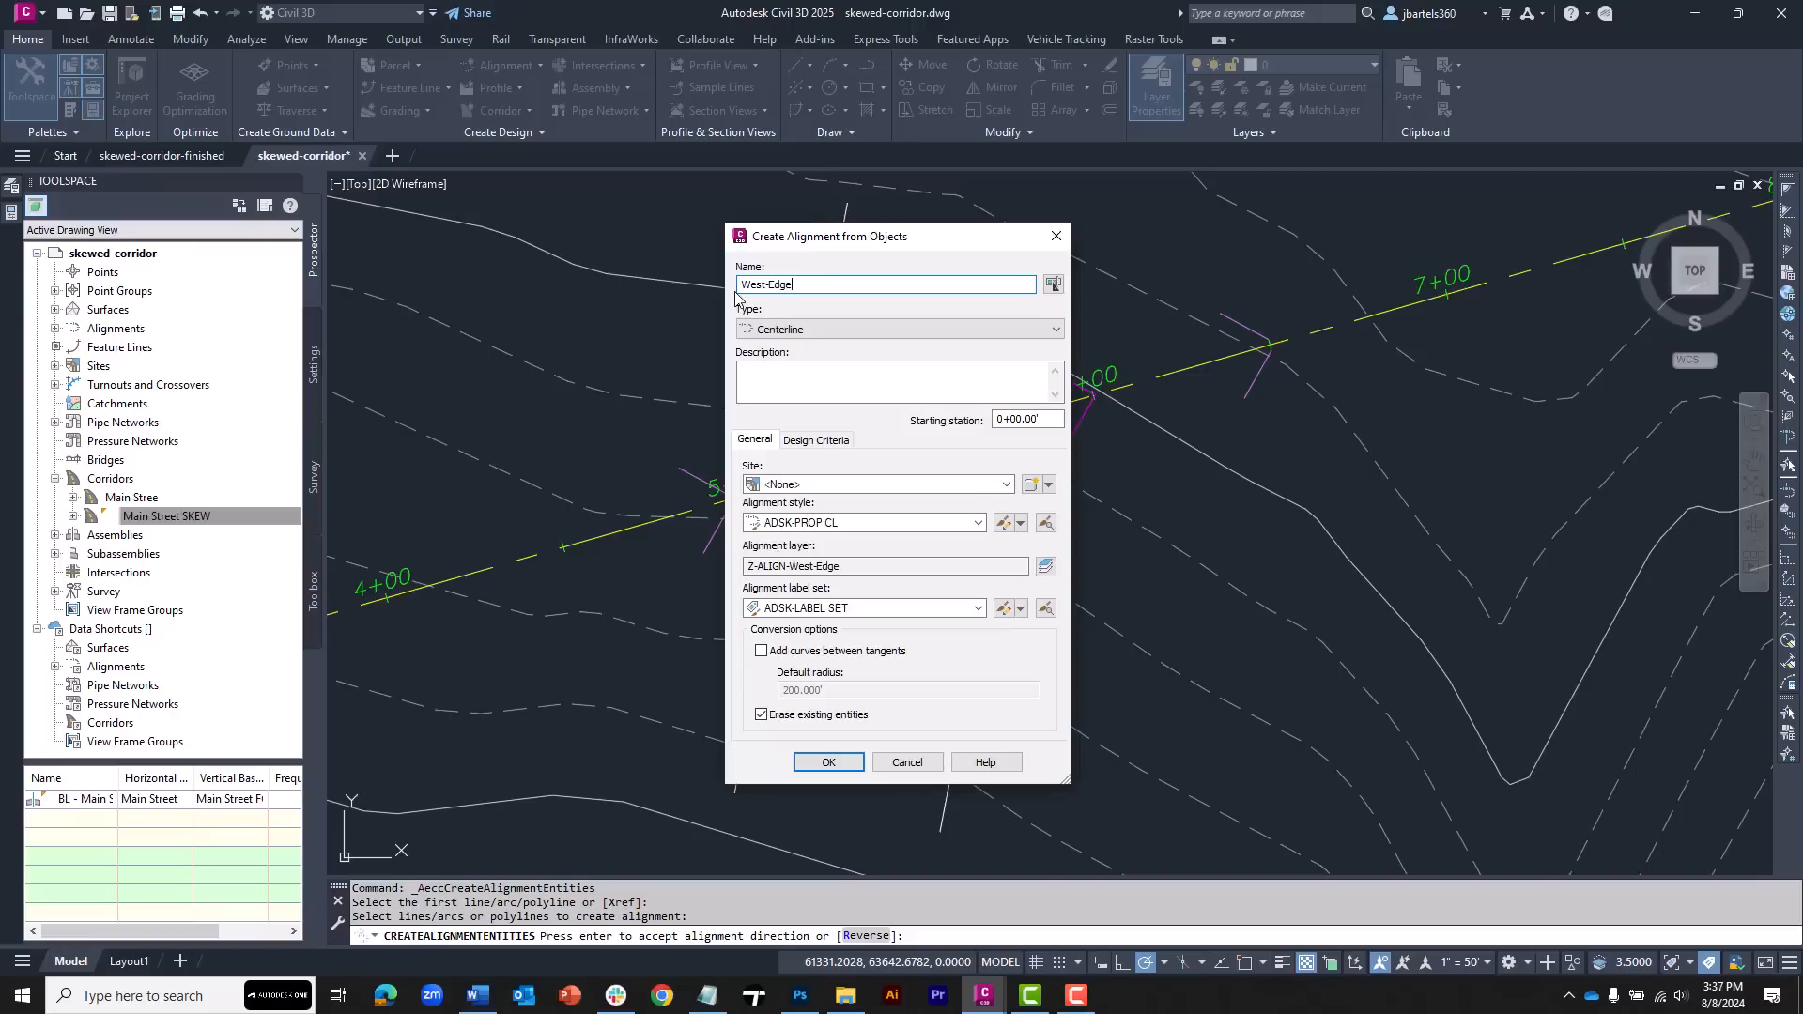
text(-SKEW)
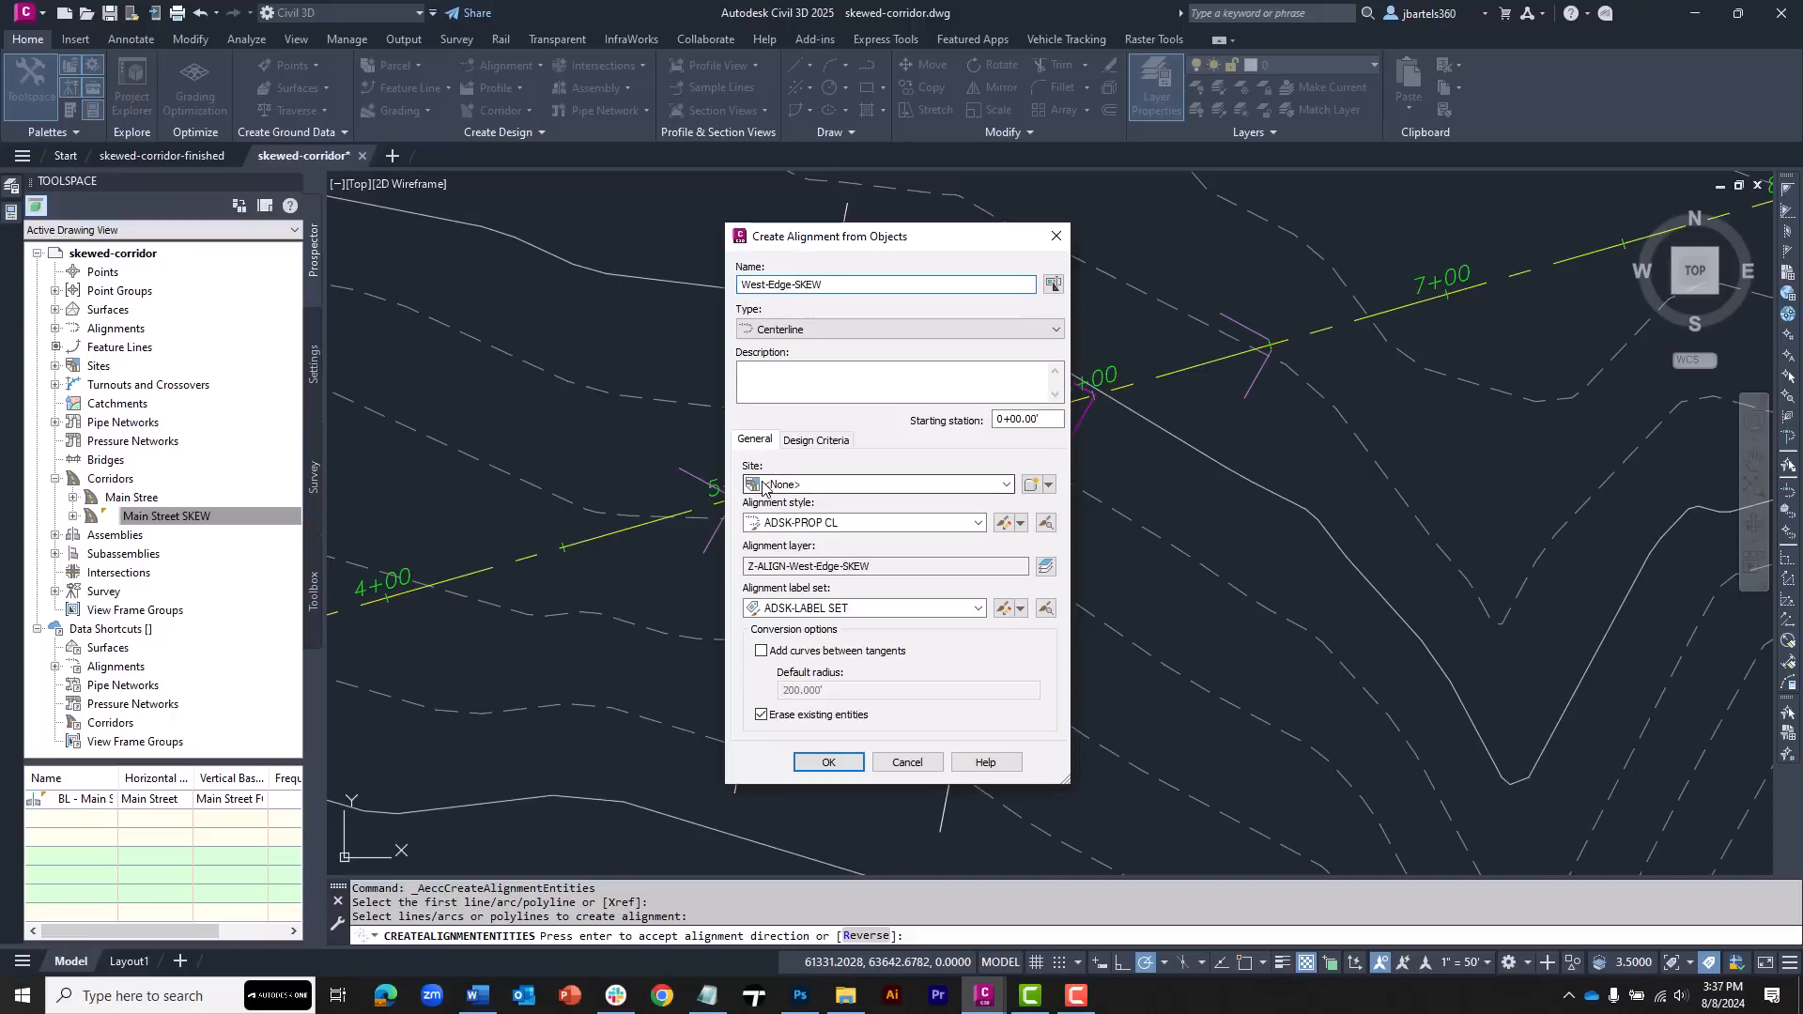
click(800, 528)
click(834, 573)
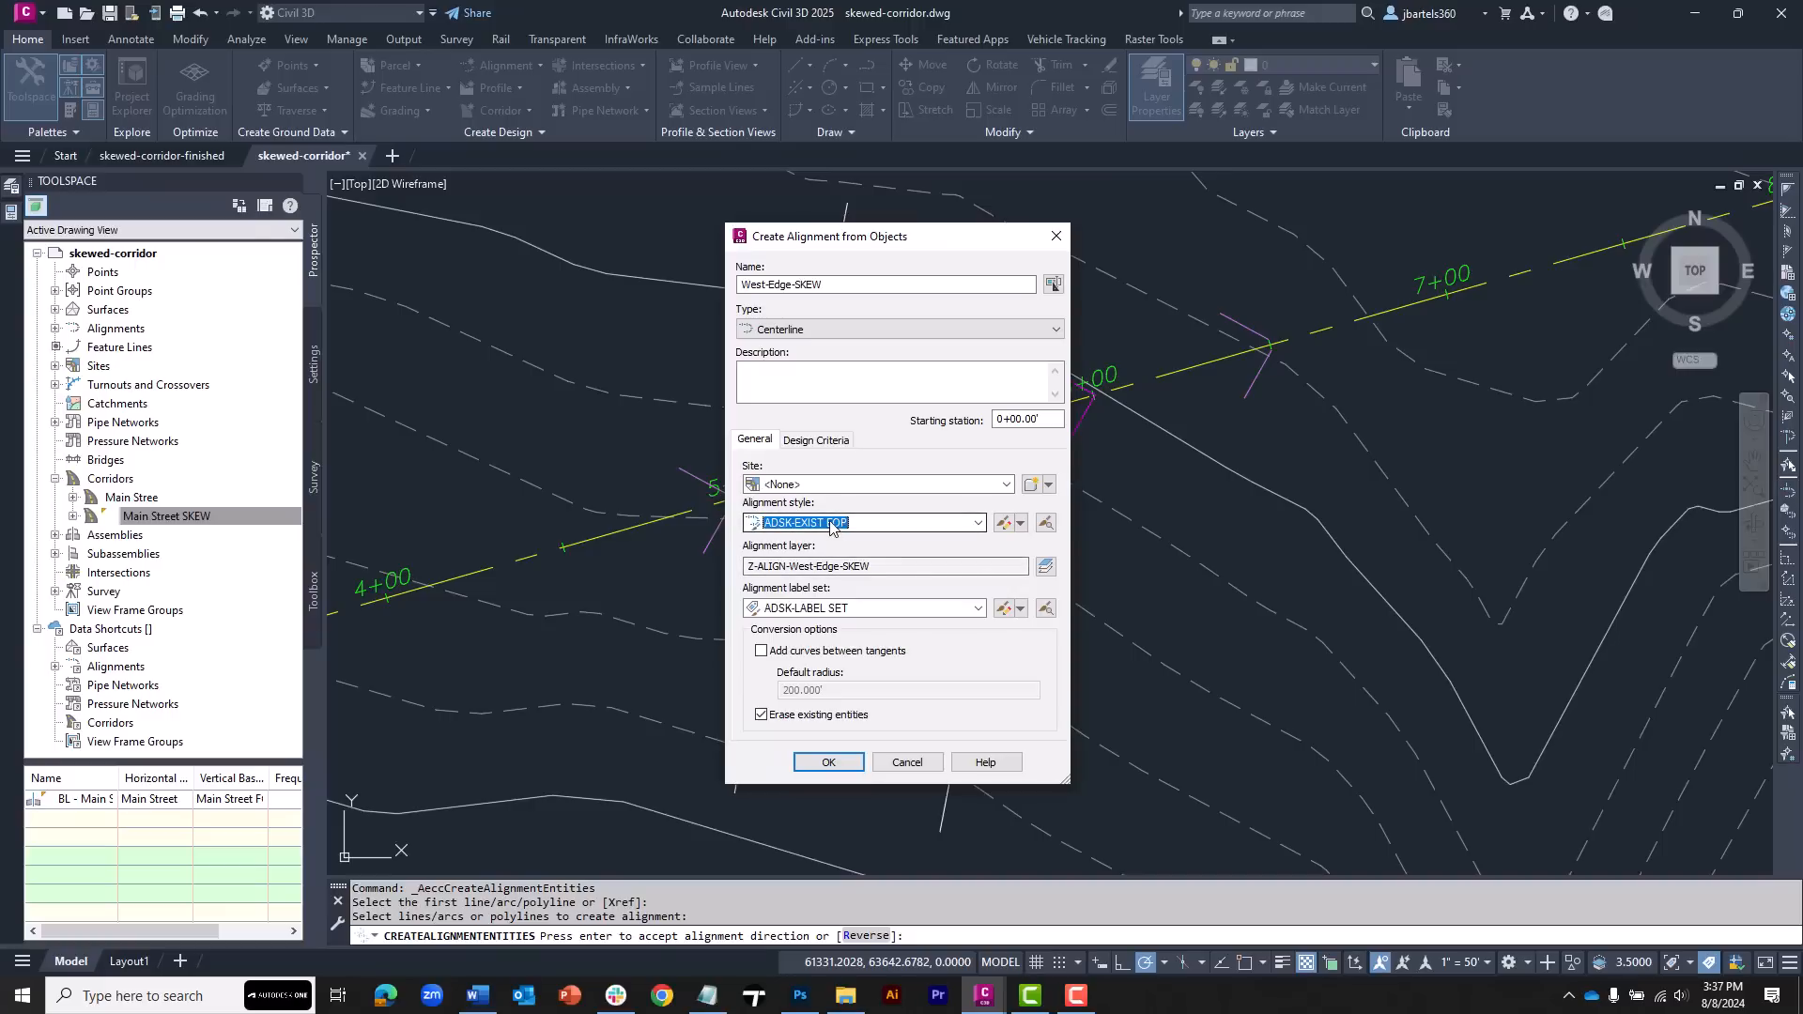
click(810, 610)
click(823, 641)
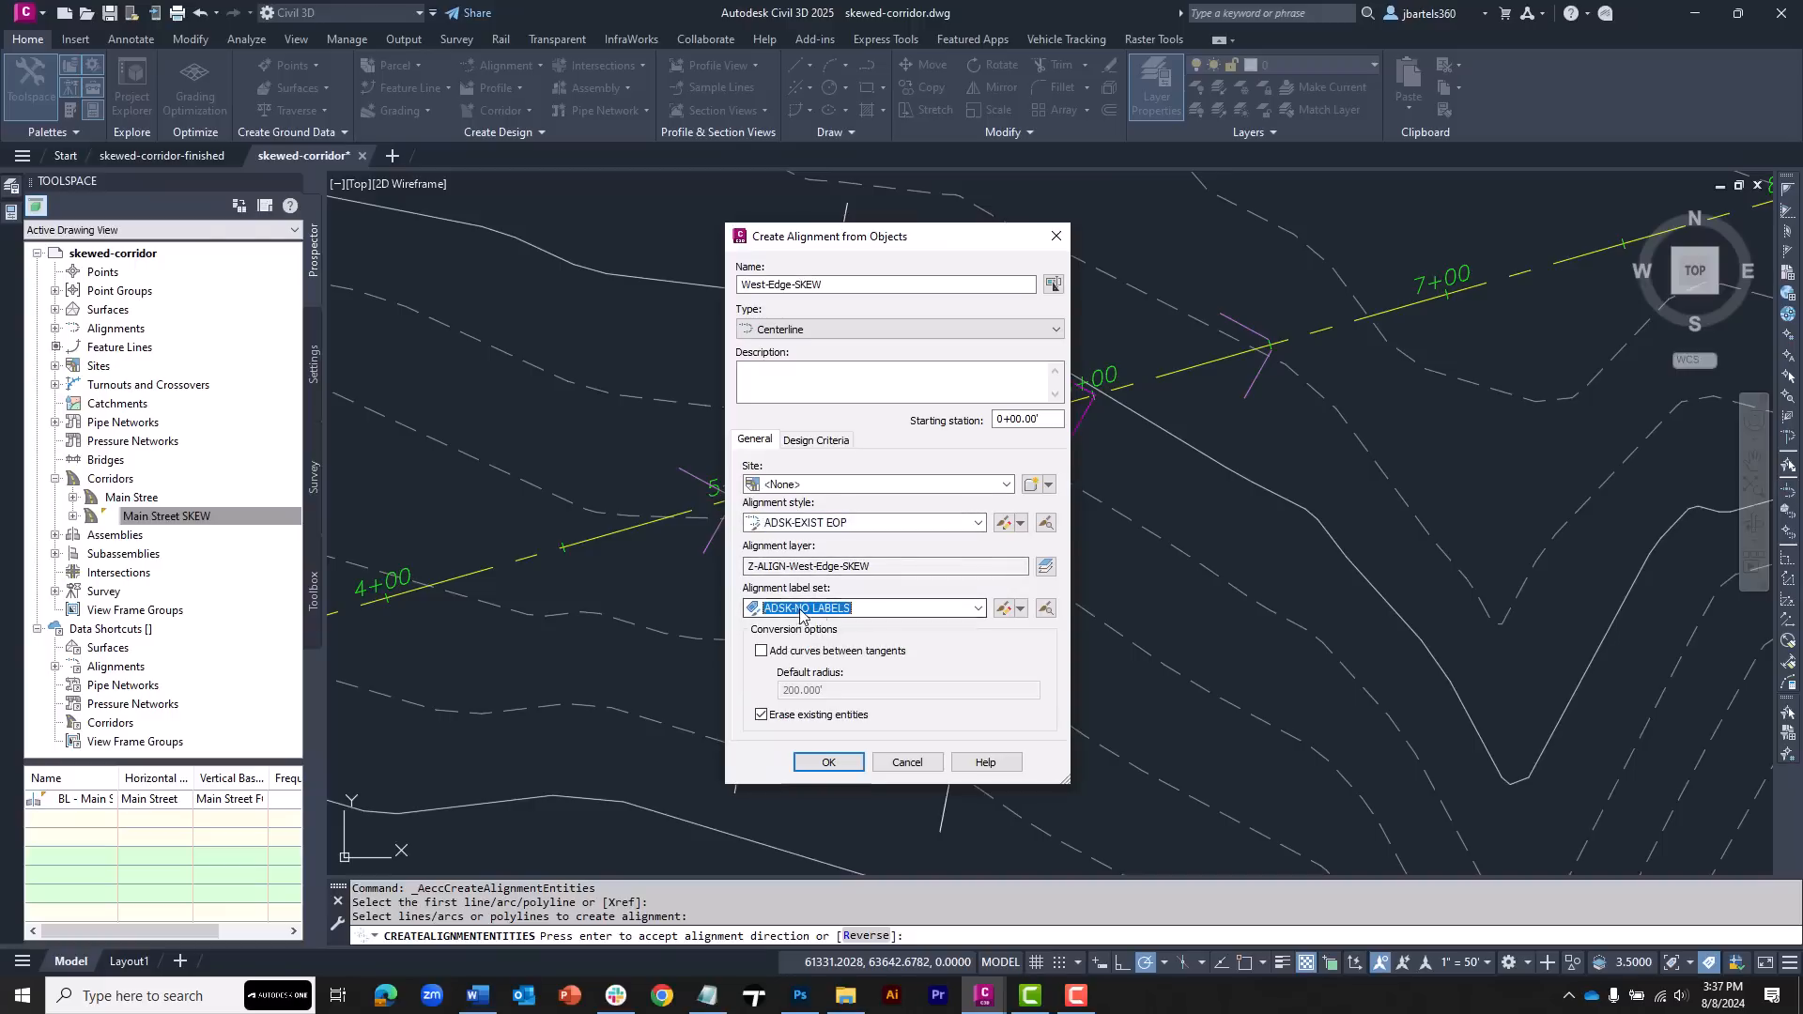
click(823, 763)
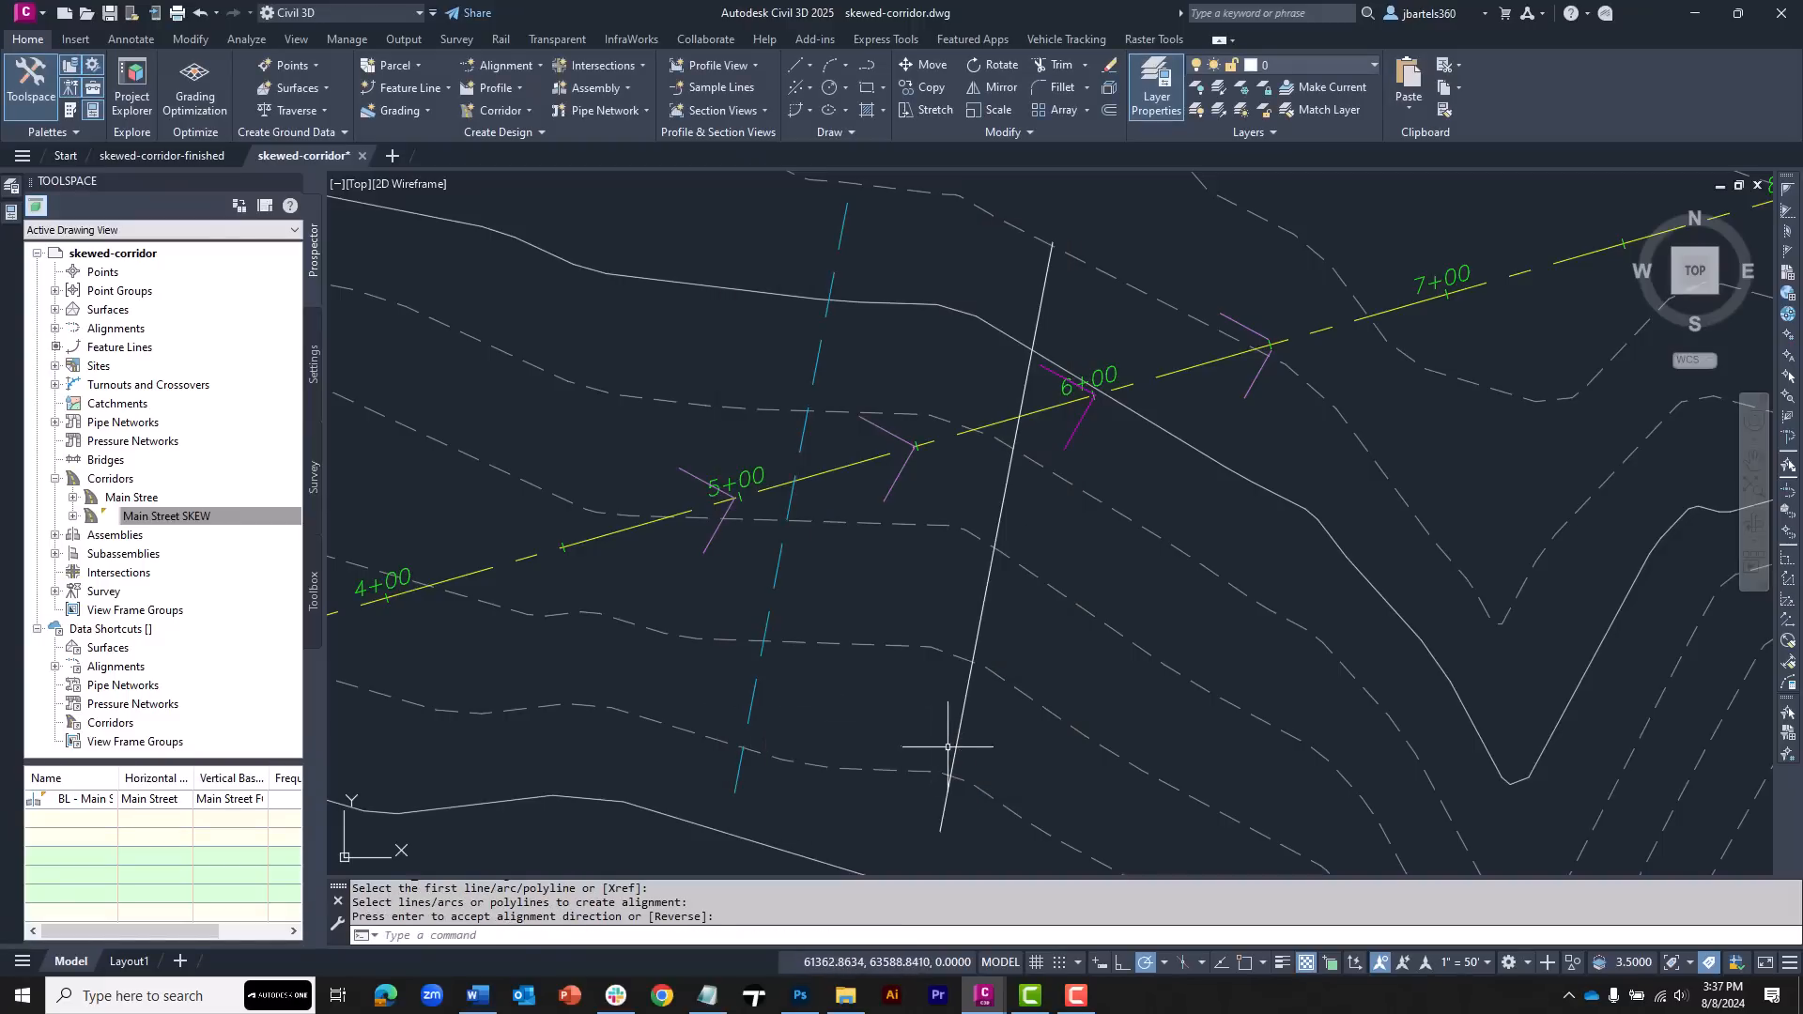
Create an alignment from the eastern skew edge line named East-Edge-SKEW with the same style and label set
click(523, 66)
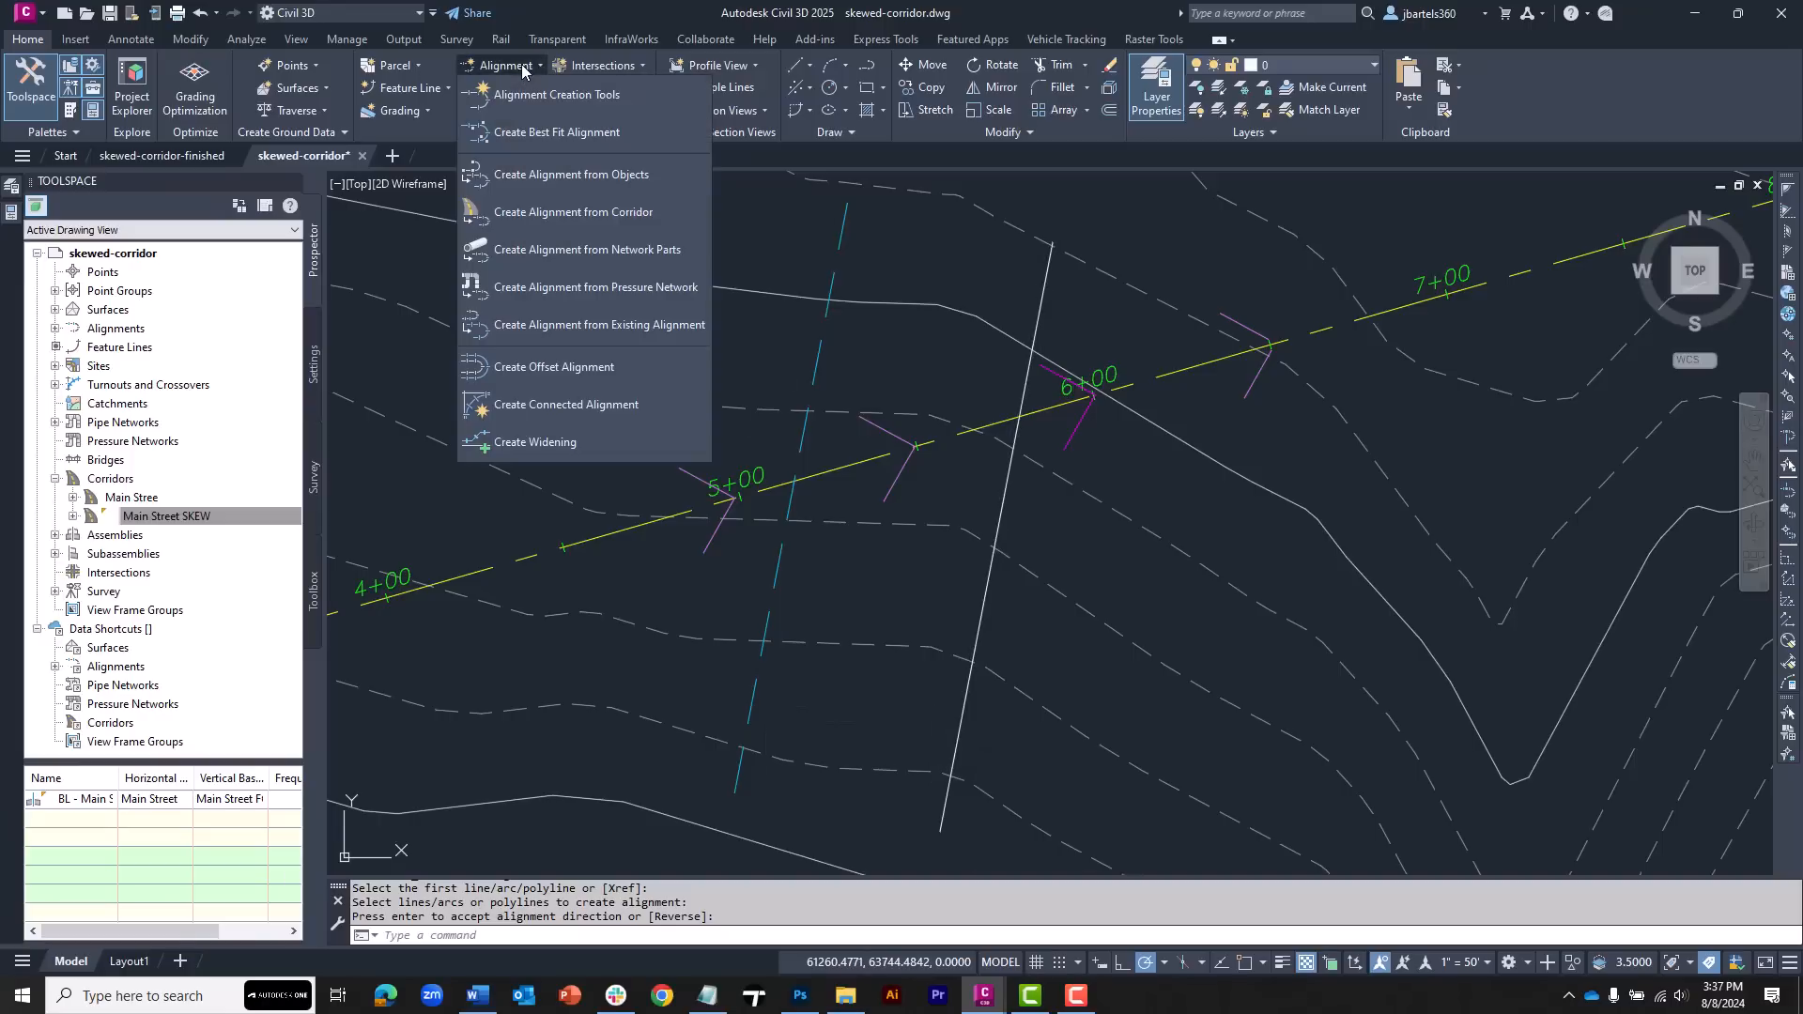
click(537, 175)
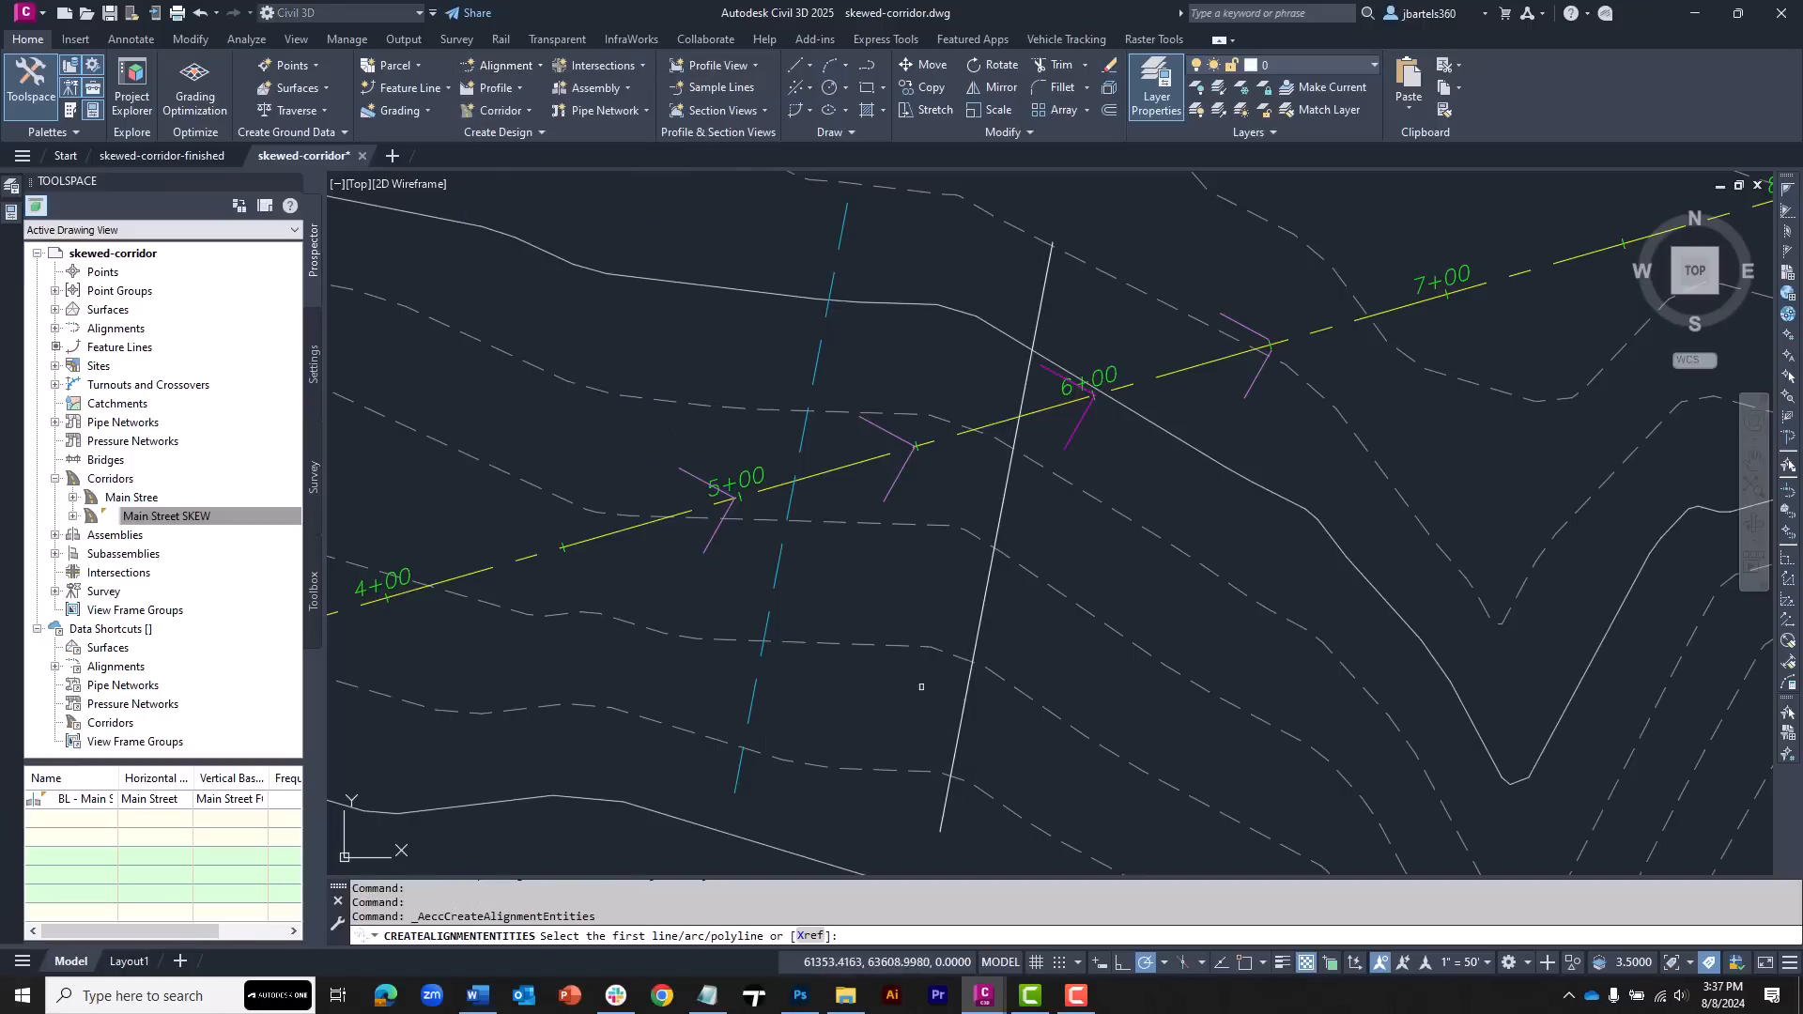
click(961, 748)
key(Return)
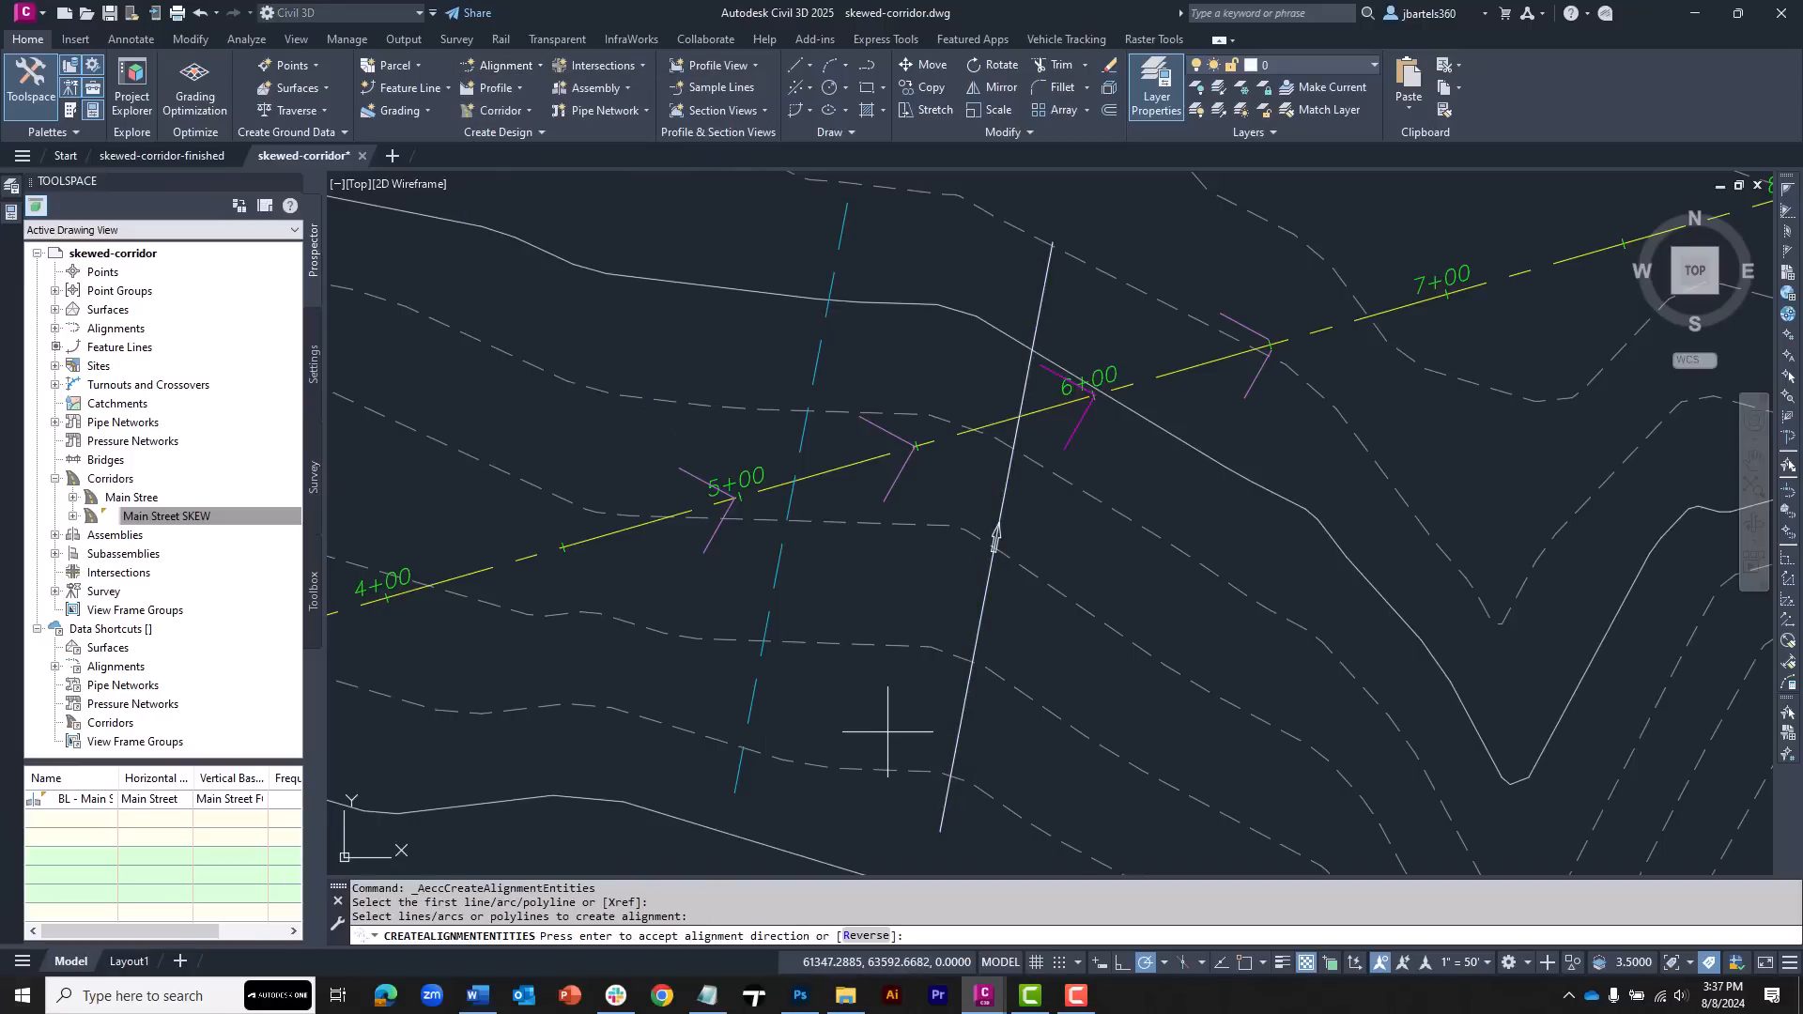
key(Return)
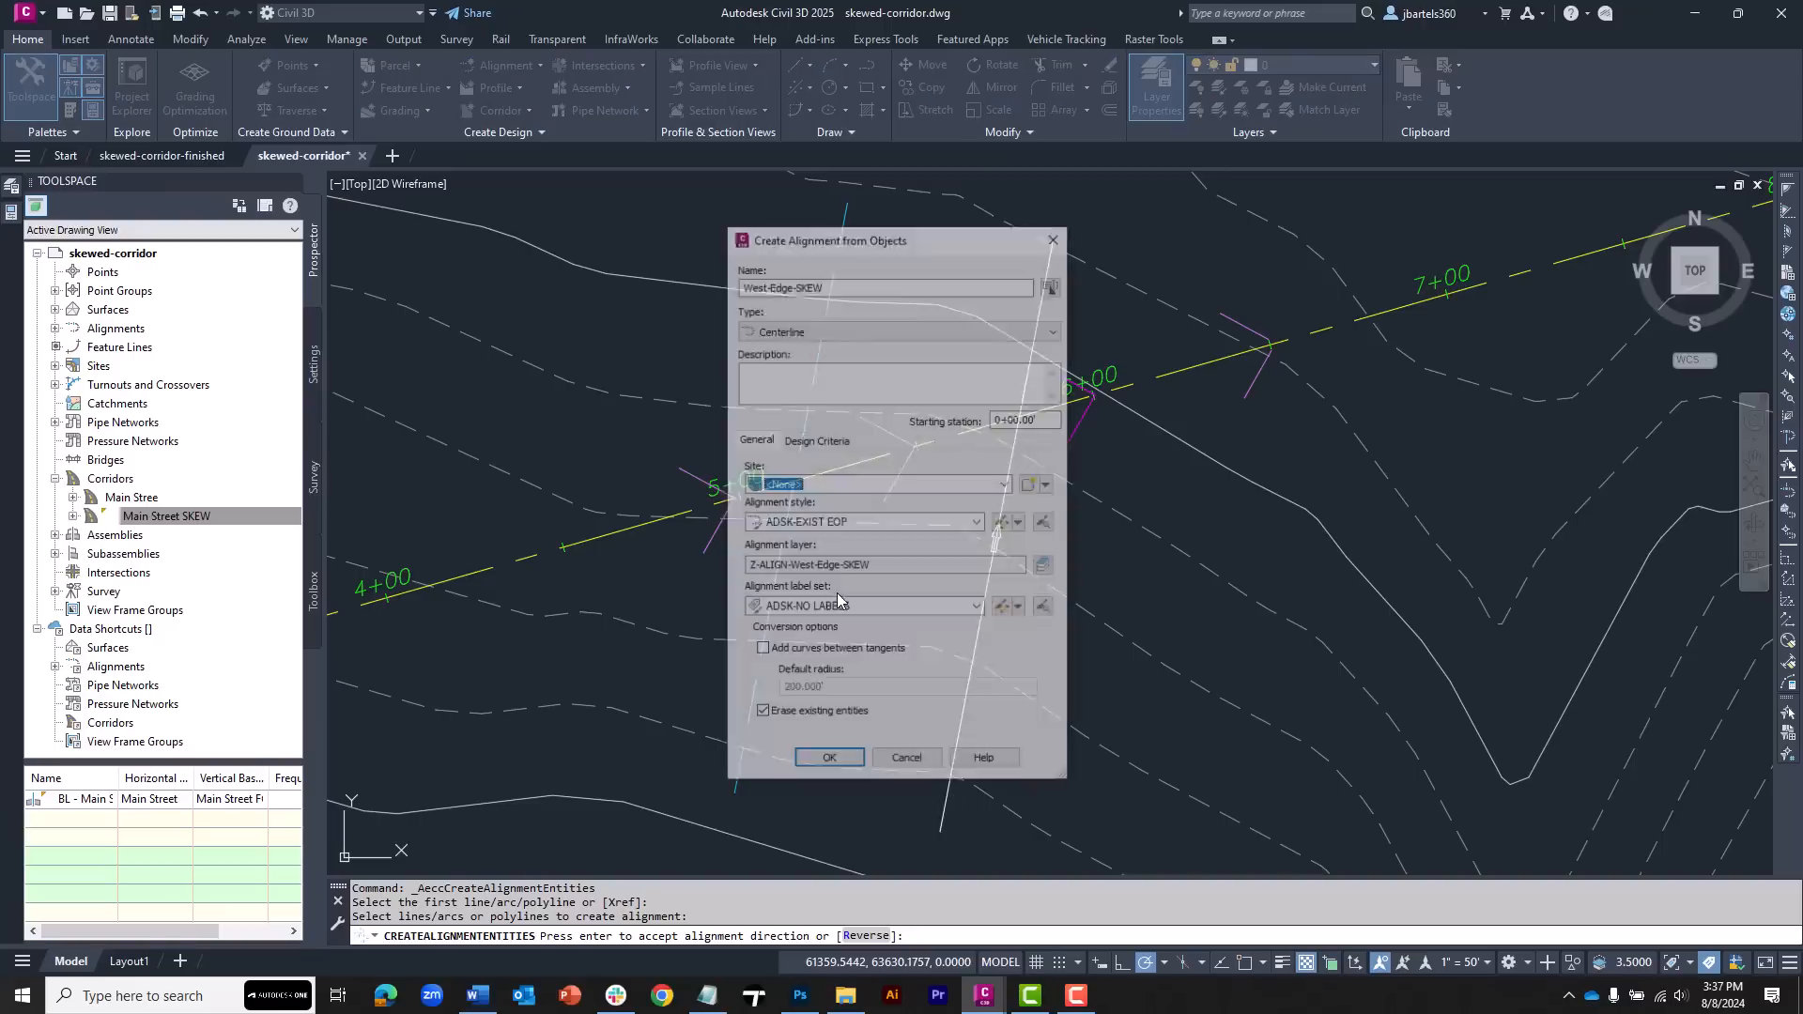
drag(825, 285, 771, 285)
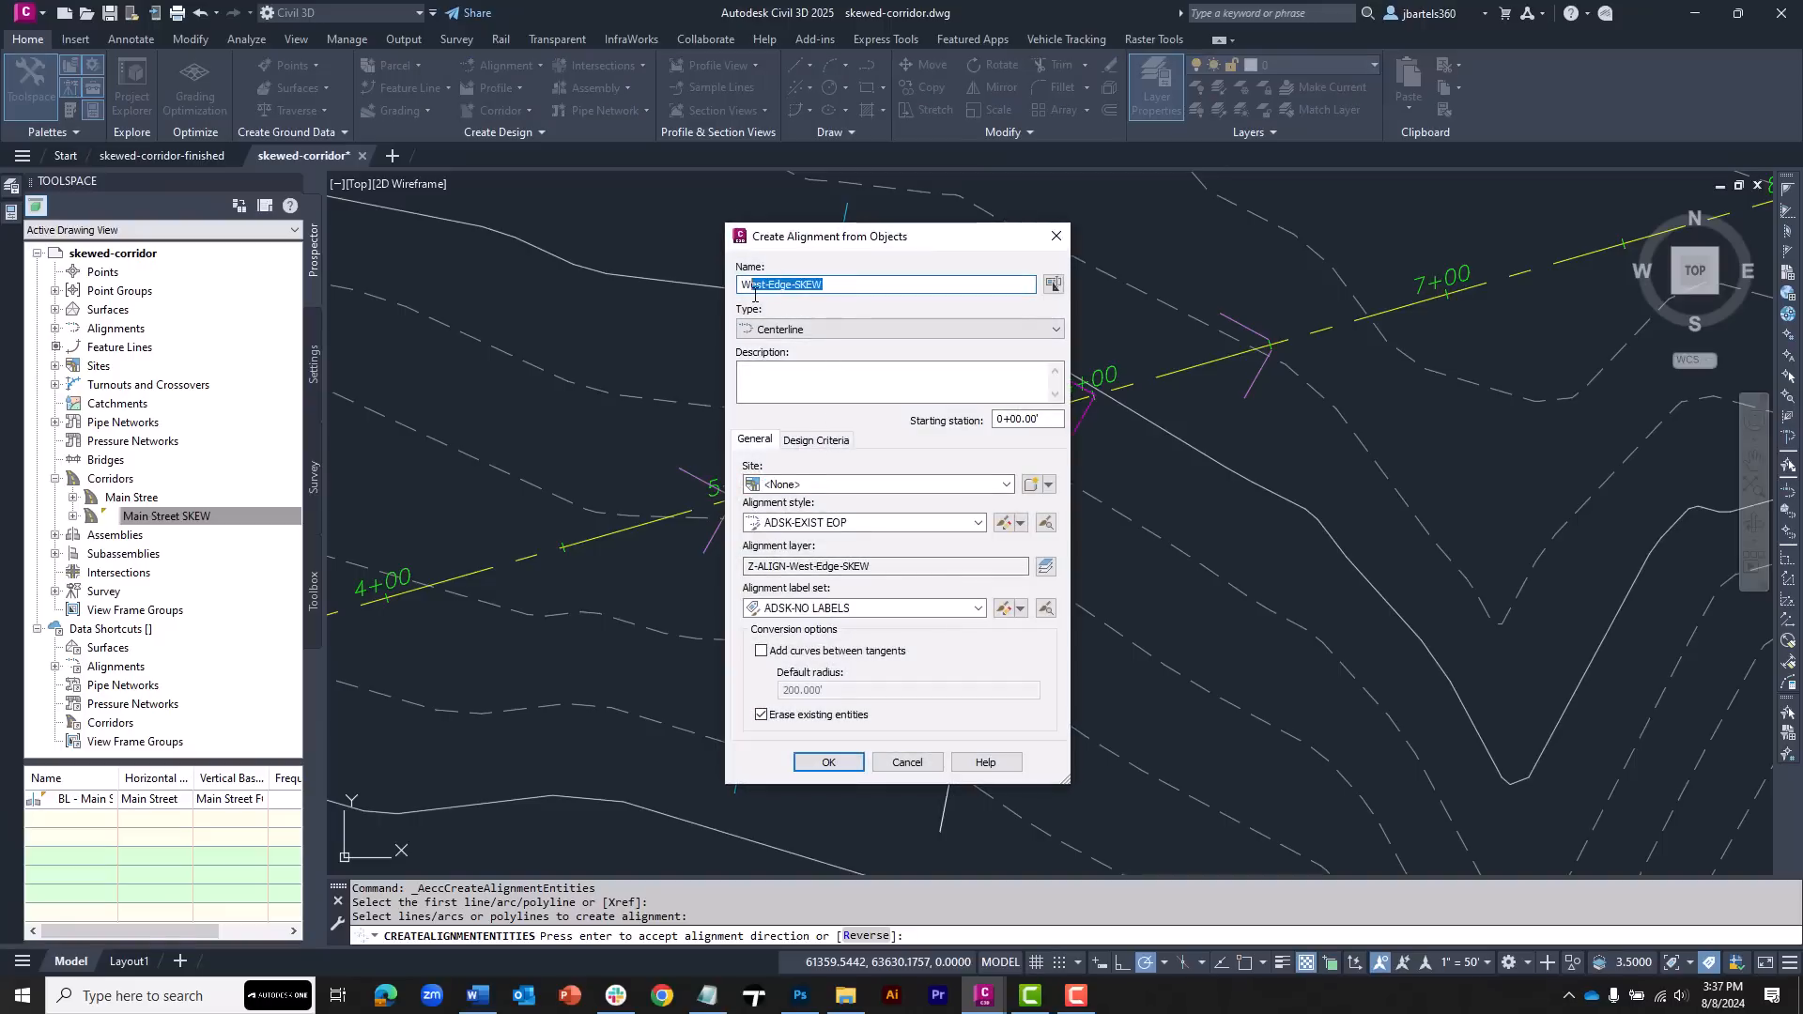
double_click(751, 284)
text(East)
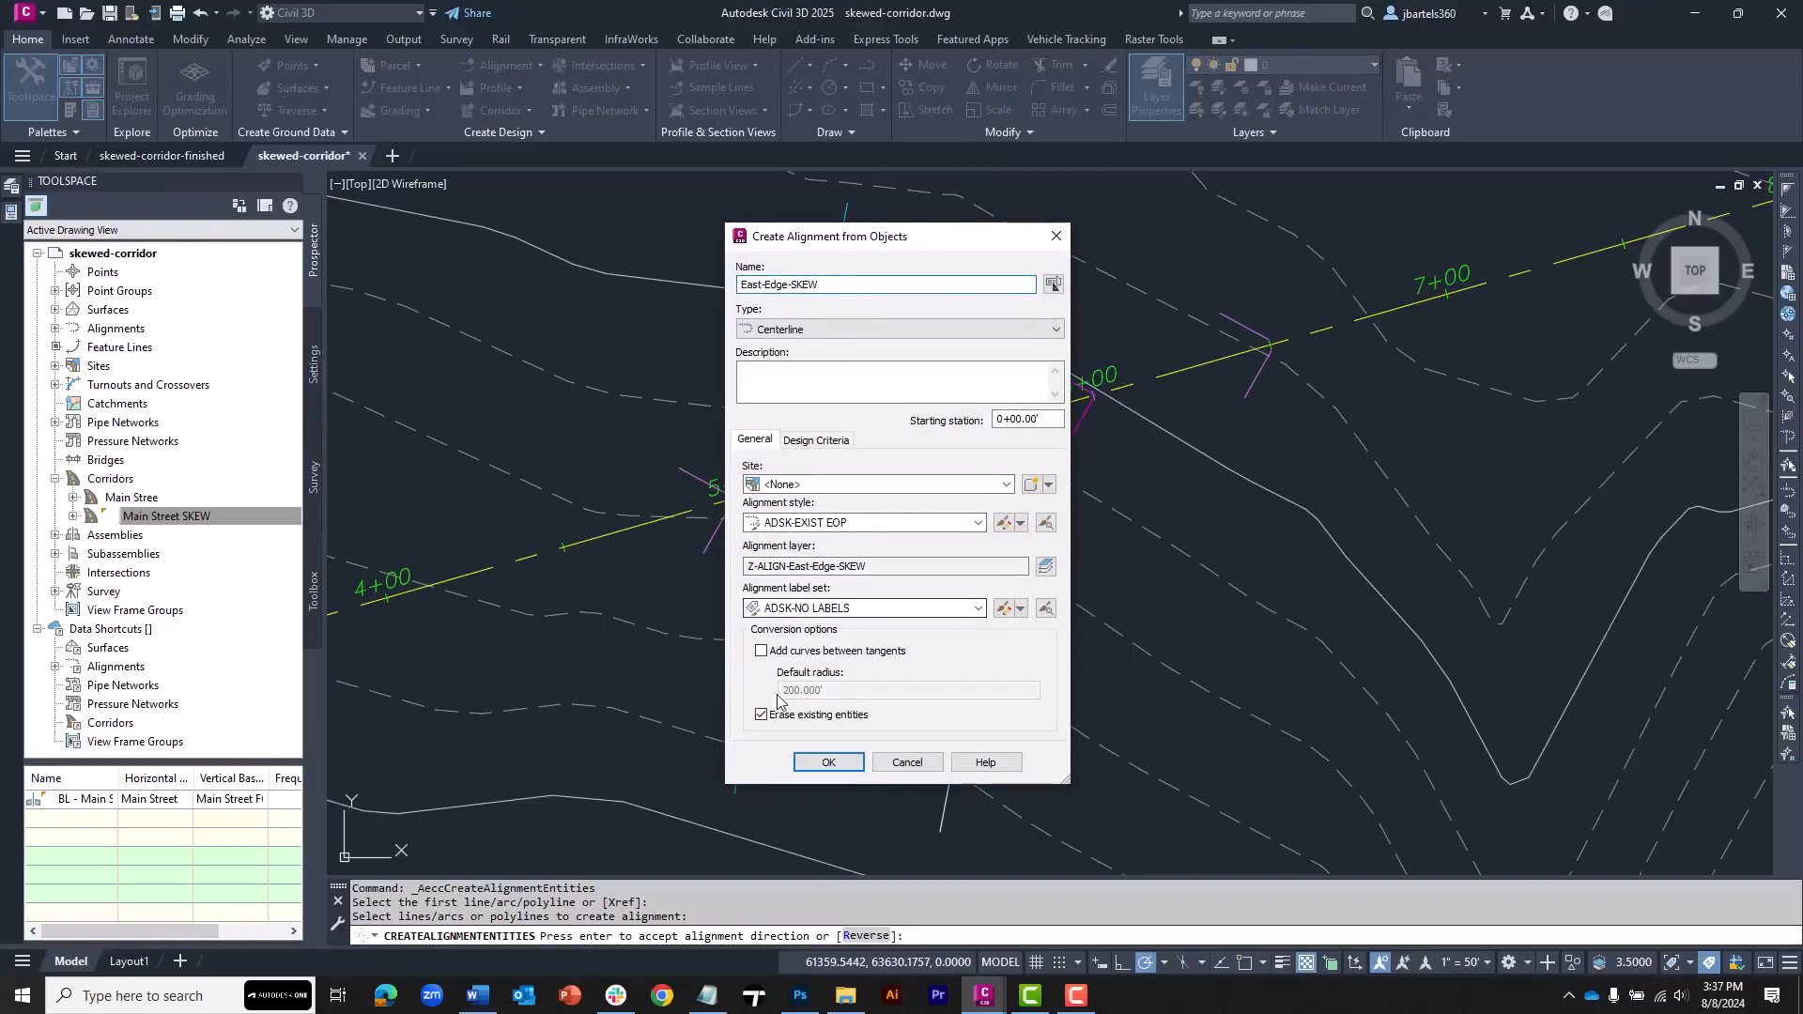
click(826, 762)
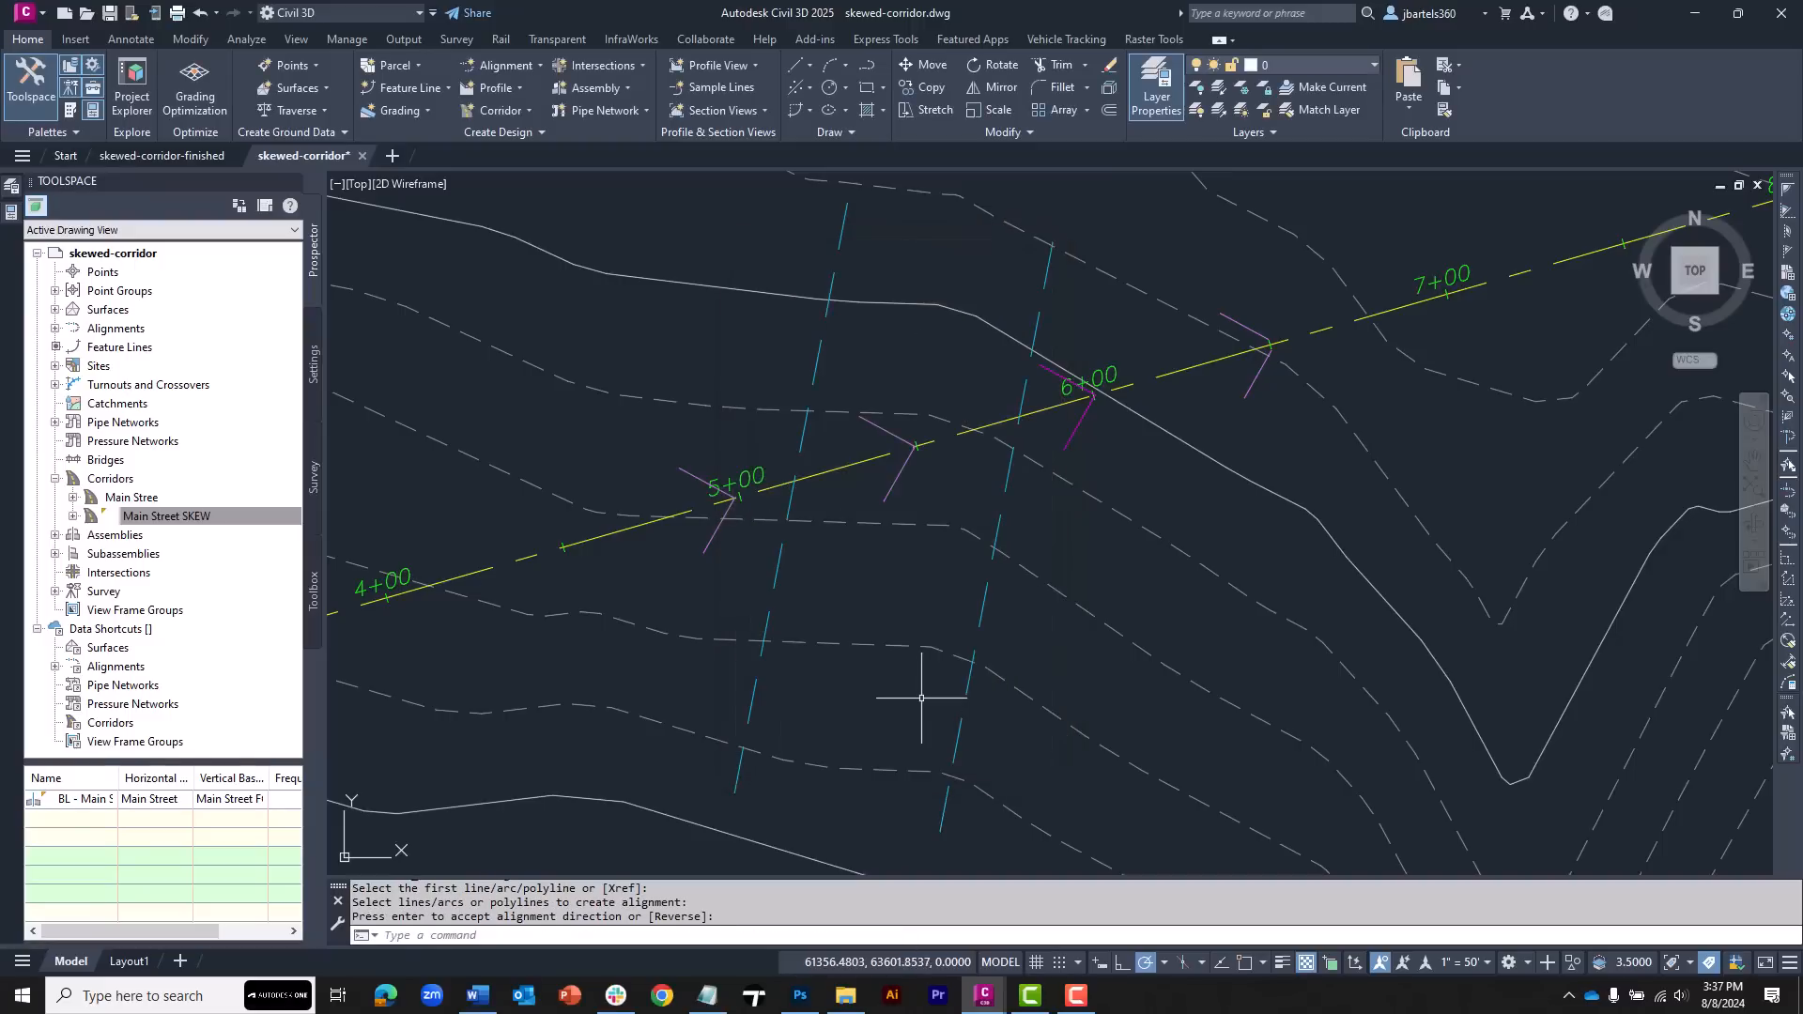
Create a surface profile of West-Edge-SKEW from Main Street SKEW TOP and draw it in a new profile view above the plan
middle_drag(880, 583, 815, 608)
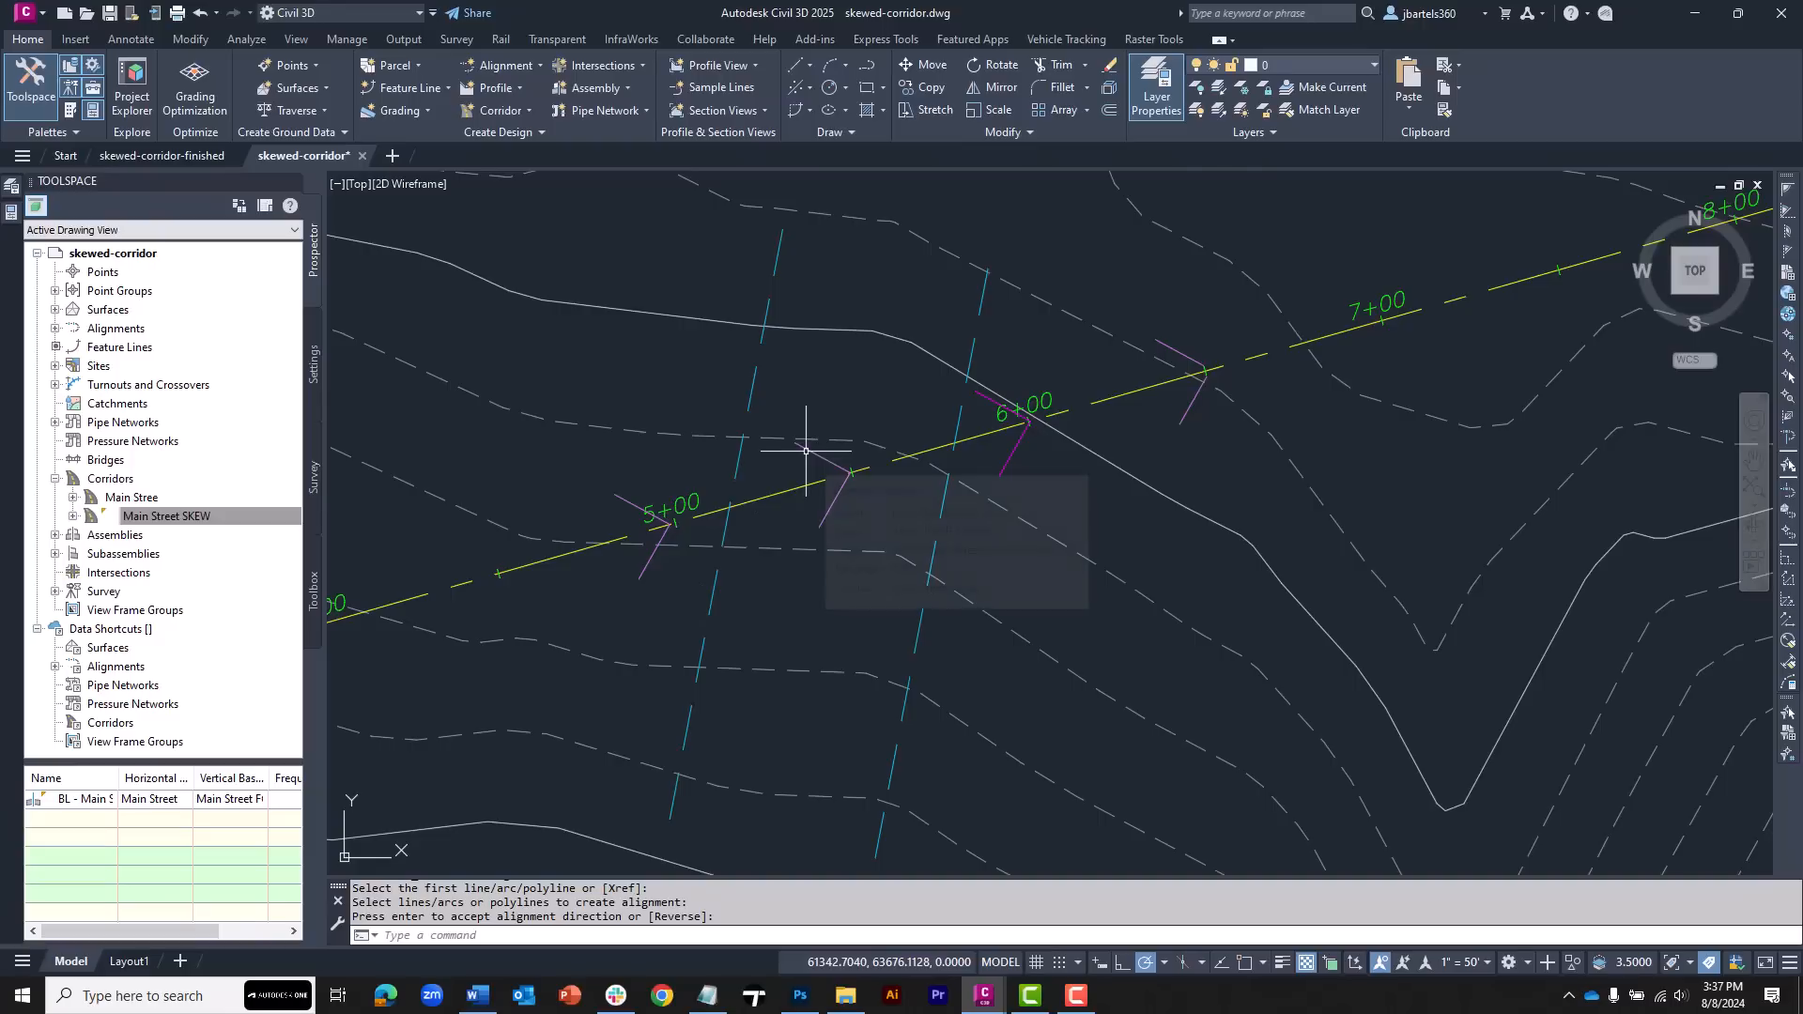
click(710, 603)
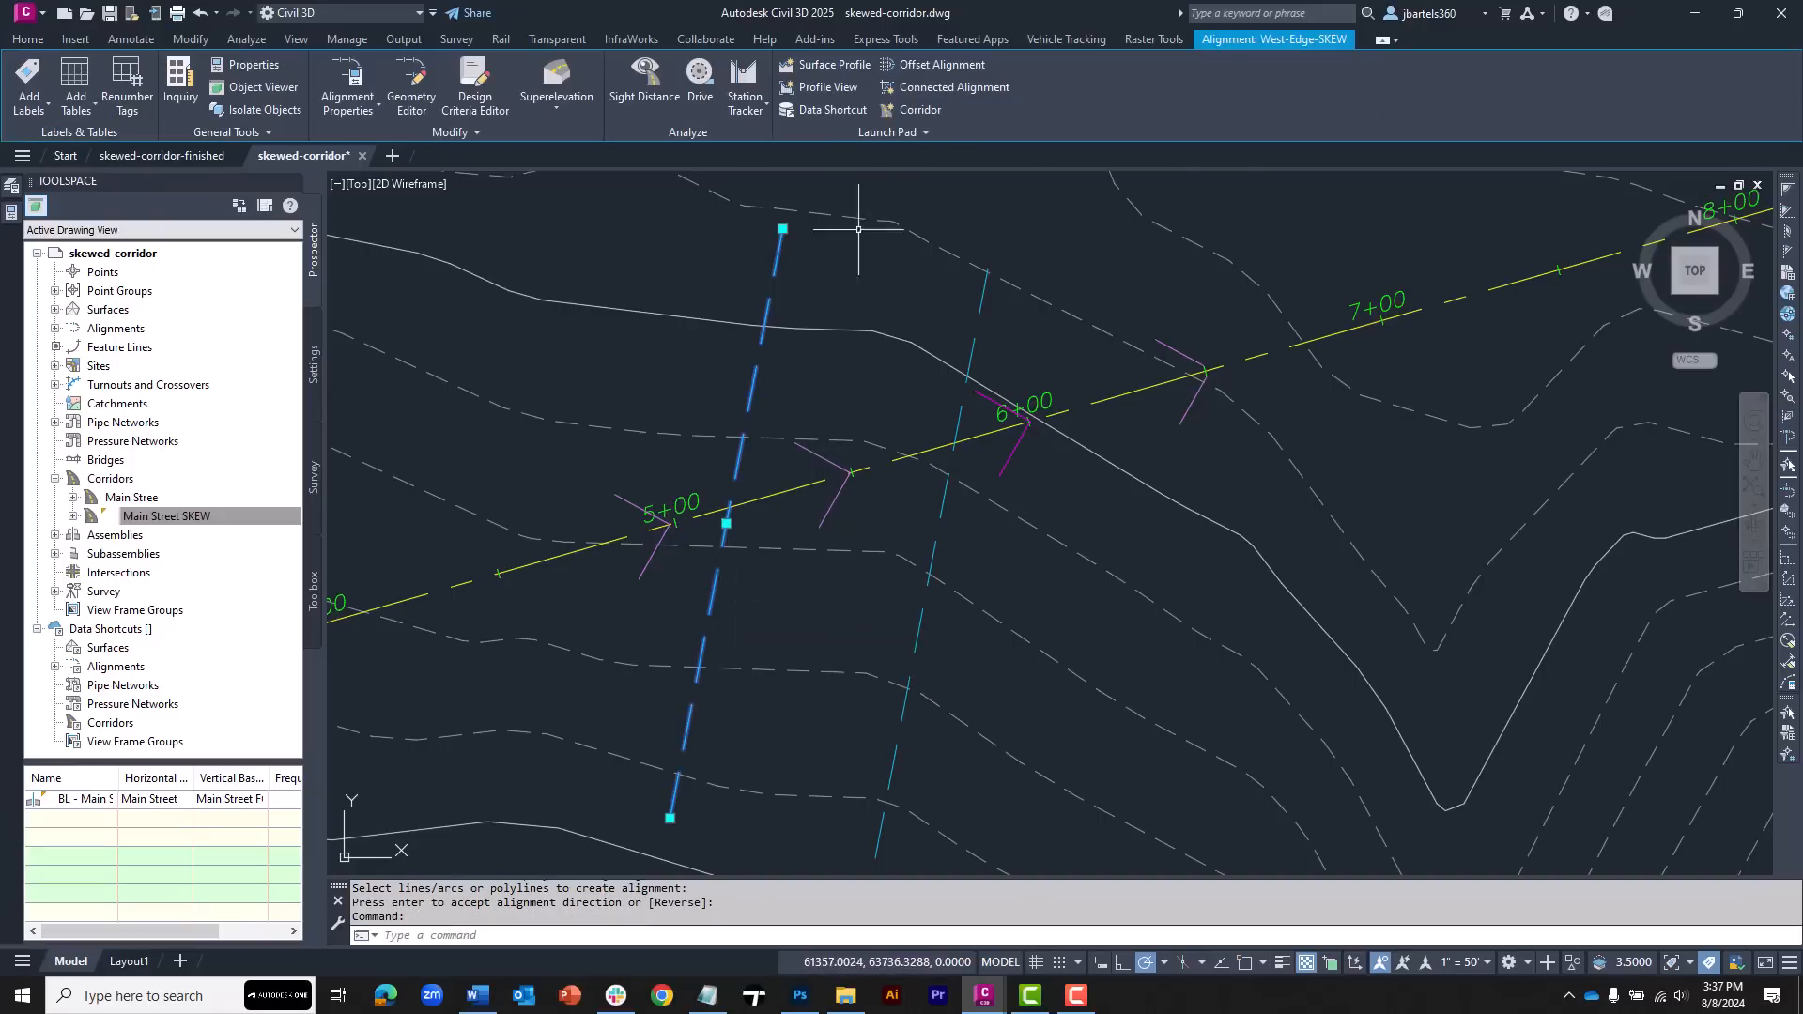
click(835, 64)
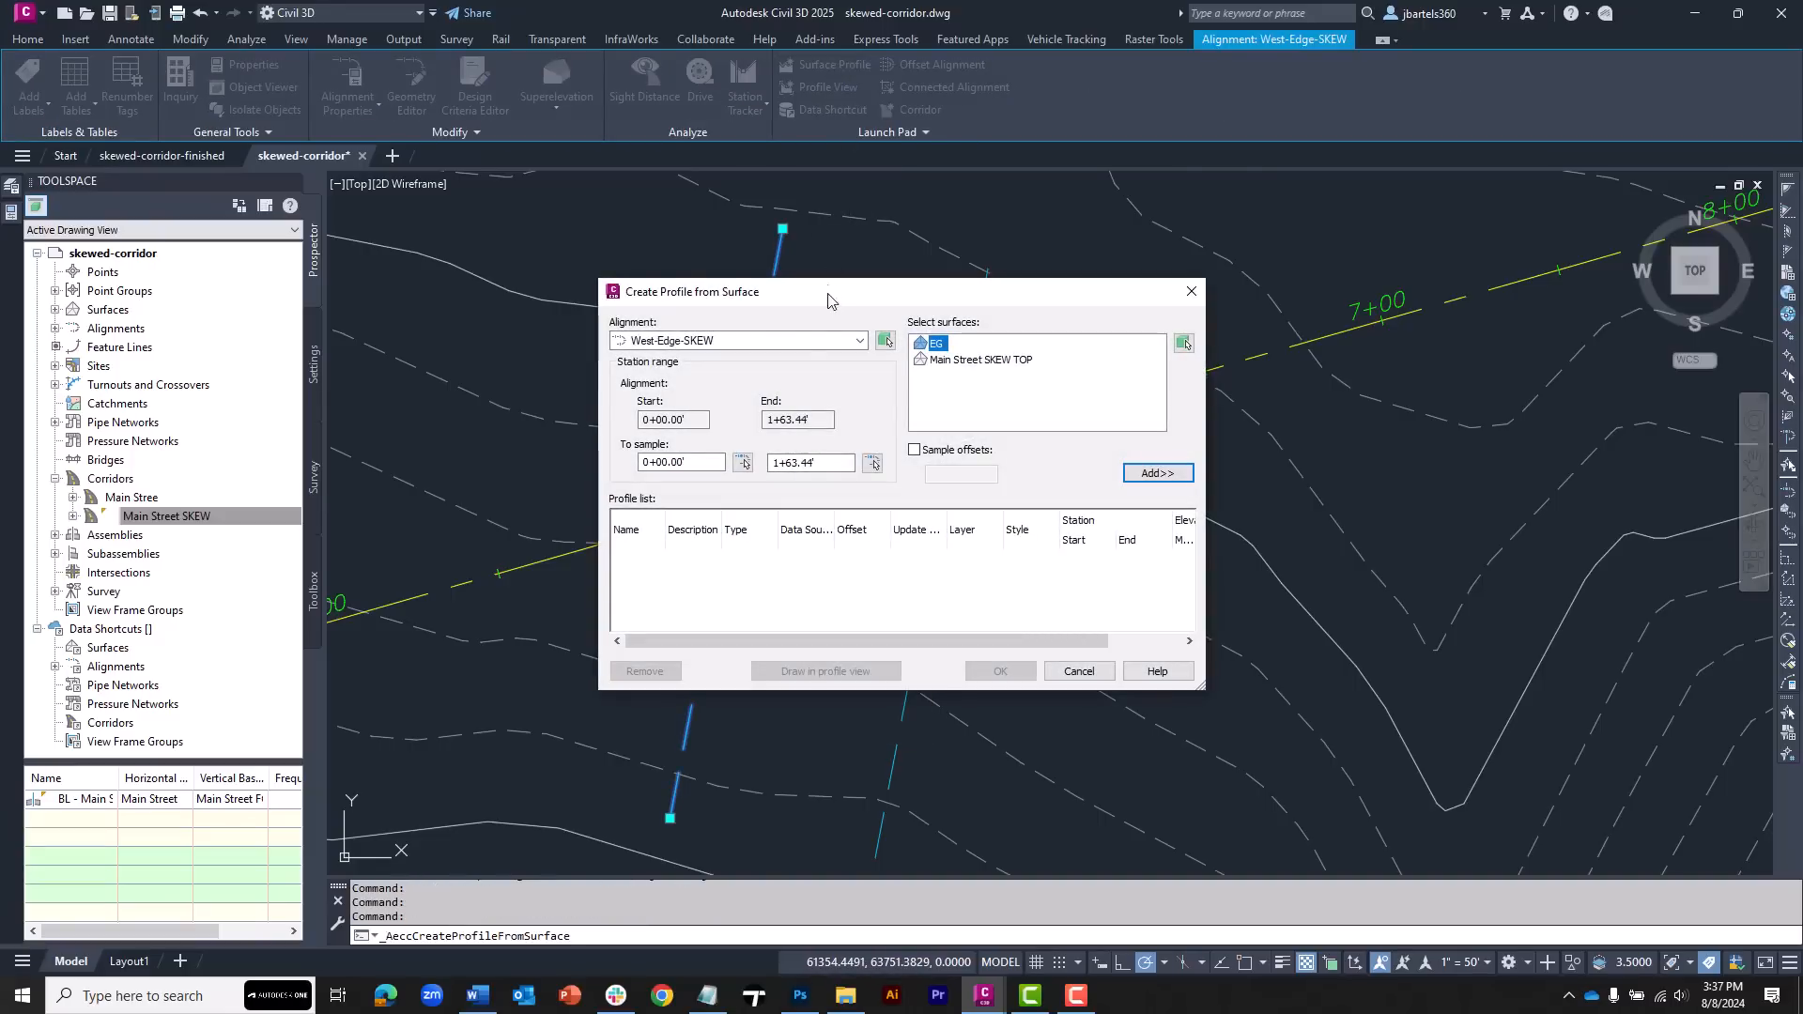
click(958, 363)
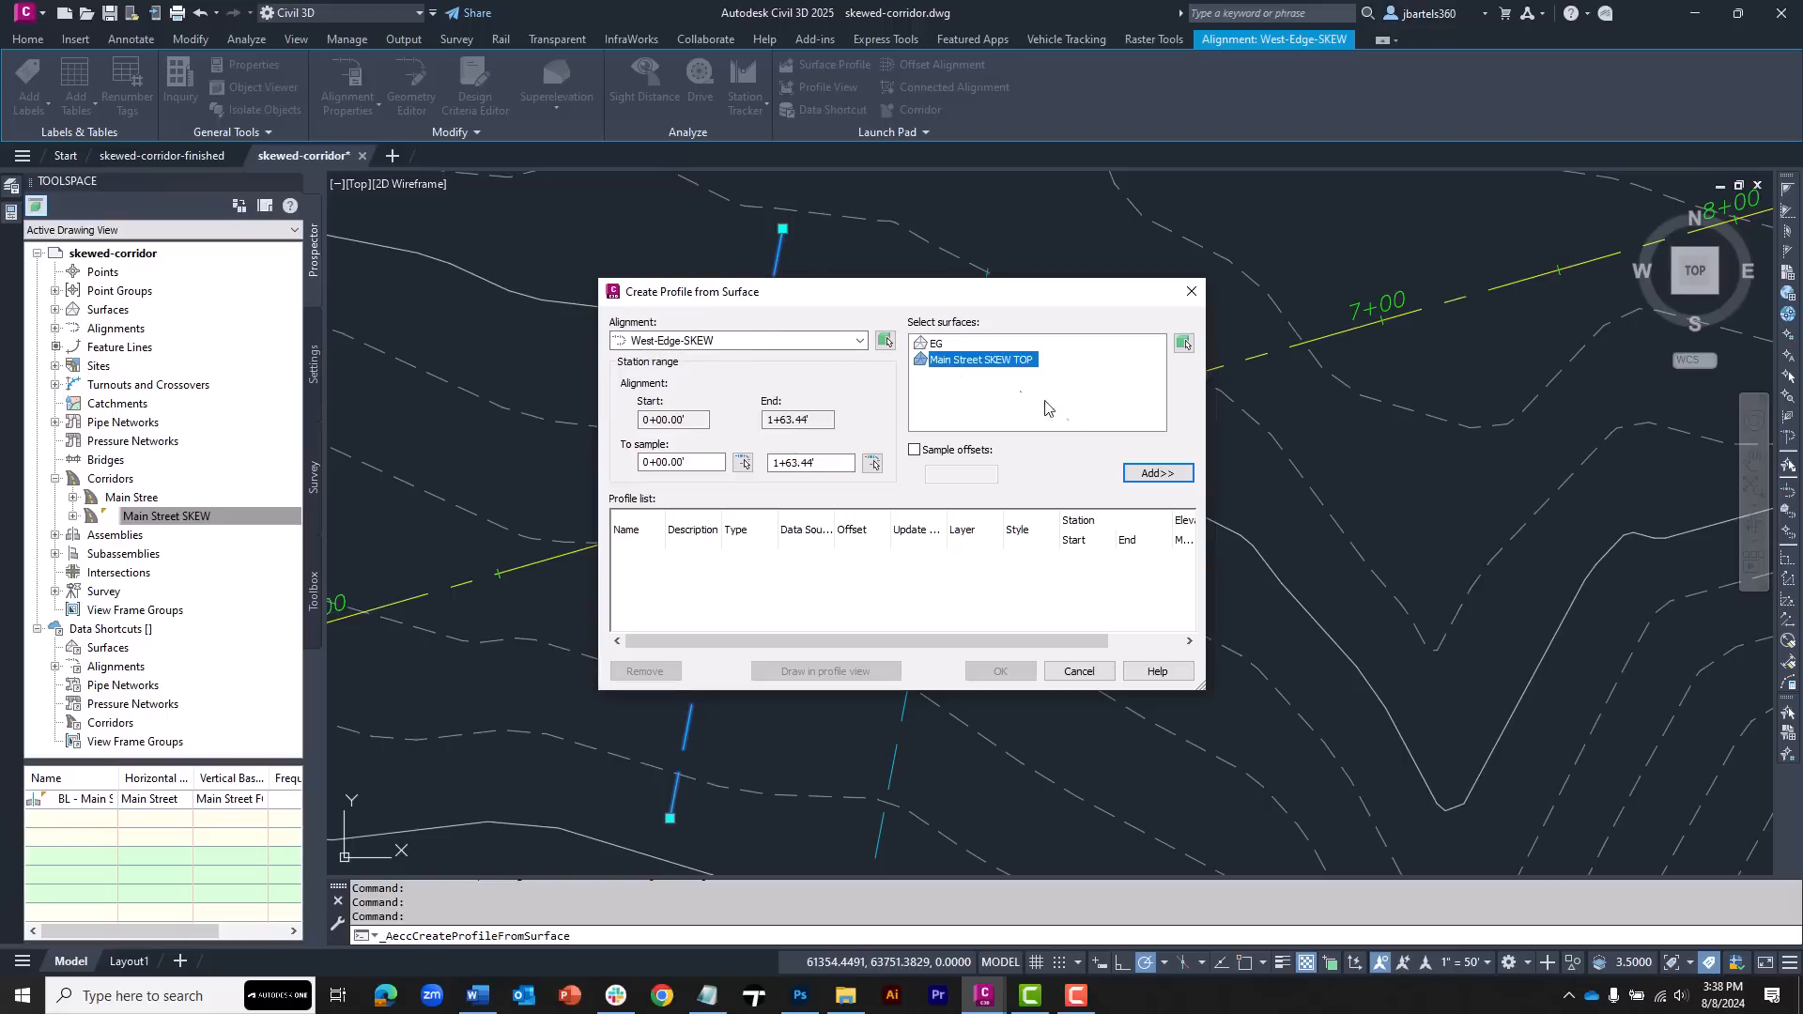
click(1142, 472)
click(849, 672)
click(1033, 724)
scroll(834, 540, down, 4)
middle_drag(854, 398, 873, 761)
click(776, 357)
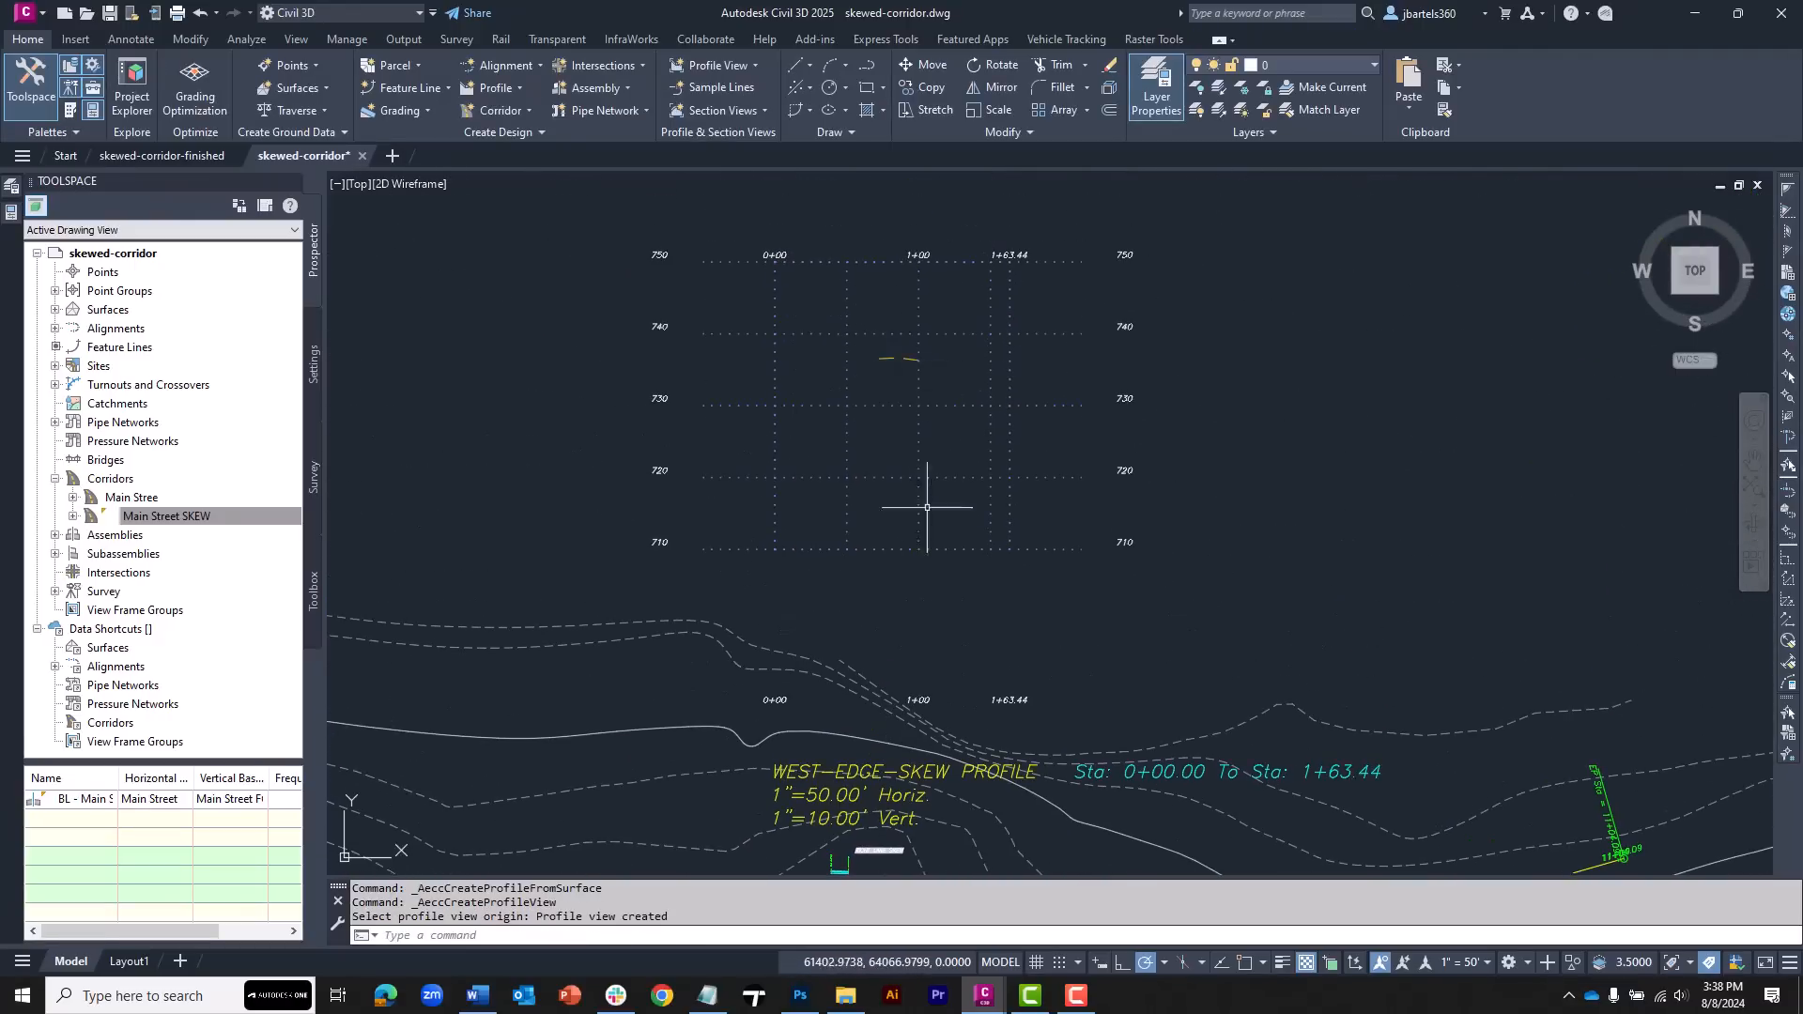
Create a surface profile of East-Edge-SKEW from Main Street SKEW TOP and place its profile view beside the west one
scroll(1016, 659, down, 4)
scroll(1016, 659, up, 6)
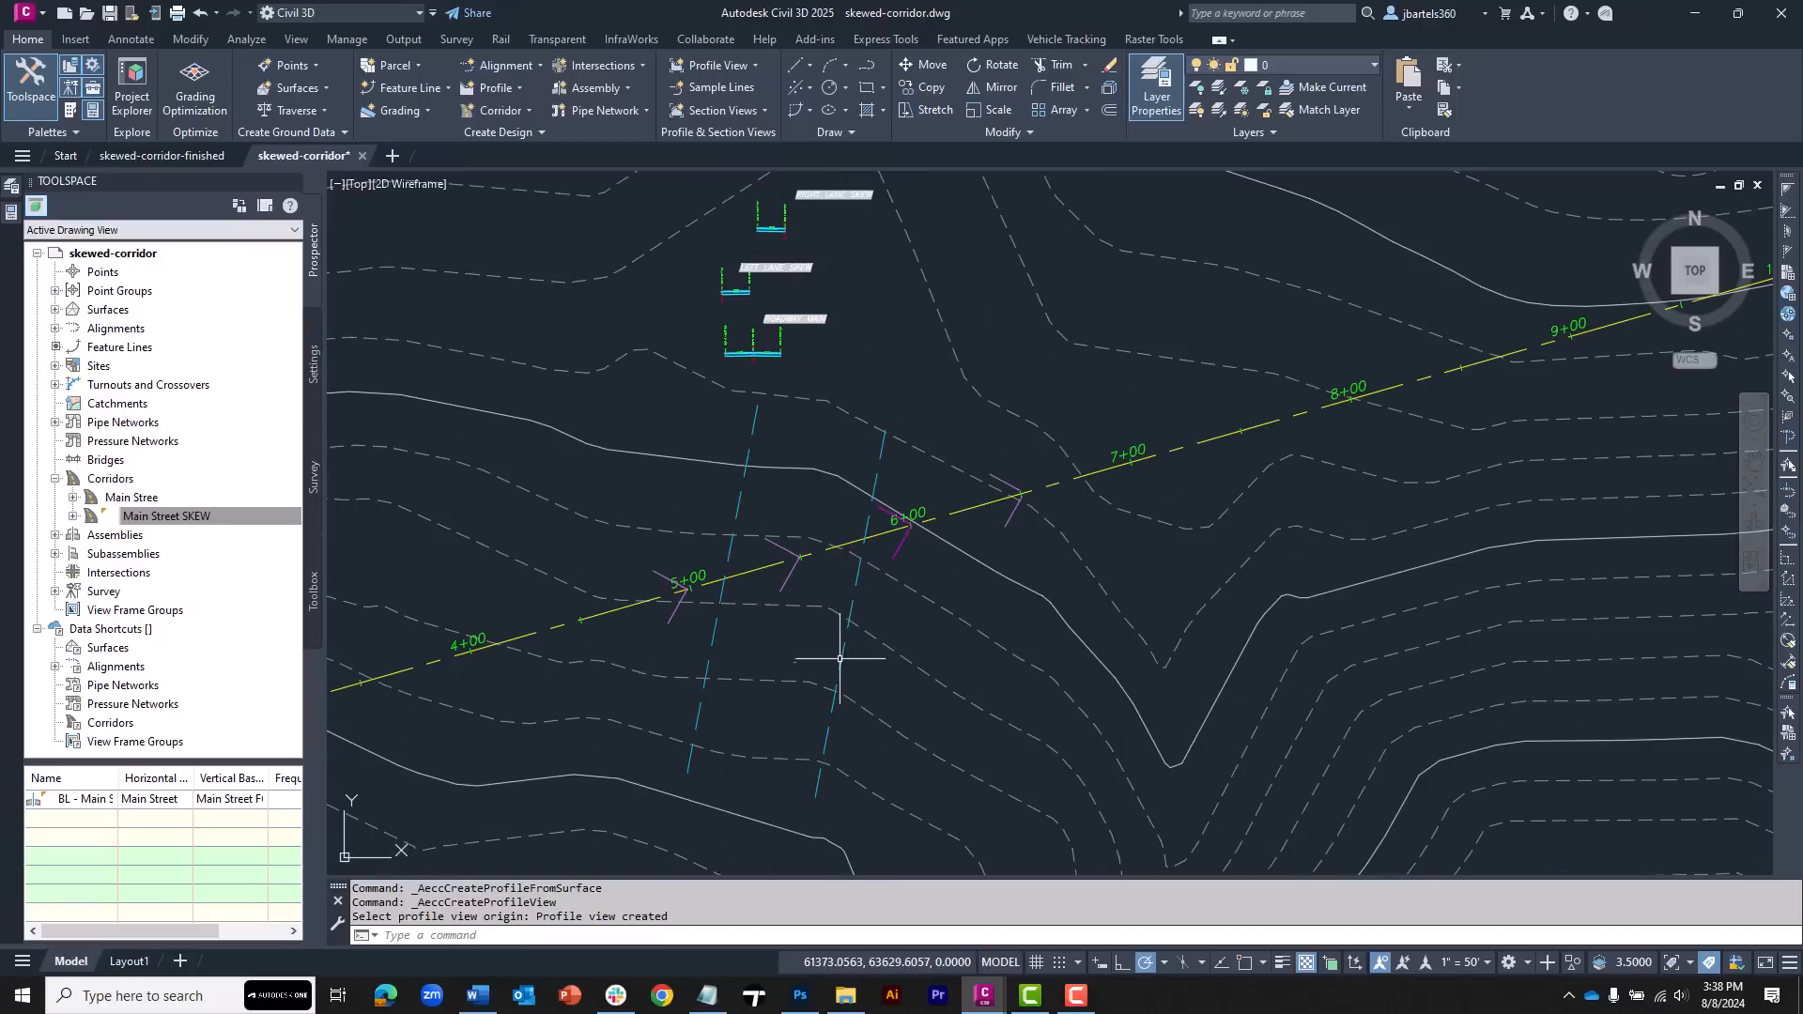
click(838, 664)
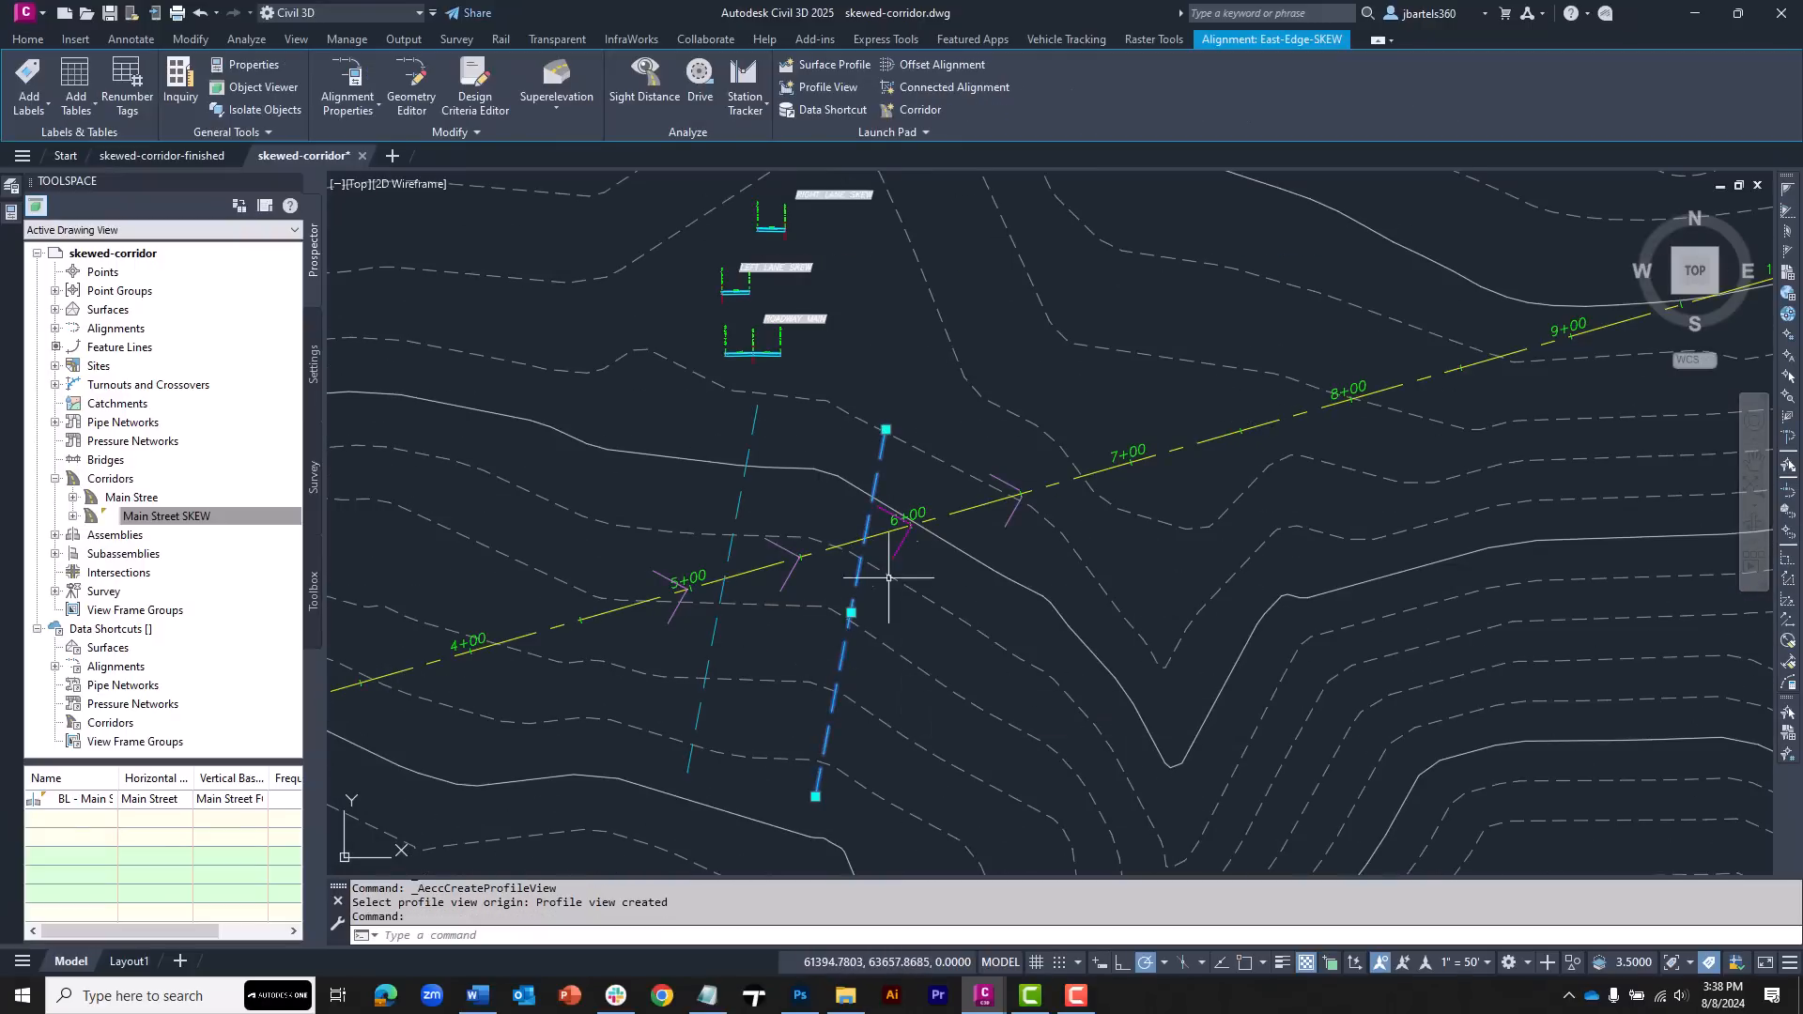
click(832, 63)
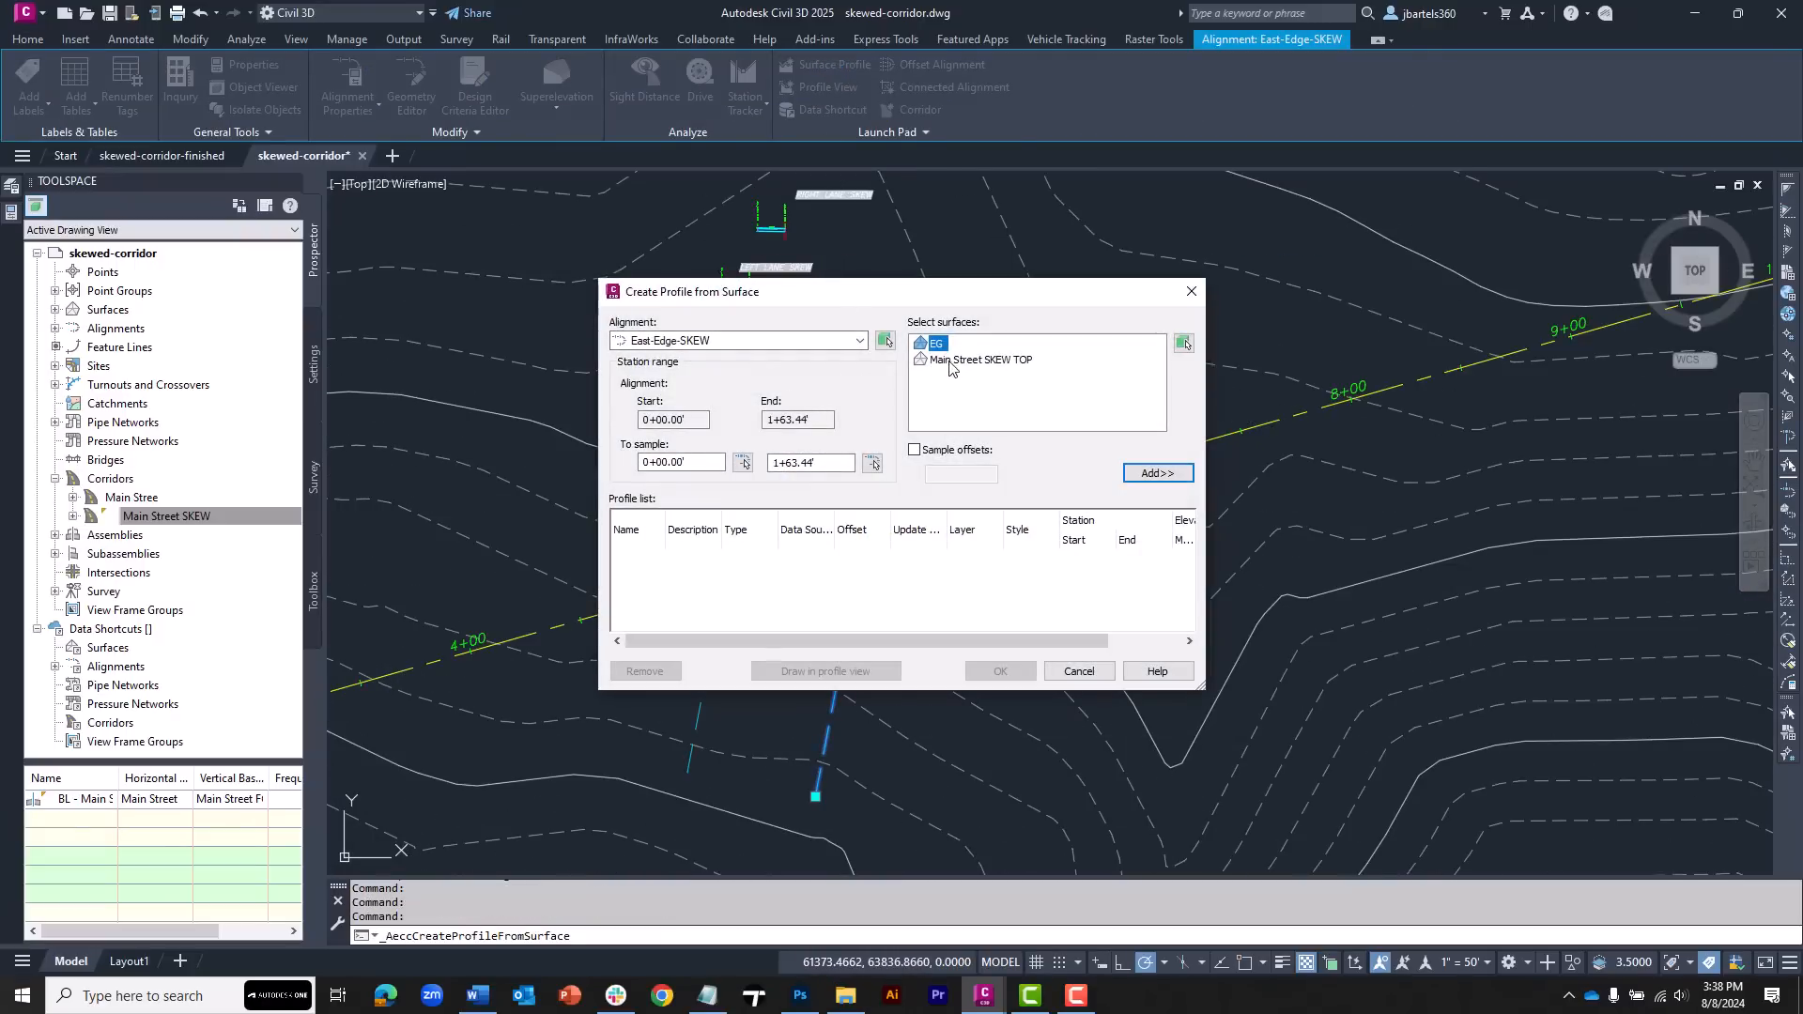
click(997, 362)
click(1157, 473)
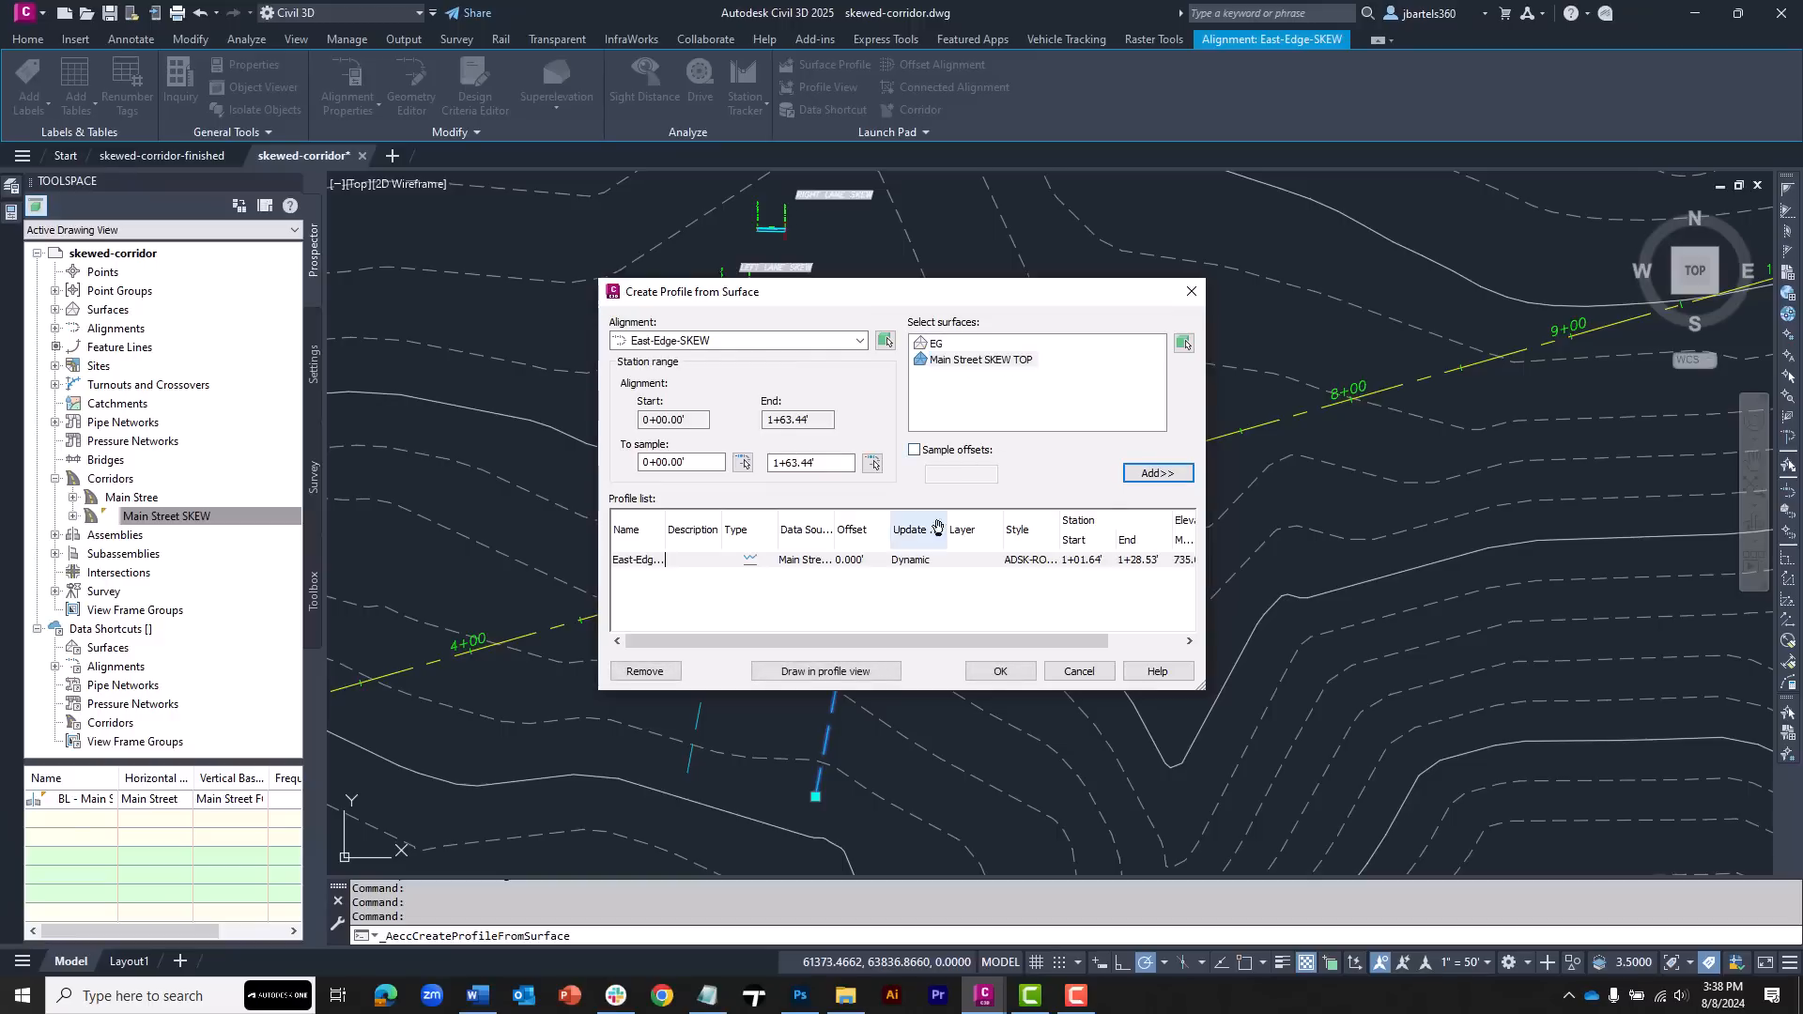
click(888, 673)
click(996, 721)
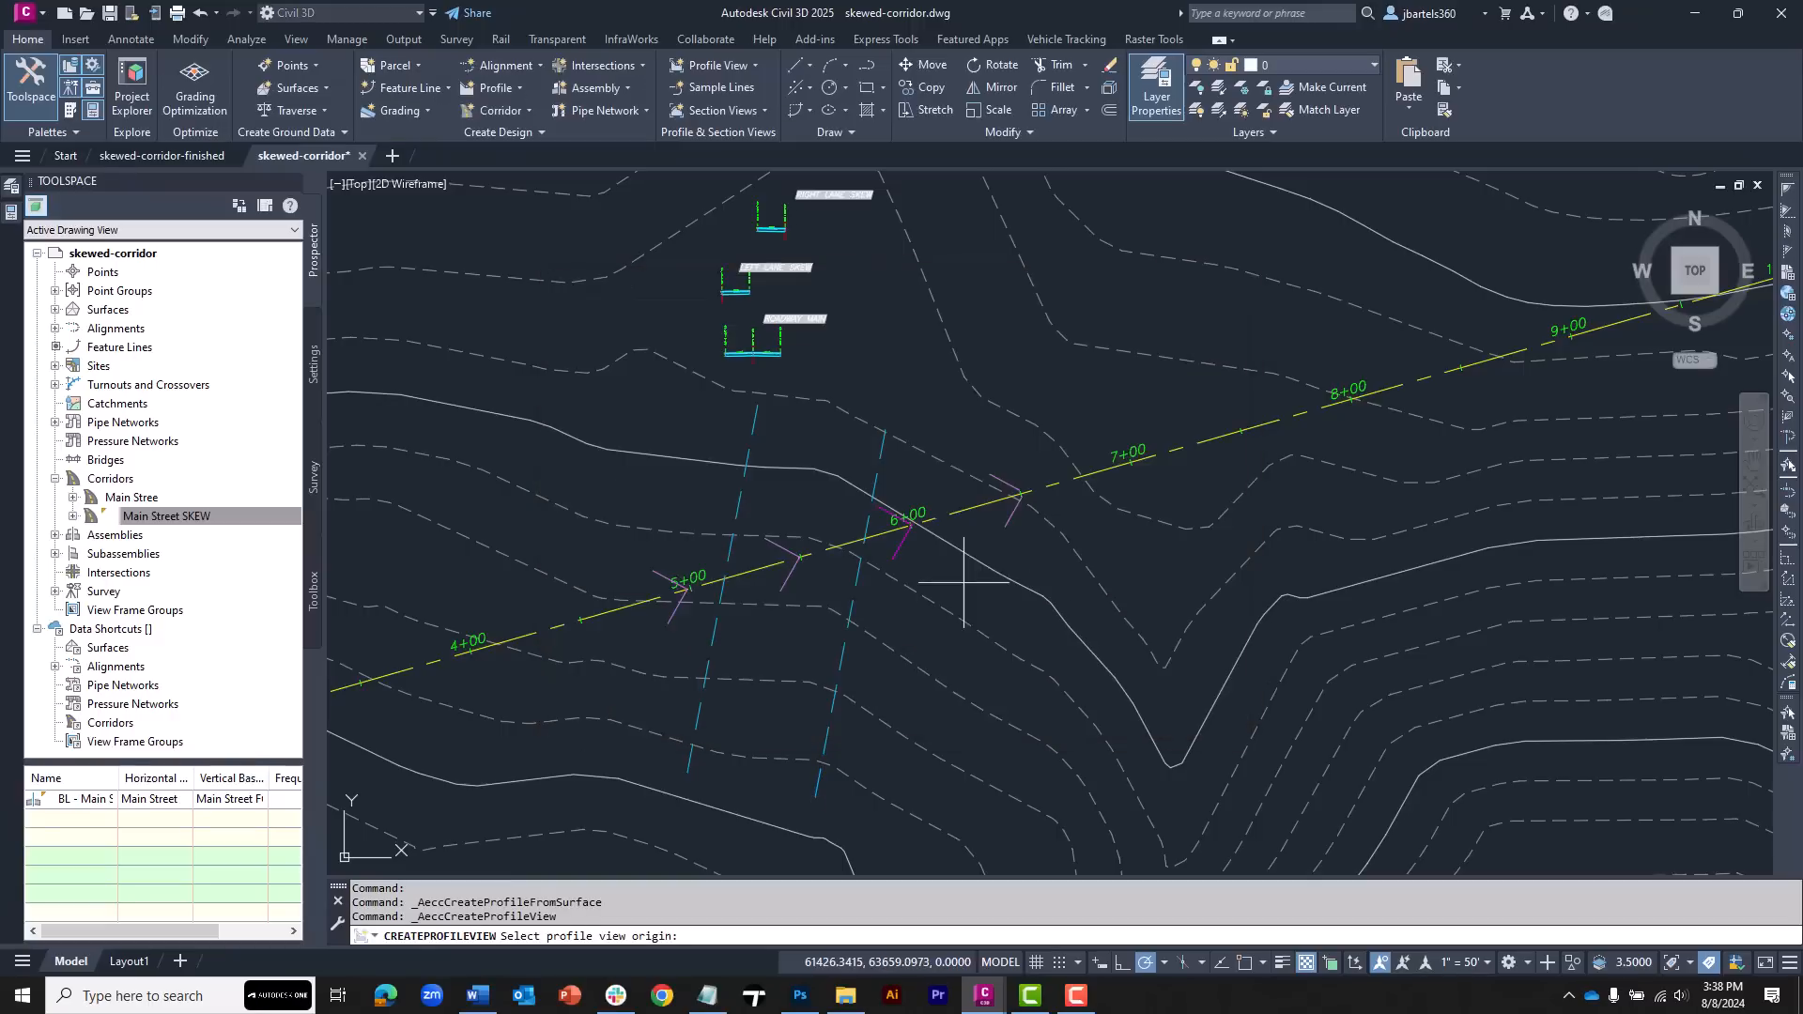
scroll(930, 424, down, 4)
middle_drag(988, 345, 835, 584)
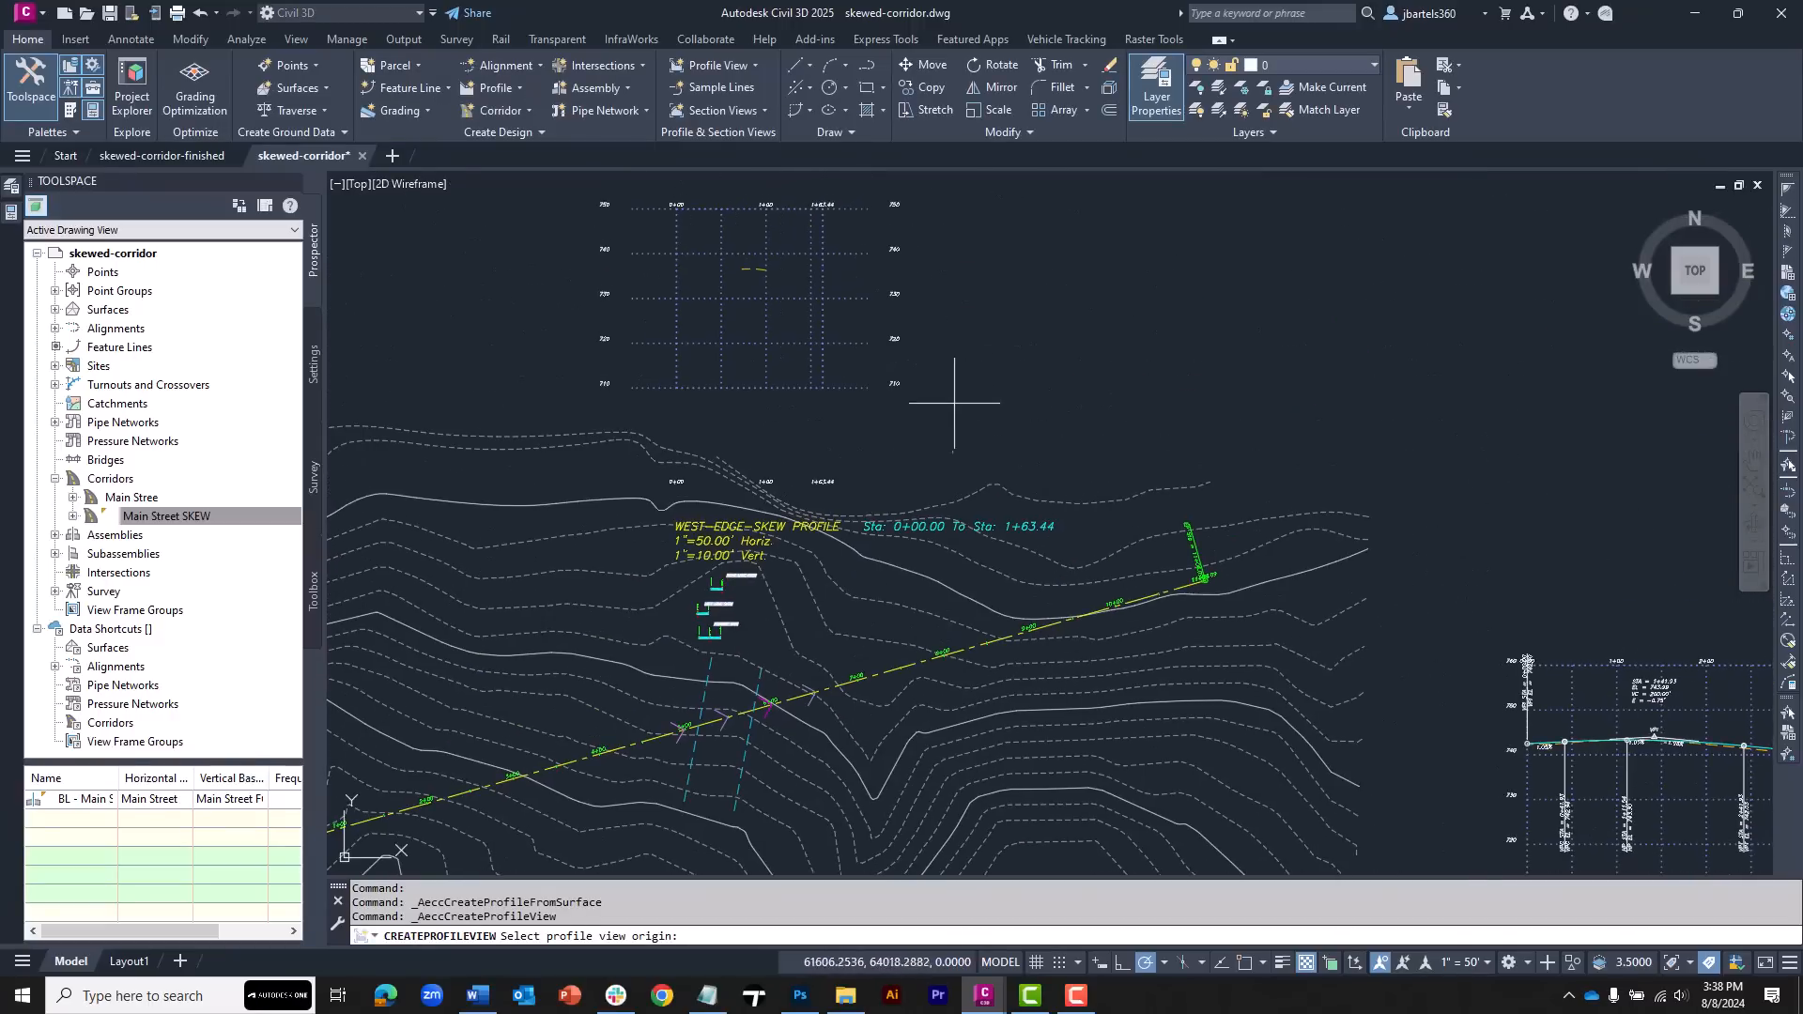
click(921, 384)
key(Escape)
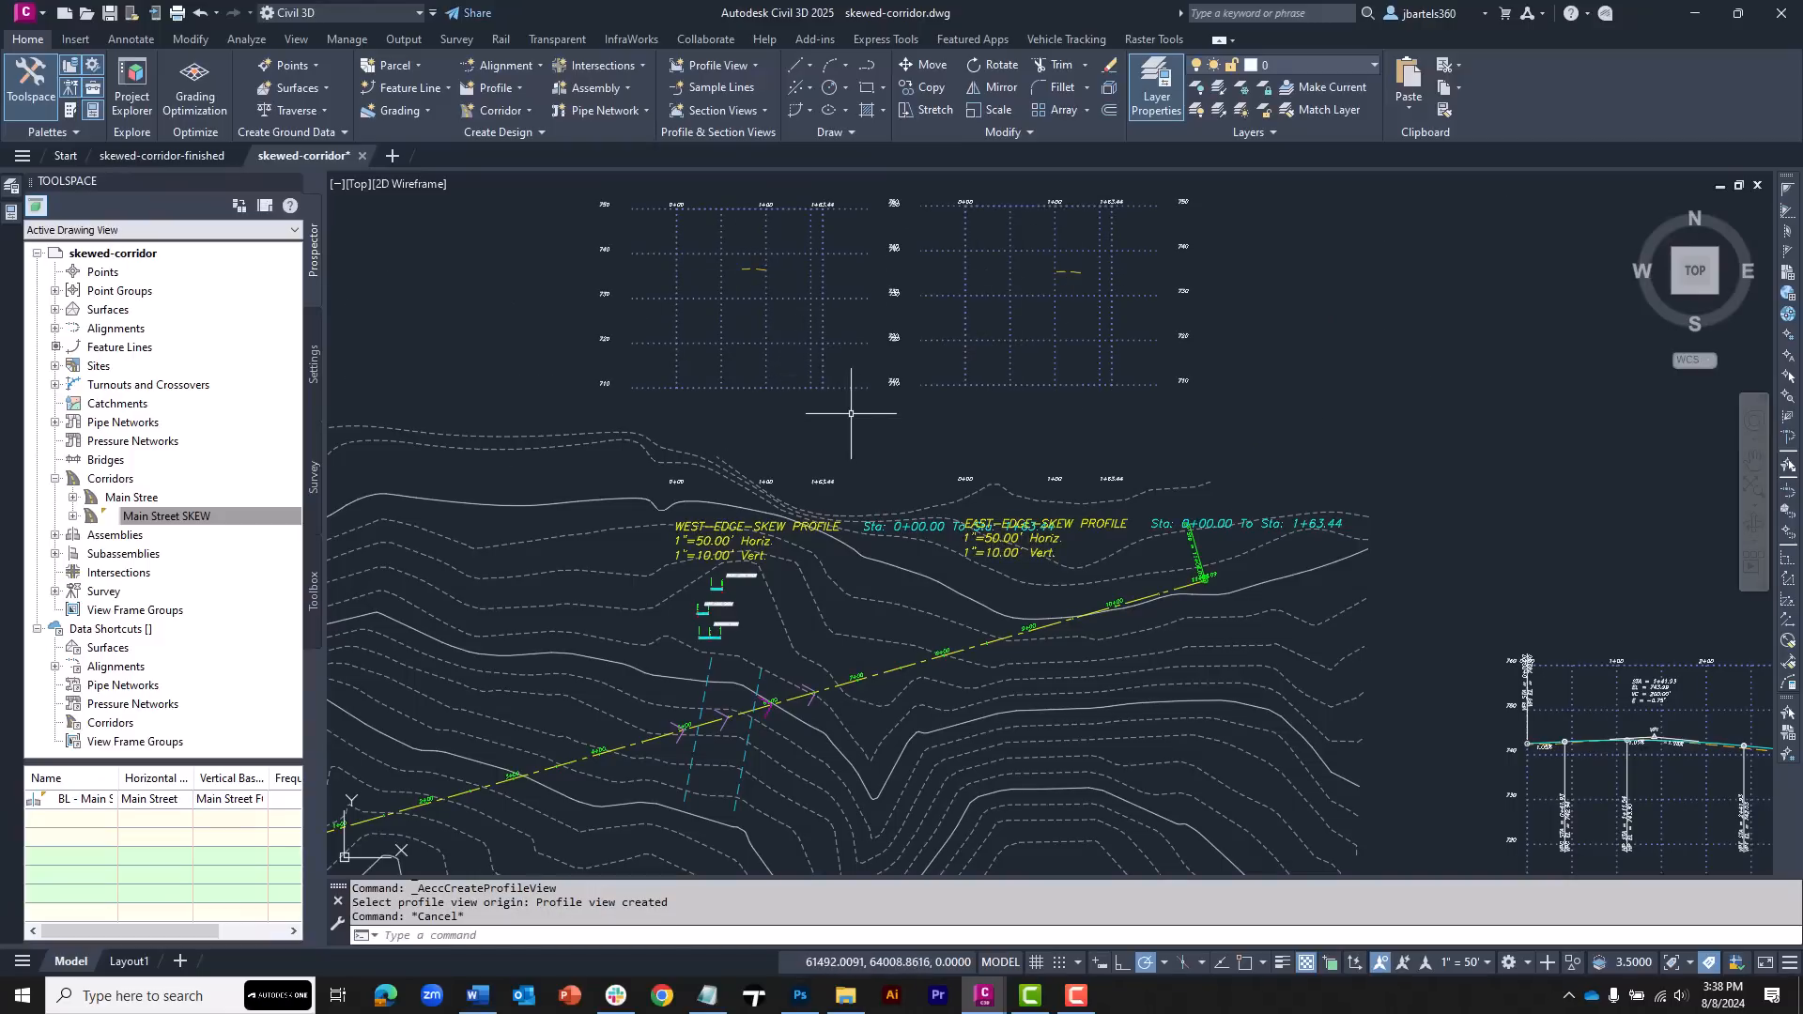
Delete both edge profile views from the drawing
click(939, 414)
key(Escape)
key(Escape)
click(938, 385)
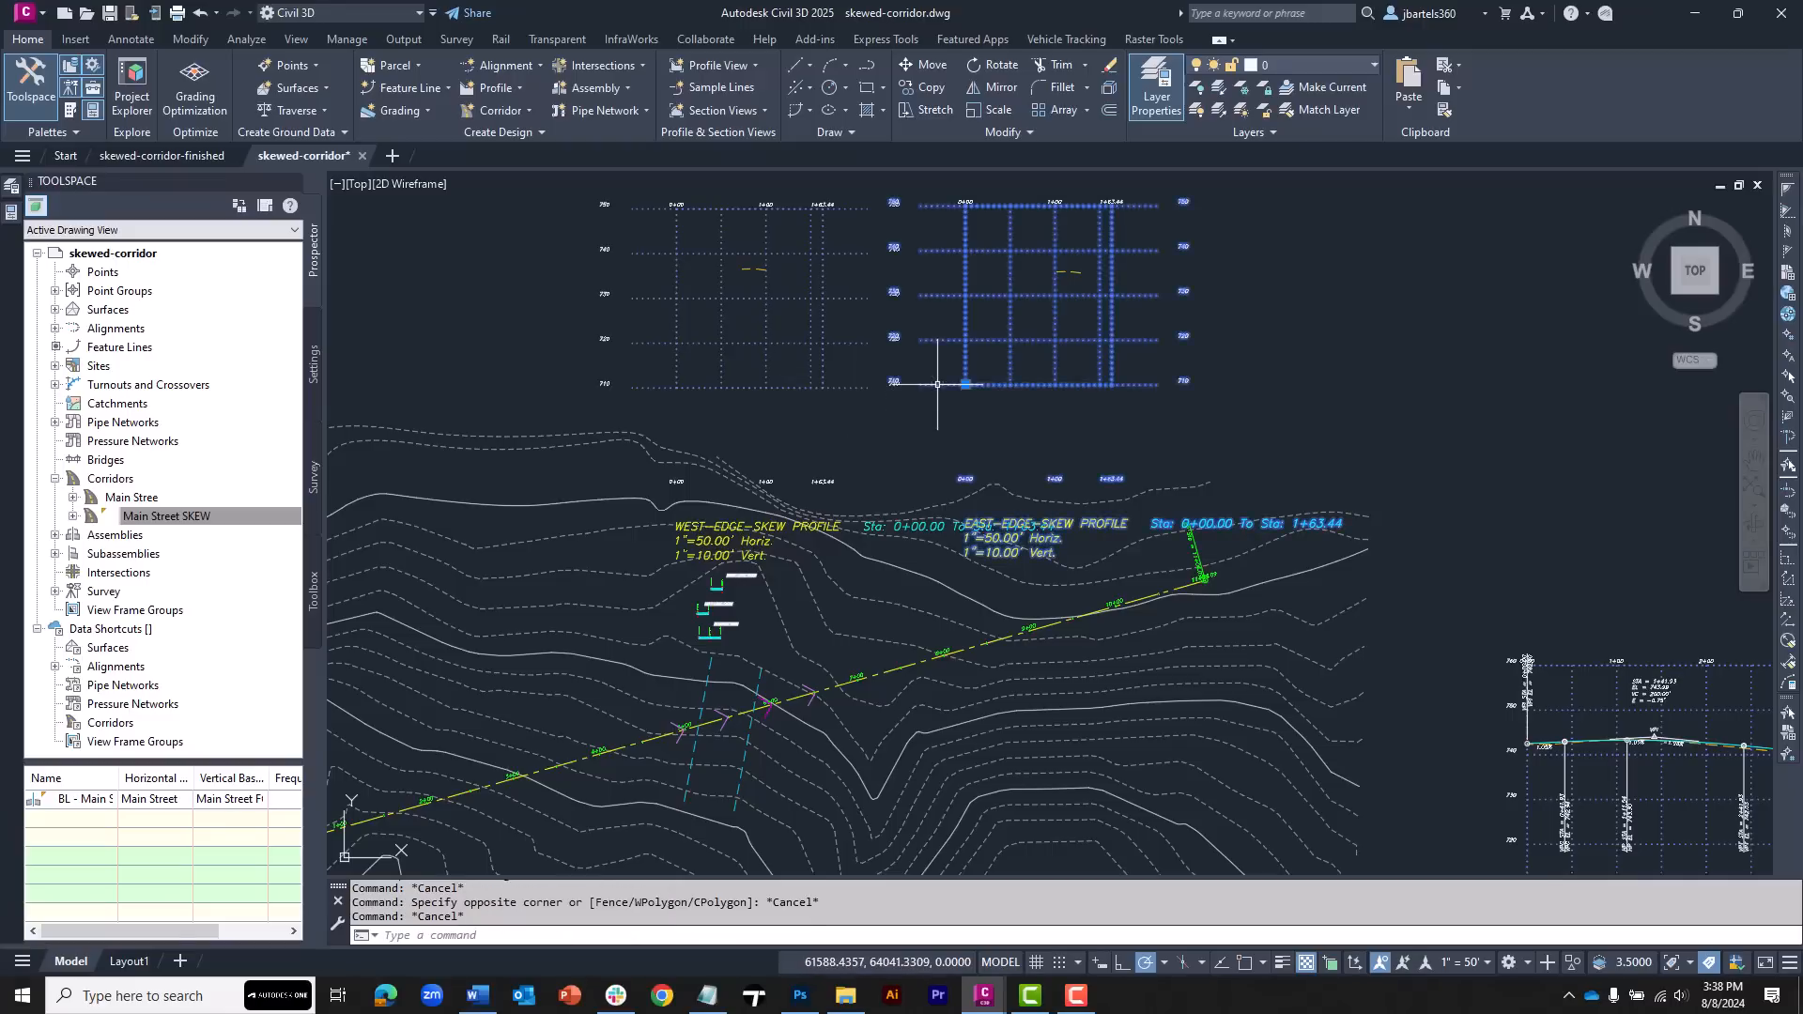
click(850, 388)
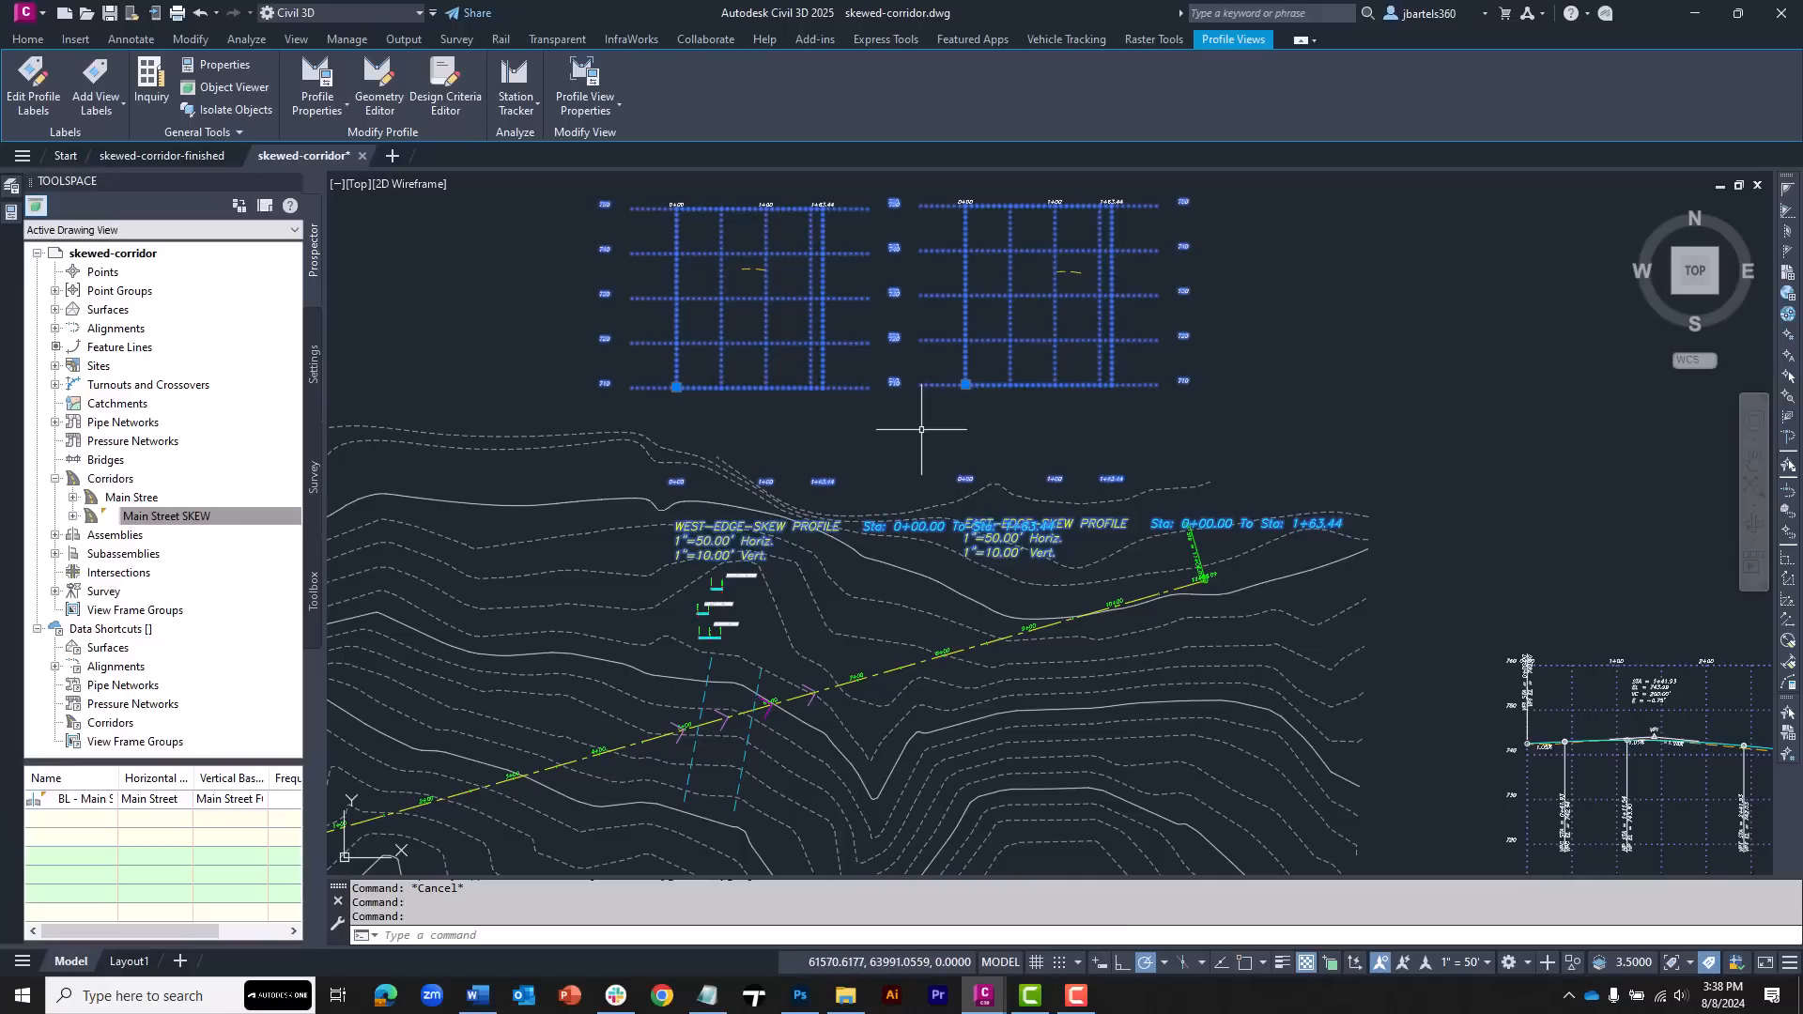
key(Delete)
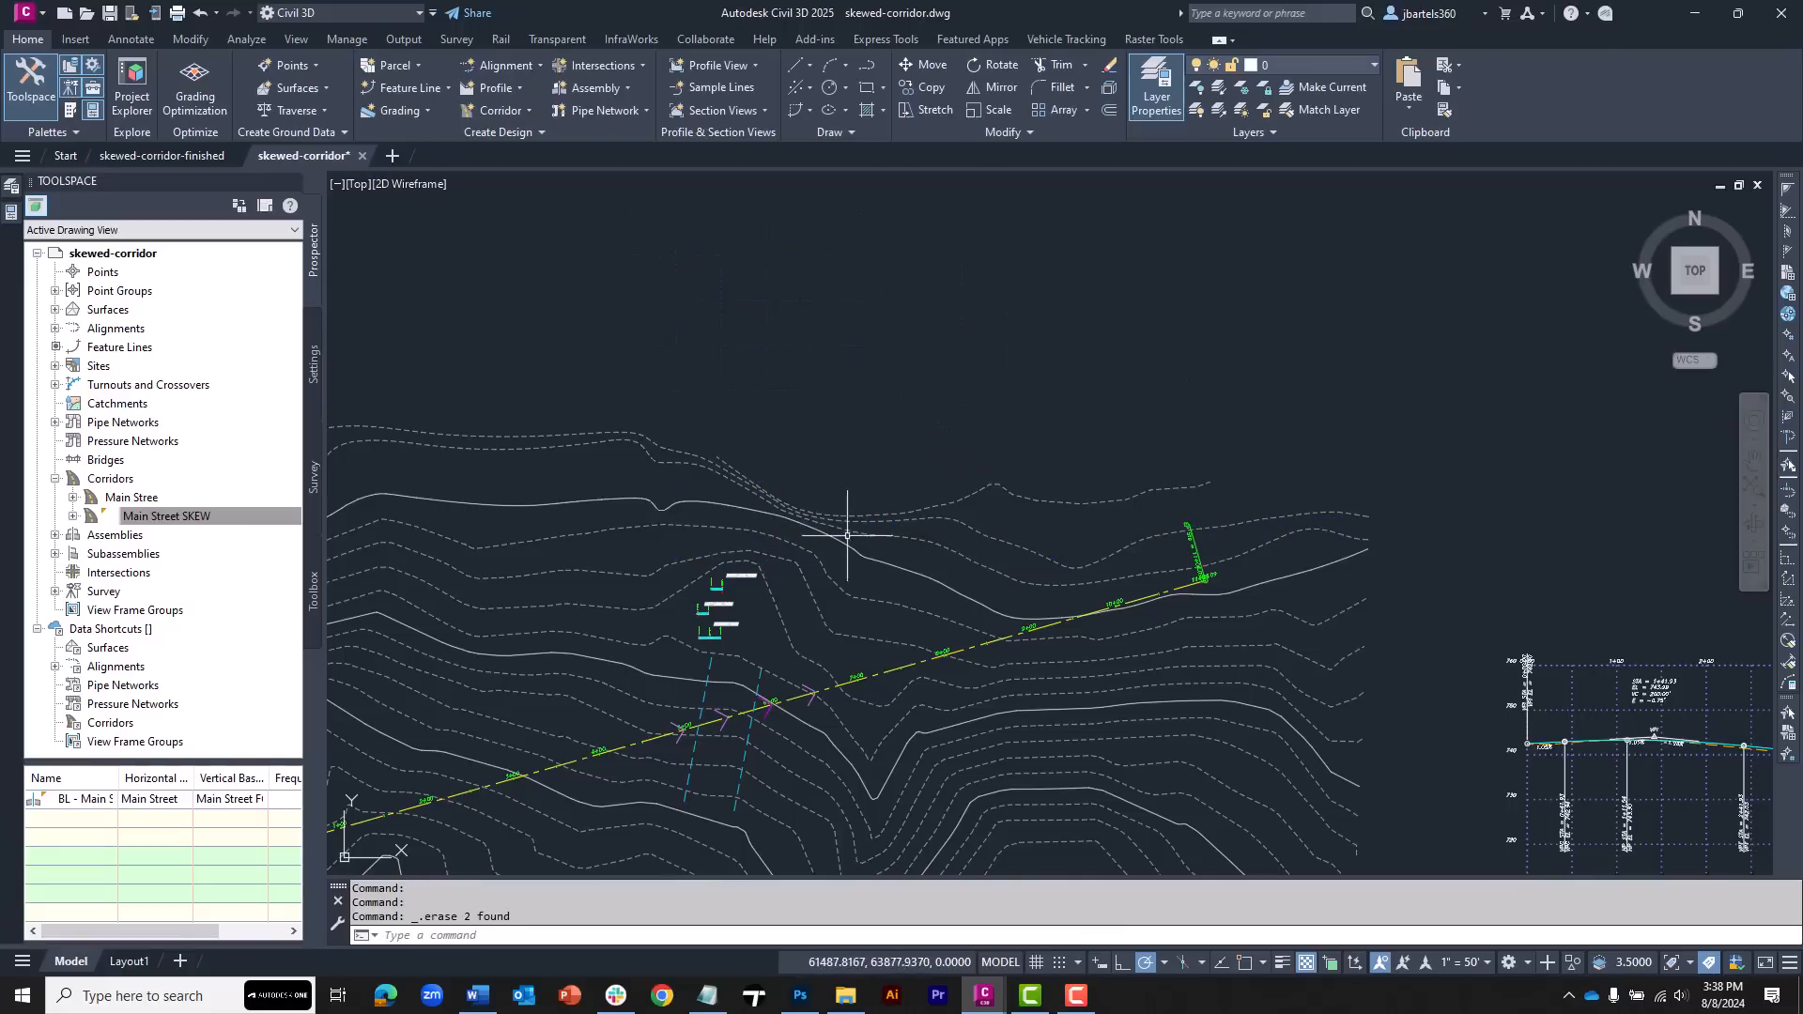
Set the Main Street SKEW TOP surface style to ADSK-NO DISPLAY
middle_drag(851, 549, 899, 407)
scroll(764, 599, up, 6)
middle_drag(765, 603, 861, 526)
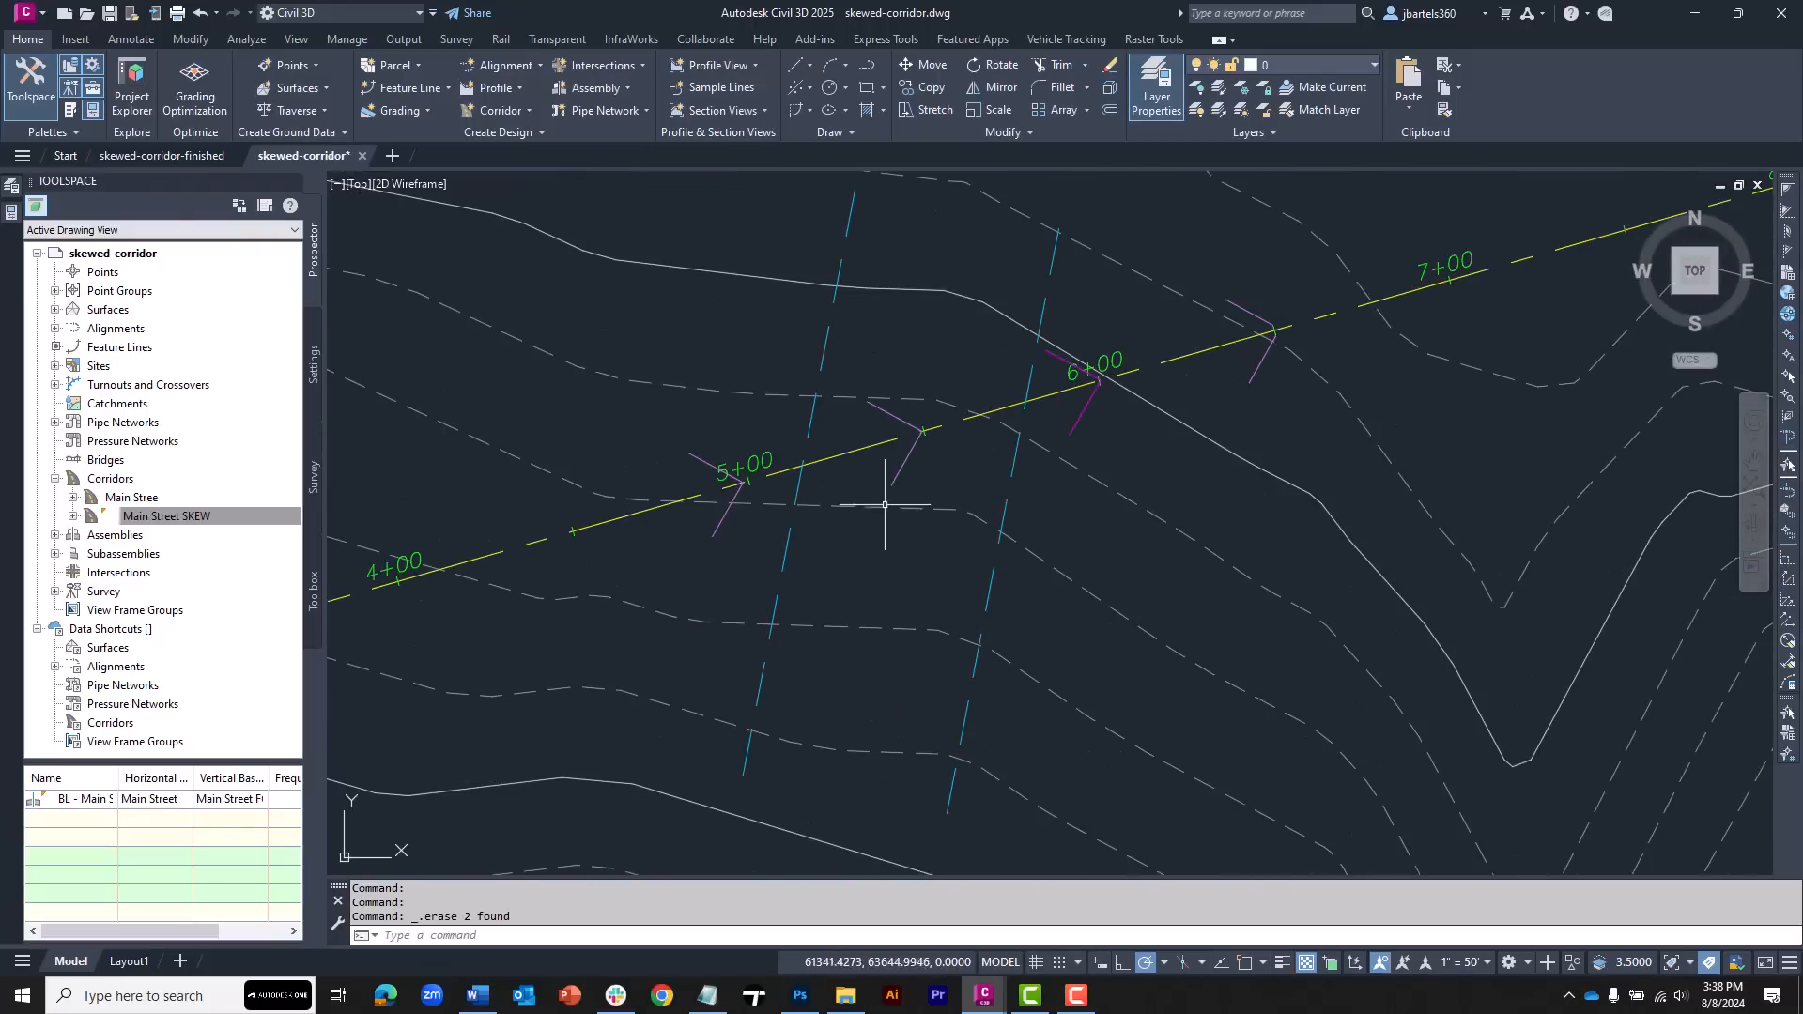
click(906, 462)
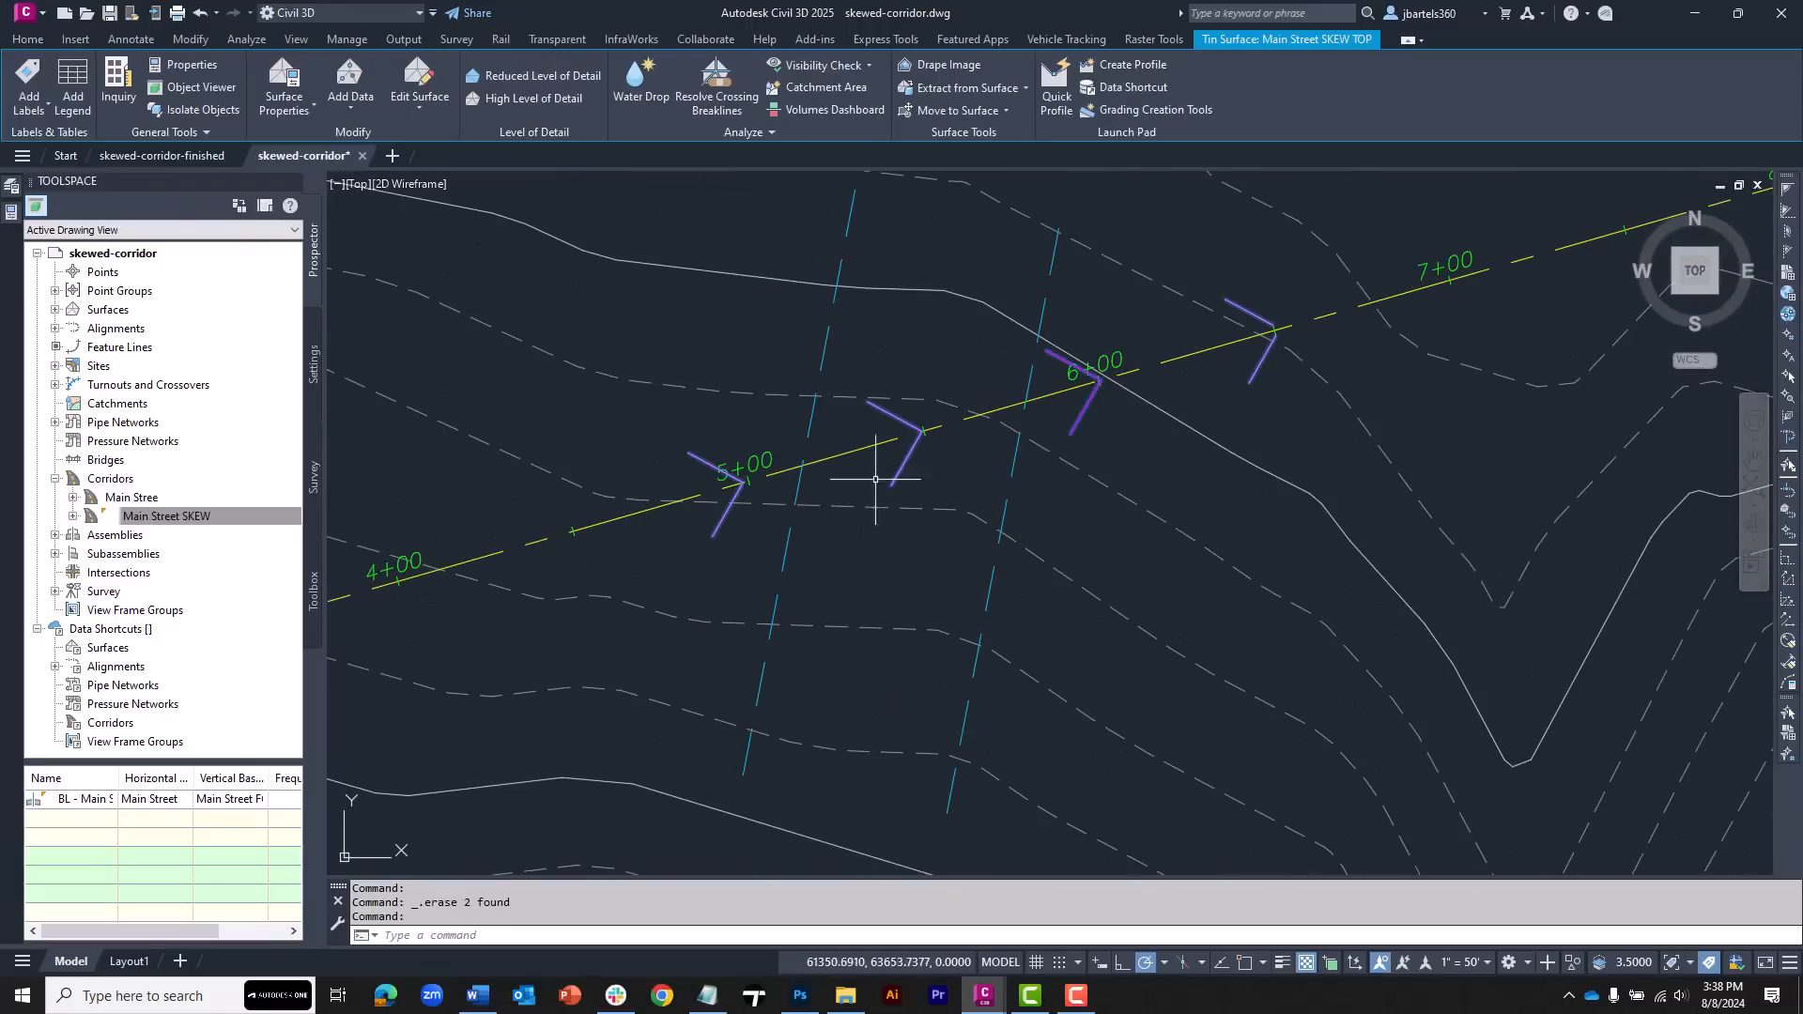
click(14, 216)
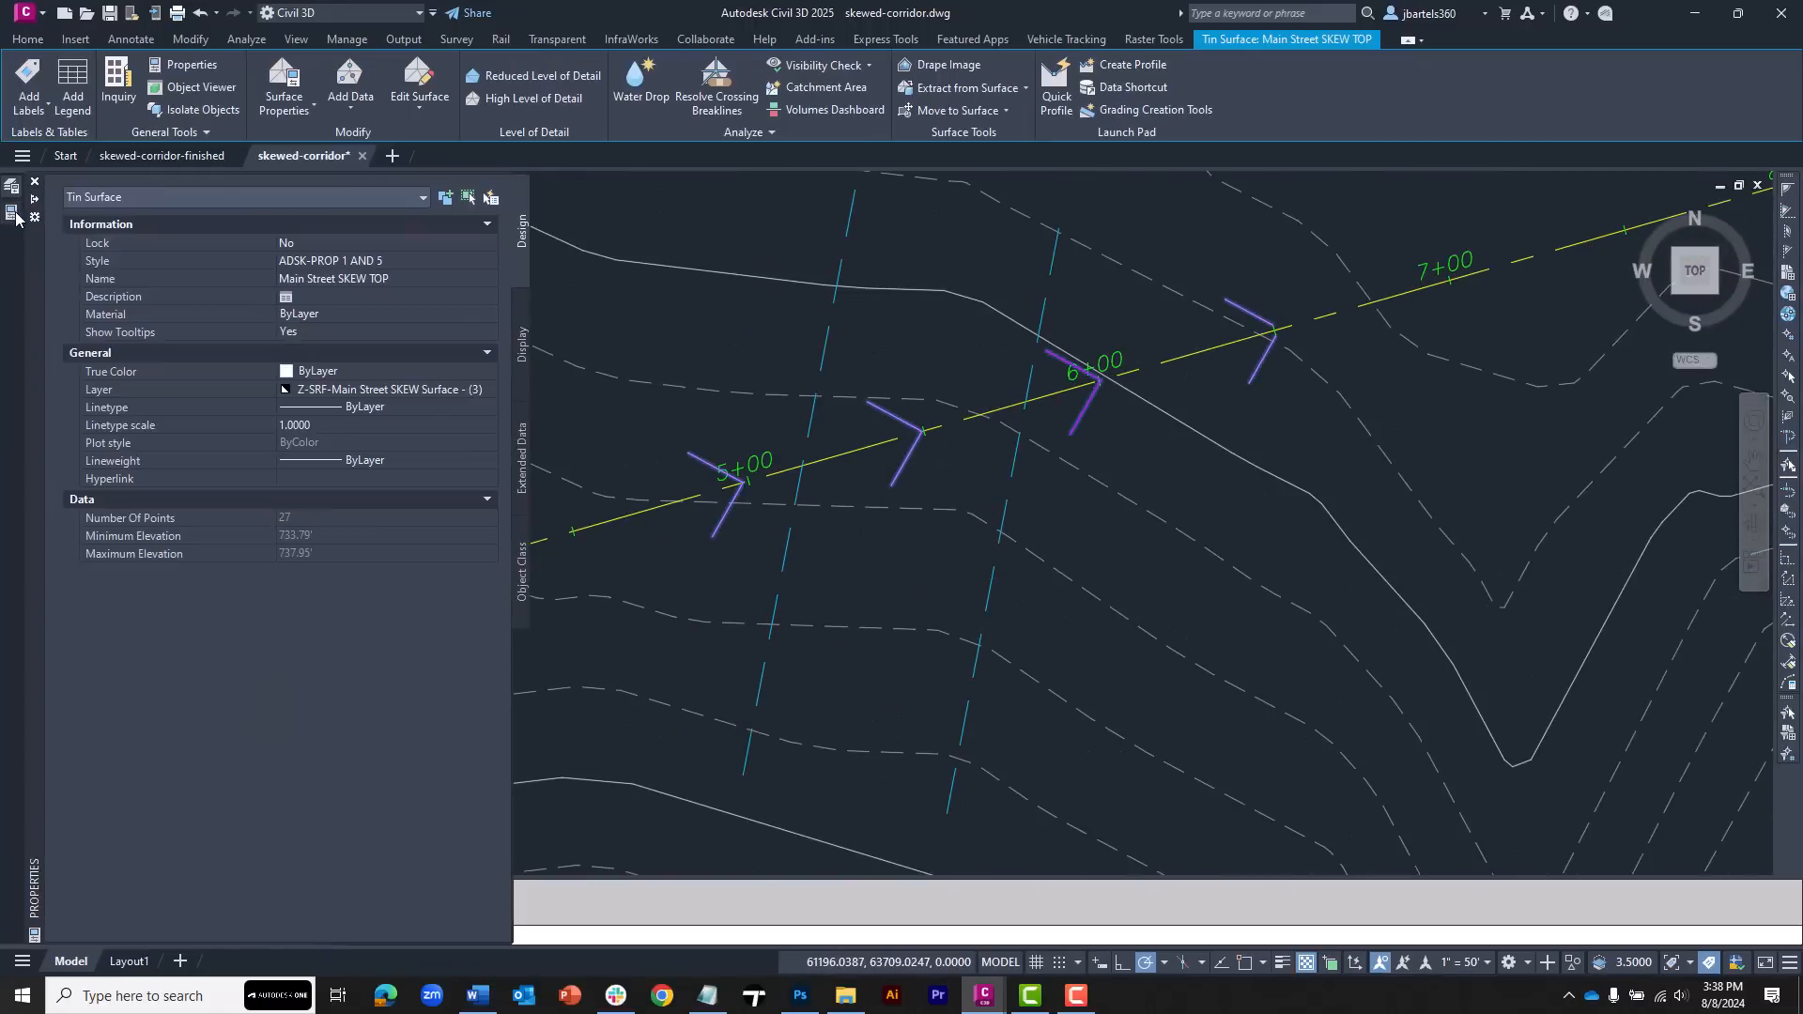
click(310, 262)
click(417, 263)
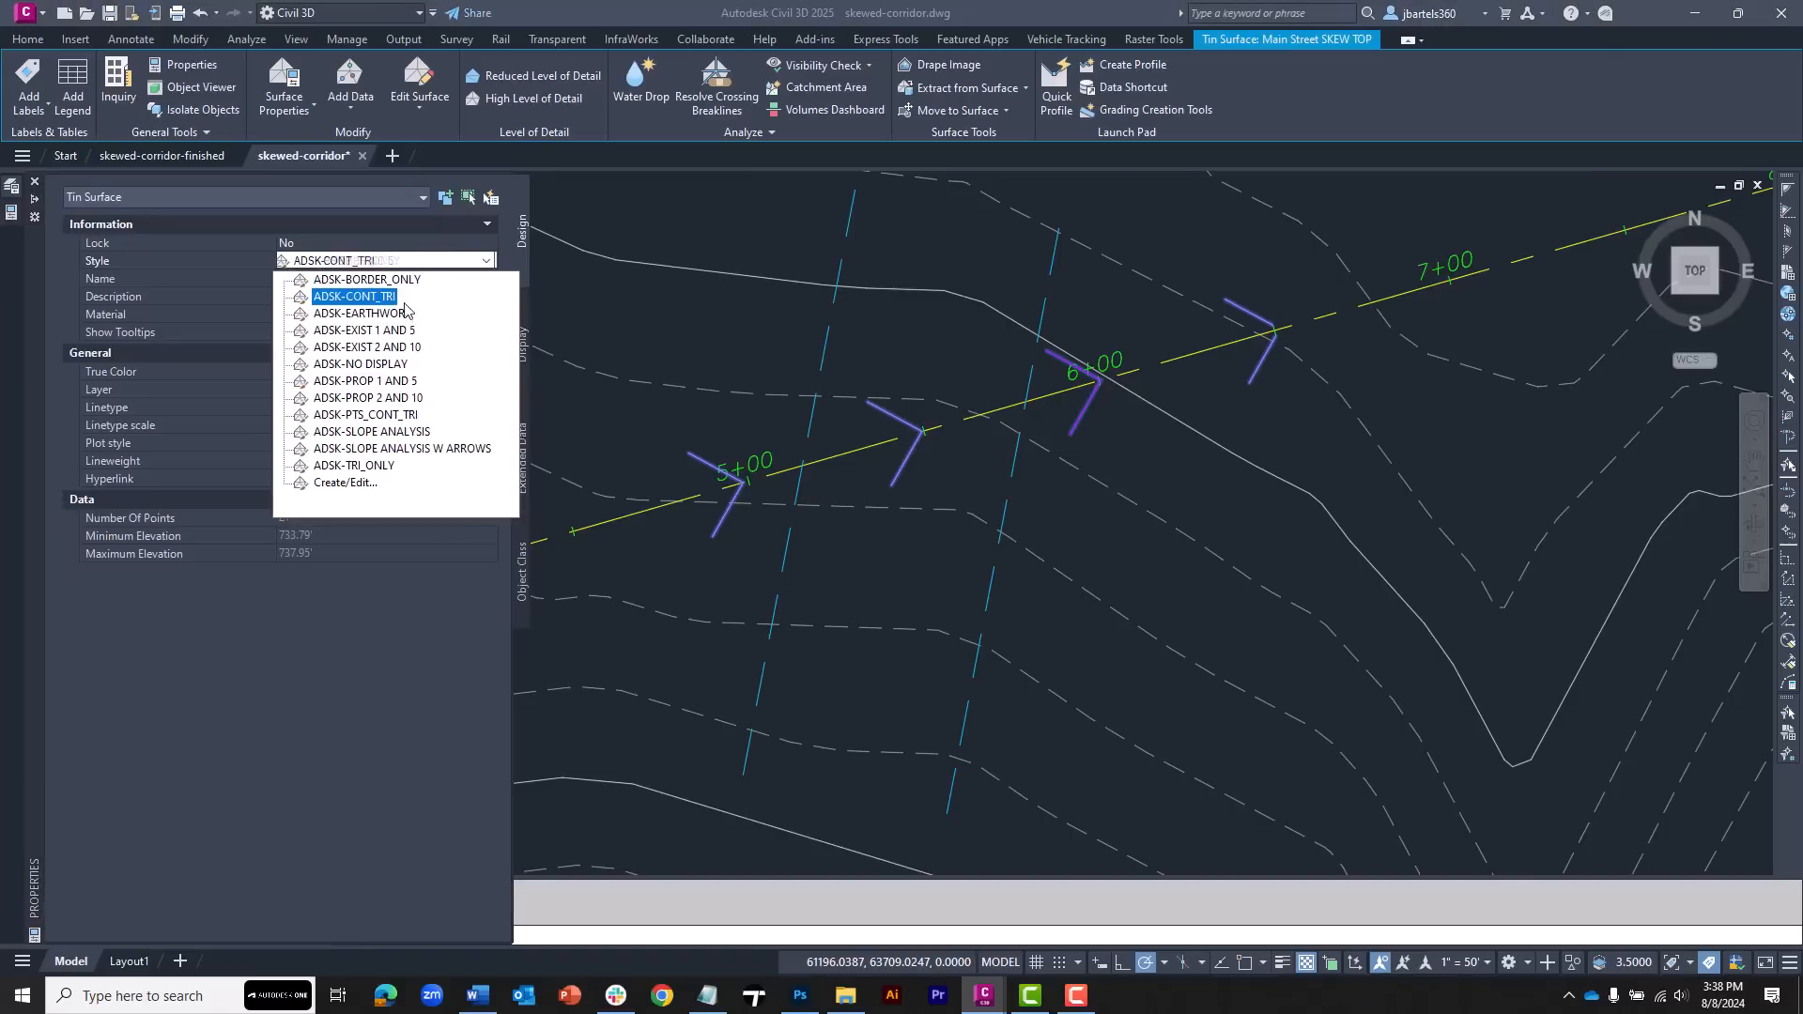
click(389, 366)
key(Escape)
key(Escape)
Enable the baseline and region of the Main Stree corridor in its corridor properties
scroll(757, 357, down, 4)
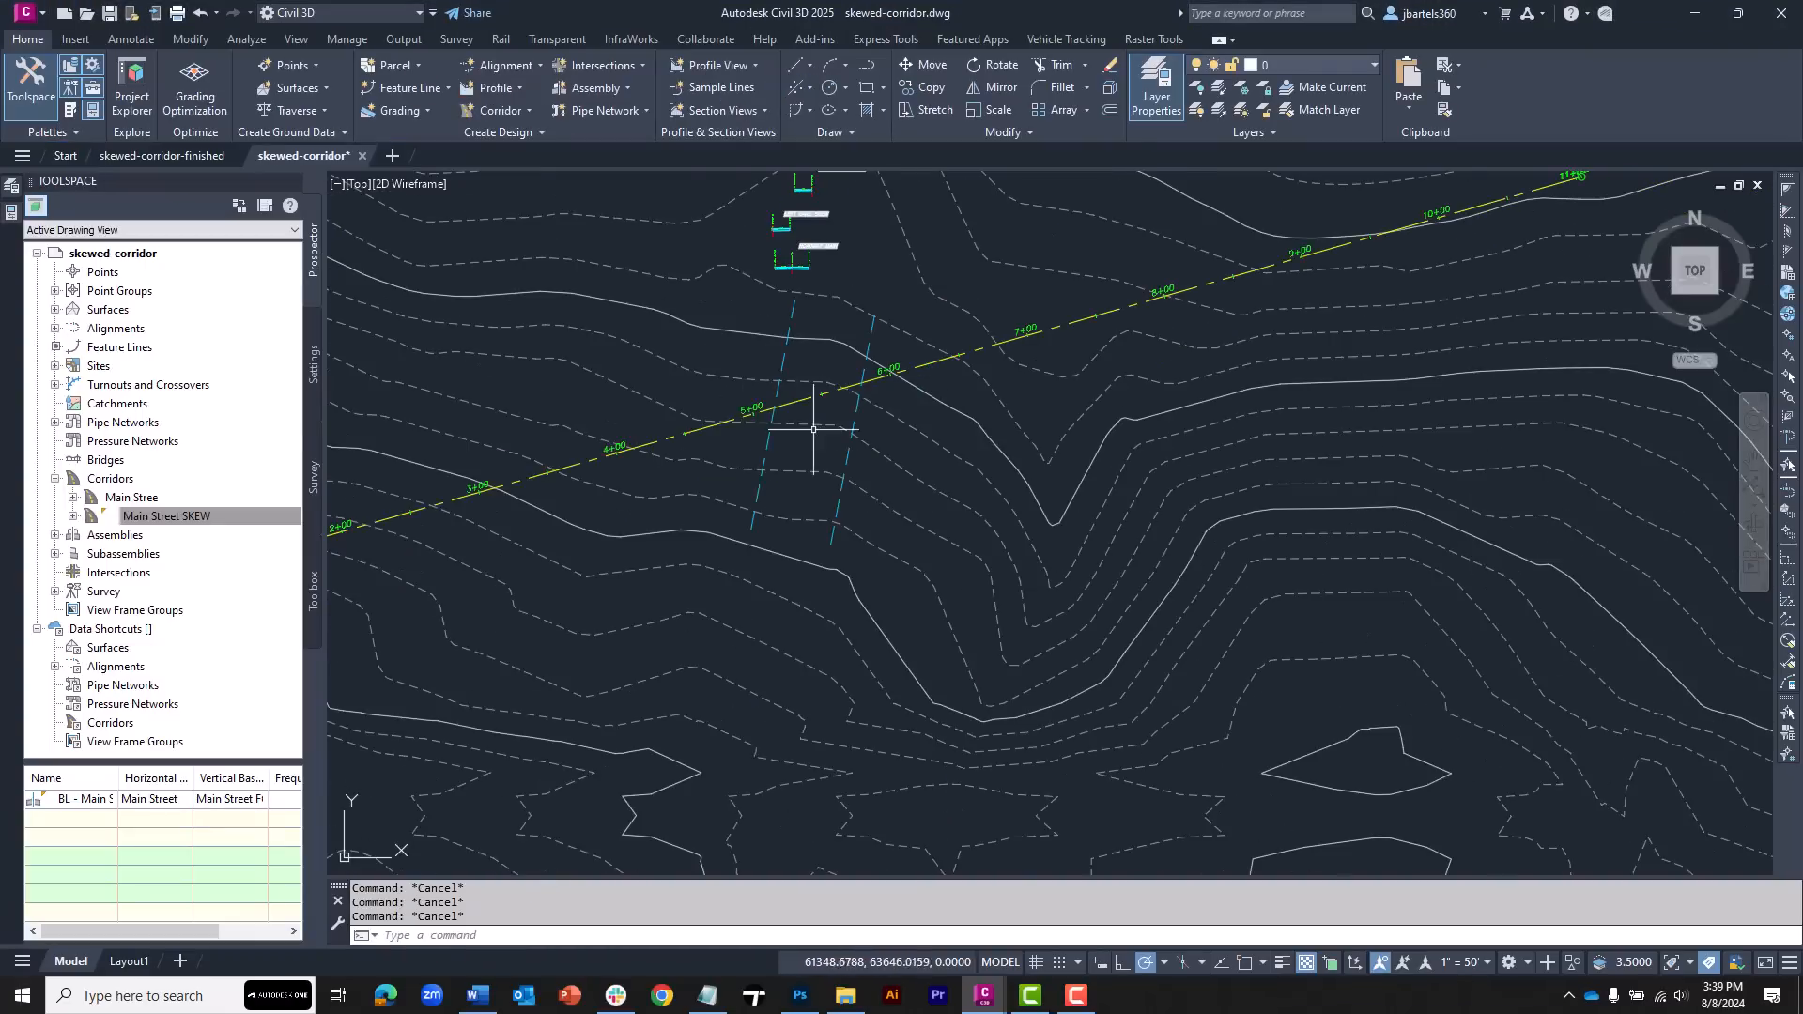
middle_drag(813, 429, 857, 499)
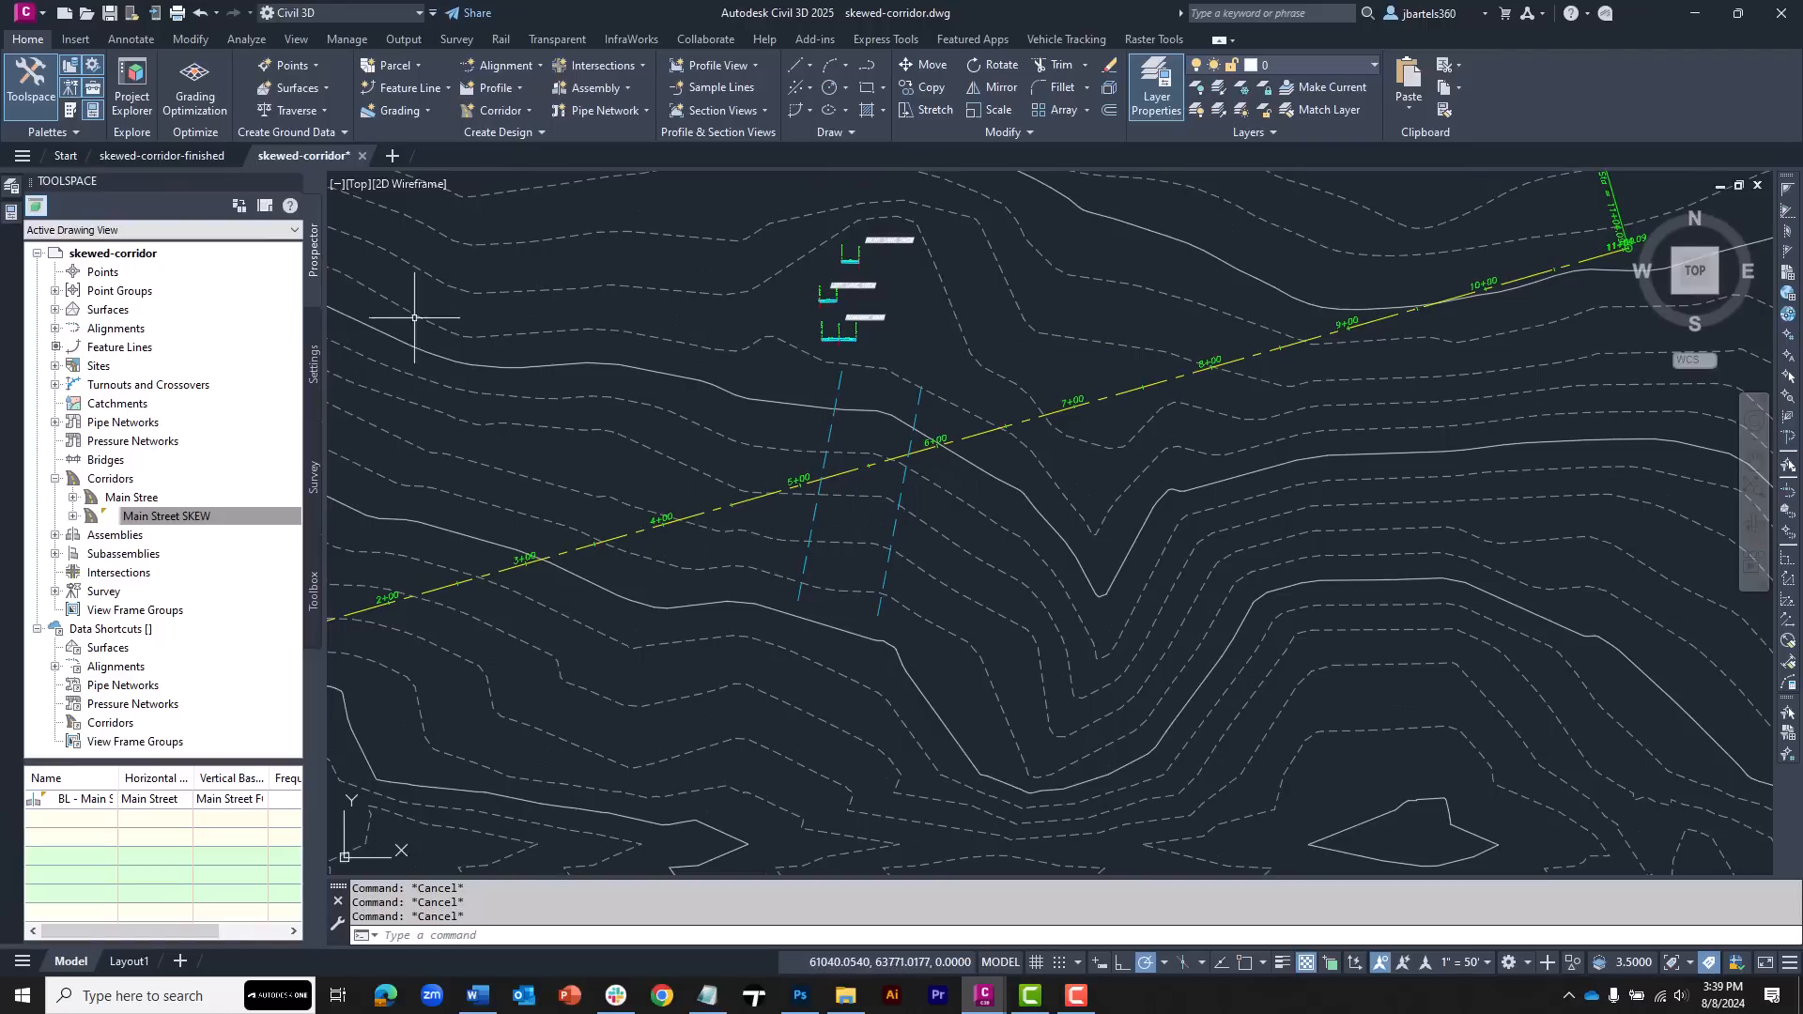
click(148, 501)
right_click(147, 504)
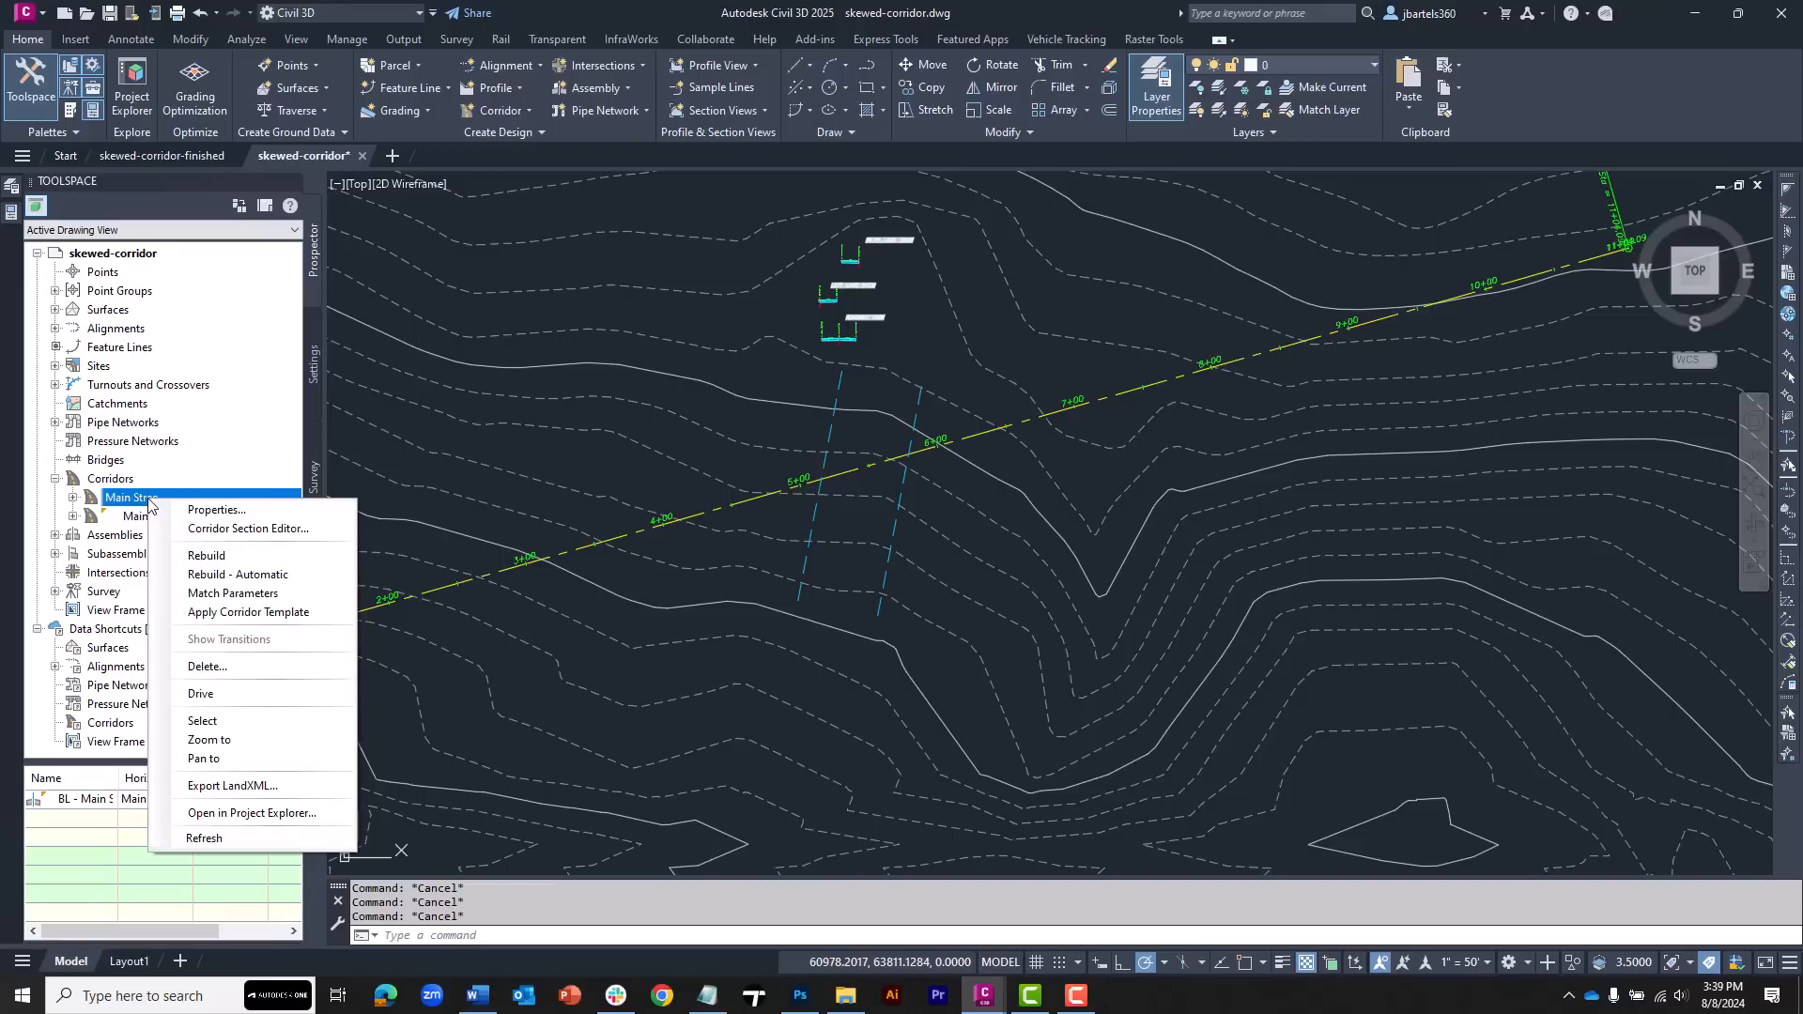
click(214, 510)
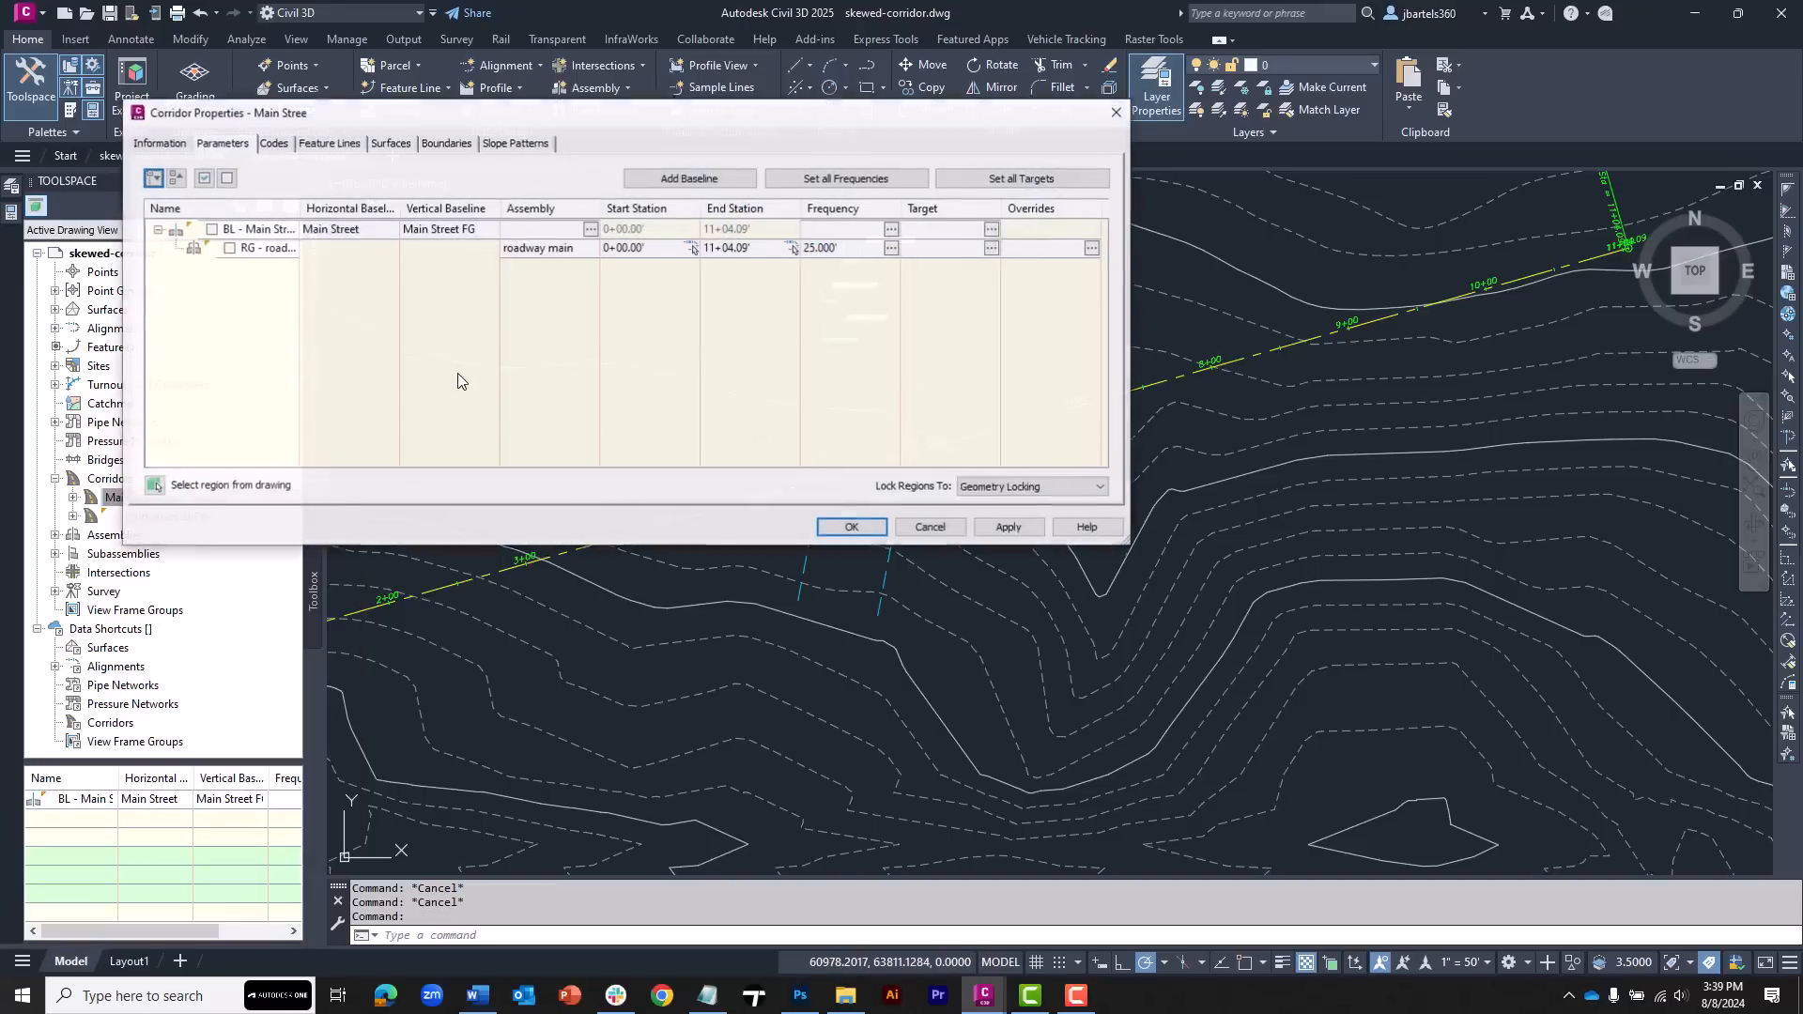
click(204, 179)
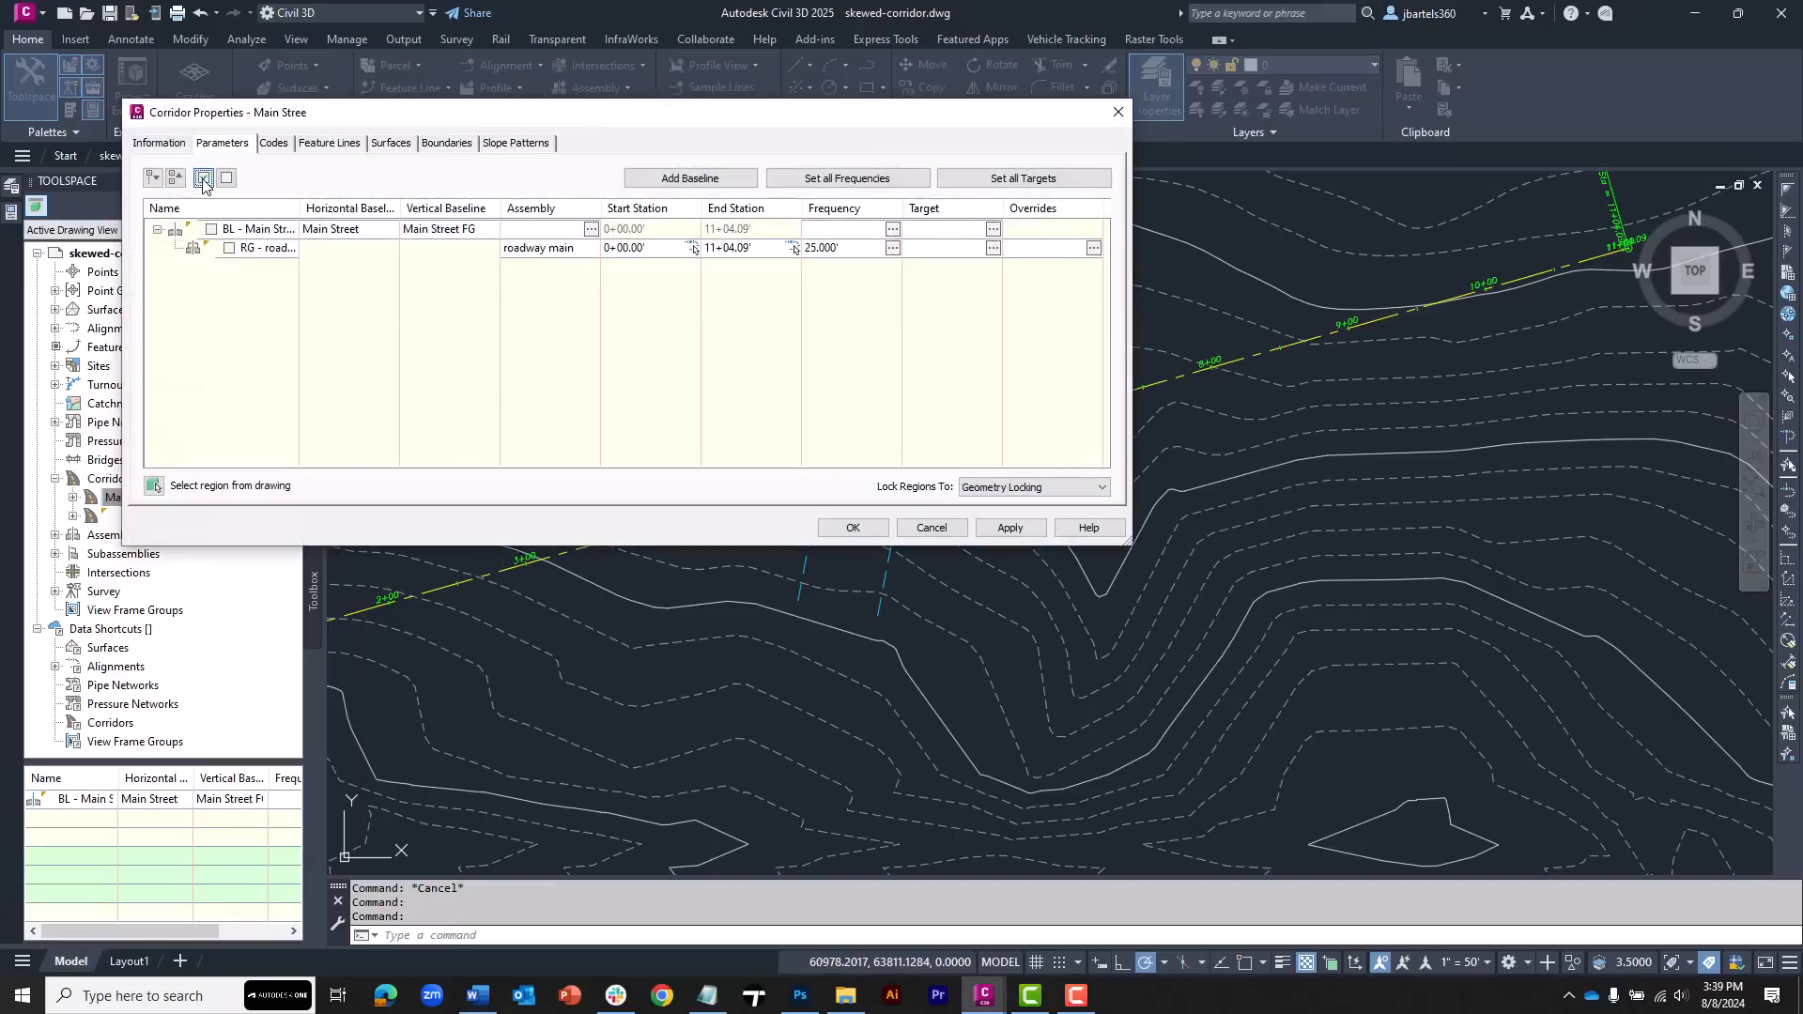
click(848, 529)
click(787, 447)
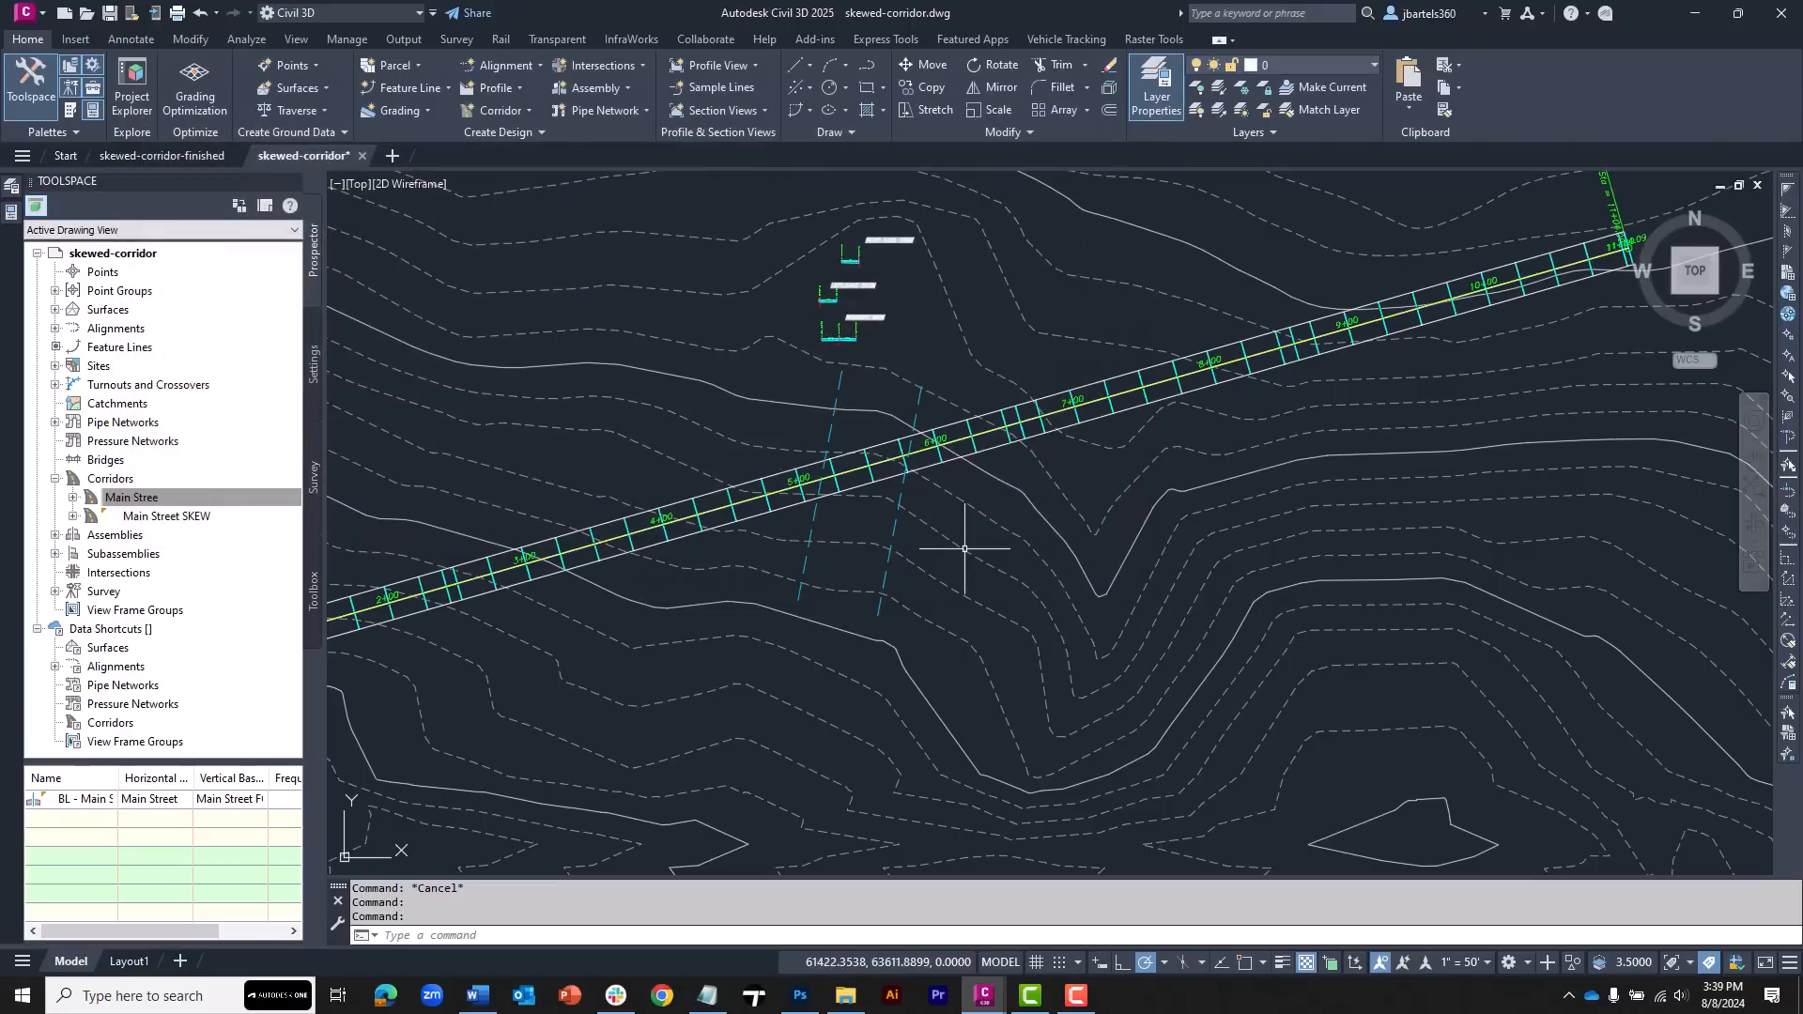
Split the Main Stree corridor region at two apparent intersections with the western skew edge line
scroll(844, 502, up, 6)
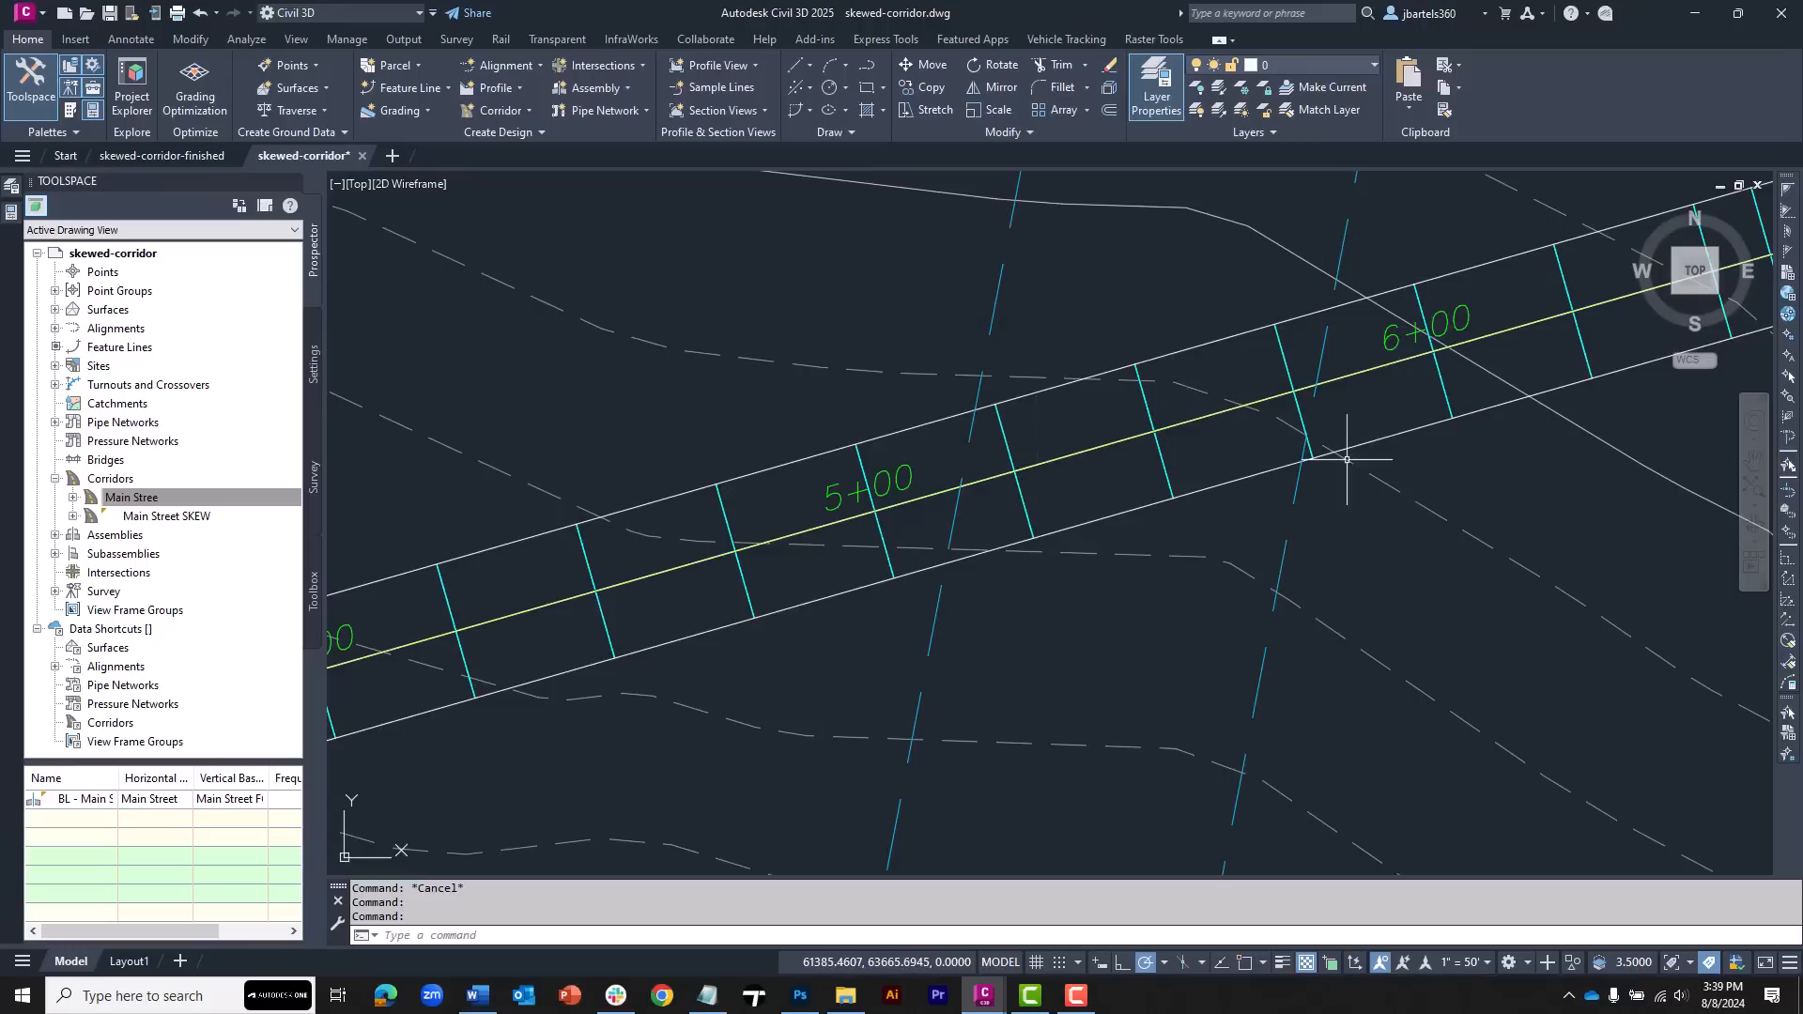
middle_drag(1352, 463, 1166, 512)
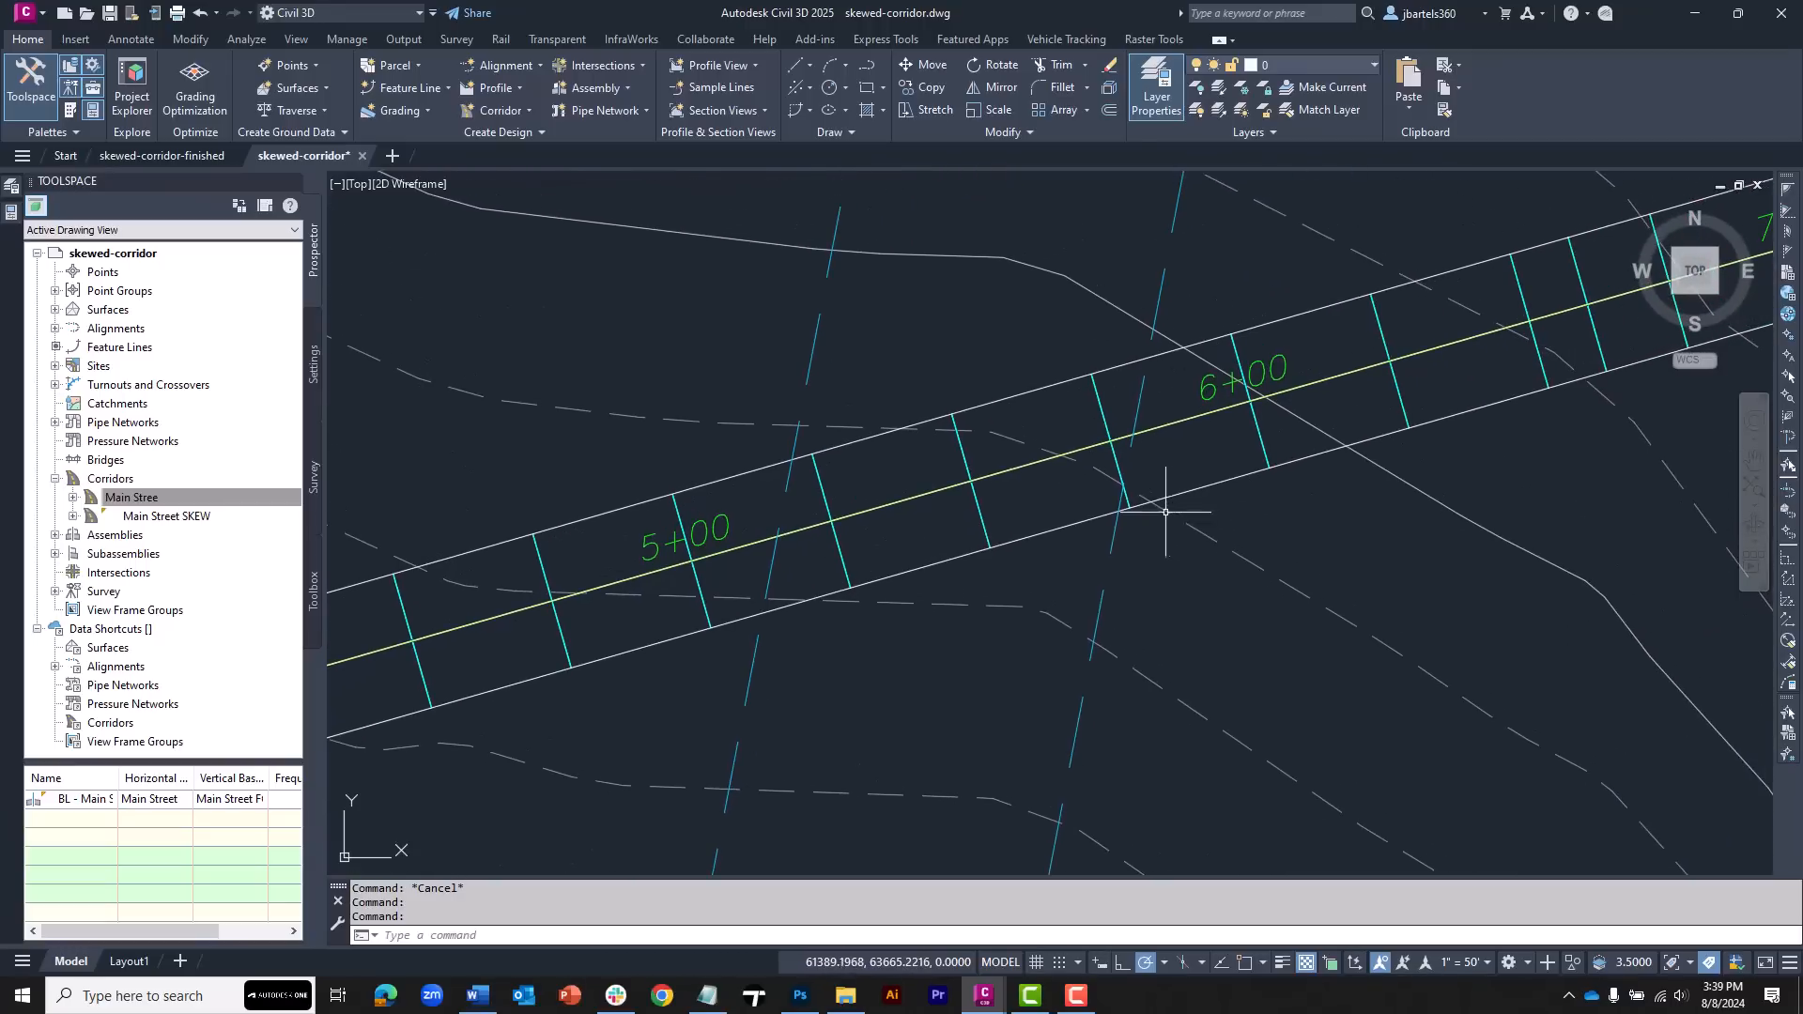
click(891, 537)
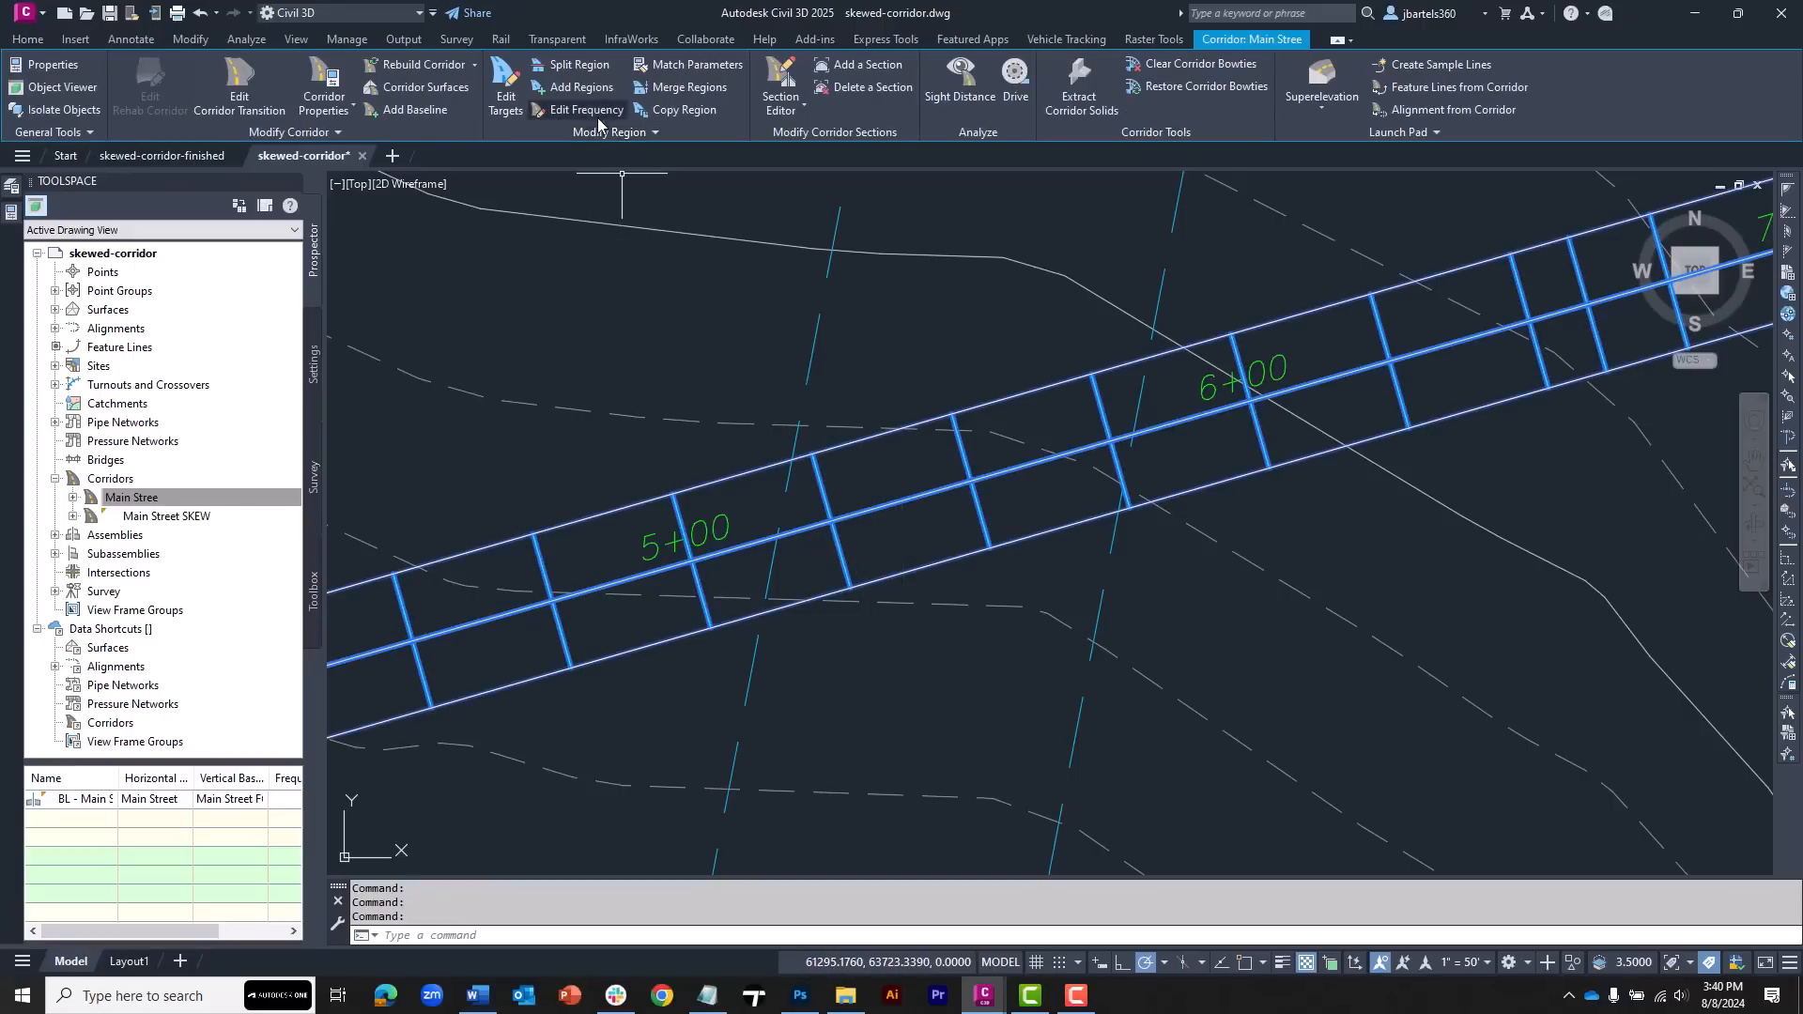
click(575, 64)
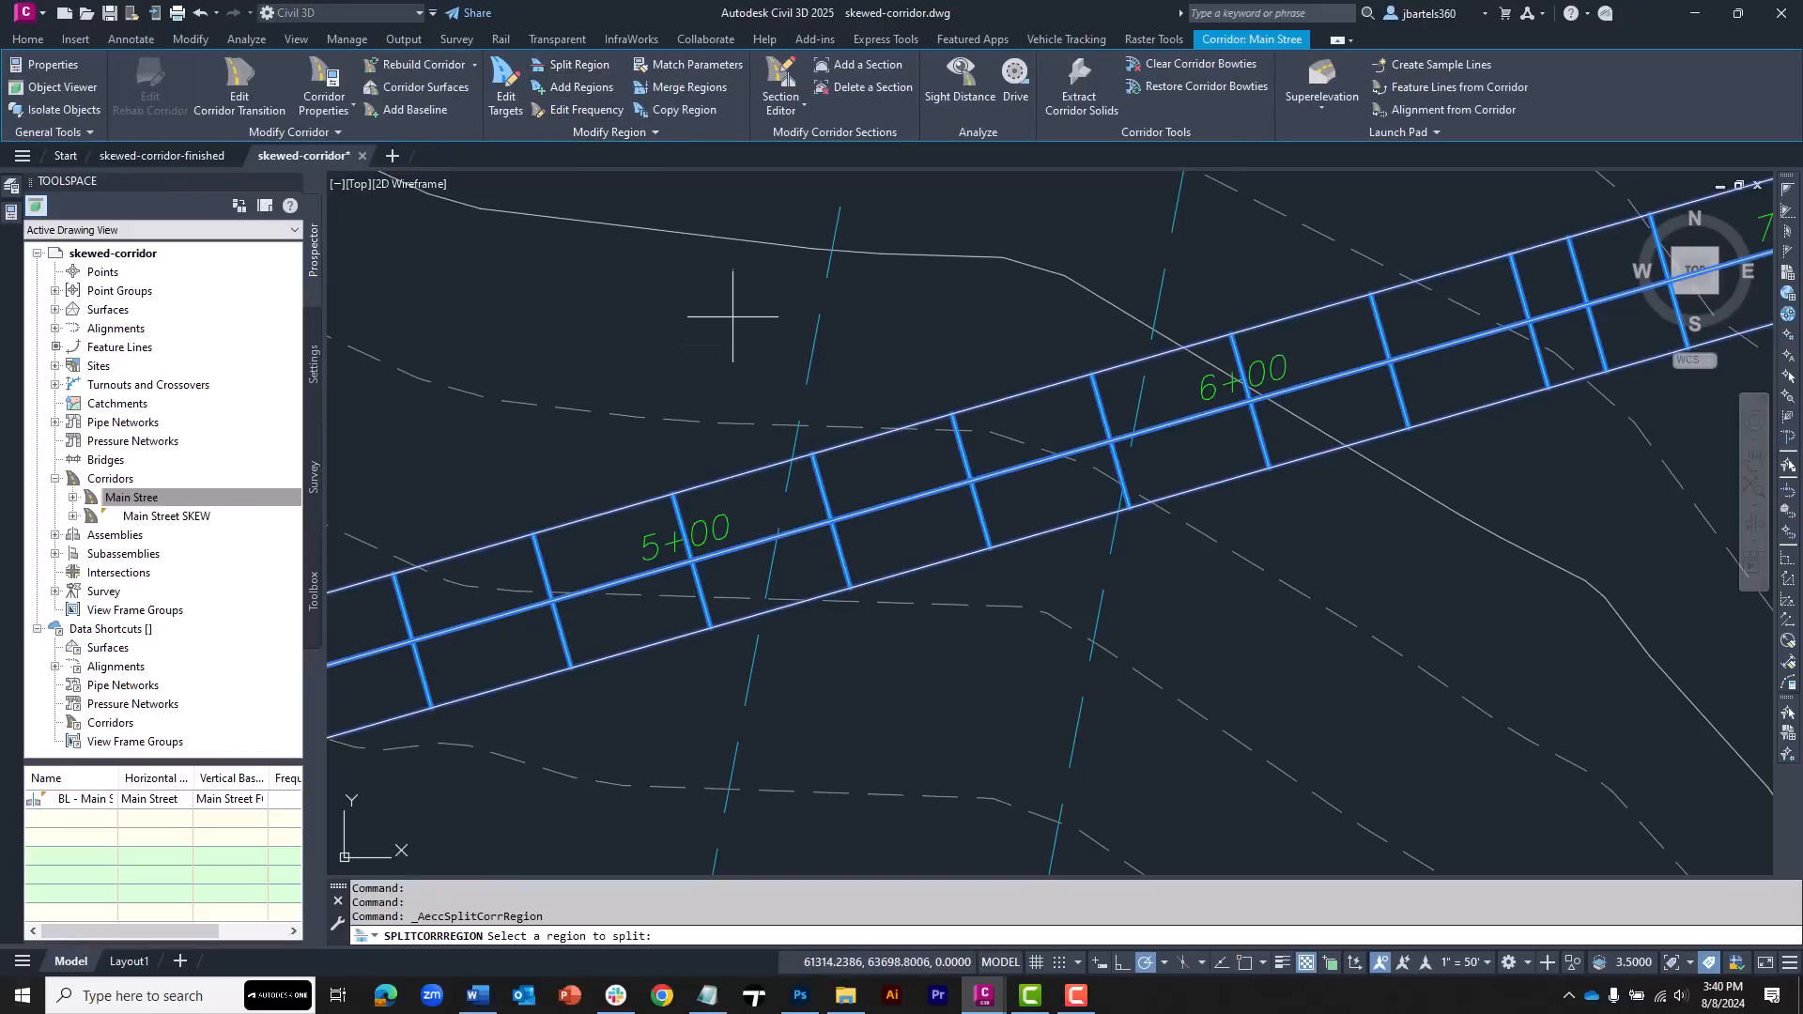
click(752, 504)
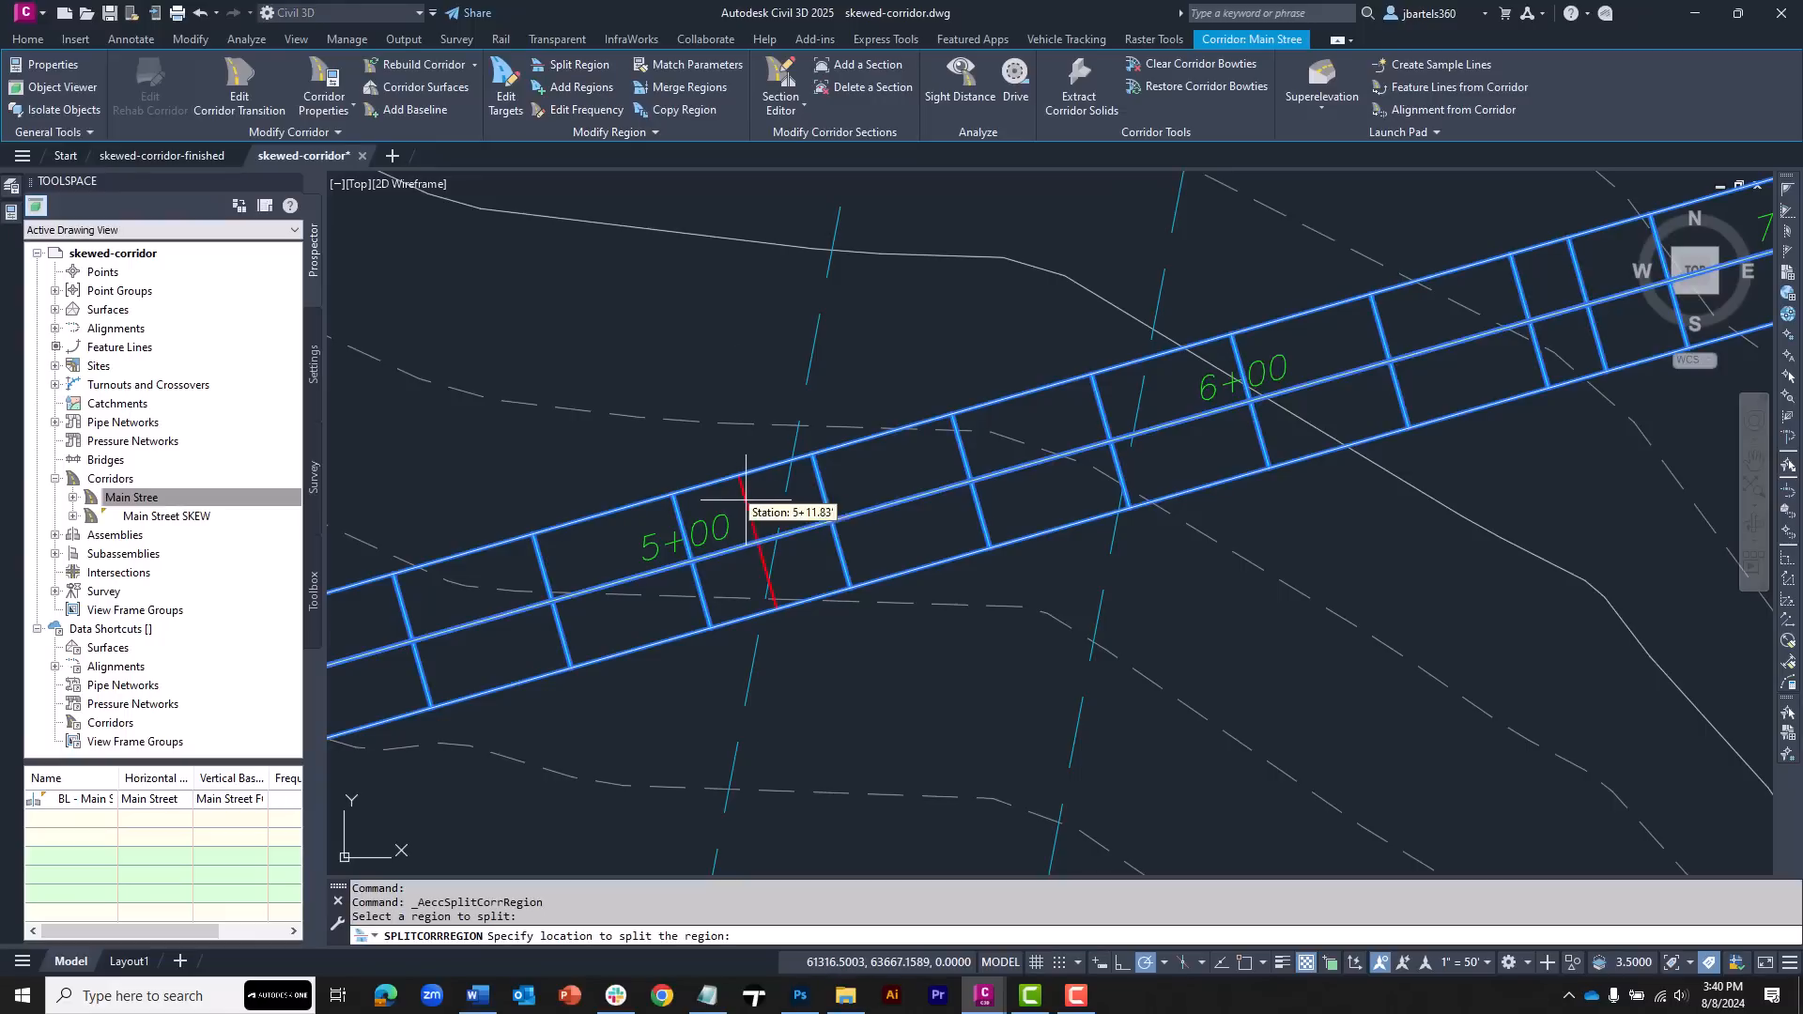
shift+right_click(802, 555)
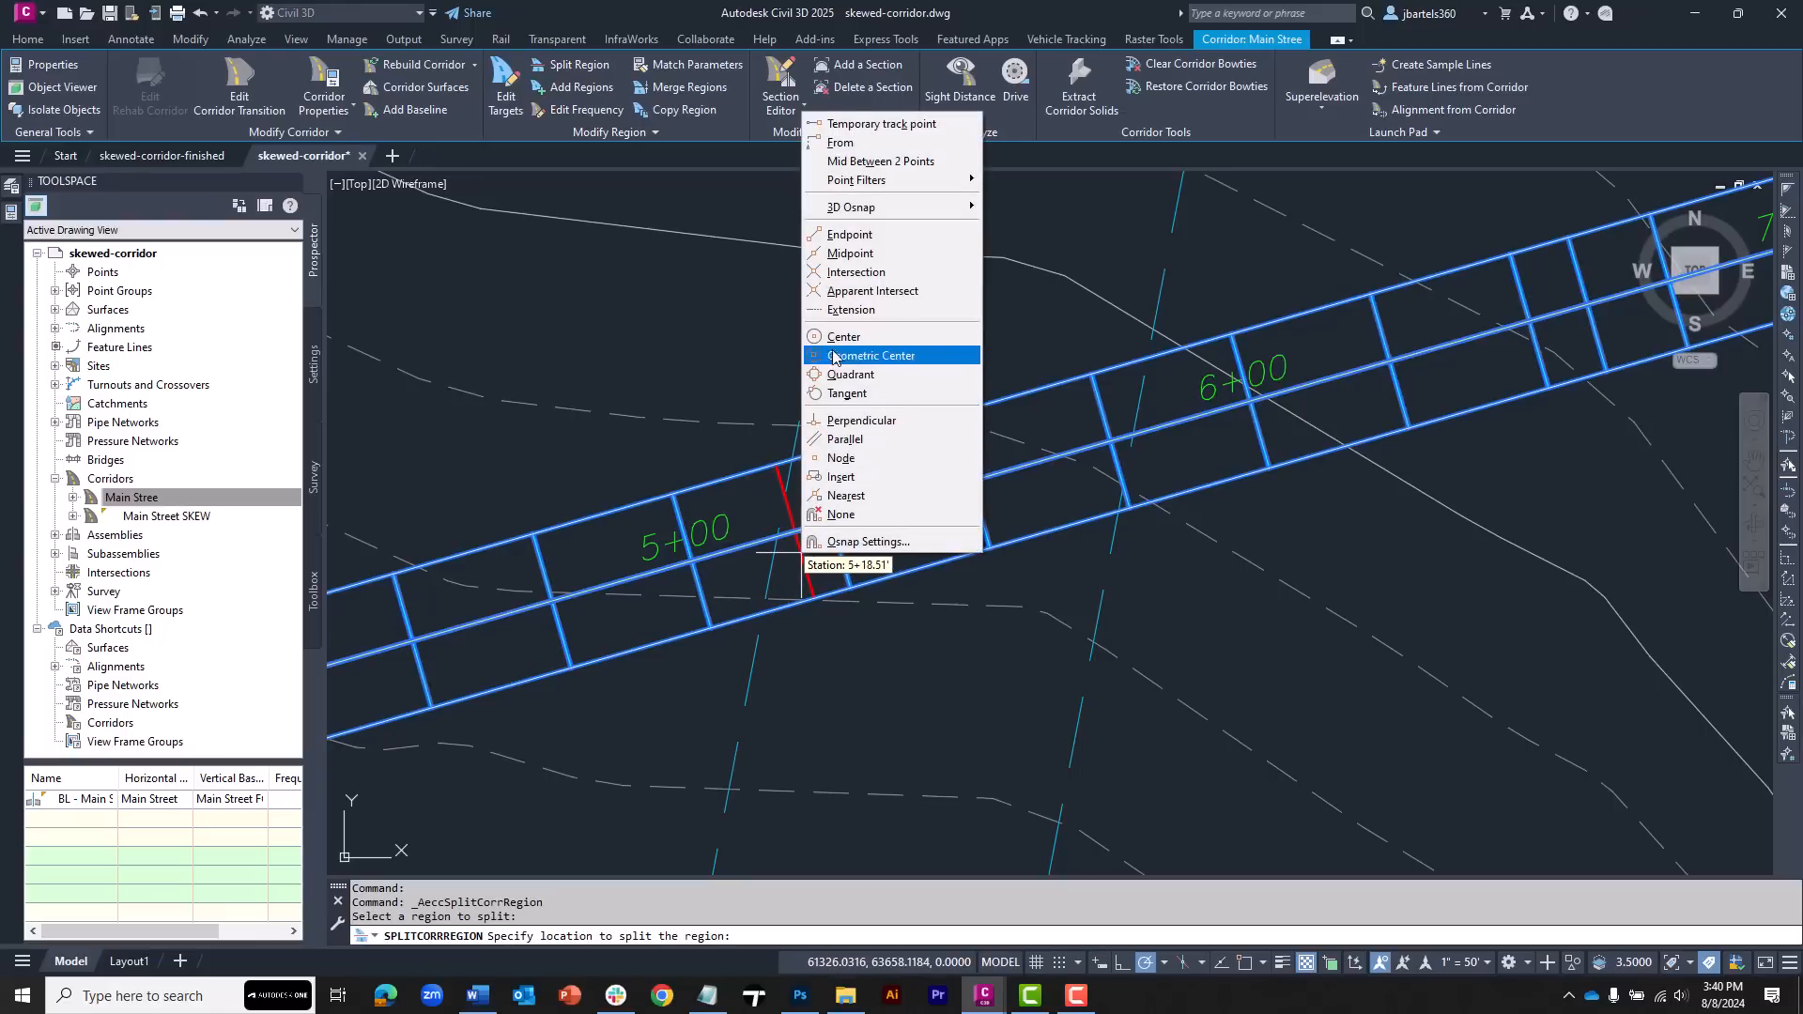
click(850, 292)
scroll(785, 630, up, 3)
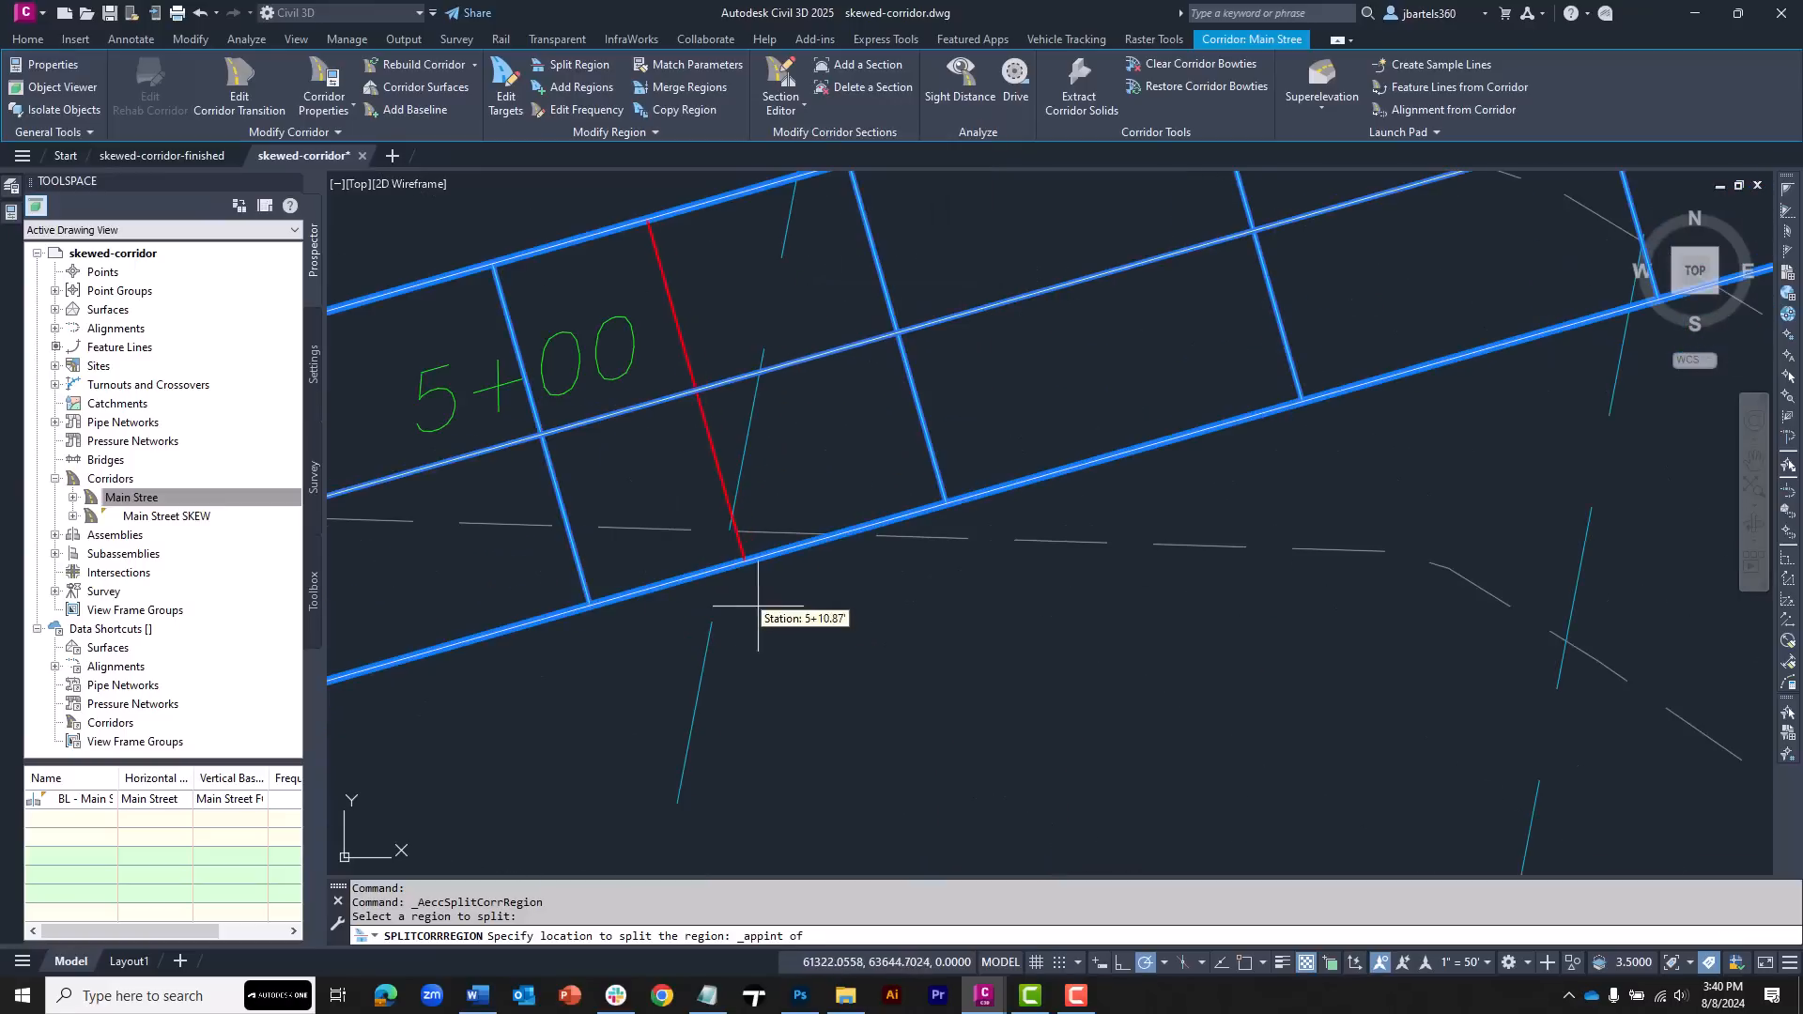
click(722, 568)
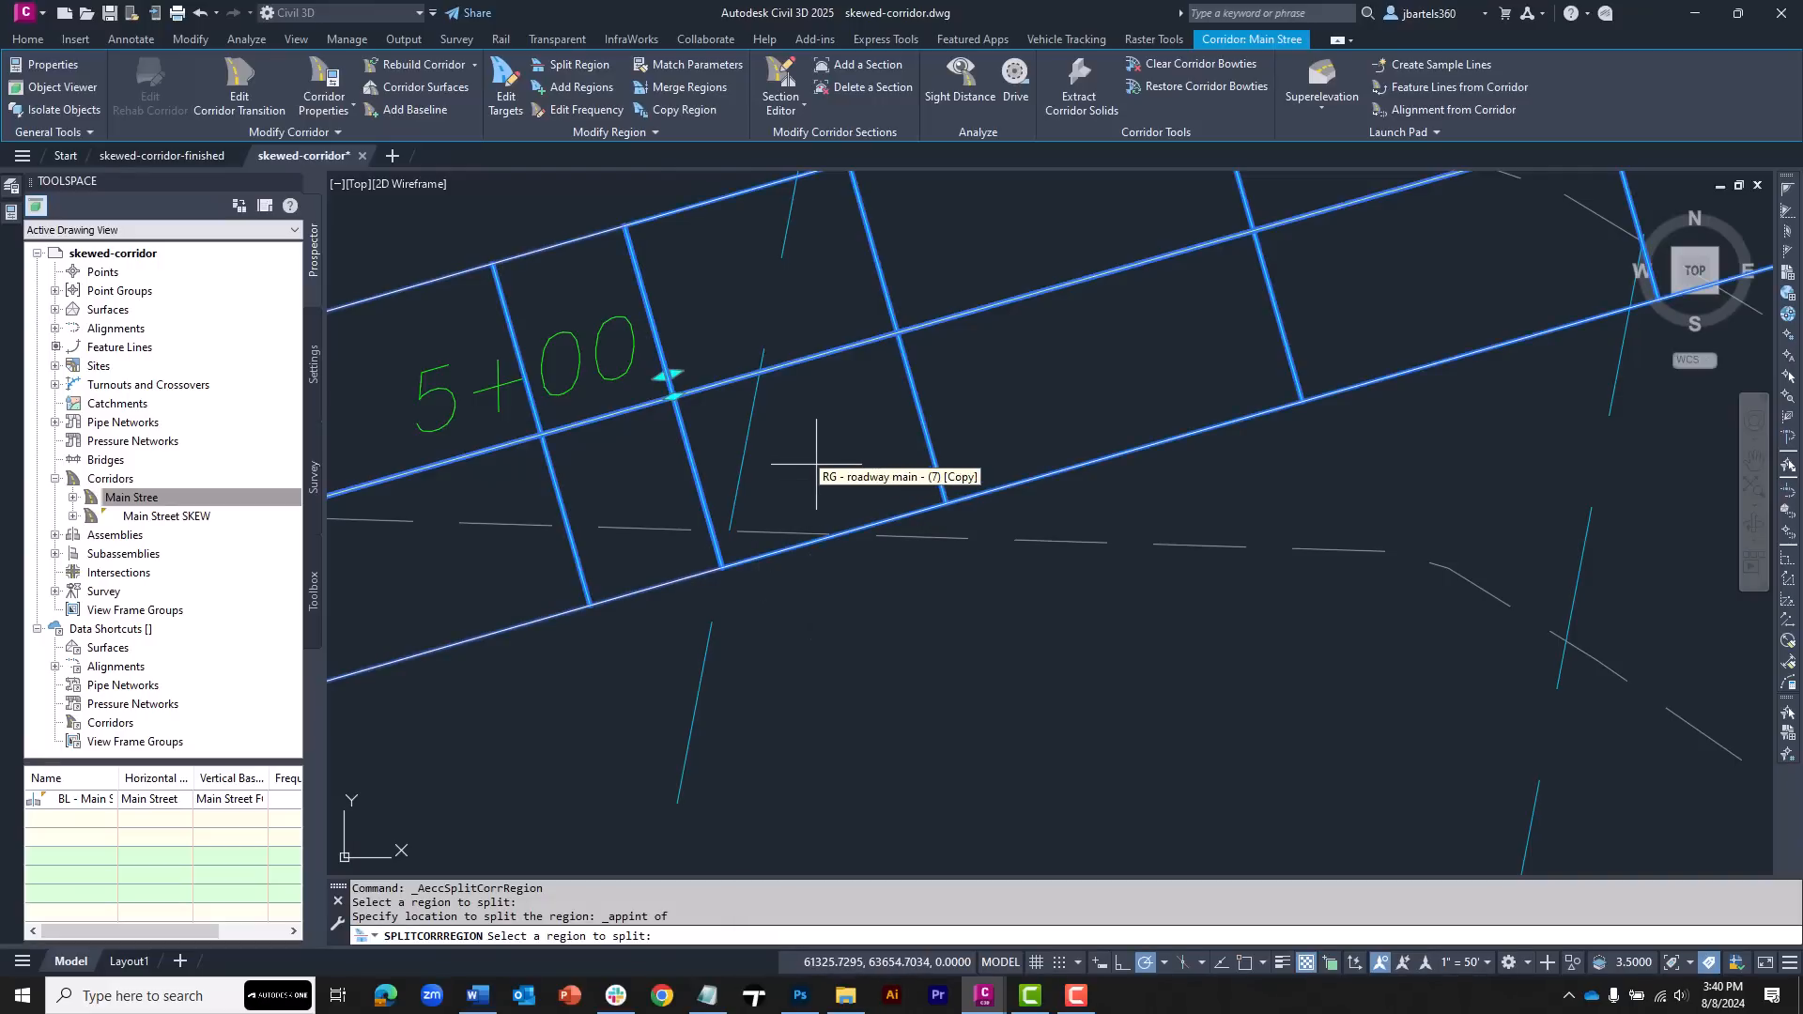
click(832, 437)
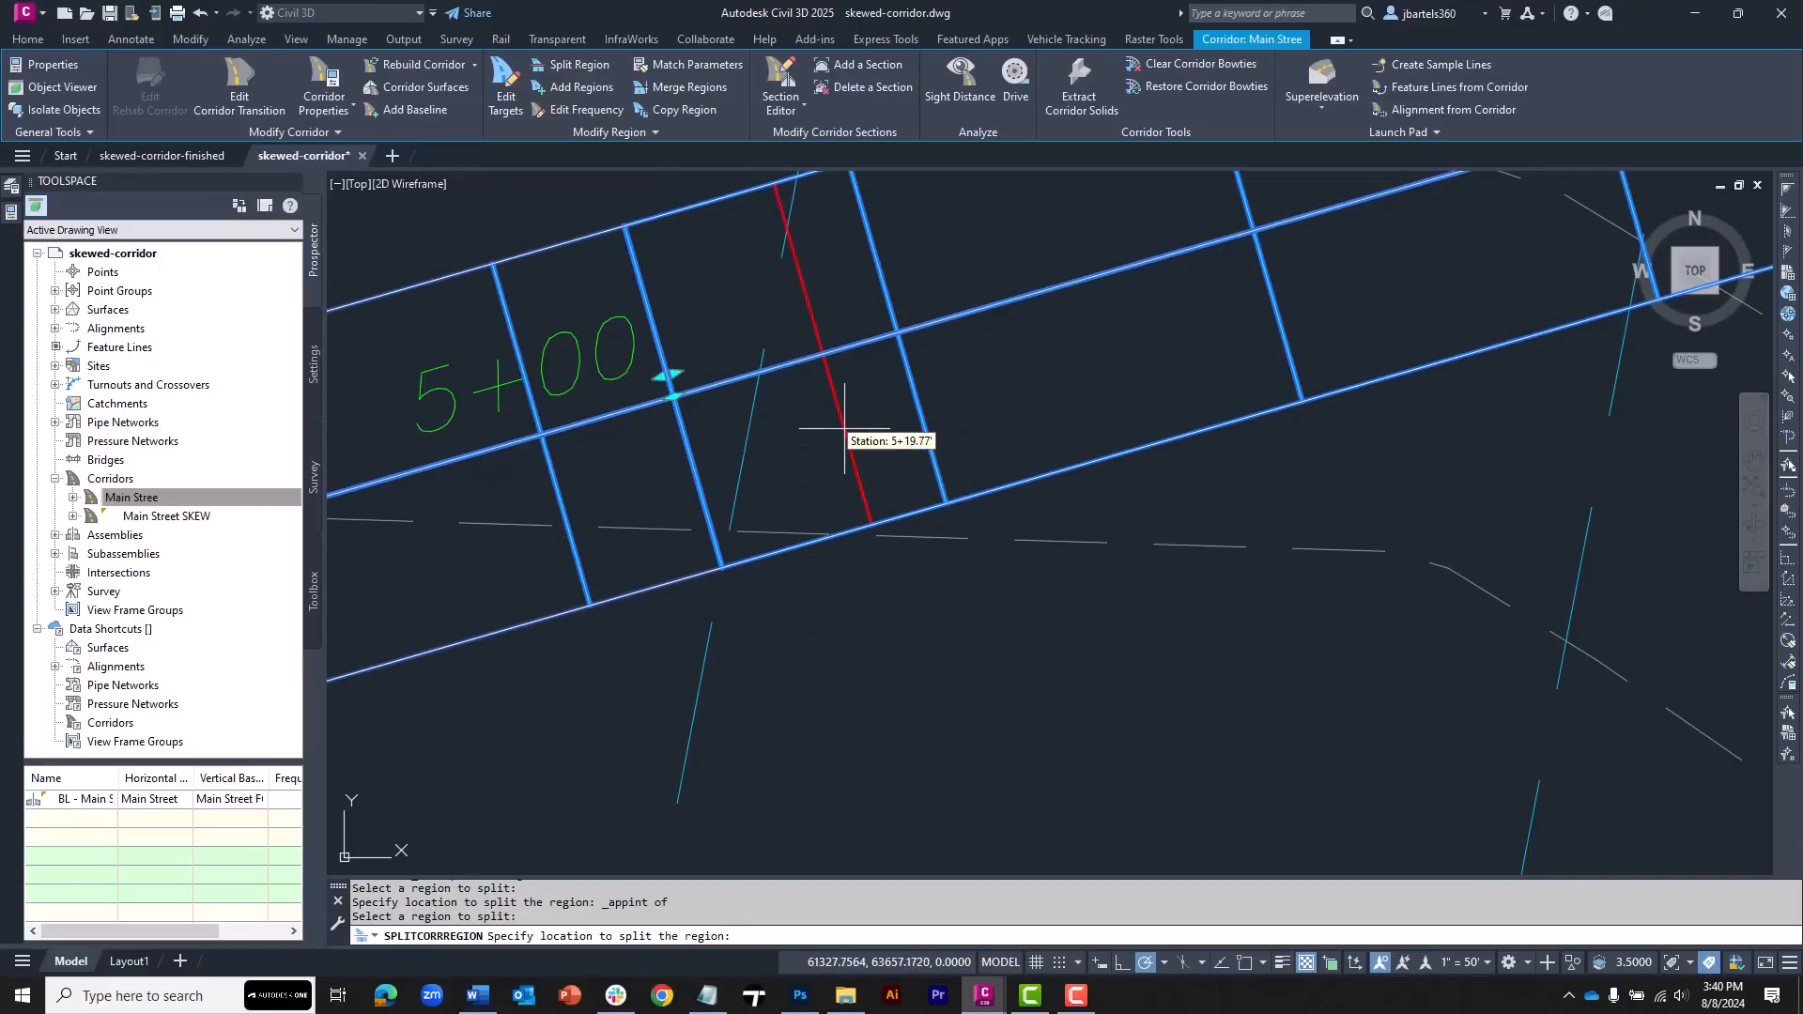
shift+right_click(823, 419)
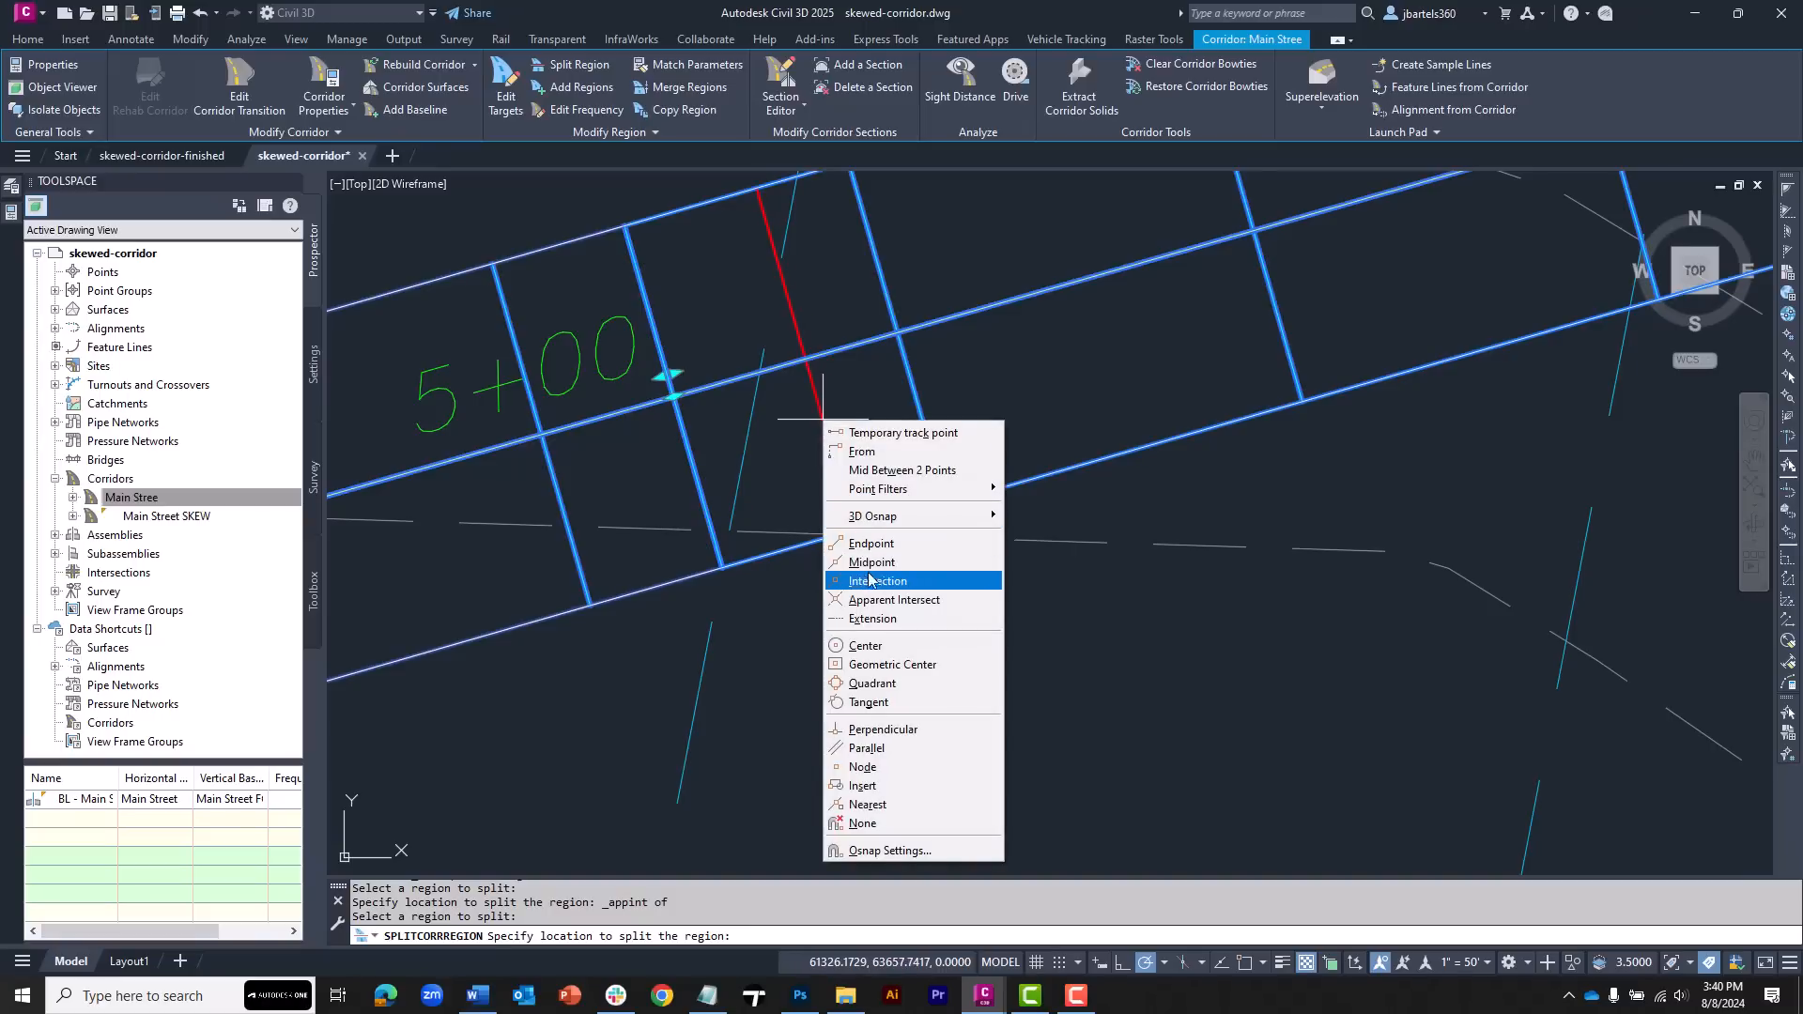
click(892, 600)
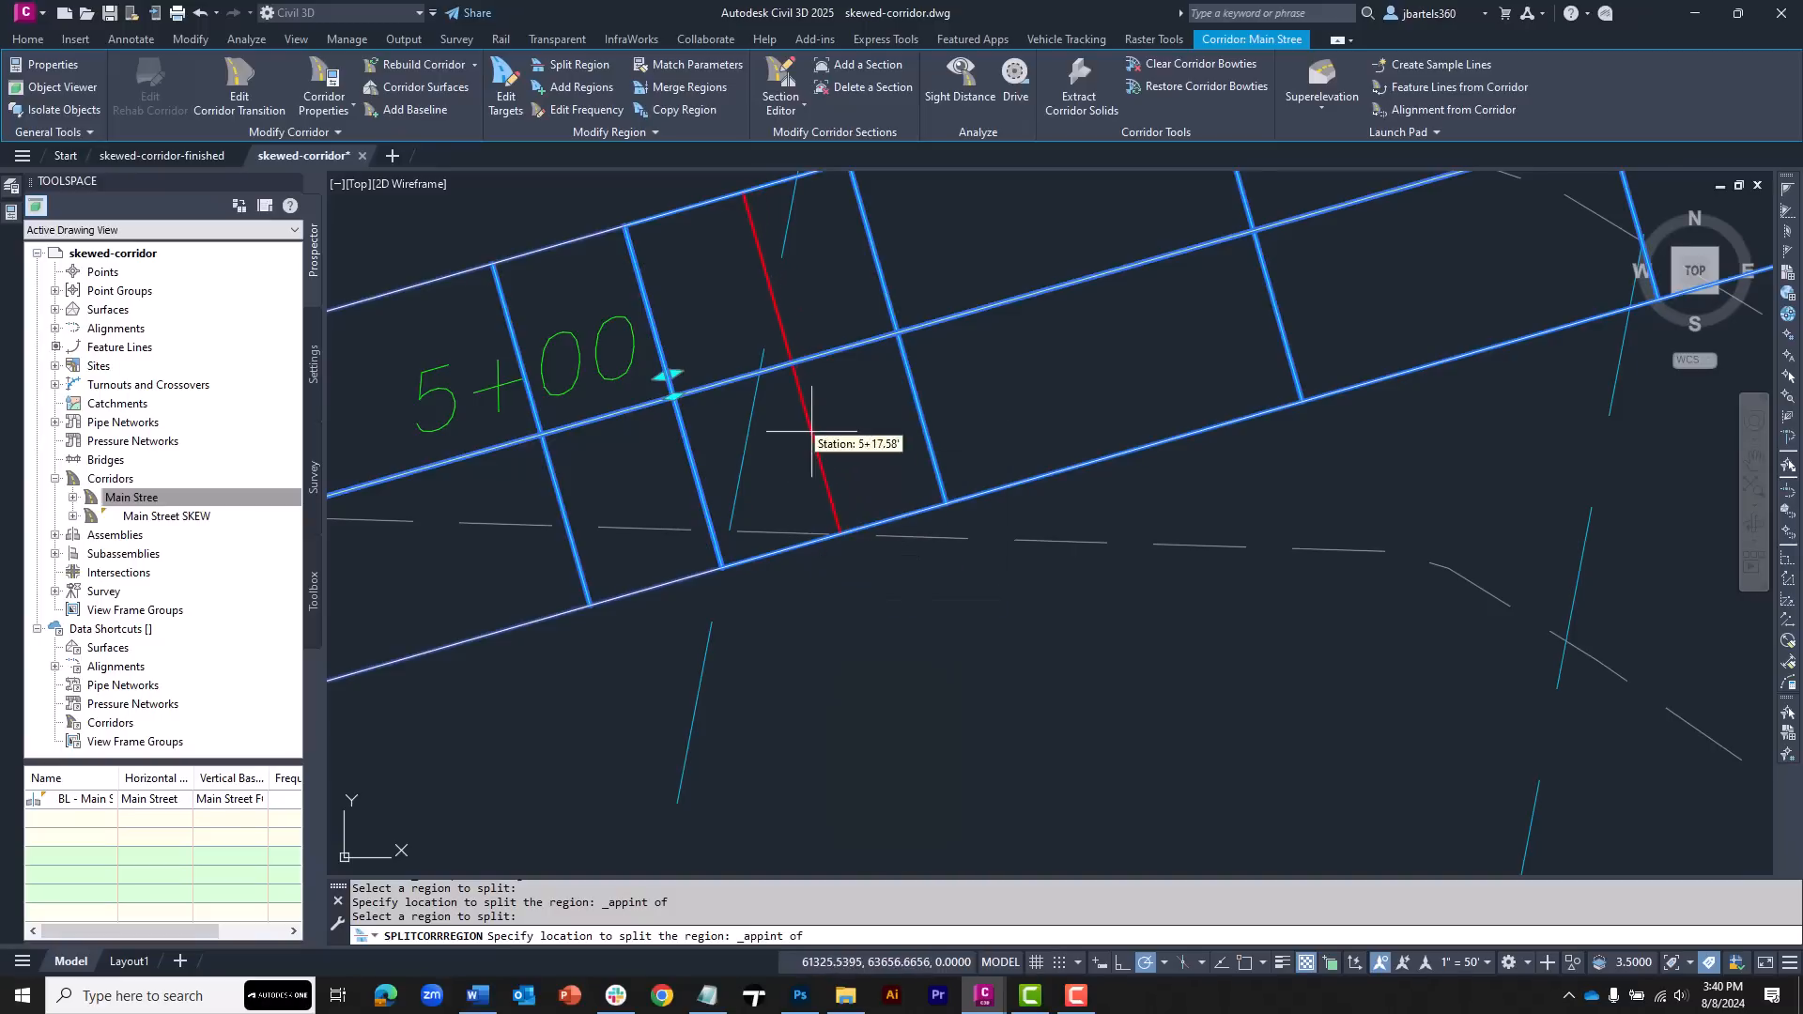
click(756, 372)
Split the corridor region at two apparent intersections with the eastern skew edge line
mouse_move(1013, 357)
middle_down()
mouse_move(689, 467)
mouse_move(471, 615)
middle_up()
scroll(770, 554, down, 2)
middle_drag(956, 496, 834, 516)
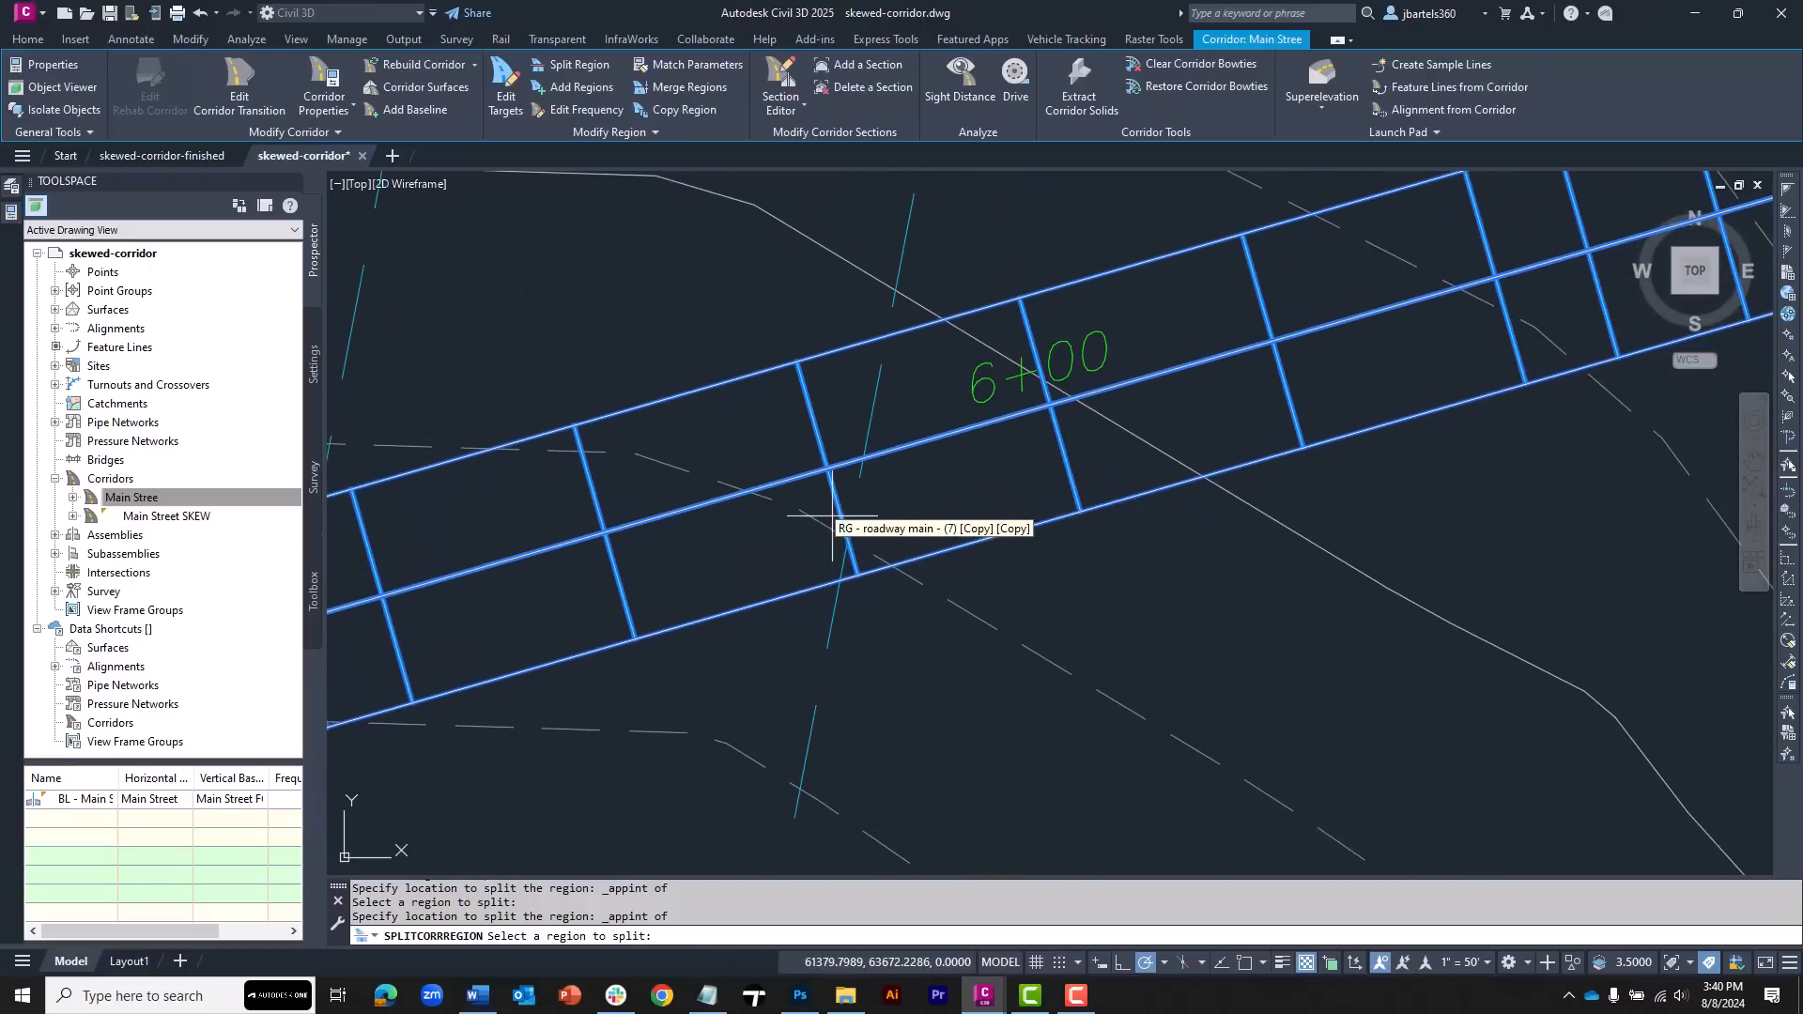
scroll(881, 496, up, 2)
click(900, 463)
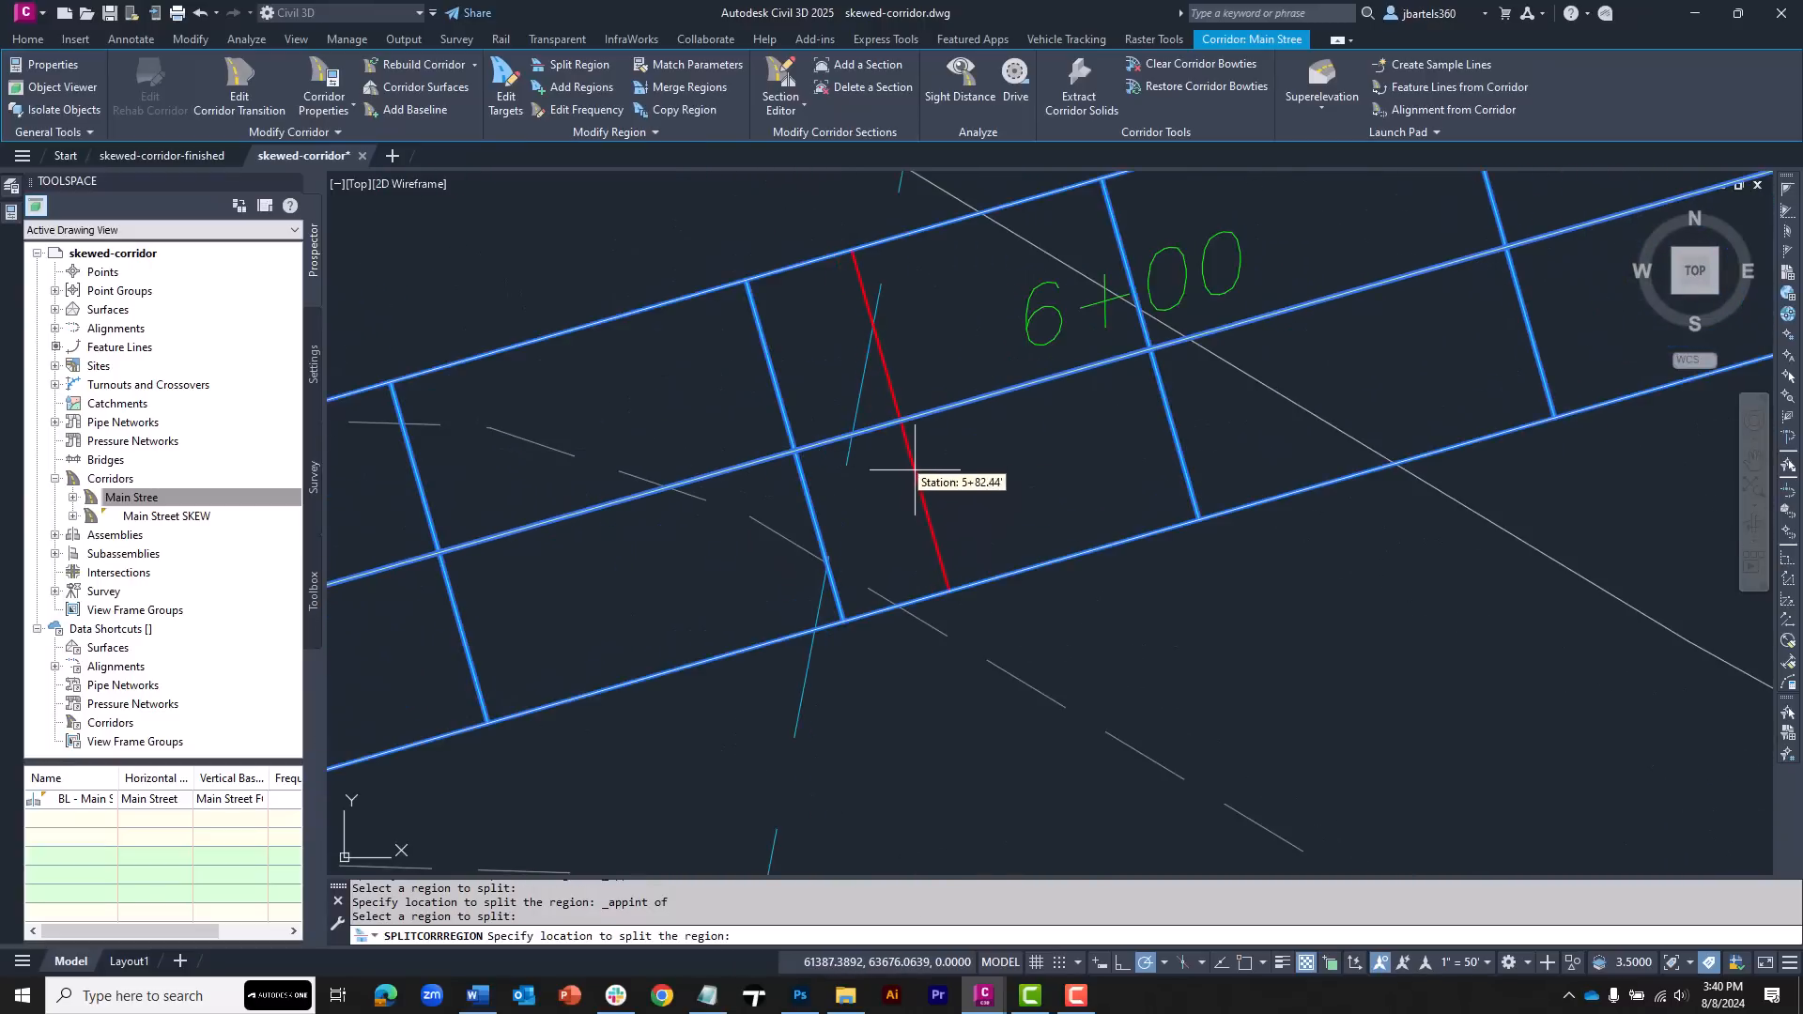
shift+right_click(915, 469)
click(965, 649)
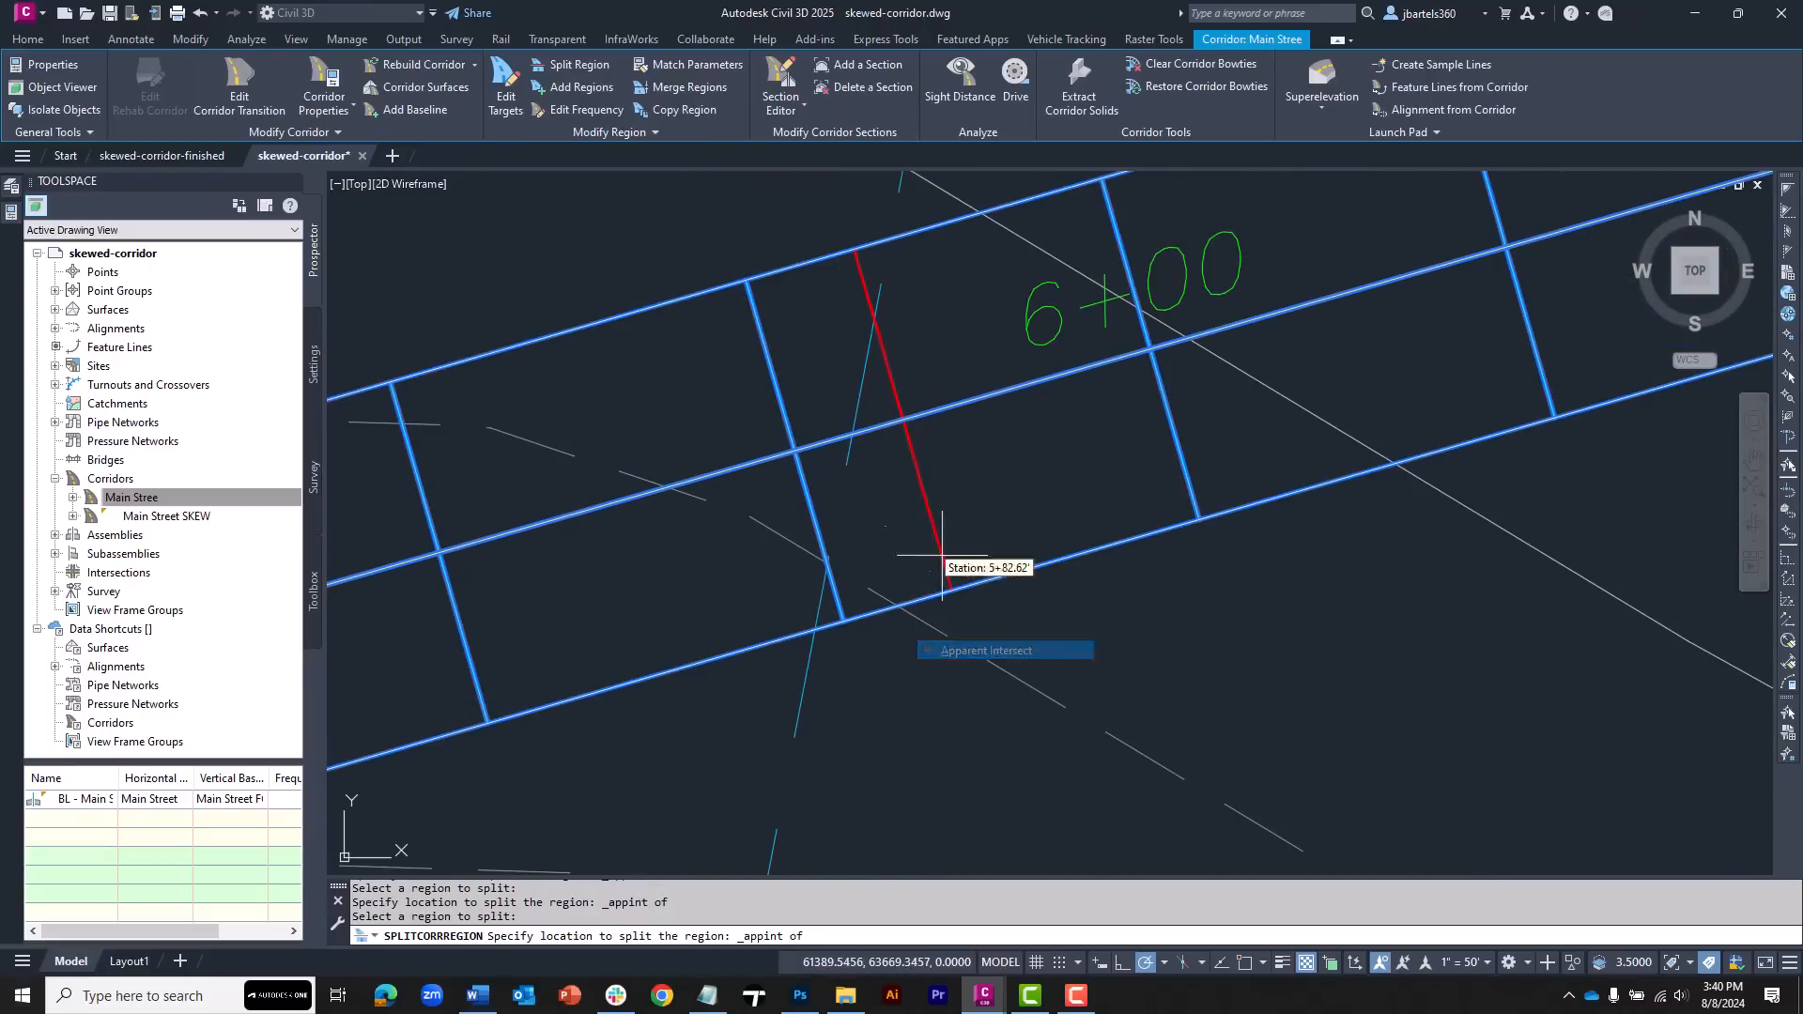
click(847, 439)
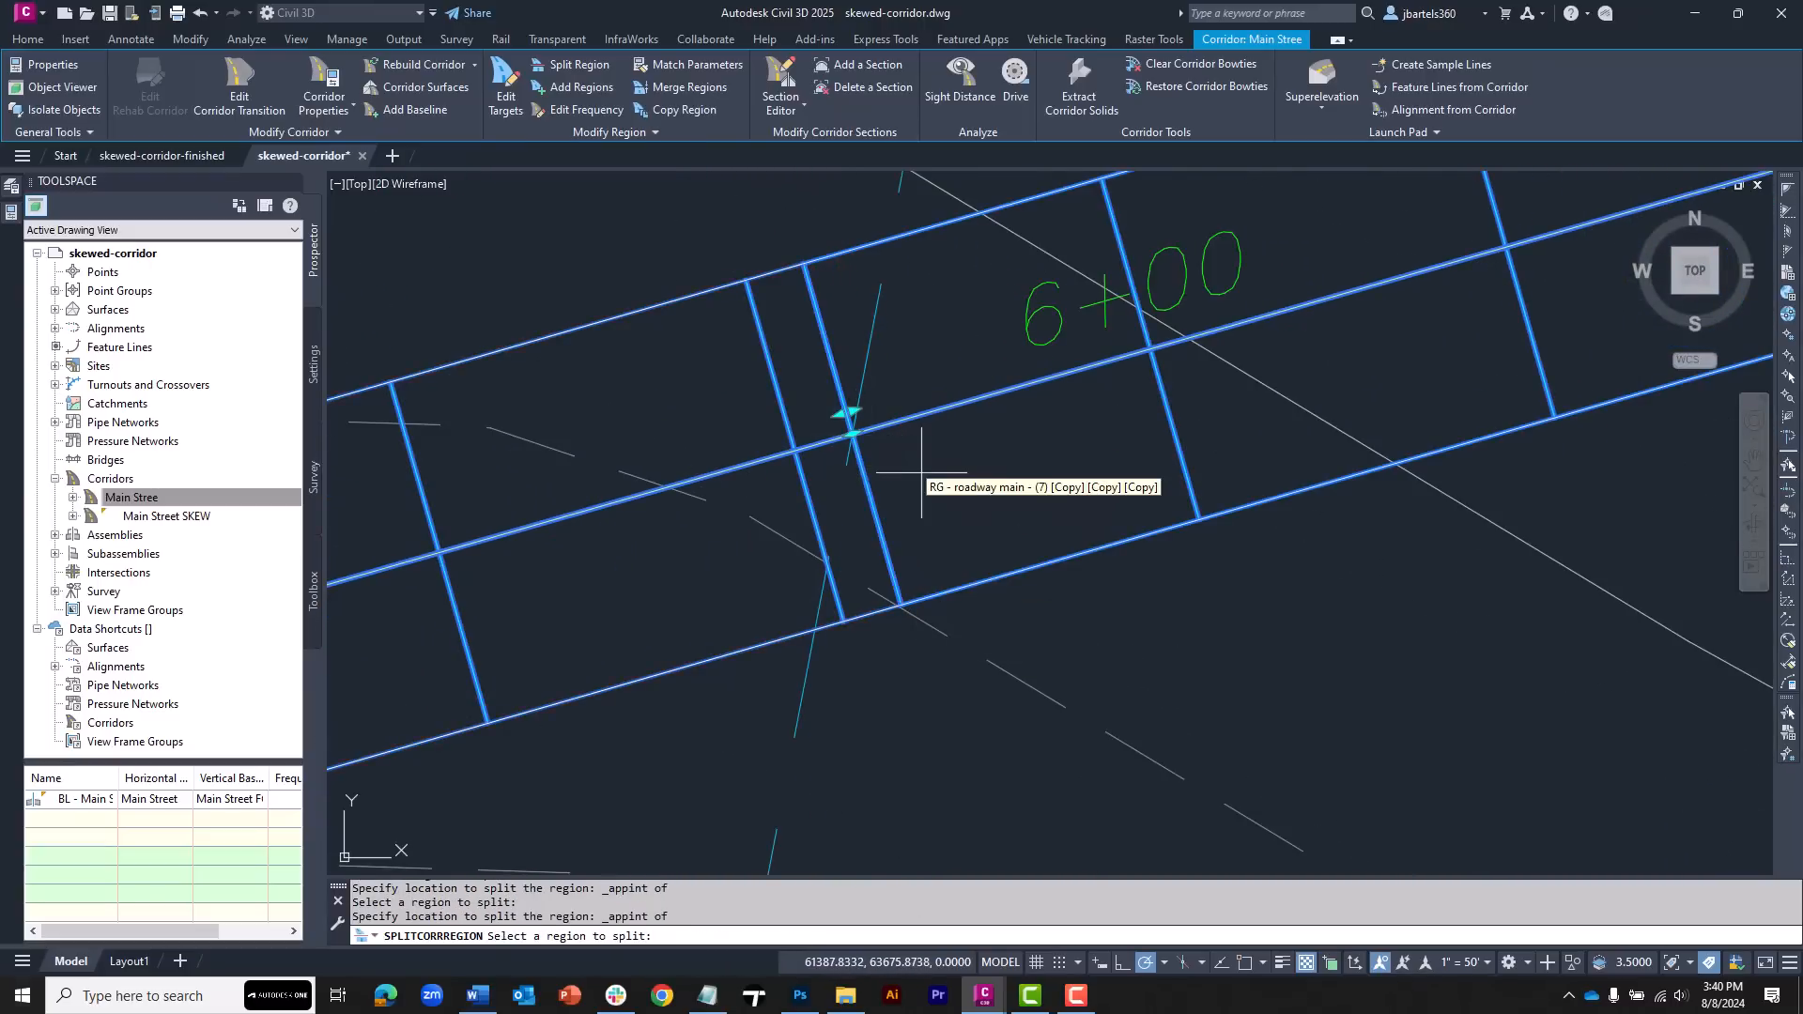
click(920, 361)
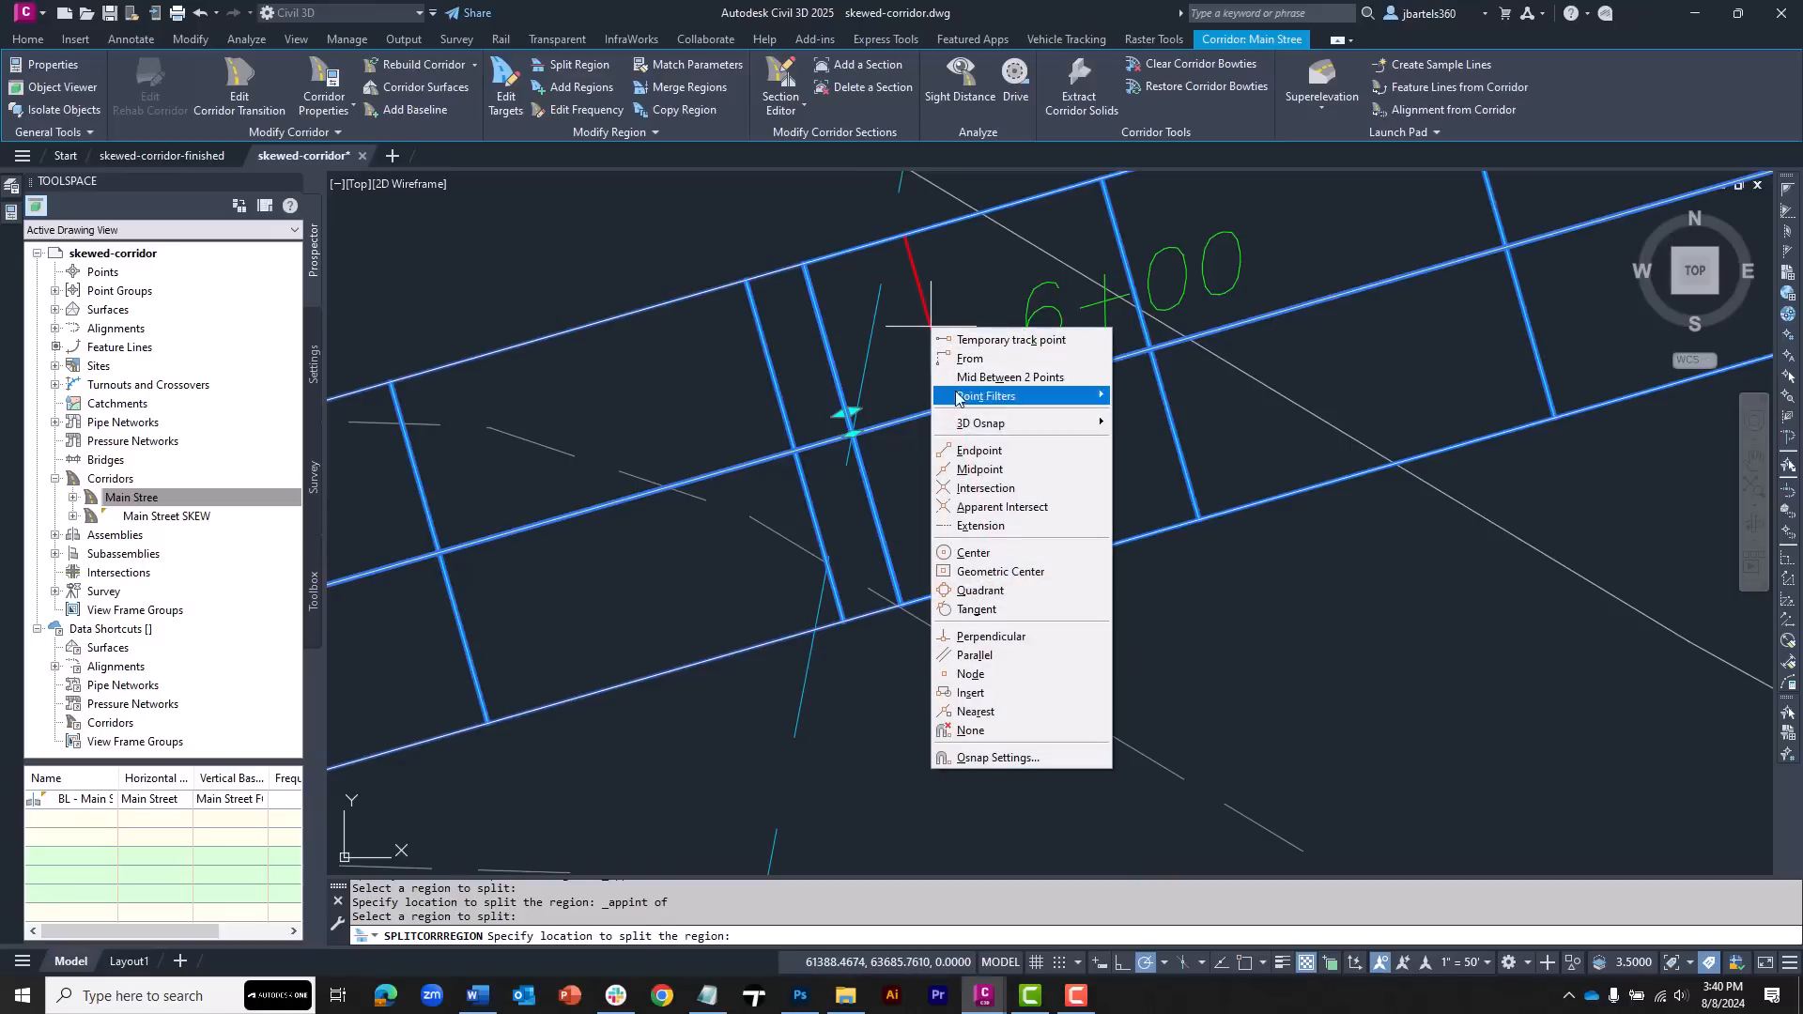
click(995, 507)
click(890, 238)
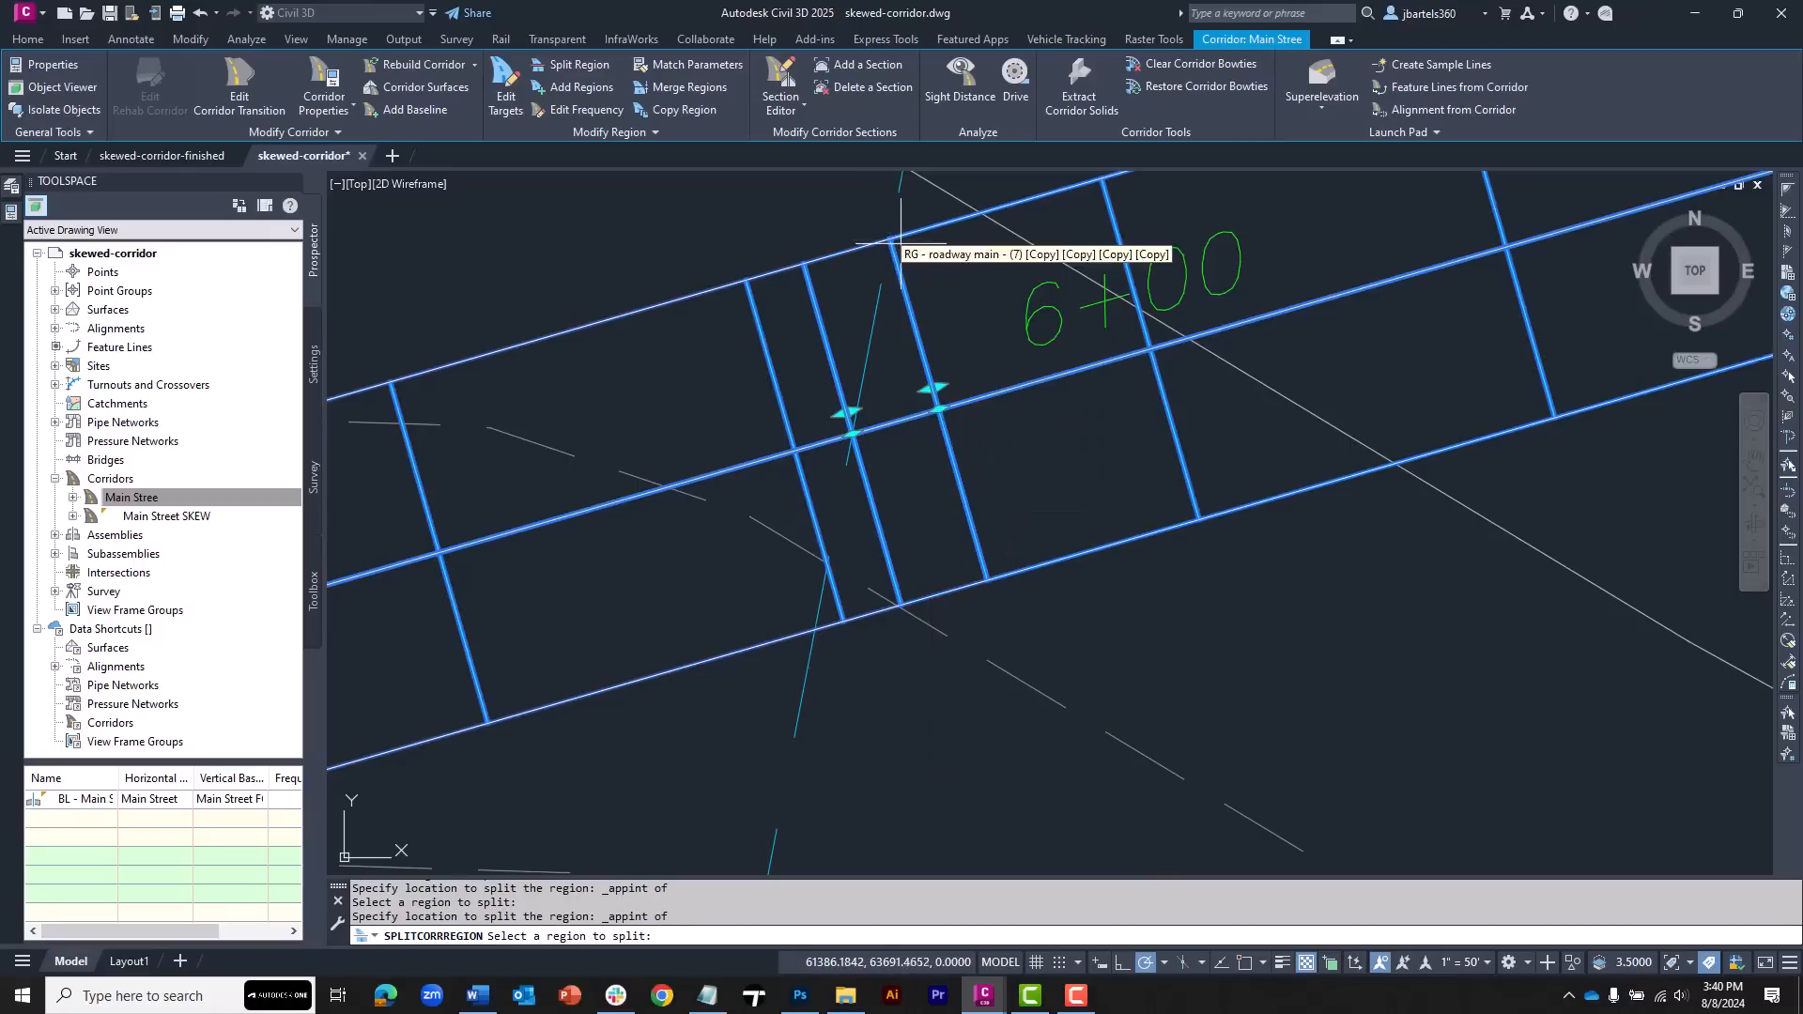
key(Return)
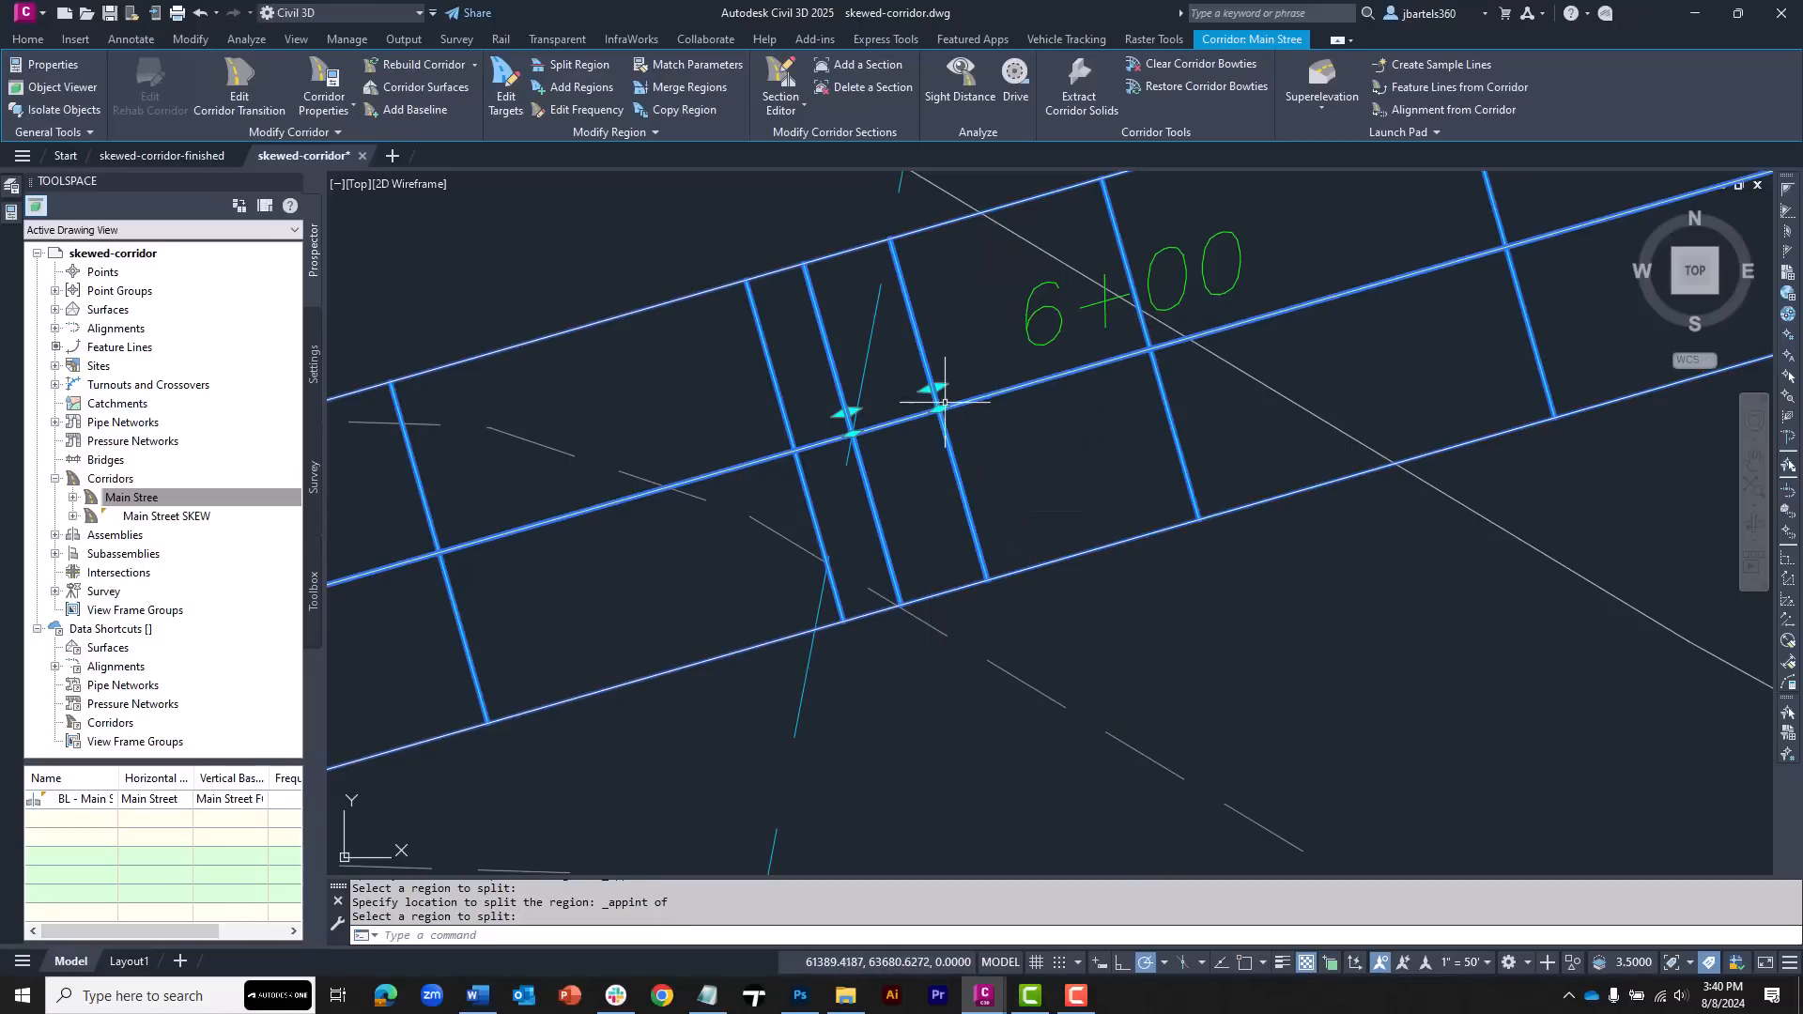
scroll(927, 429, down, 2)
key(Escape)
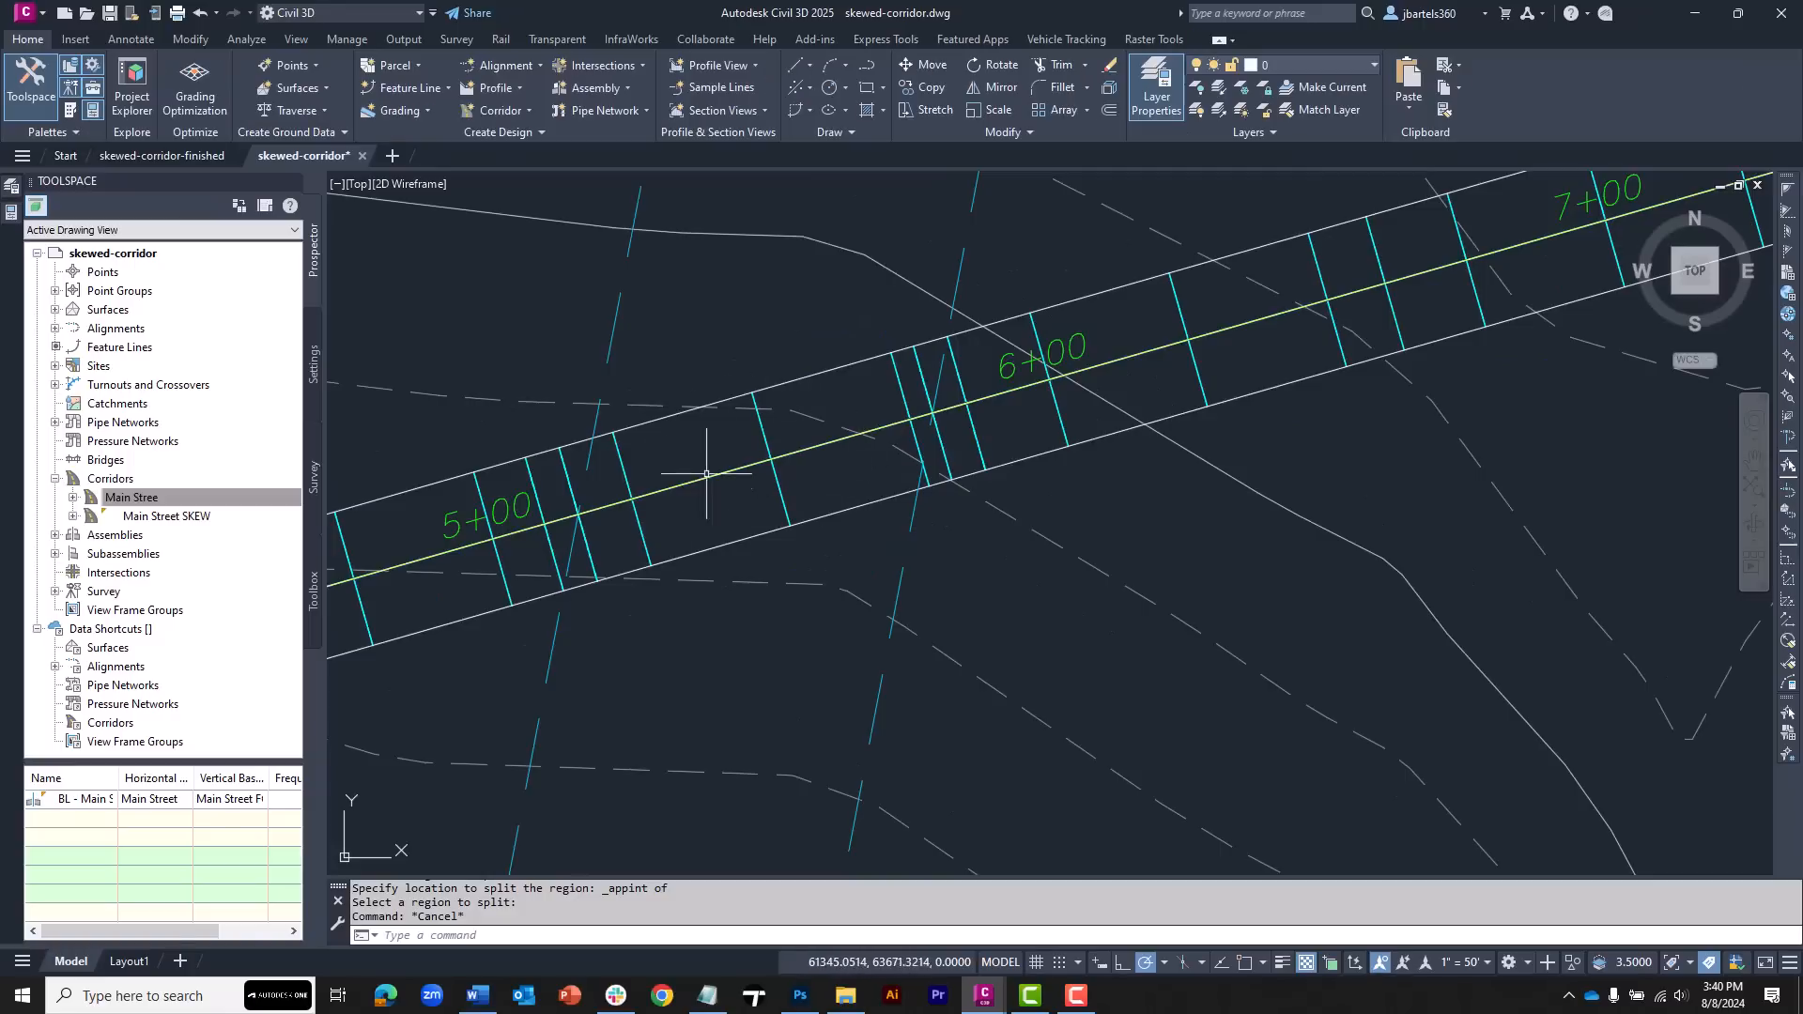
Delete the Main Stree corridor region lying between the two skew edge lines
click(761, 439)
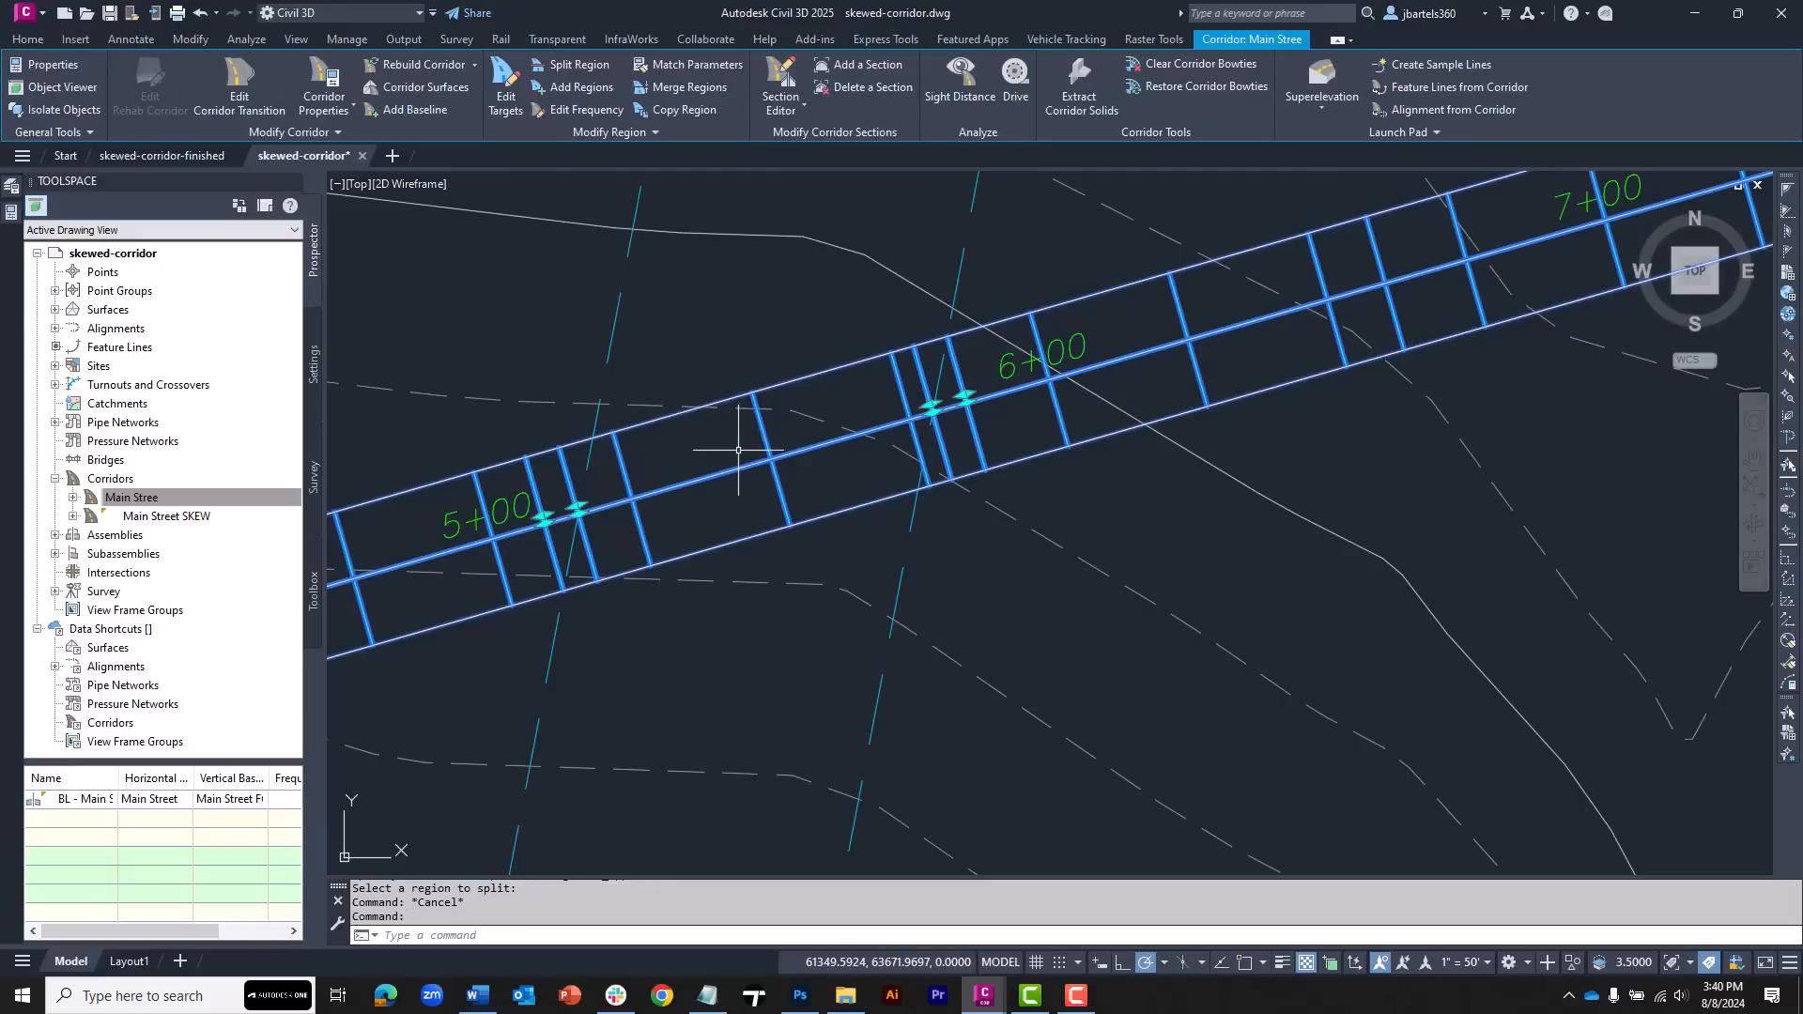
click(655, 132)
click(655, 157)
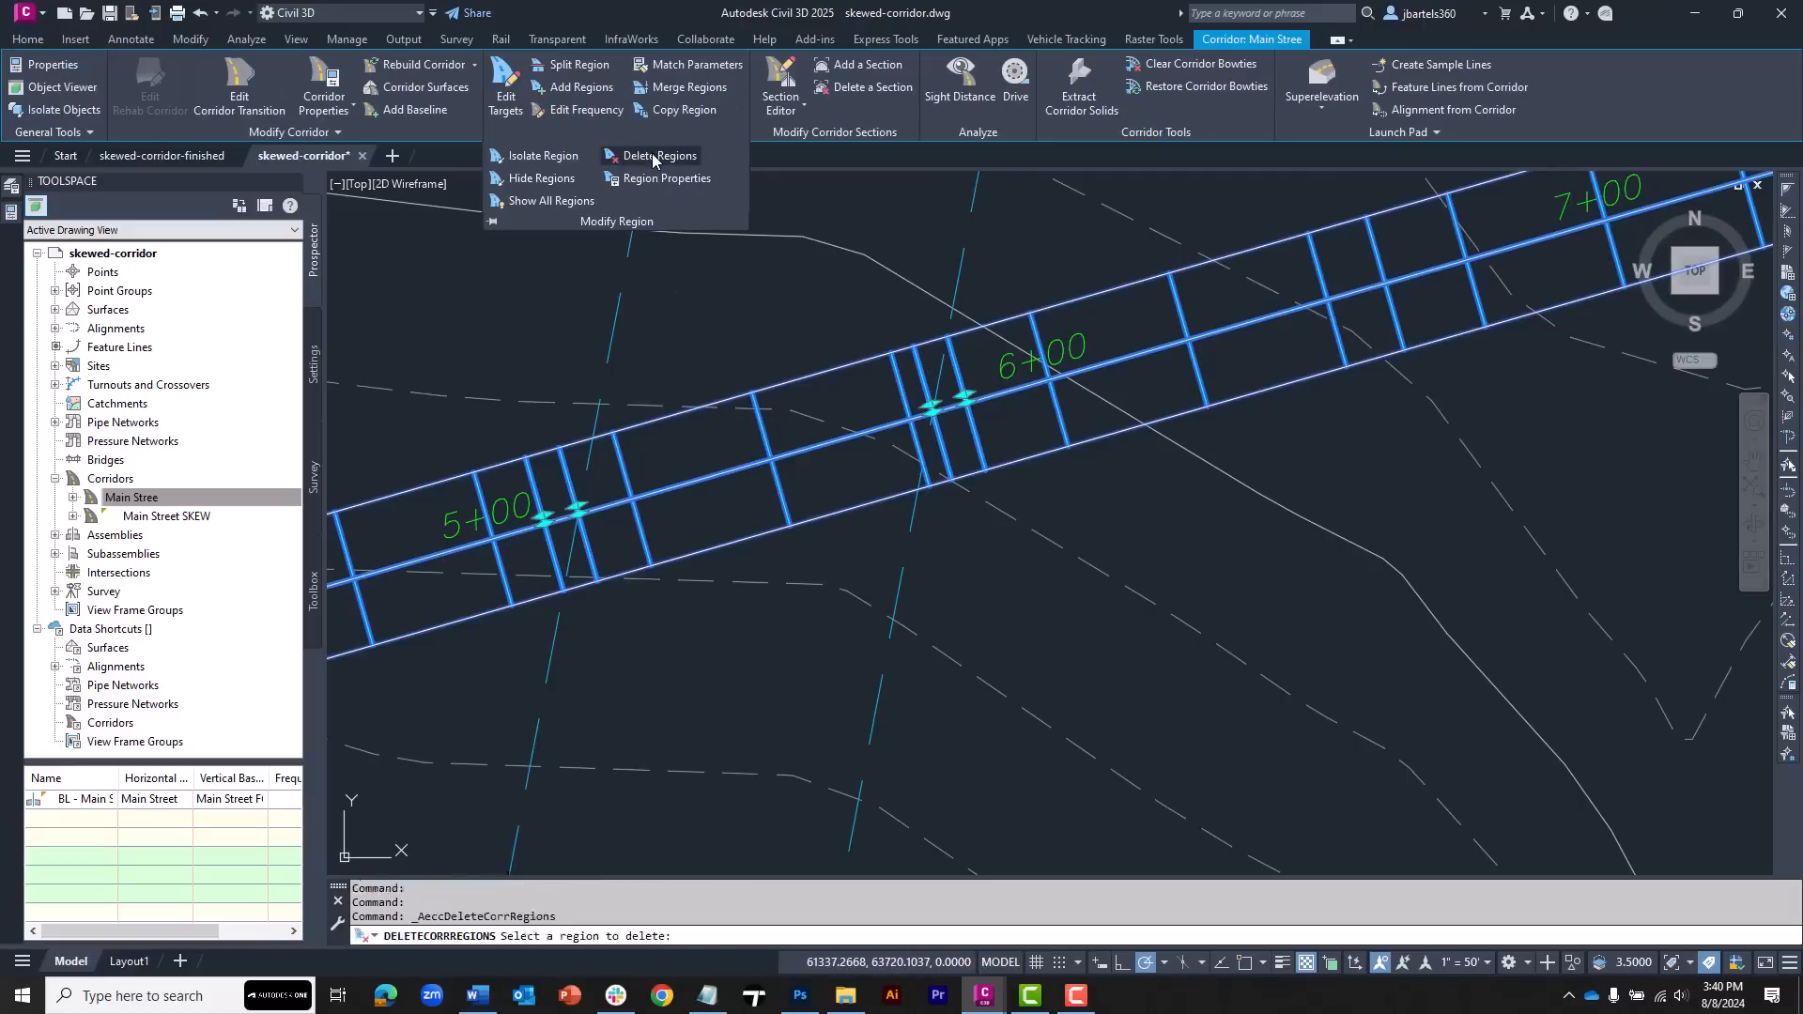
click(707, 446)
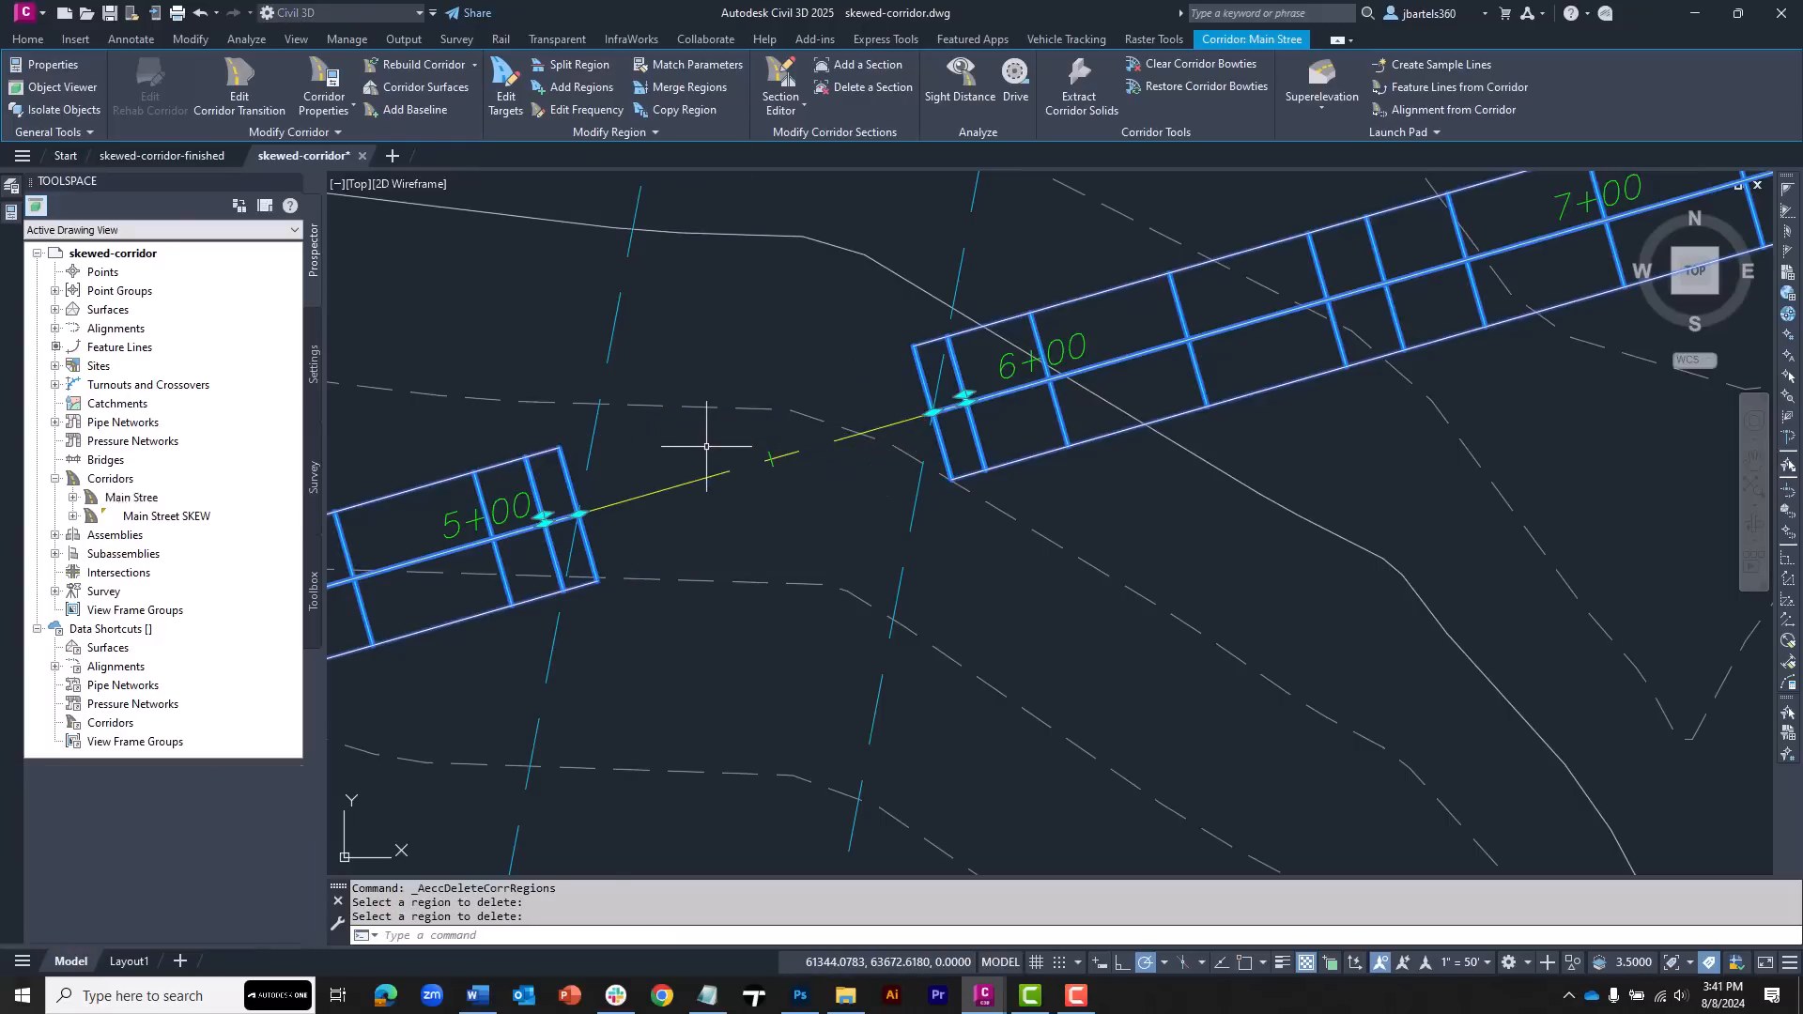
Target the right lane width of the Main Stree region west of the skew to the West-Edge-SKEW alignment, rebuilding the corridor
key(Escape)
key(Escape)
mouse_move(717, 511)
middle_down()
mouse_move(805, 487)
mouse_move(809, 454)
middle_up()
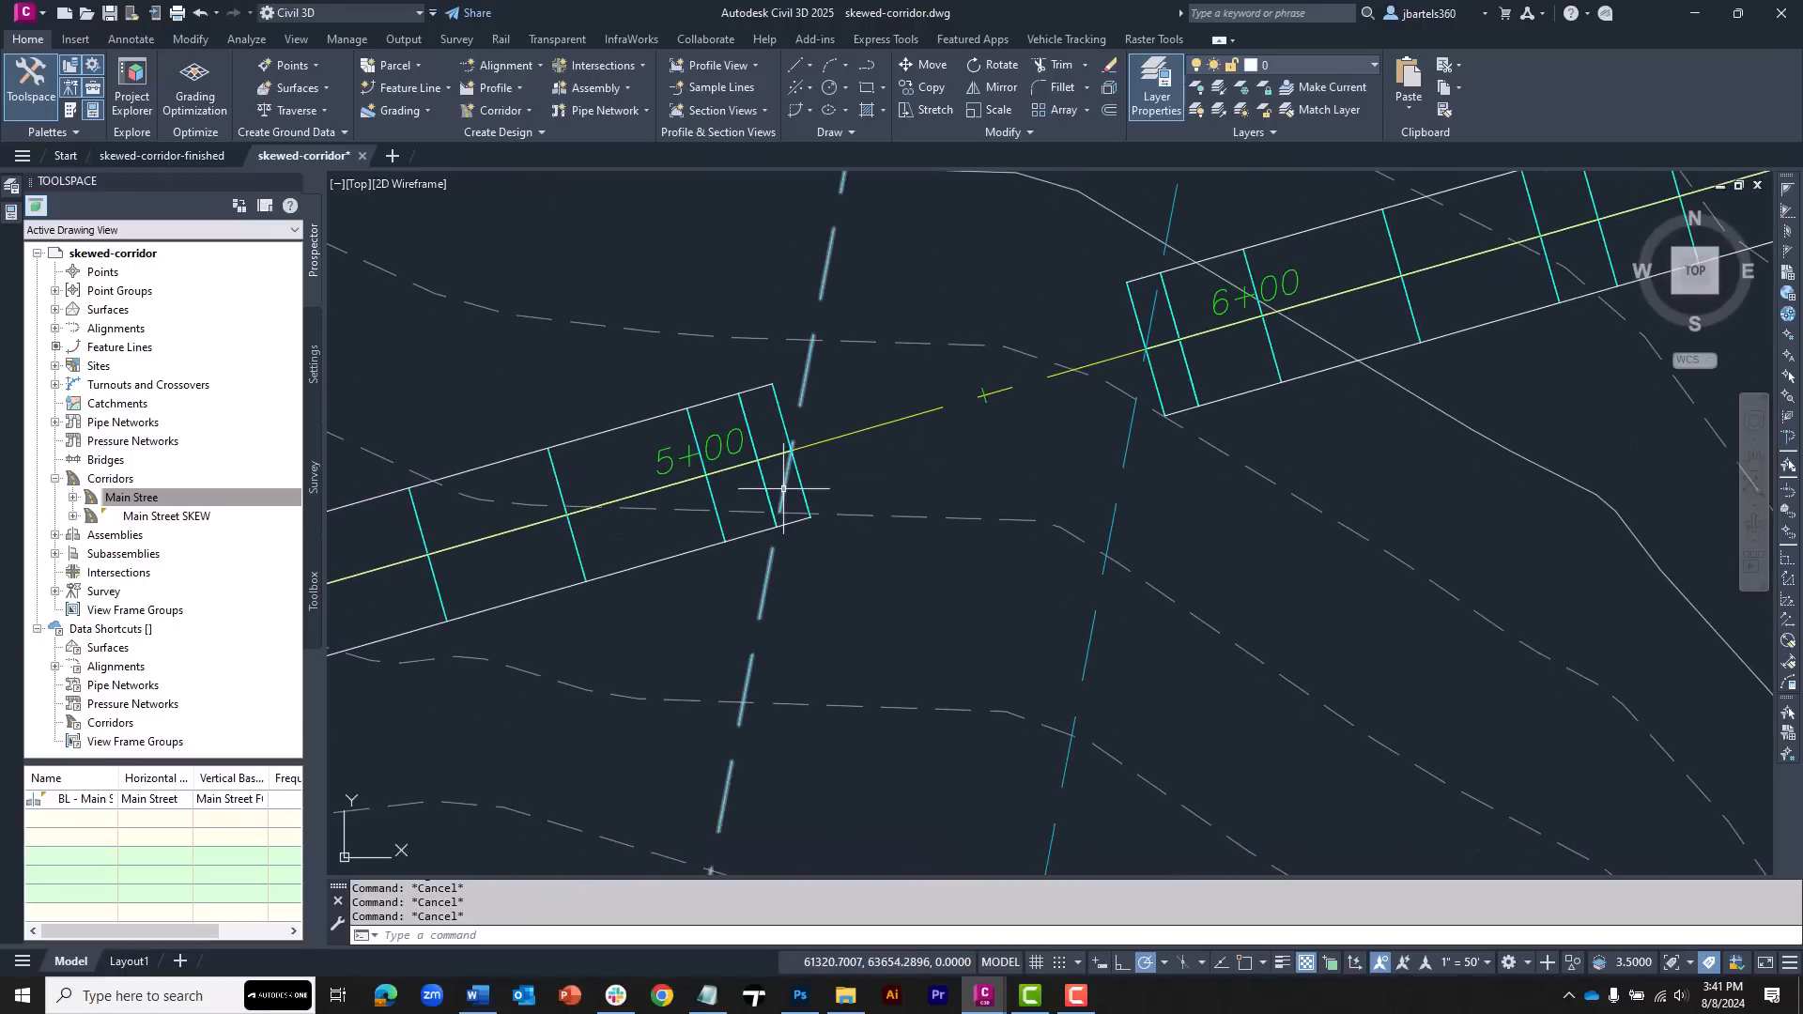
scroll(784, 486, up, 2)
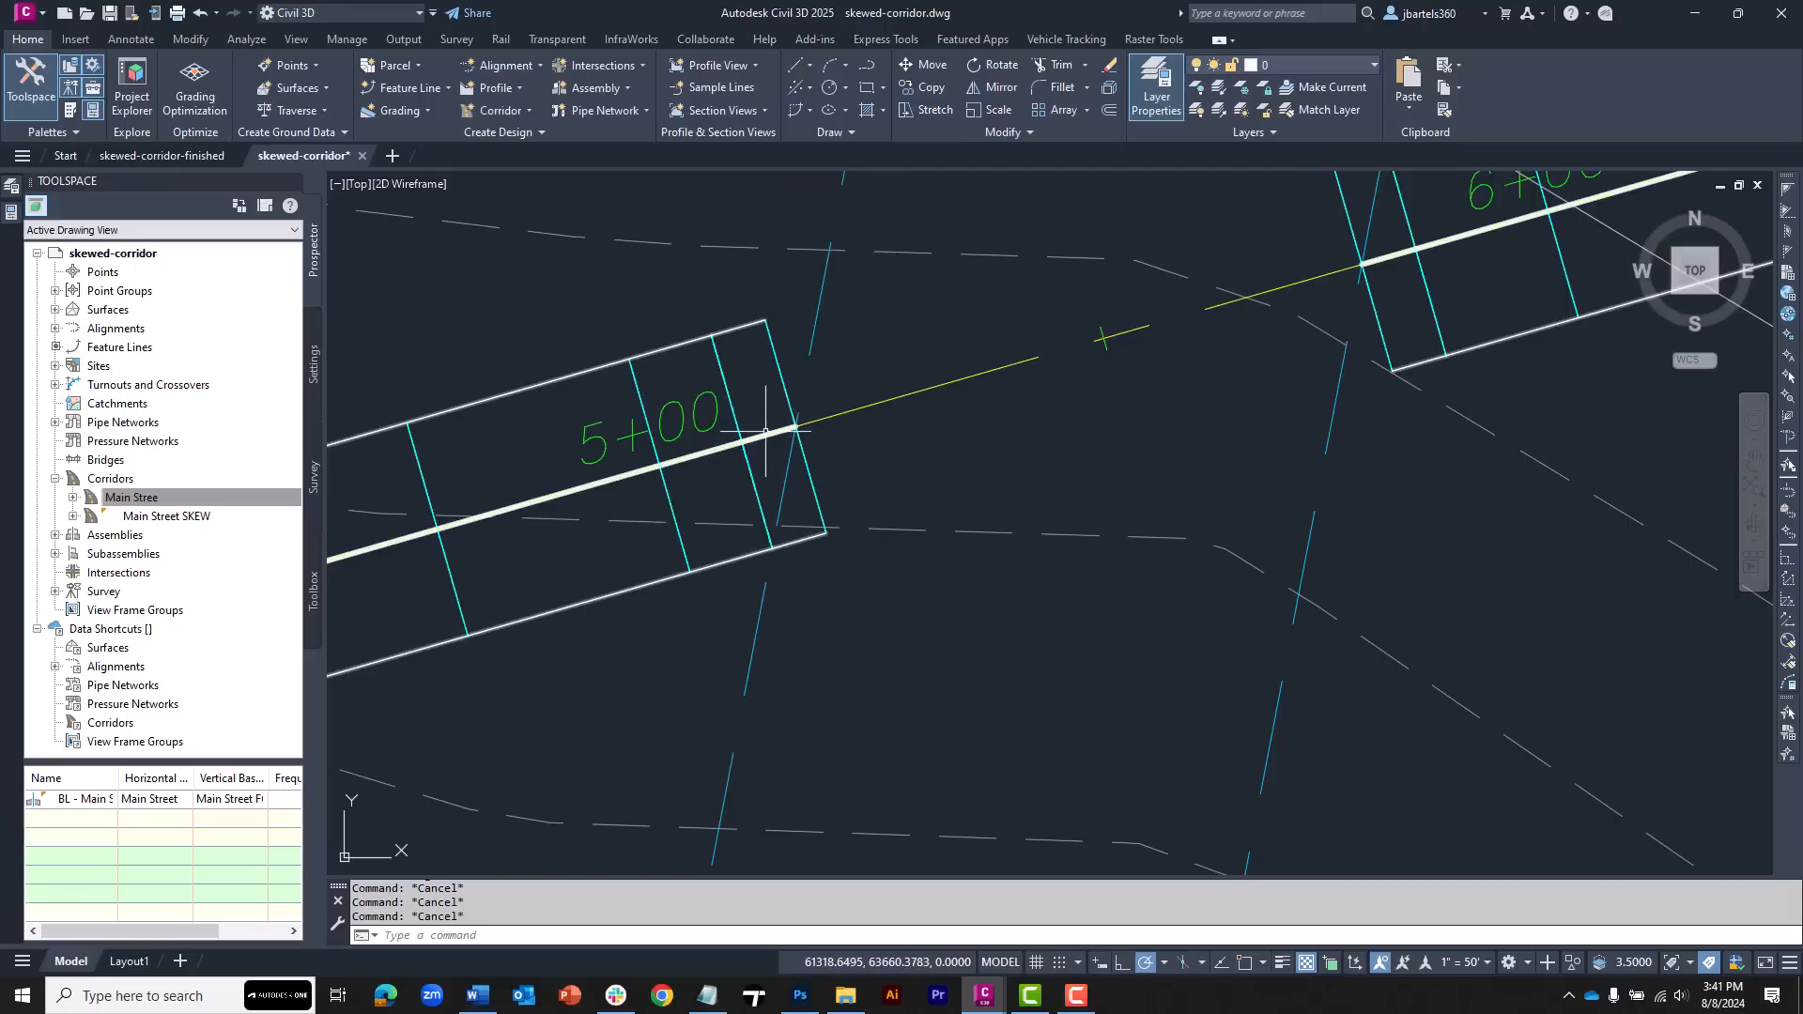
click(721, 374)
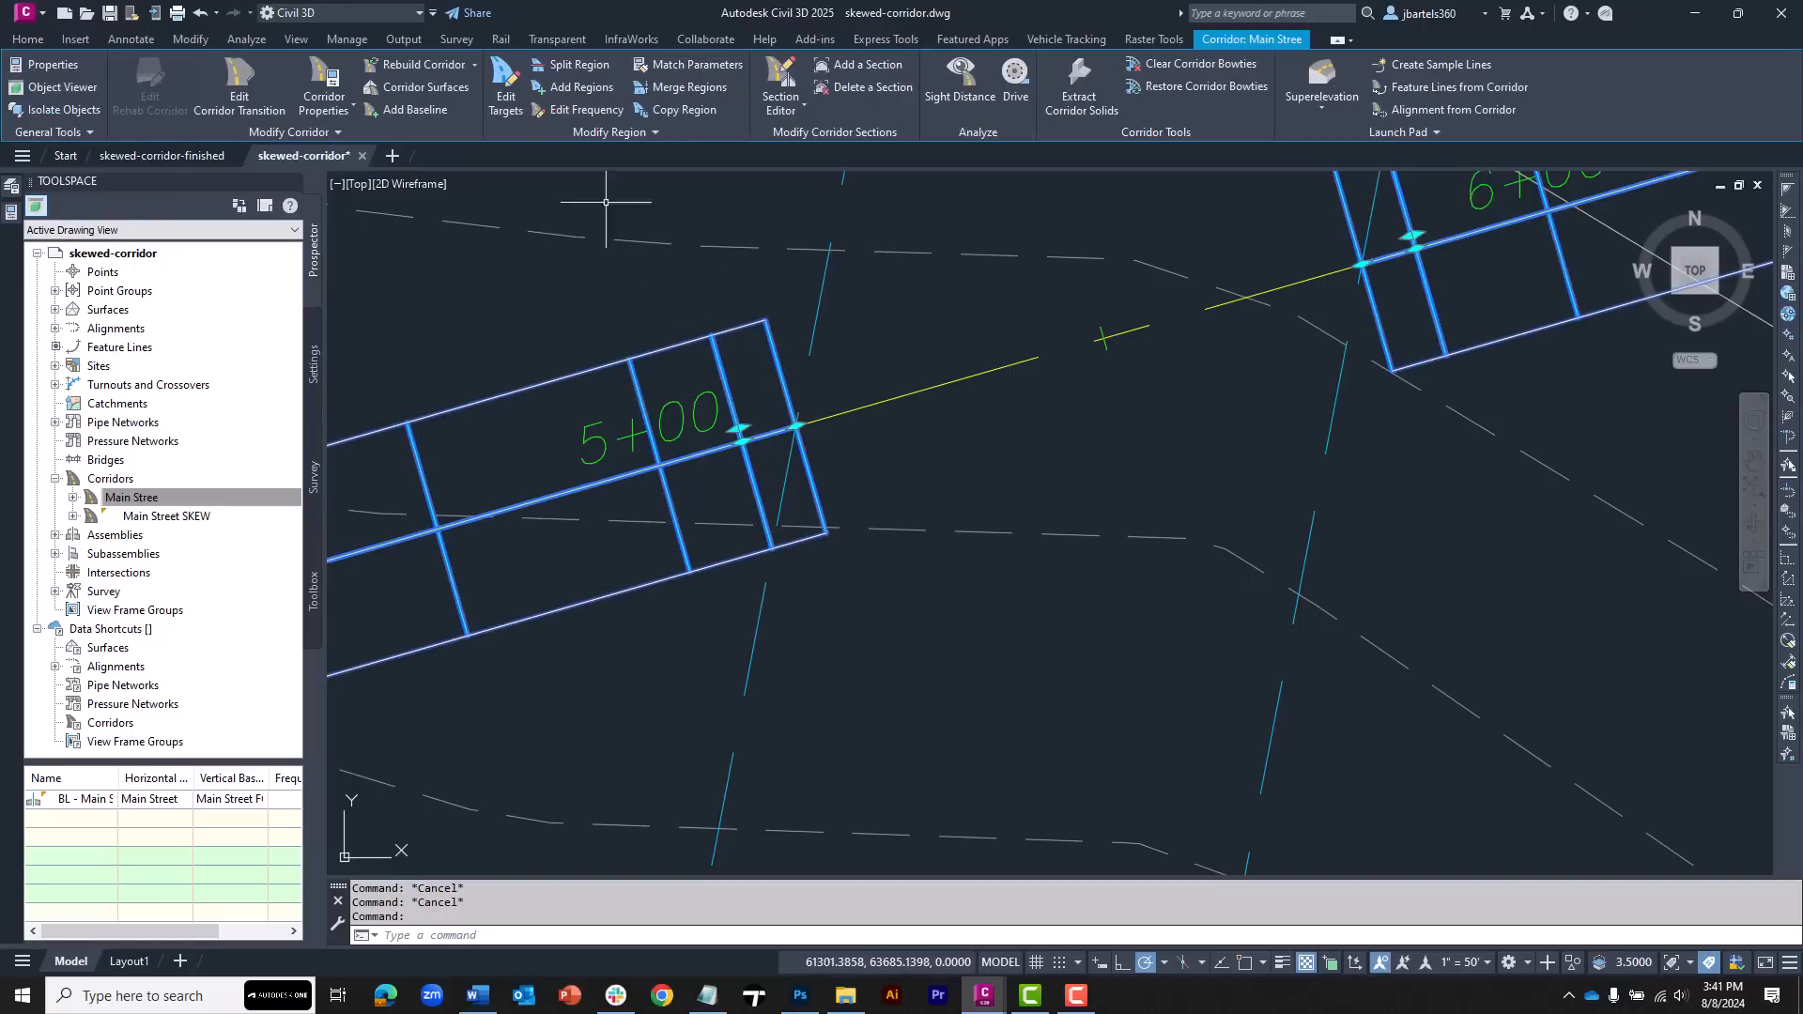
click(505, 85)
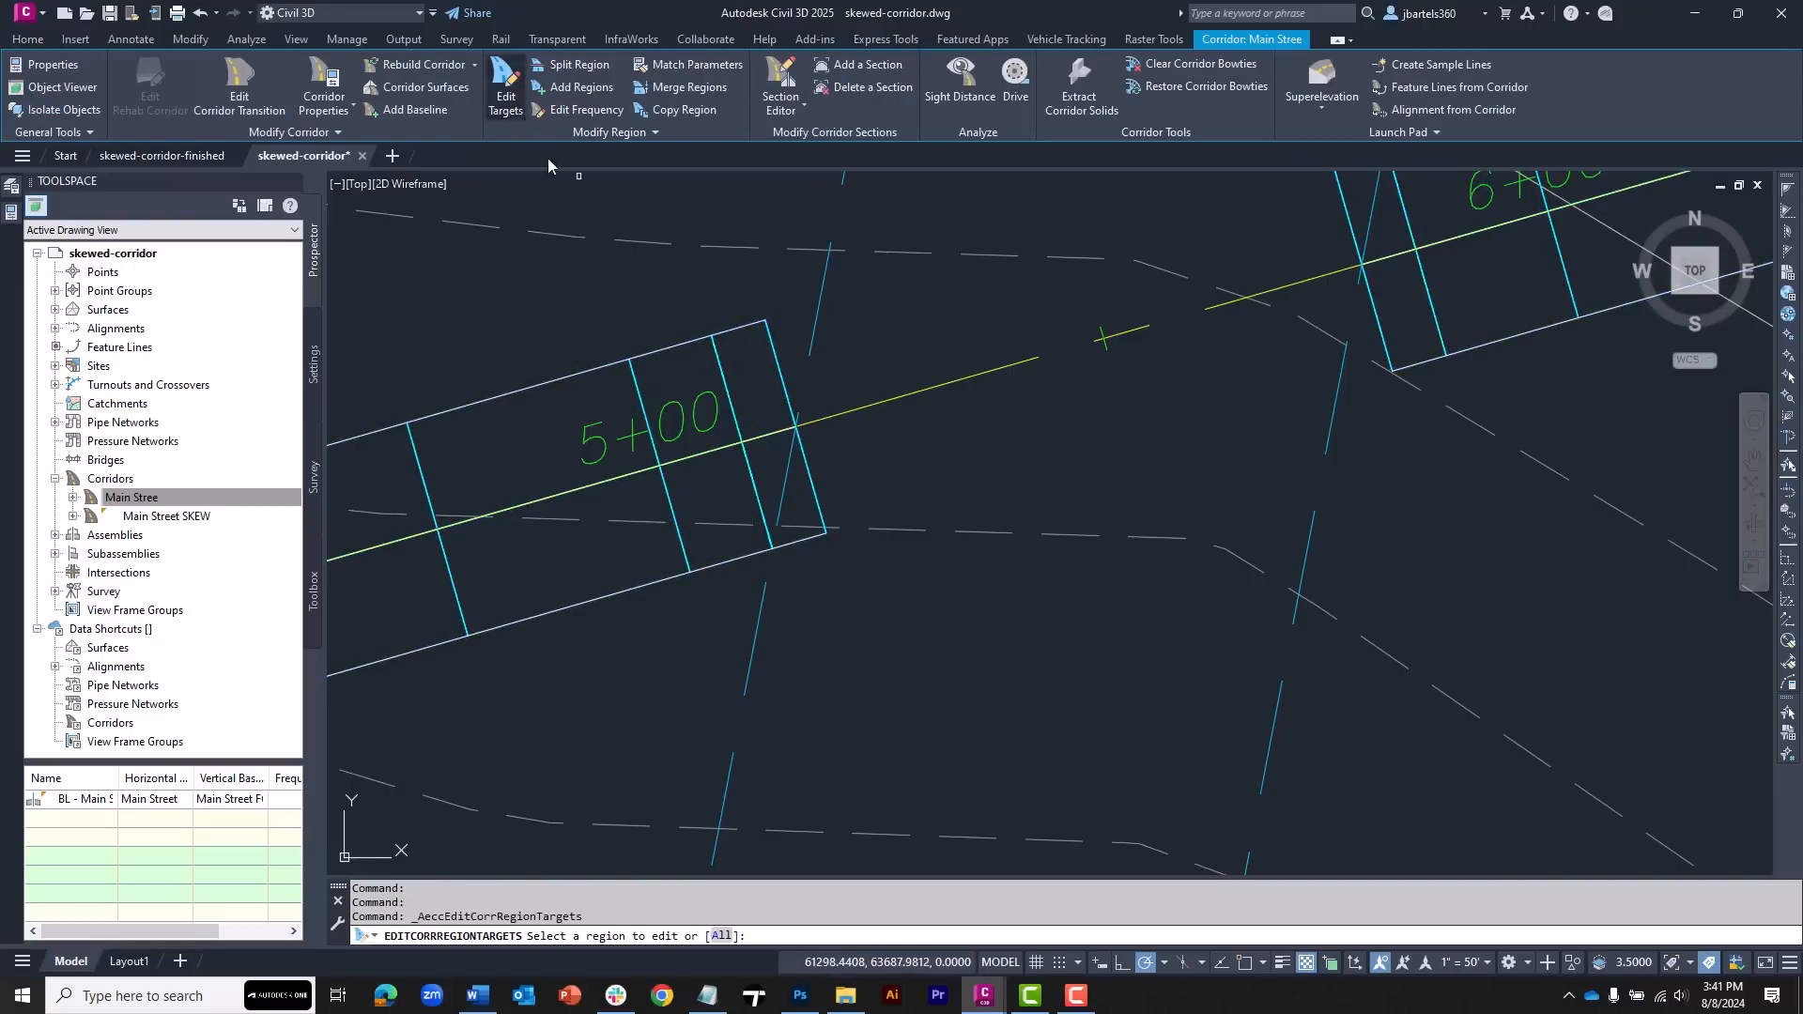
click(759, 406)
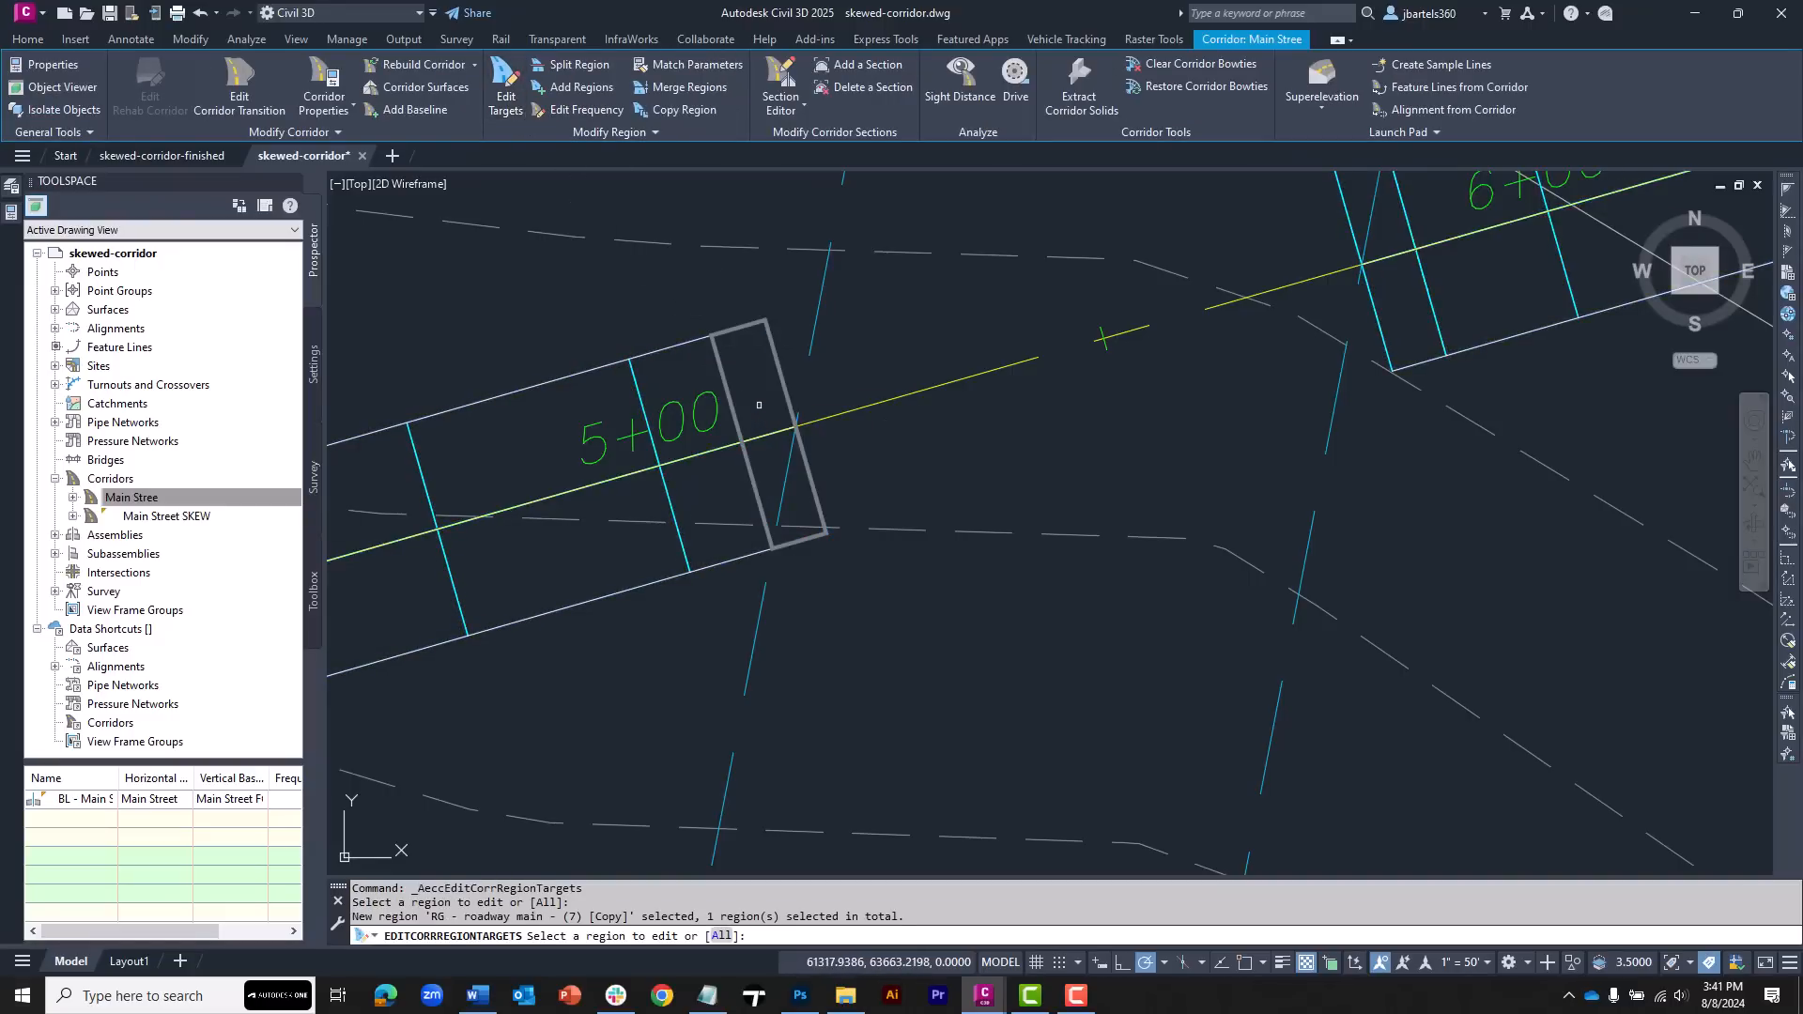
key(Return)
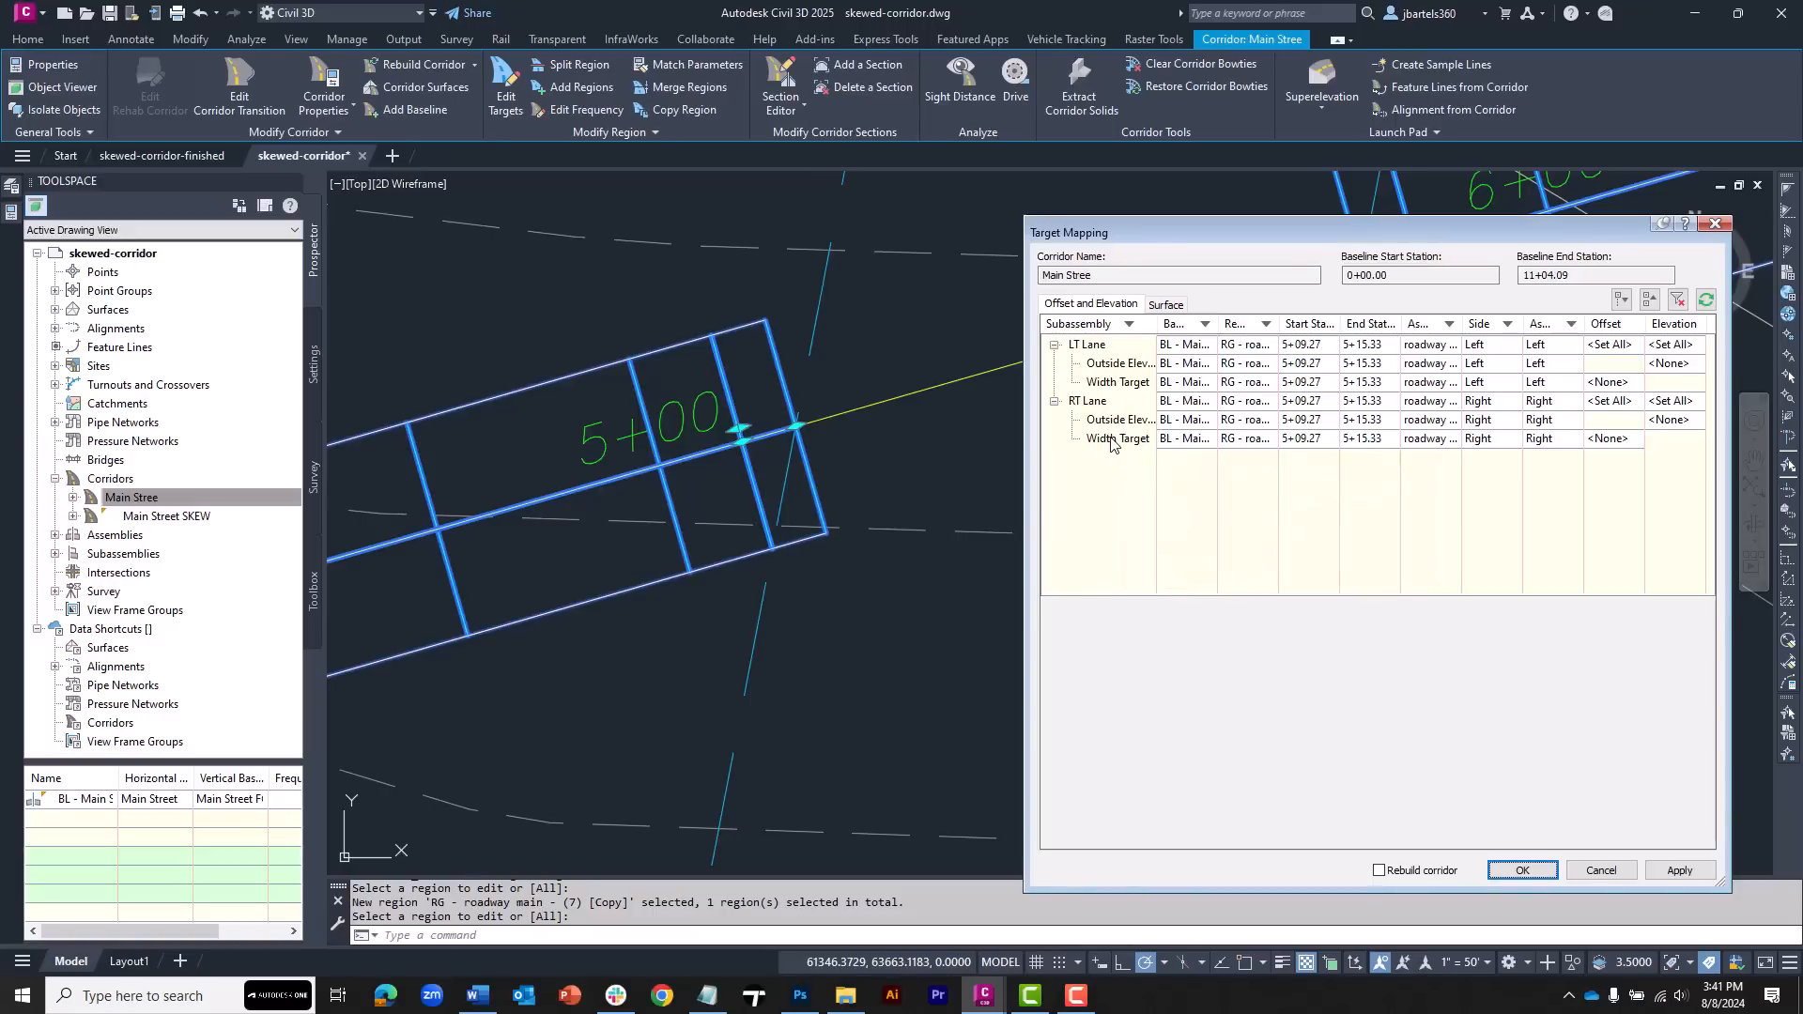
click(1110, 439)
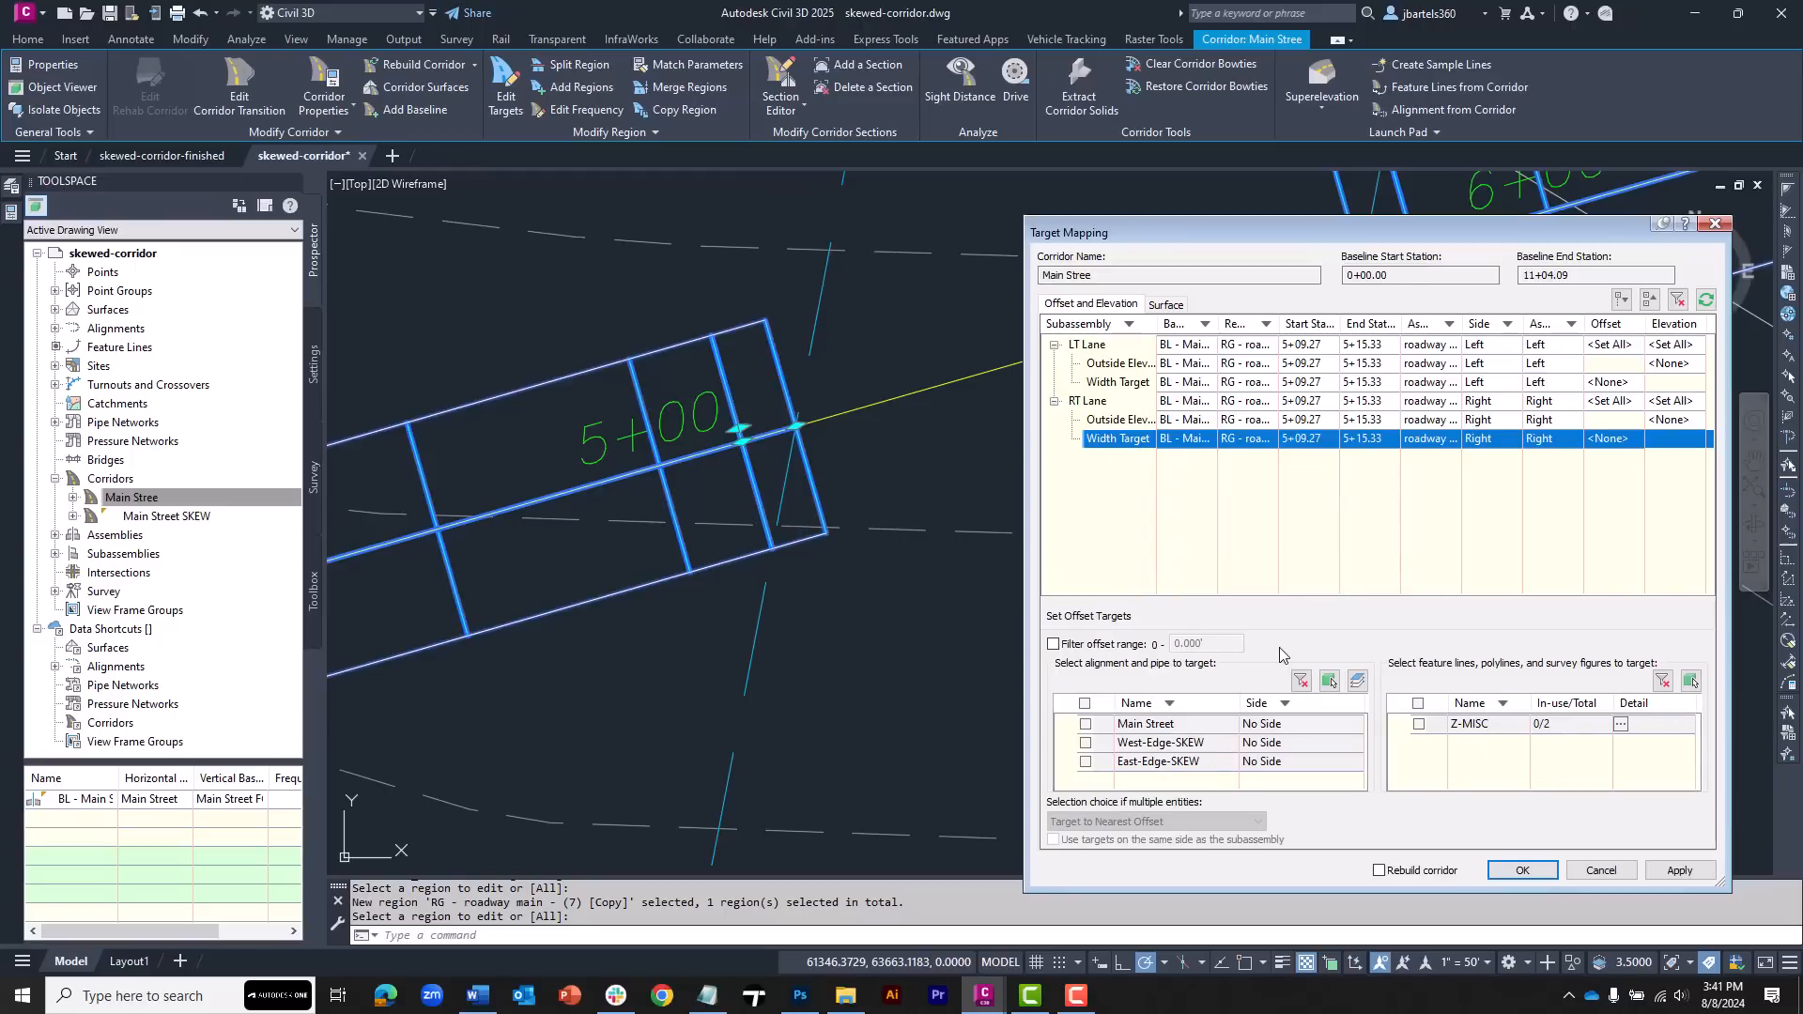
click(1329, 681)
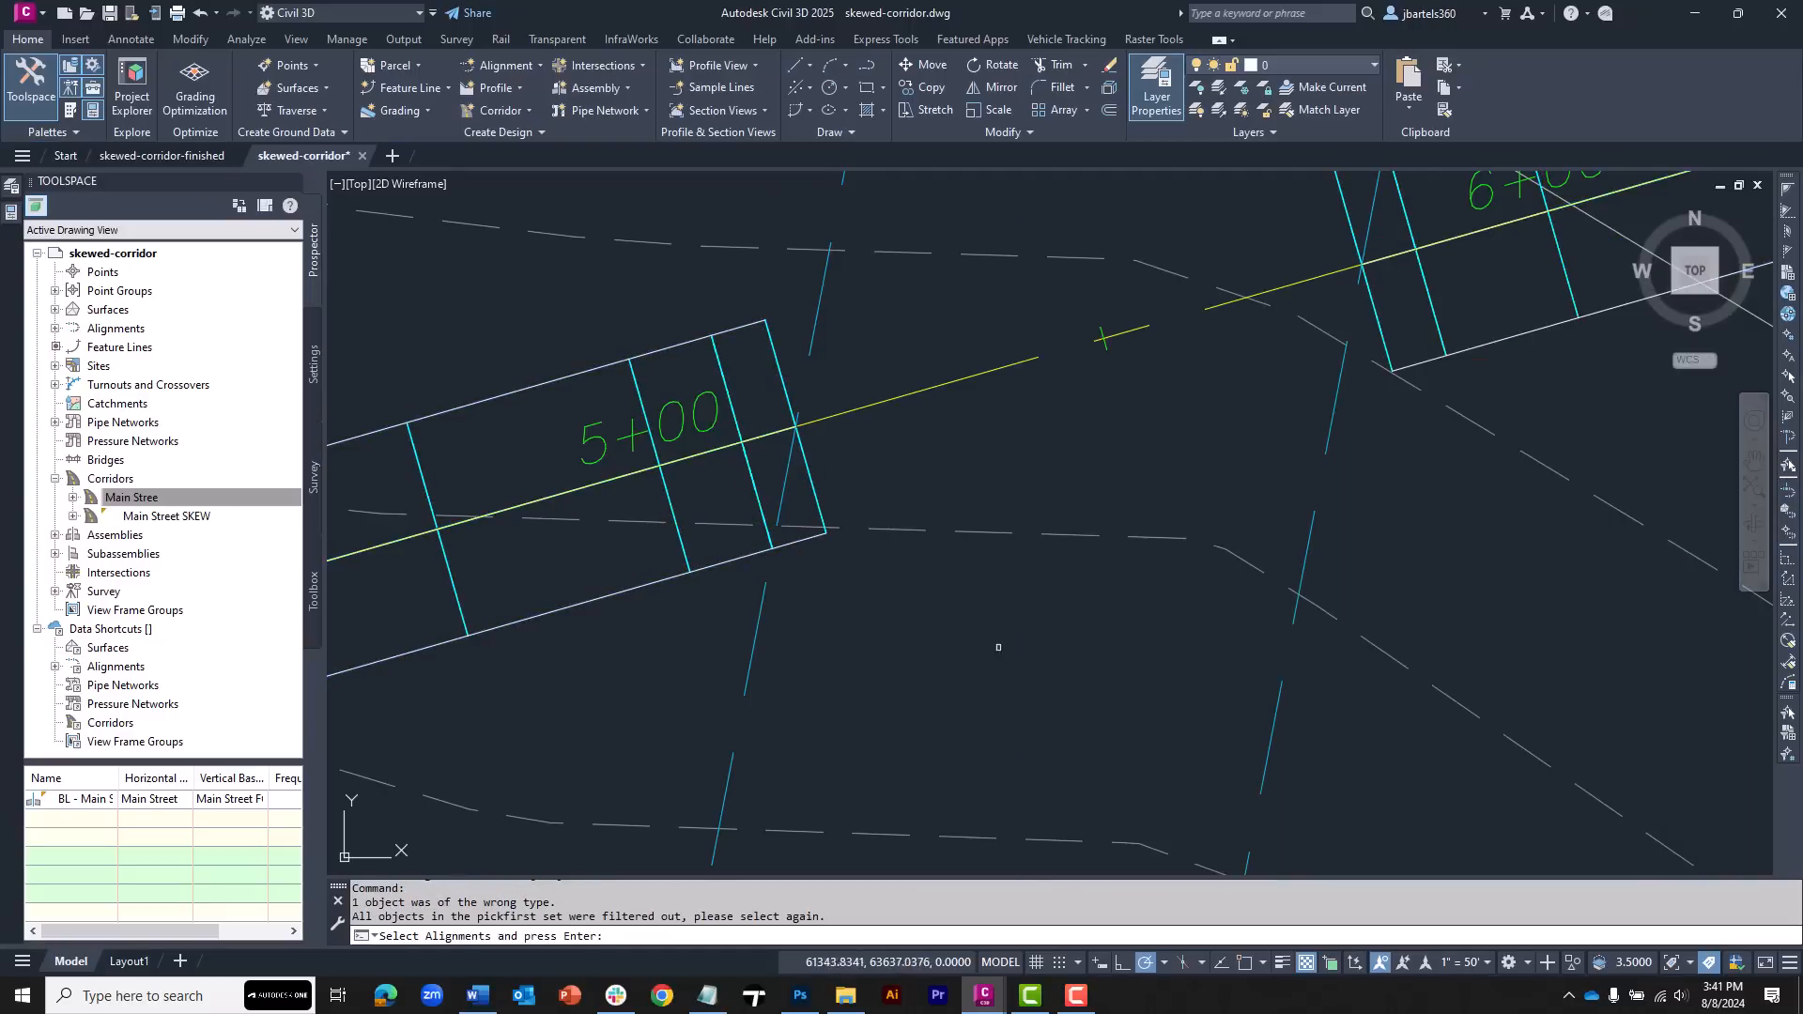
click(766, 595)
key(Return)
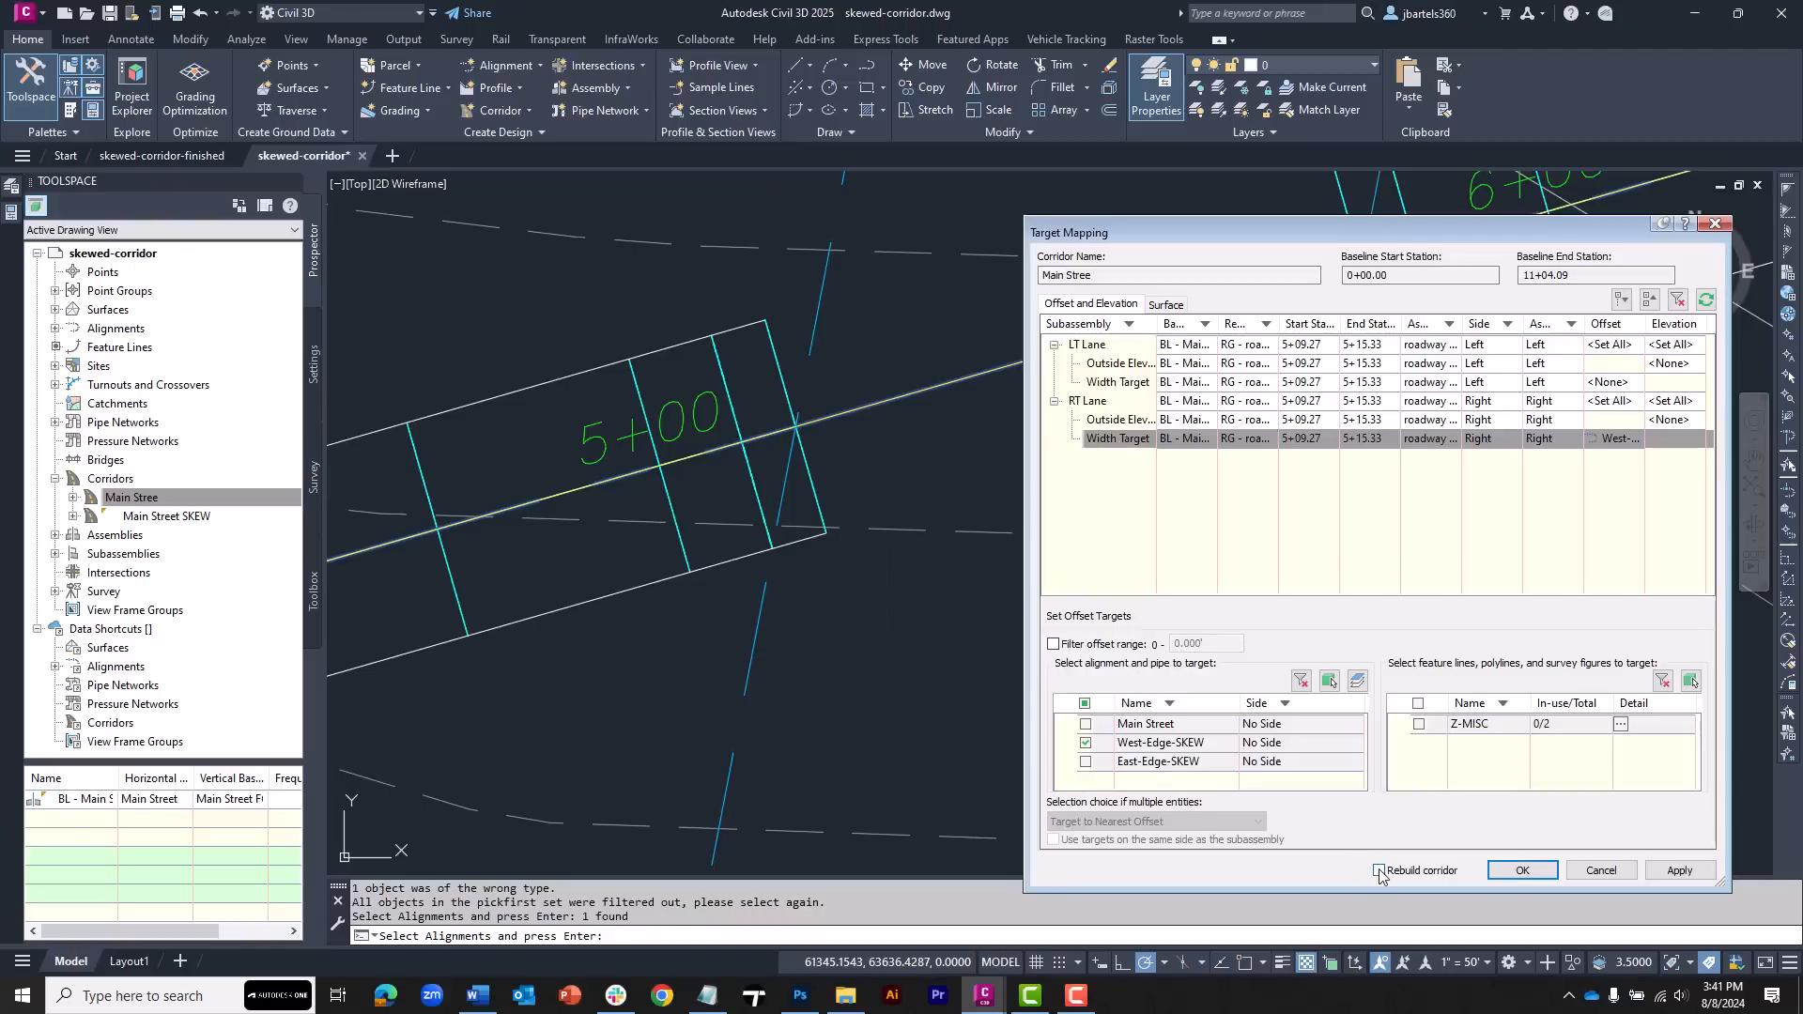
click(1523, 871)
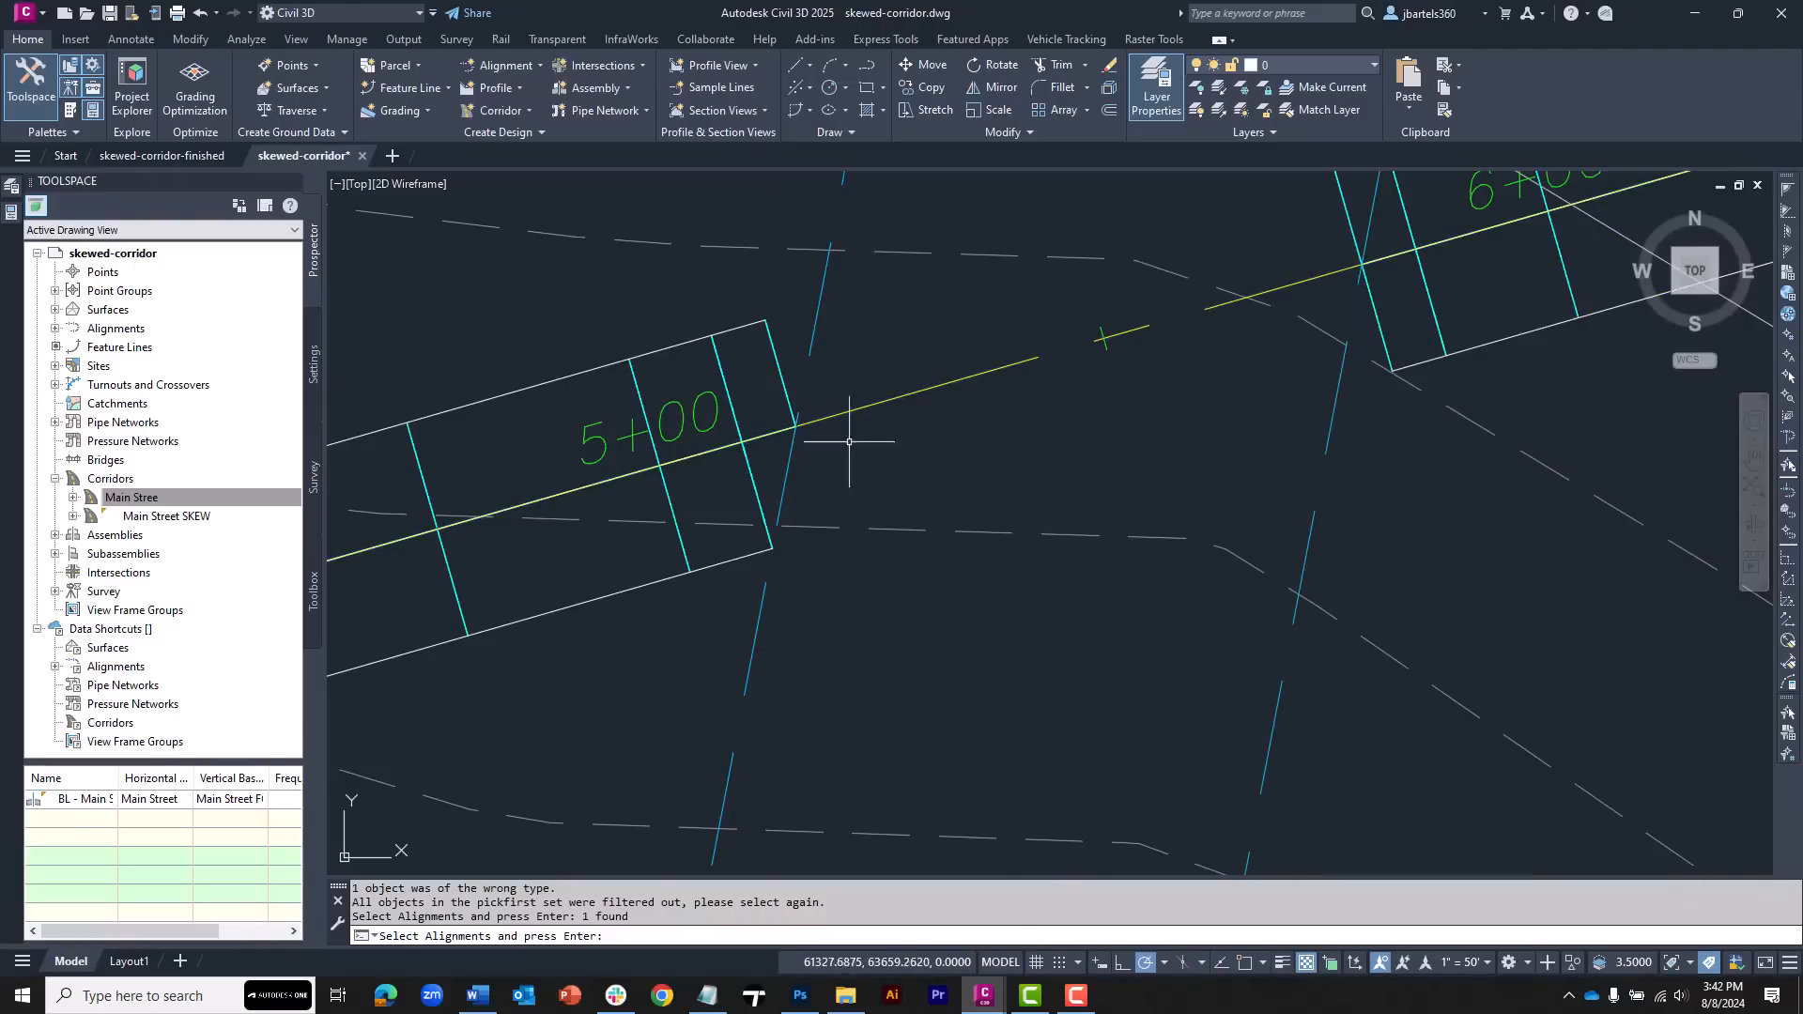
Set the western region's assembly frequency to 2.5' along tangents and vertical curves, and add a station at its eastern end
scroll(775, 460, up, 2)
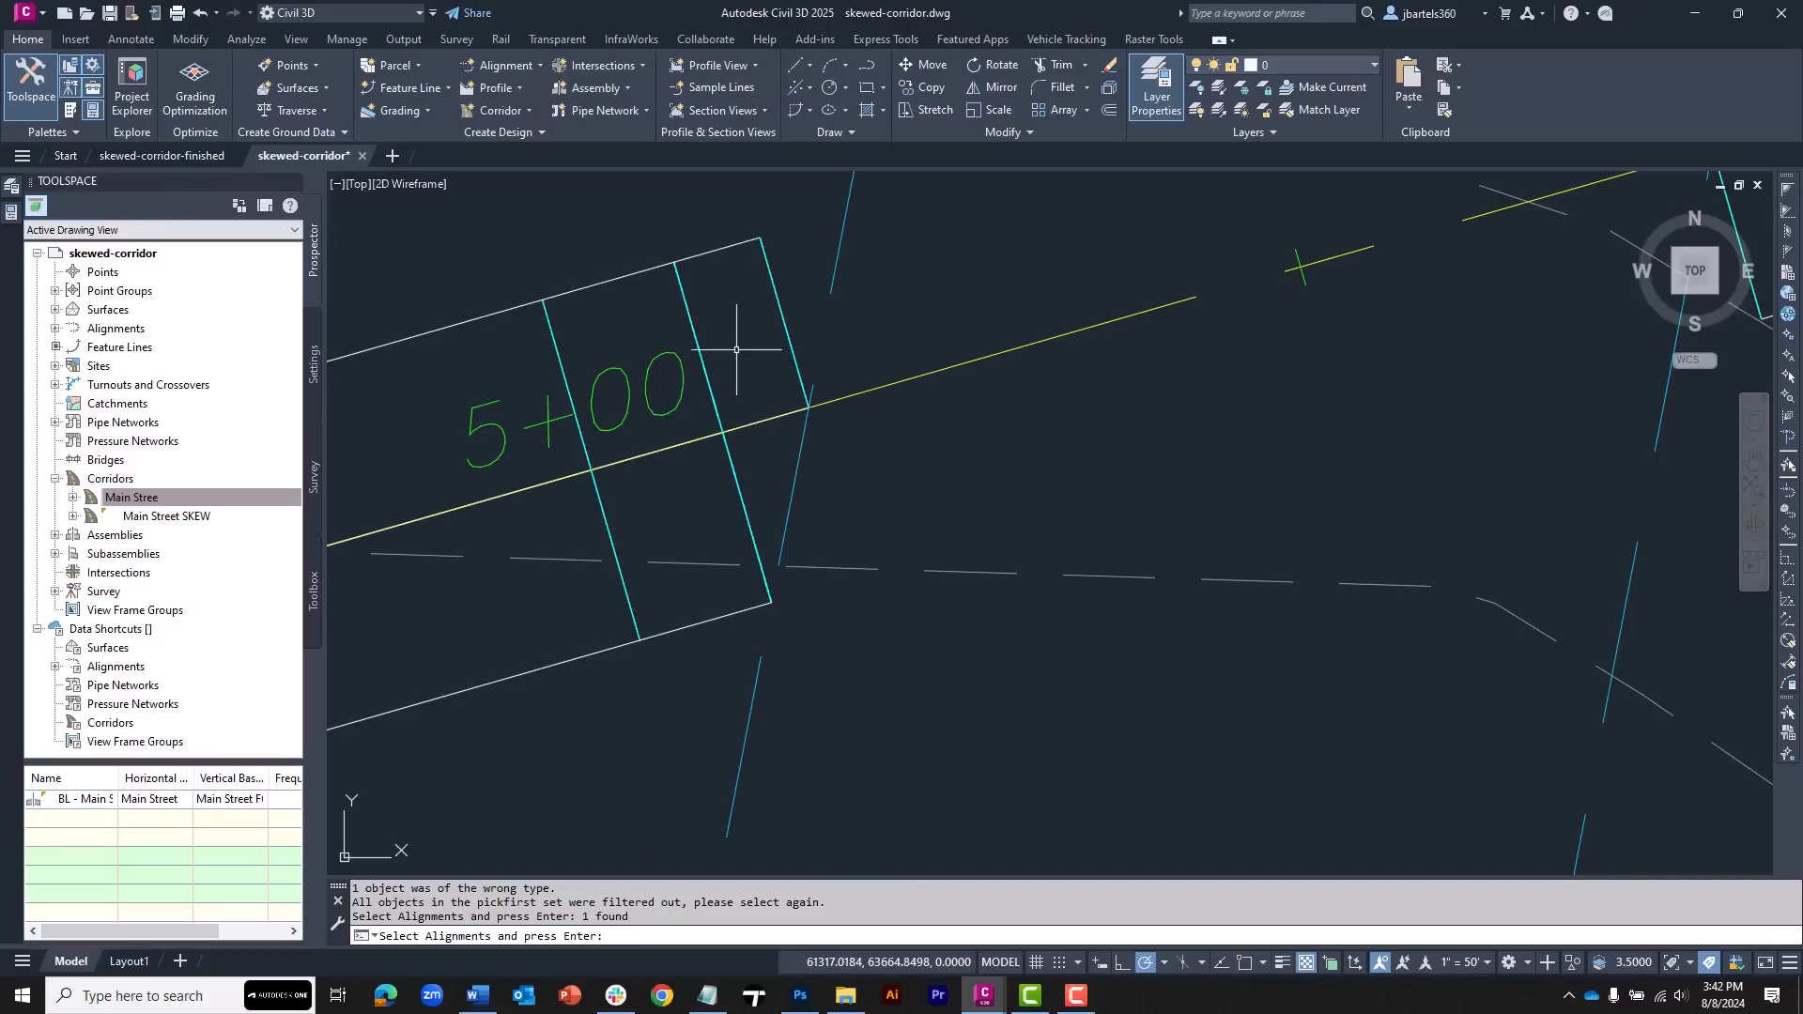
click(711, 395)
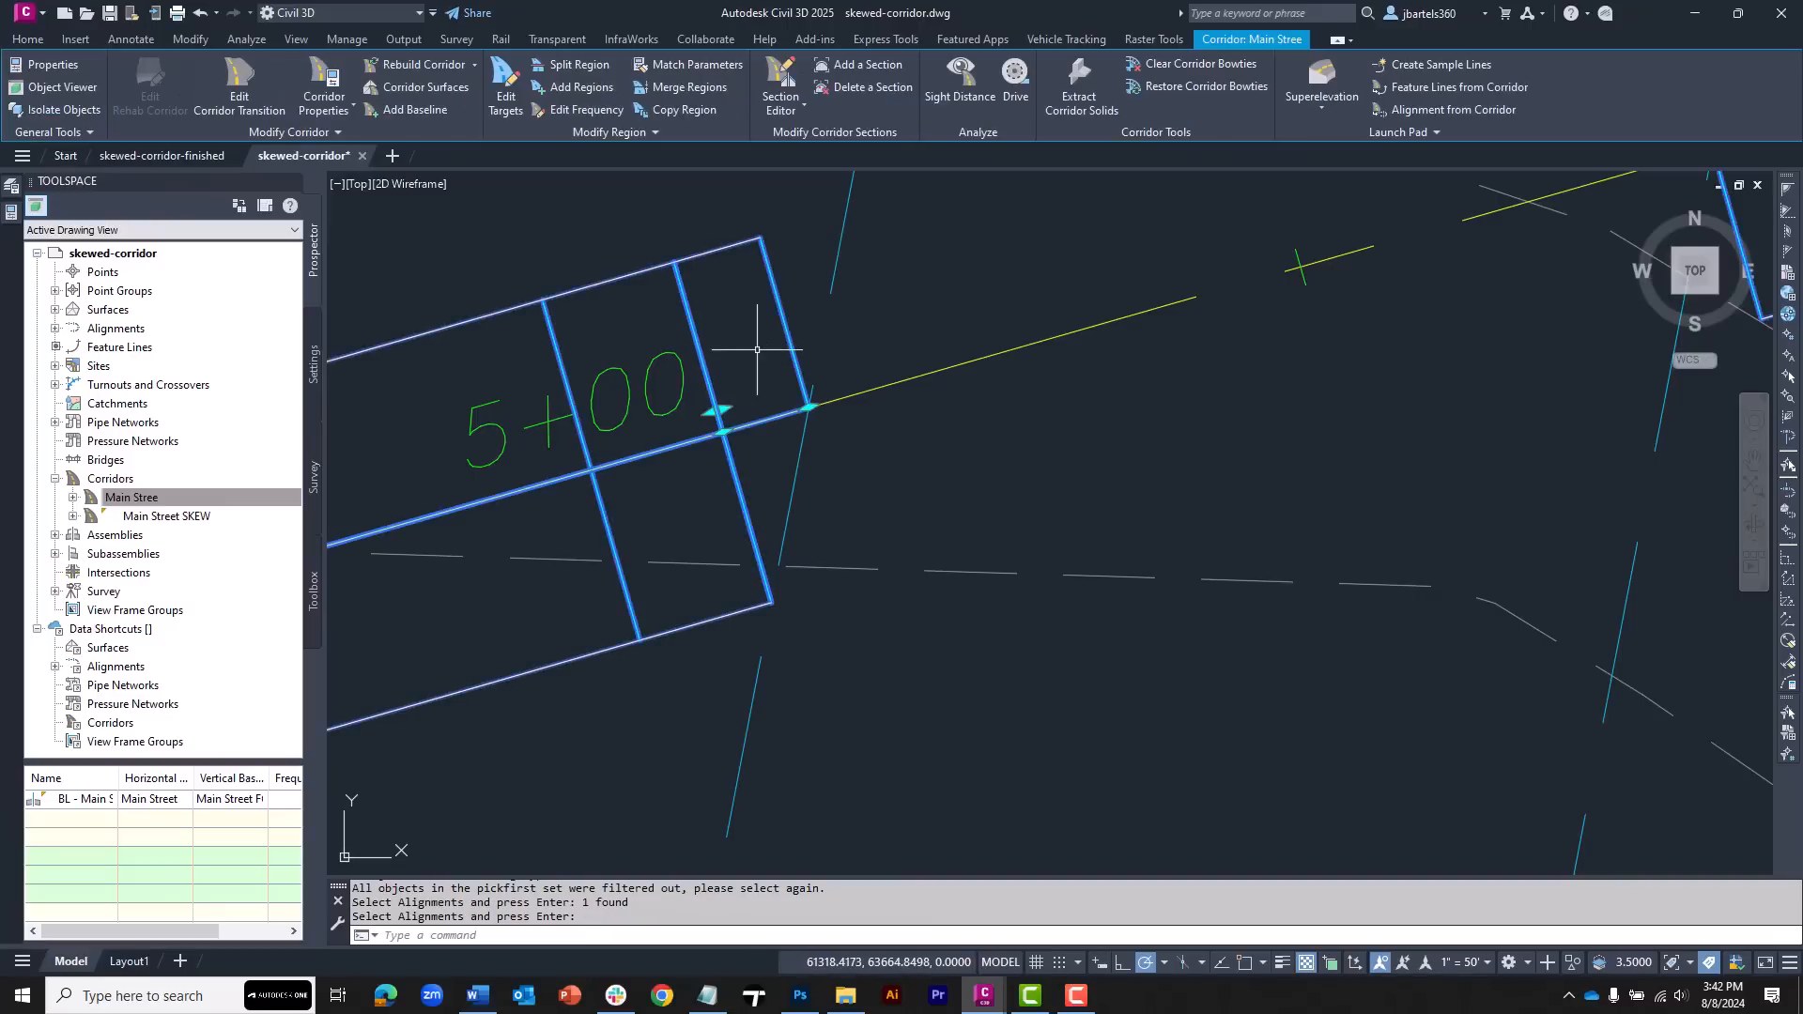
click(583, 111)
click(718, 404)
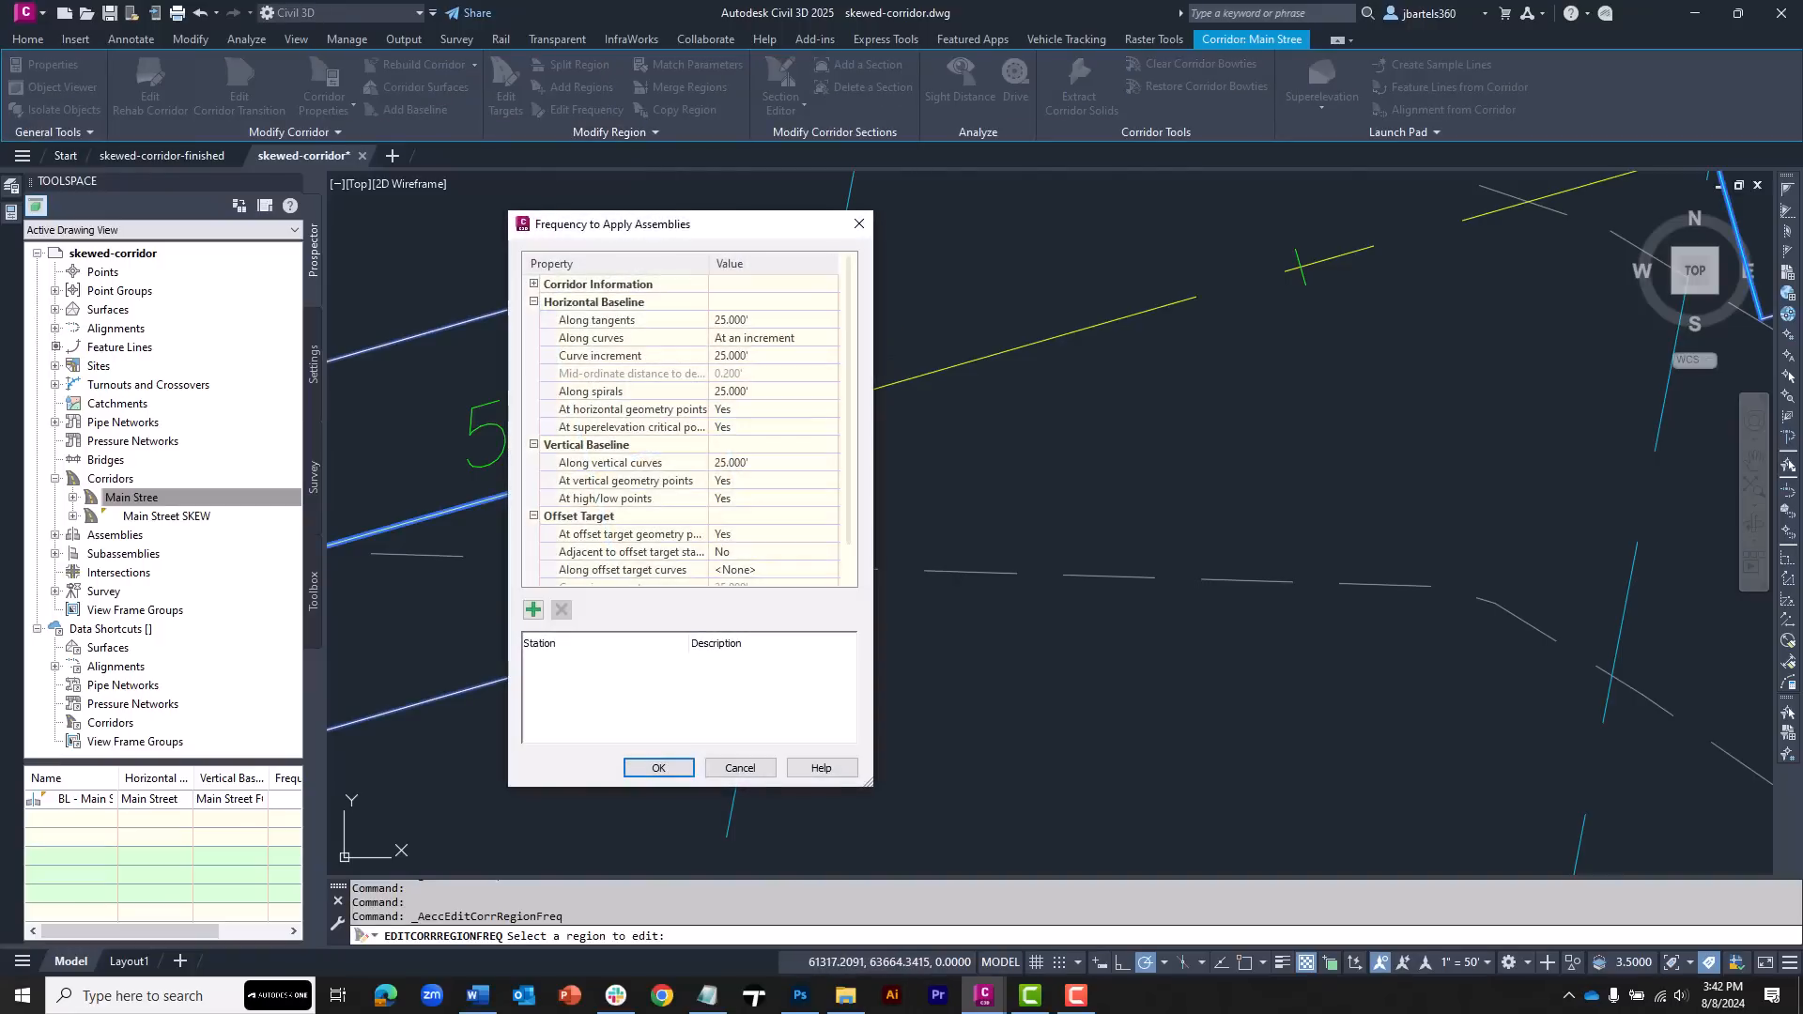
click(741, 321)
click(730, 461)
click(533, 610)
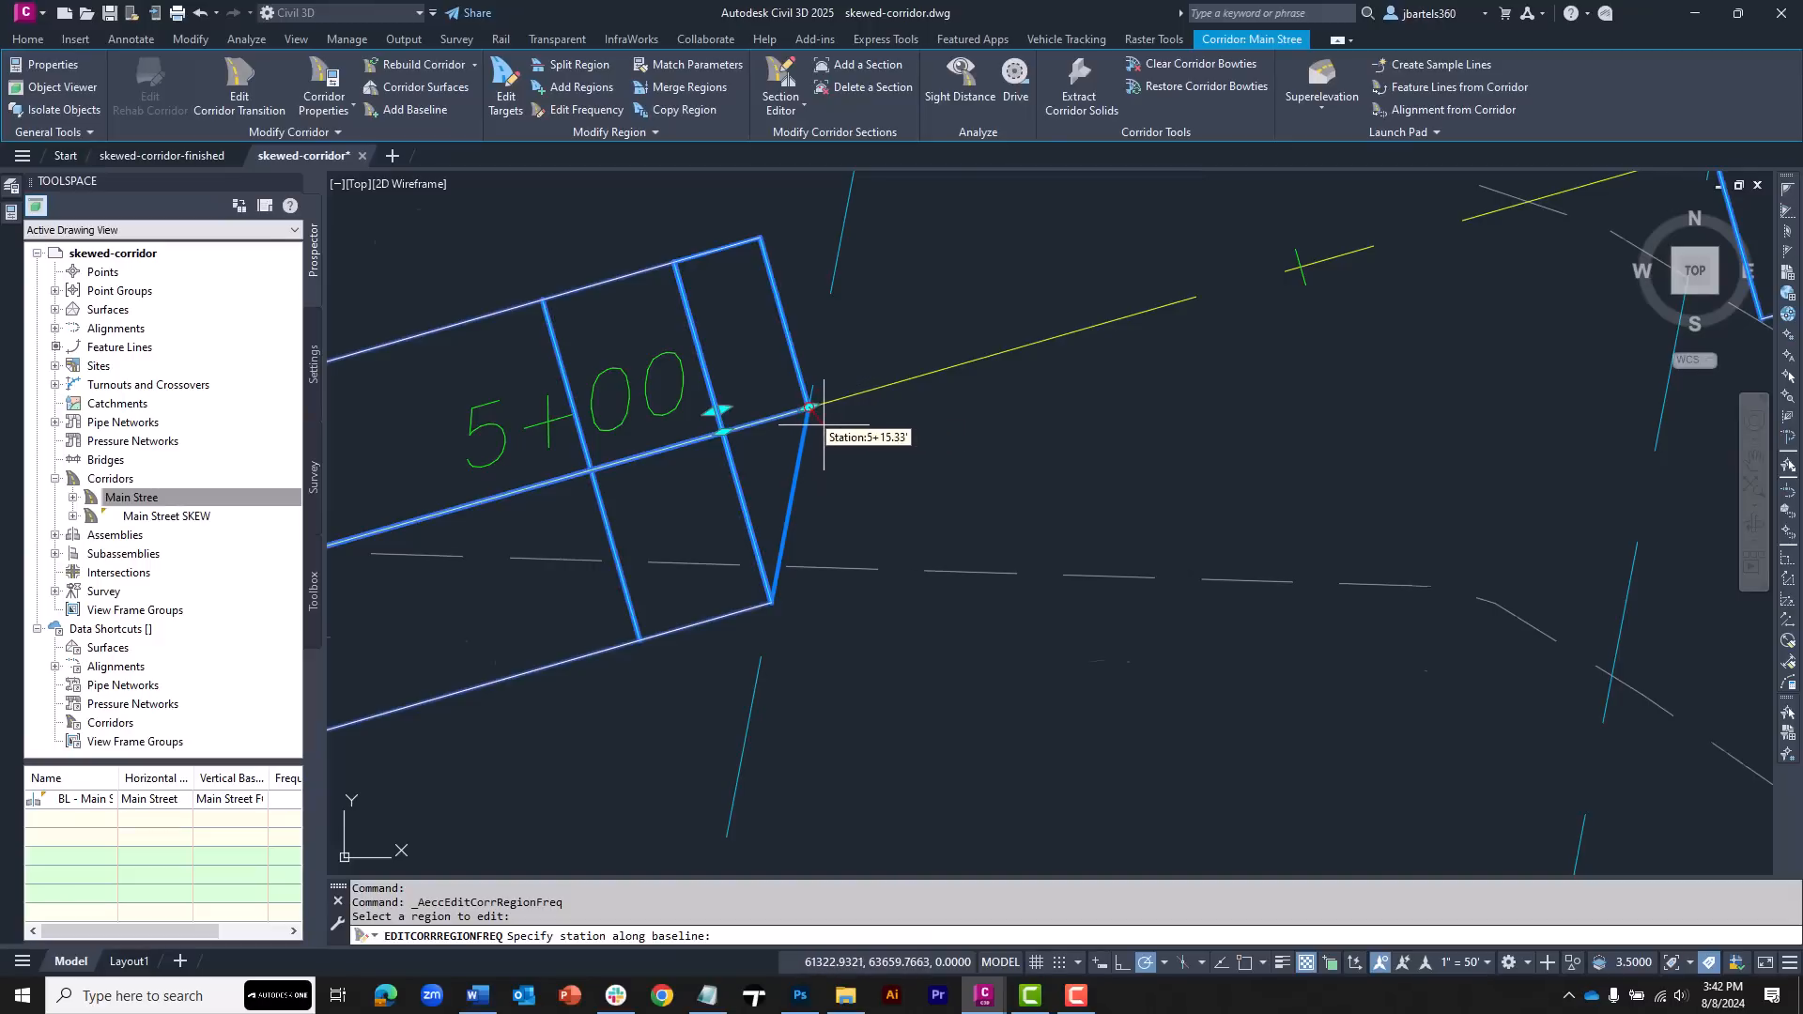
scroll(824, 425, up, 4)
click(757, 404)
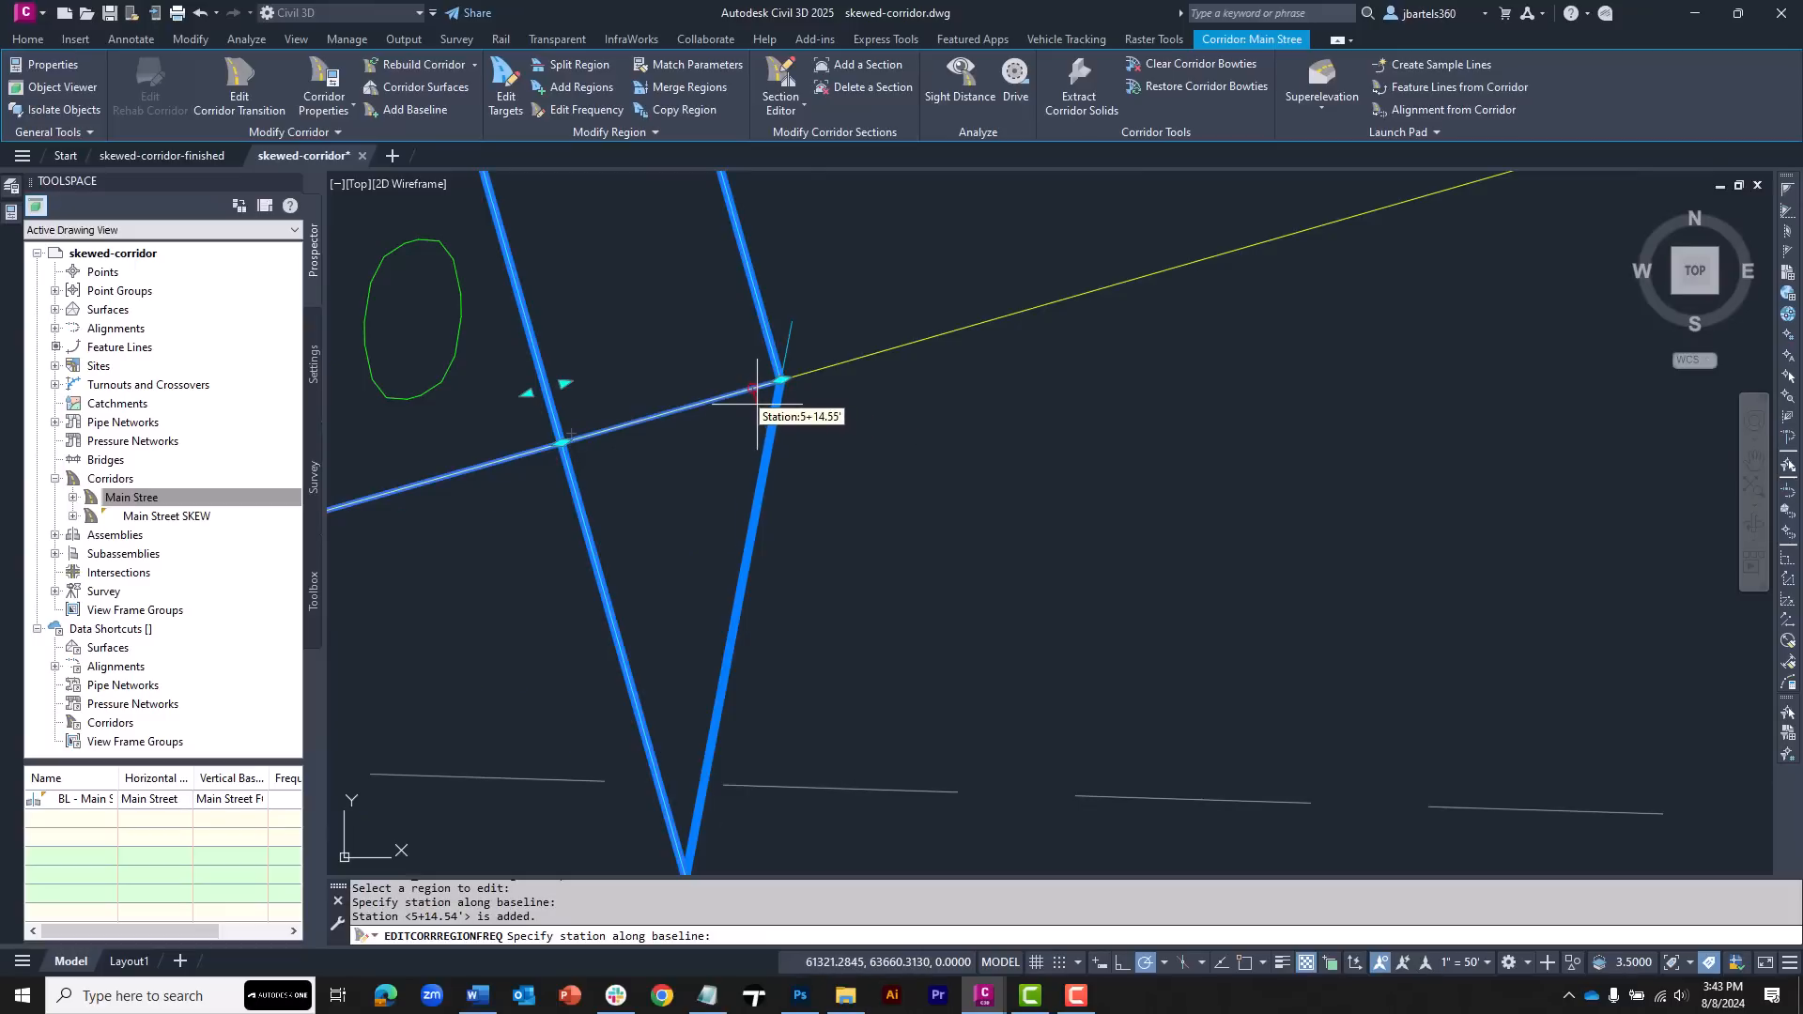
key(Return)
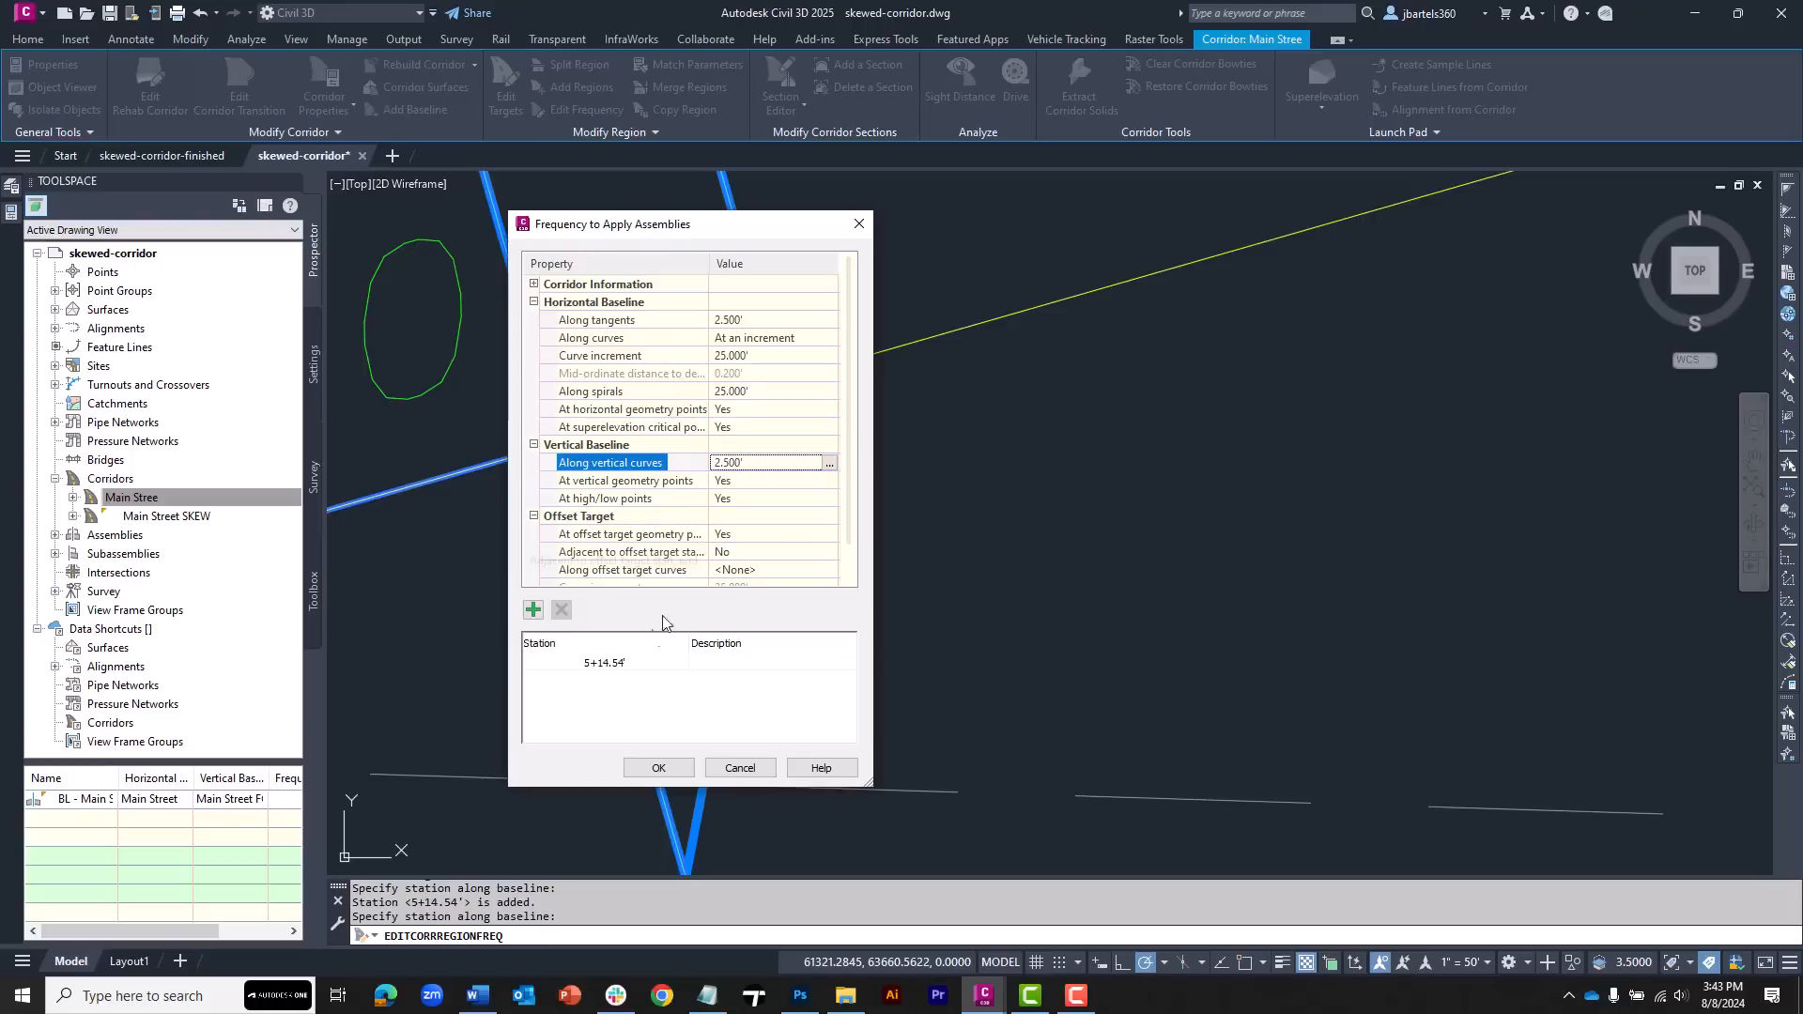
Adjust the added frequency station to the region's end station and apply the frequency settings
click(621, 672)
click(620, 671)
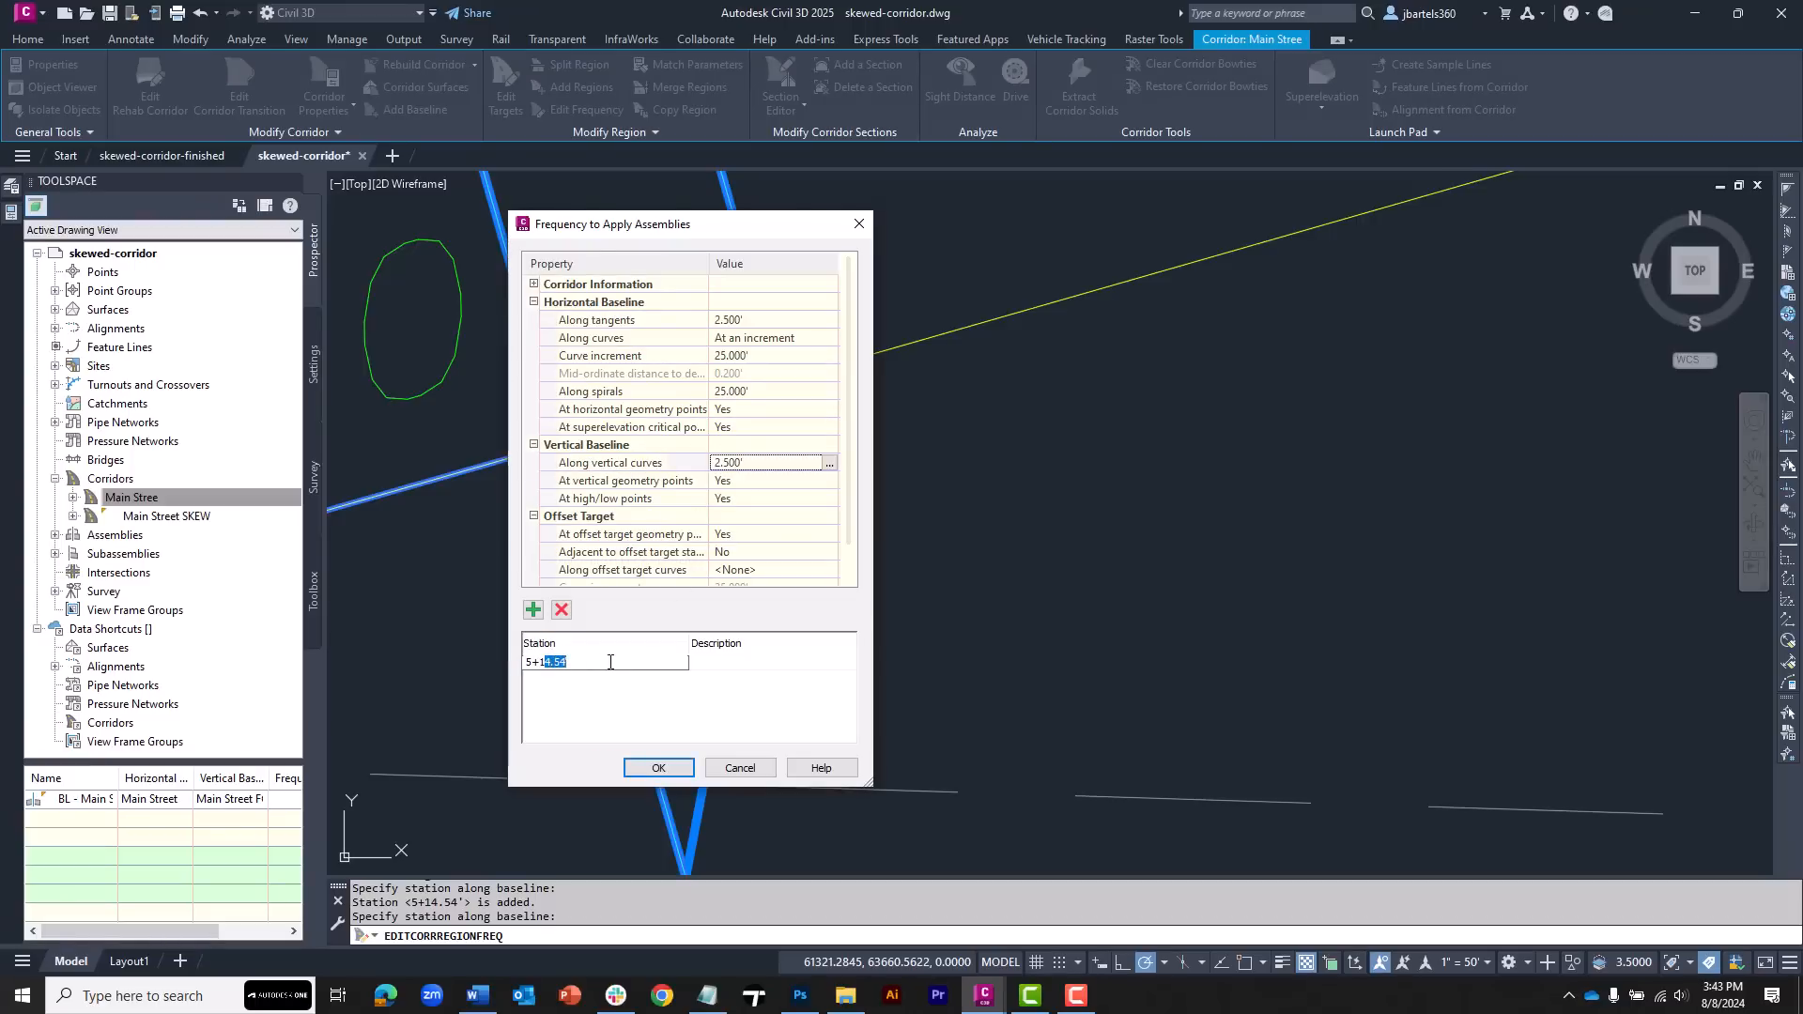
text(5.32)
click(647, 764)
scroll(865, 523, up, 5)
key(Escape)
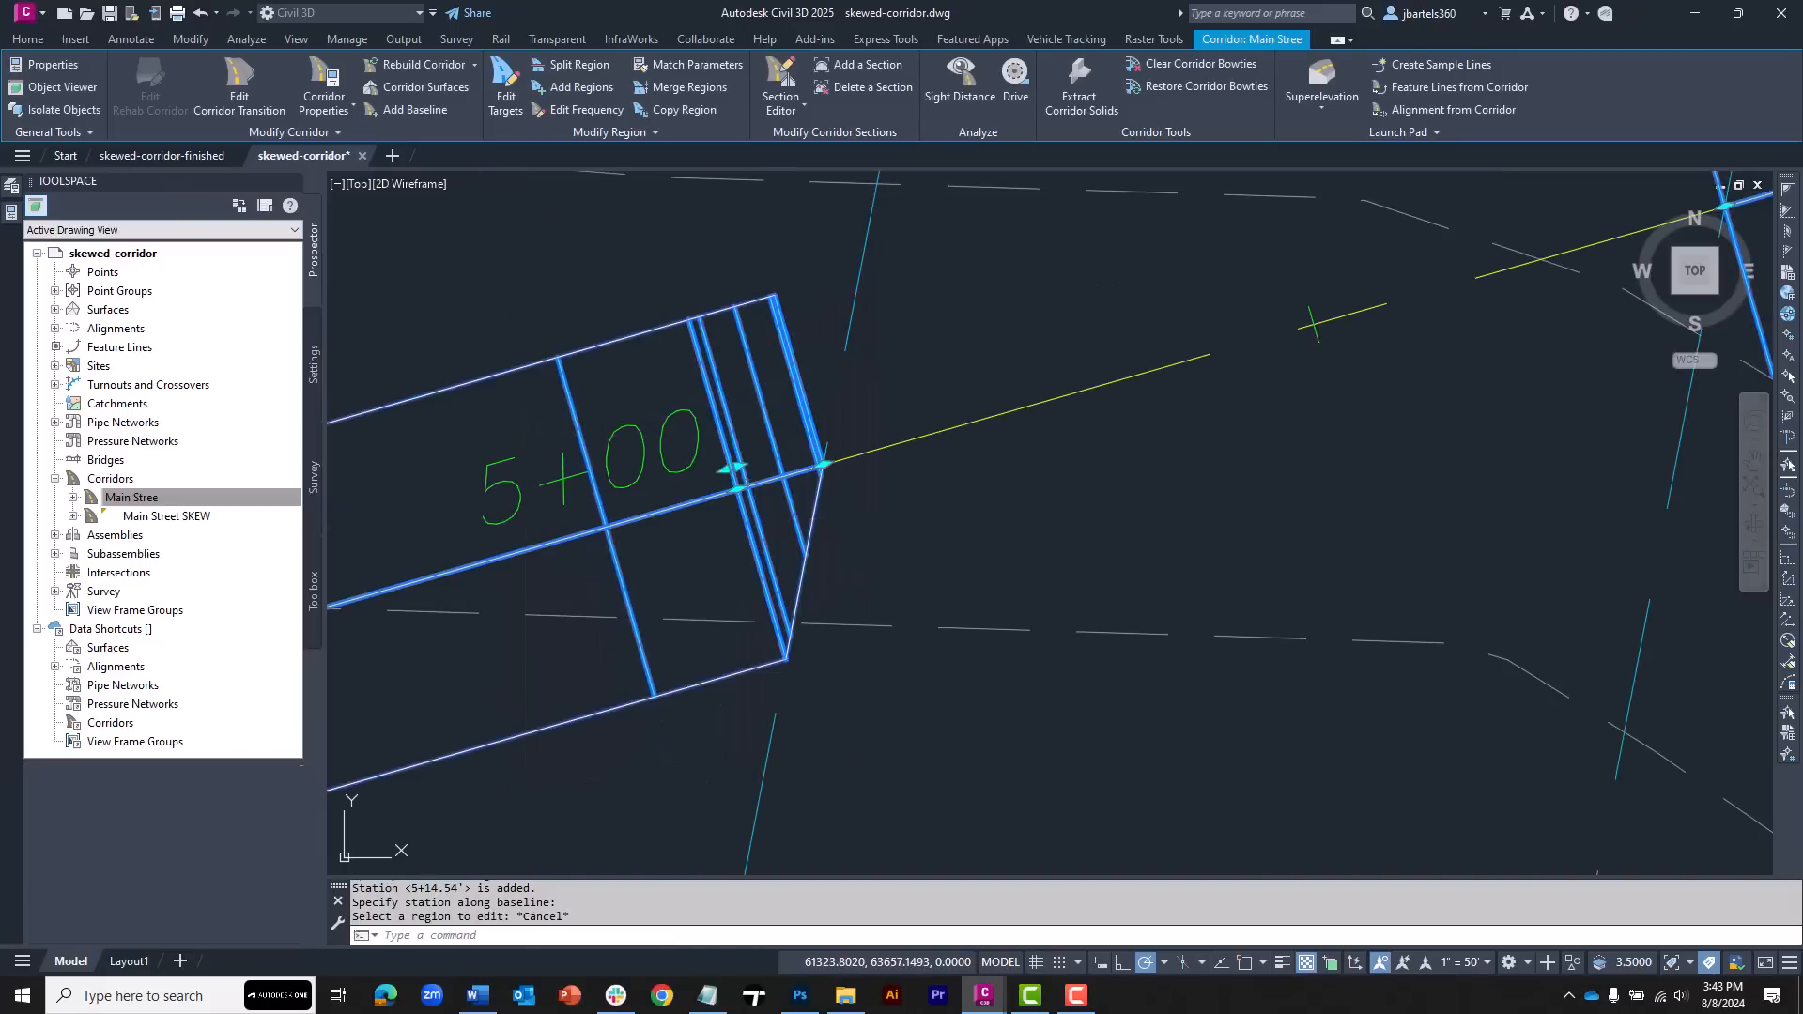
Target the left lane width of the Main Stree region east of the skew to the East-Edge-SKEW alignment
middle_drag(863, 518, 670, 567)
middle_drag(1263, 457, 844, 621)
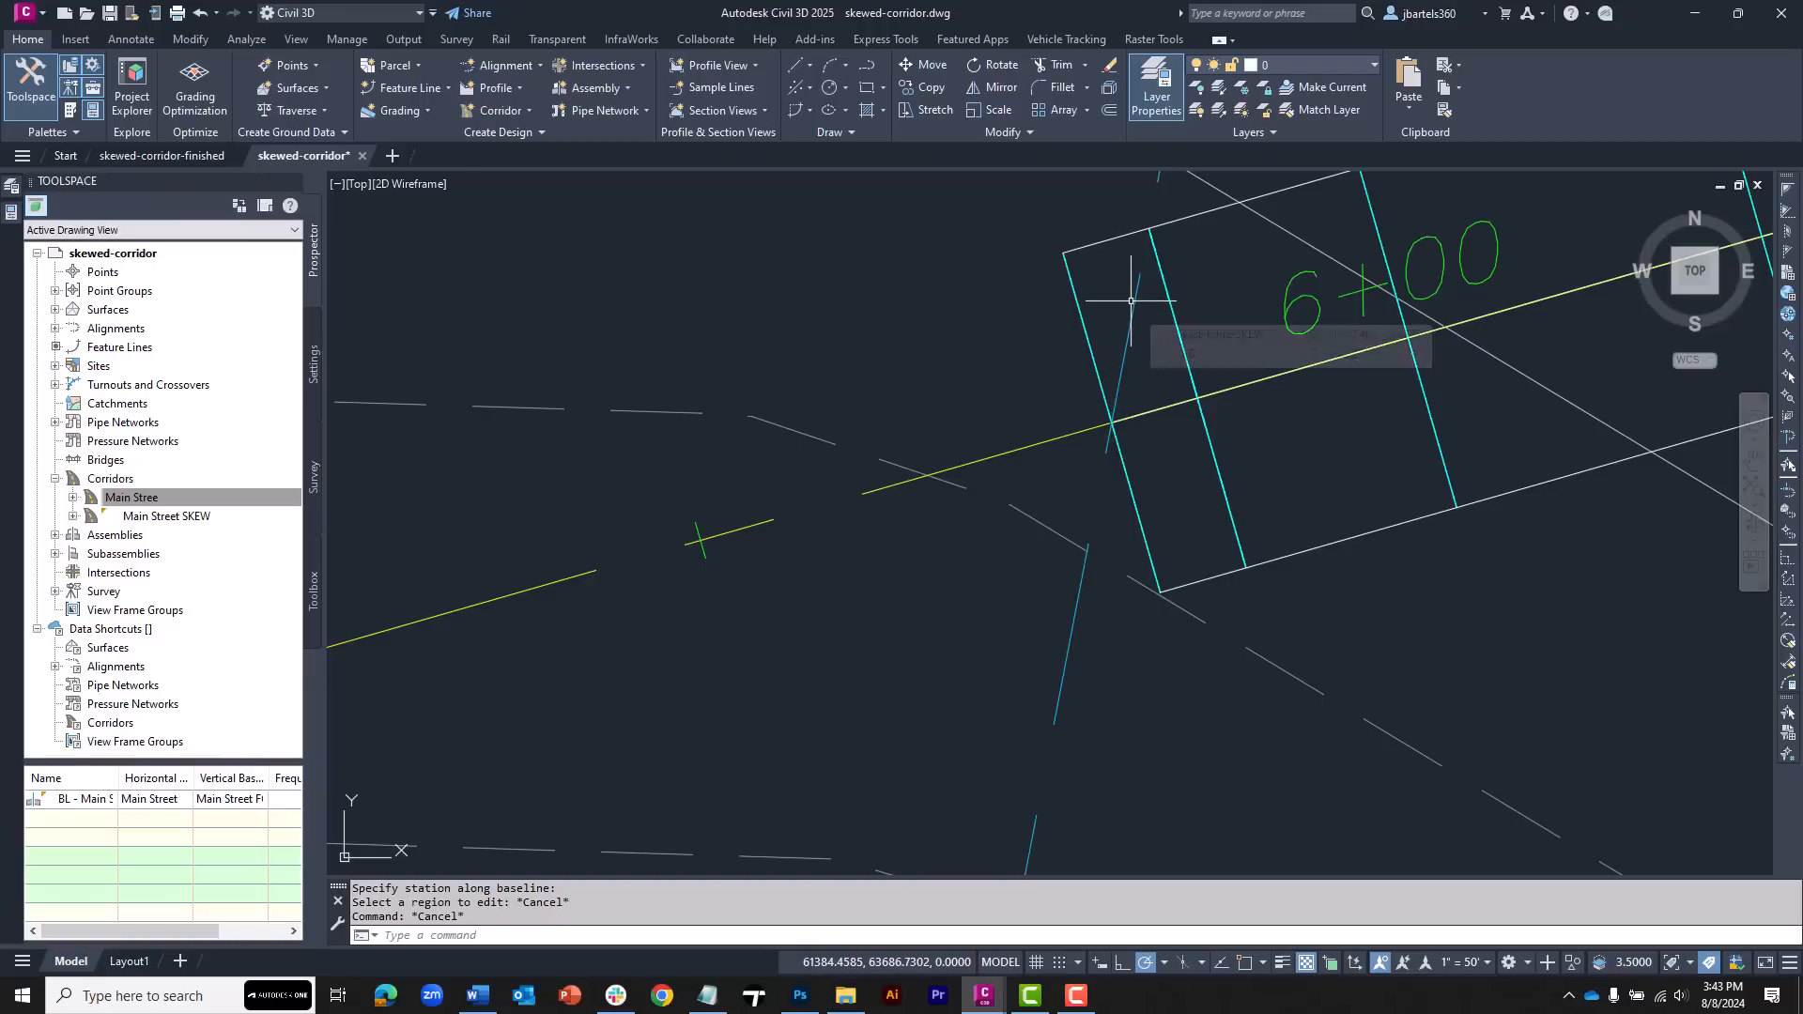
click(1172, 323)
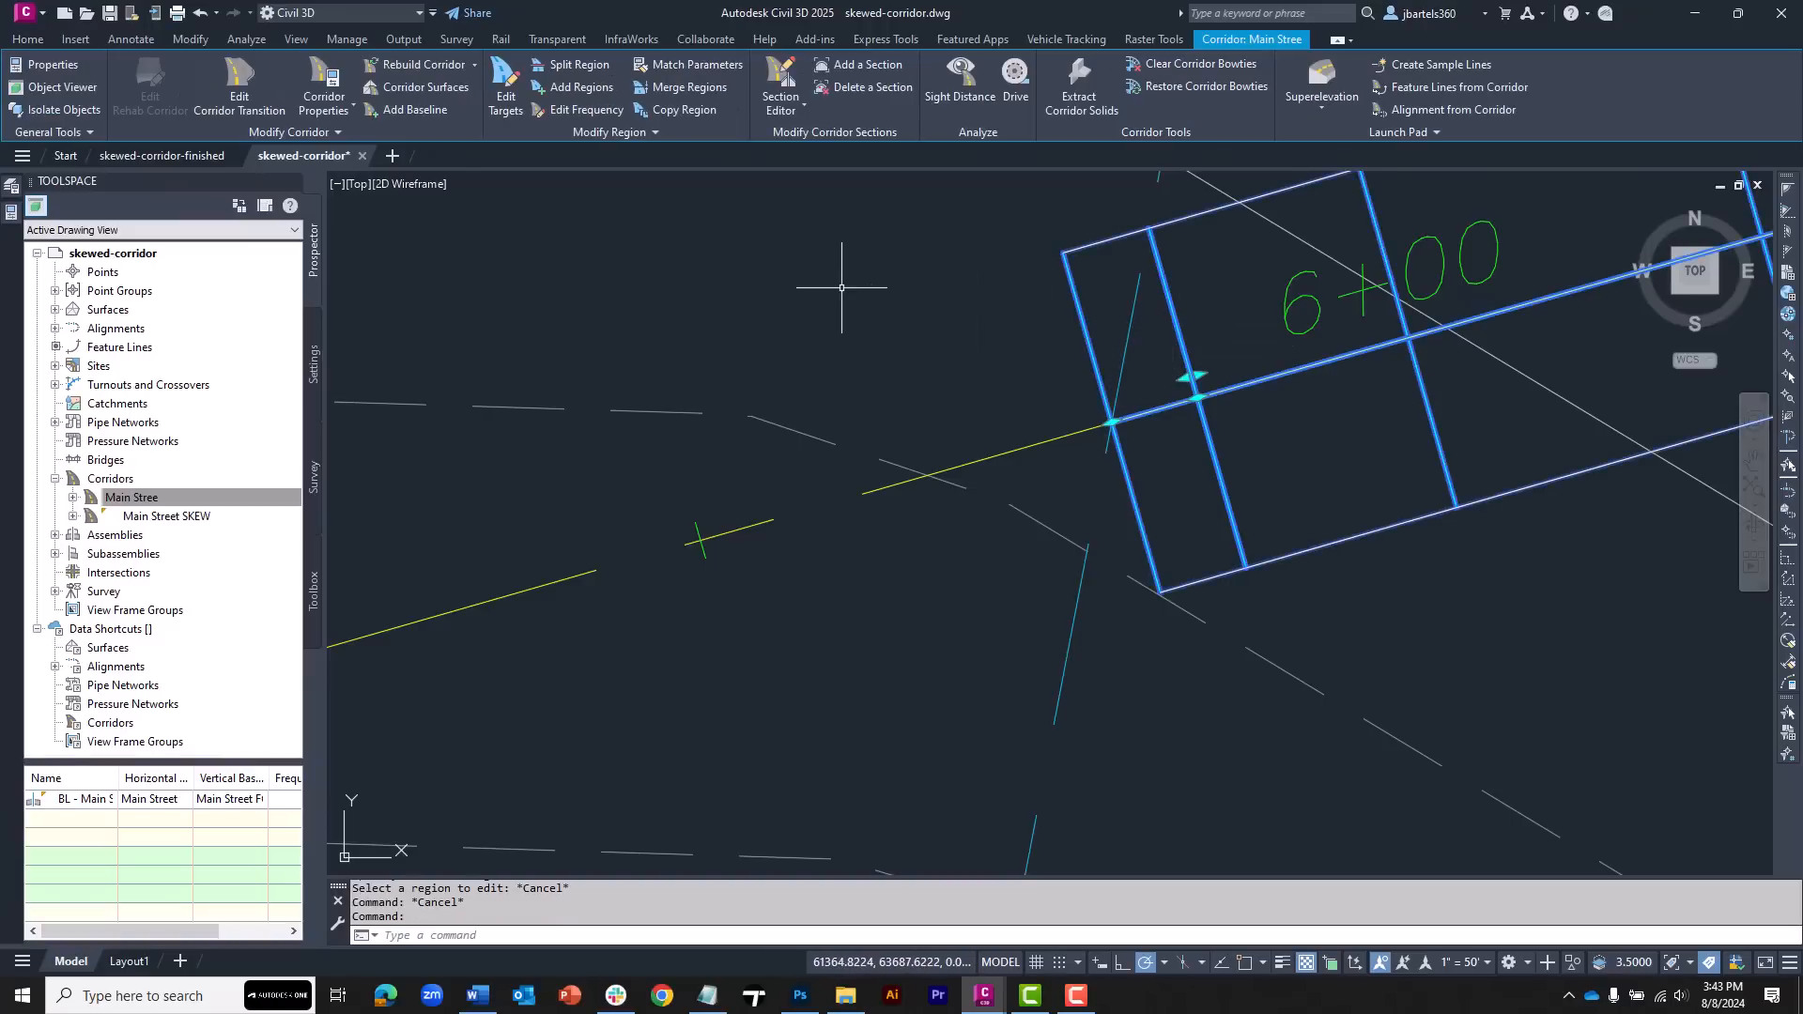
click(506, 83)
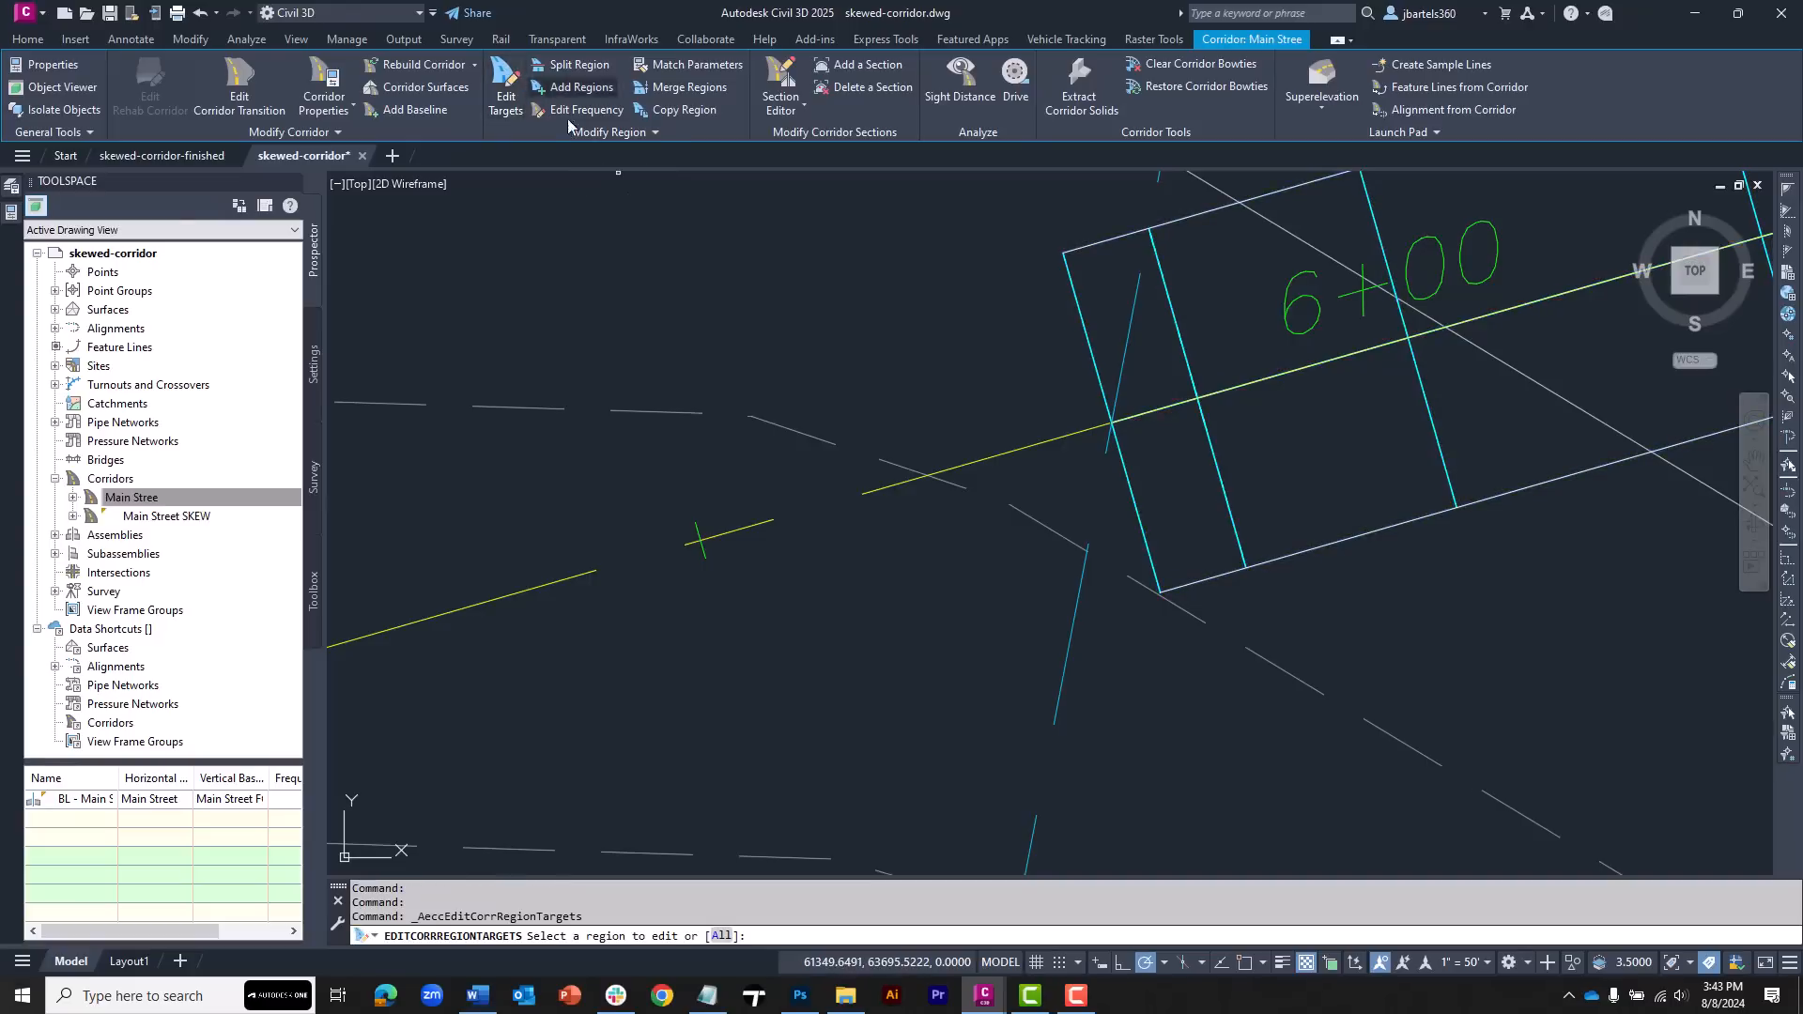
click(1139, 368)
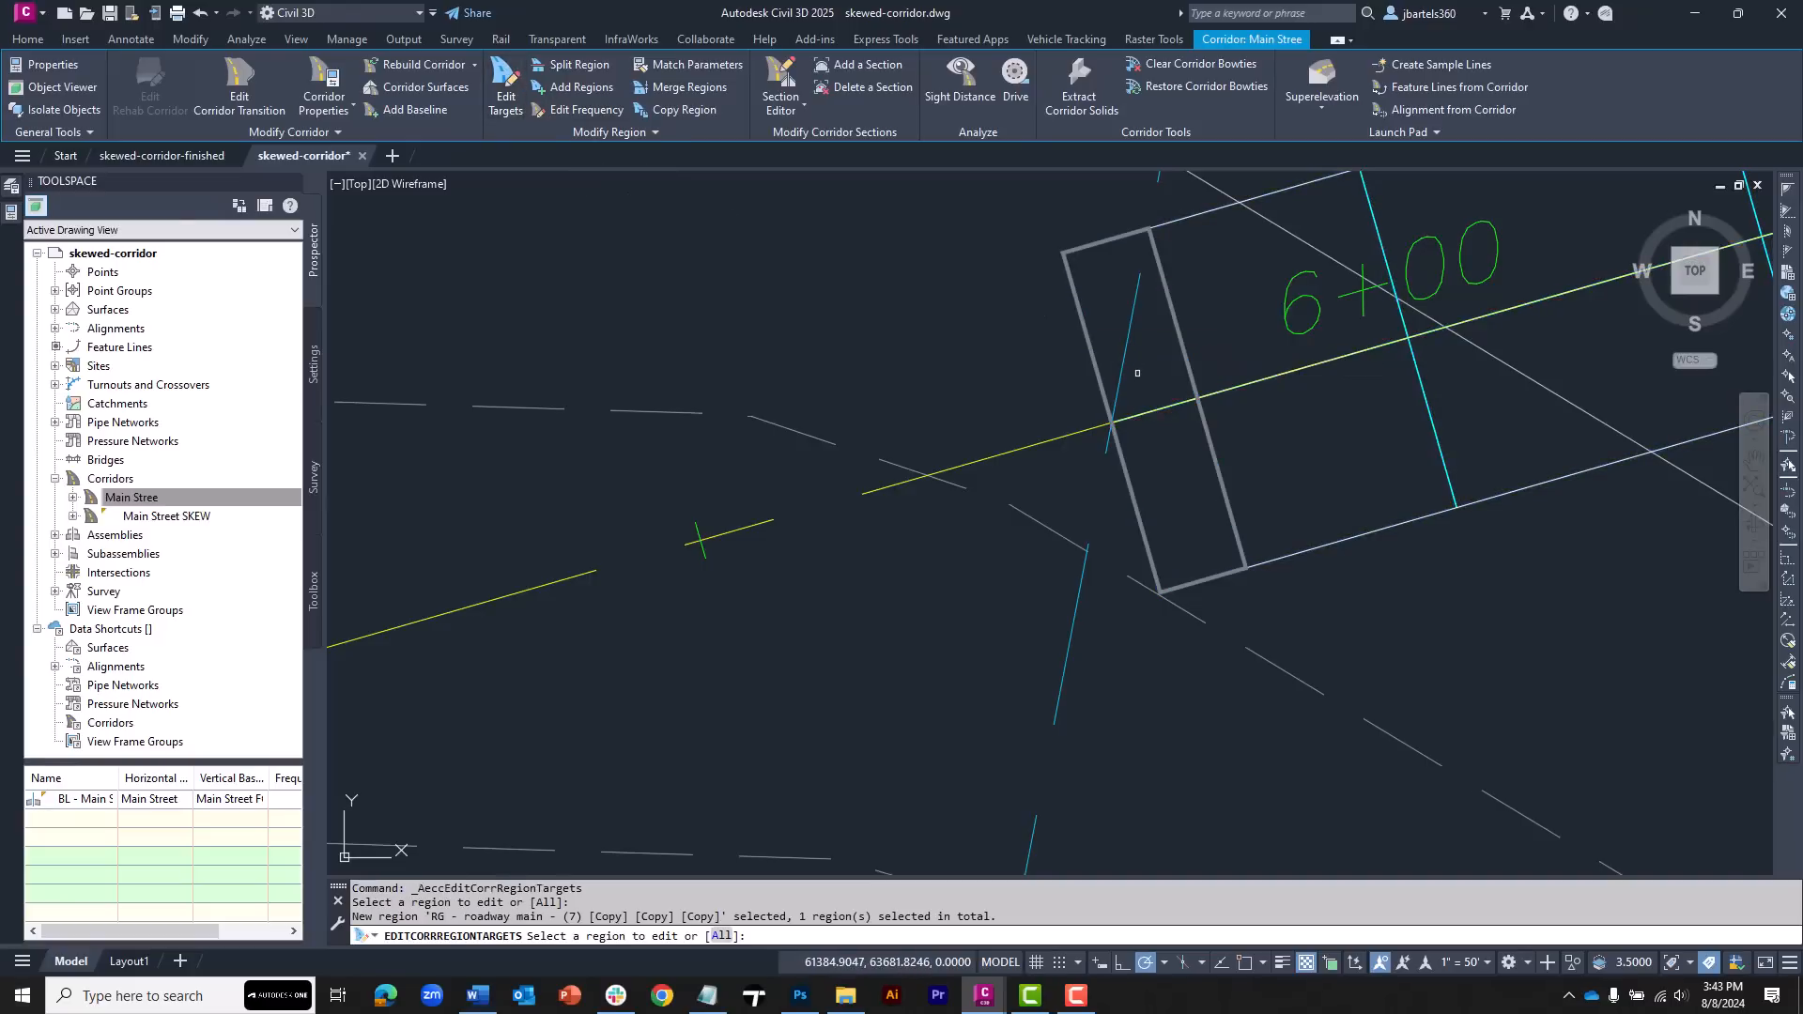
key(Return)
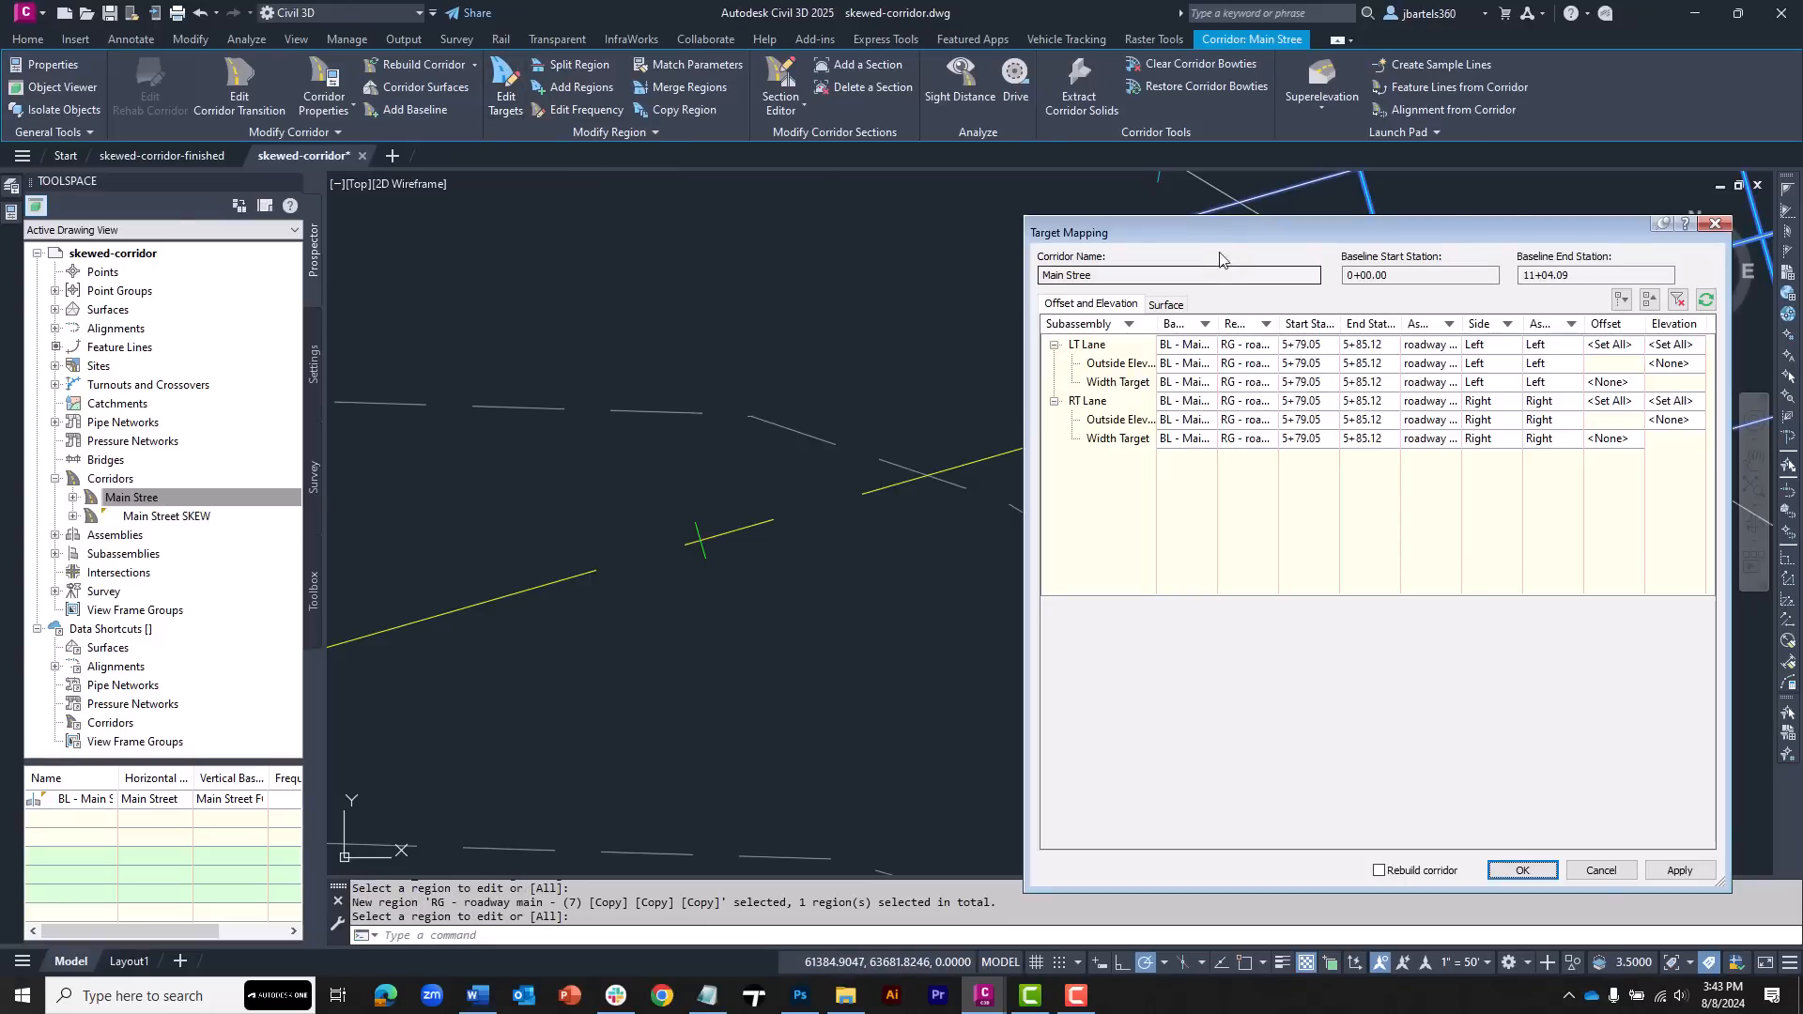
drag(1240, 231, 435, 189)
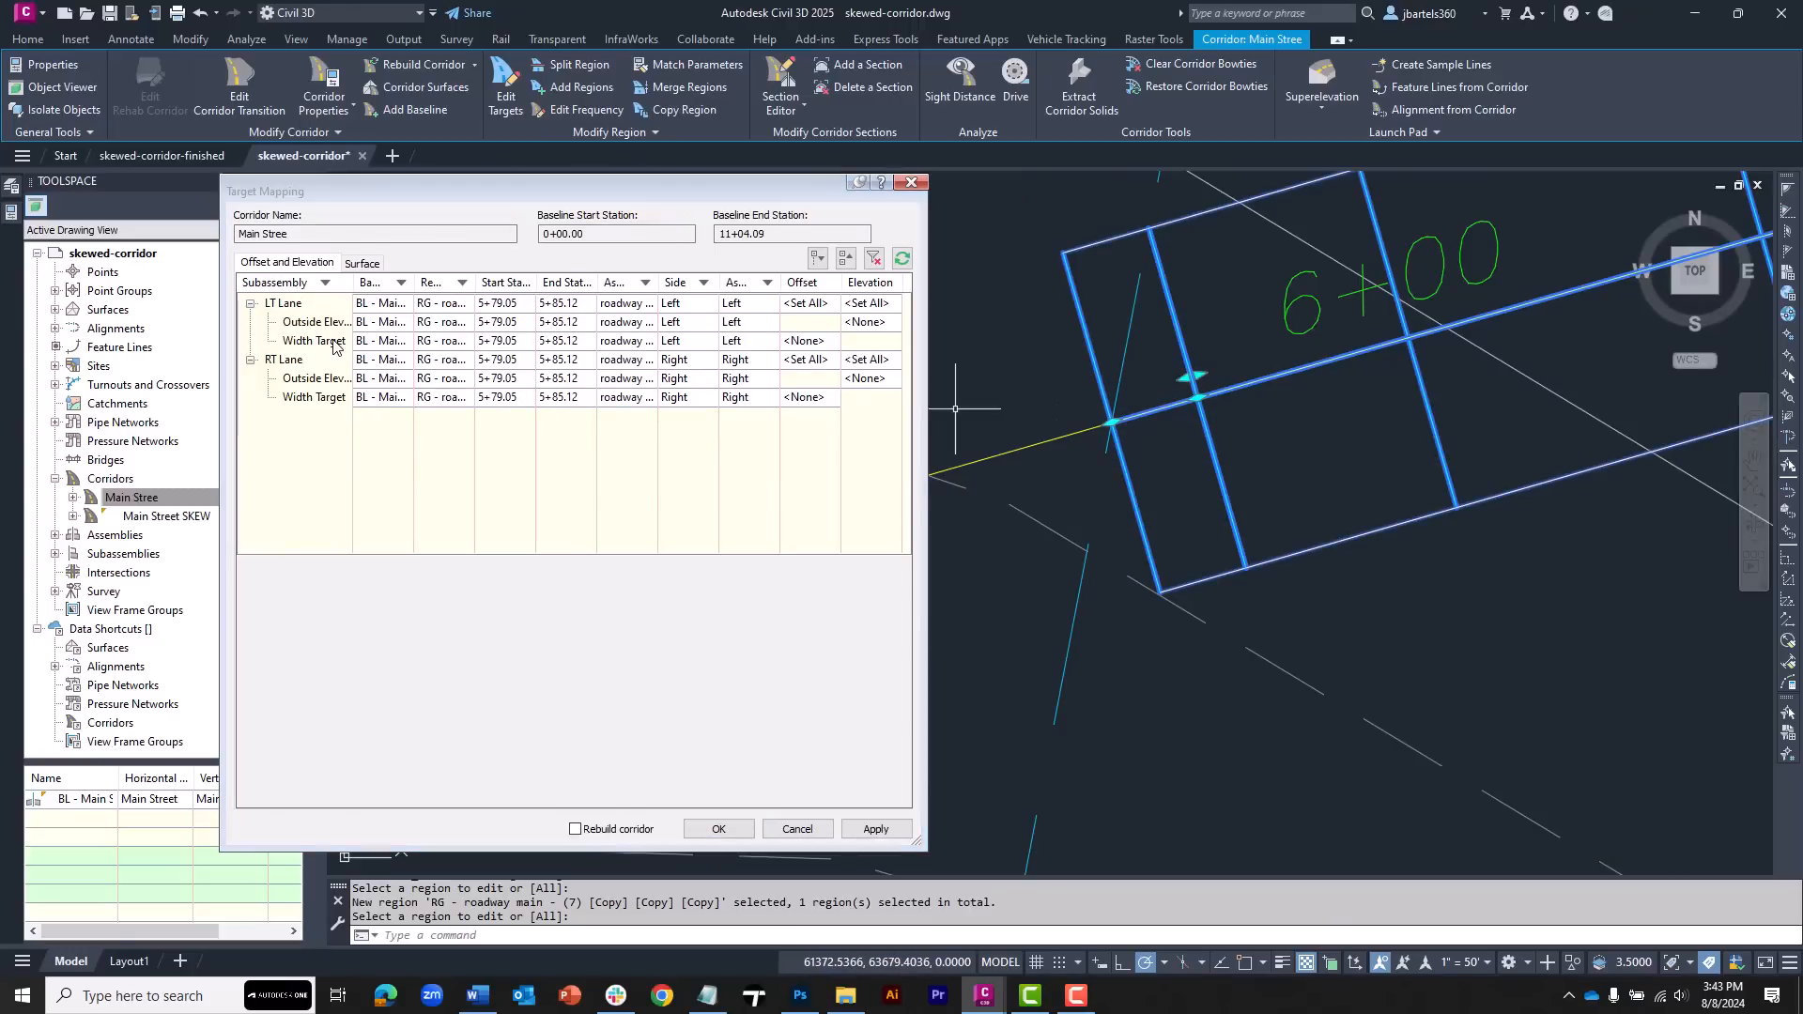
click(371, 342)
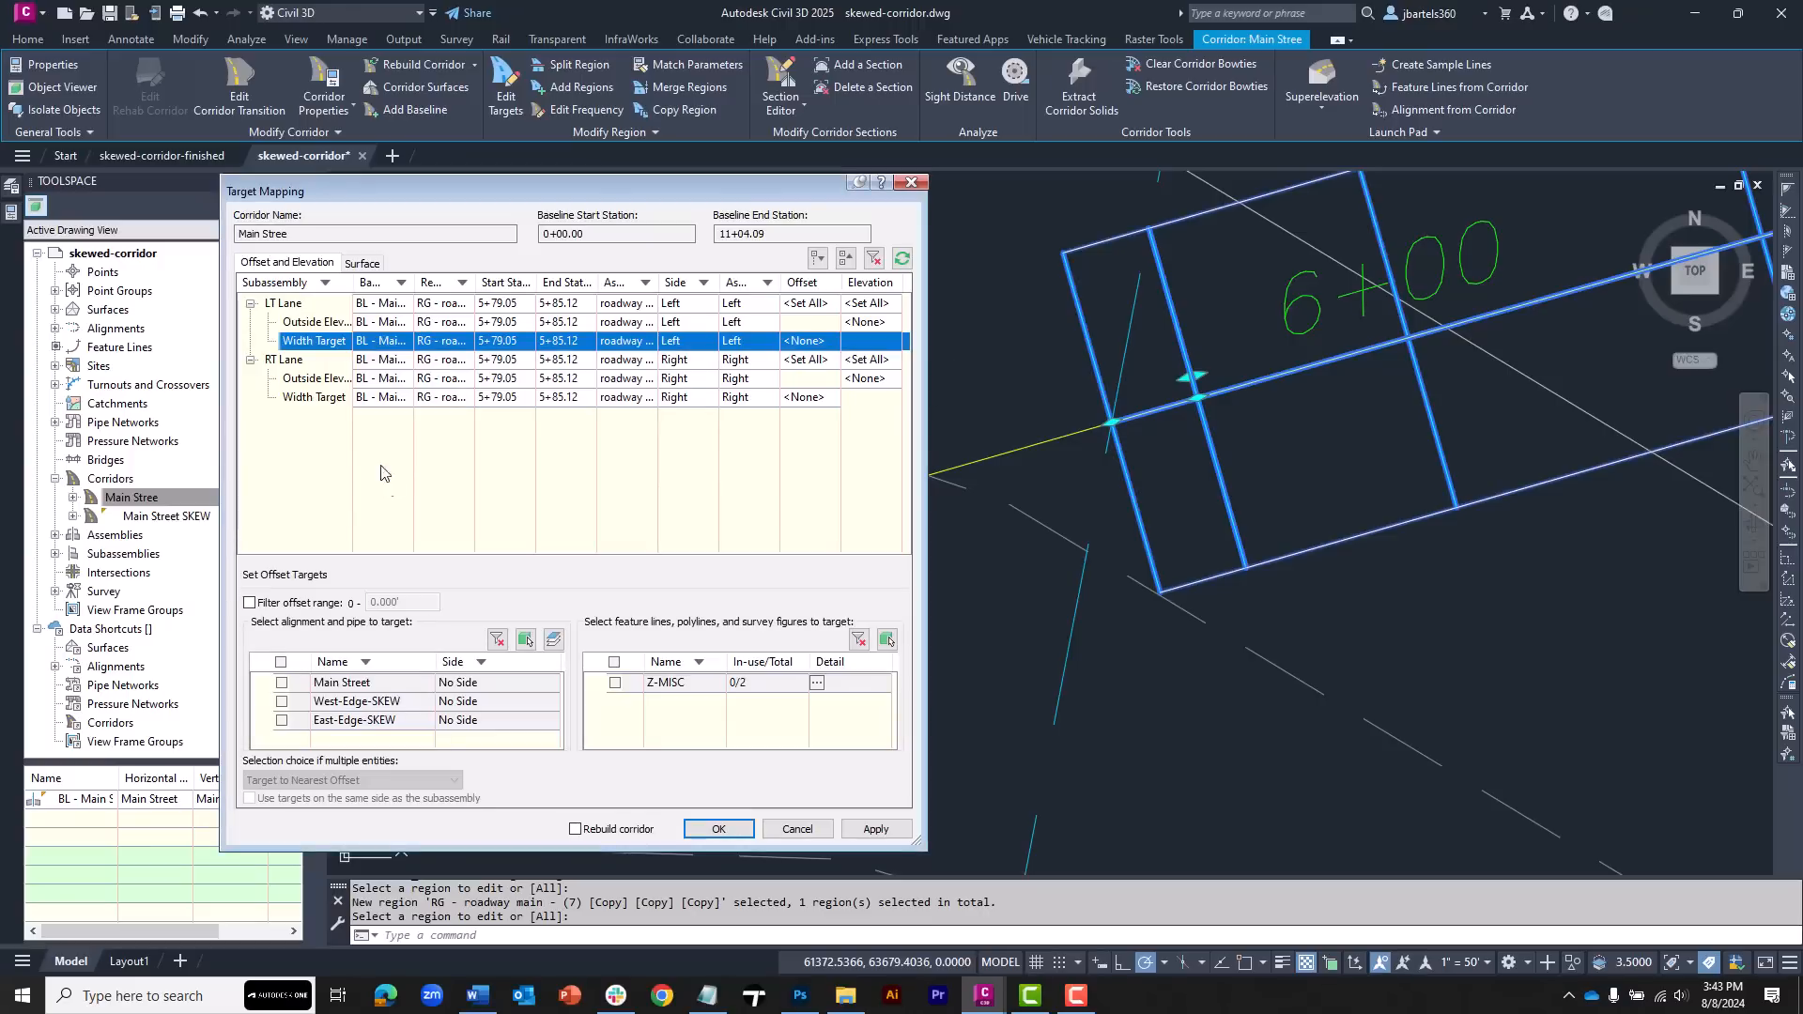
click(526, 640)
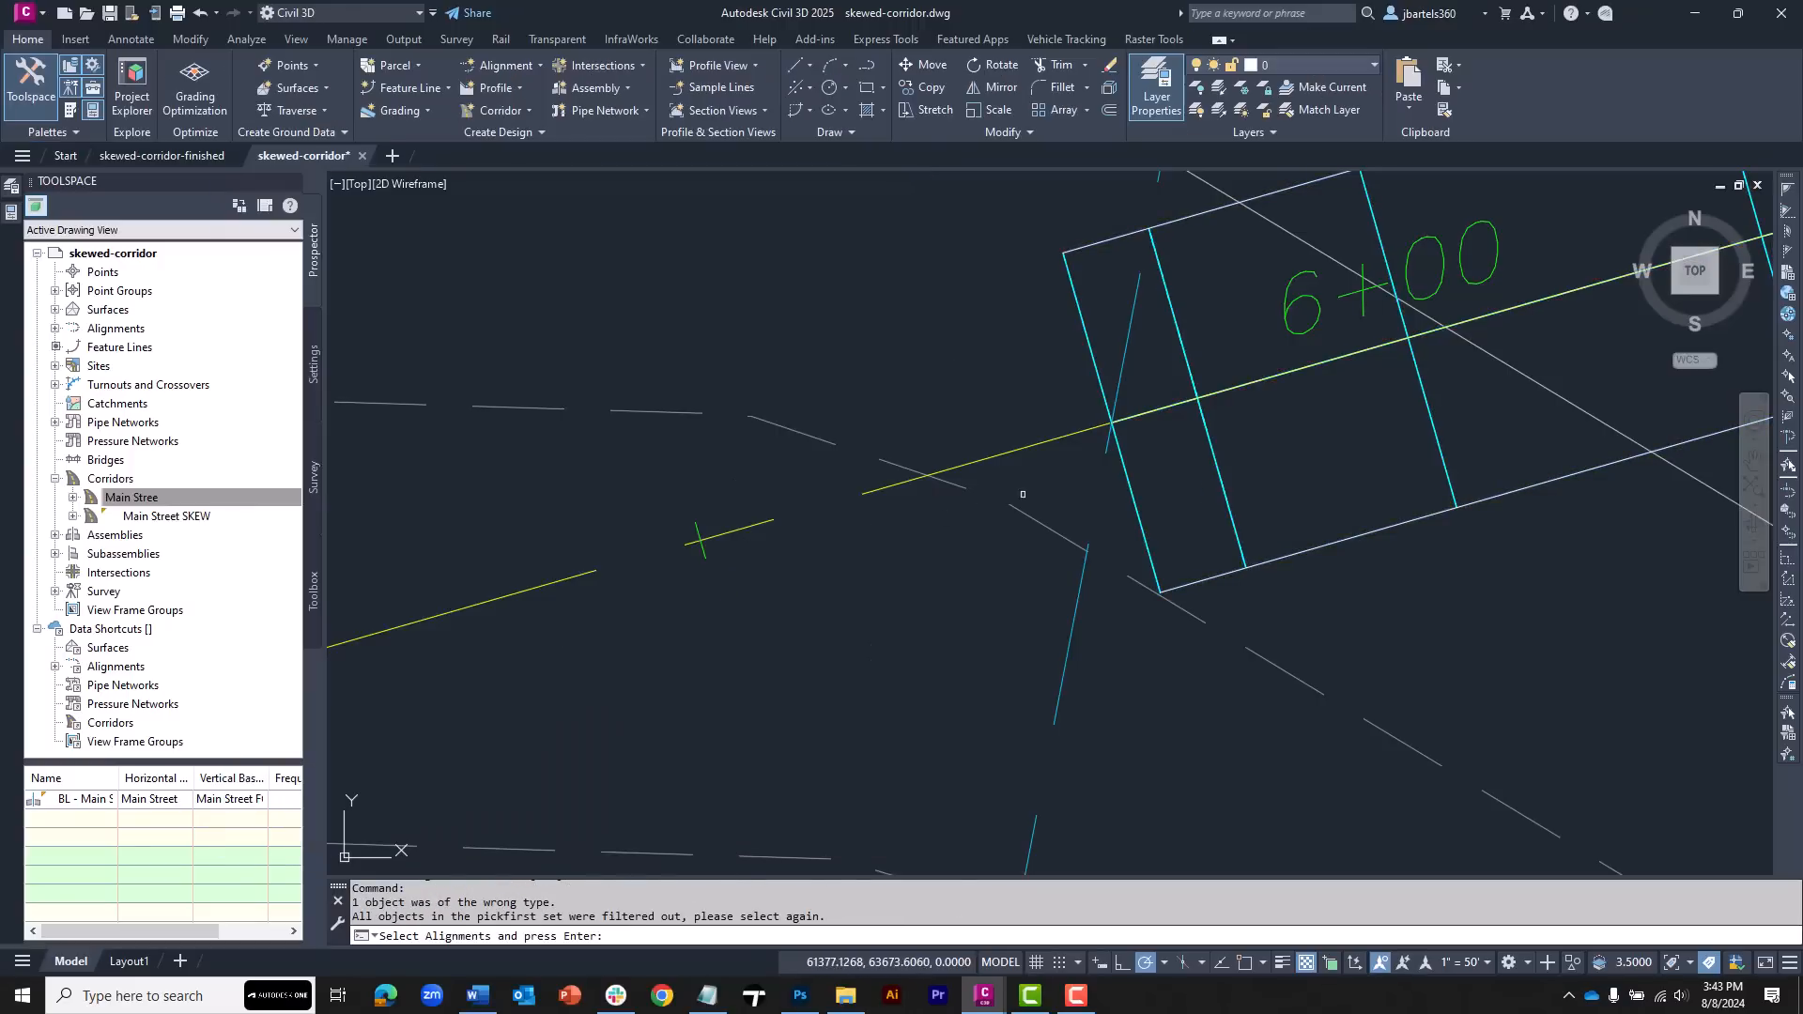
click(1099, 457)
key(Return)
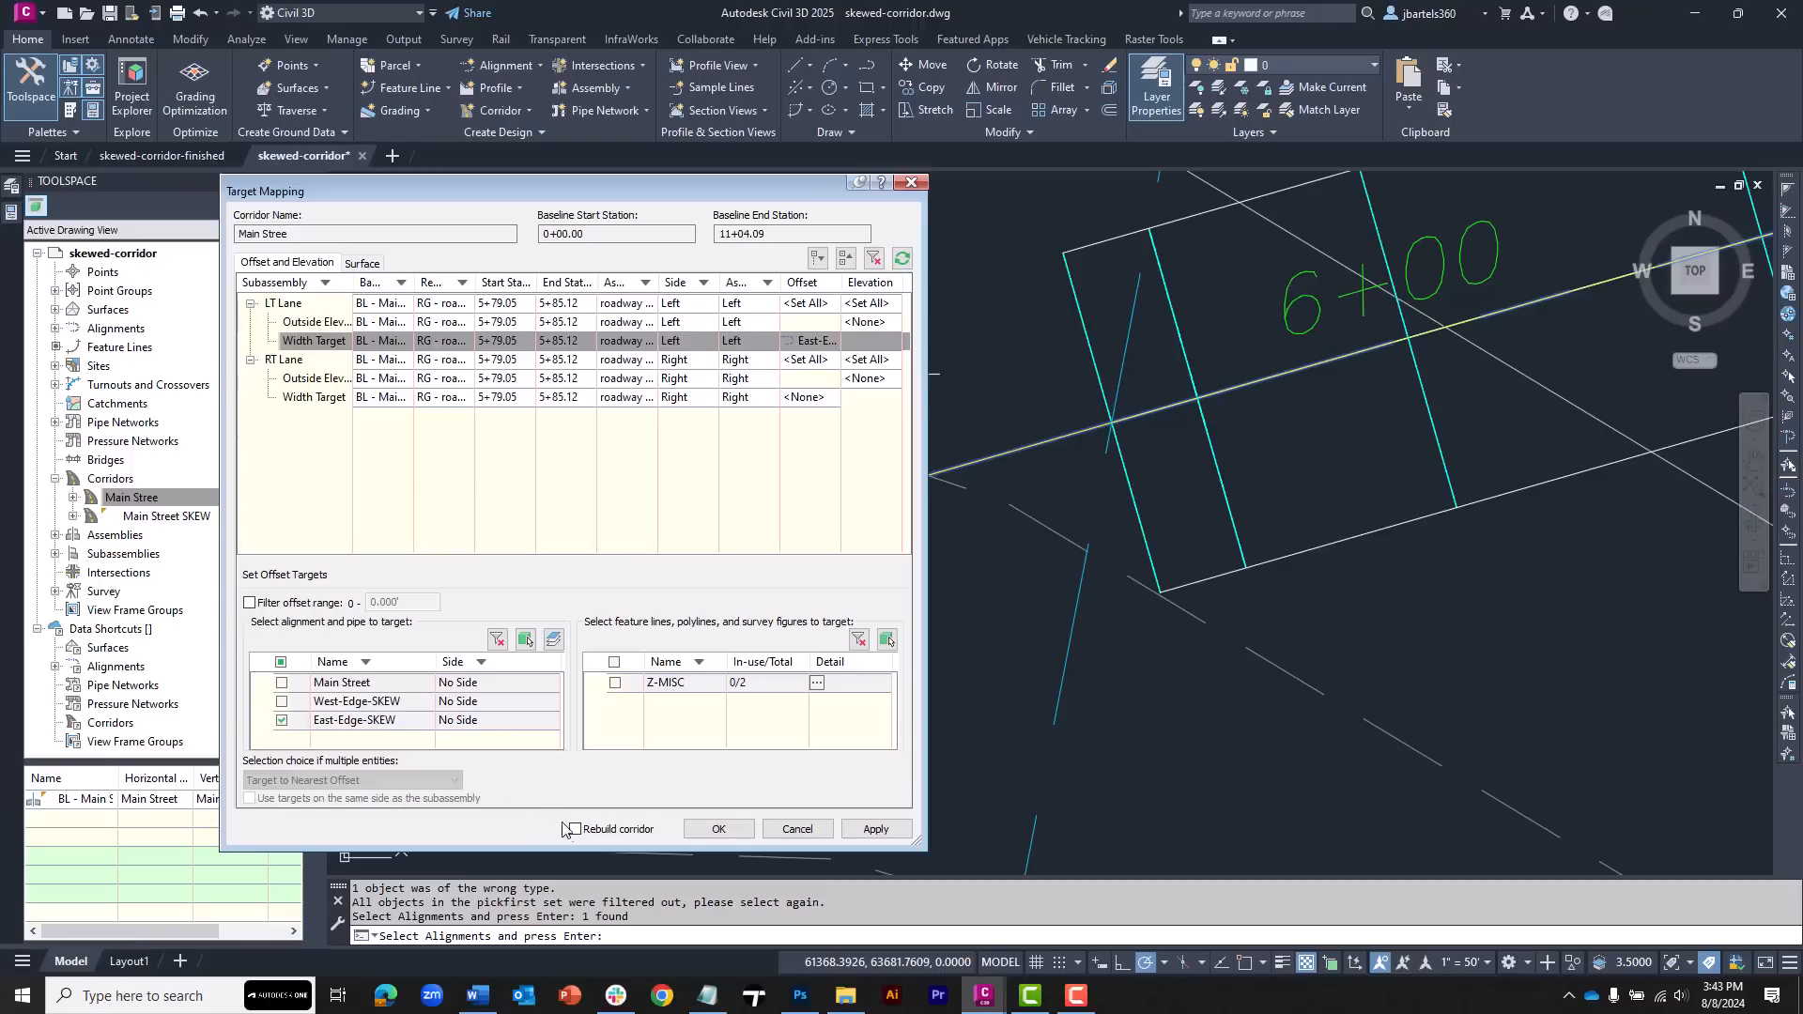
click(718, 829)
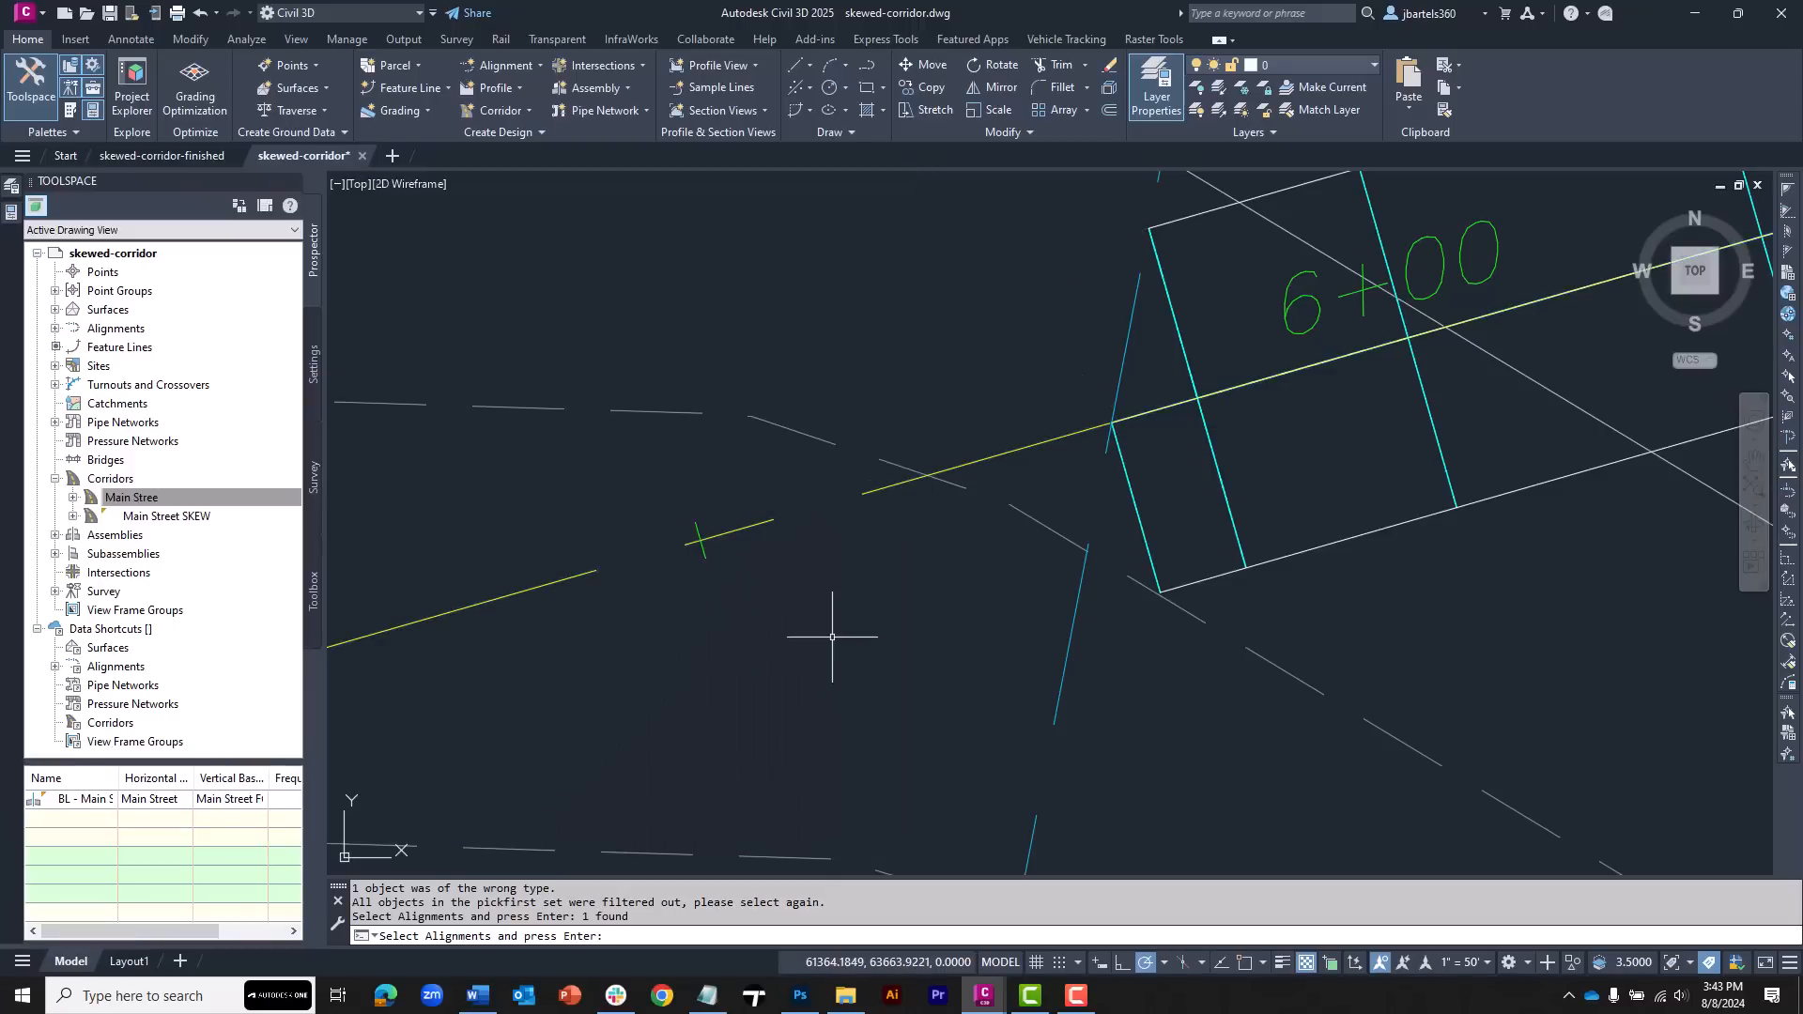
key(Escape)
Set the eastern Main Stree region's assembly frequency to 2.5' along tangents and along vertical curves
click(1218, 467)
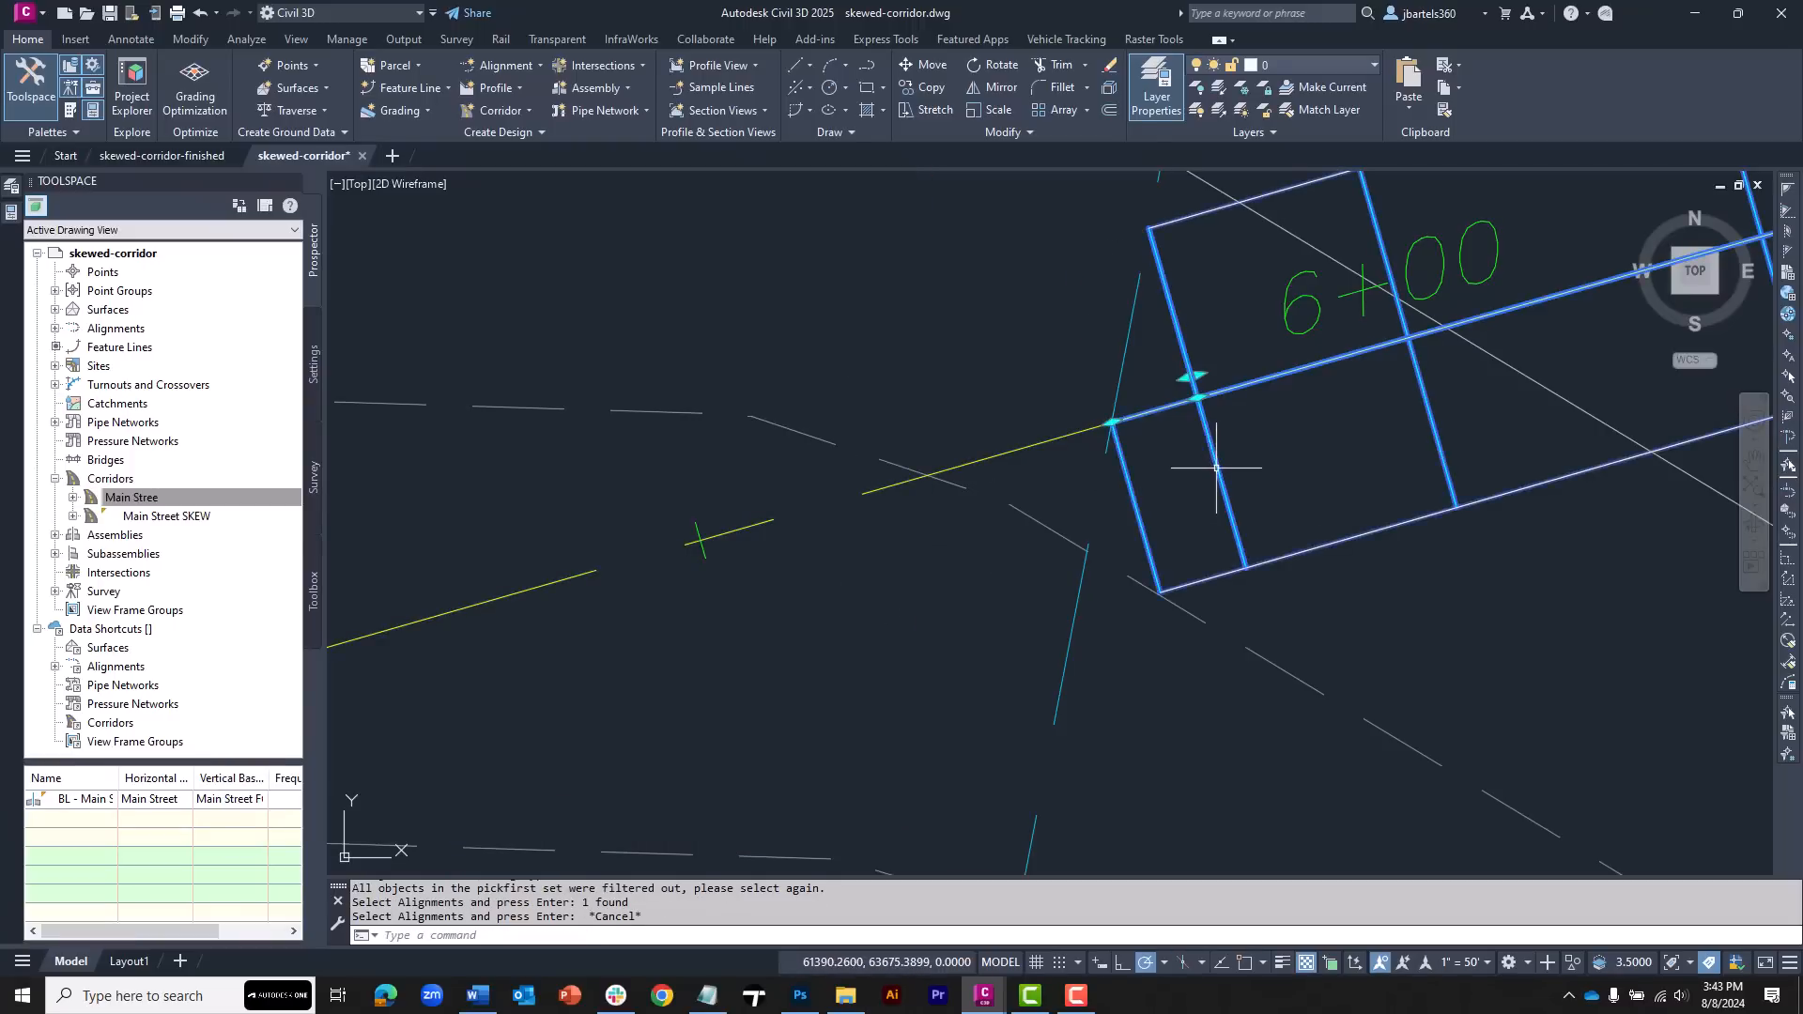
click(571, 109)
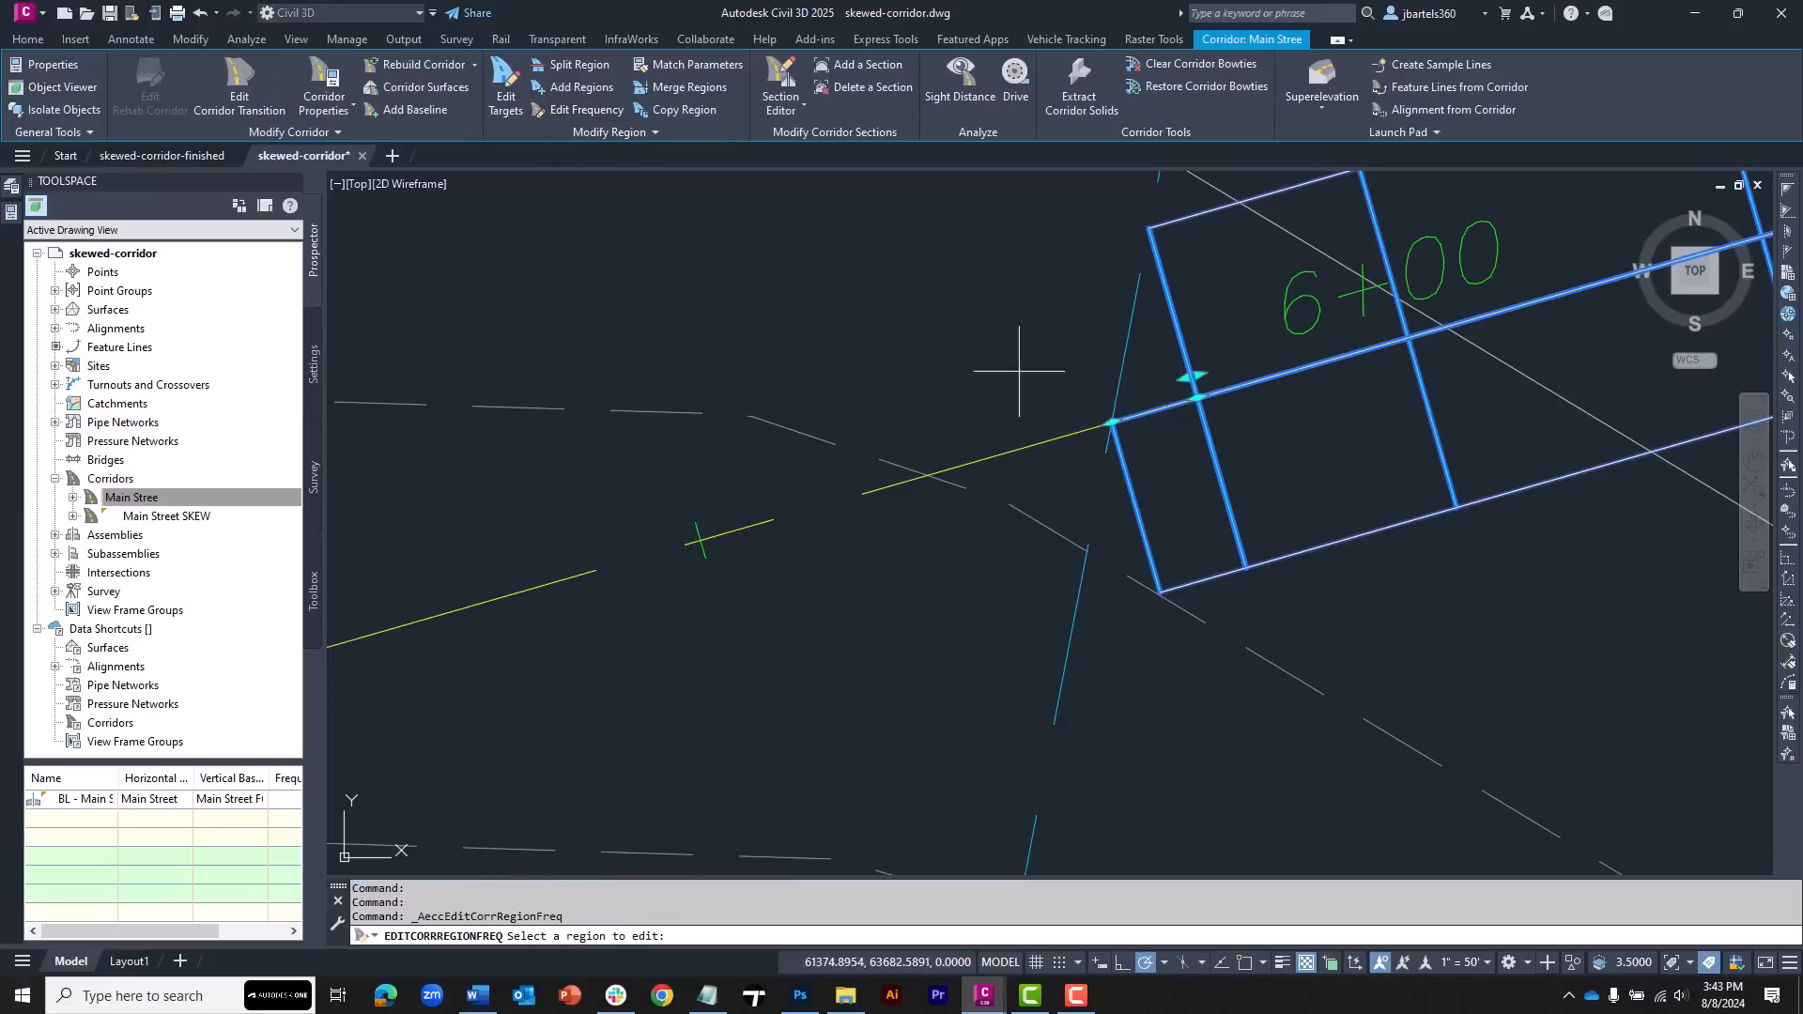
click(1184, 481)
click(750, 321)
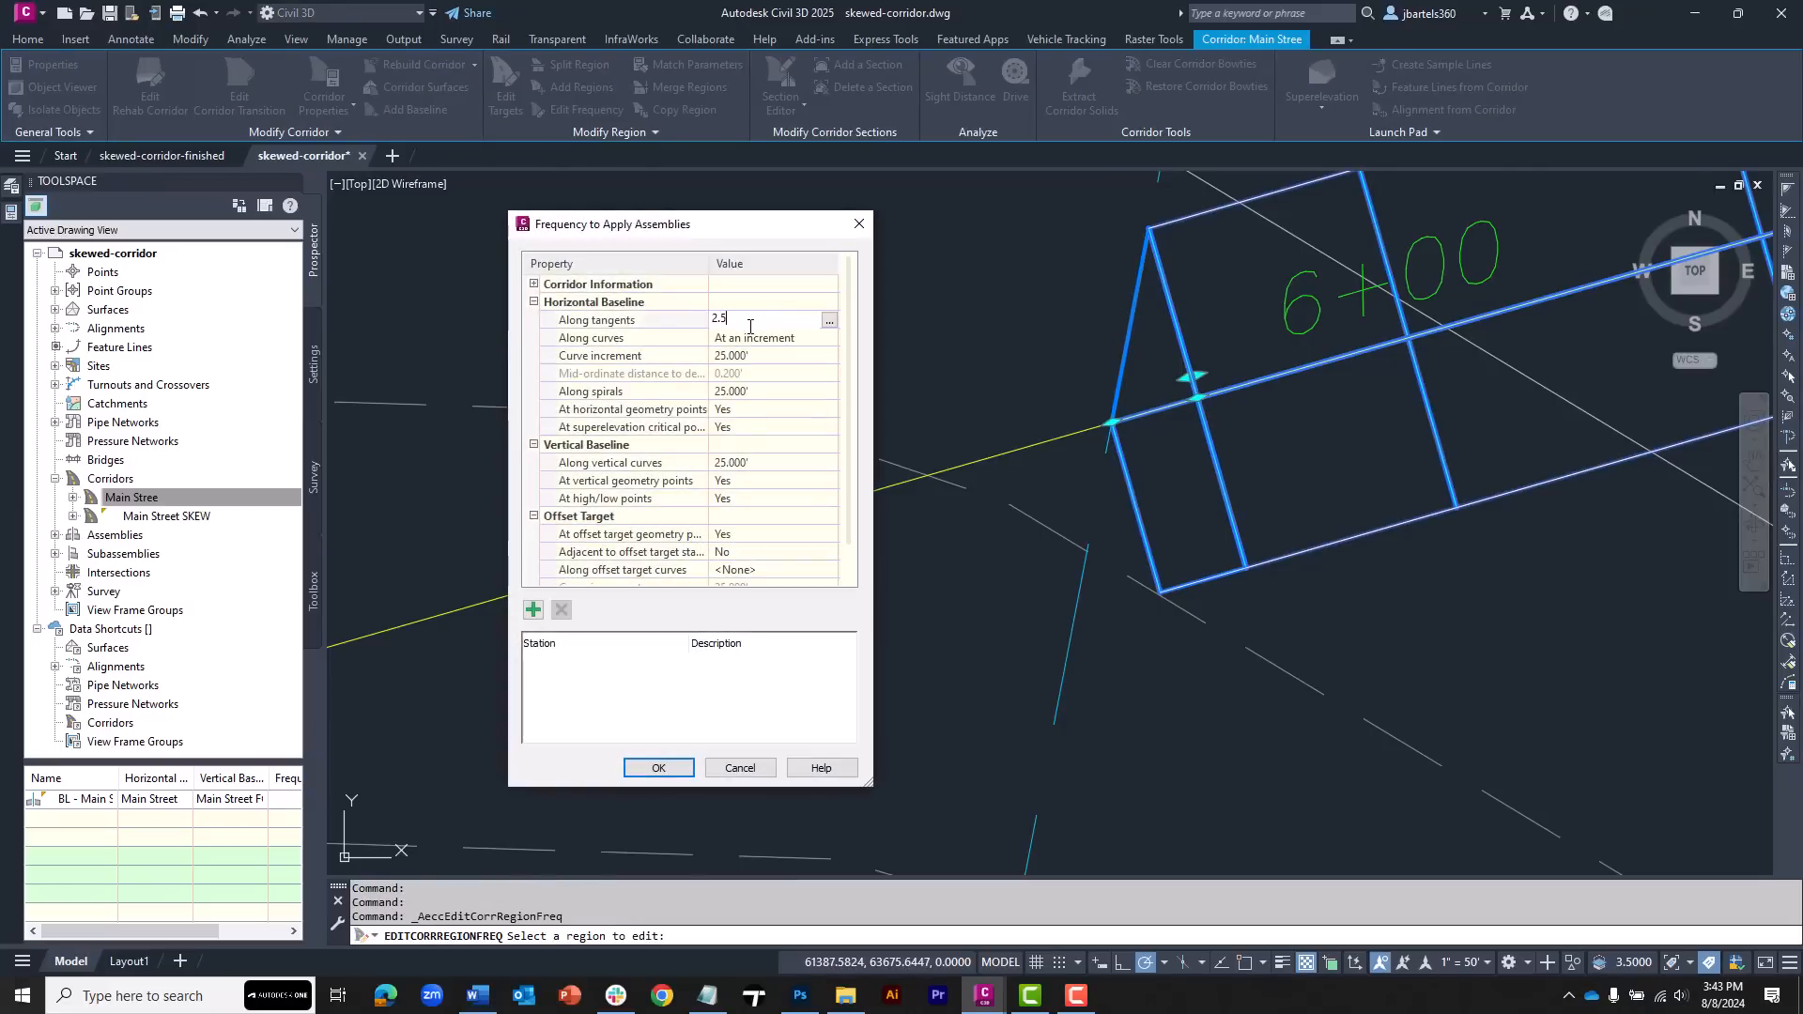
text(2.5)
key(Return)
click(746, 462)
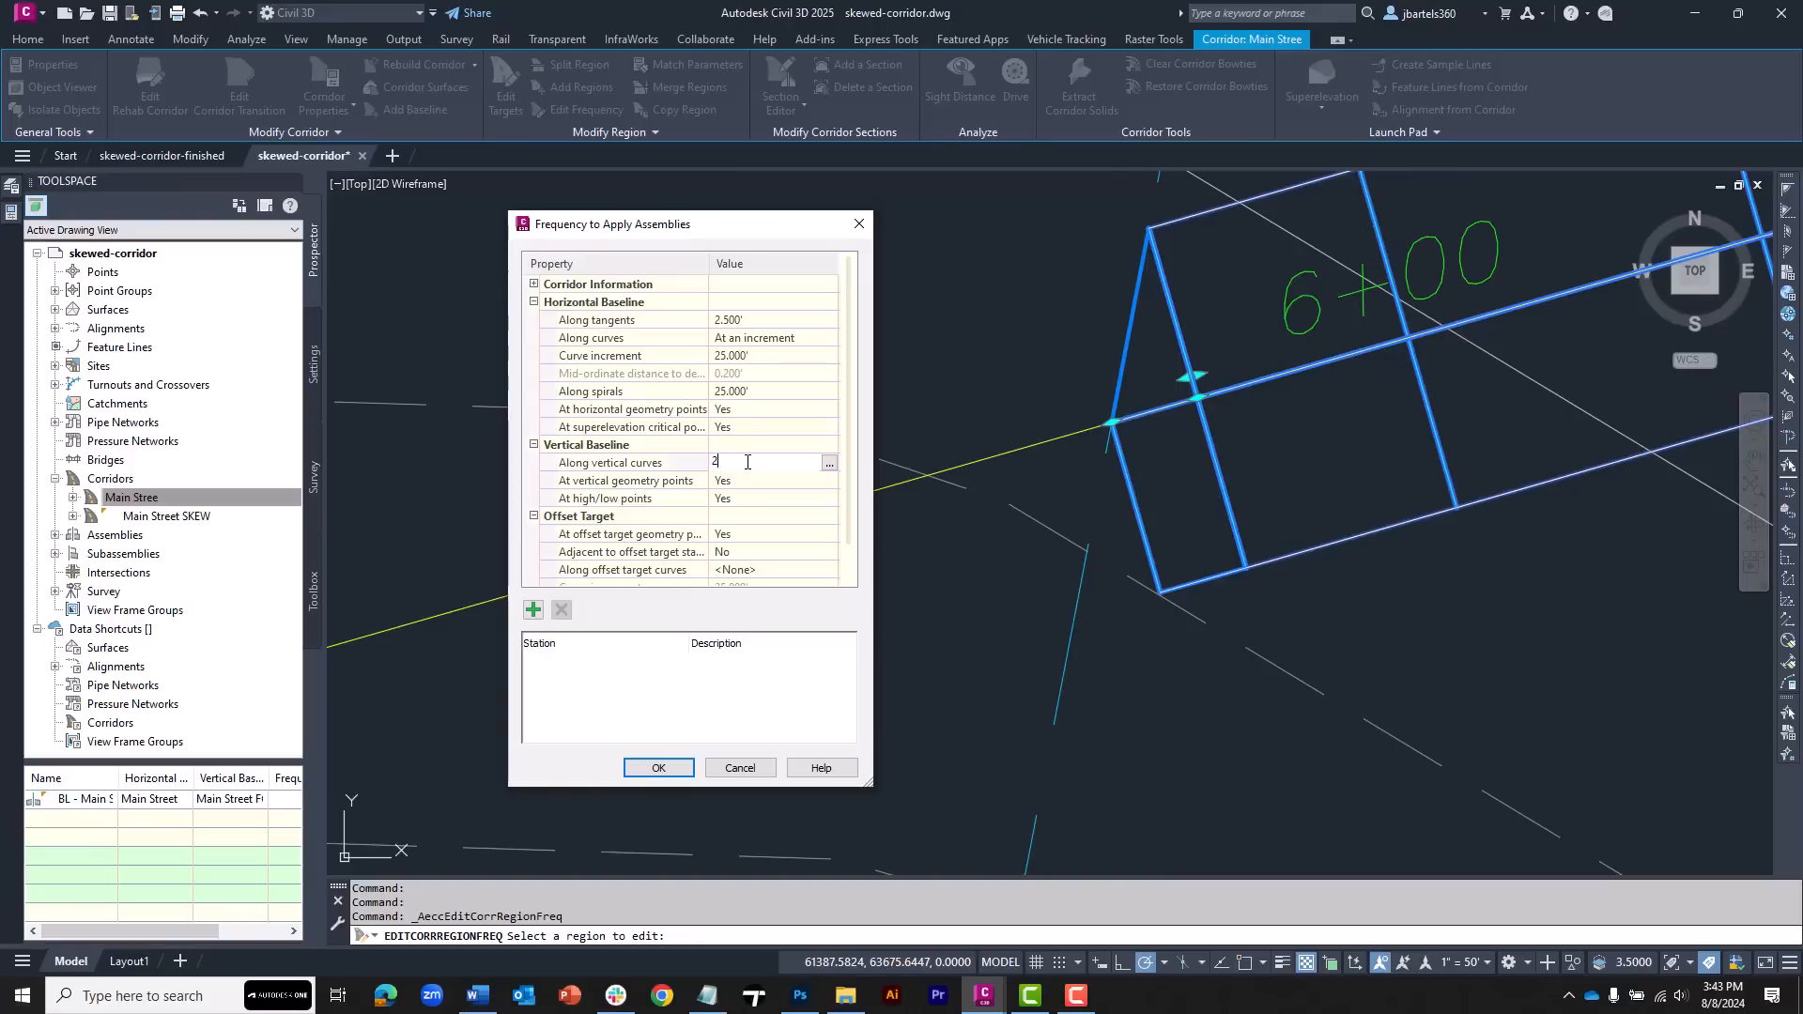
Add a frequency station at the eastern region's start station near 5+79.73 and apply the frequency settings
click(534, 611)
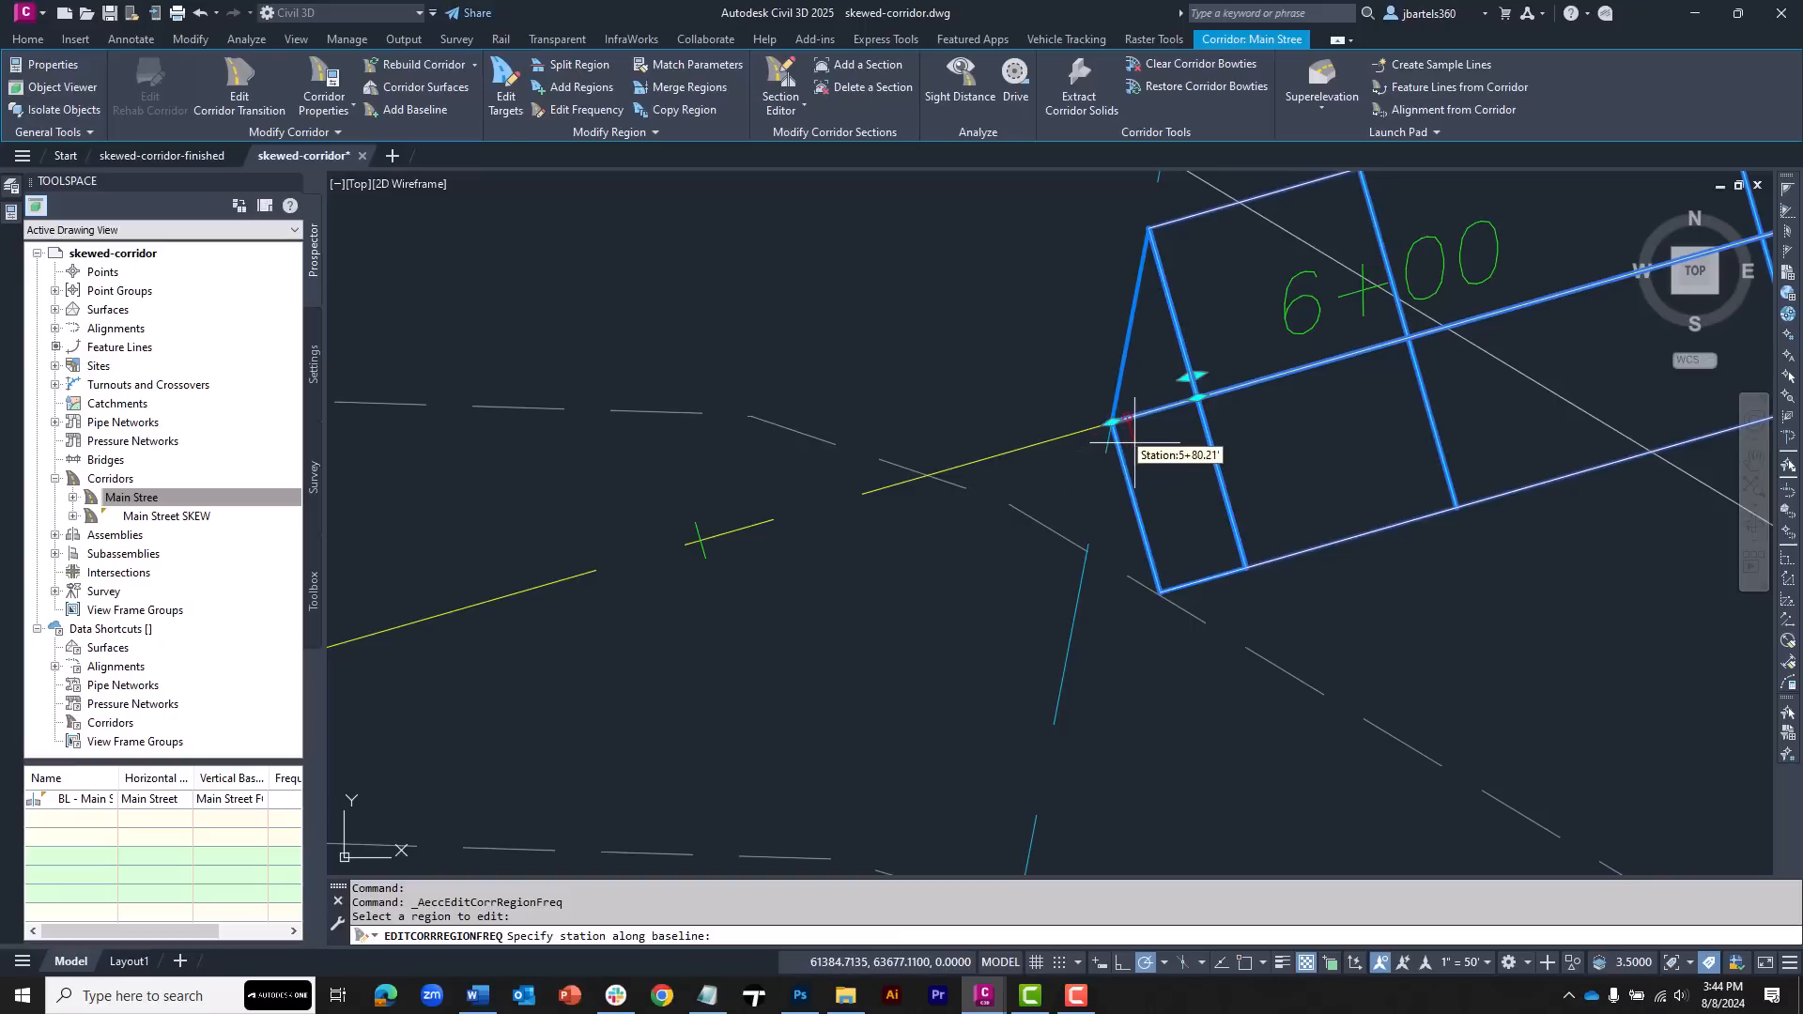
scroll(1133, 442, up, 2)
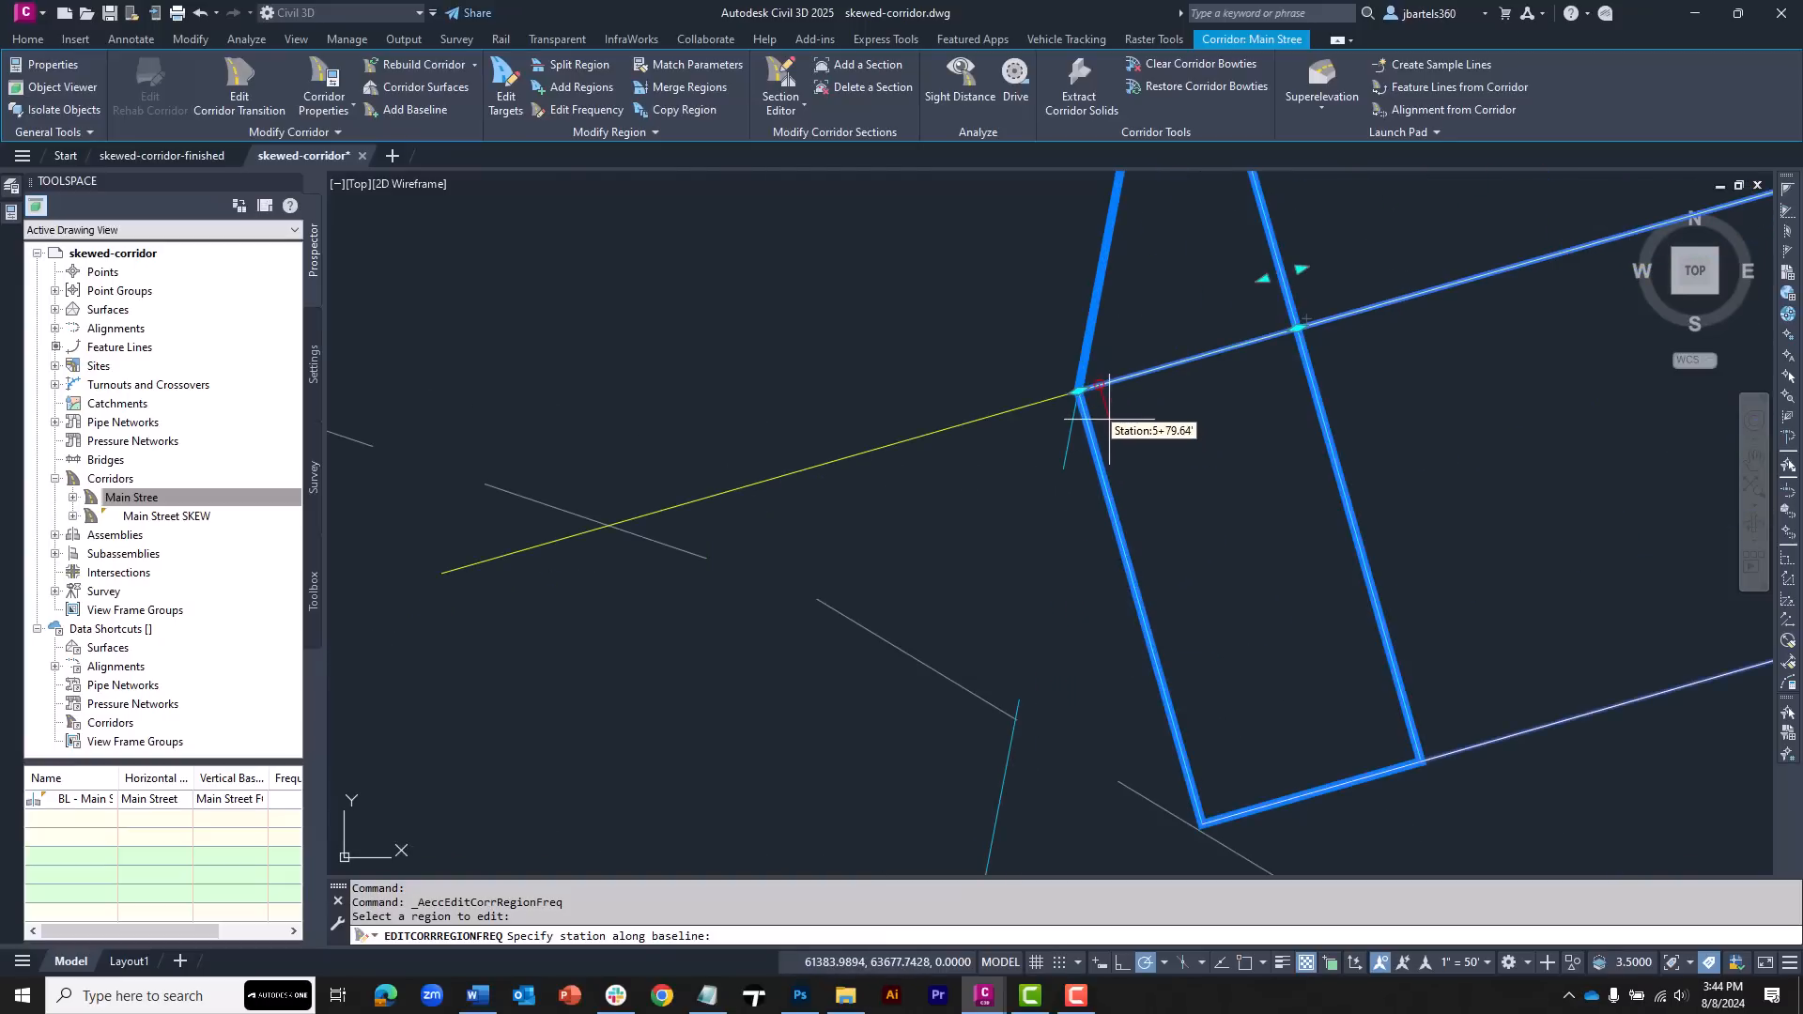
click(1111, 414)
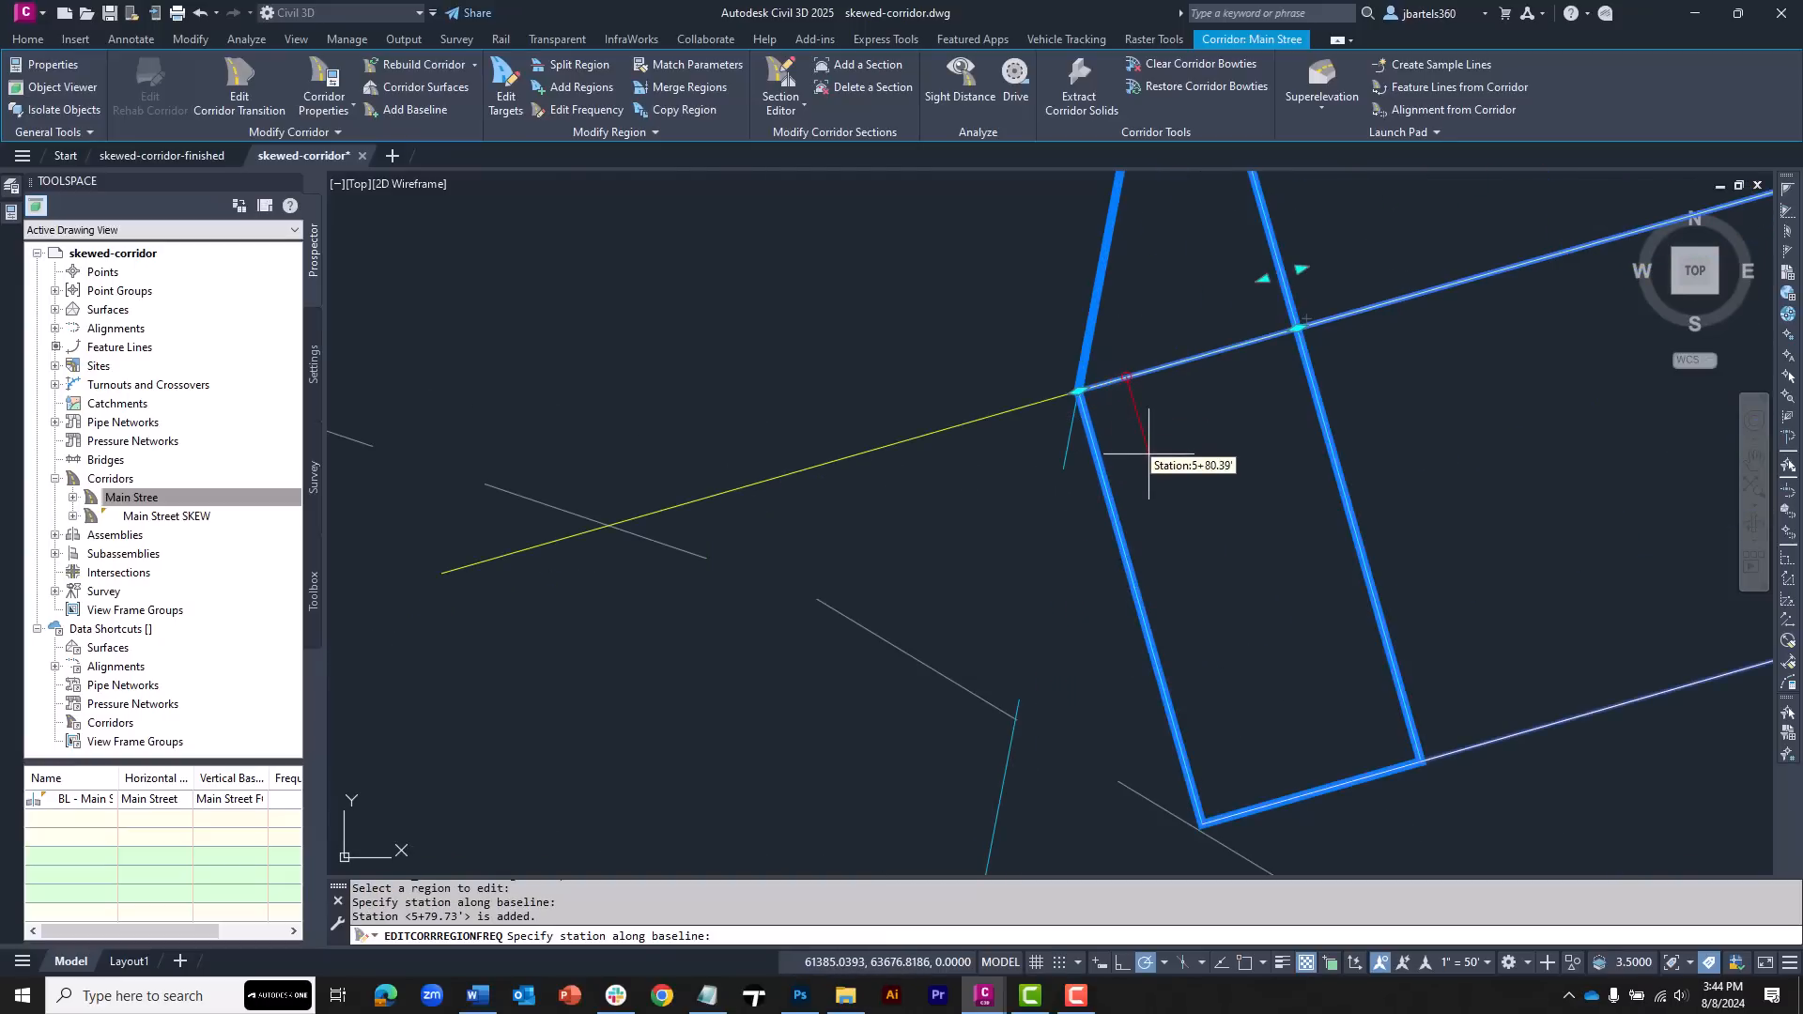
key(Return)
click(615, 663)
click(617, 665)
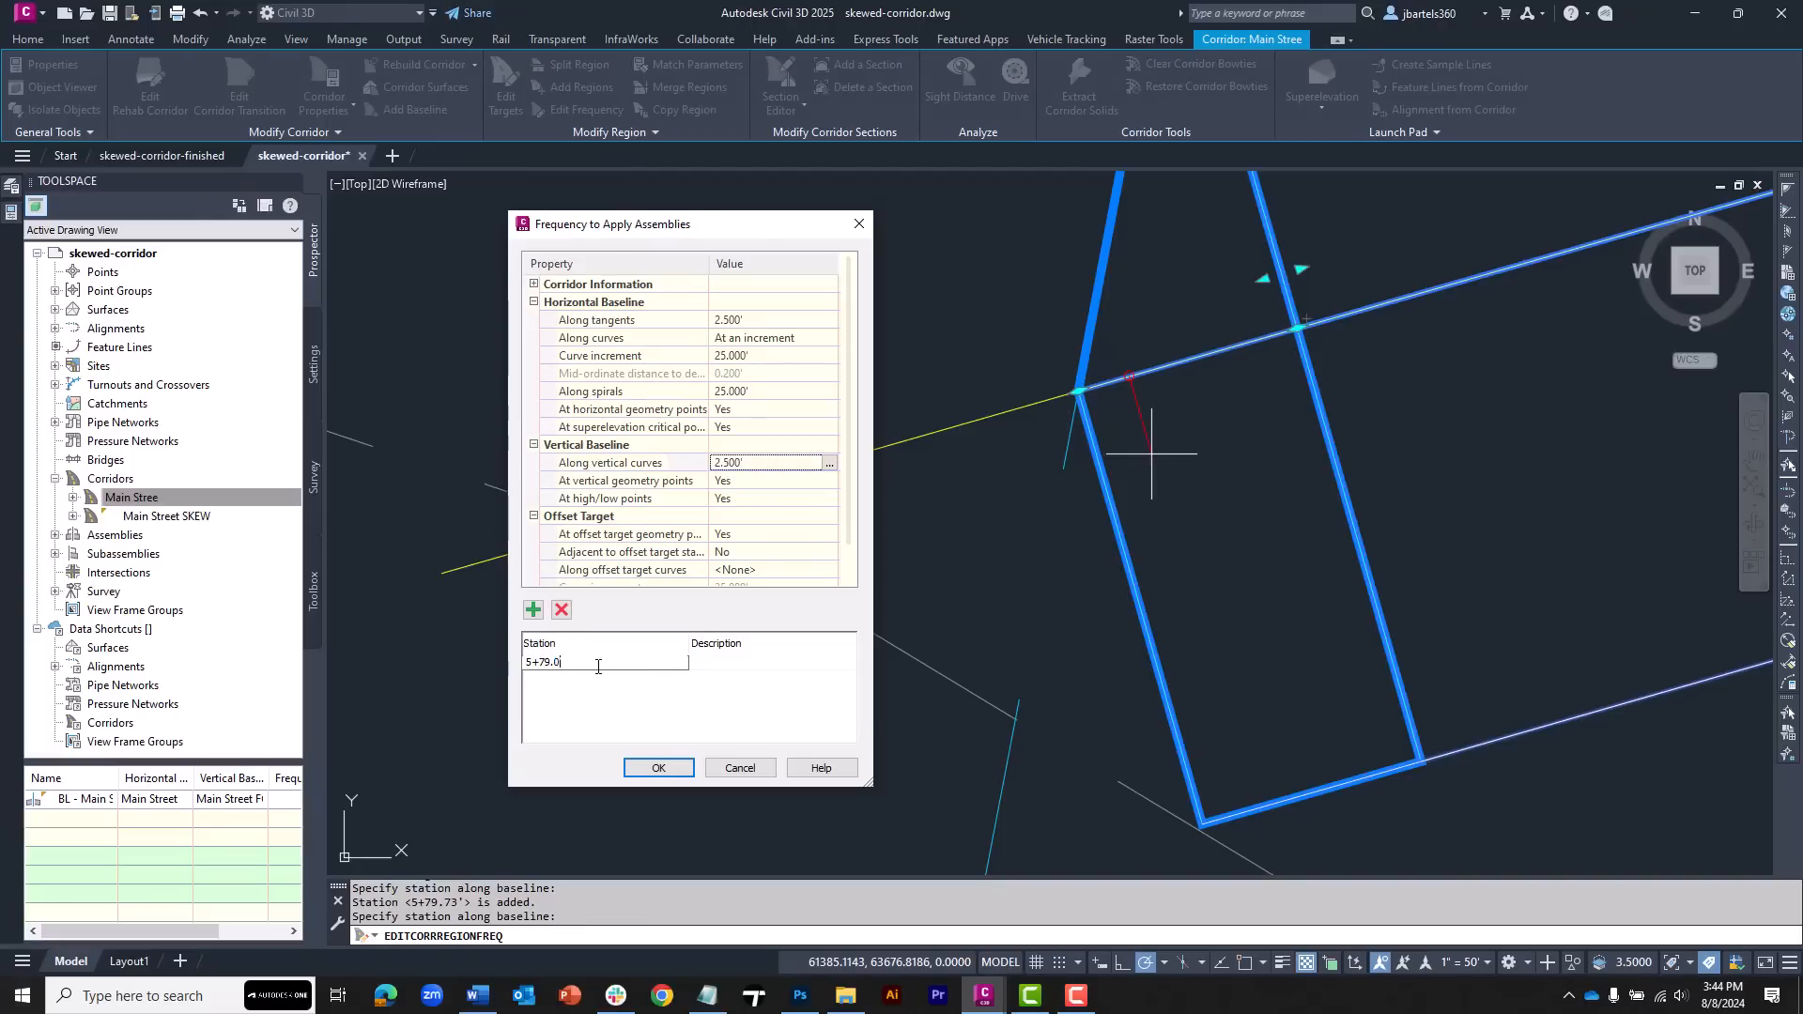
click(660, 763)
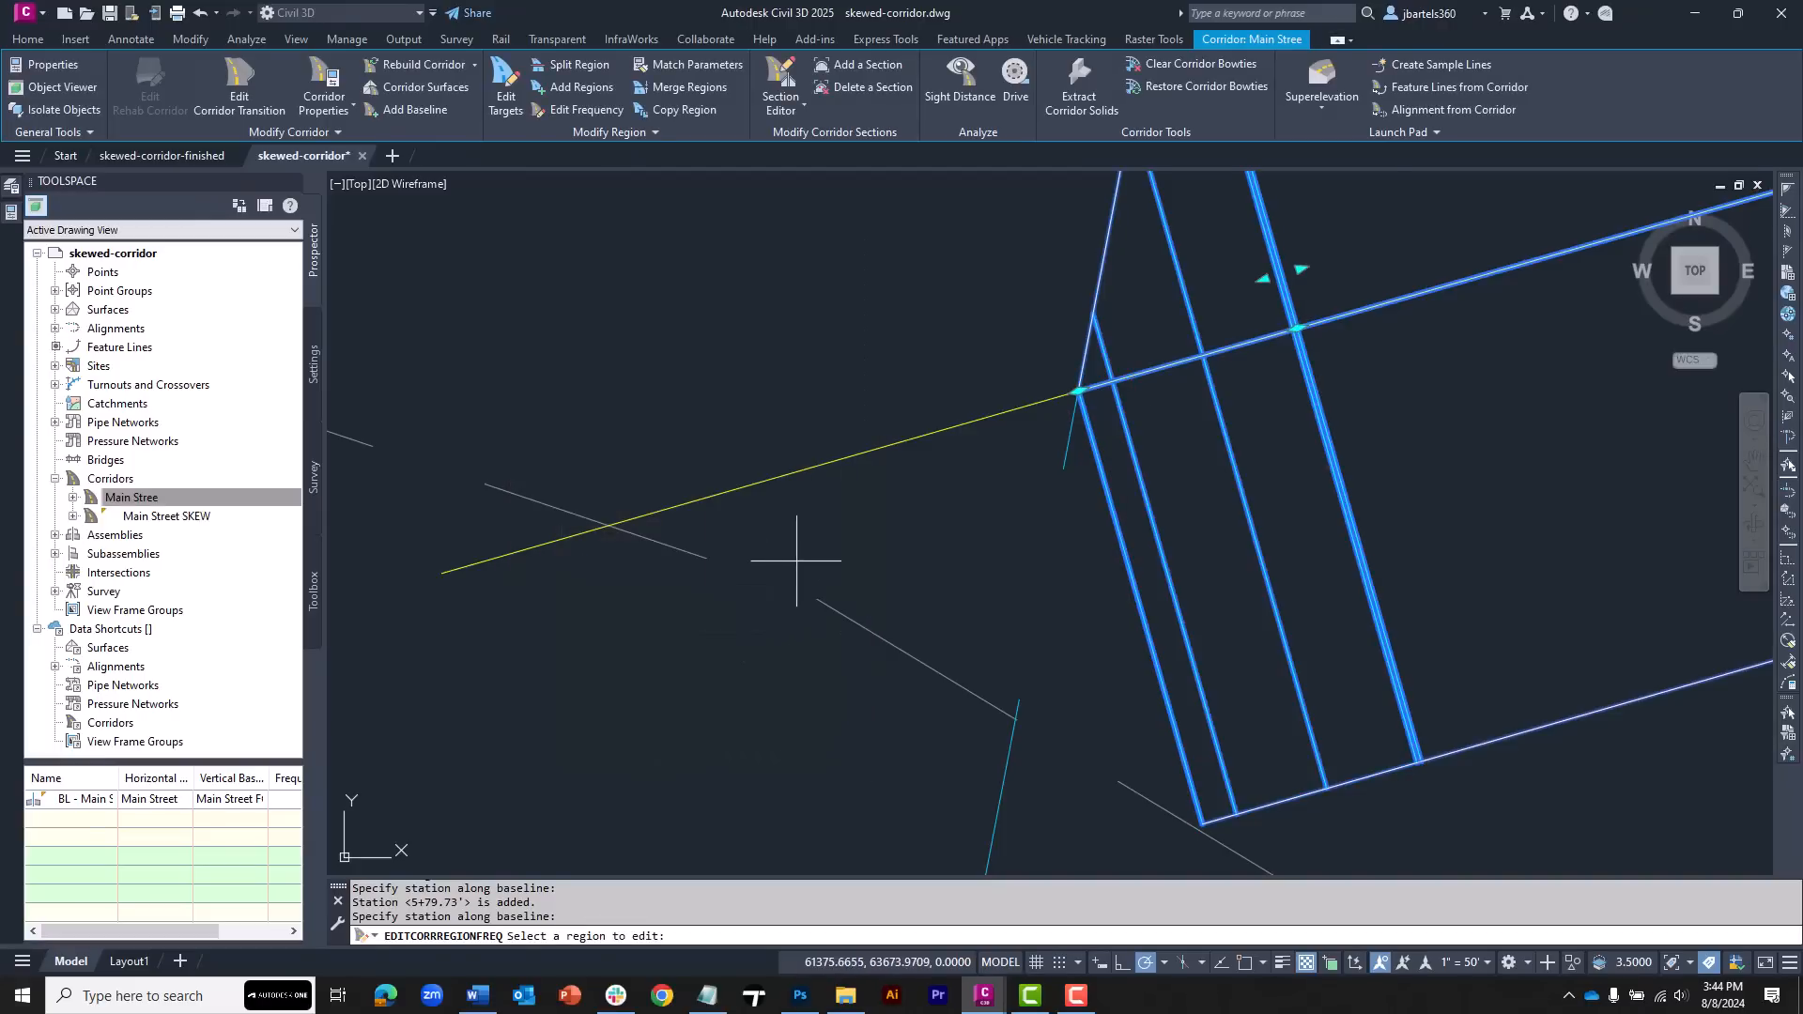
scroll(805, 564, down, 3)
key(Escape)
Examine the rebuilt corridor regions around the skew and the roadway and skew lane assemblies
mouse_move(656, 491)
middle_down()
mouse_move(823, 473)
mouse_move(979, 409)
middle_up()
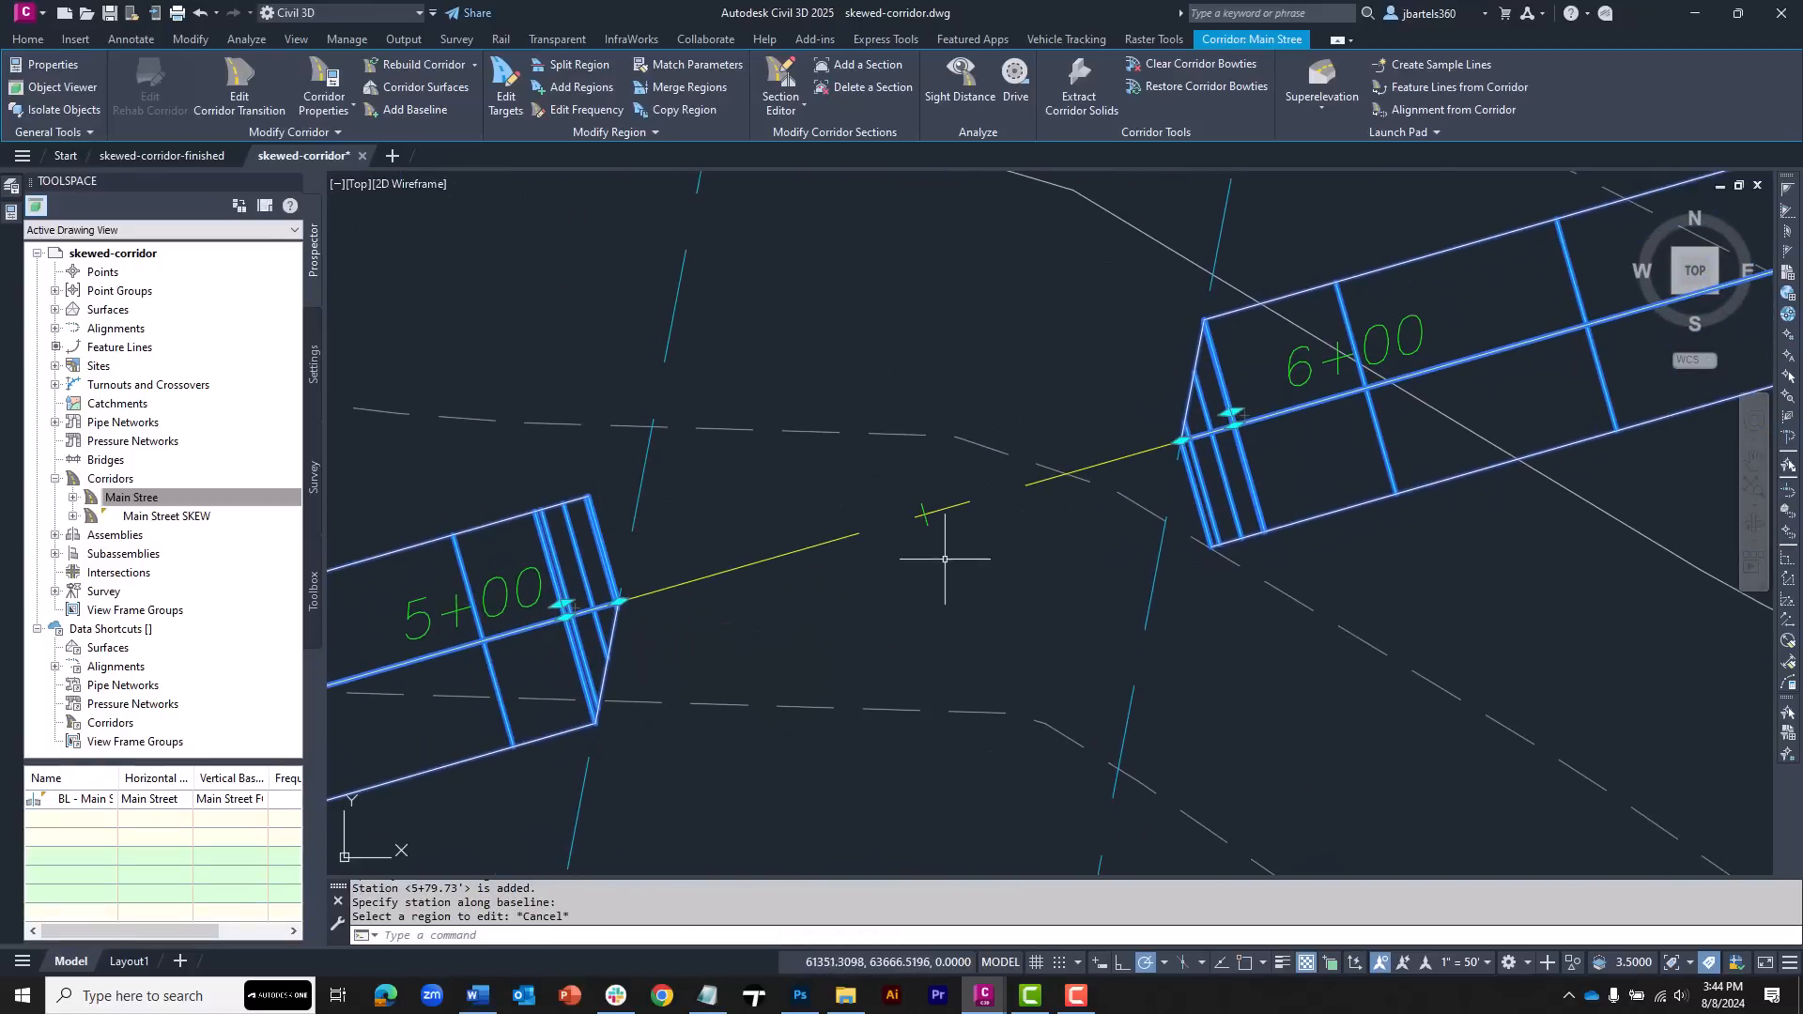
scroll(648, 580, up, 2)
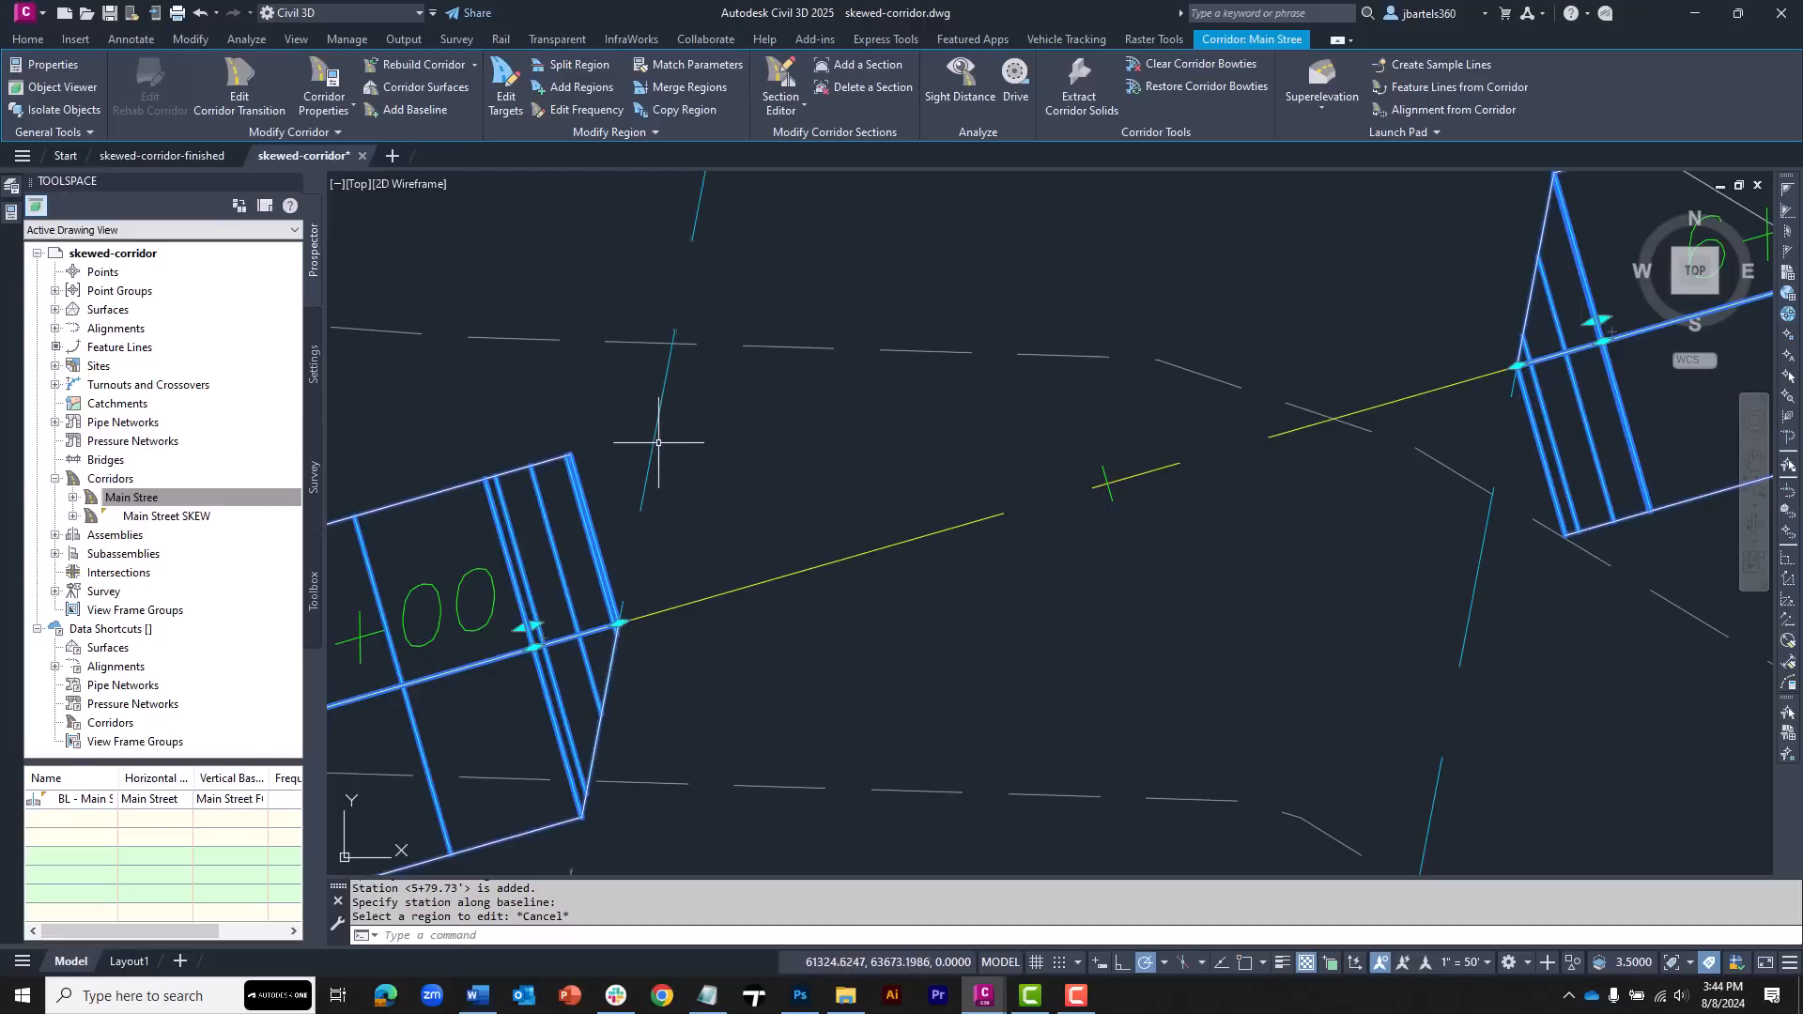
scroll(663, 489, down, 3)
mouse_move(810, 395)
middle_down()
mouse_move(732, 535)
mouse_move(830, 741)
middle_up()
scroll(636, 429, up, 5)
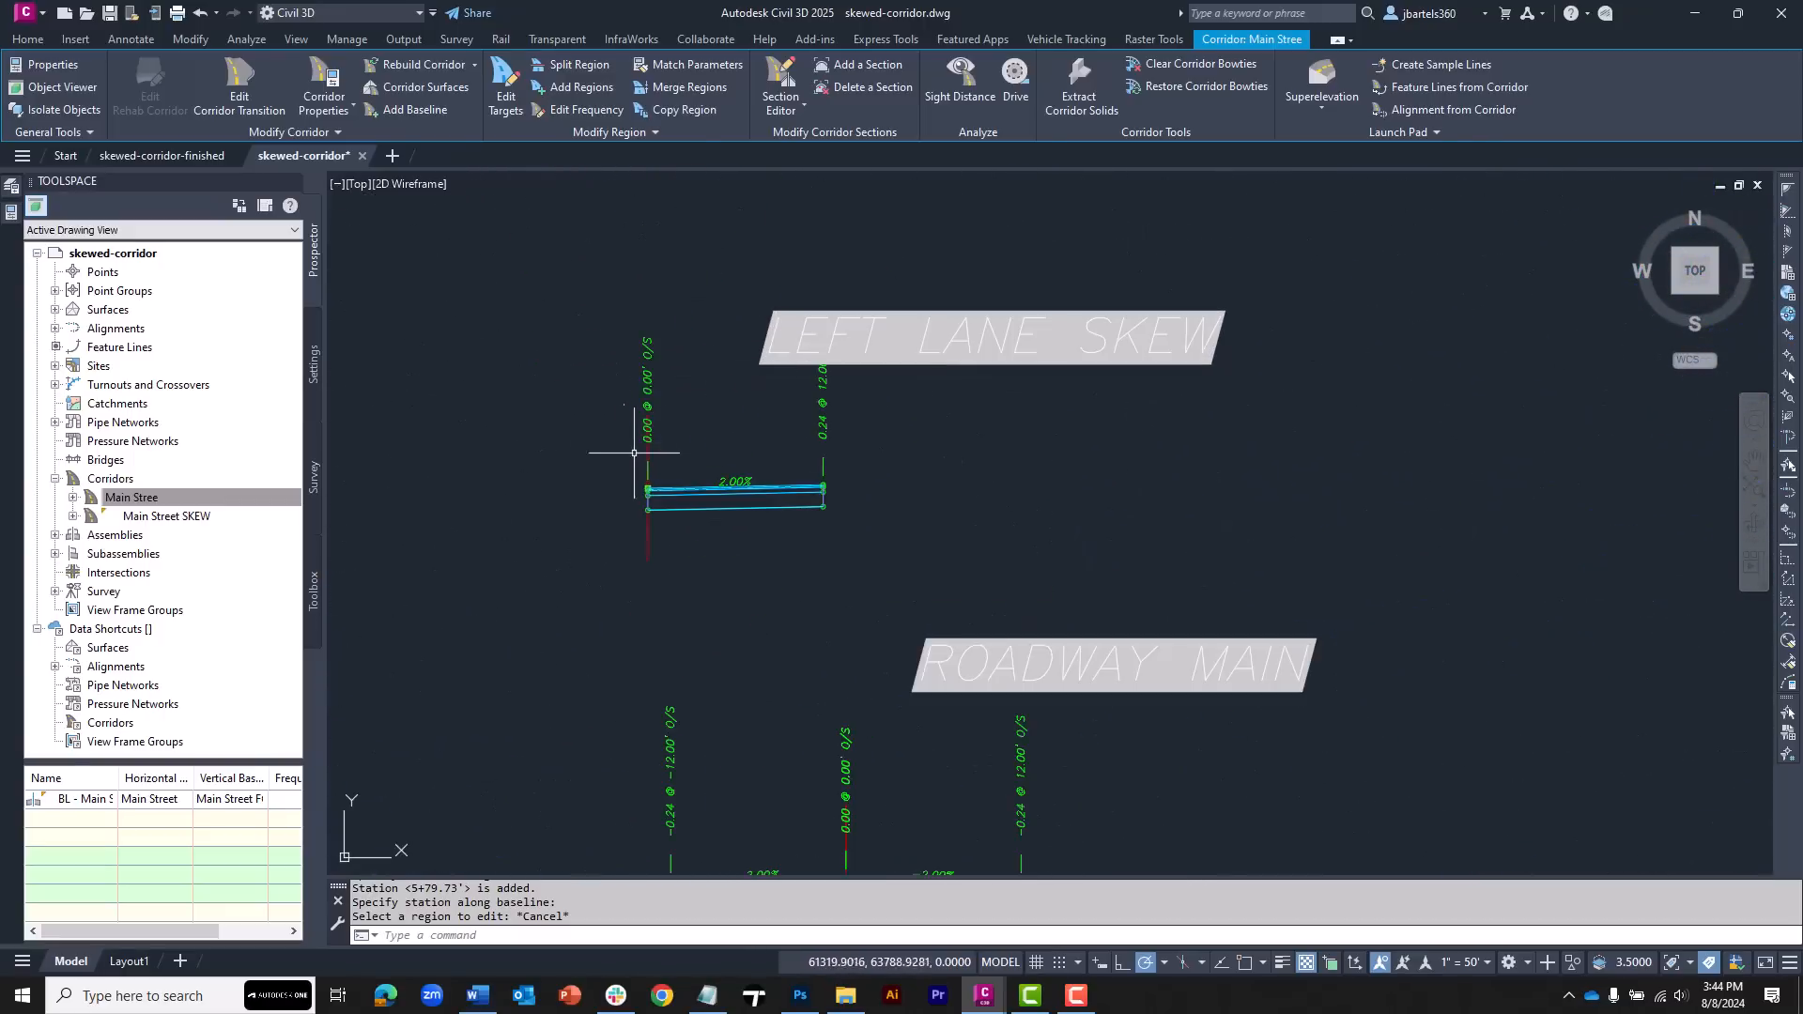
scroll(723, 507, down, 5)
scroll(724, 491, up, 3)
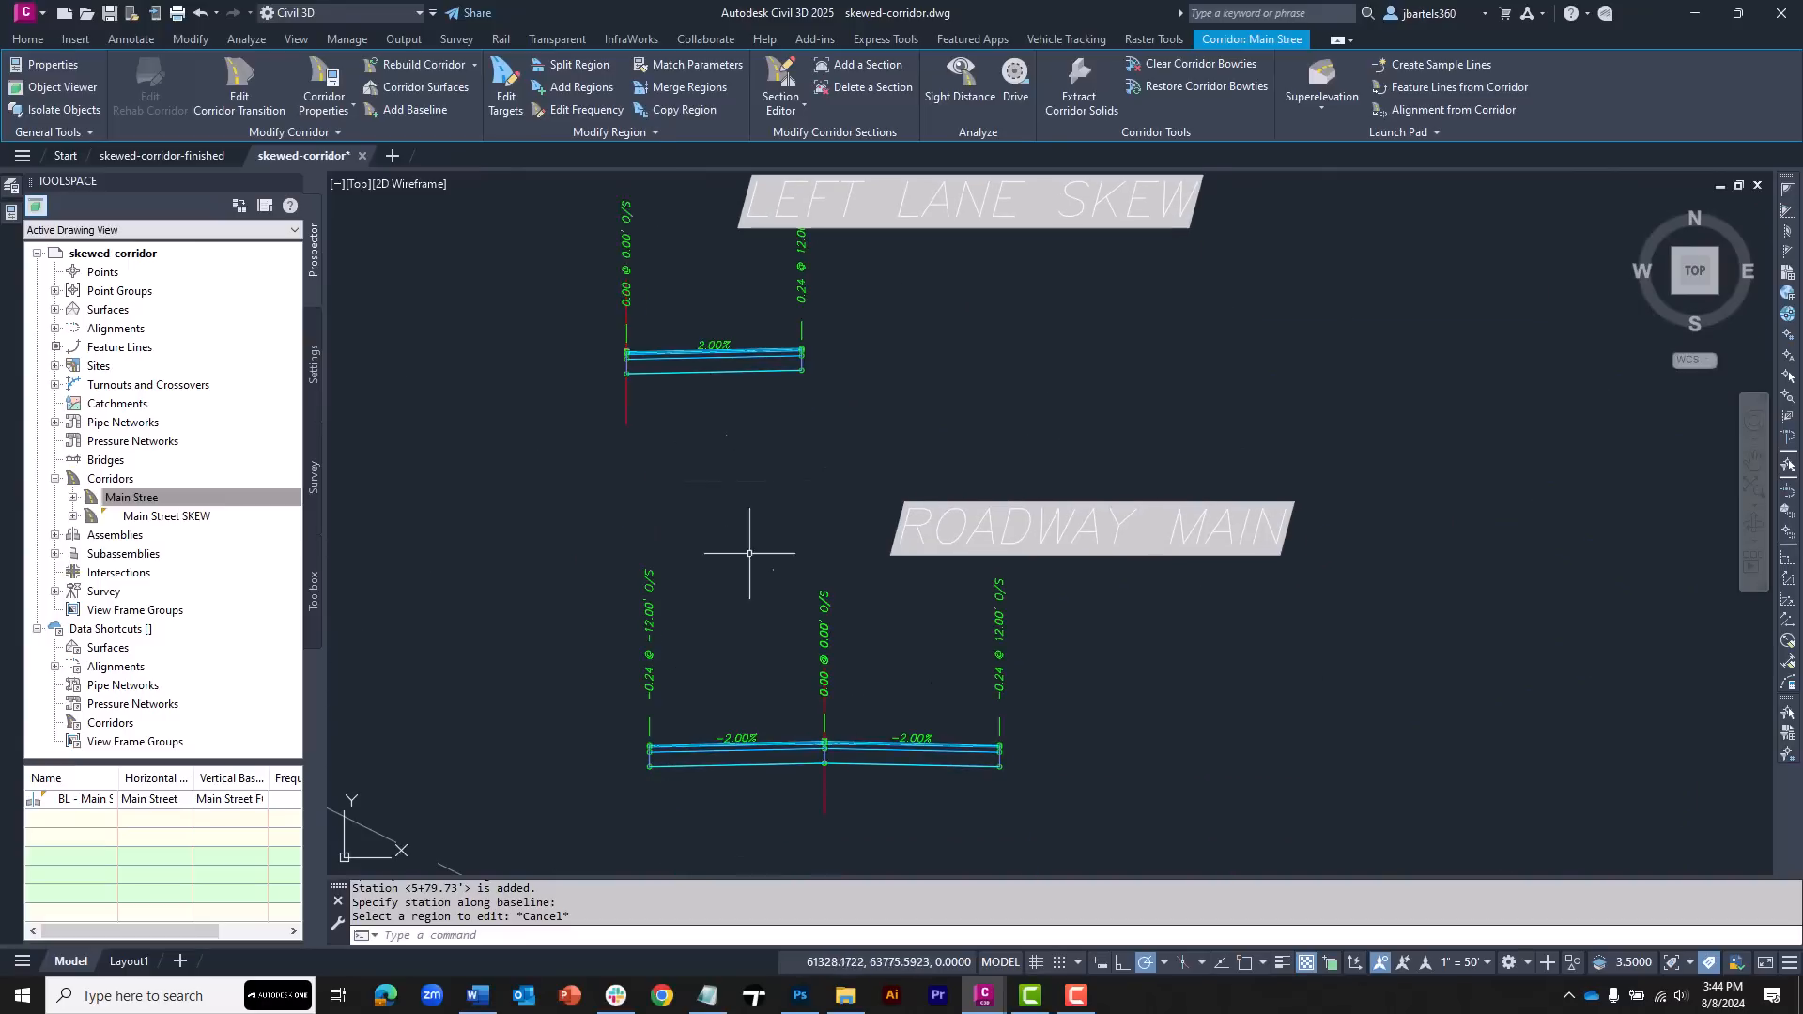
middle_drag(732, 423, 749, 604)
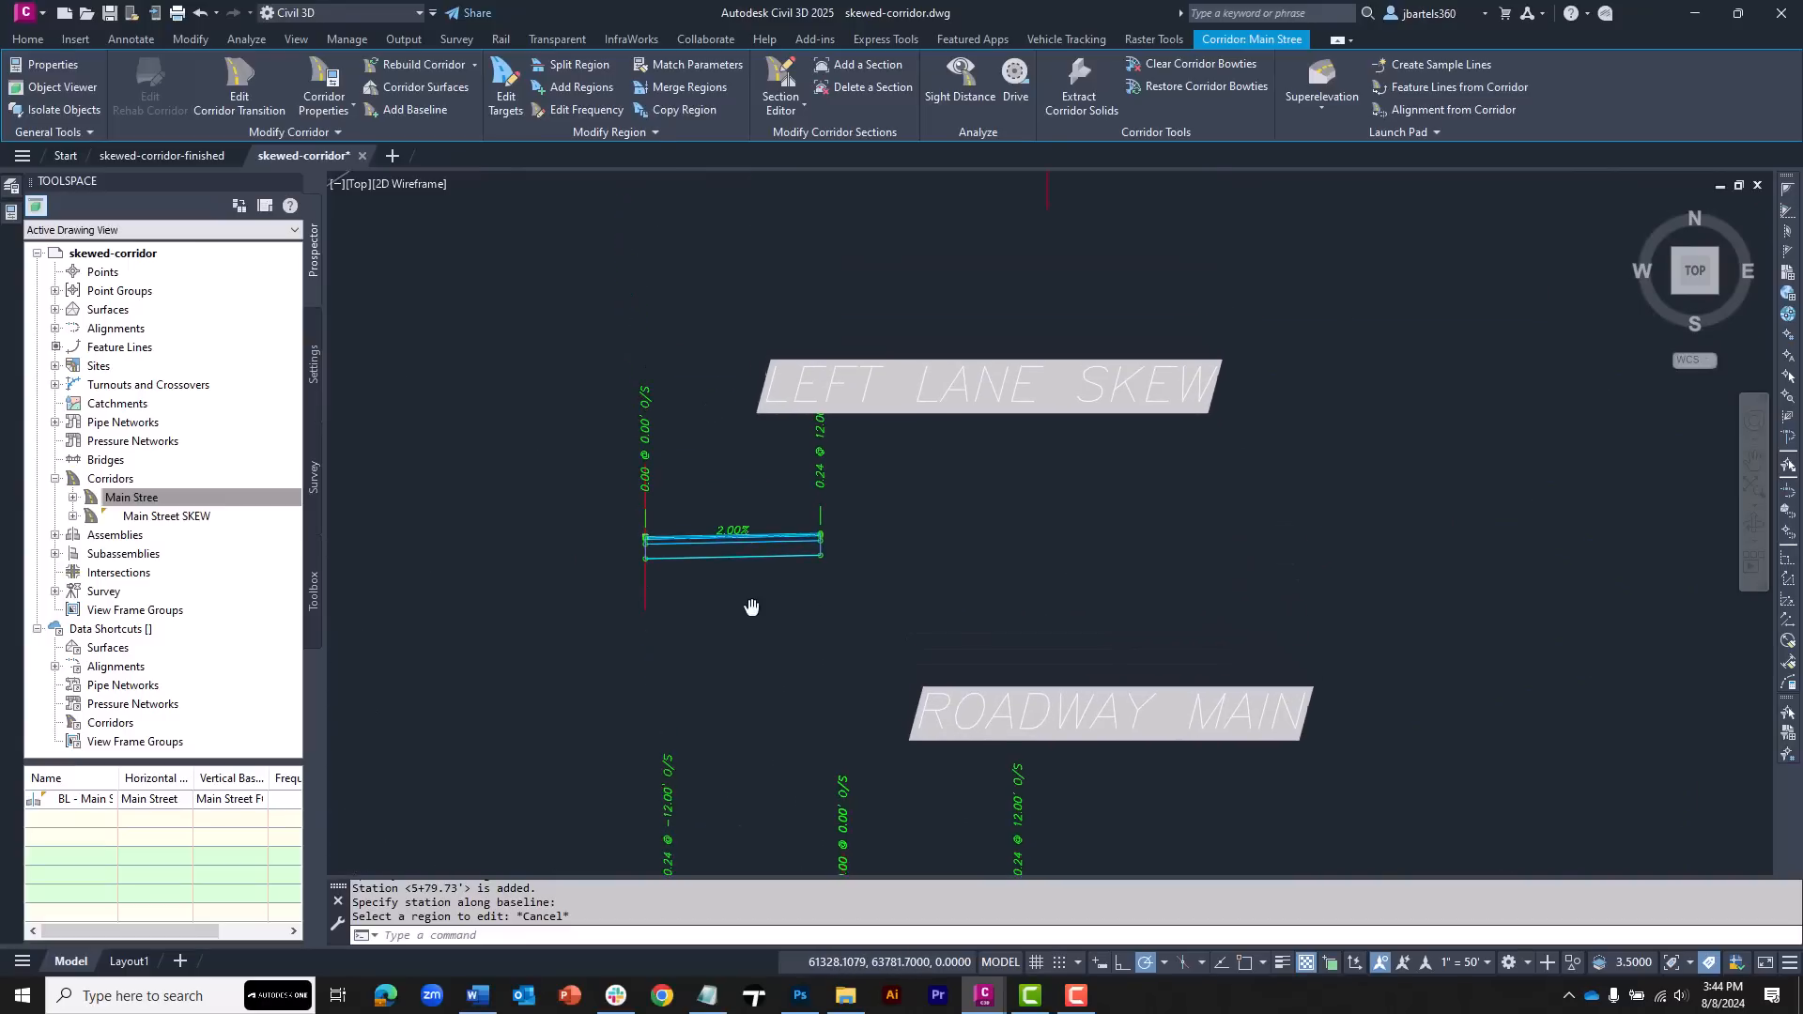
scroll(671, 503, up, 2)
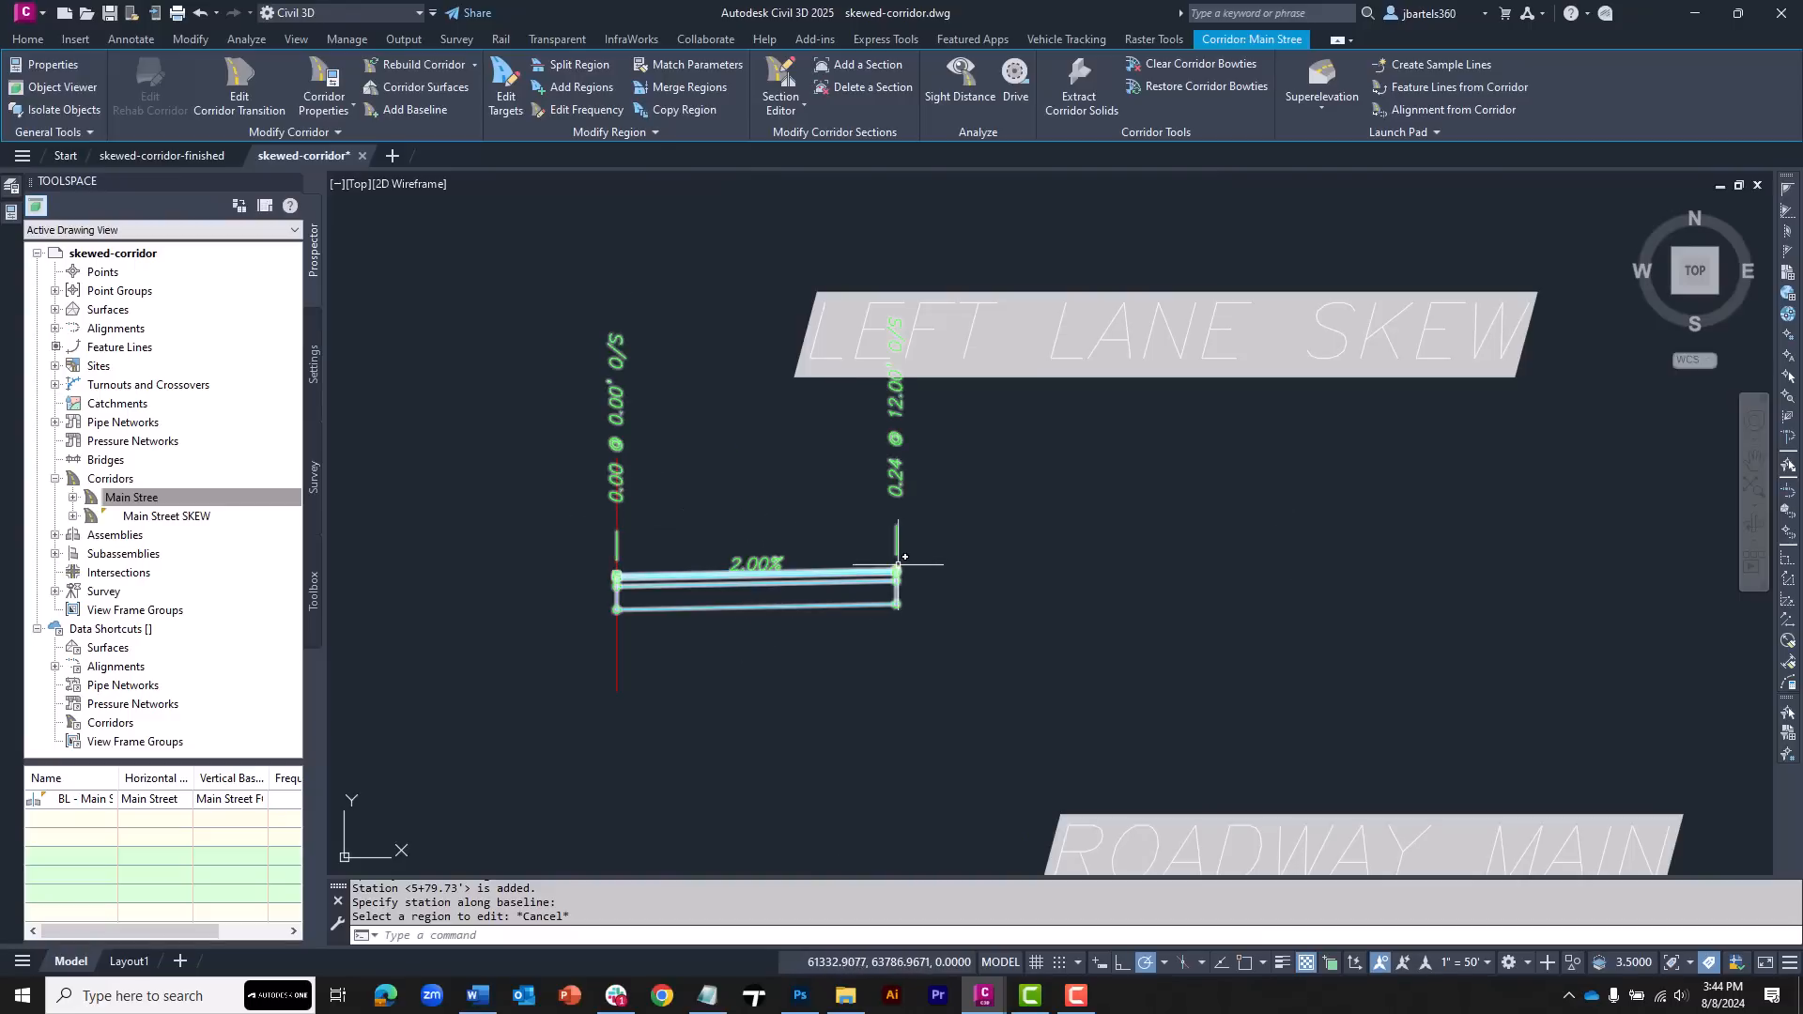
scroll(1056, 524, down, 3)
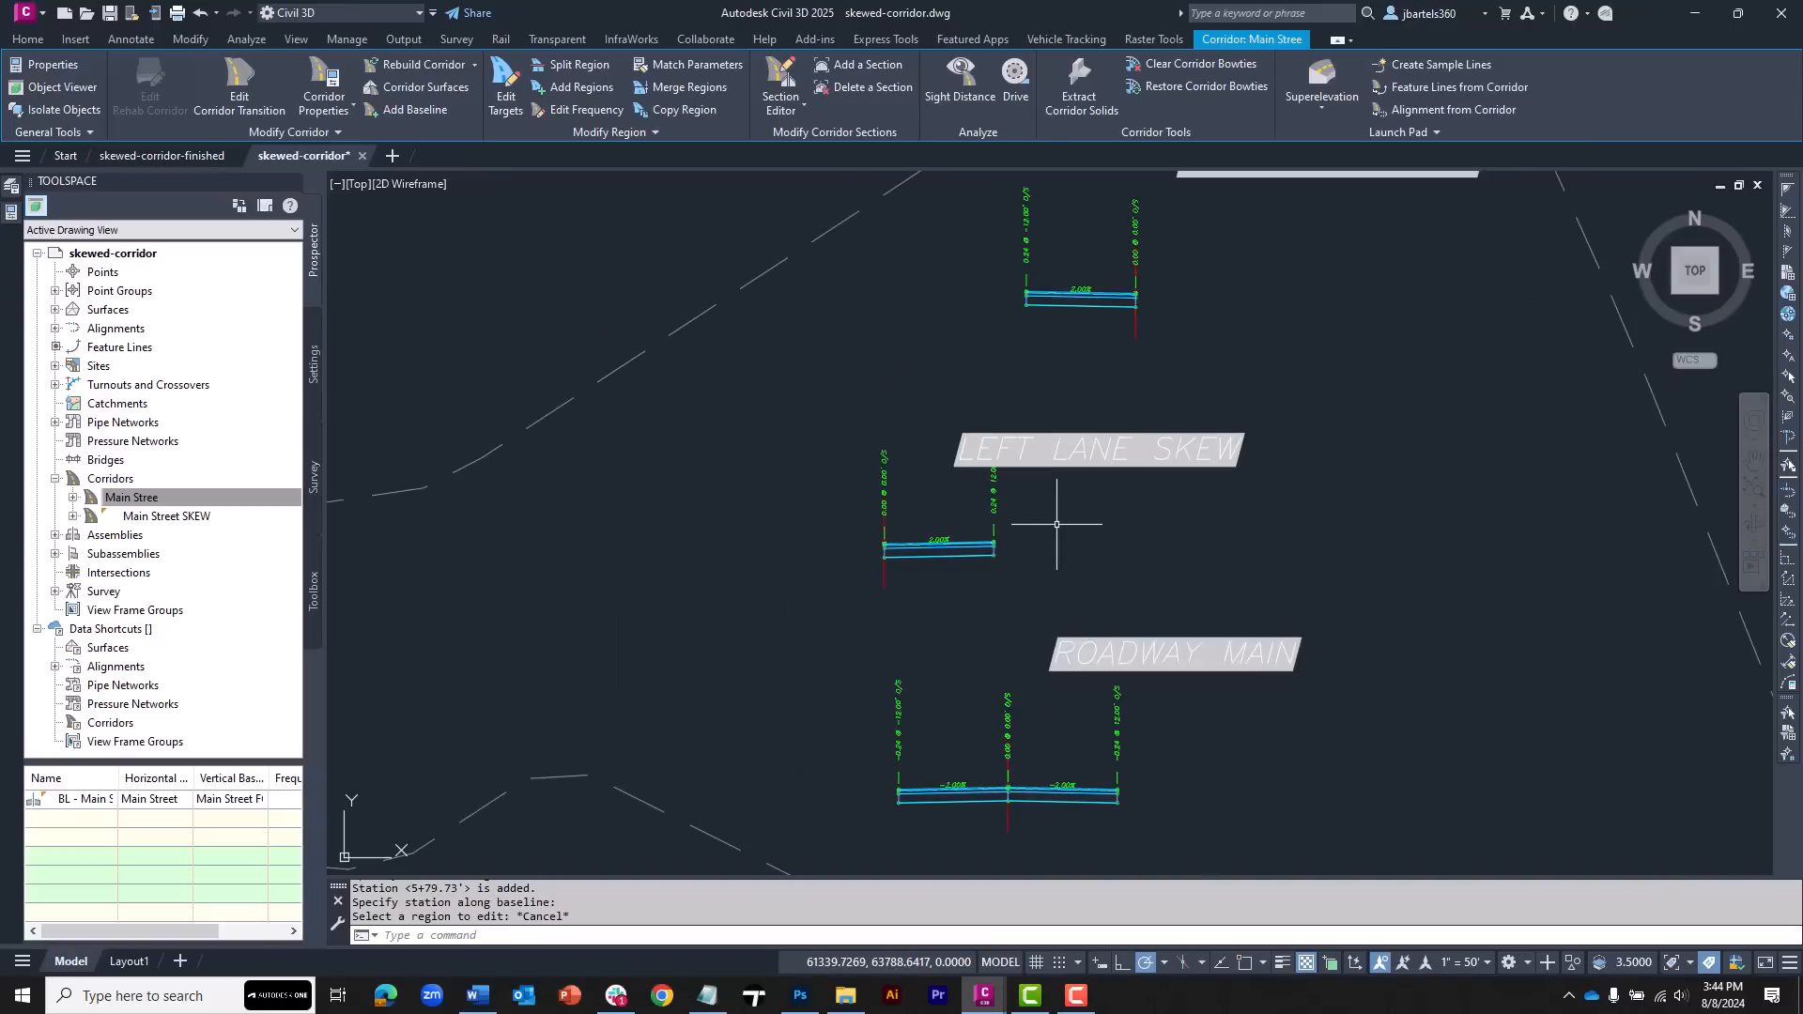
scroll(968, 404, up, 3)
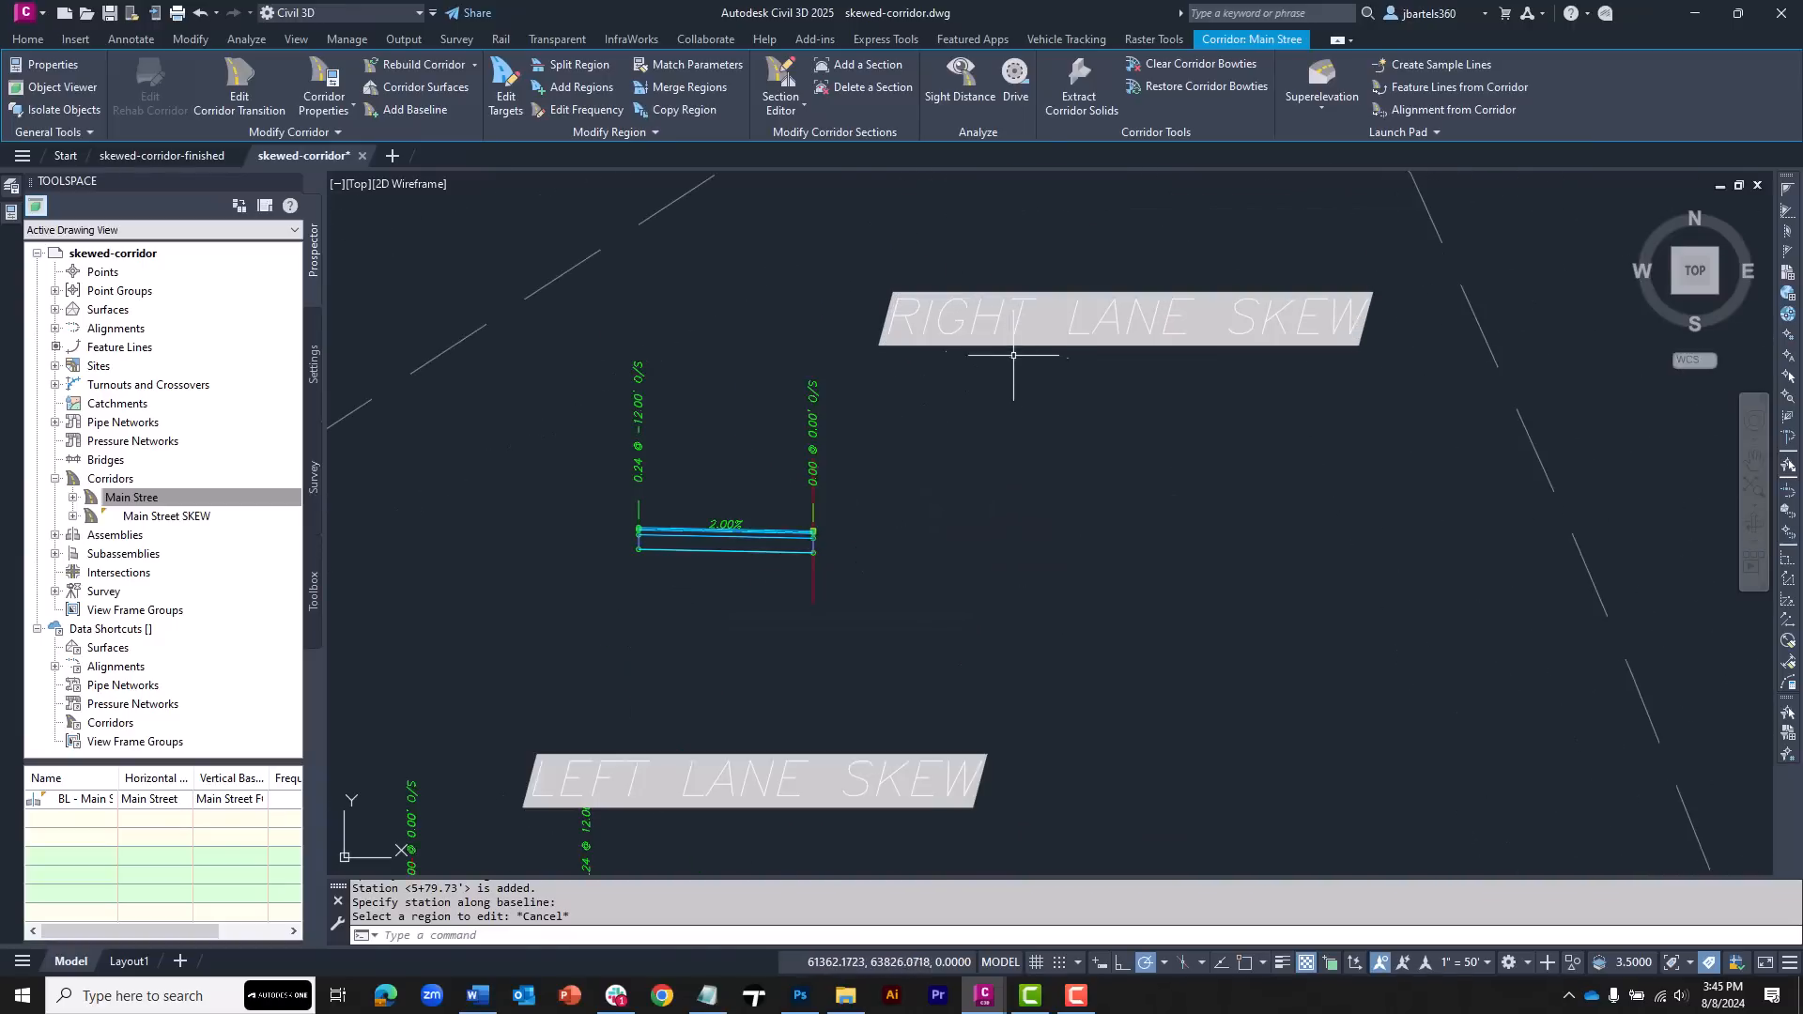
scroll(918, 525, down, 5)
middle_drag(825, 712, 978, 269)
scroll(977, 615, up, 5)
middle_drag(961, 565, 806, 503)
key(Escape)
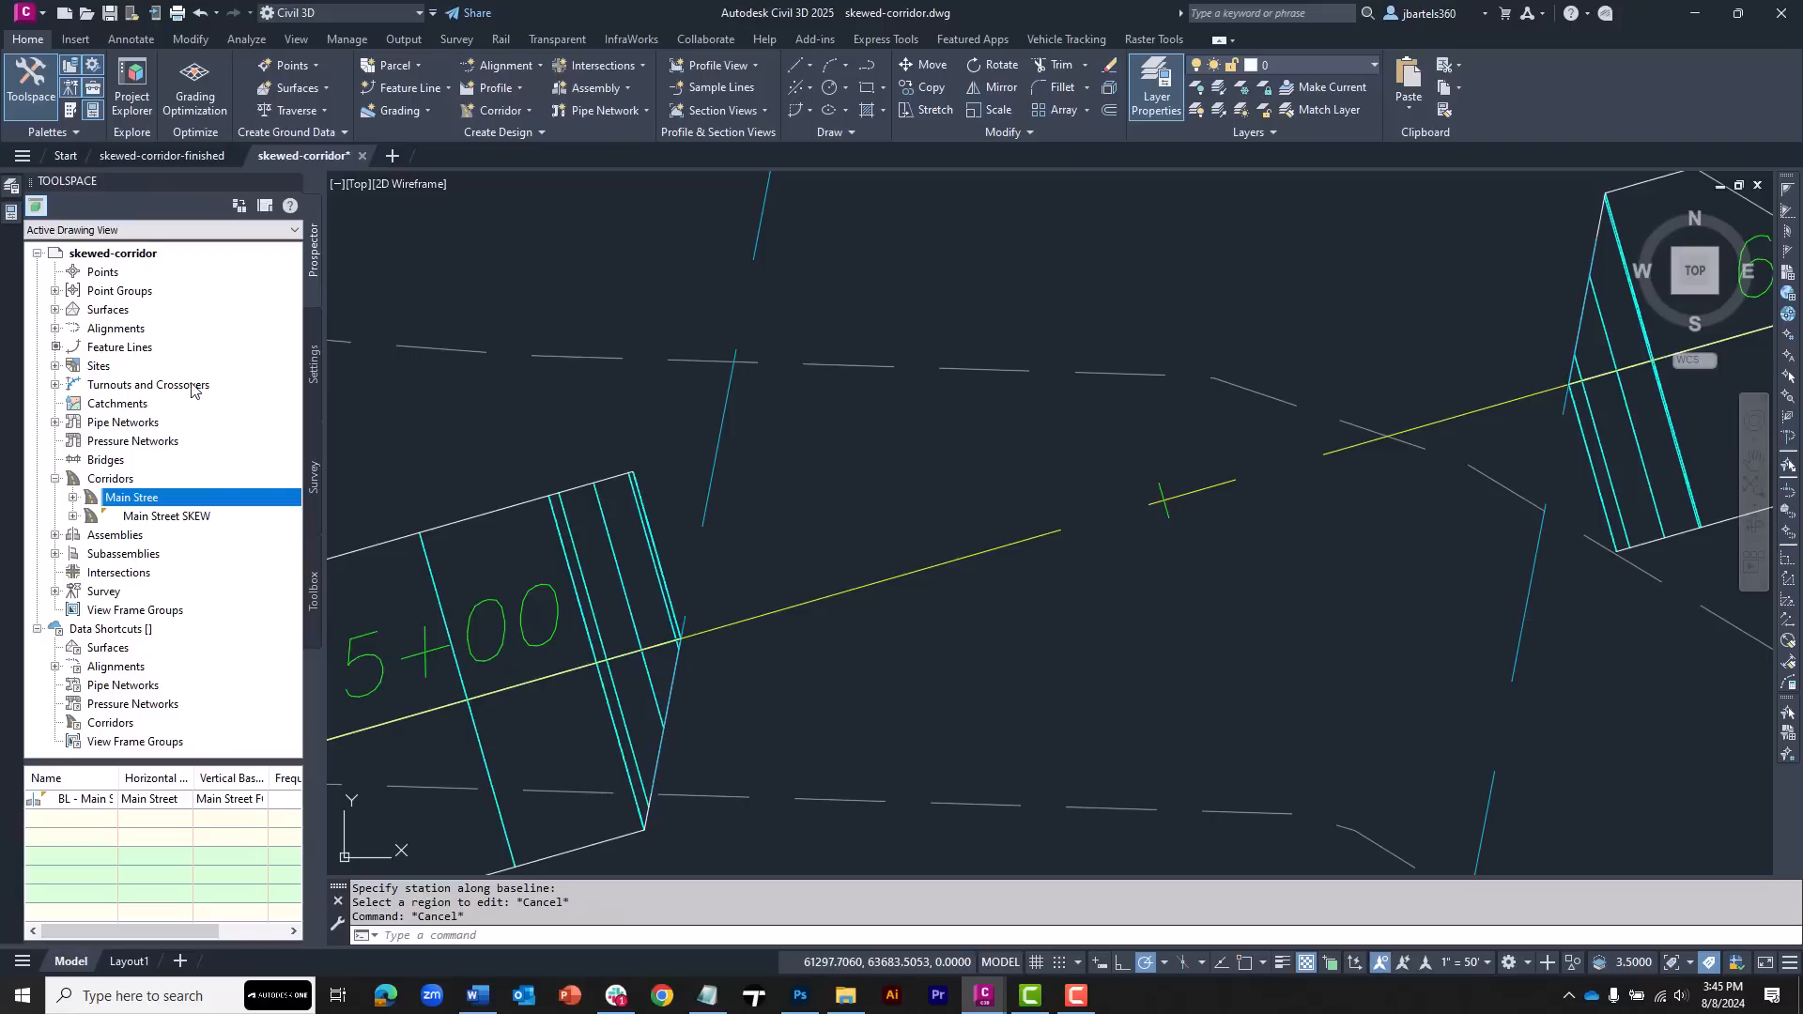
Select both corridor feature lines and change their style to ADSK-GRADING EDGE
click(105, 349)
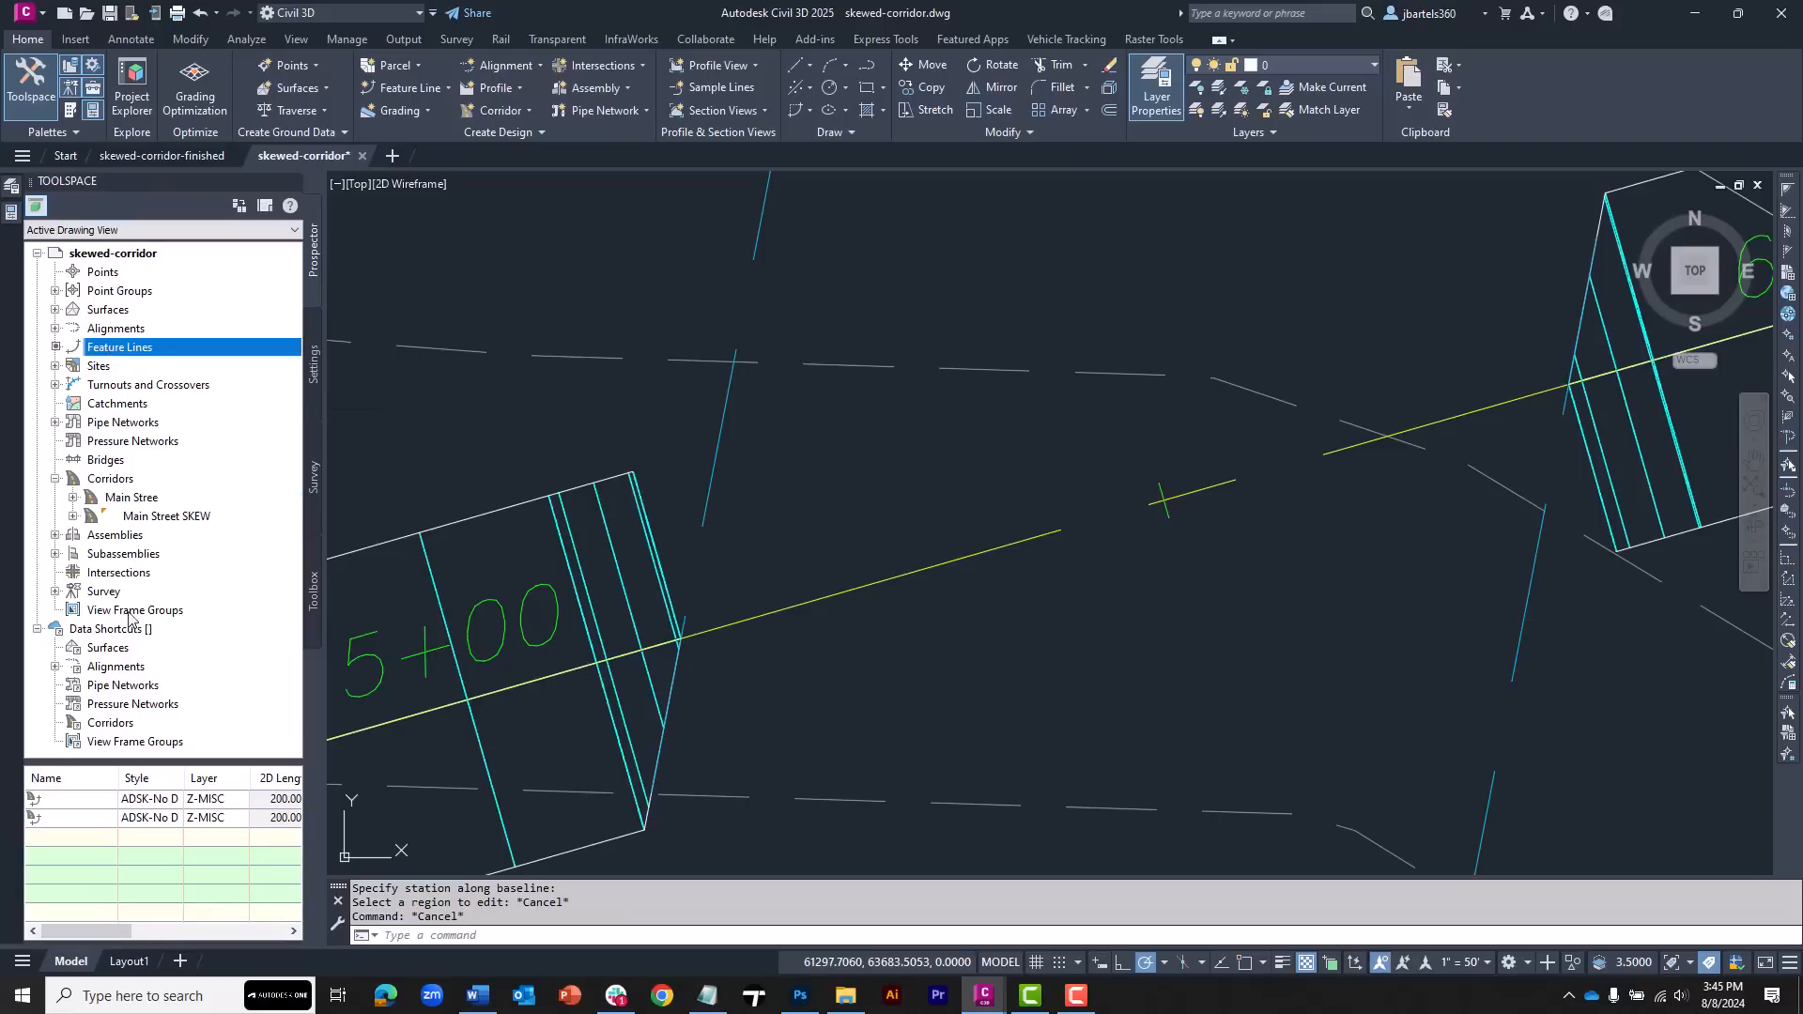
click(73, 797)
shift+click(66, 817)
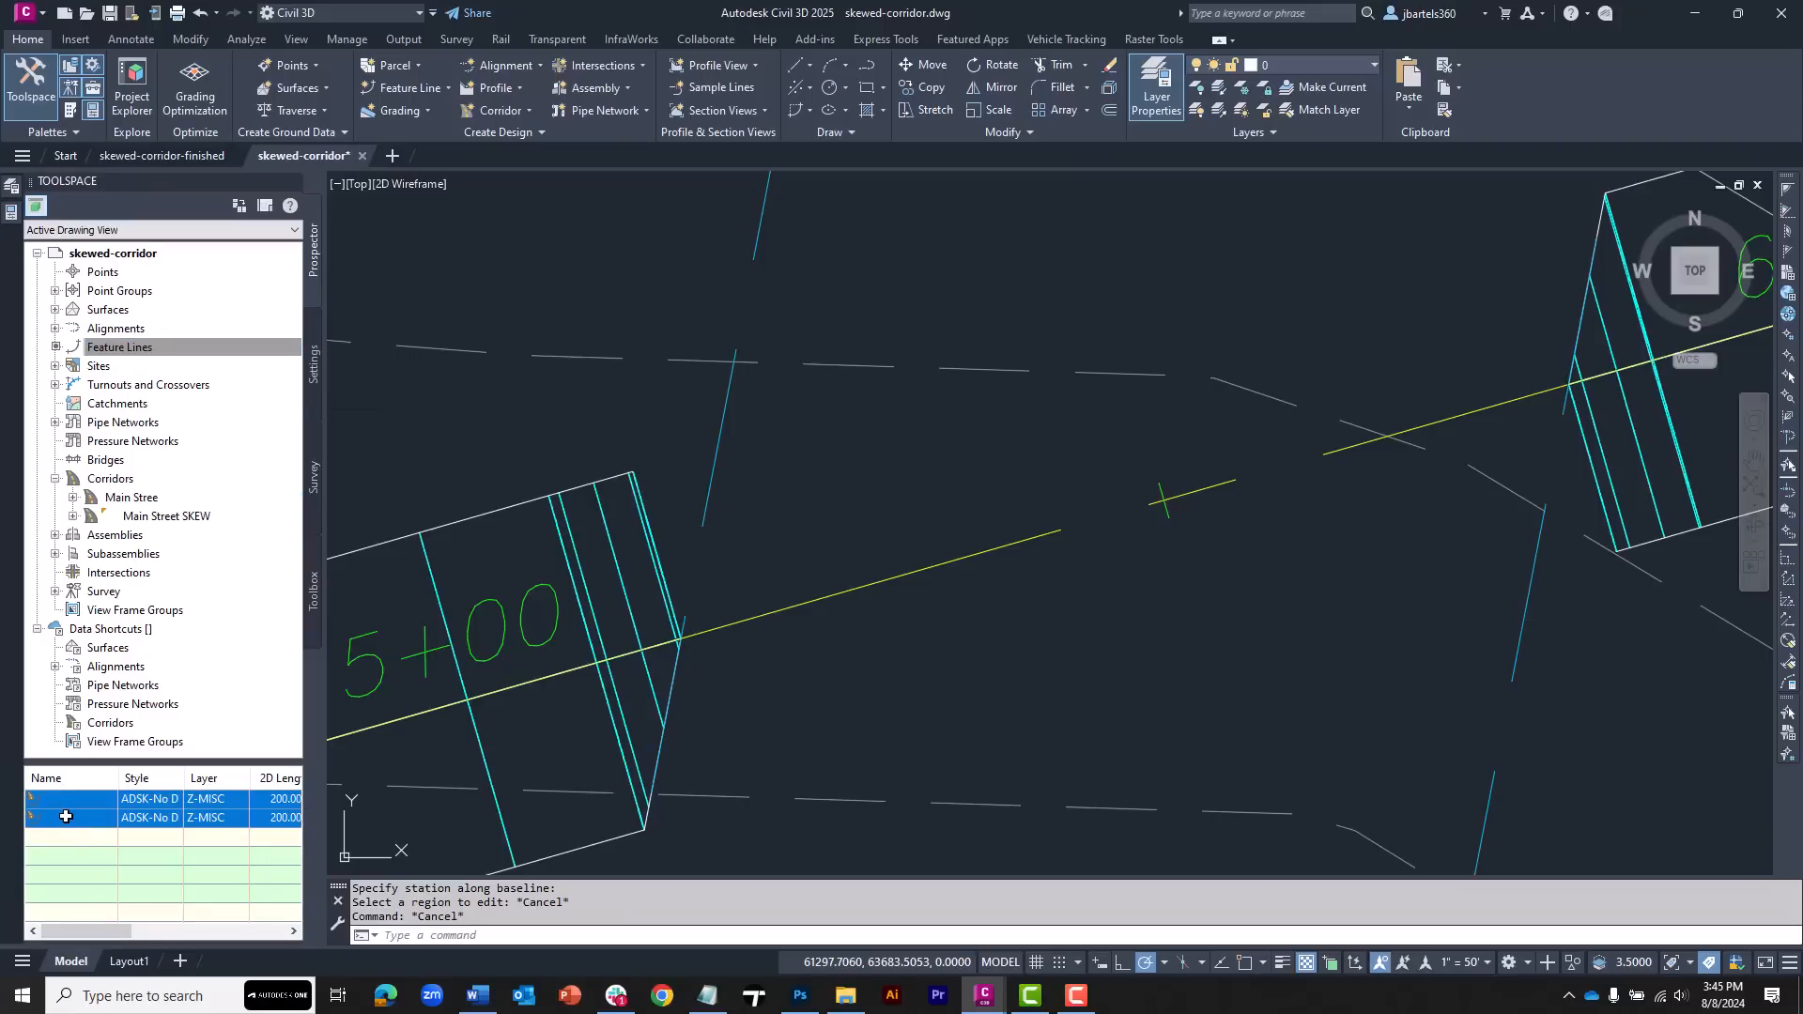
right_click(66, 800)
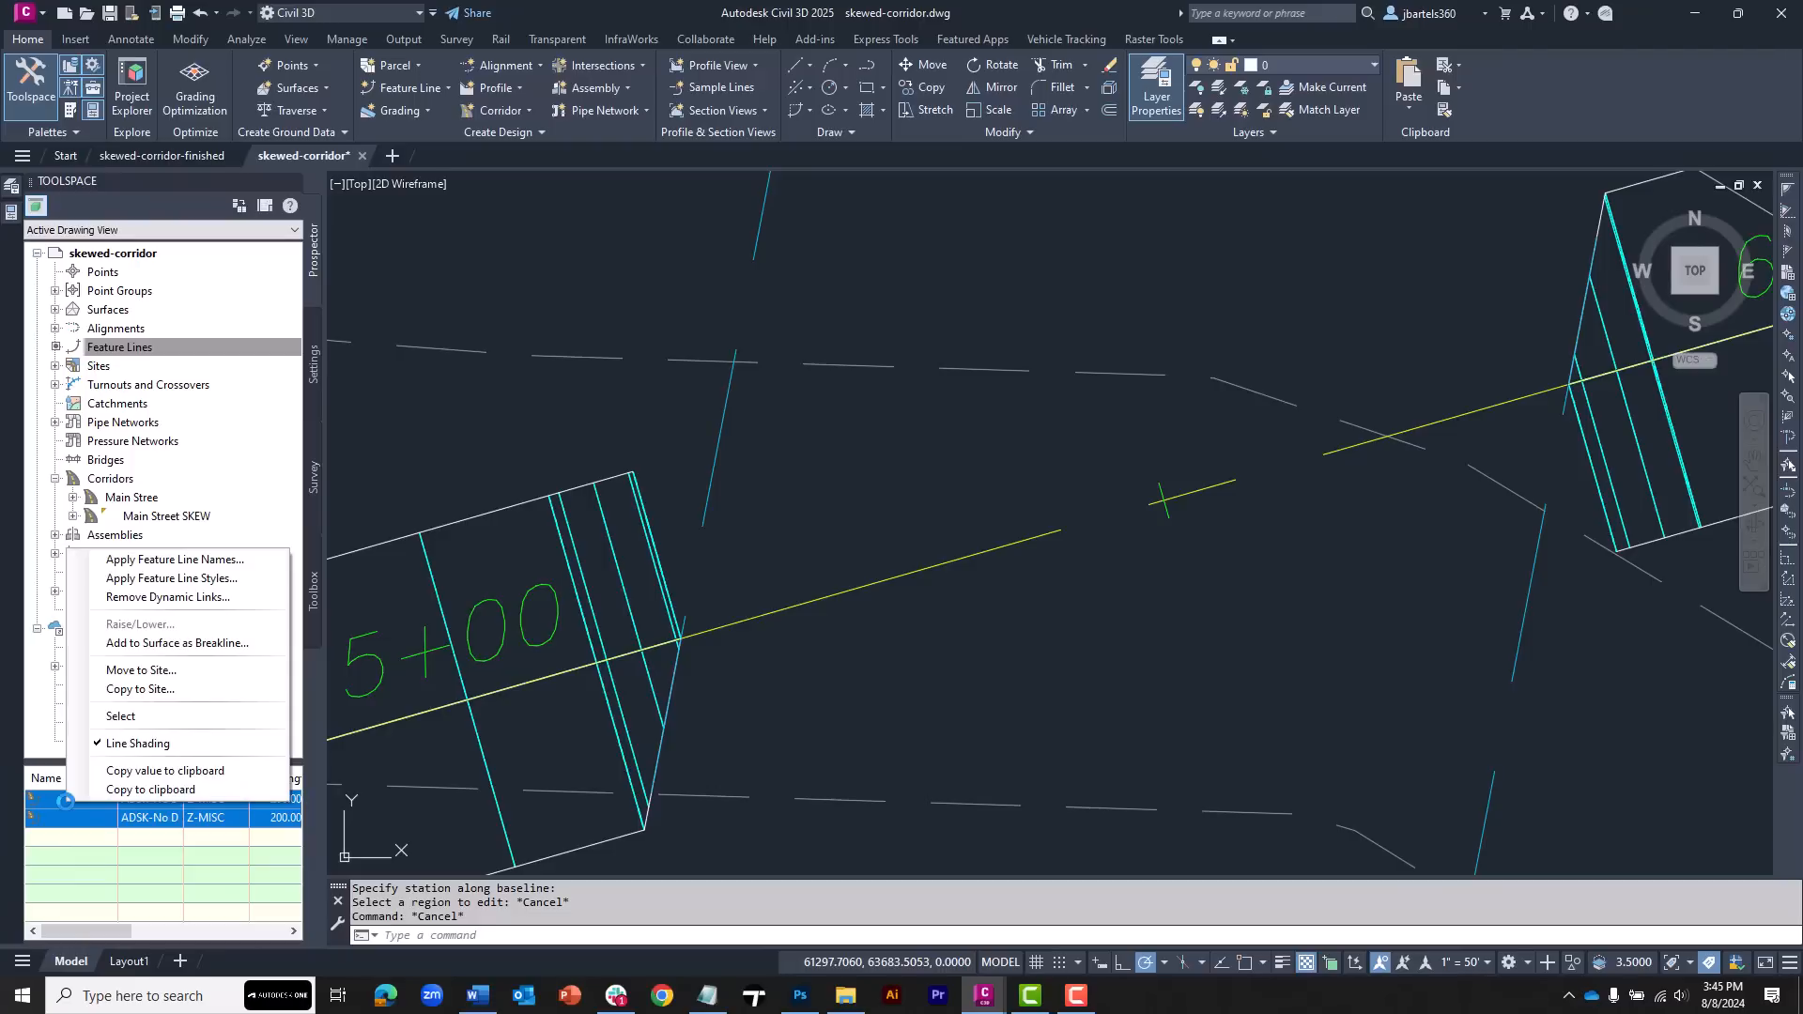
click(94, 714)
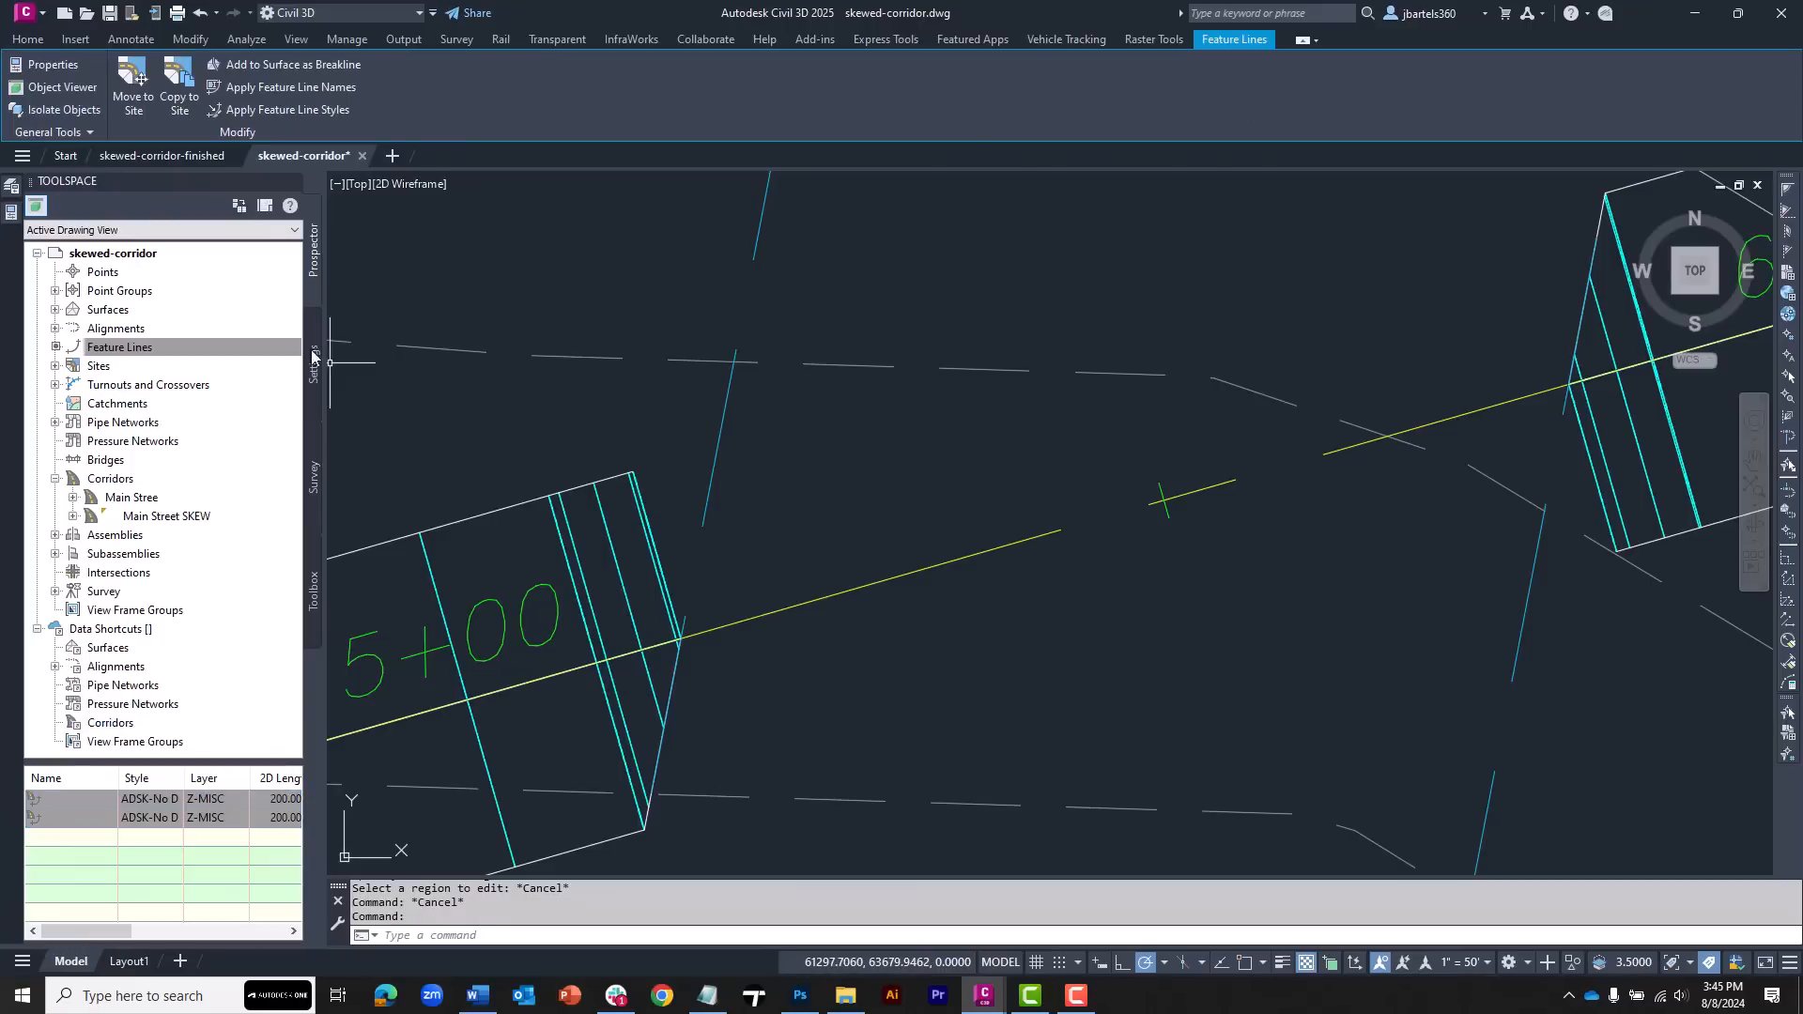
click(5, 213)
click(330, 244)
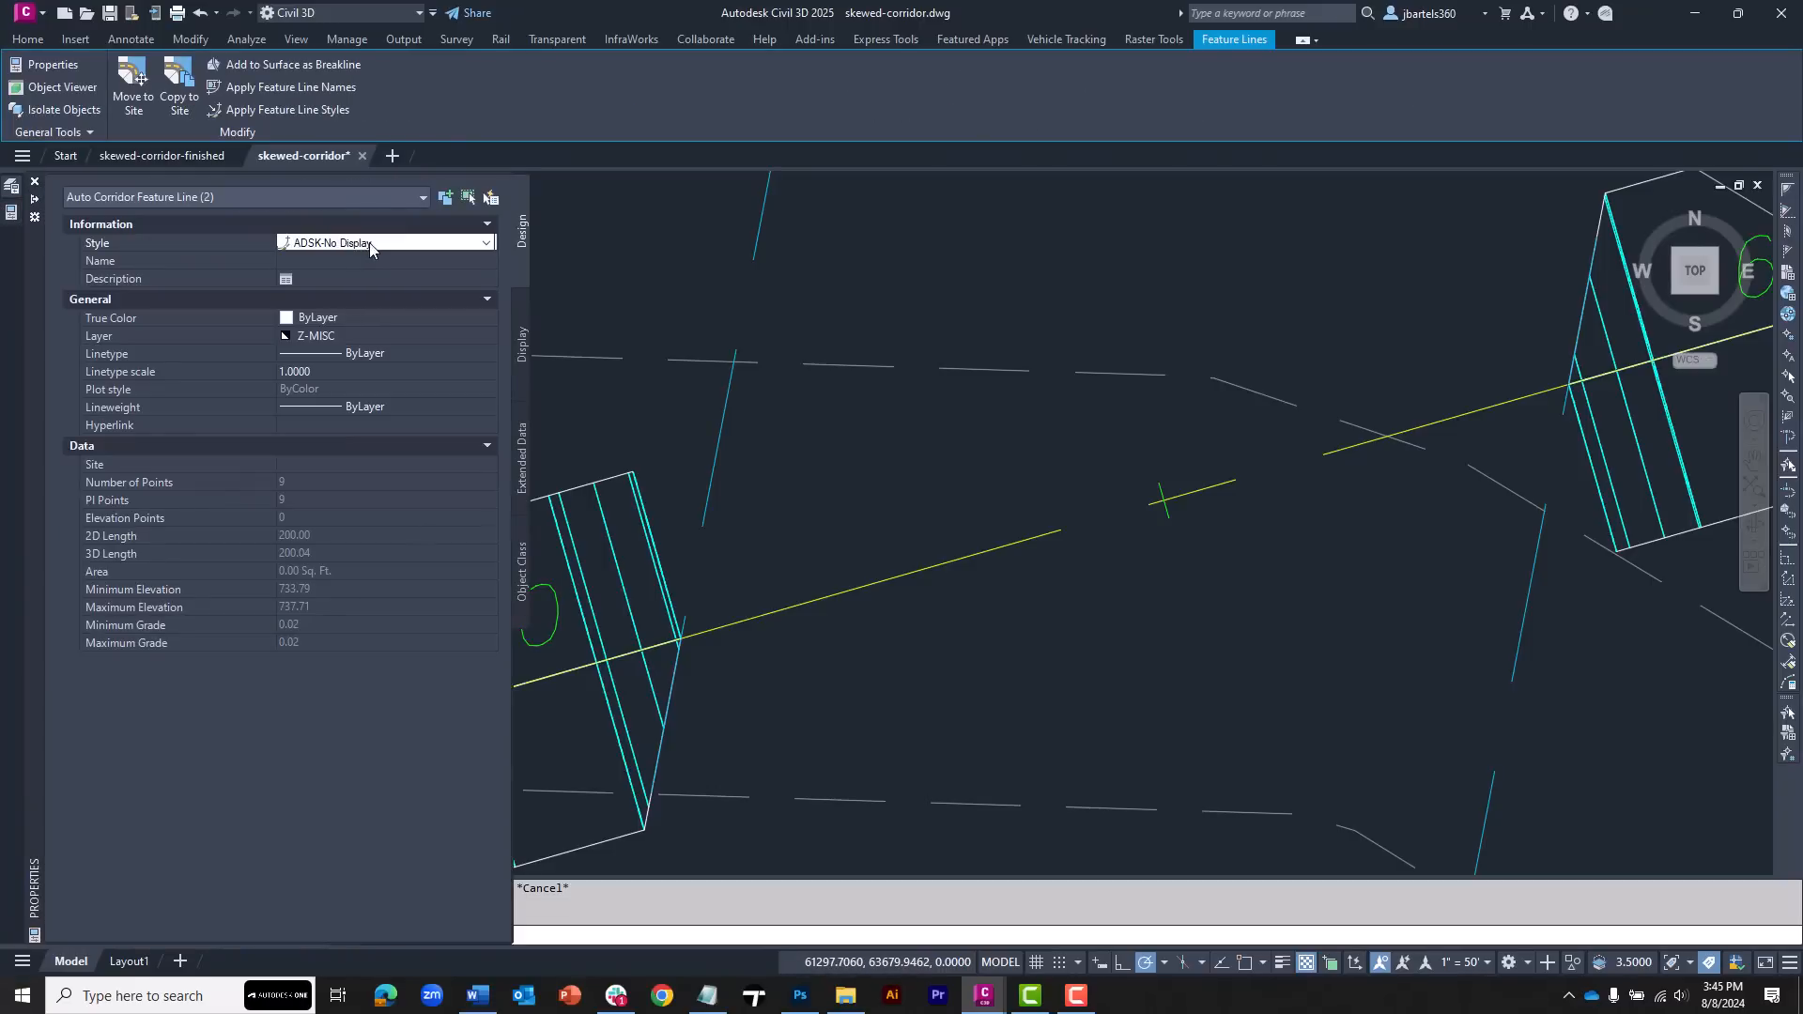
click(369, 242)
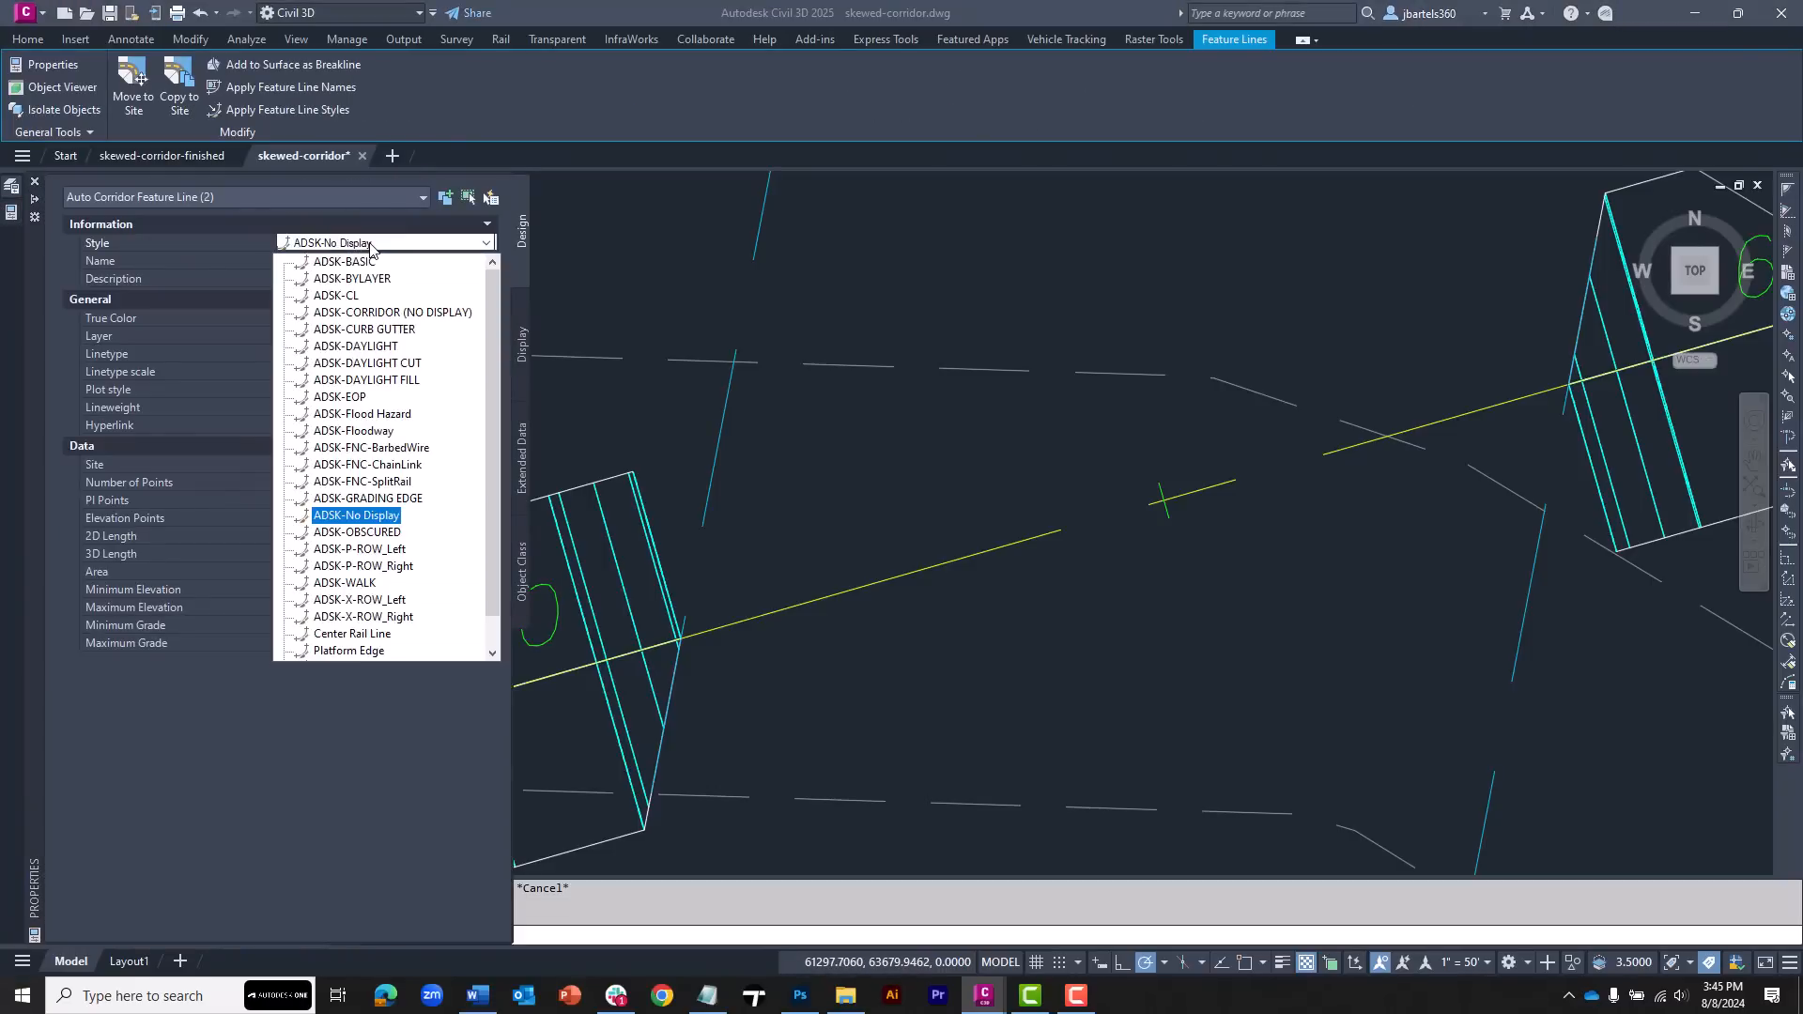
click(369, 502)
key(Escape)
key(Escape)
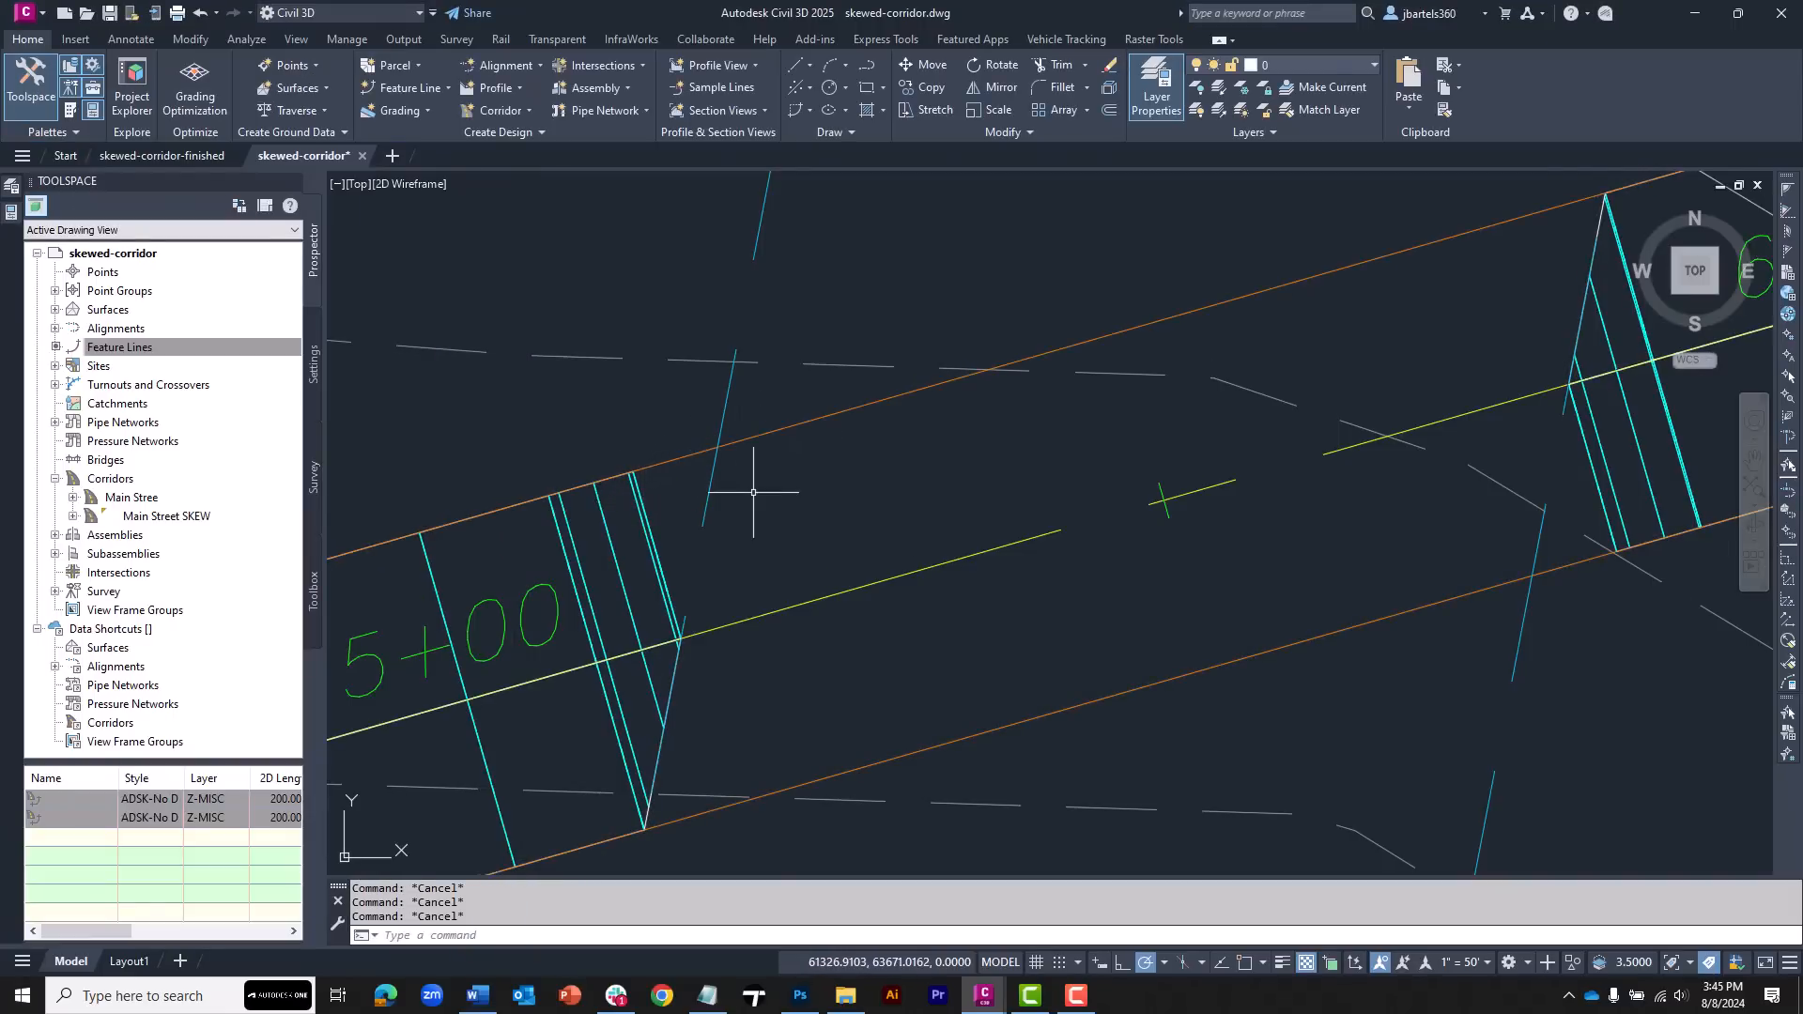
Add a baseline to the Main Stree corridor from the upper feature line, naming it Left EOP
click(641, 507)
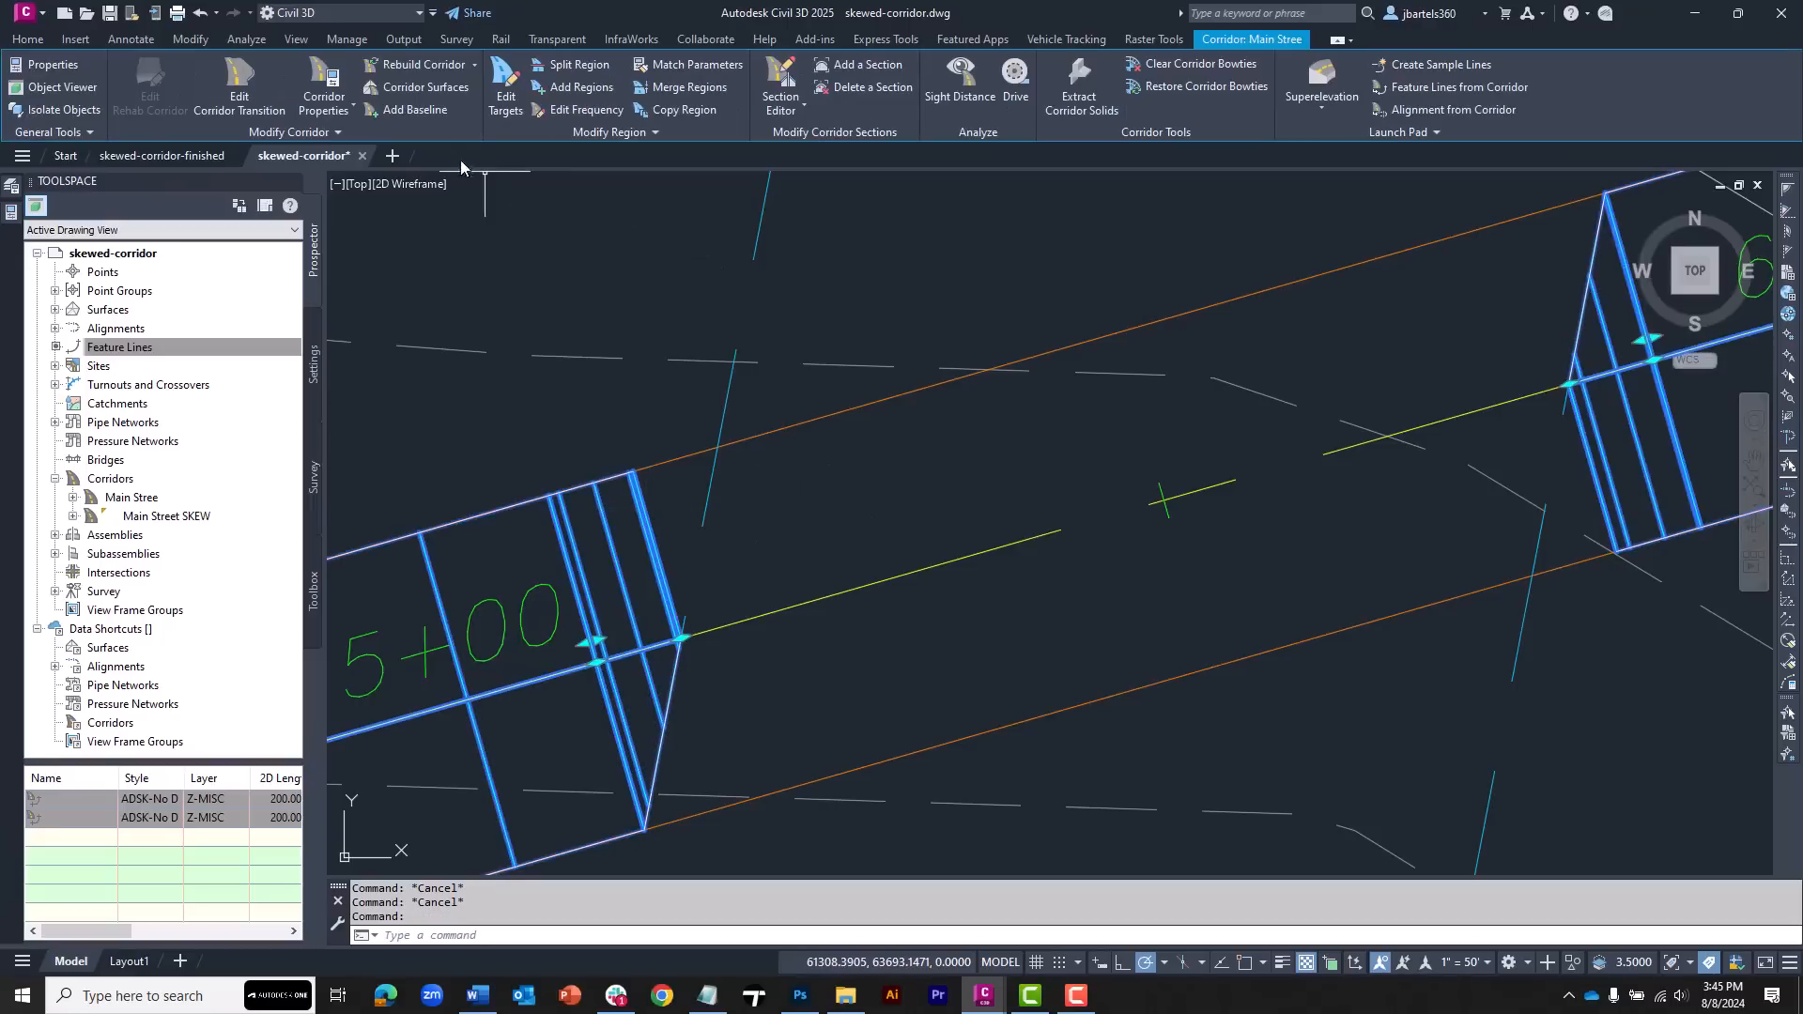
click(415, 109)
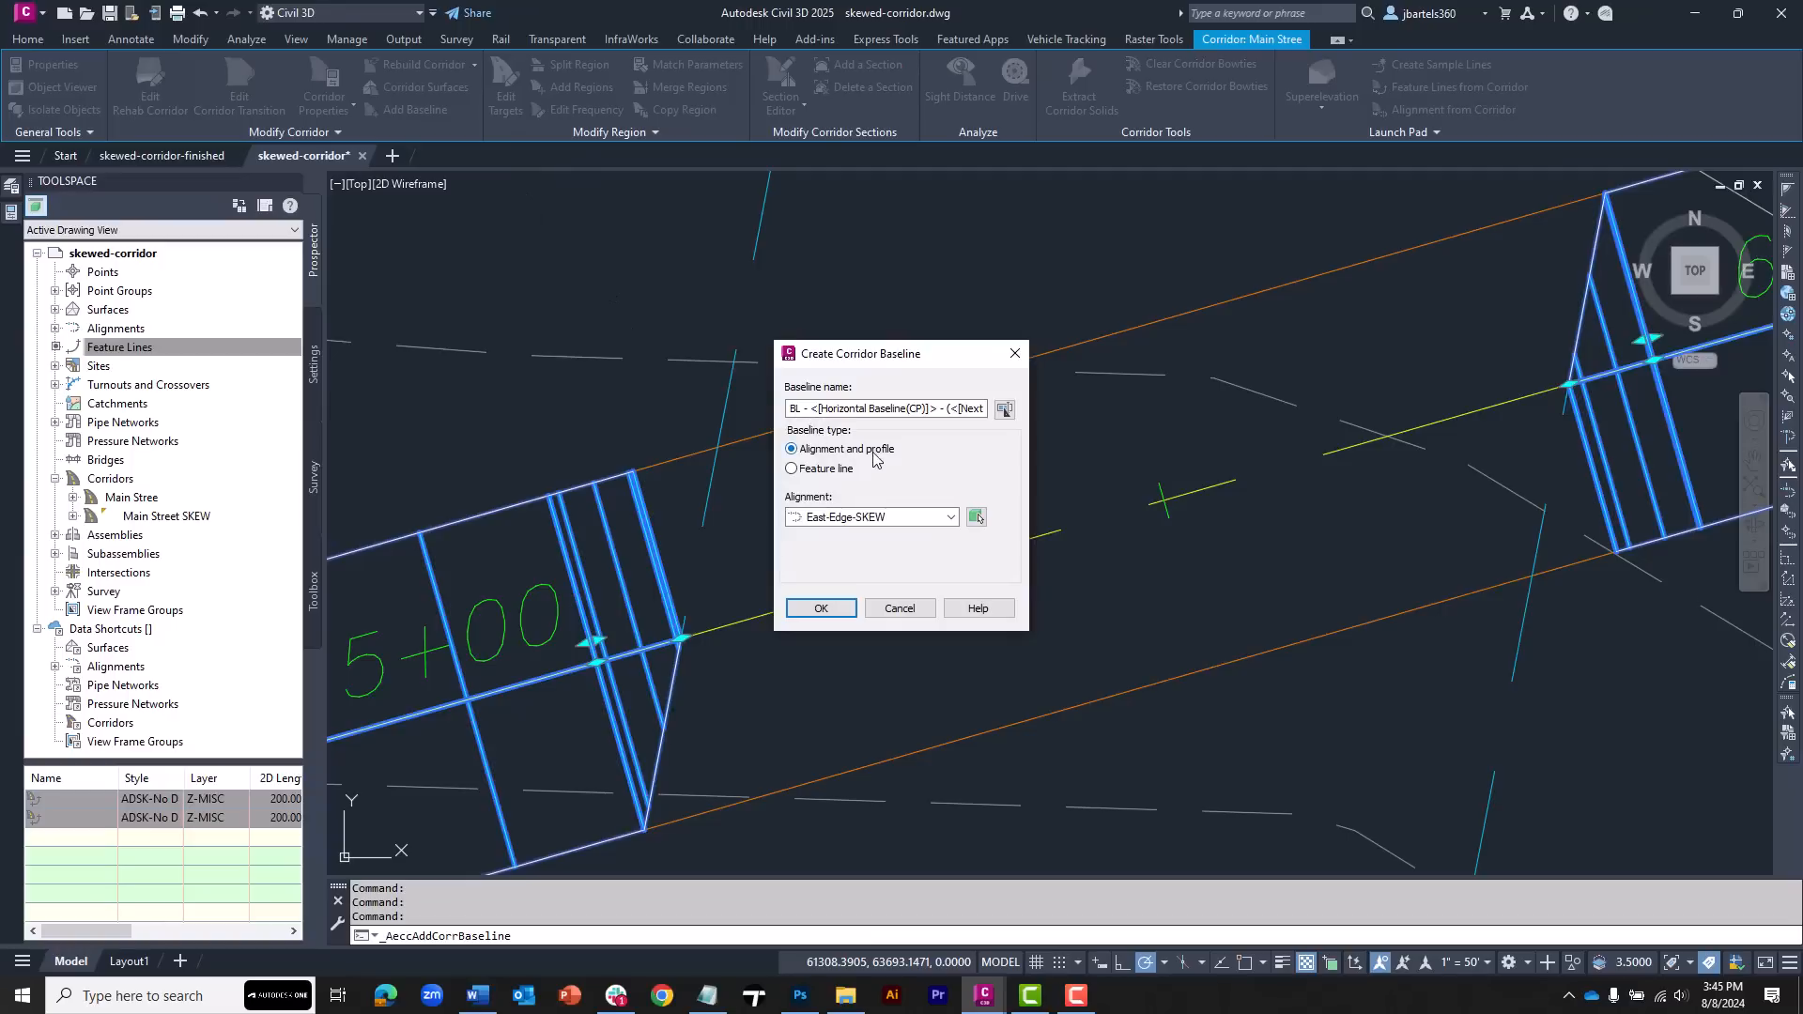
click(792, 469)
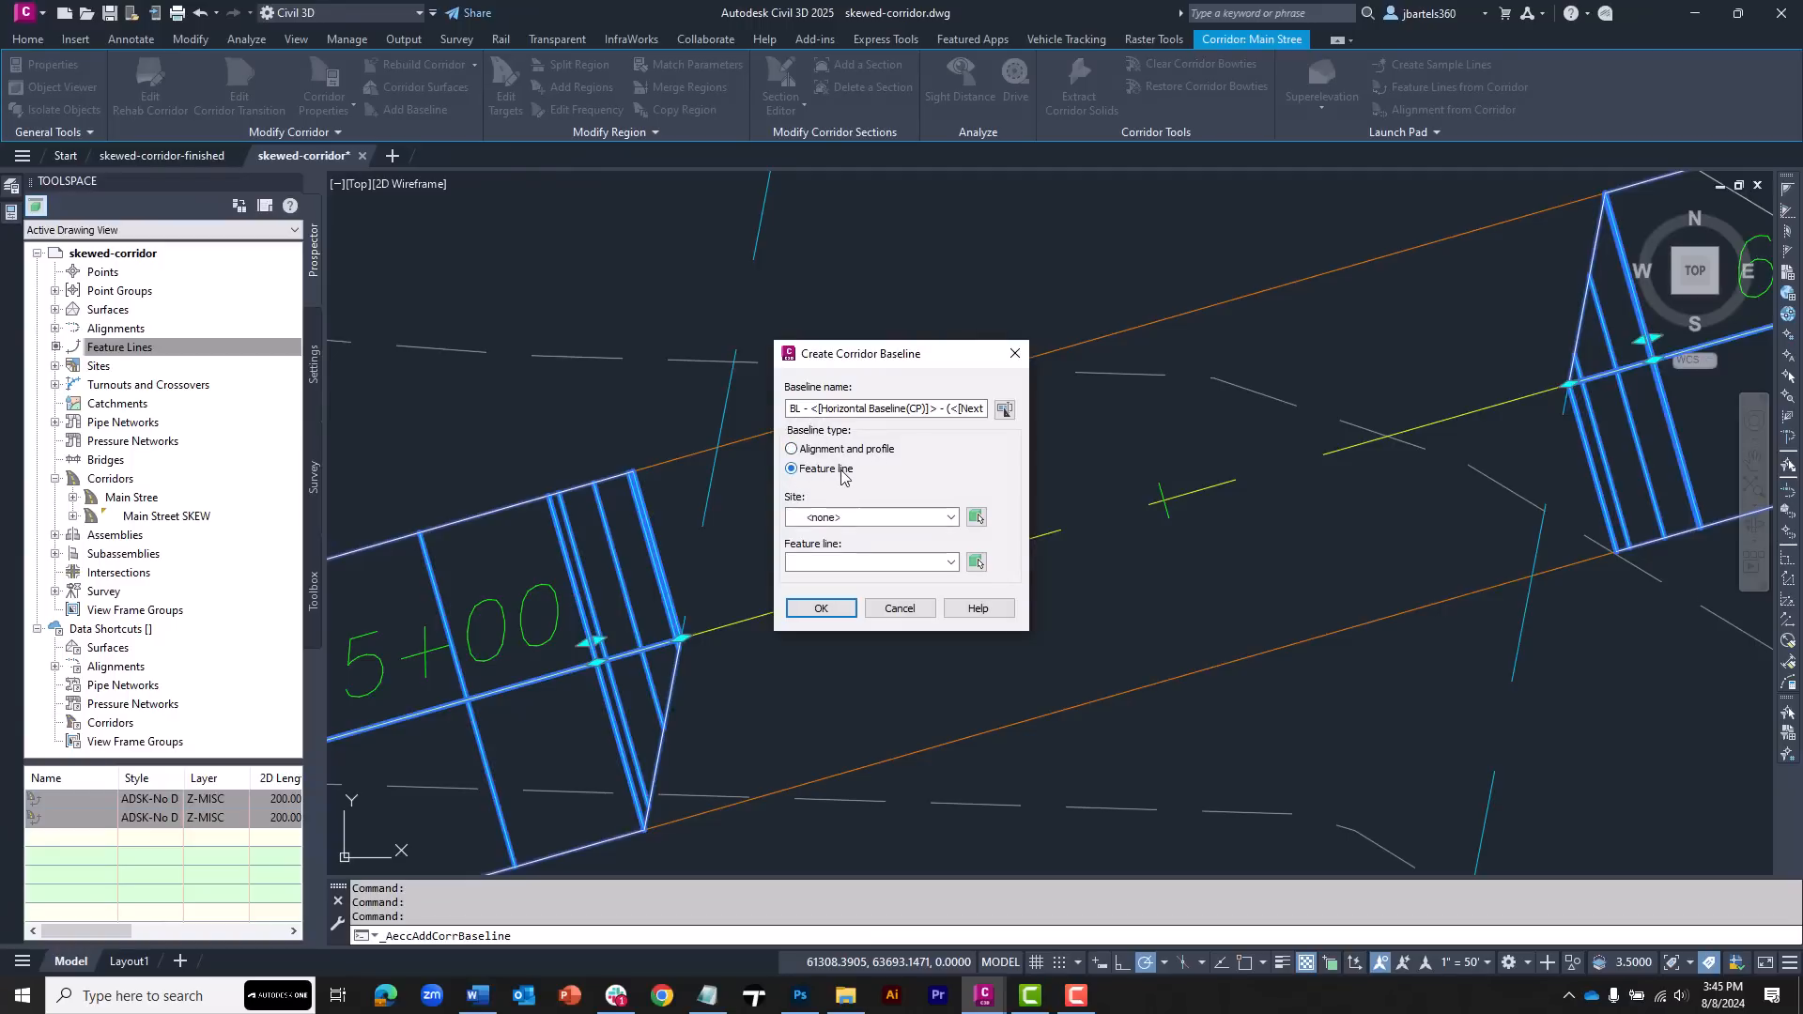
click(976, 563)
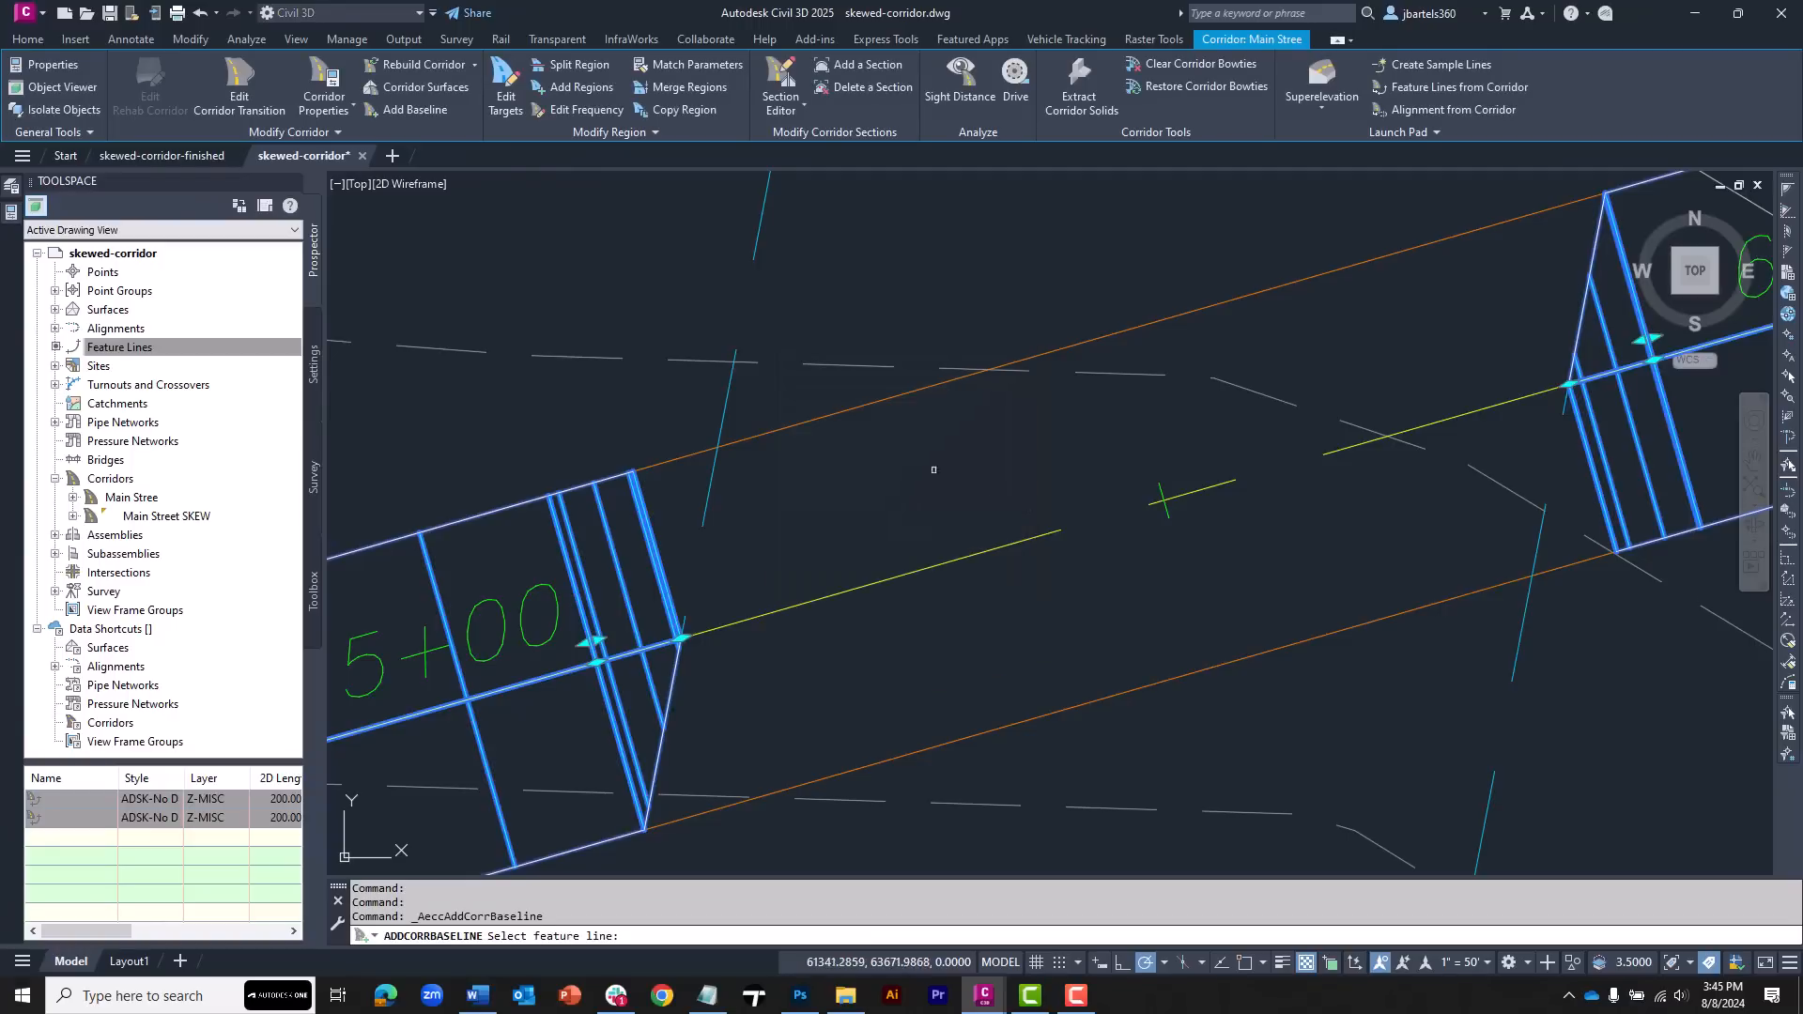
click(747, 440)
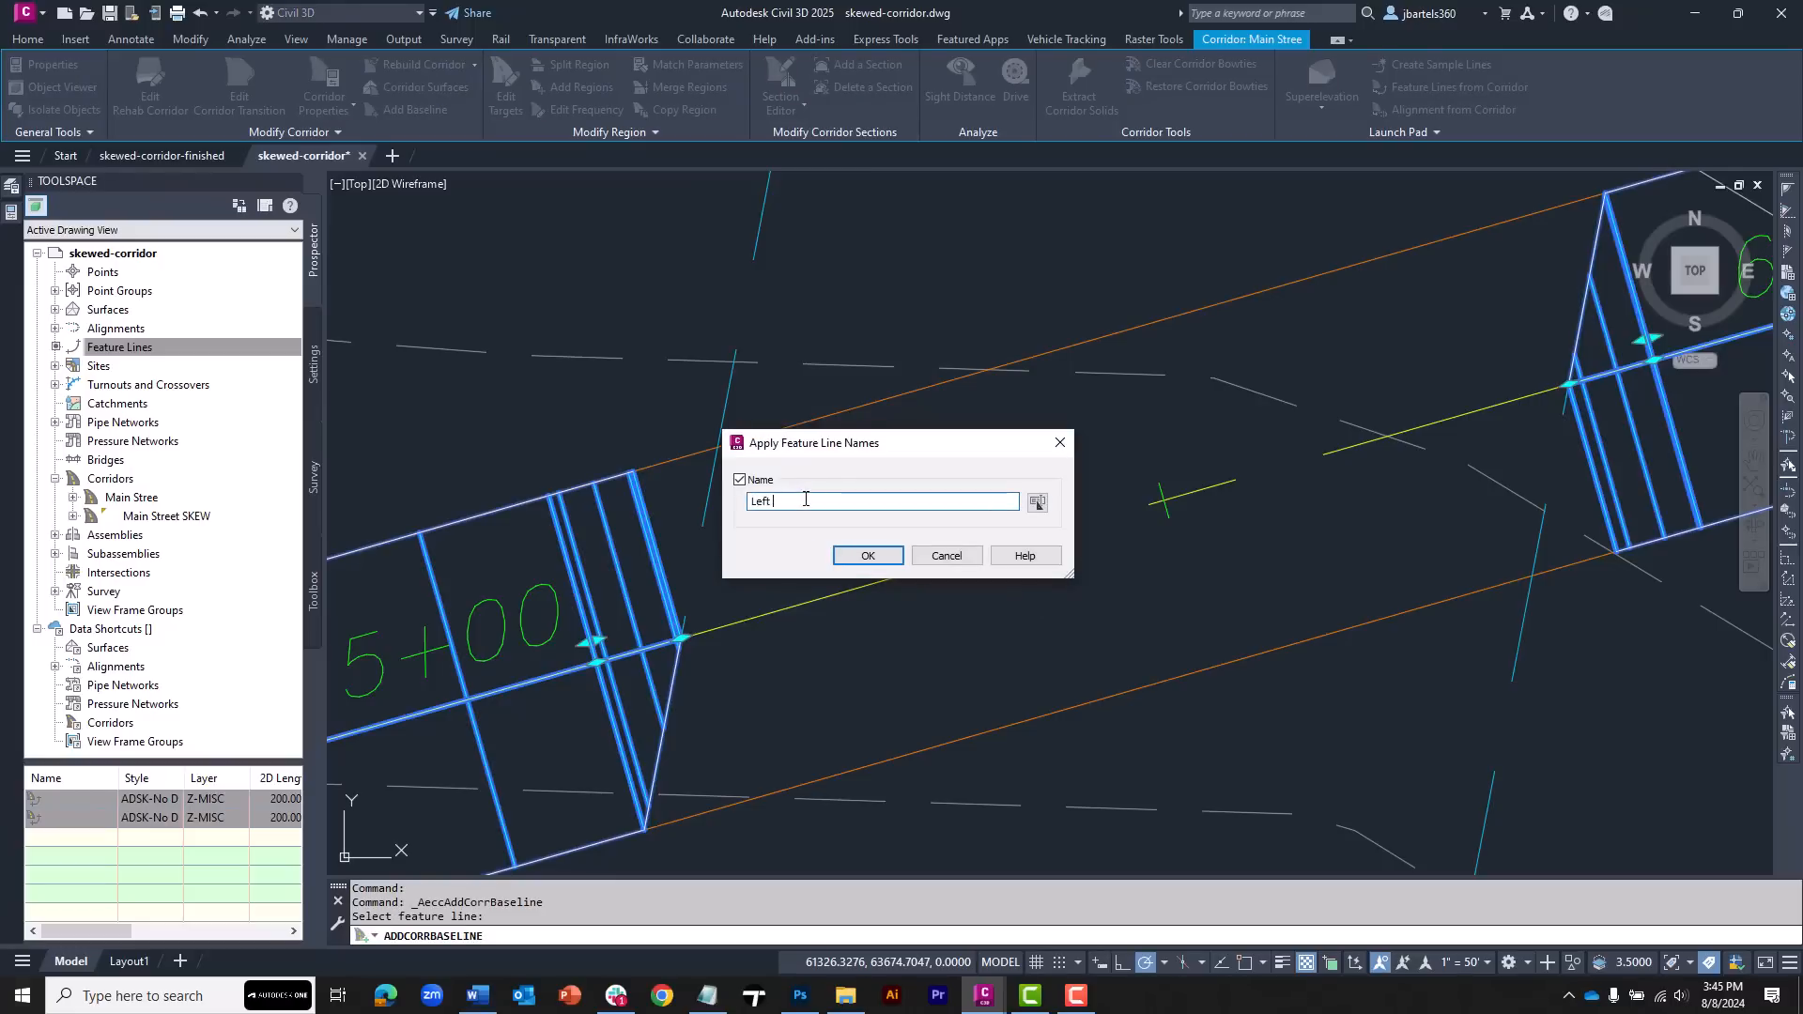
click(864, 556)
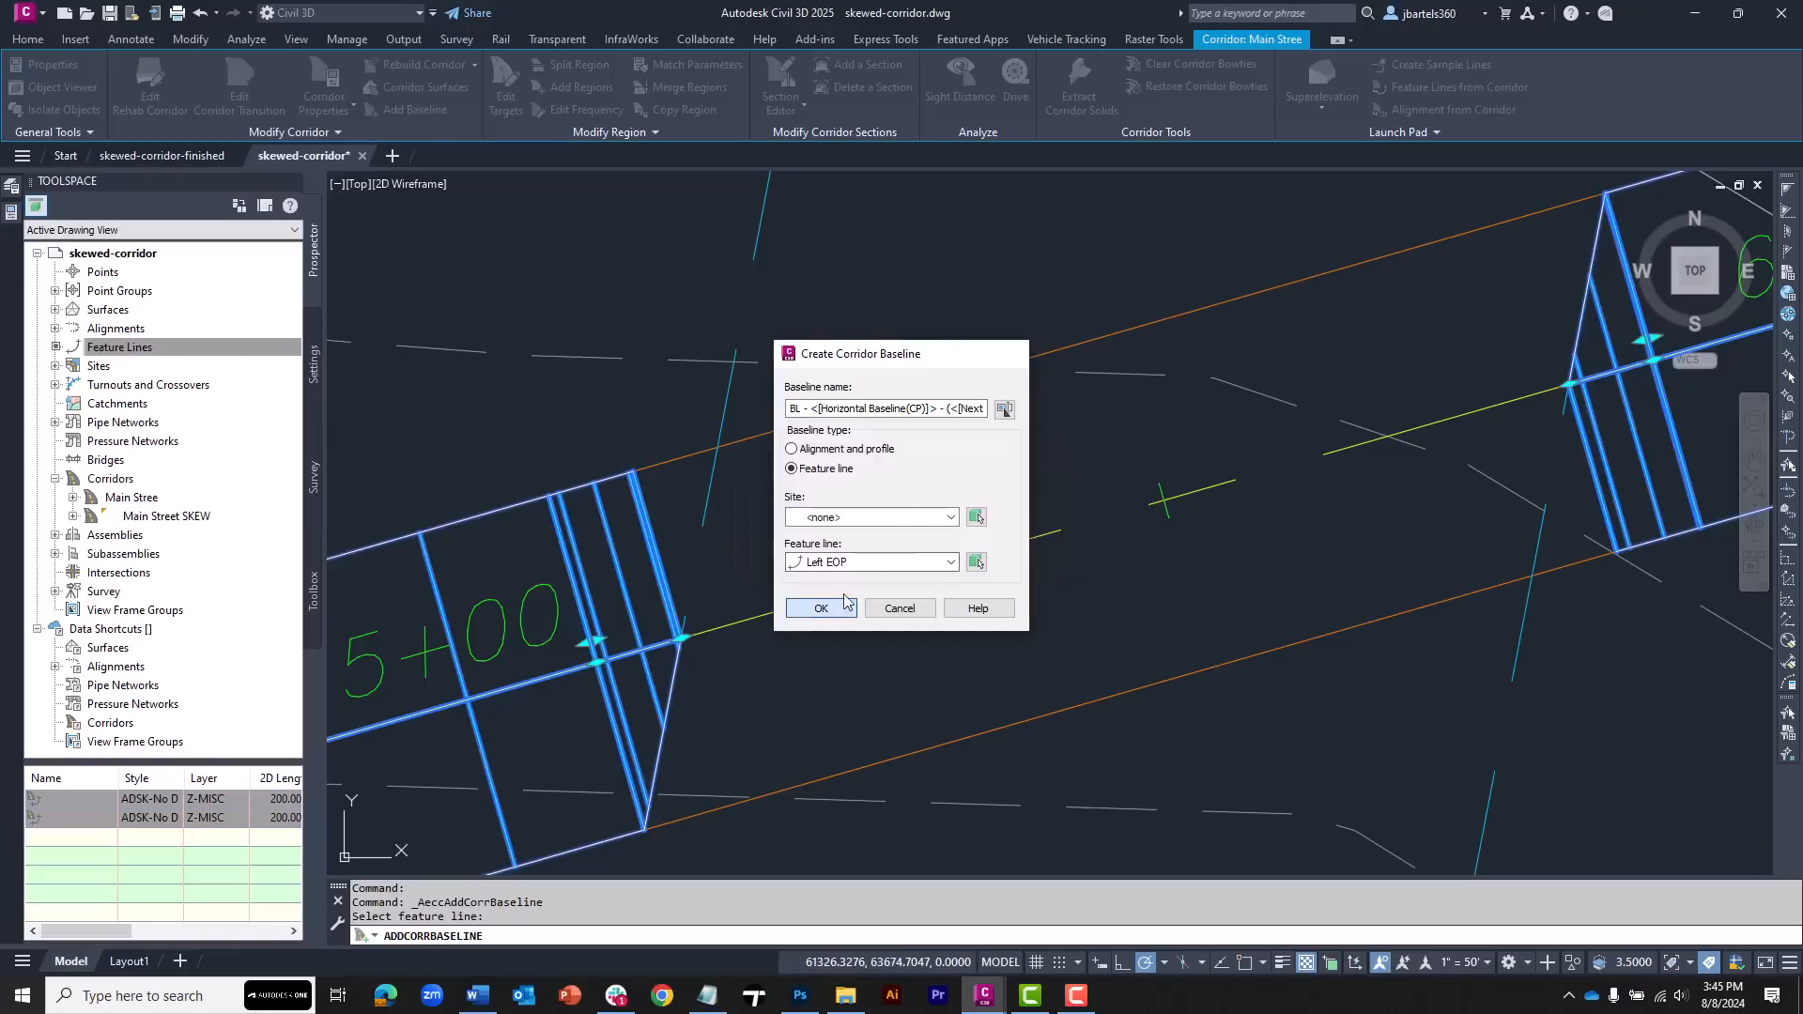
click(821, 608)
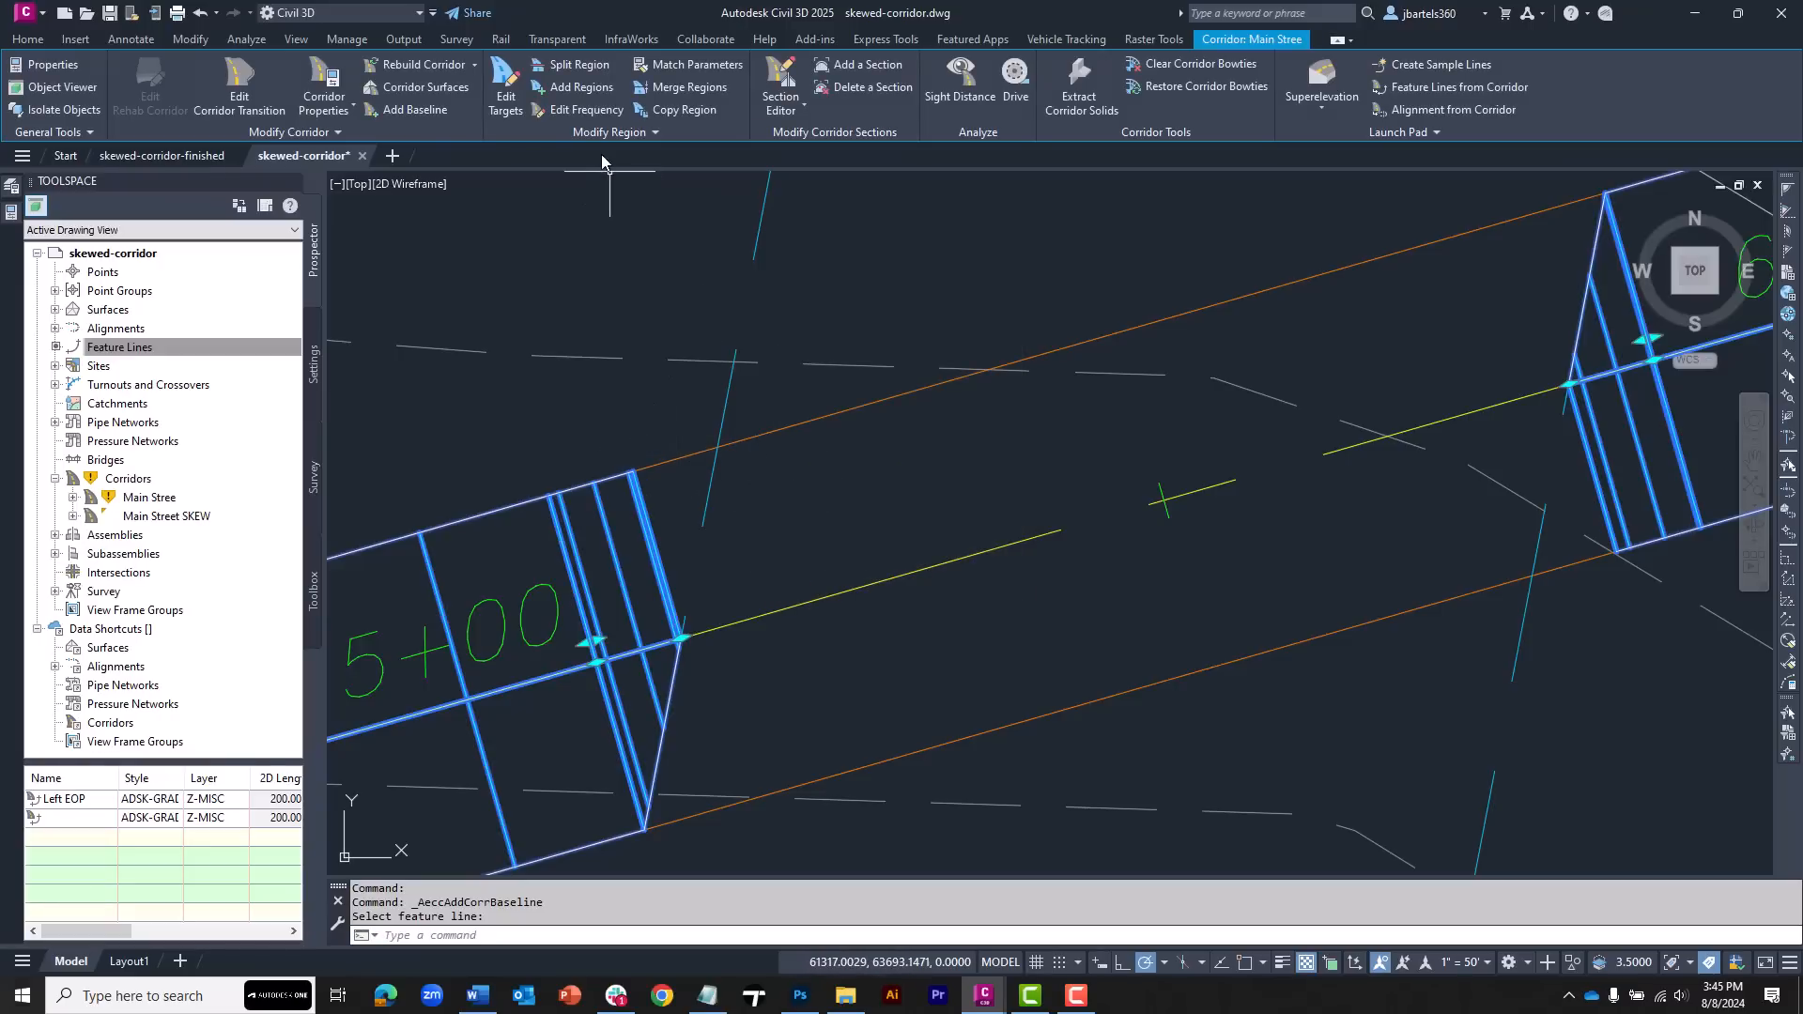
Add a region on the Left EOP baseline from its endpoint at 0+65.33 to the apparent intersection with the skew edge, using the Left Lane Skew assembly
click(576, 89)
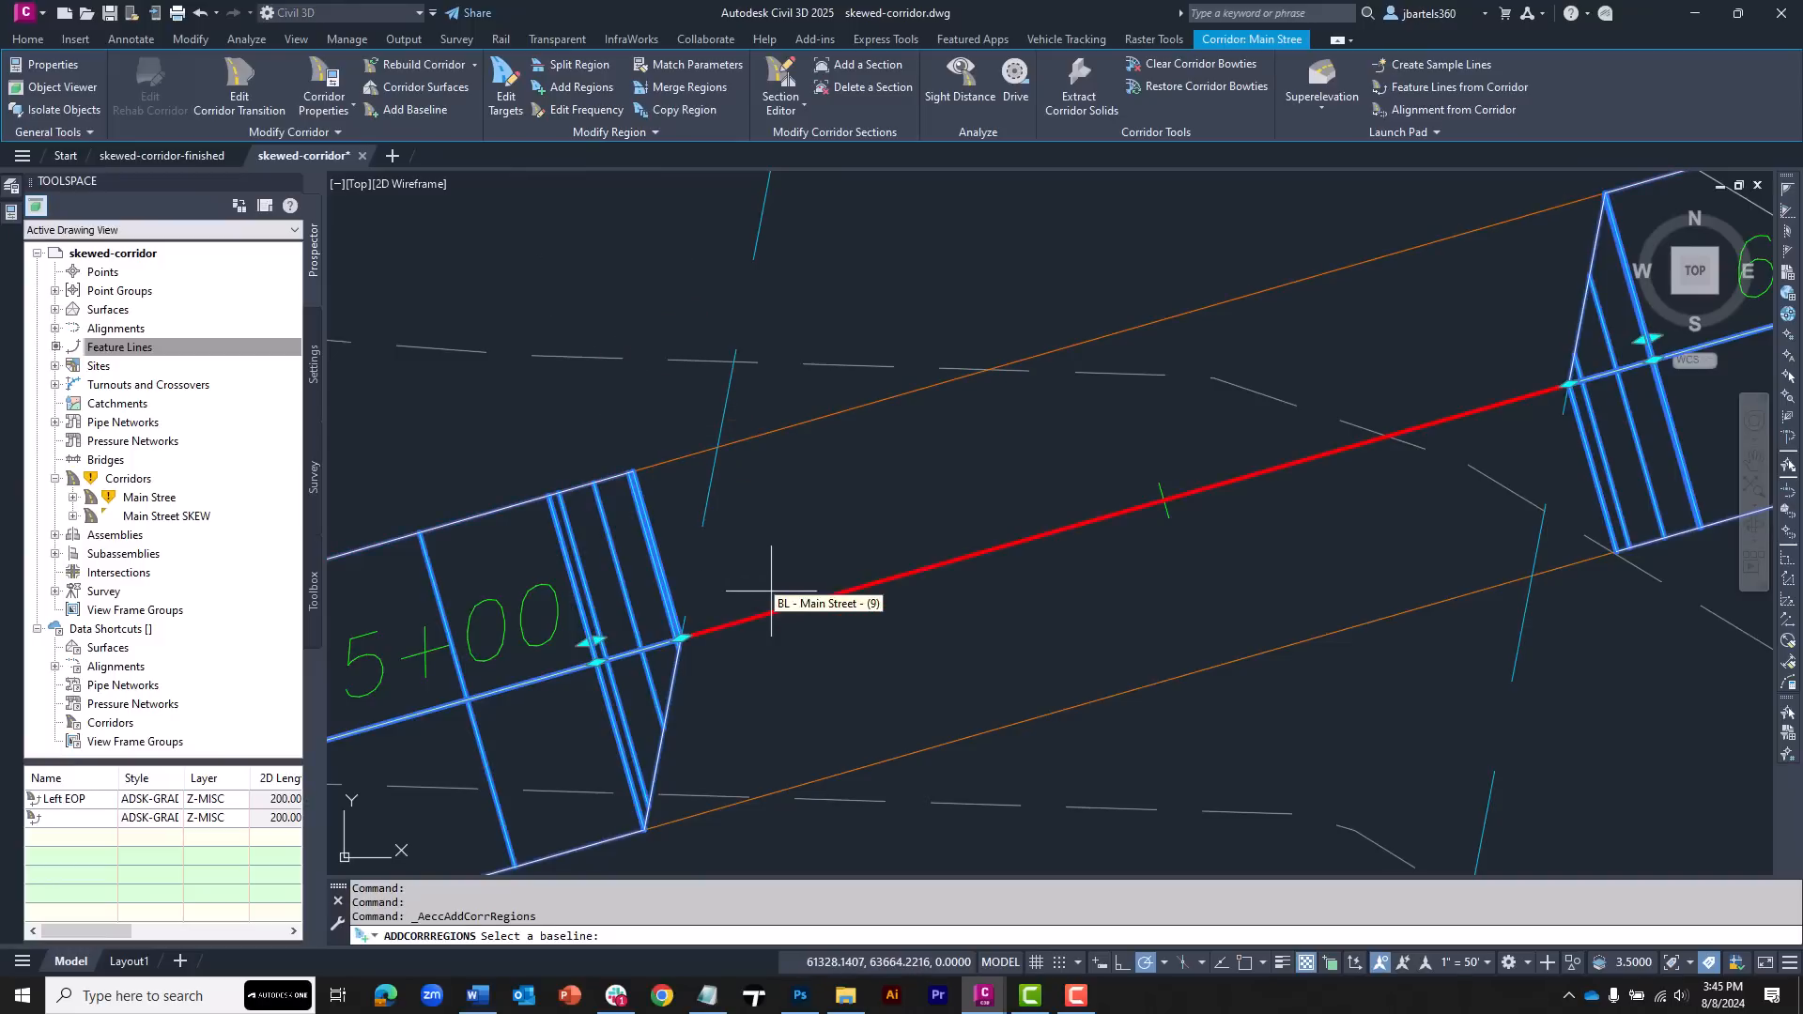
click(645, 424)
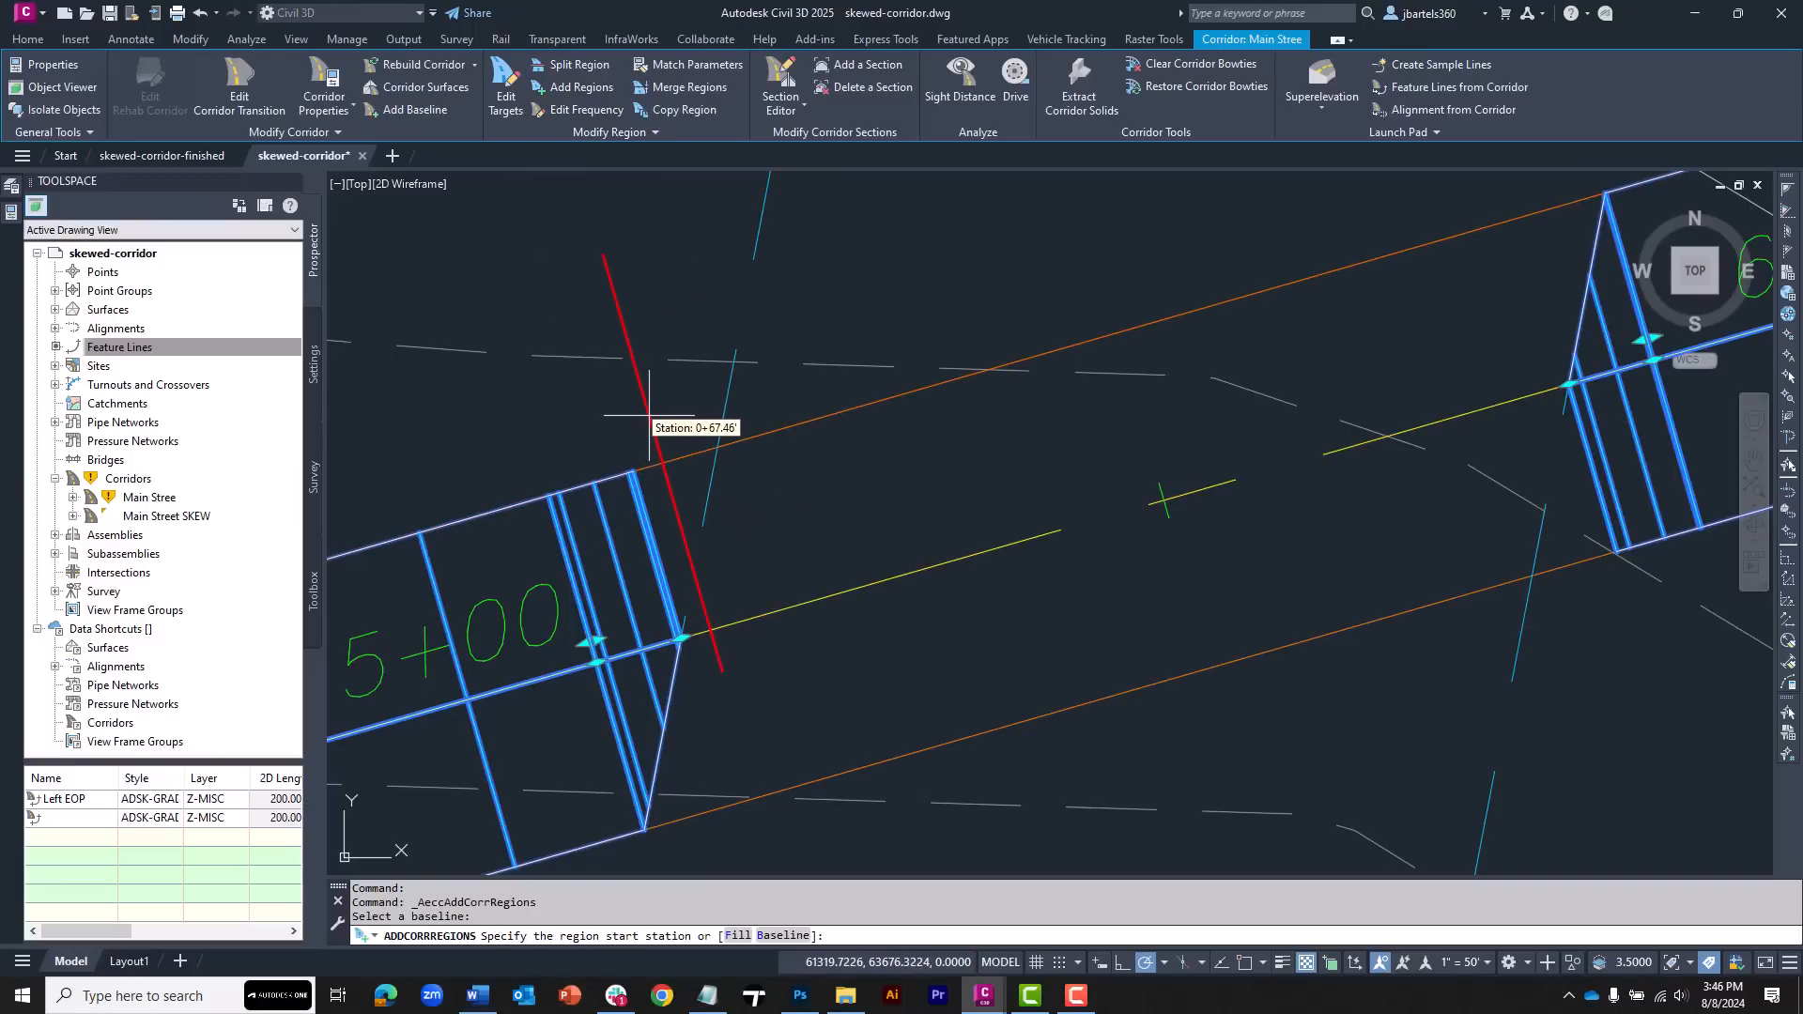
shift+right_click(642, 406)
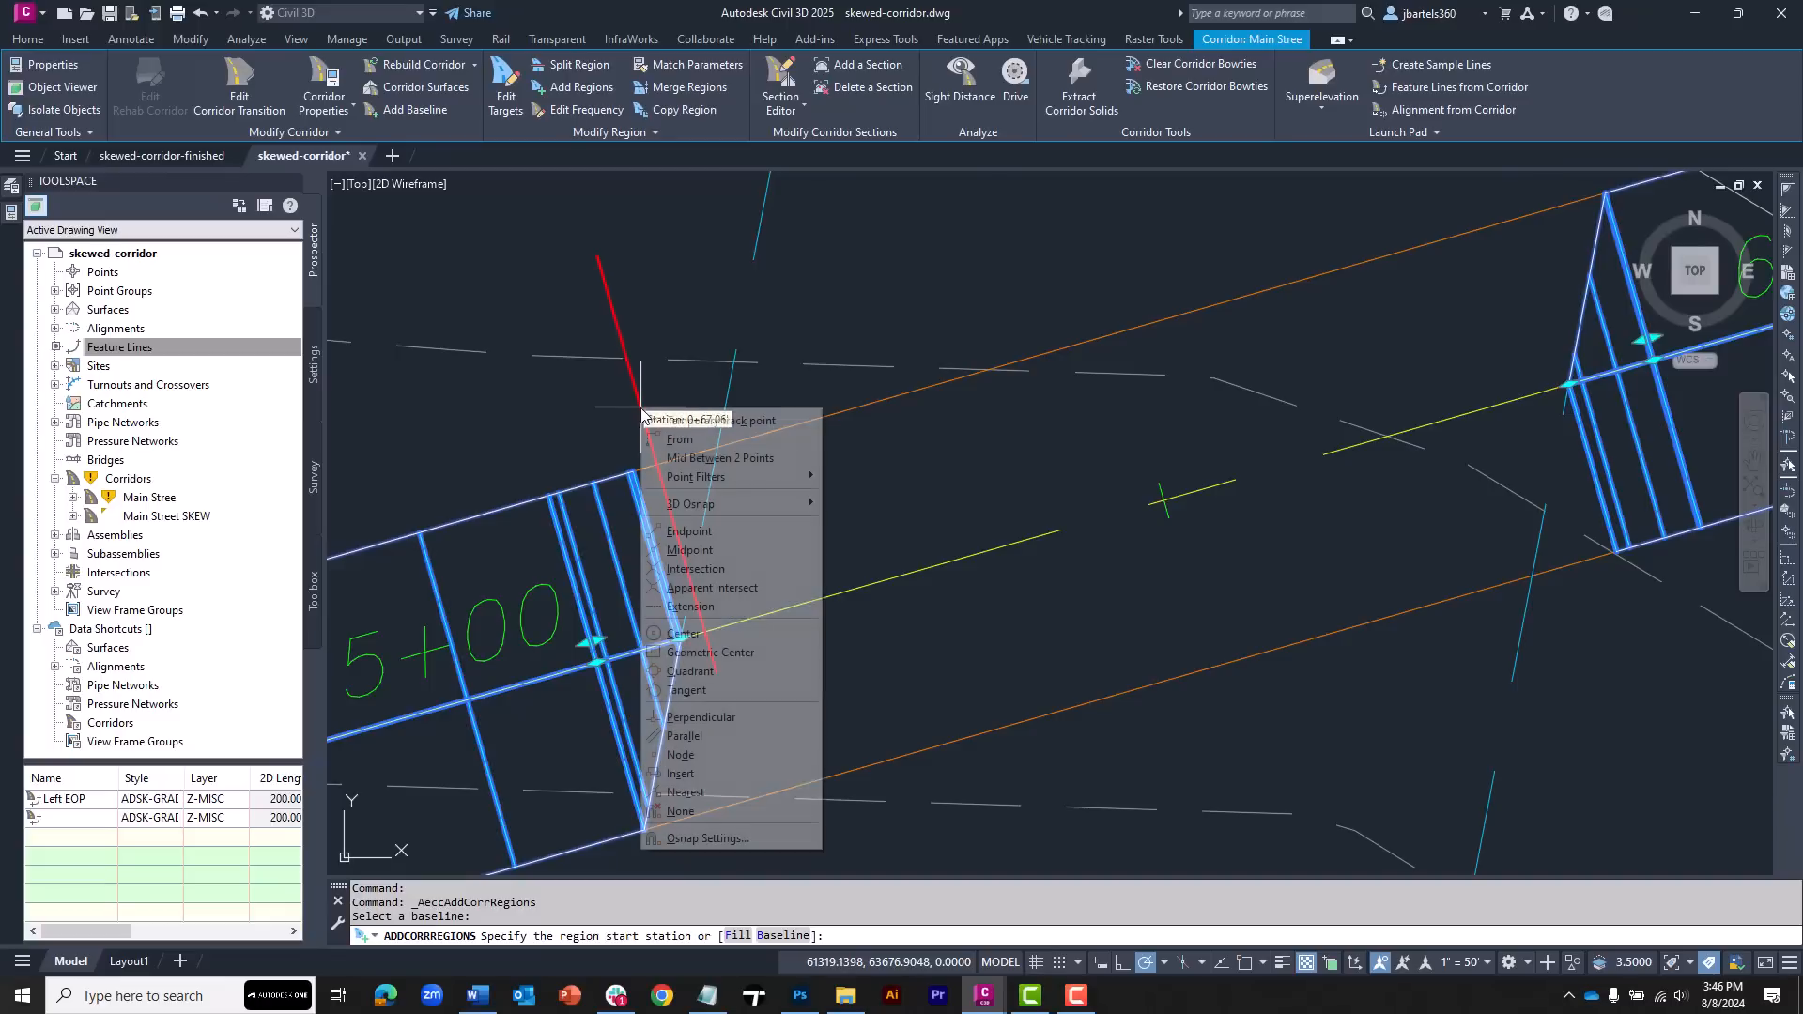
click(689, 531)
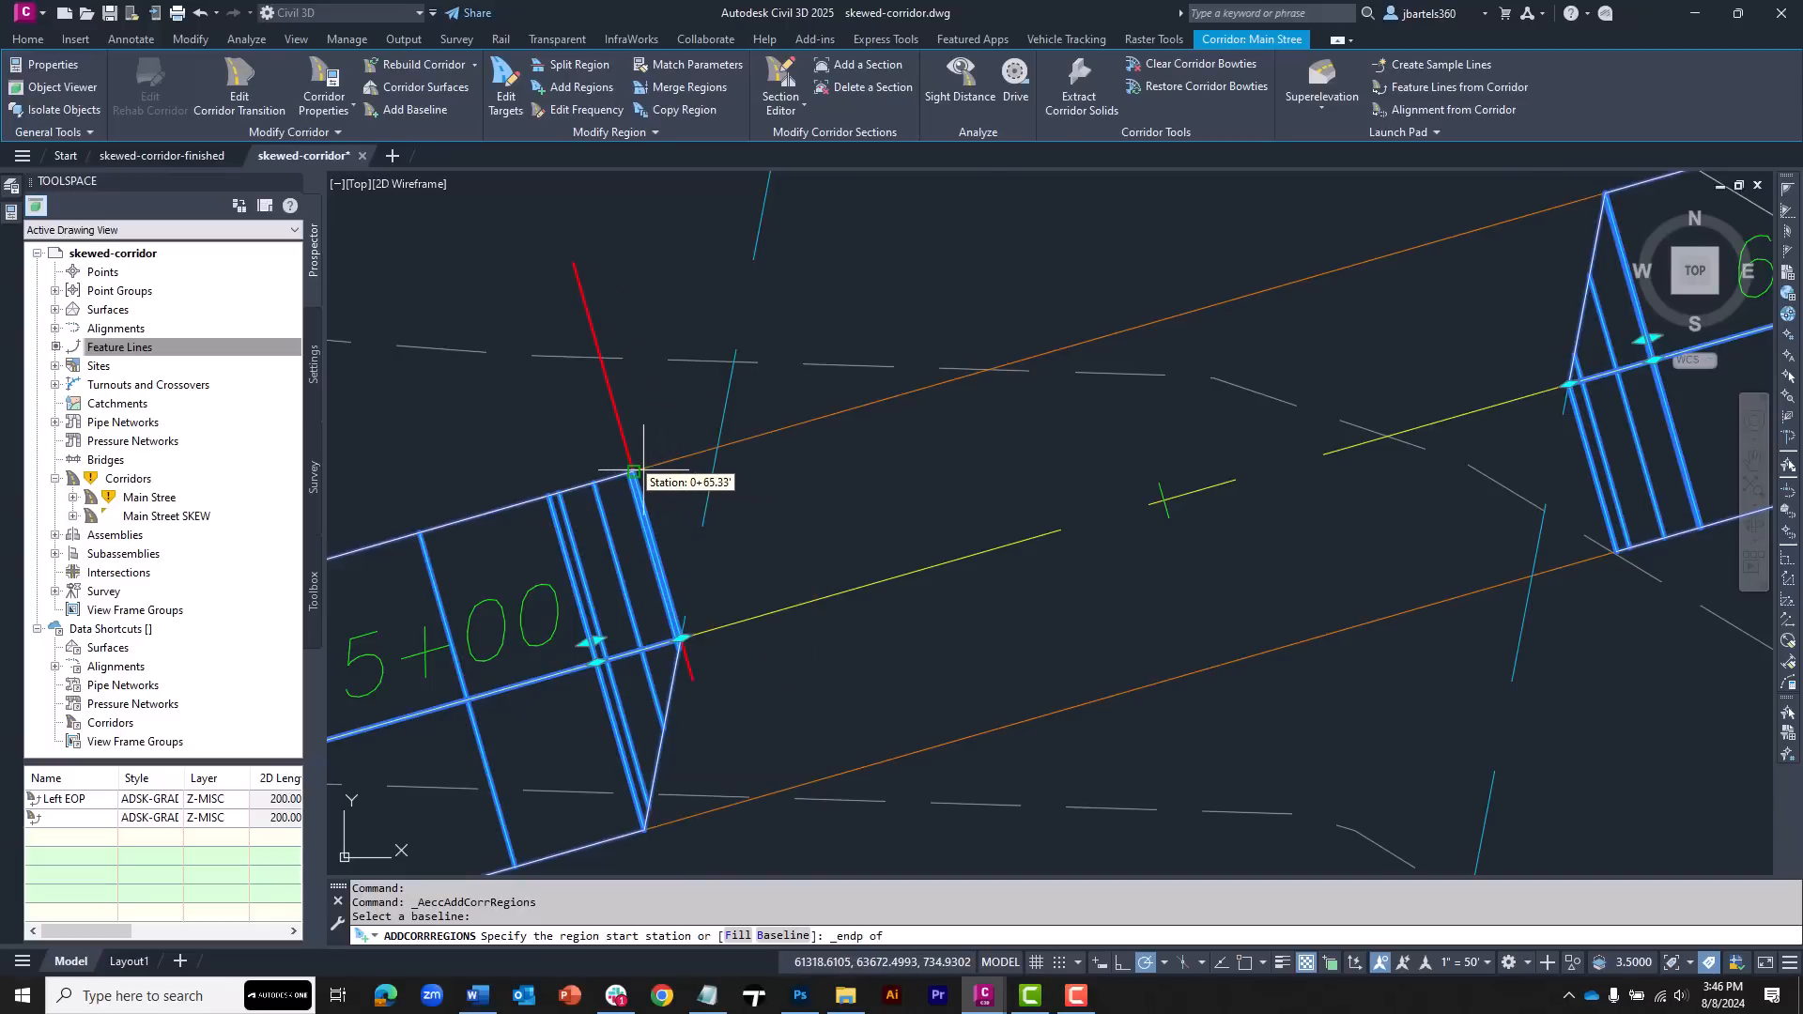
click(643, 466)
scroll(688, 465, up, 3)
shift+right_click(689, 464)
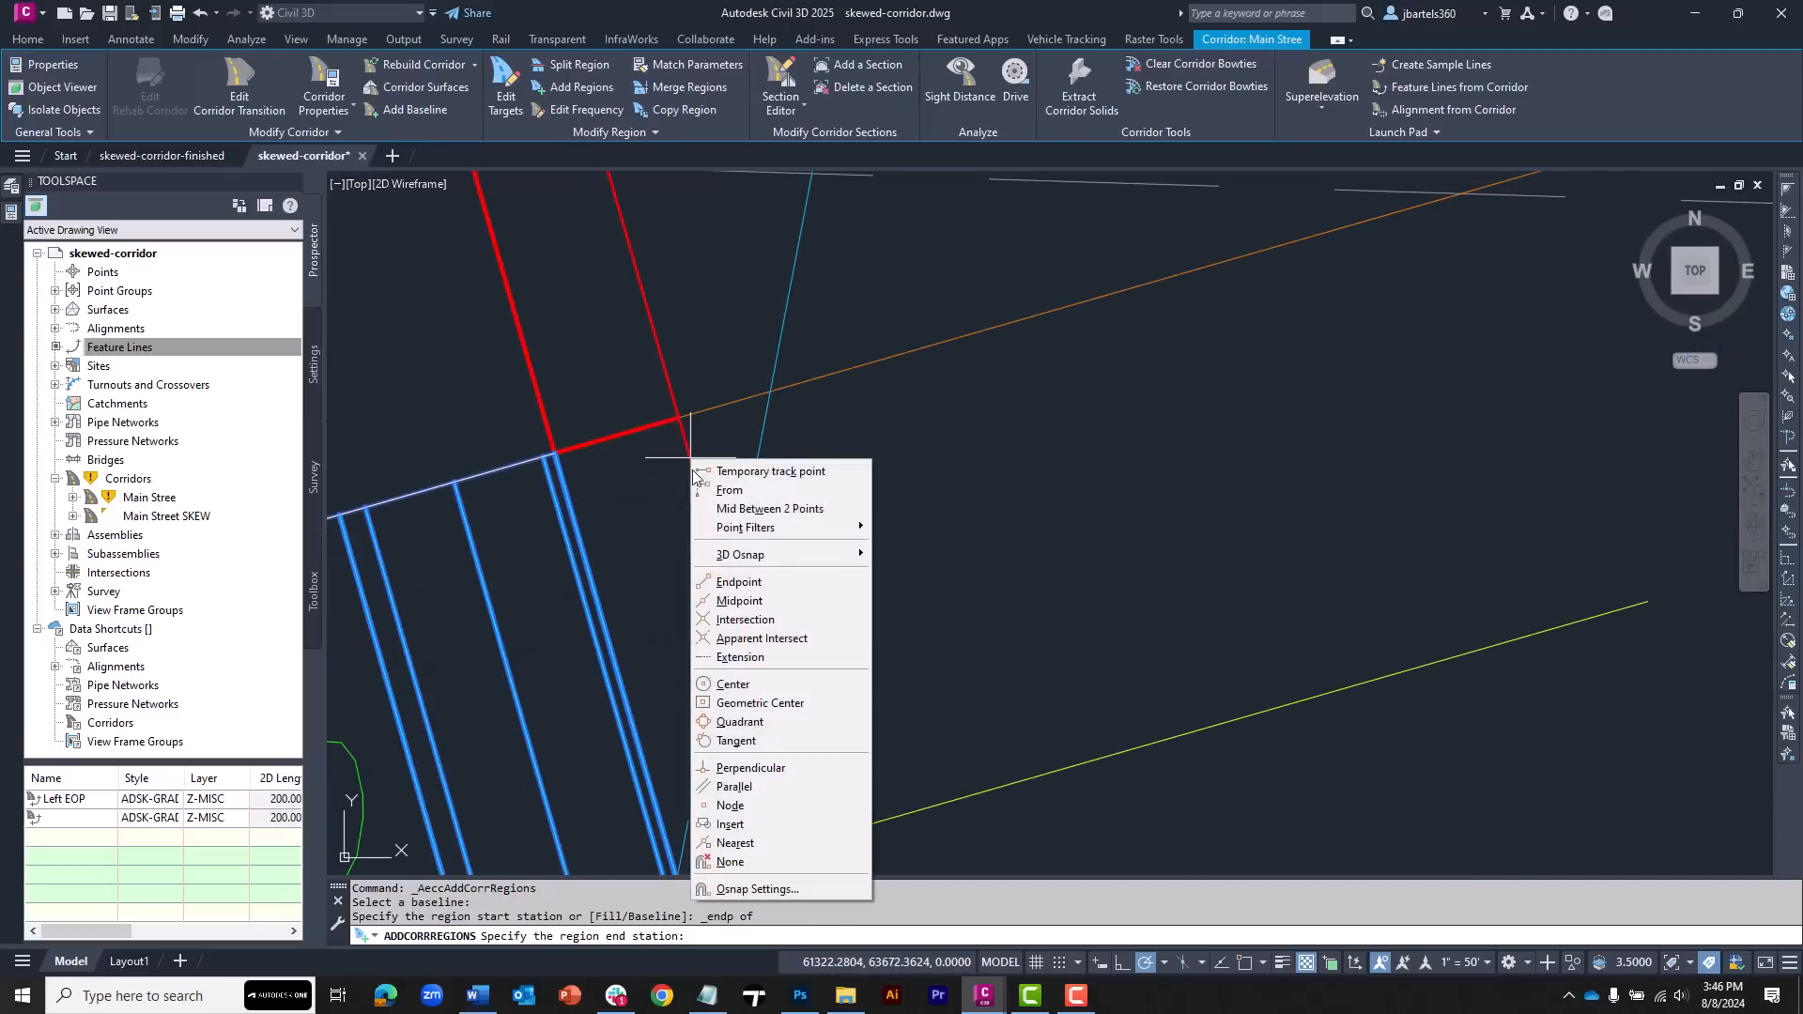
click(751, 644)
click(768, 396)
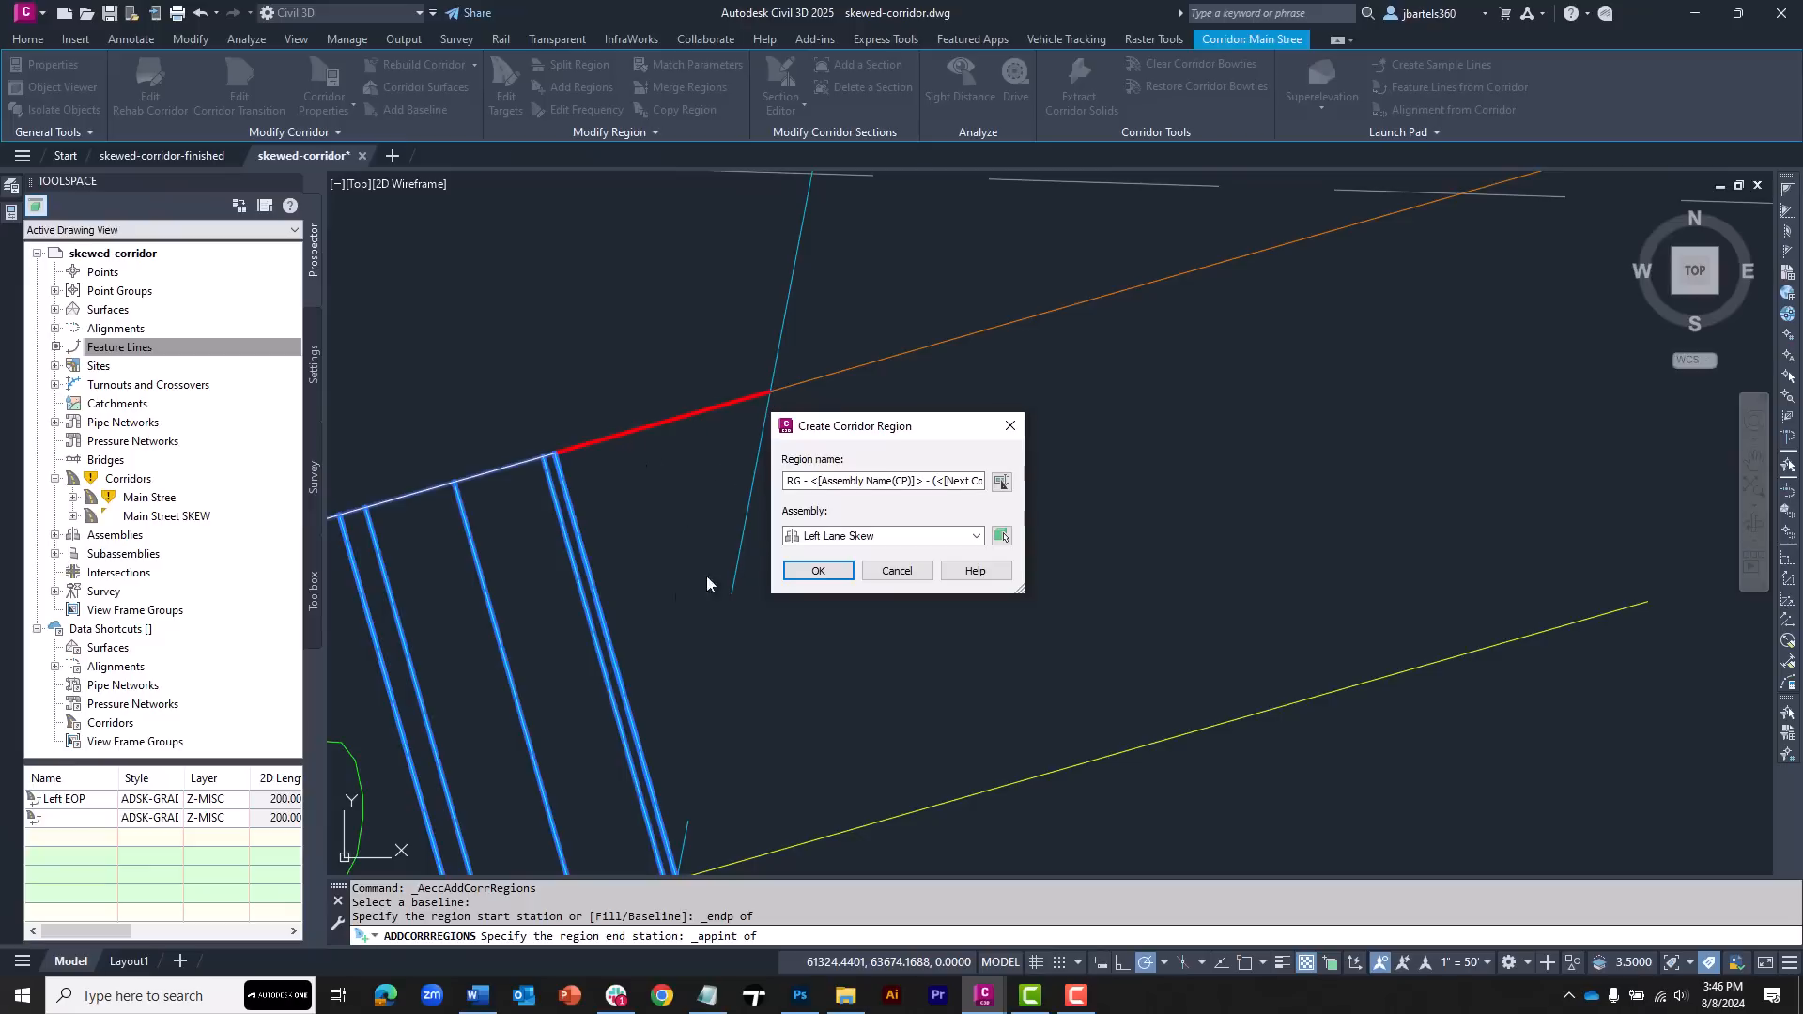
click(814, 572)
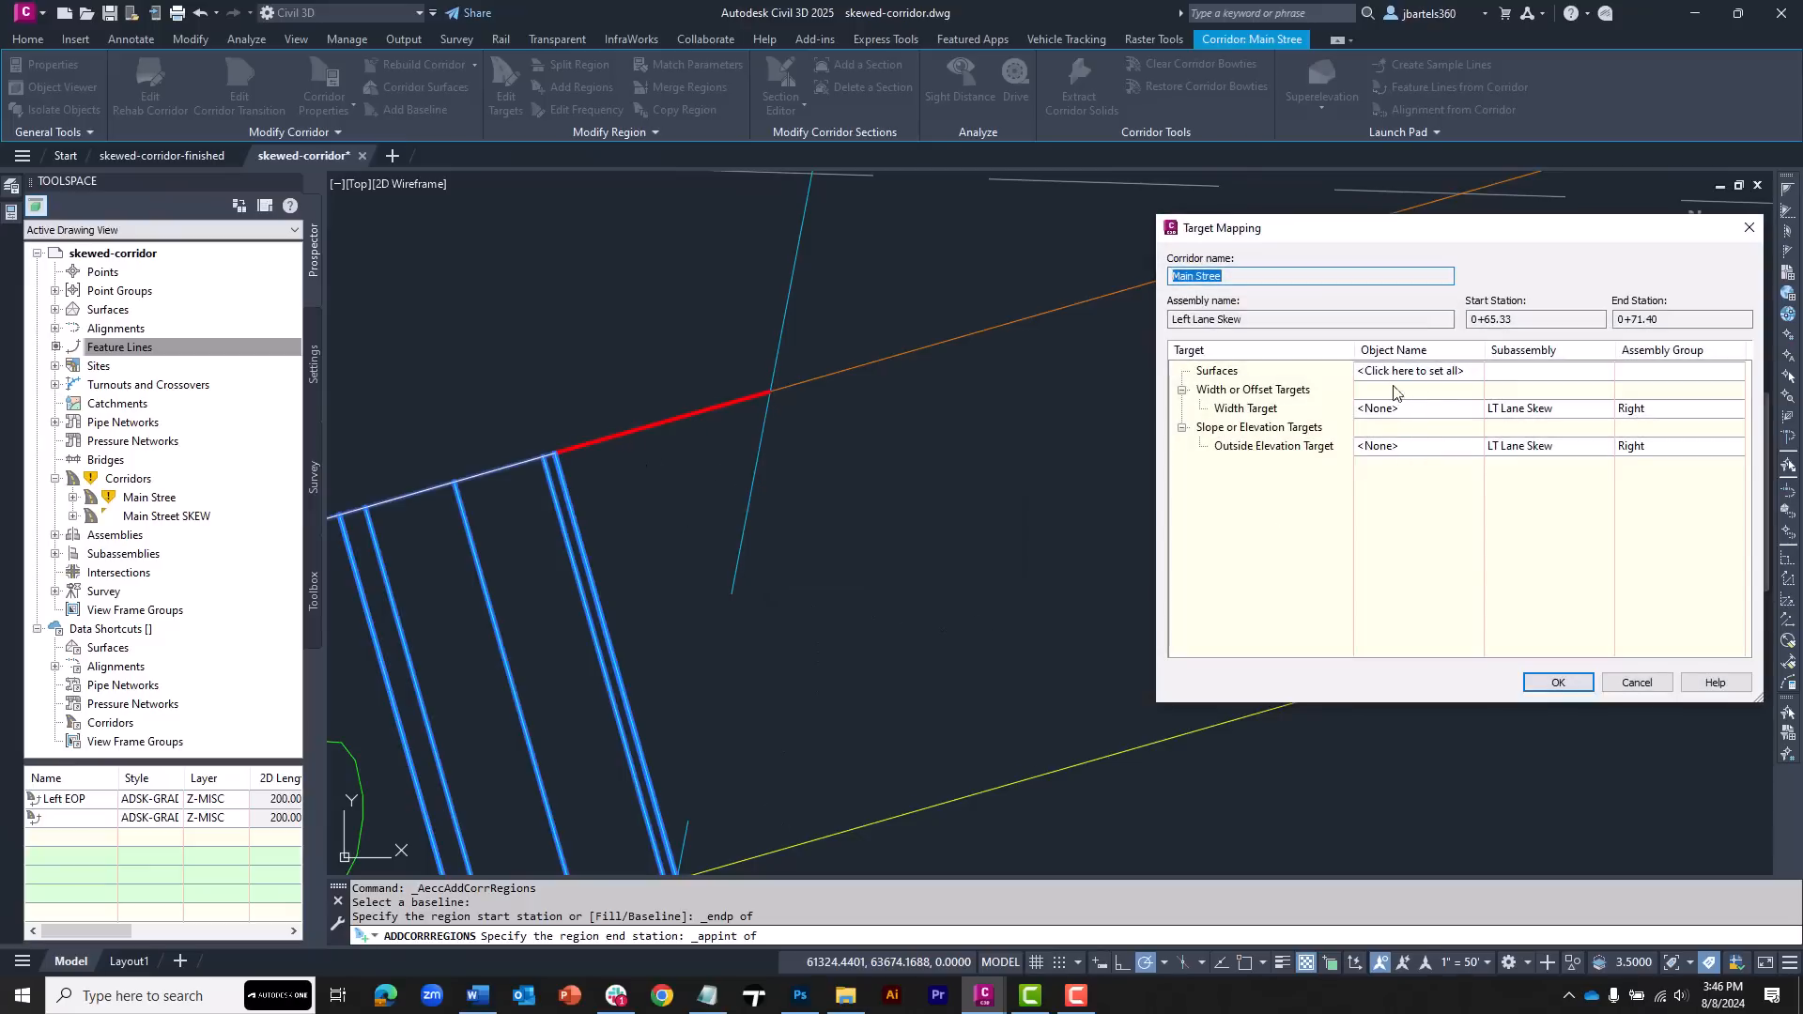
click(1556, 683)
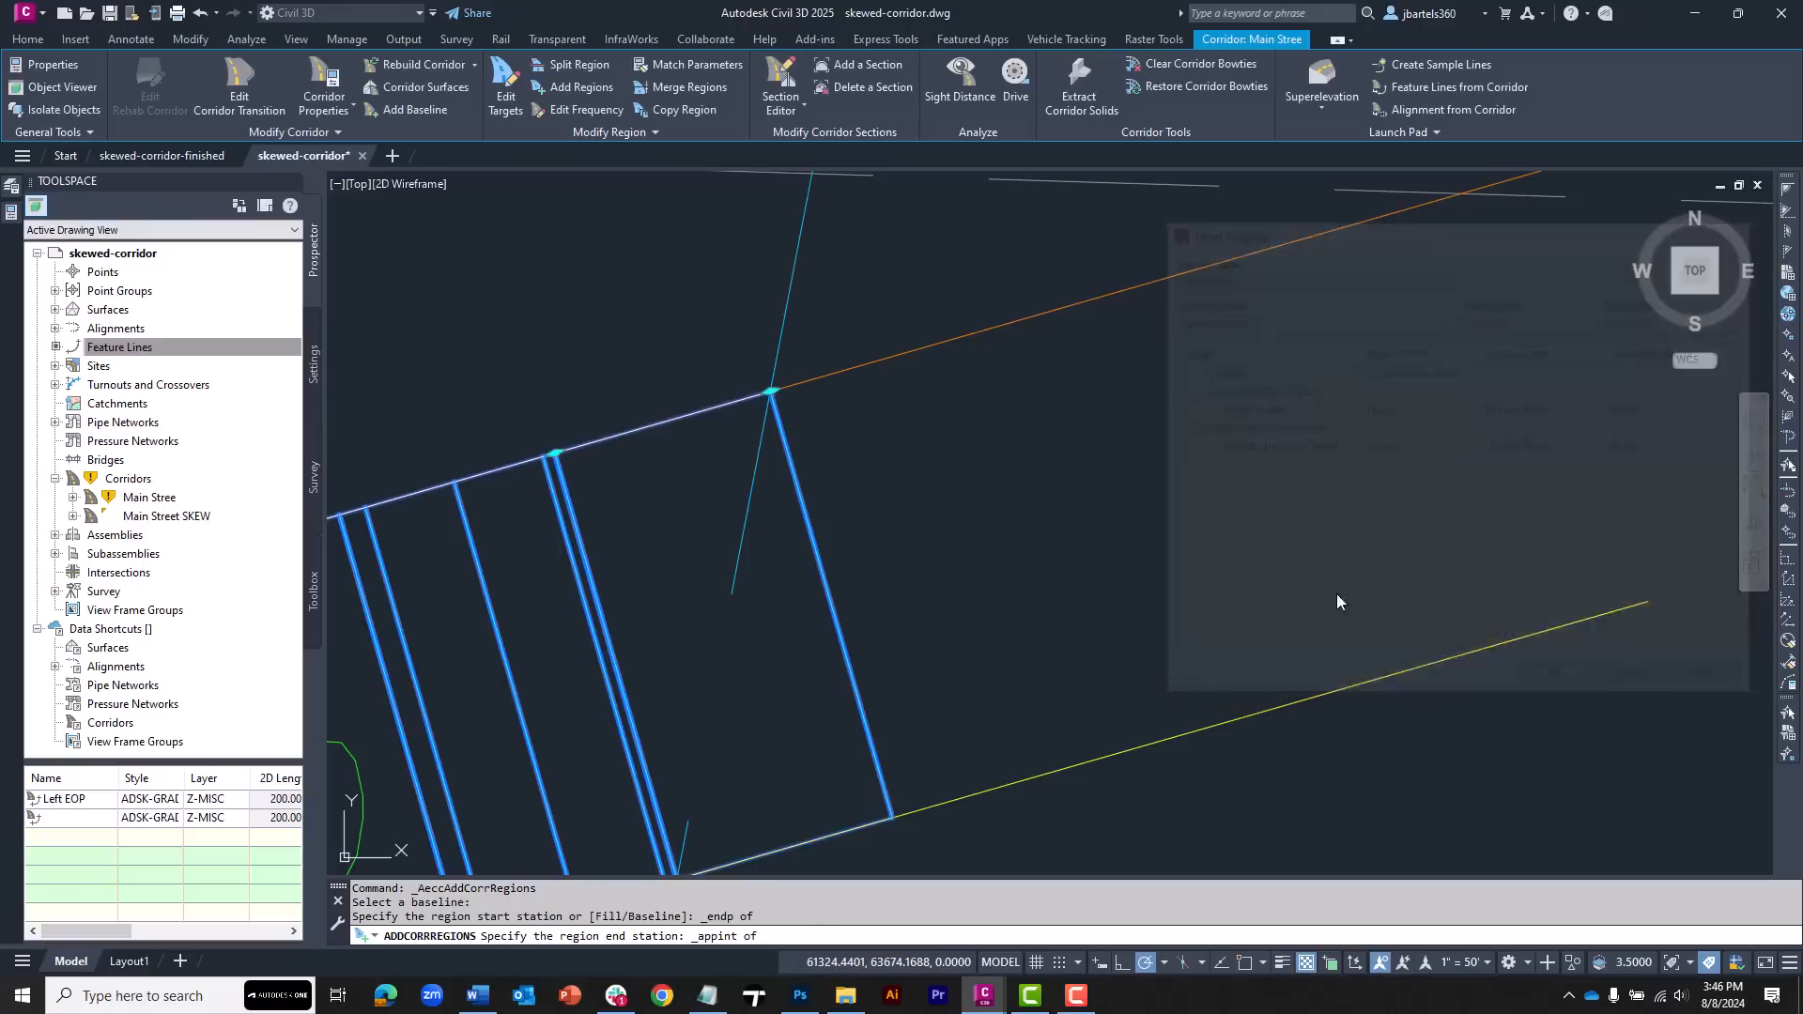
key(Escape)
key(Escape)
key(Escape)
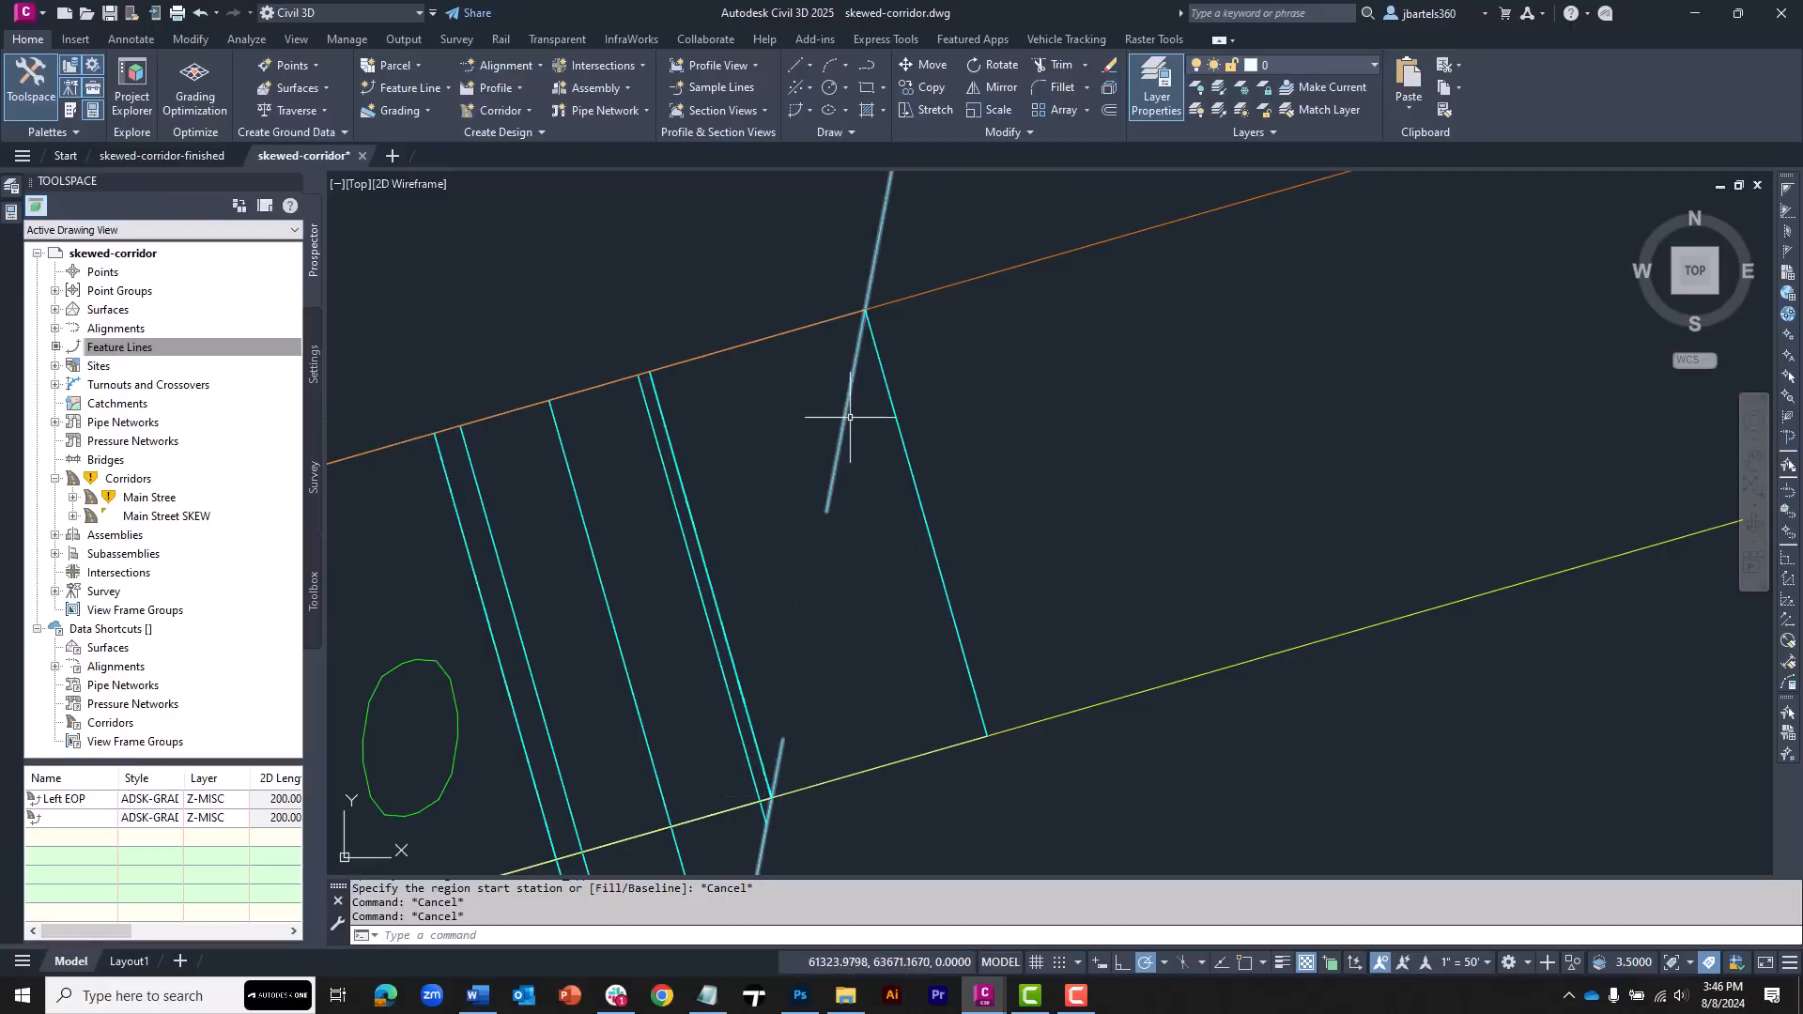
Edit the Left Lane Skew region's targets, setting its width target to the West-Edge-SKEW alignment picked in the drawing
click(892, 413)
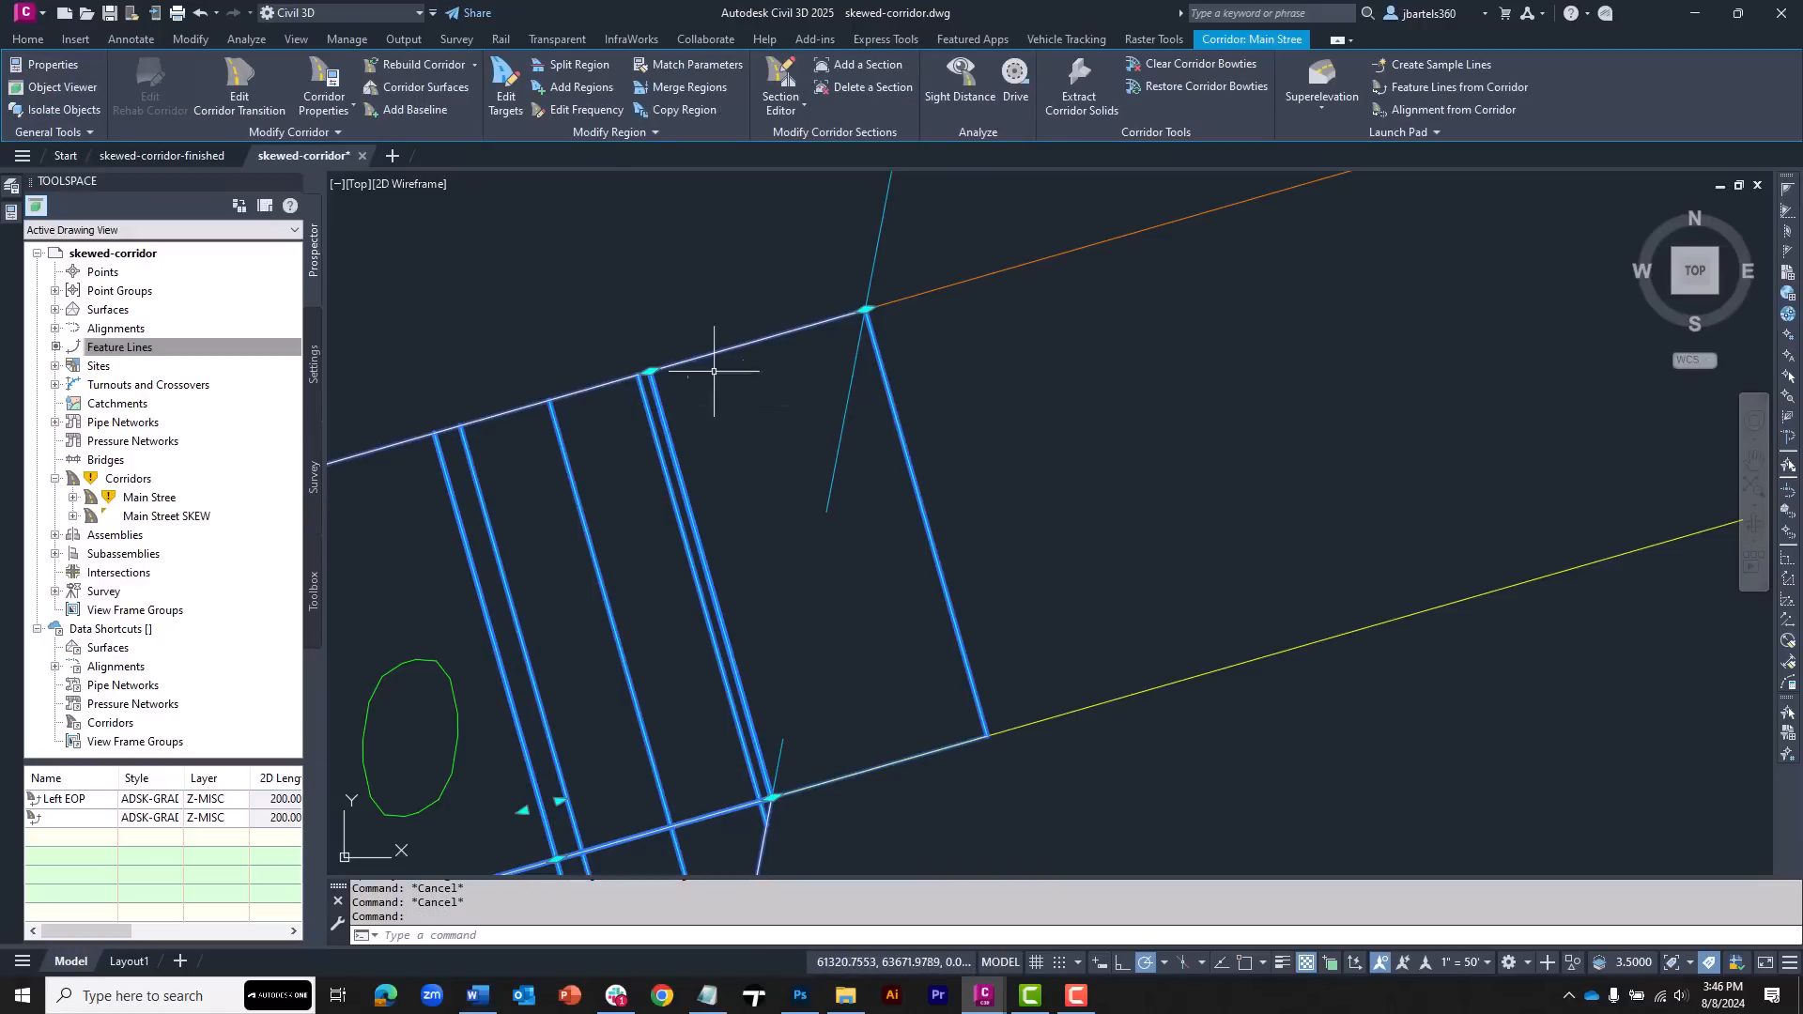
click(505, 84)
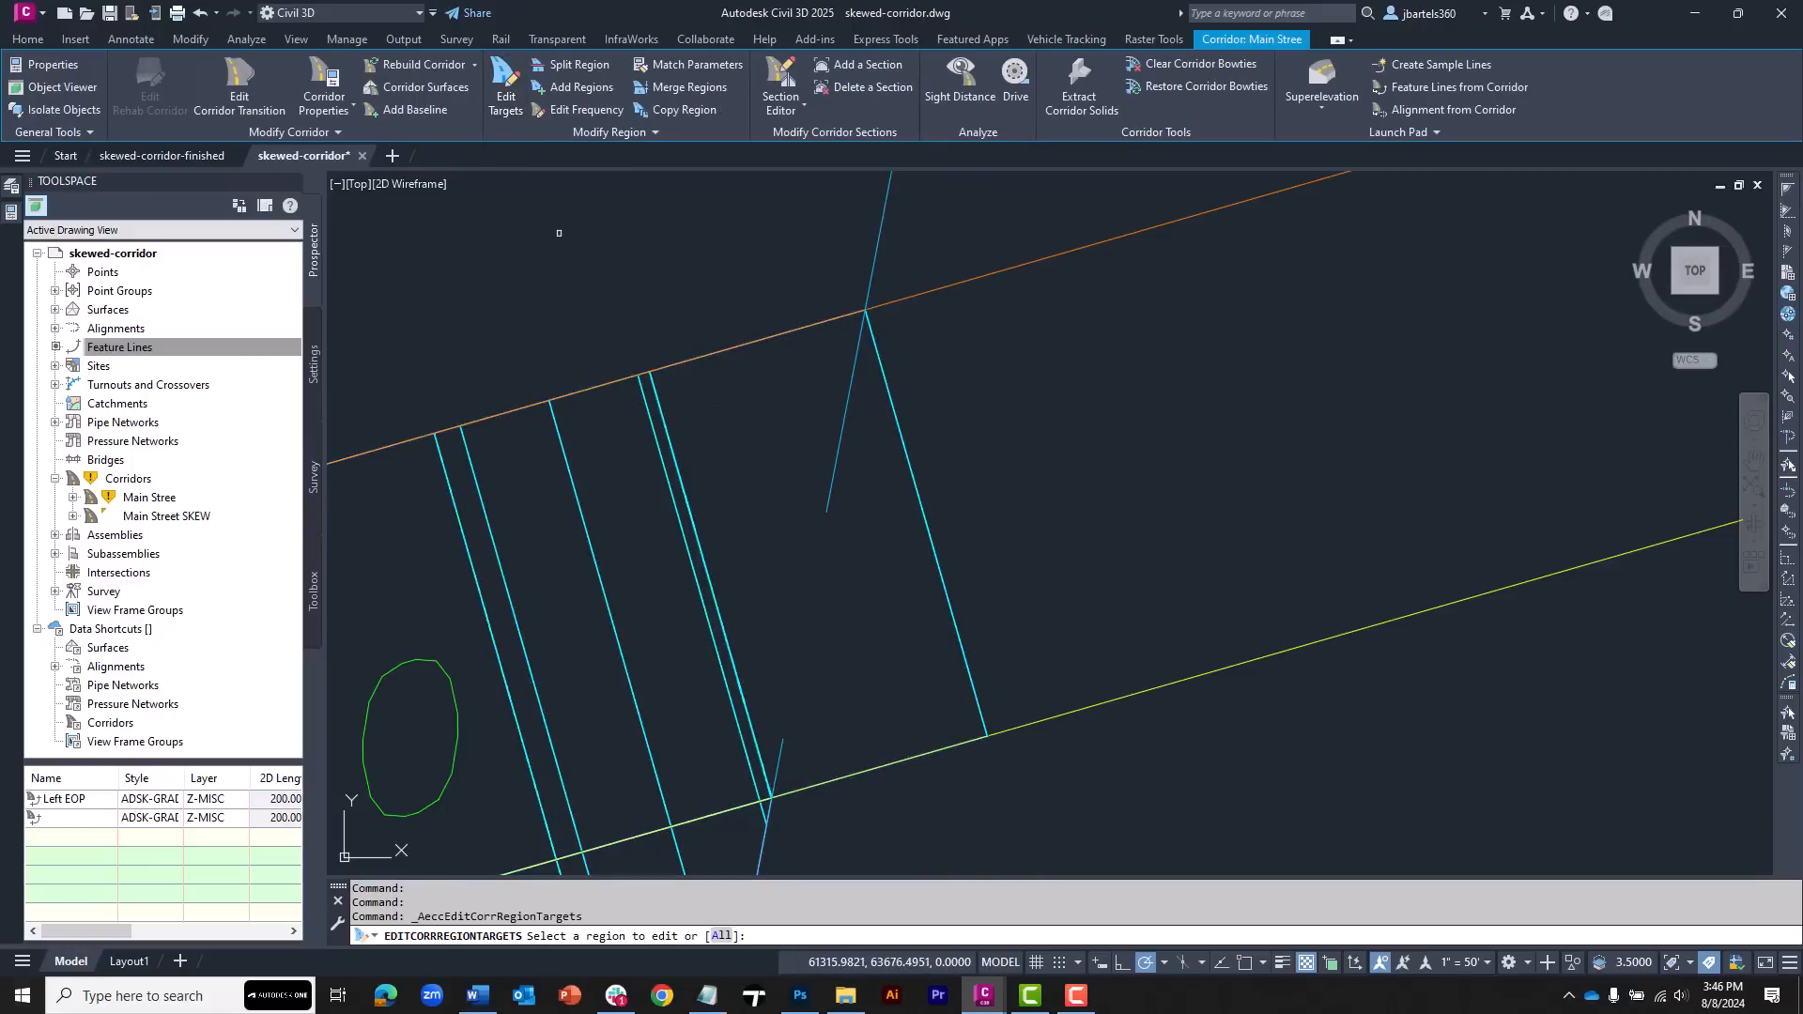
click(743, 406)
key(Return)
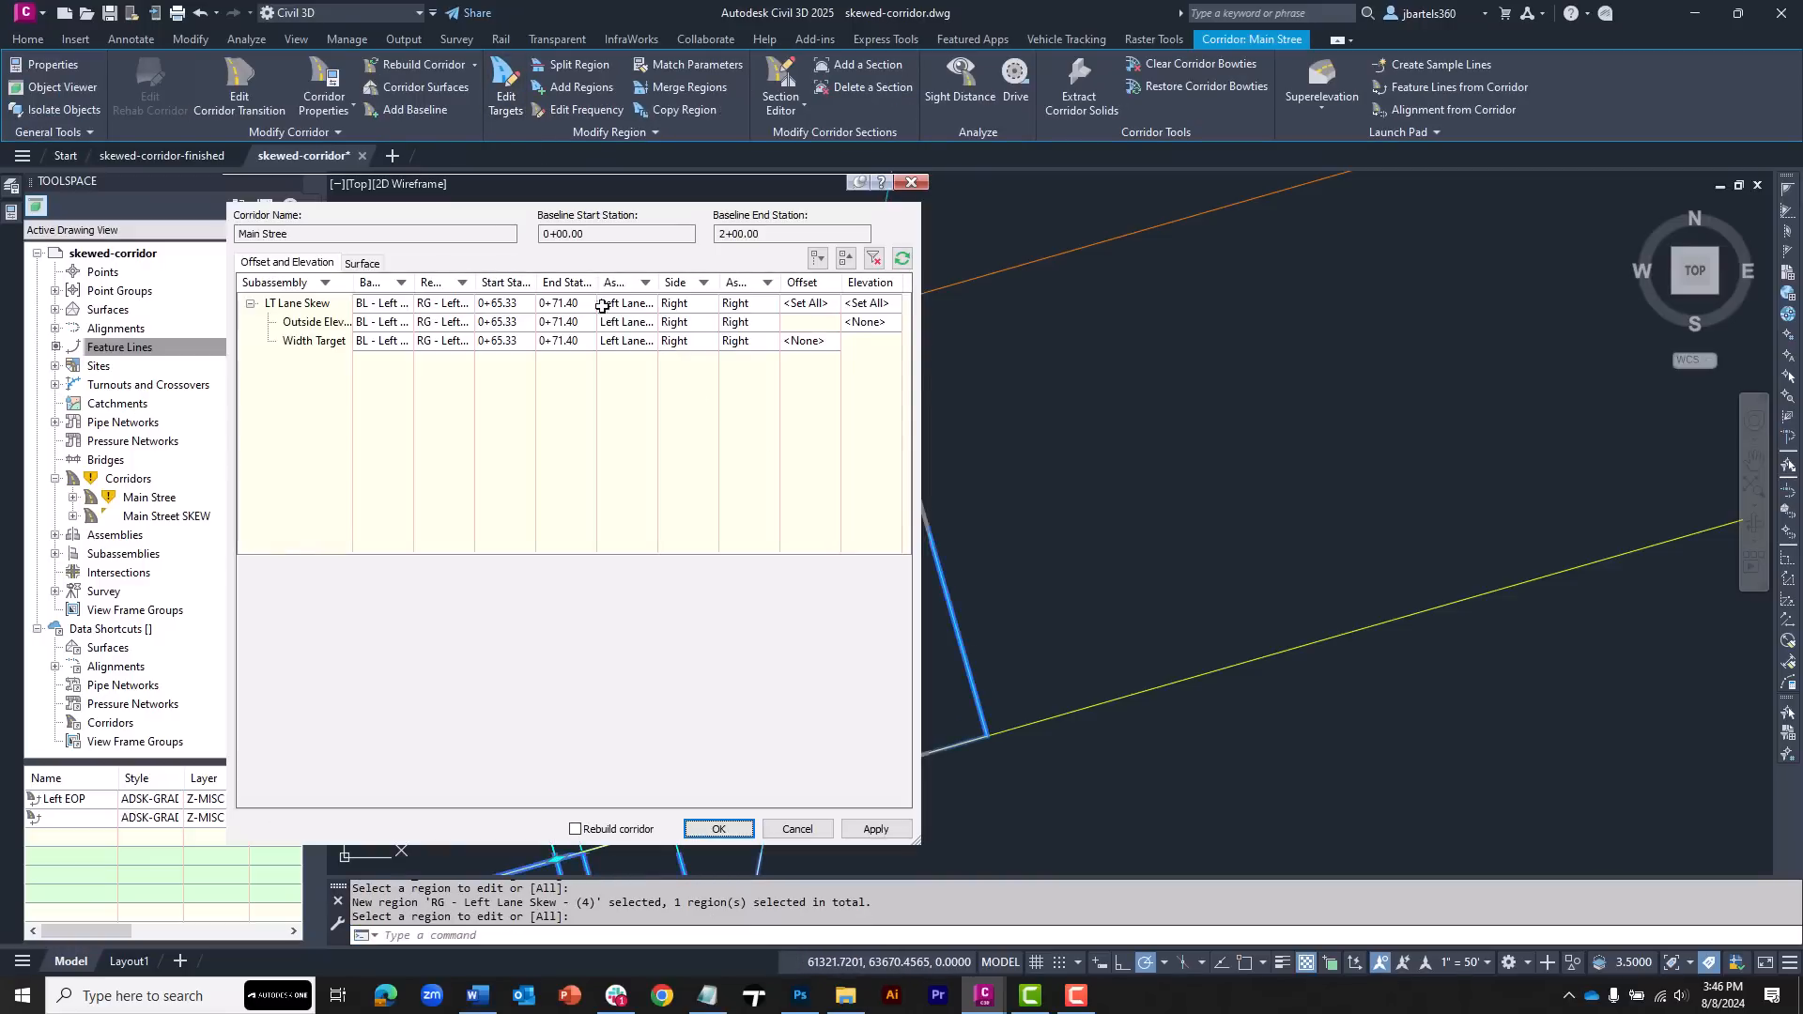
drag(572, 184, 1399, 197)
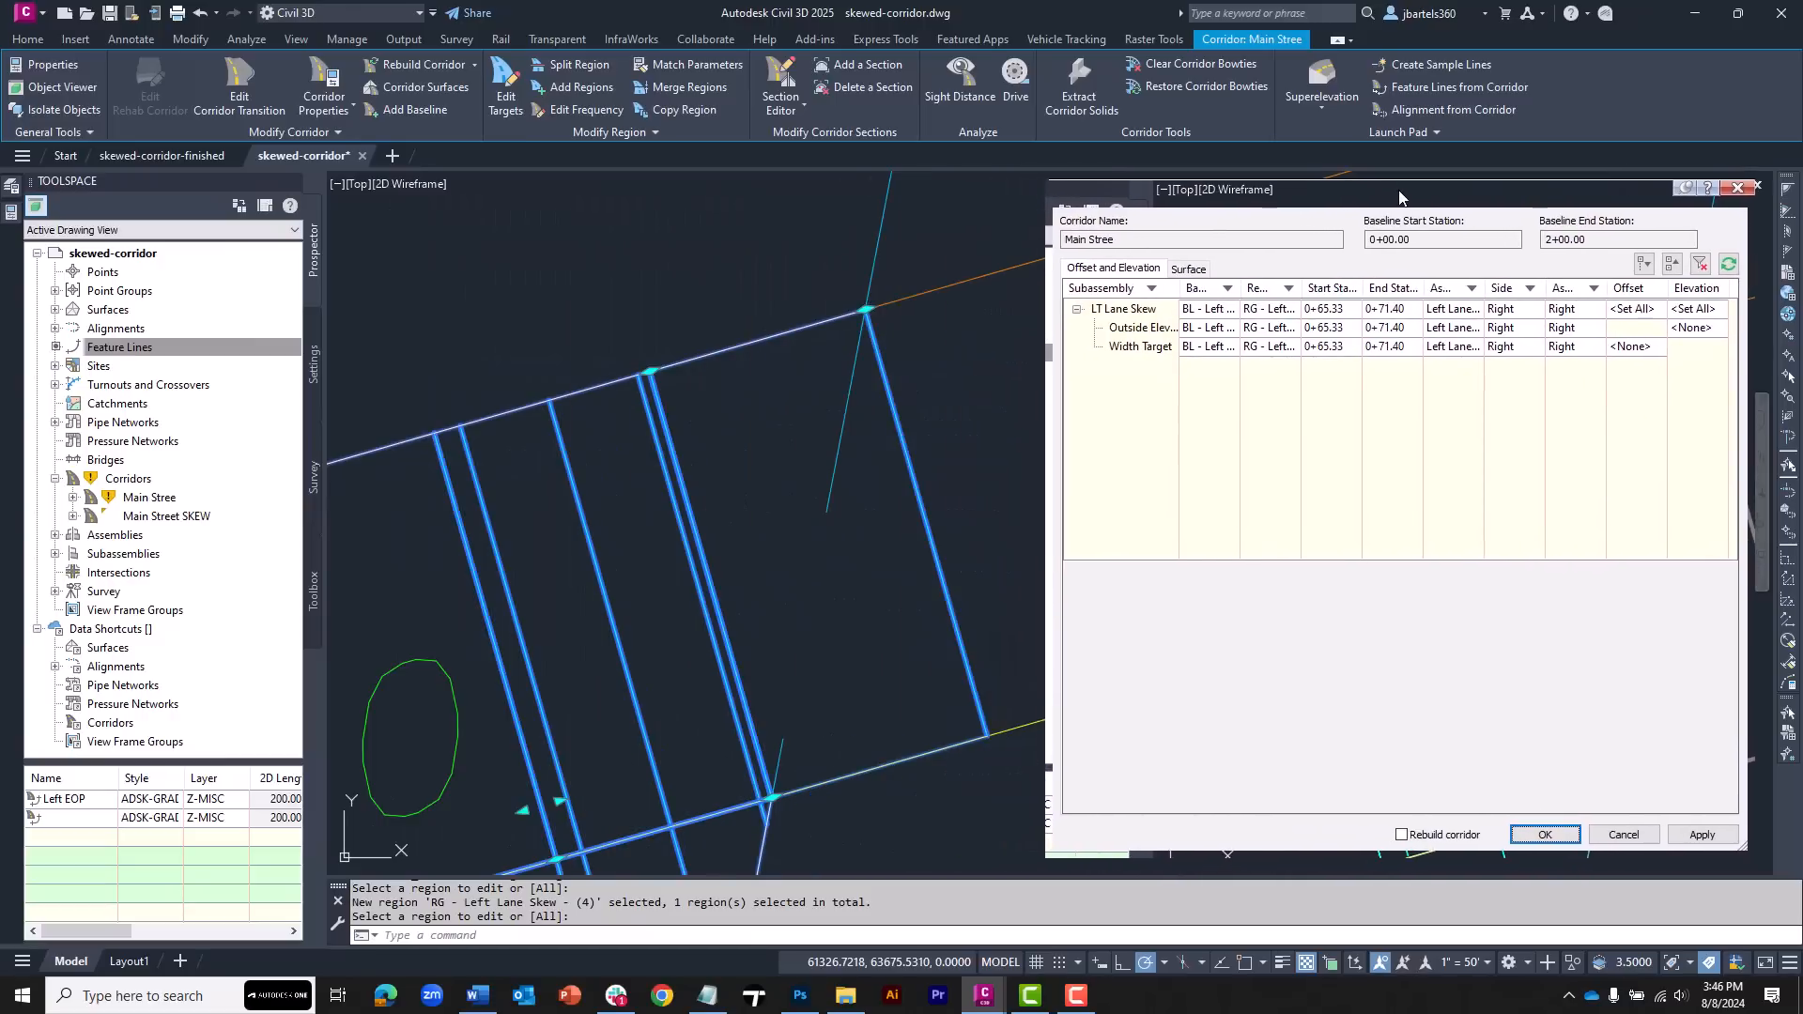
click(1150, 348)
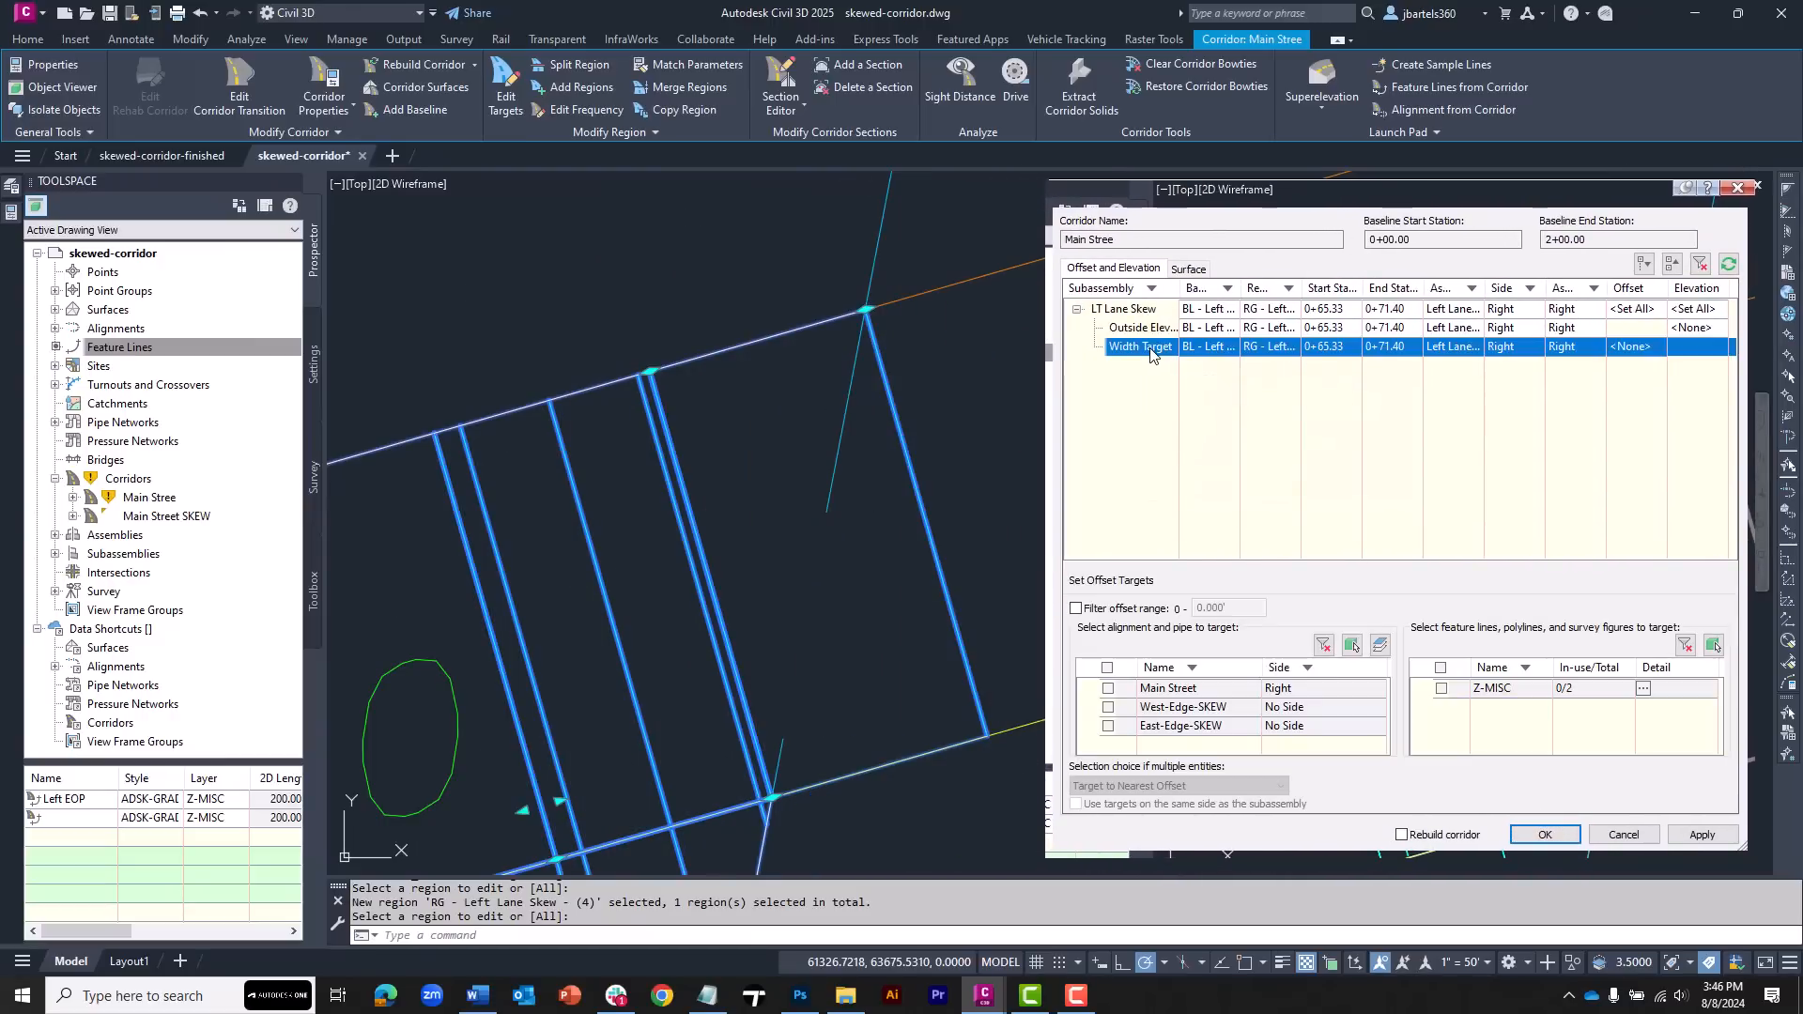
click(1352, 645)
click(830, 495)
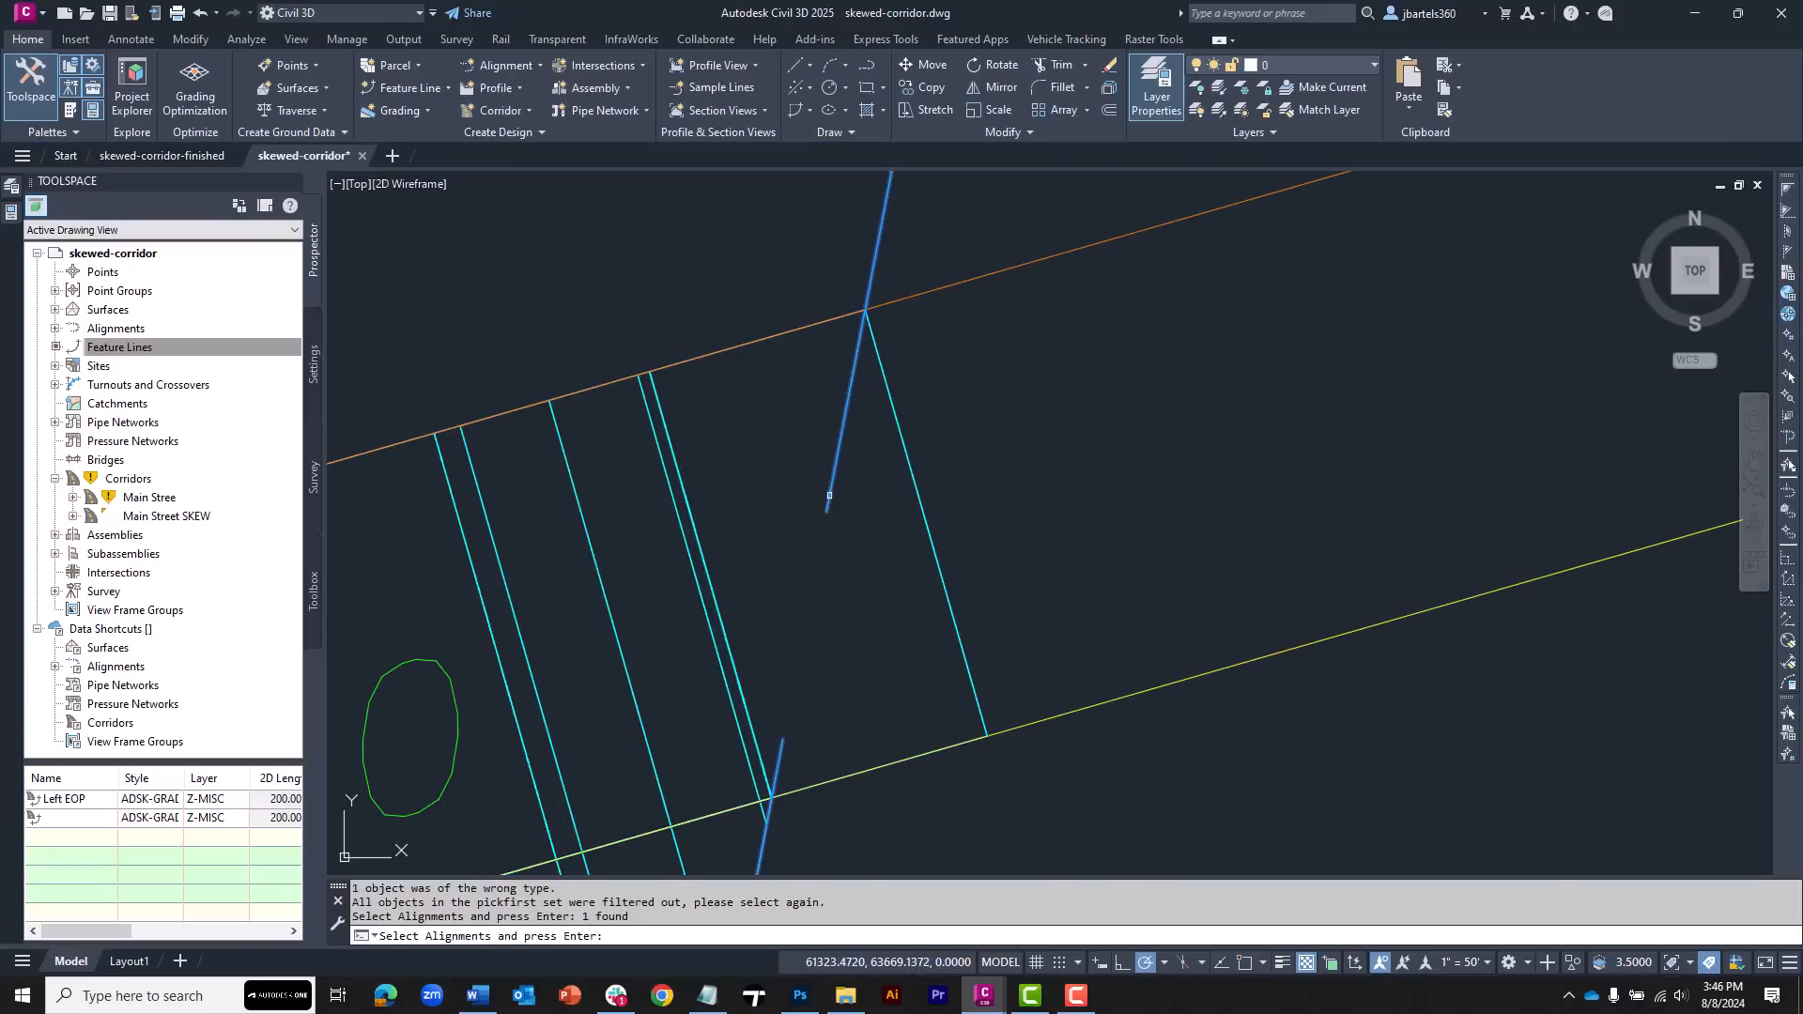
key(Return)
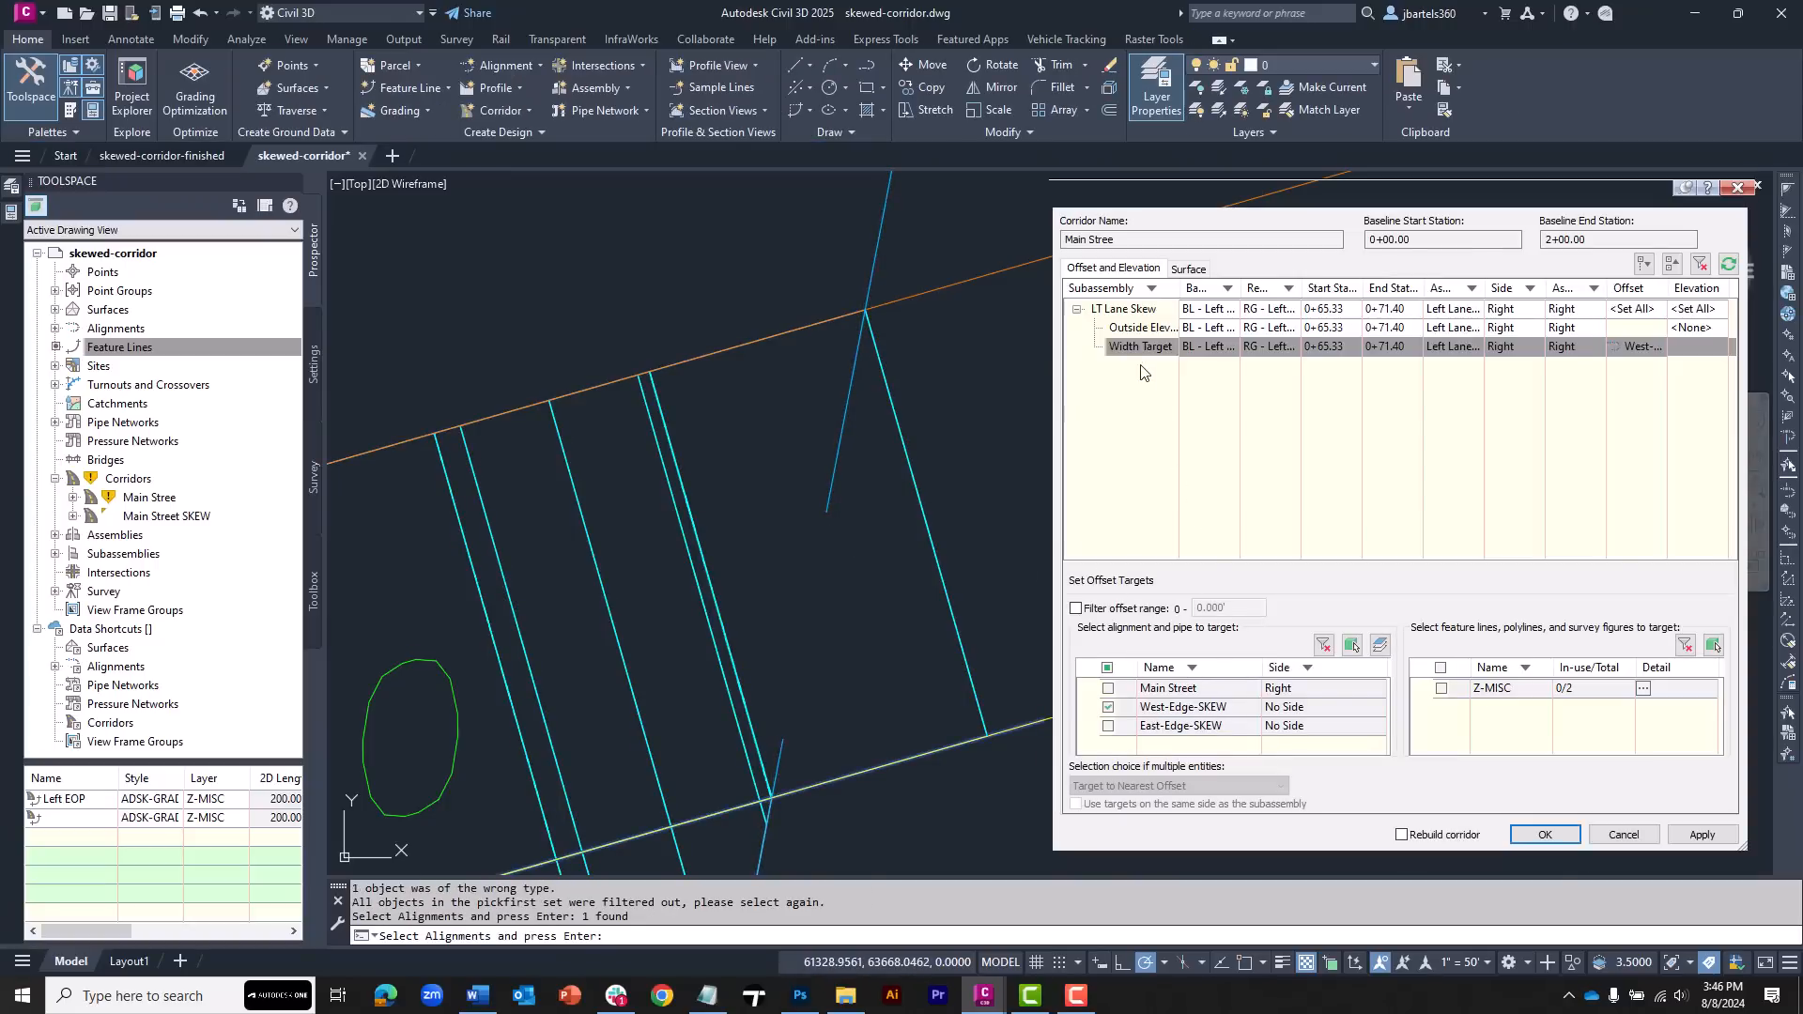
Set the region's outside elevation target to the West-Edge-SKEW Main Street SKEW TOP profile and apply the targets
click(1149, 329)
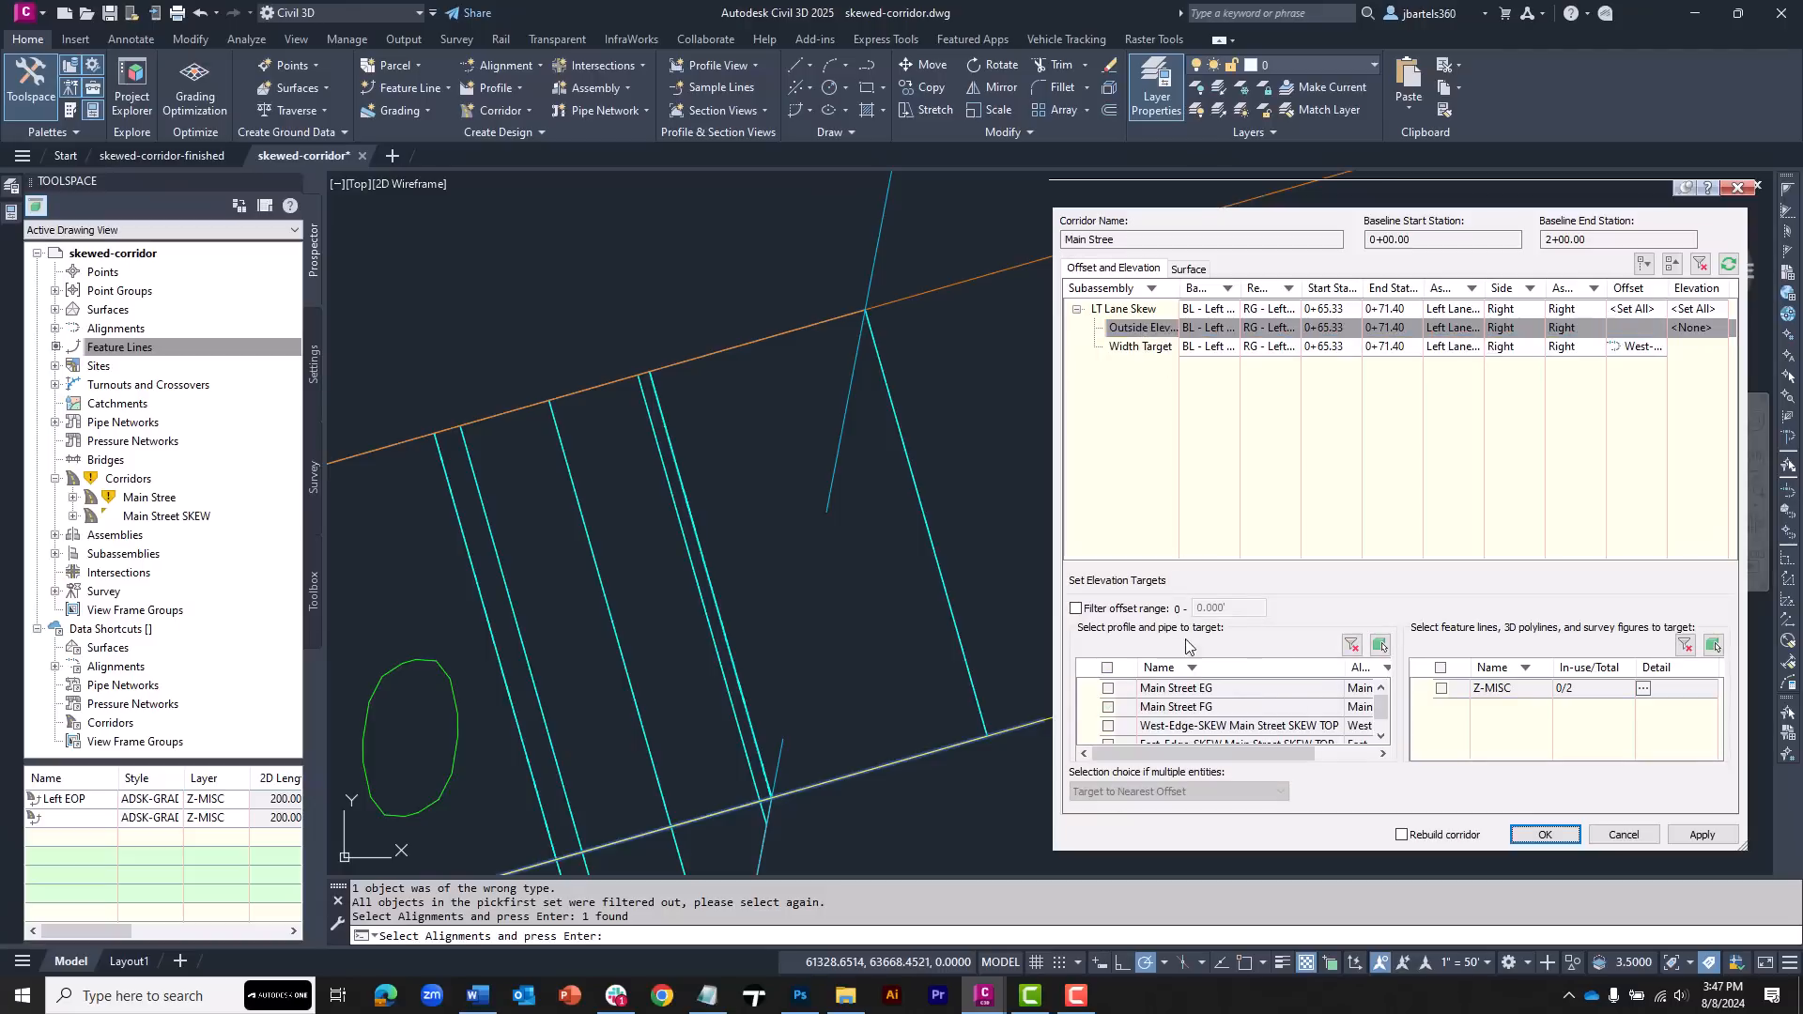
click(1109, 727)
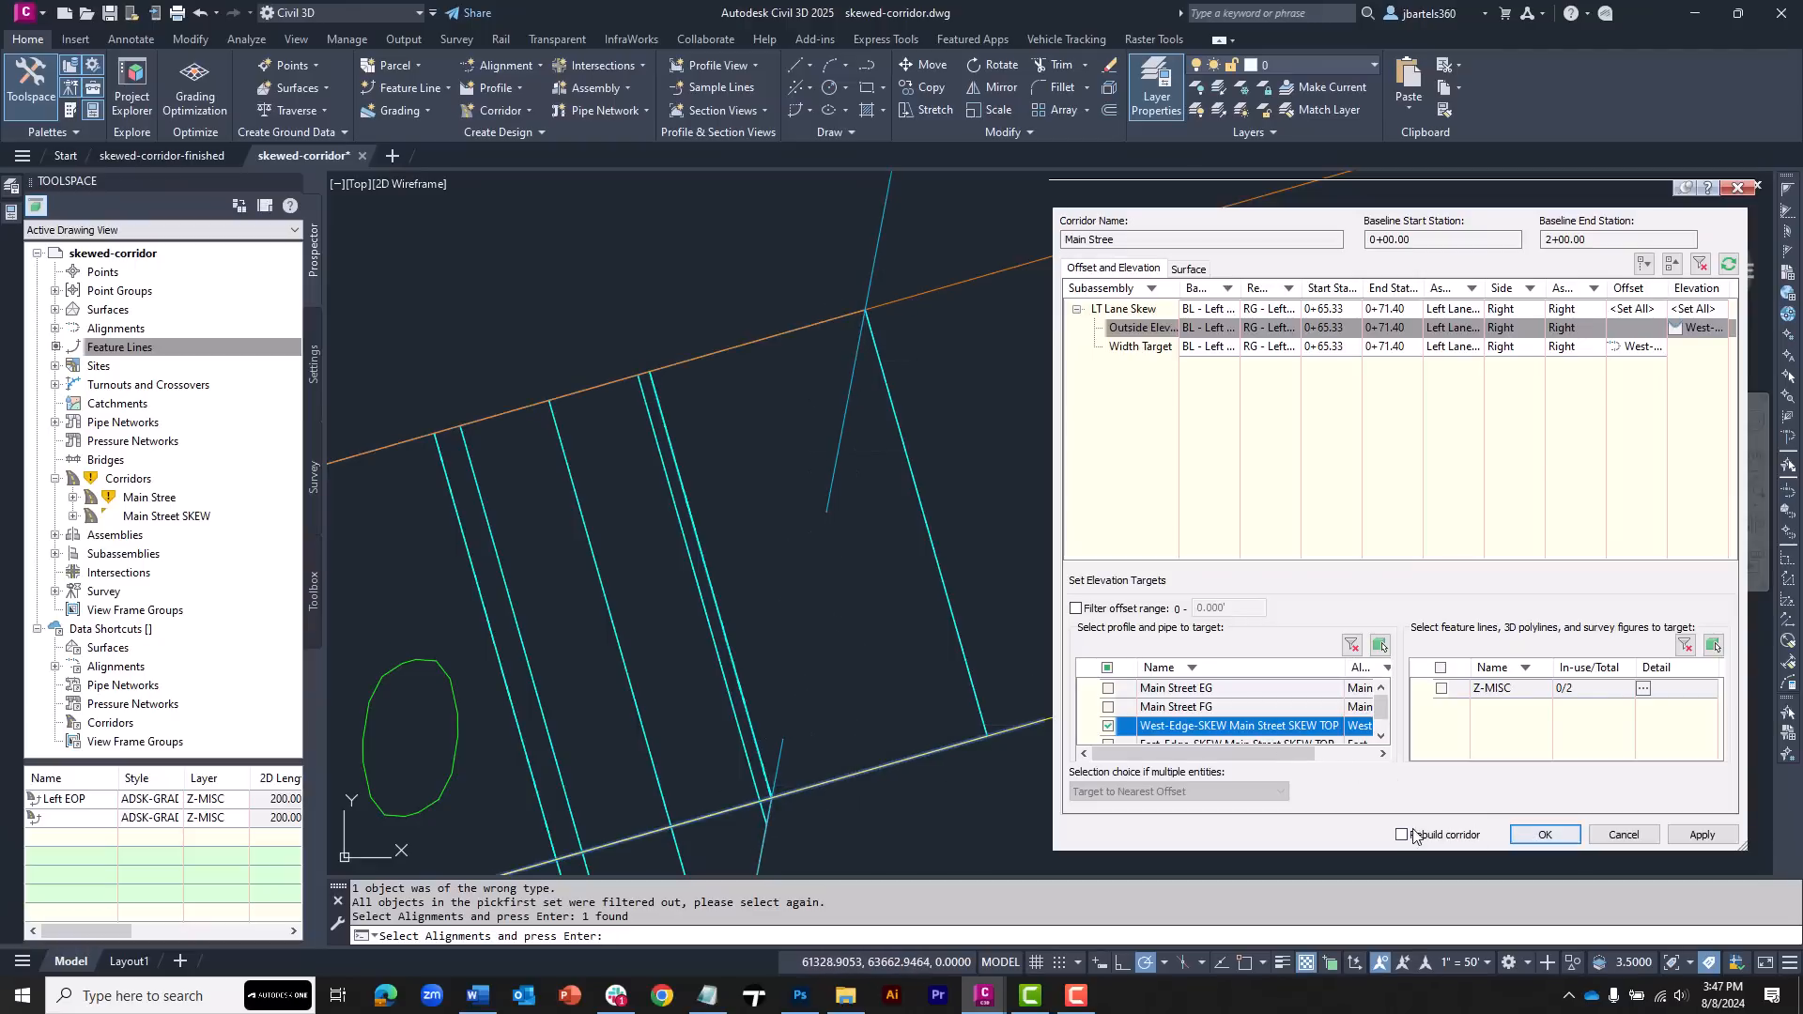
click(1545, 835)
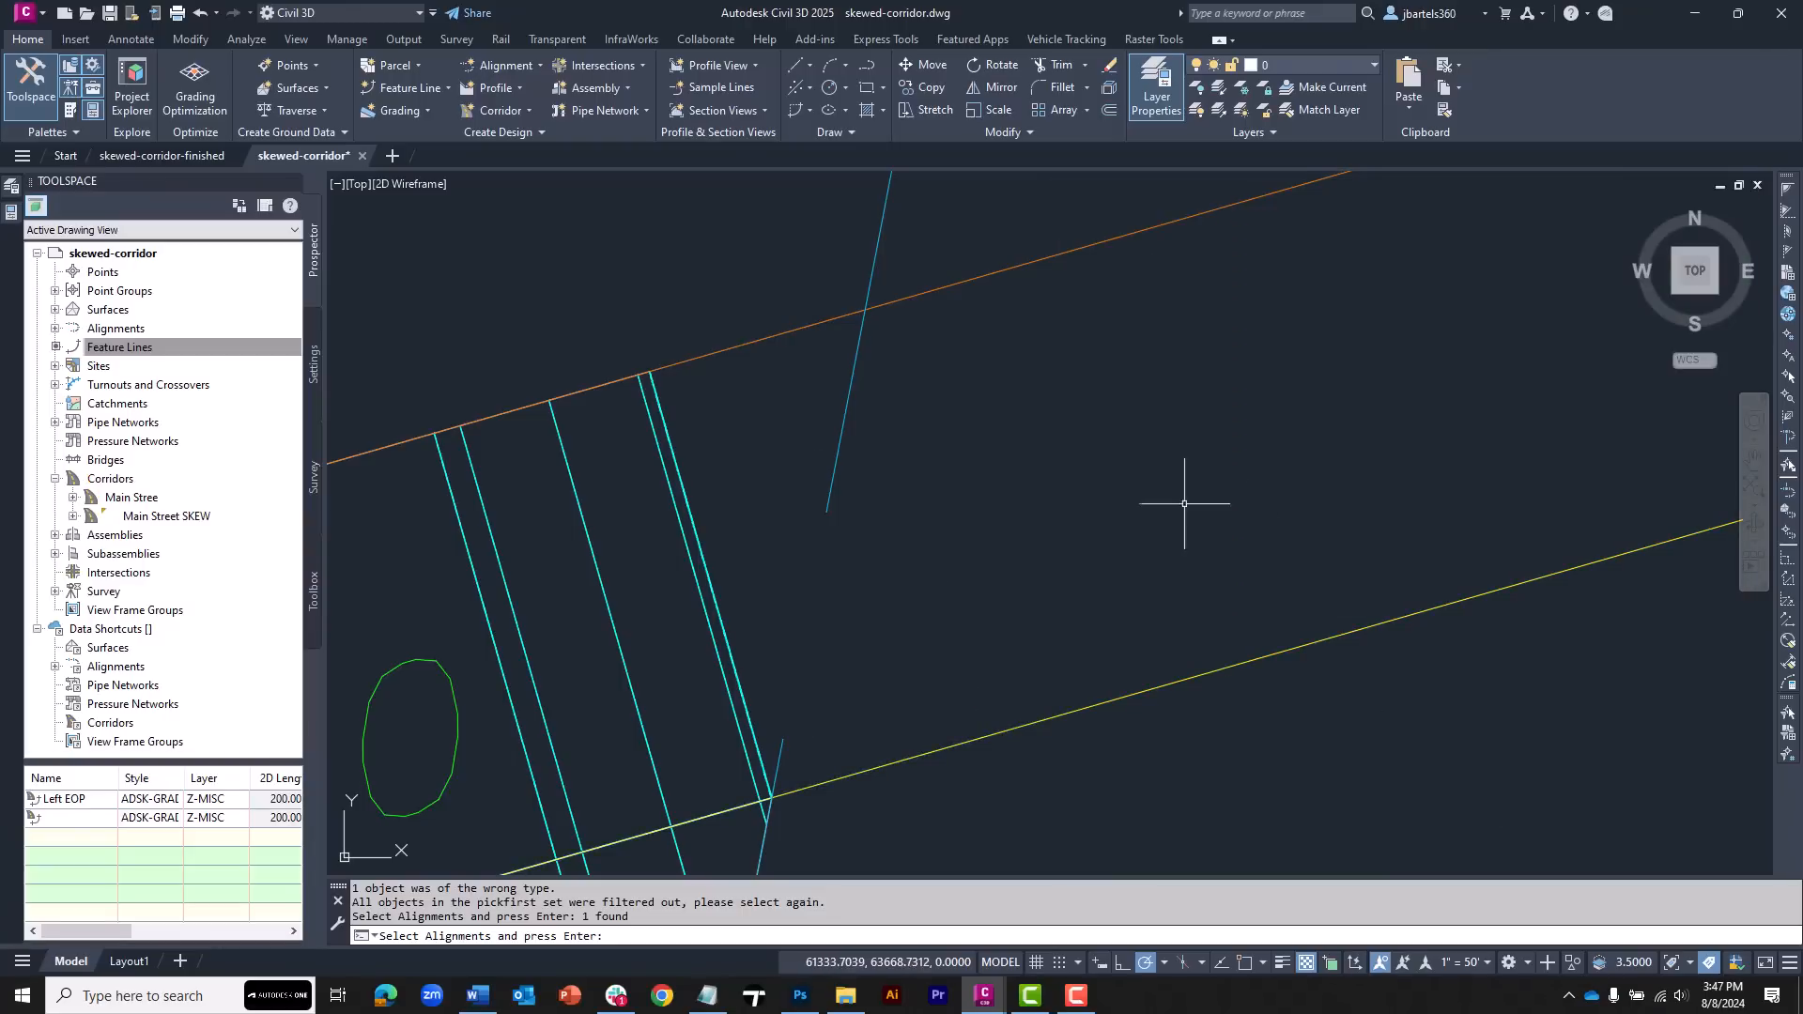
key(Escape)
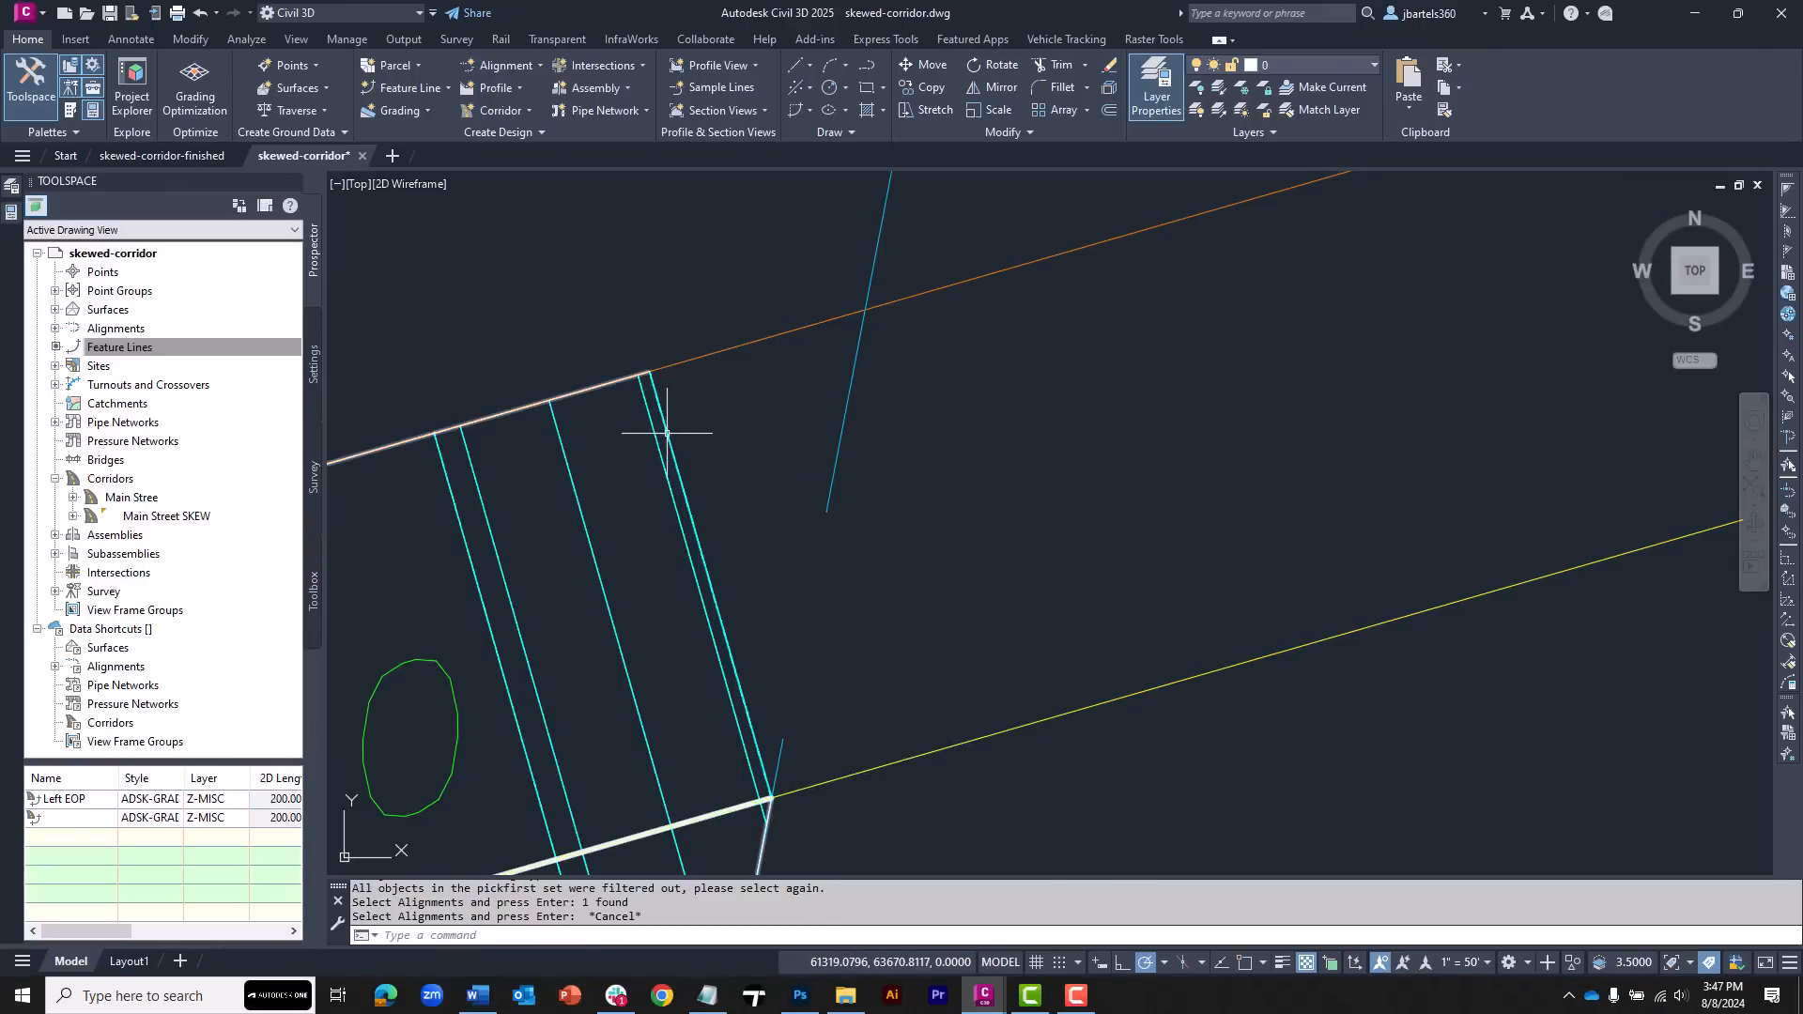
Edit the Left Lane Skew region's frequency, setting along tangents and along vertical curves to 2.5'
click(666, 433)
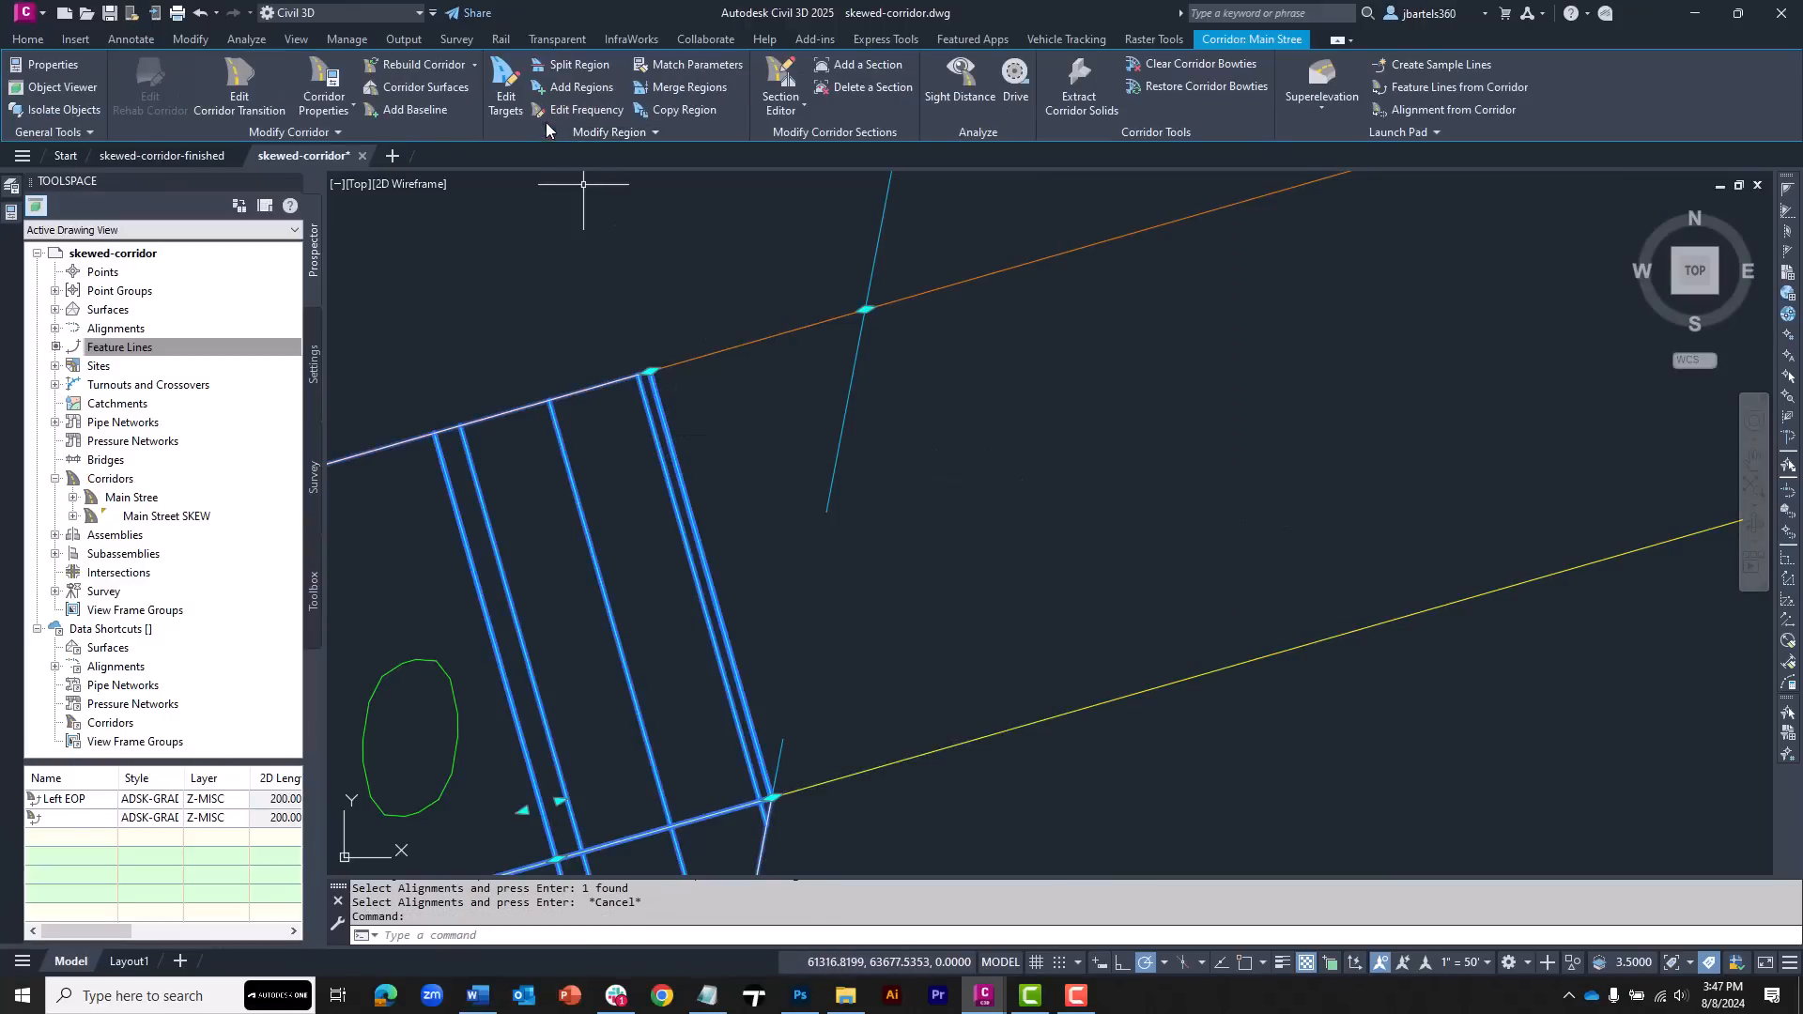
click(580, 109)
click(737, 419)
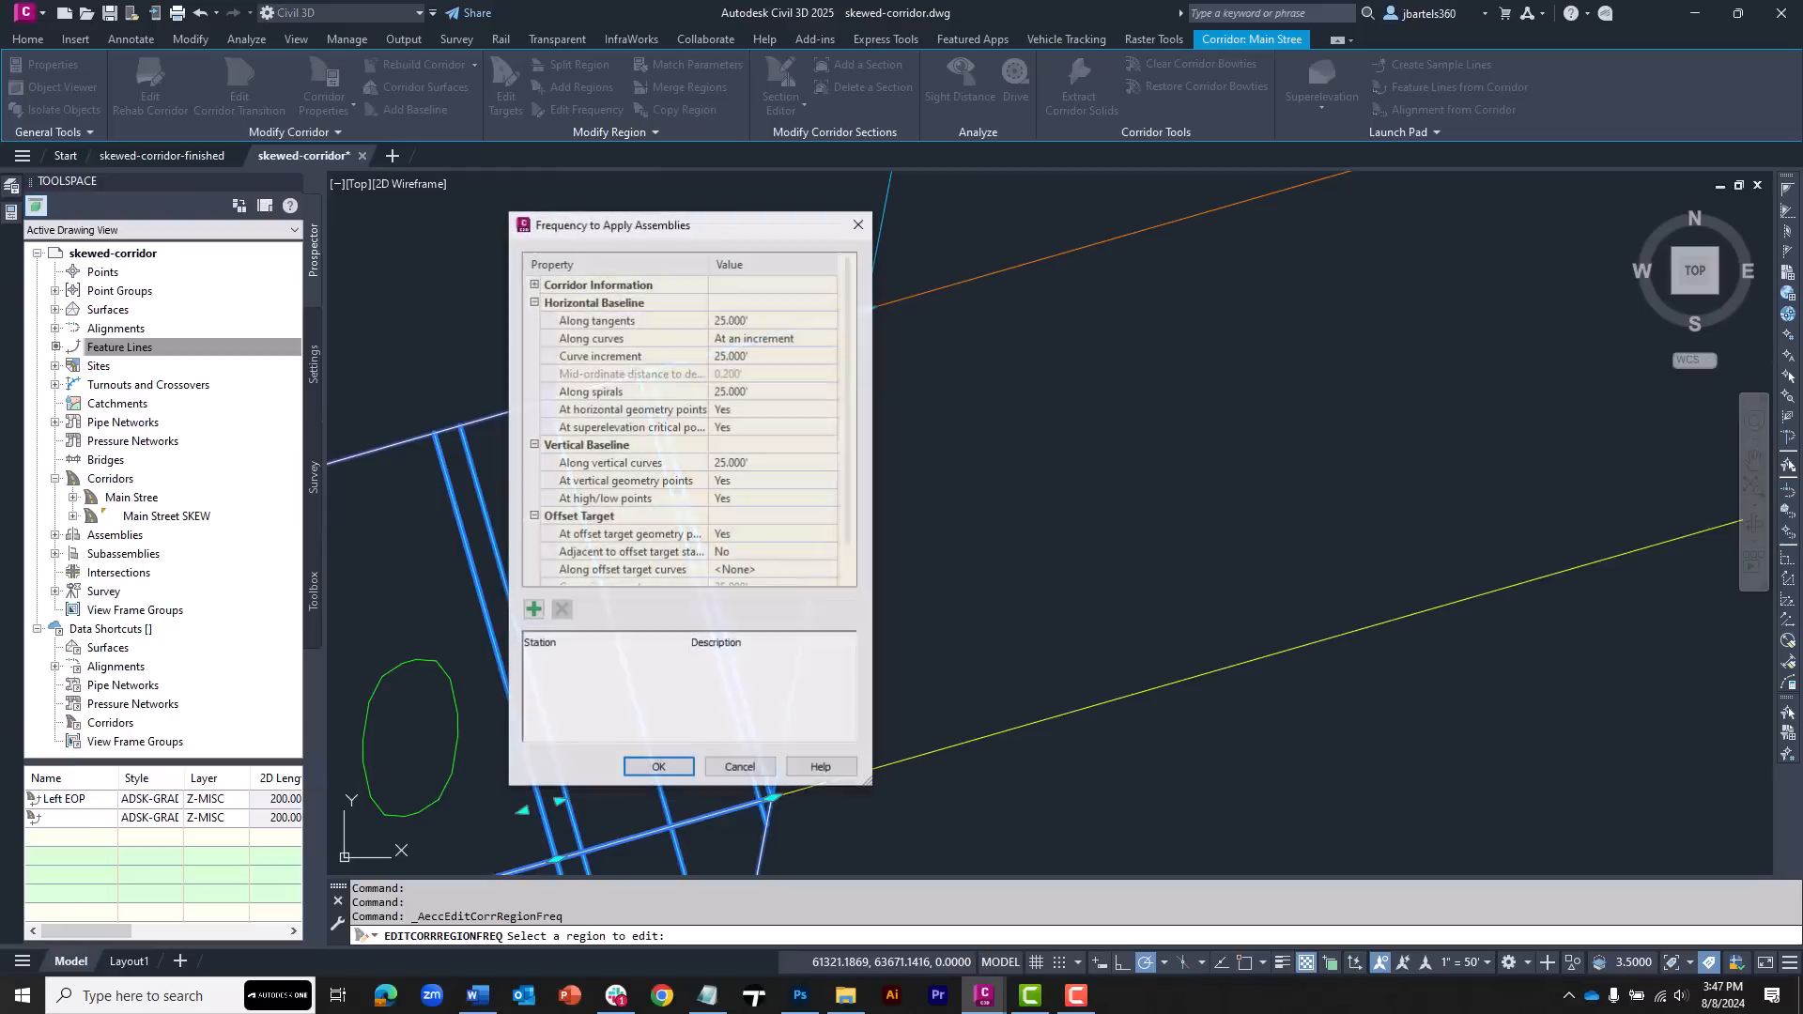
click(740, 321)
text(2.5)
click(728, 463)
text(2.5)
Add a frequency station at the region's end near 0+70.81, adjust its station value, and apply the frequency settings
click(568, 641)
click(532, 611)
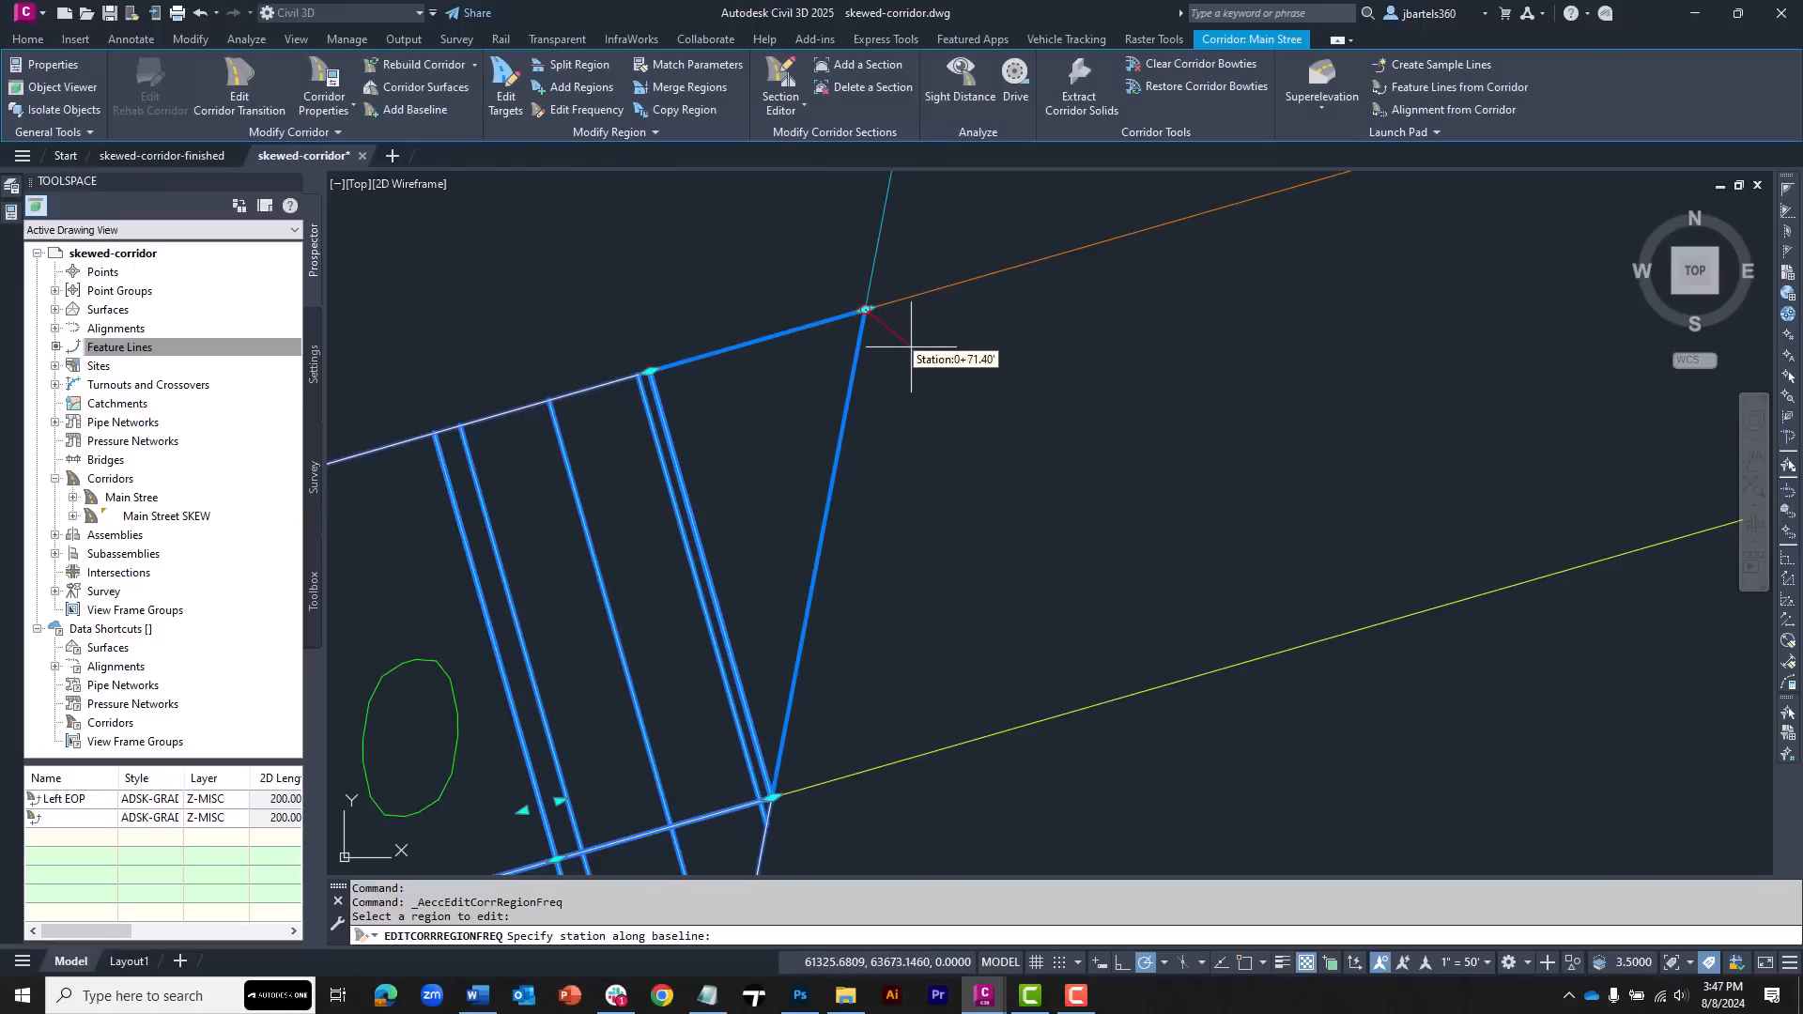
click(848, 329)
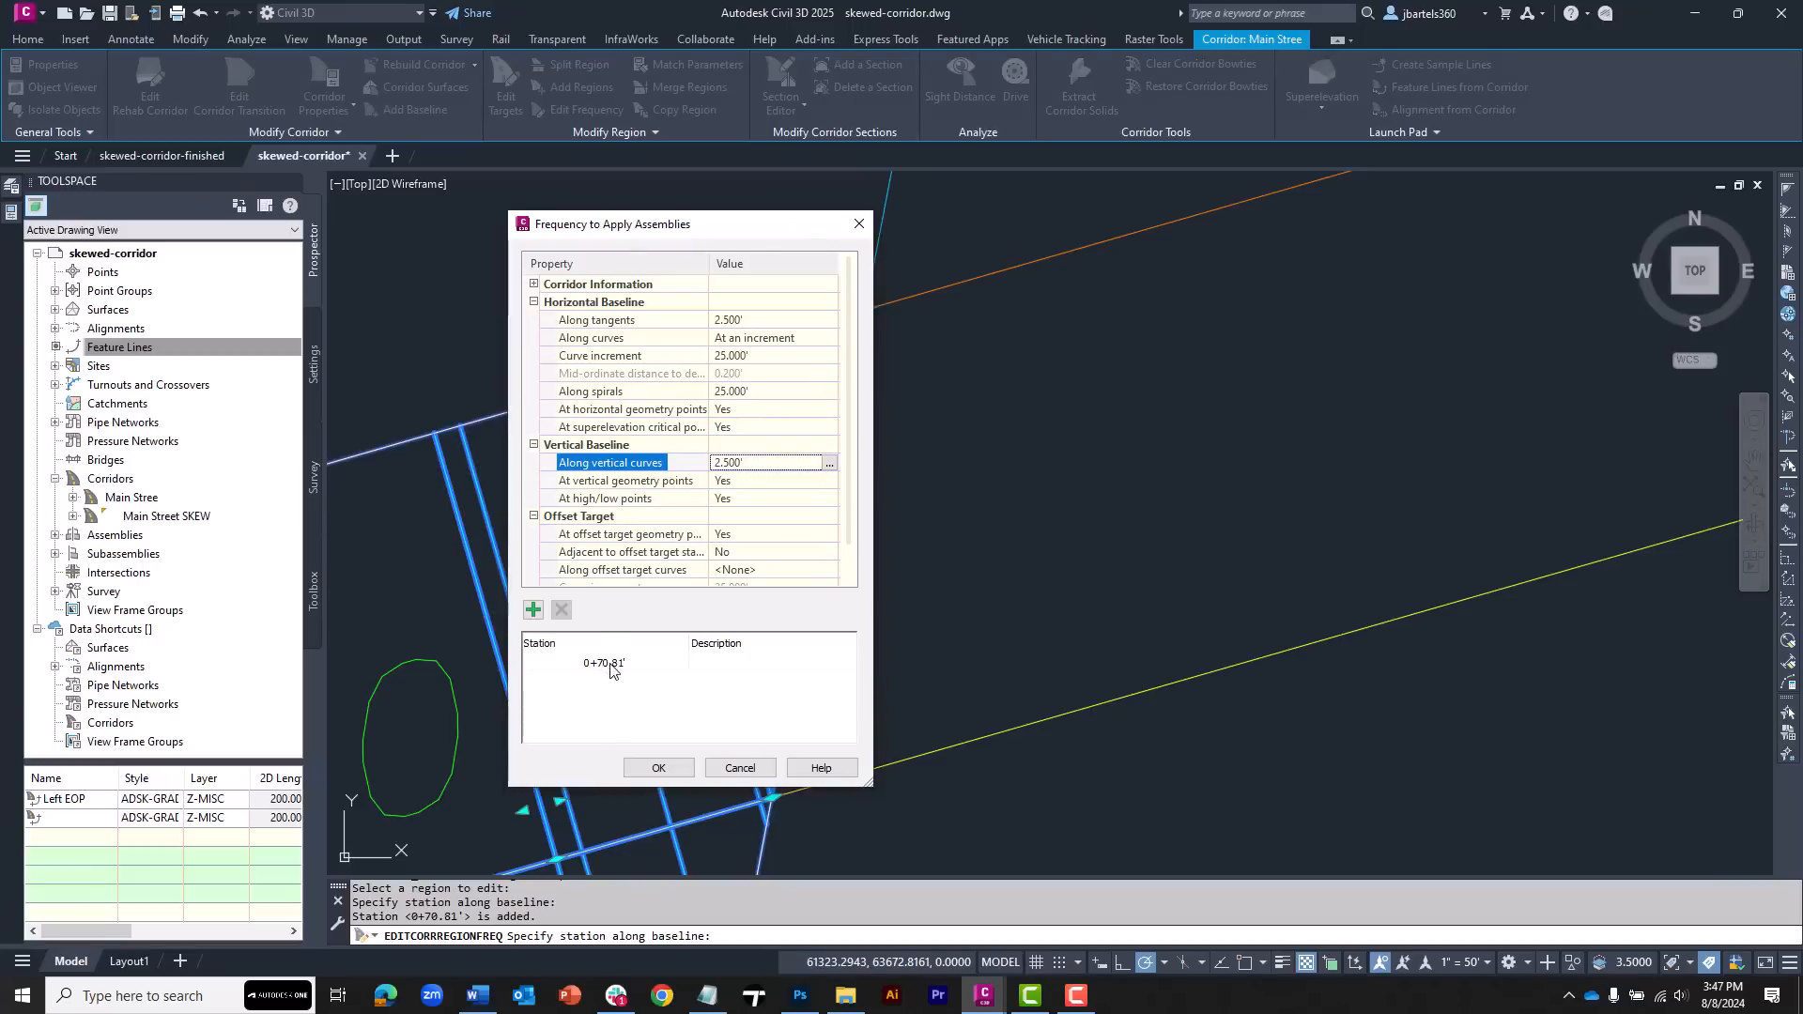
click(609, 665)
click(609, 665)
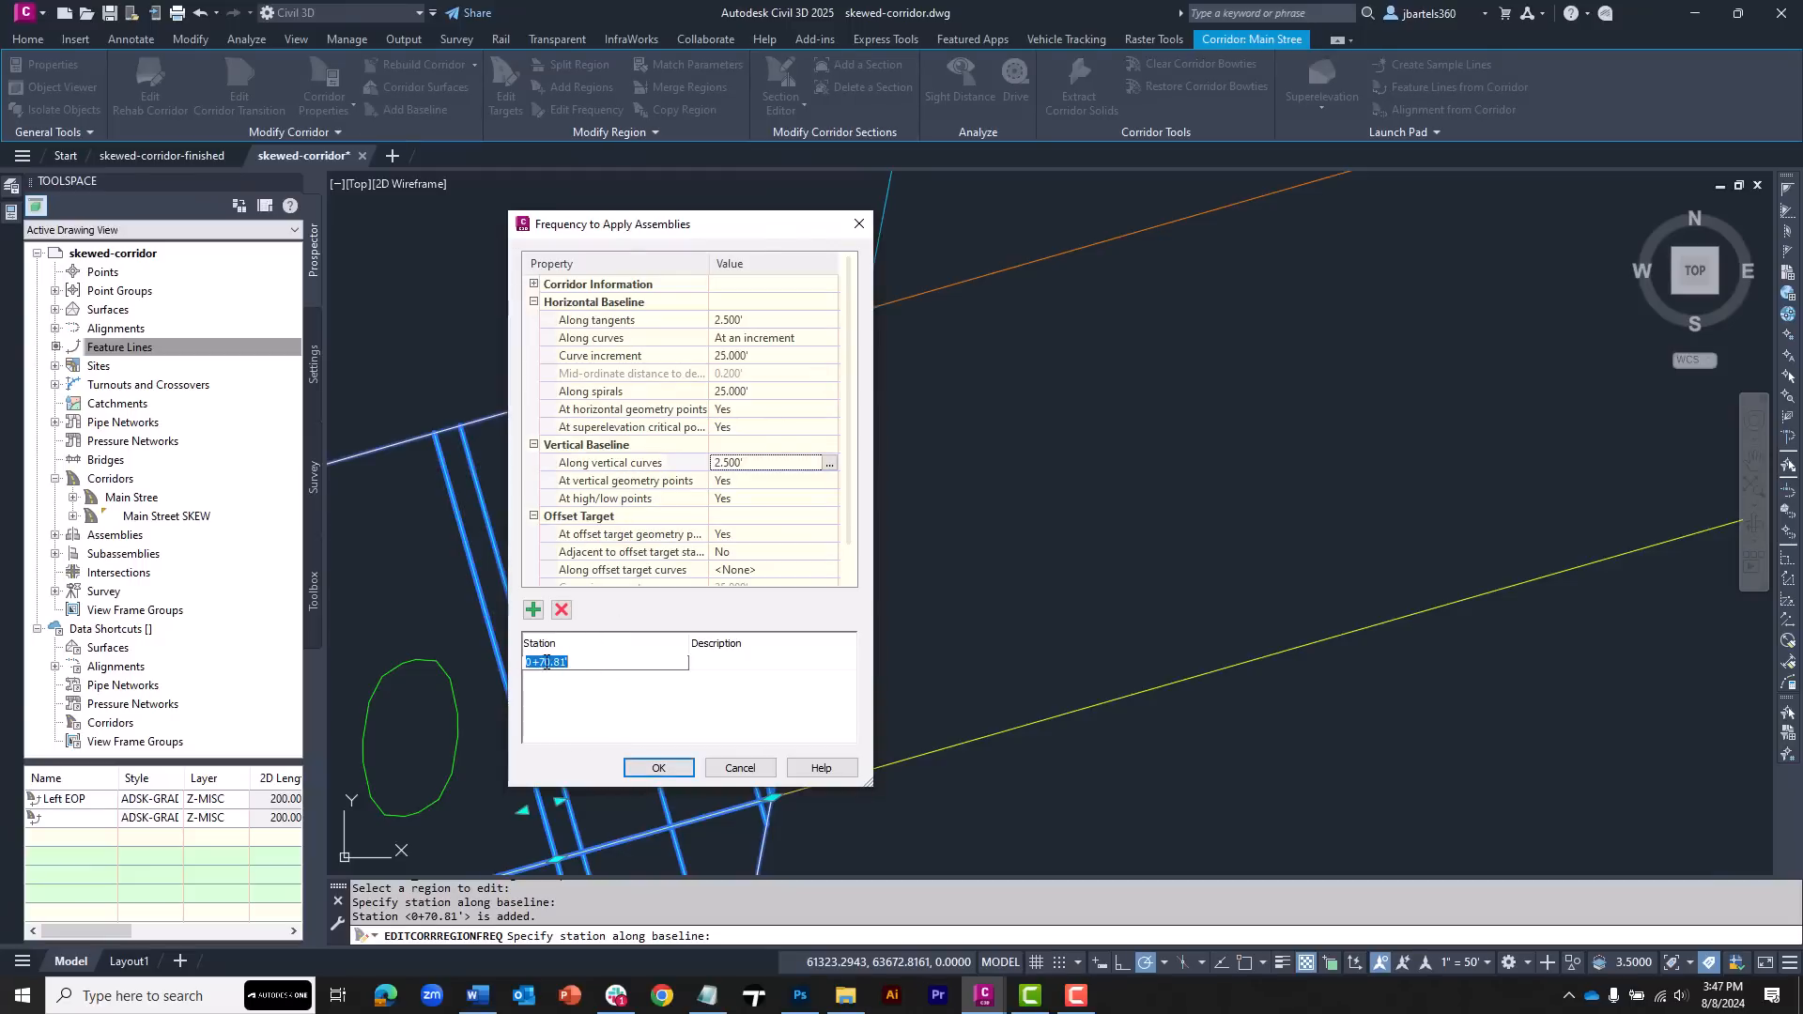
text(1.)
click(658, 767)
key(Escape)
key(Escape)
Examine the rebuilt corridor around the skew and the roadway and skew lane assemblies
scroll(901, 470, down, 3)
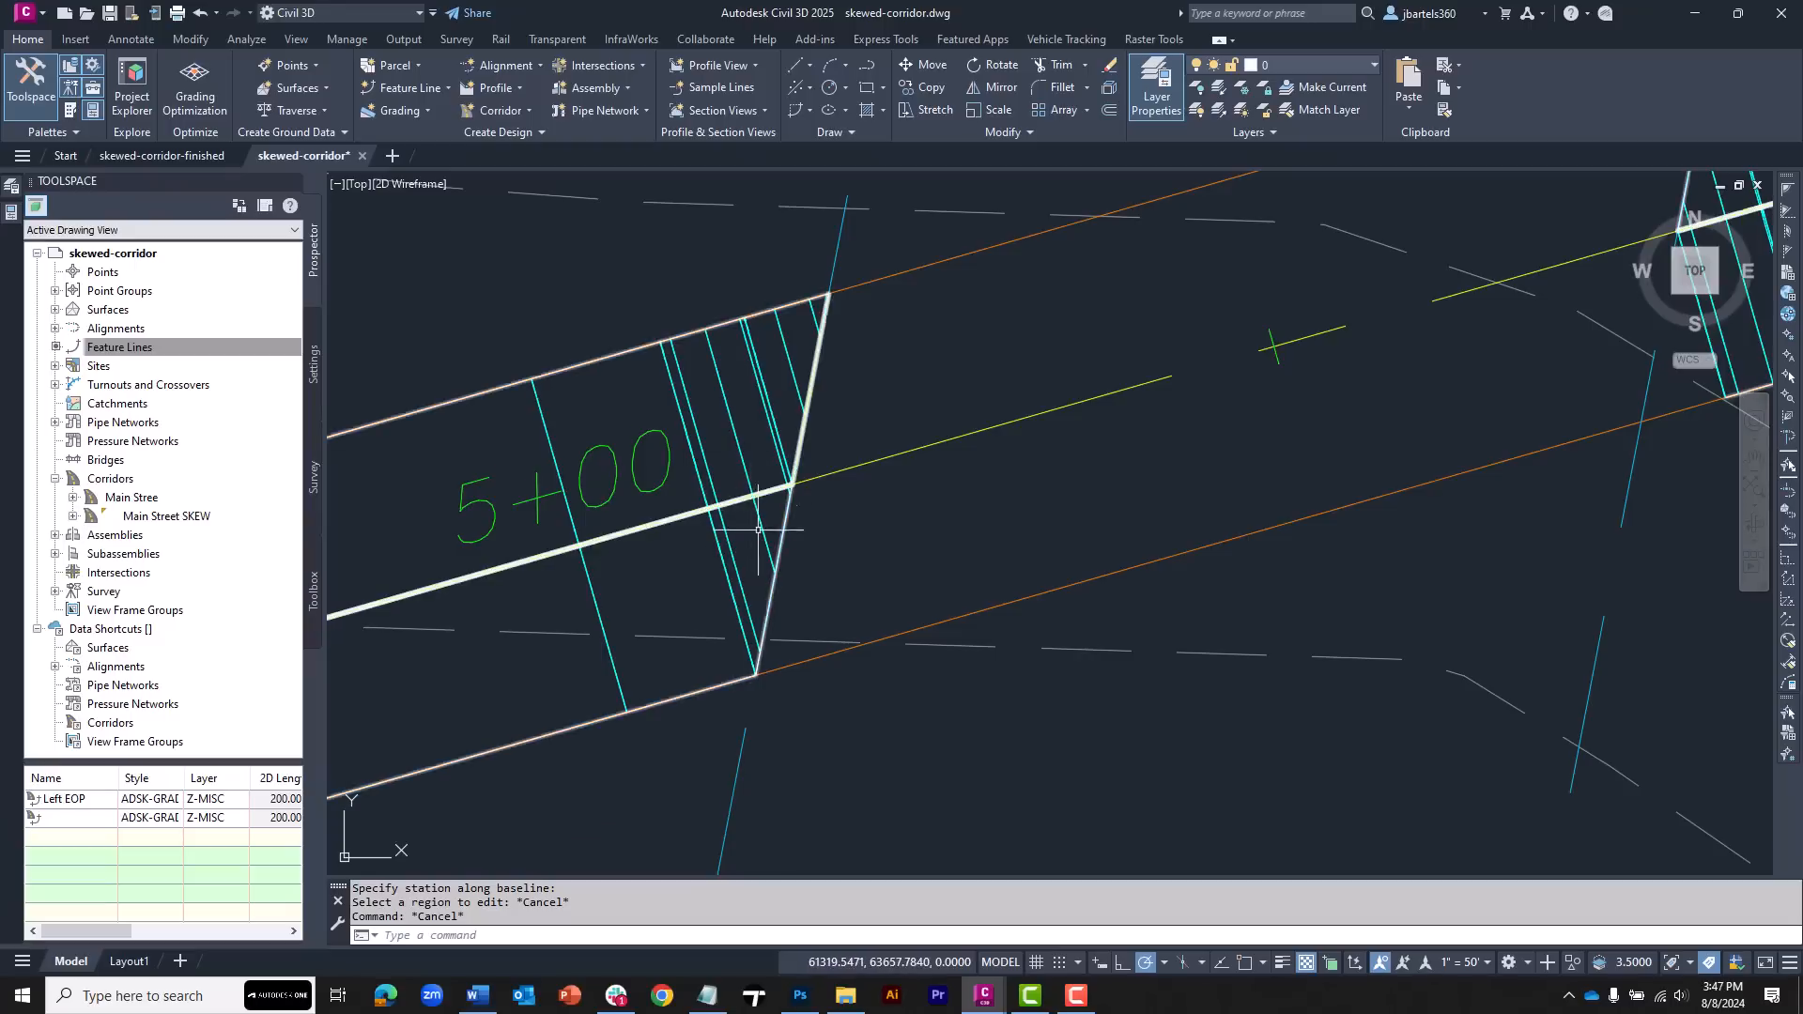
scroll(742, 488, down, 2)
middle_drag(1104, 362, 917, 792)
scroll(847, 355, up, 5)
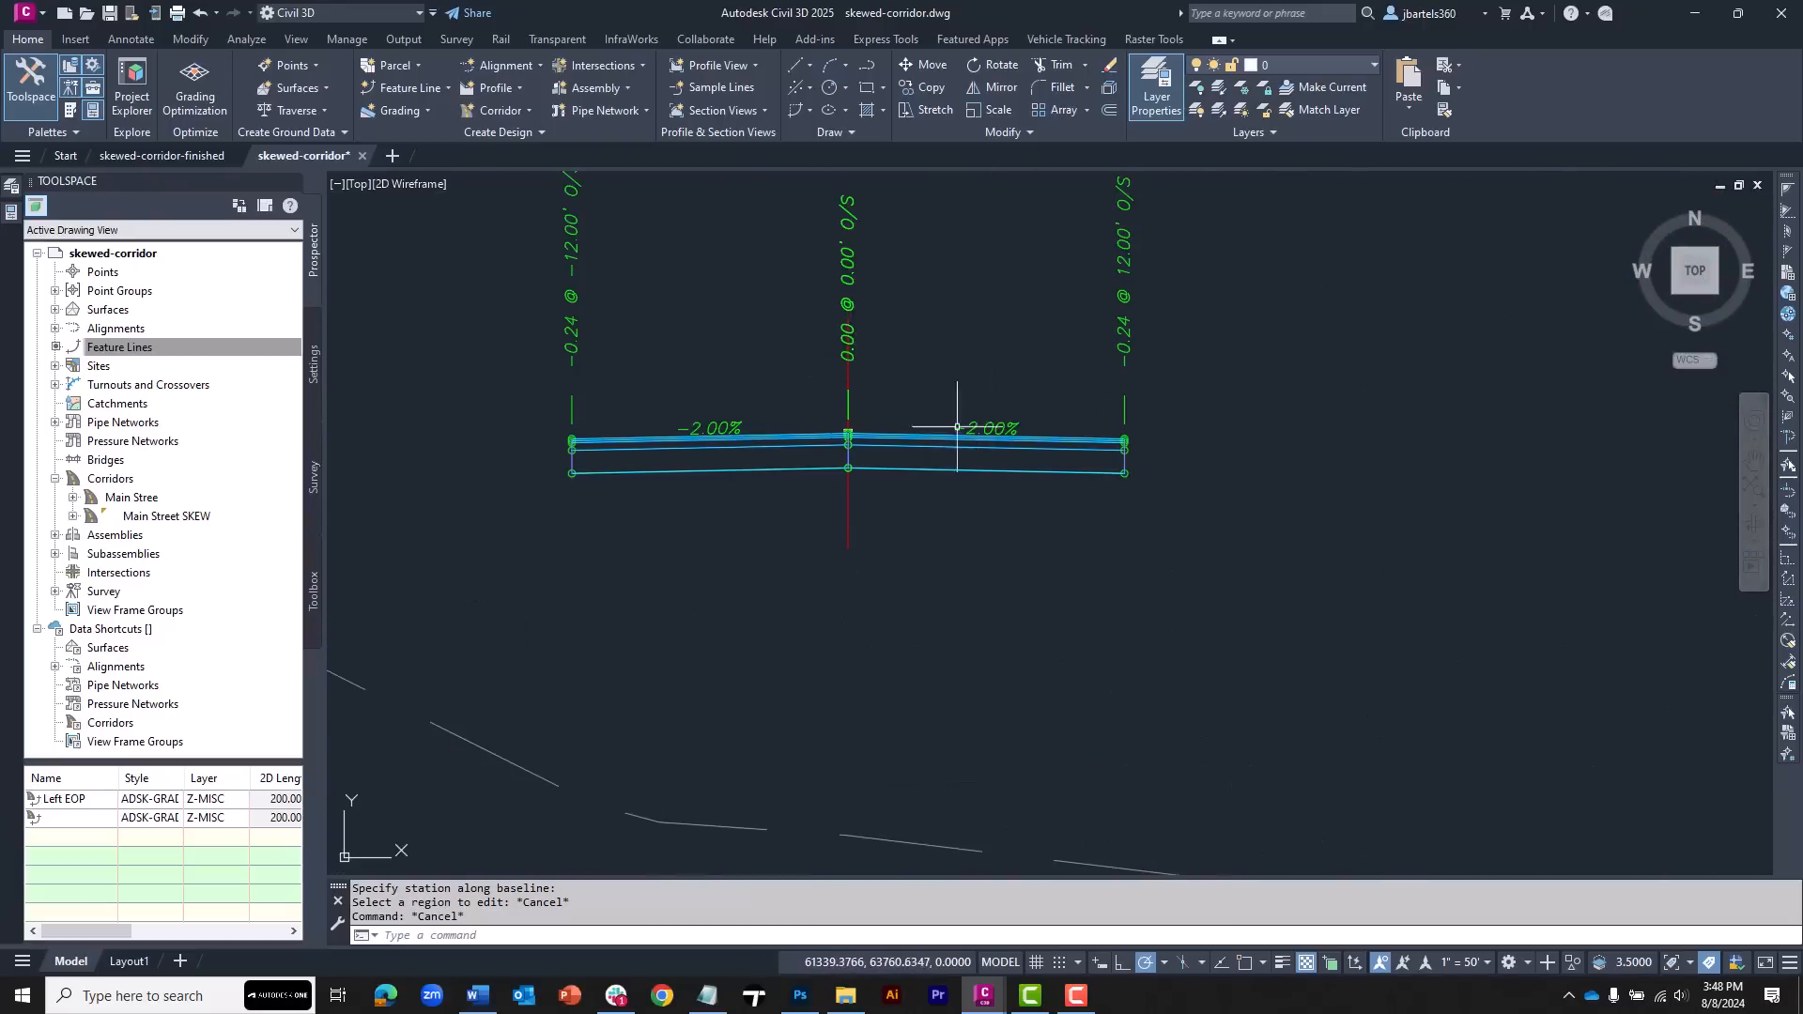
click(709, 438)
scroll(982, 507, down, 5)
middle_drag(995, 565, 1014, 187)
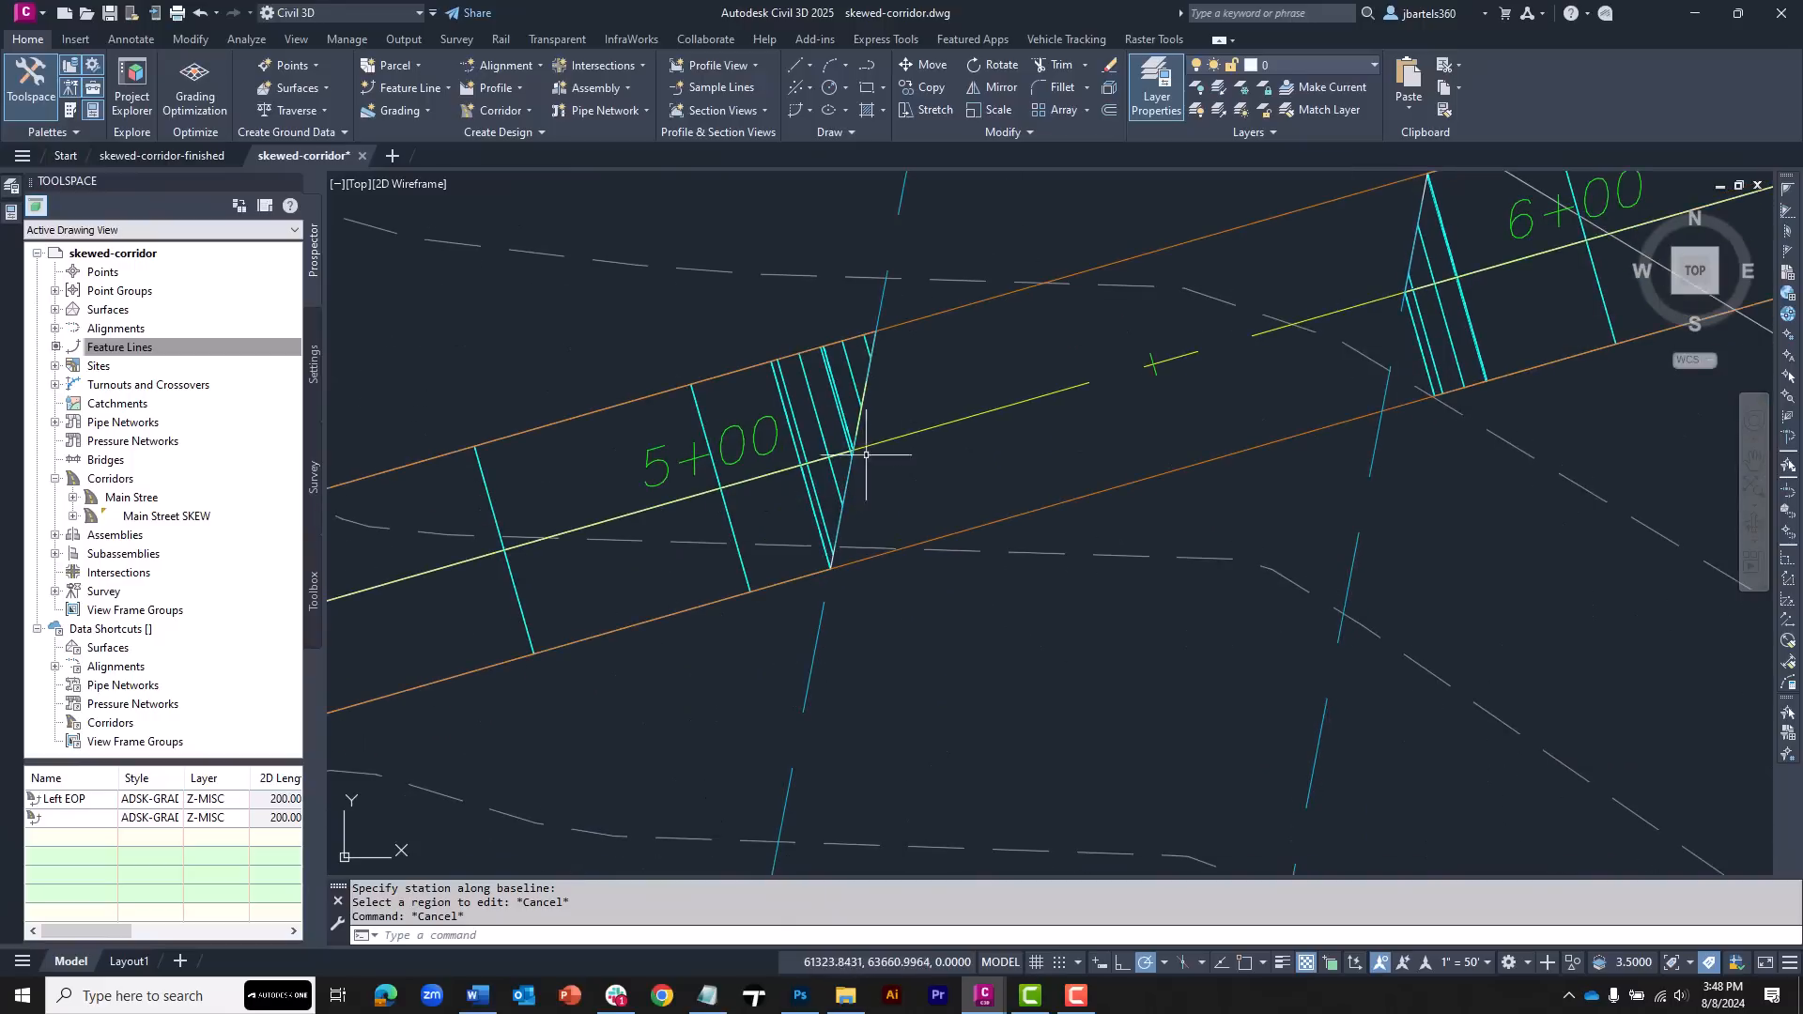
scroll(889, 428, up, 3)
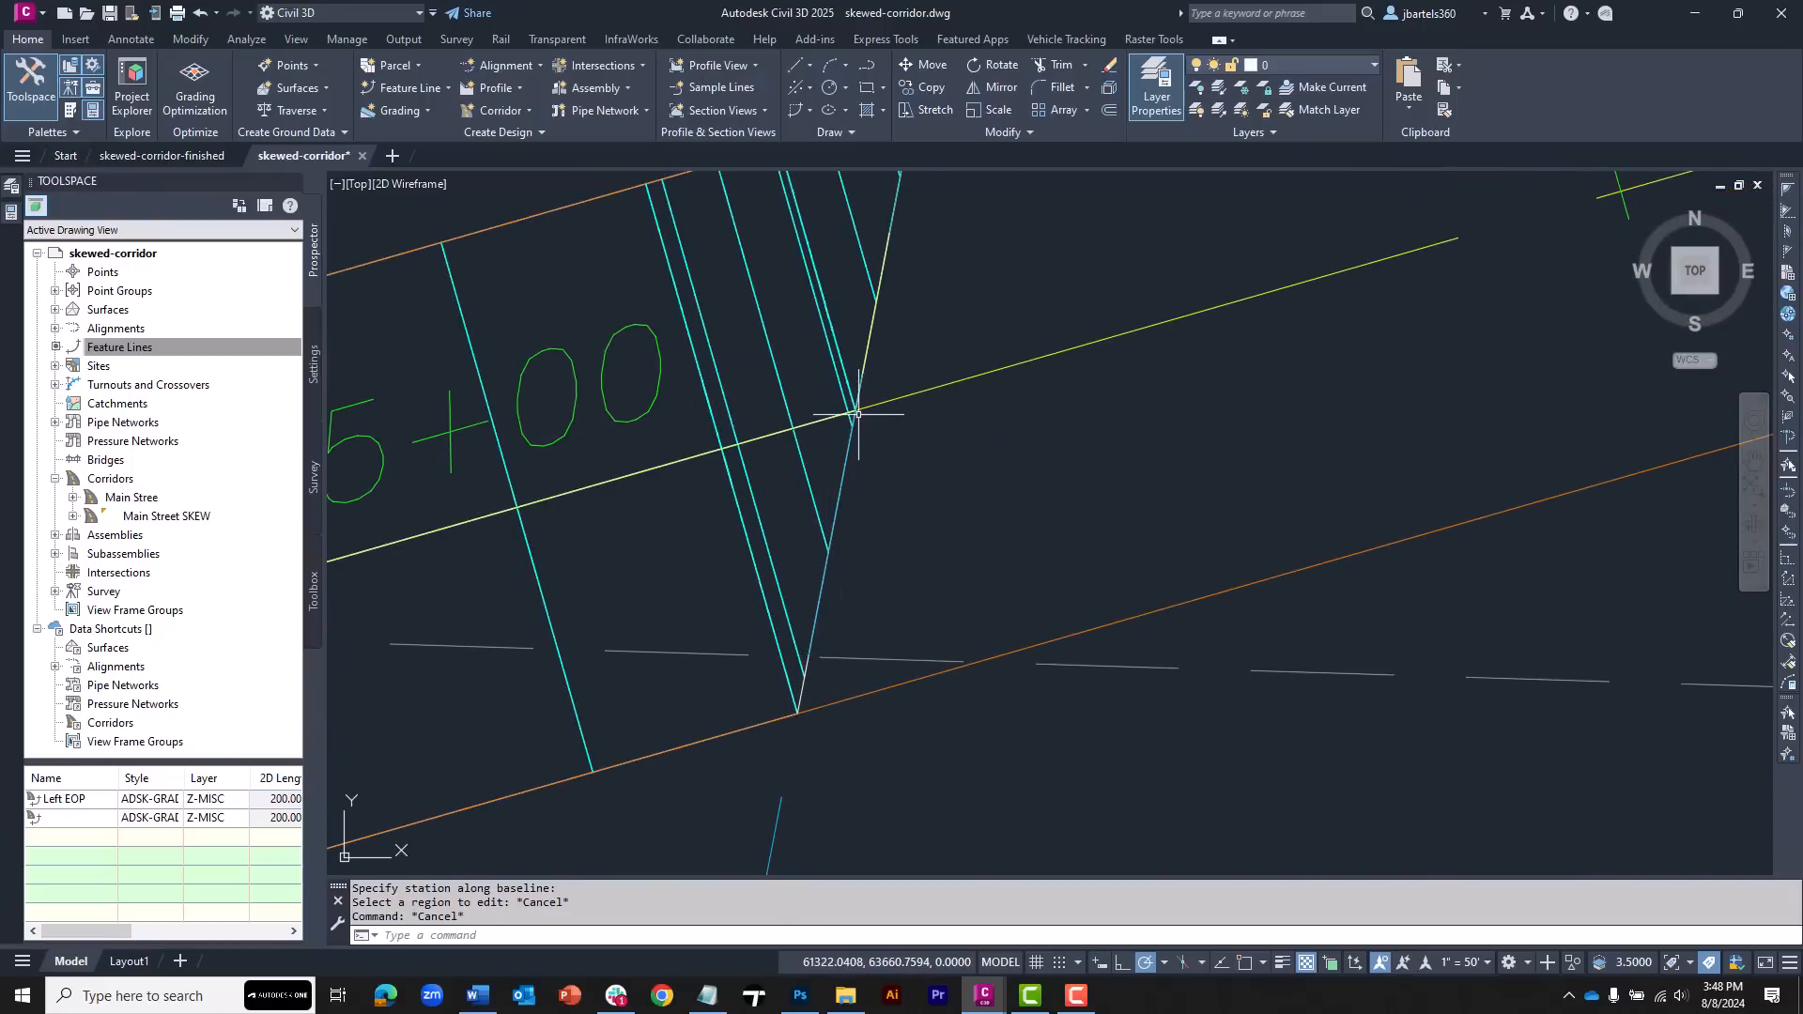
middle_drag(832, 431, 827, 628)
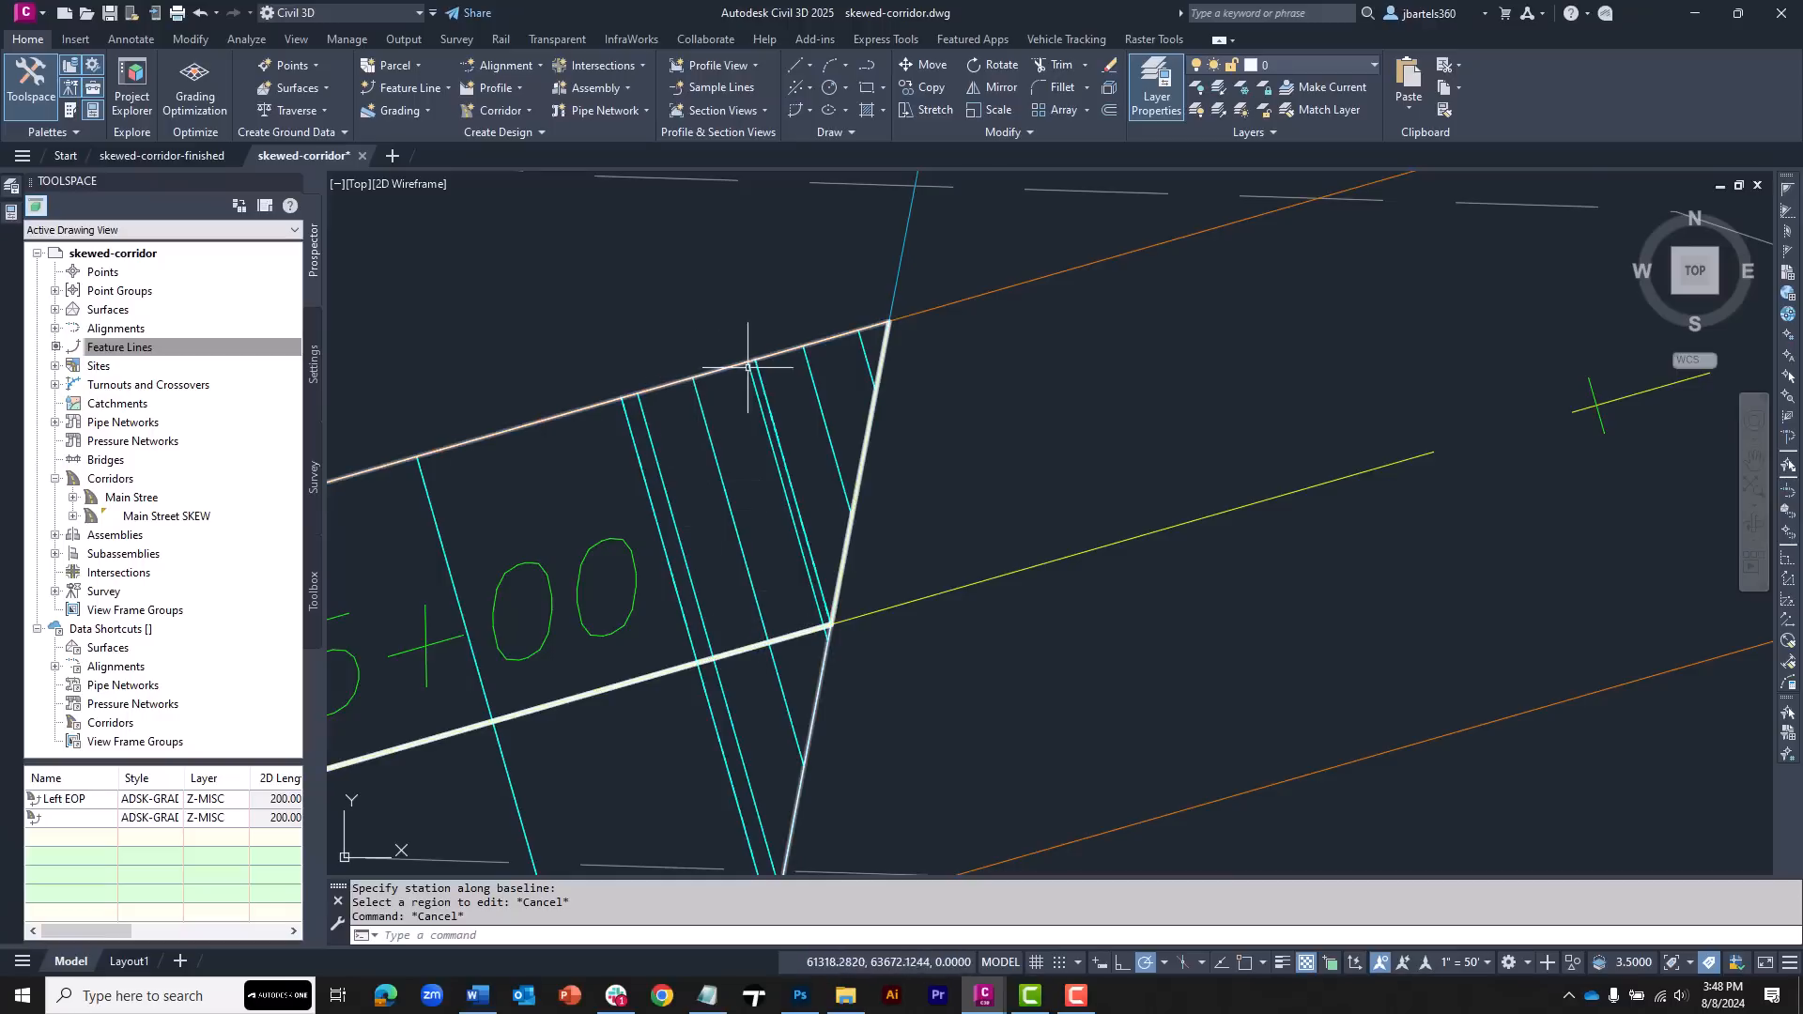
middle_drag(969, 349, 962, 371)
scroll(925, 582, down, 8)
scroll(884, 464, up, 5)
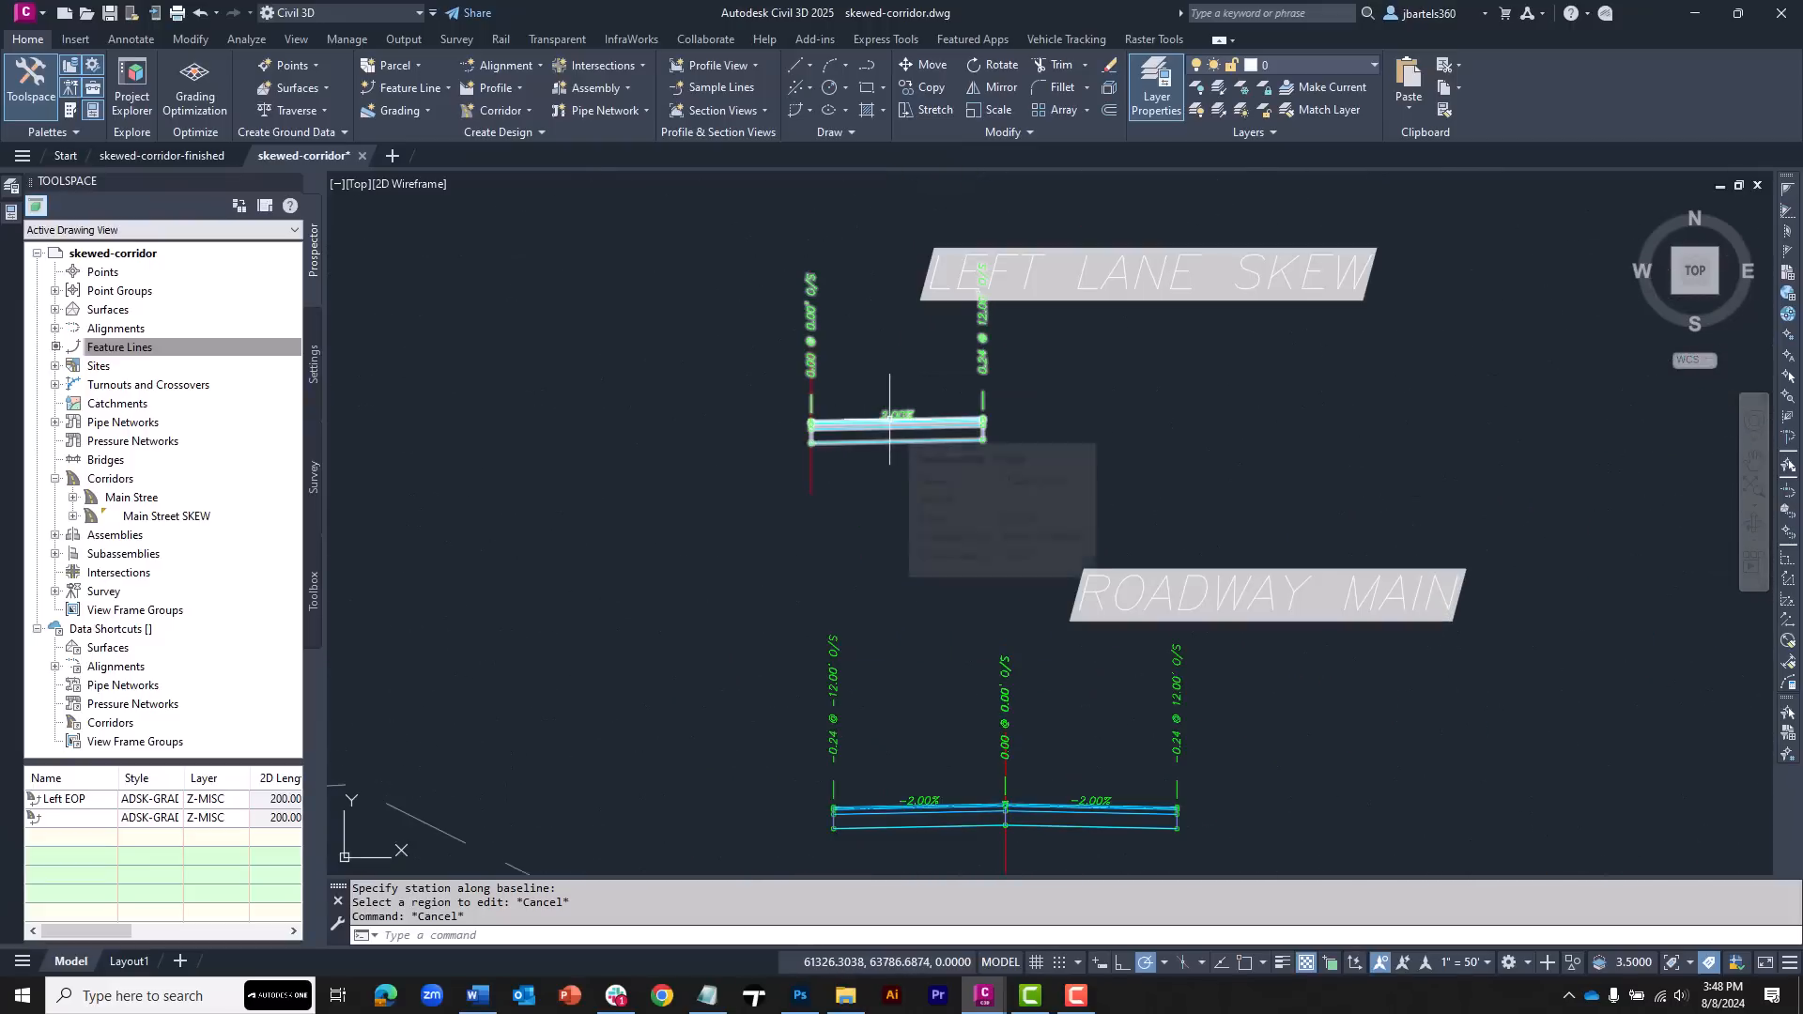
scroll(893, 457, down, 5)
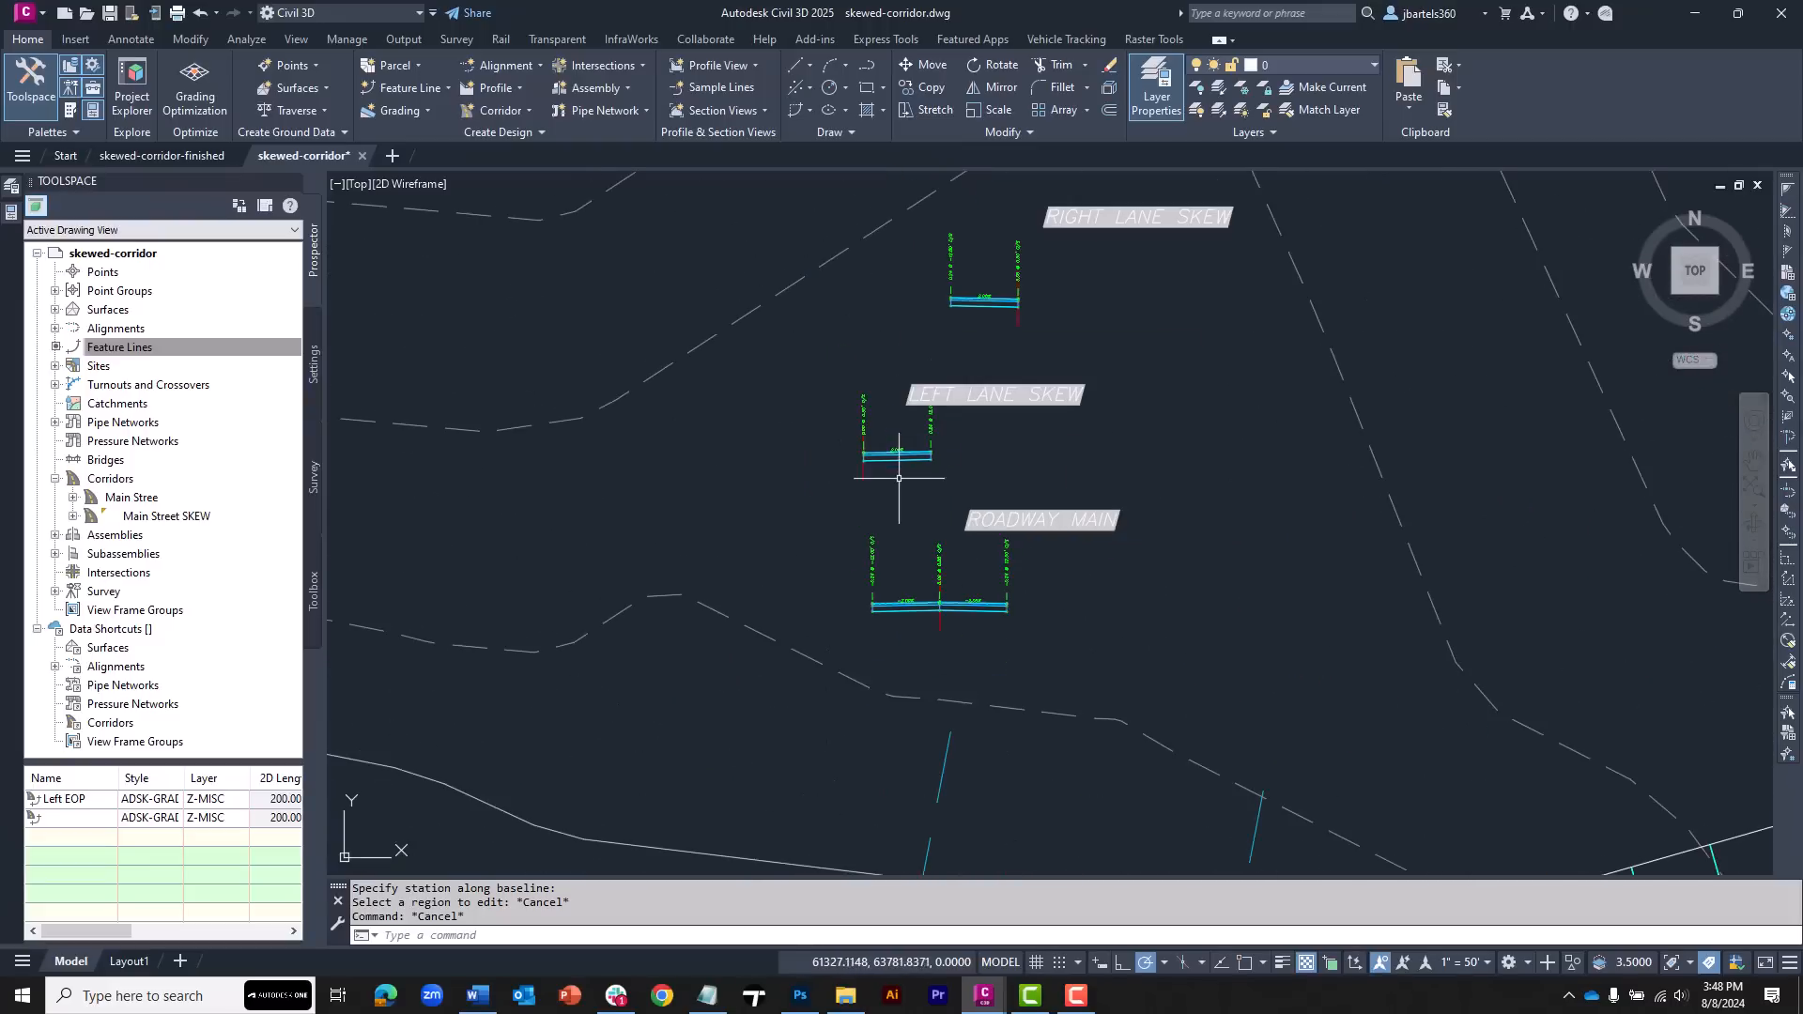
scroll(849, 635, up, 5)
middle_drag(864, 548, 850, 393)
scroll(926, 434, up, 3)
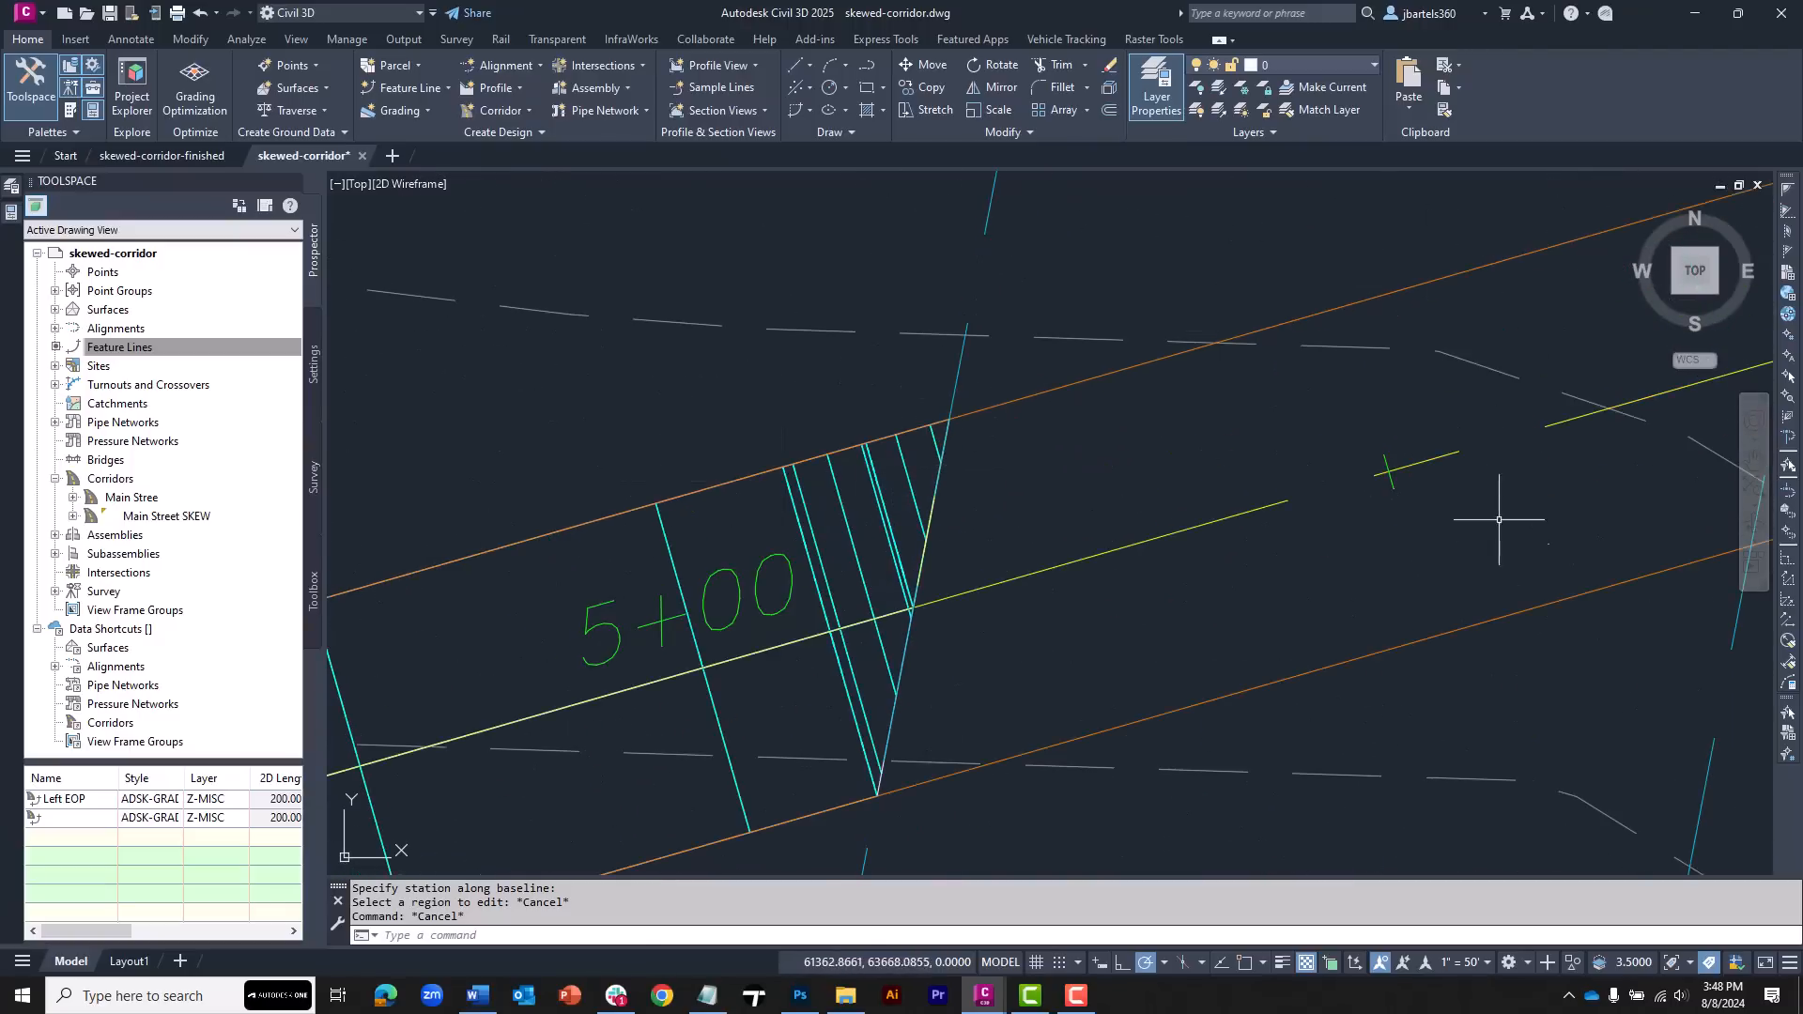
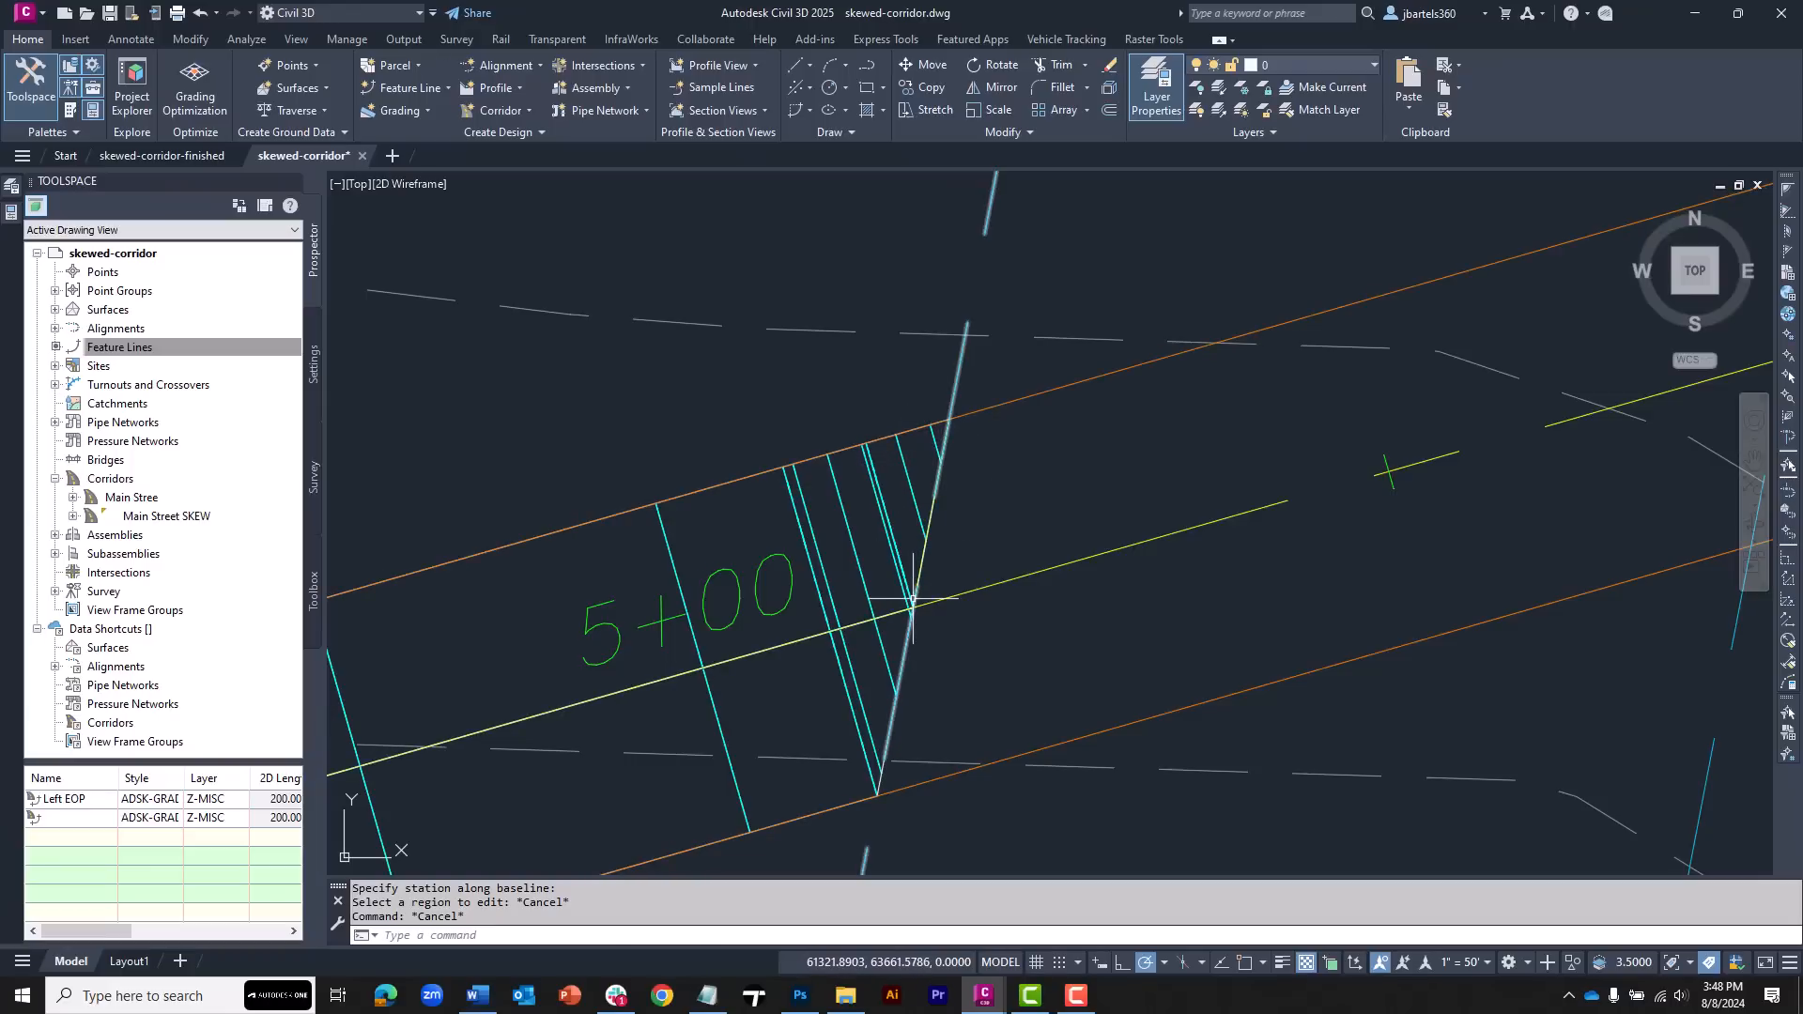
Add a corridor baseline from the right edge-of-pavement feature line, naming that feature line Right EOP
scroll(942, 526, down, 2)
middle_drag(1212, 414, 669, 462)
scroll(914, 505, up, 4)
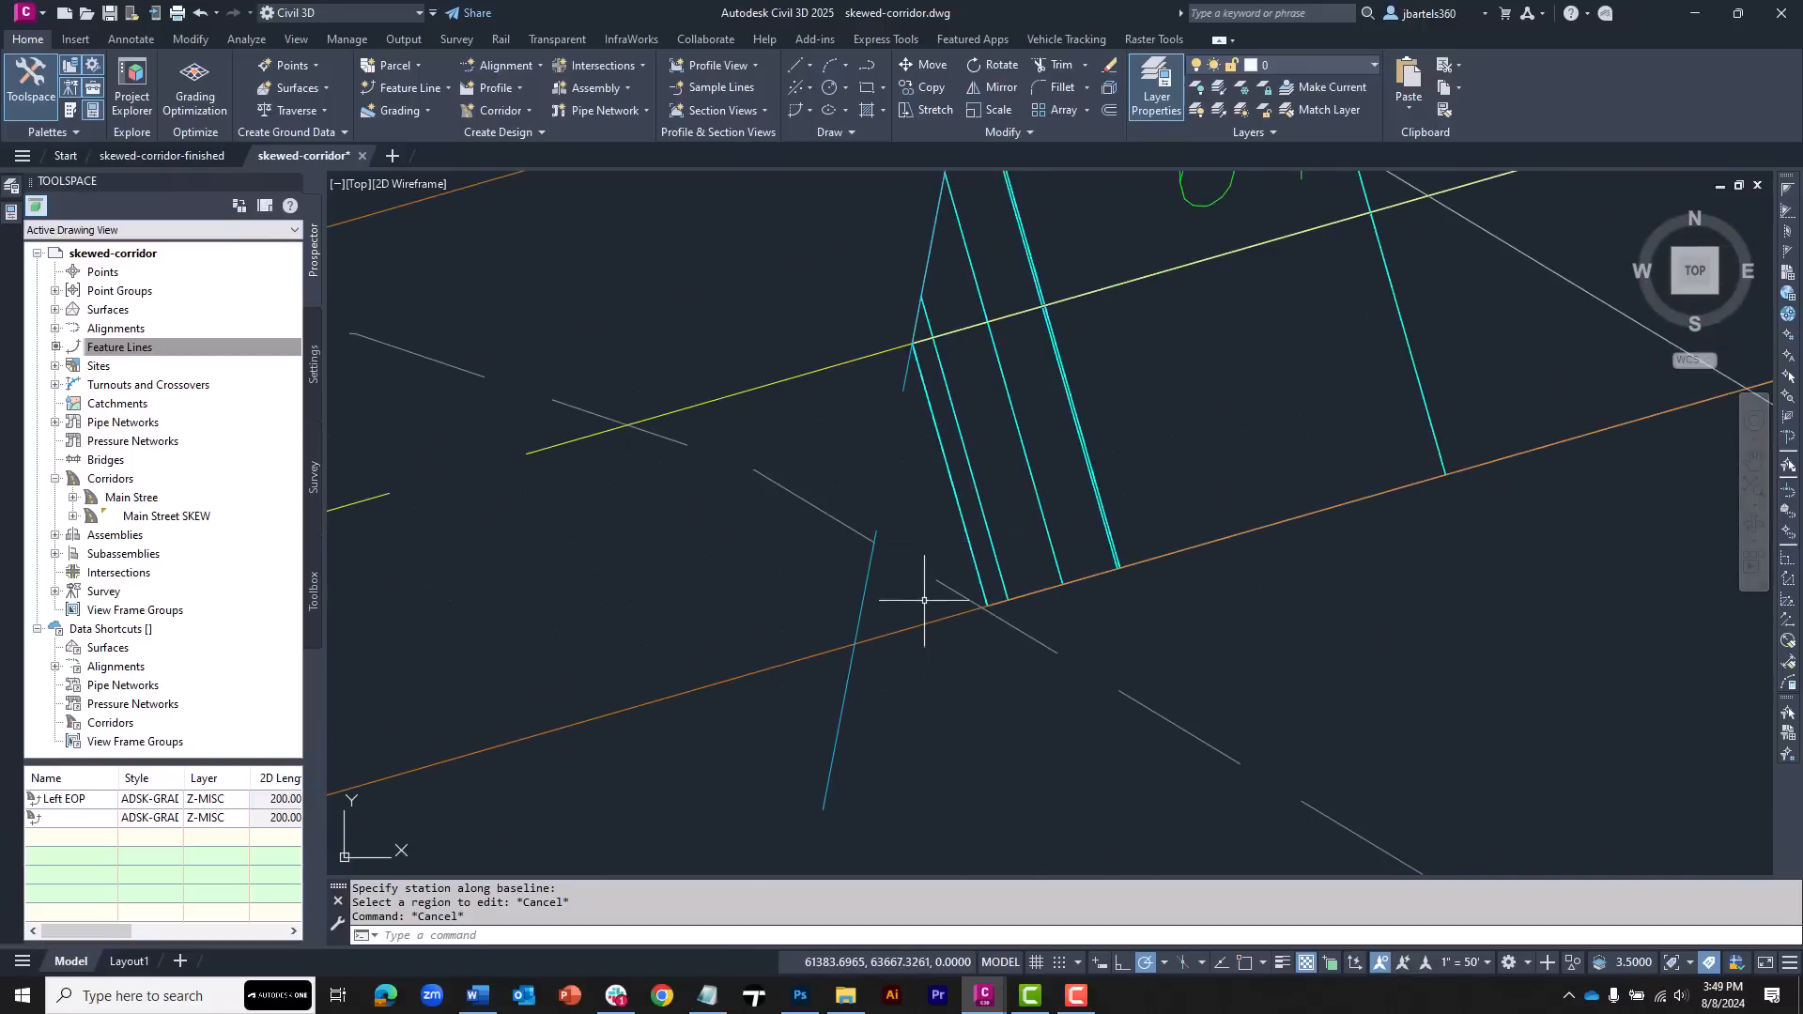
click(956, 504)
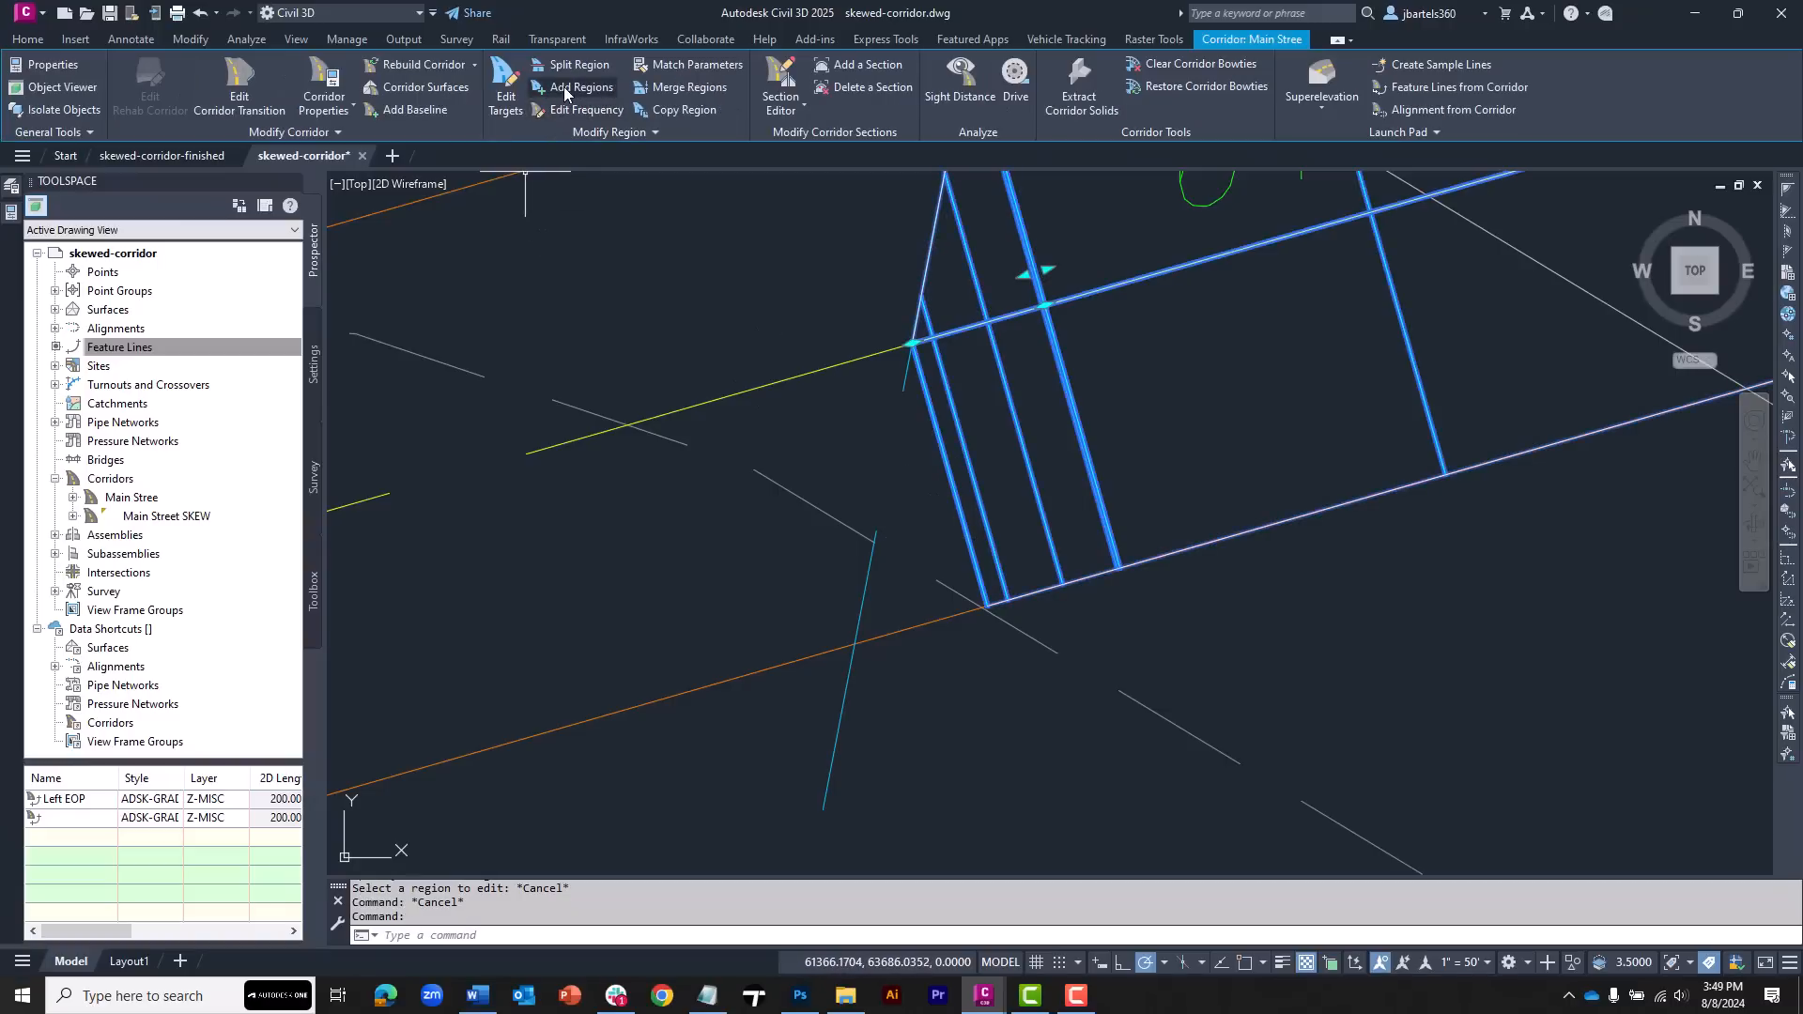
click(414, 109)
click(849, 471)
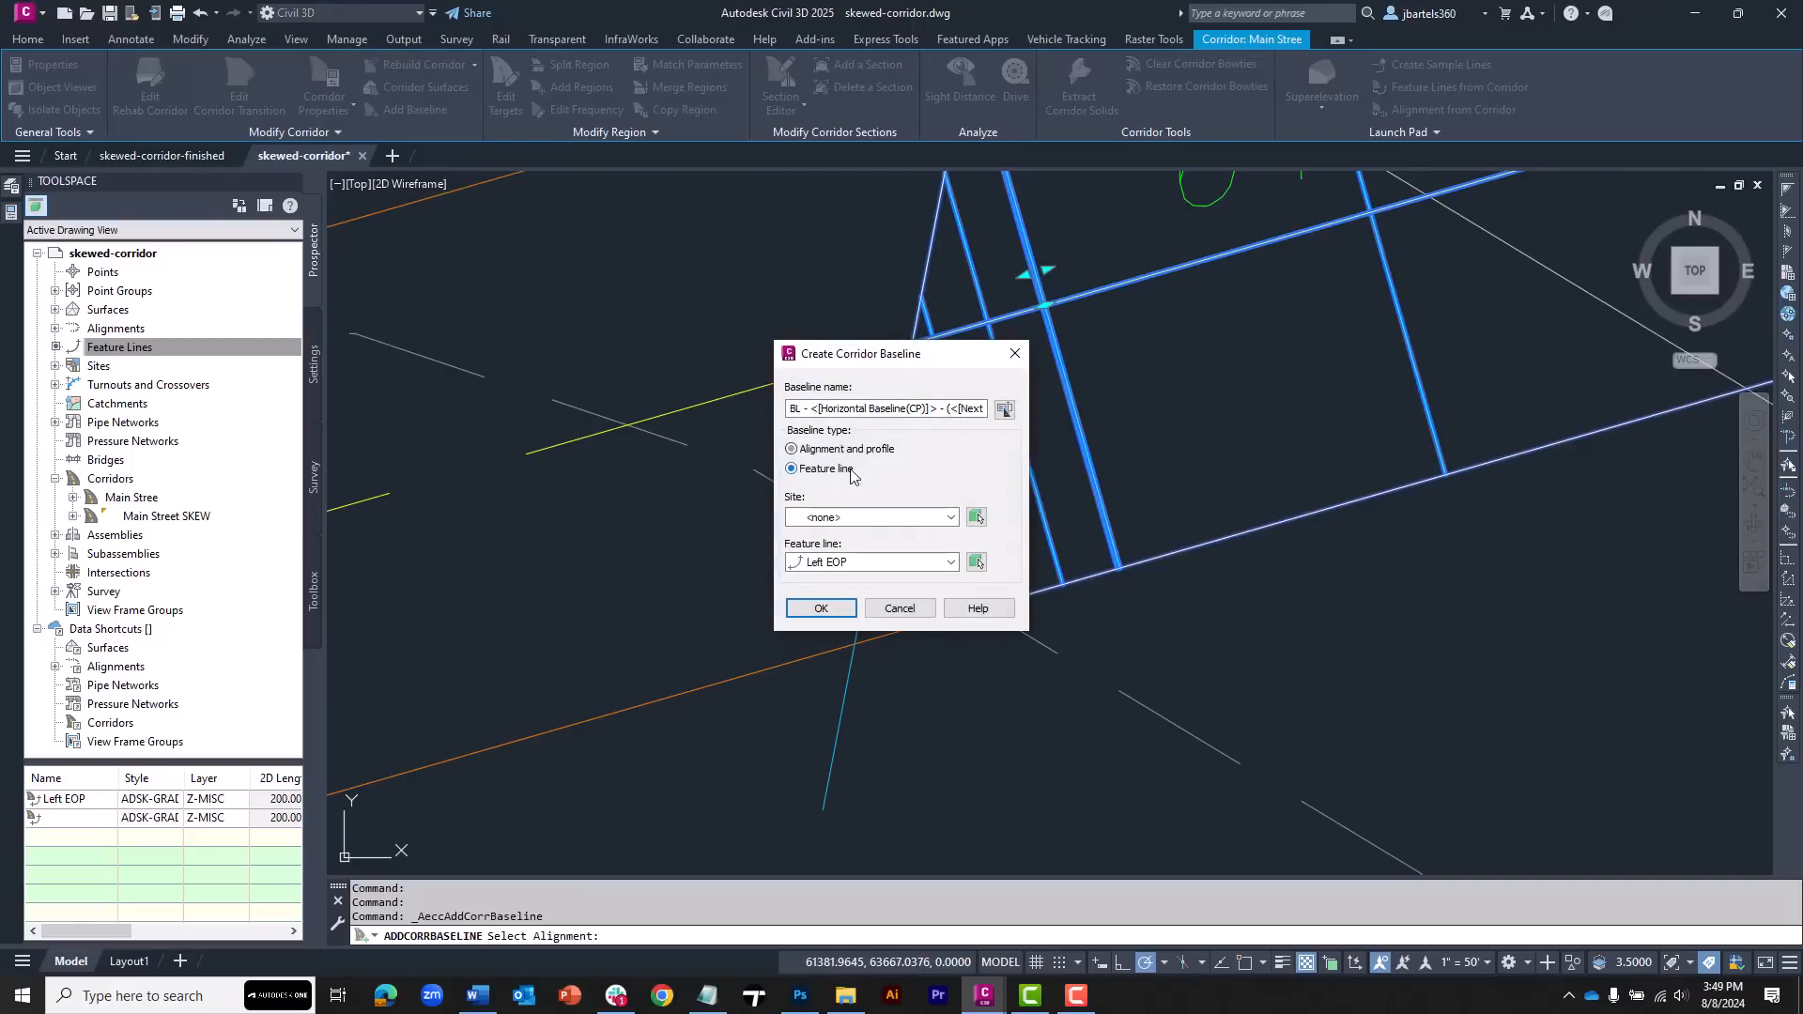
click(976, 562)
click(894, 630)
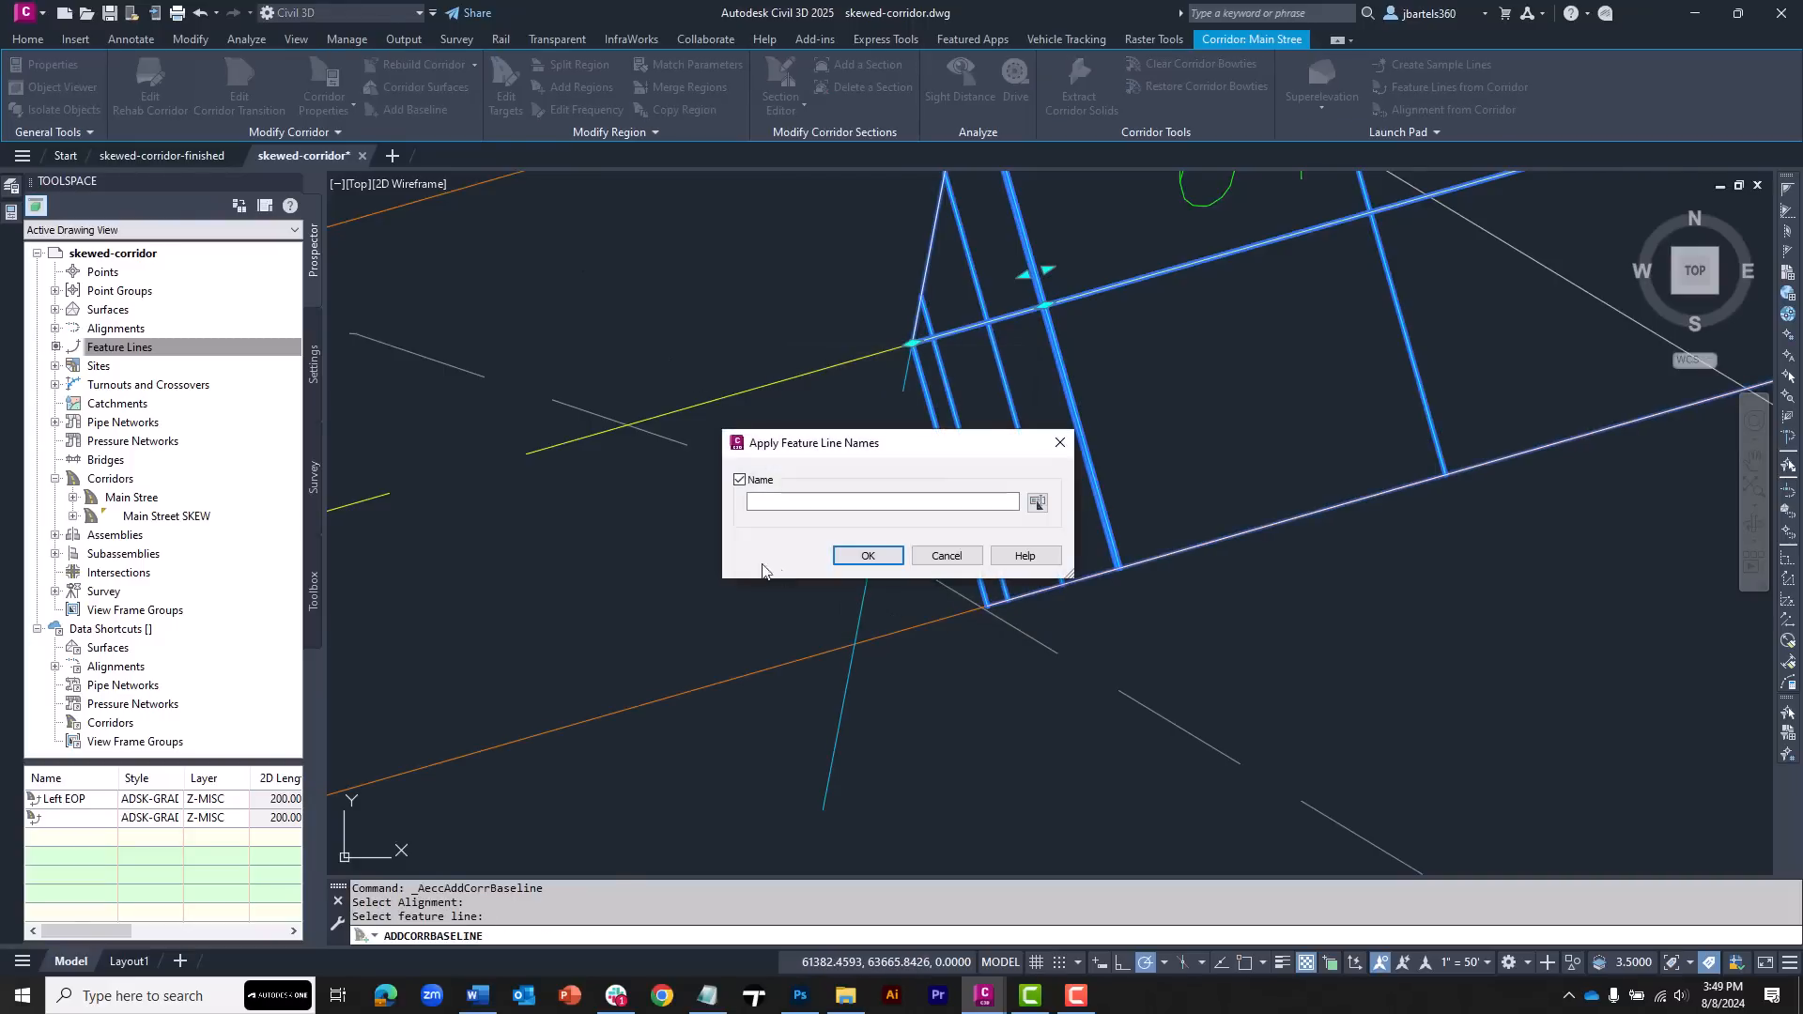
click(768, 503)
text(Right EOP)
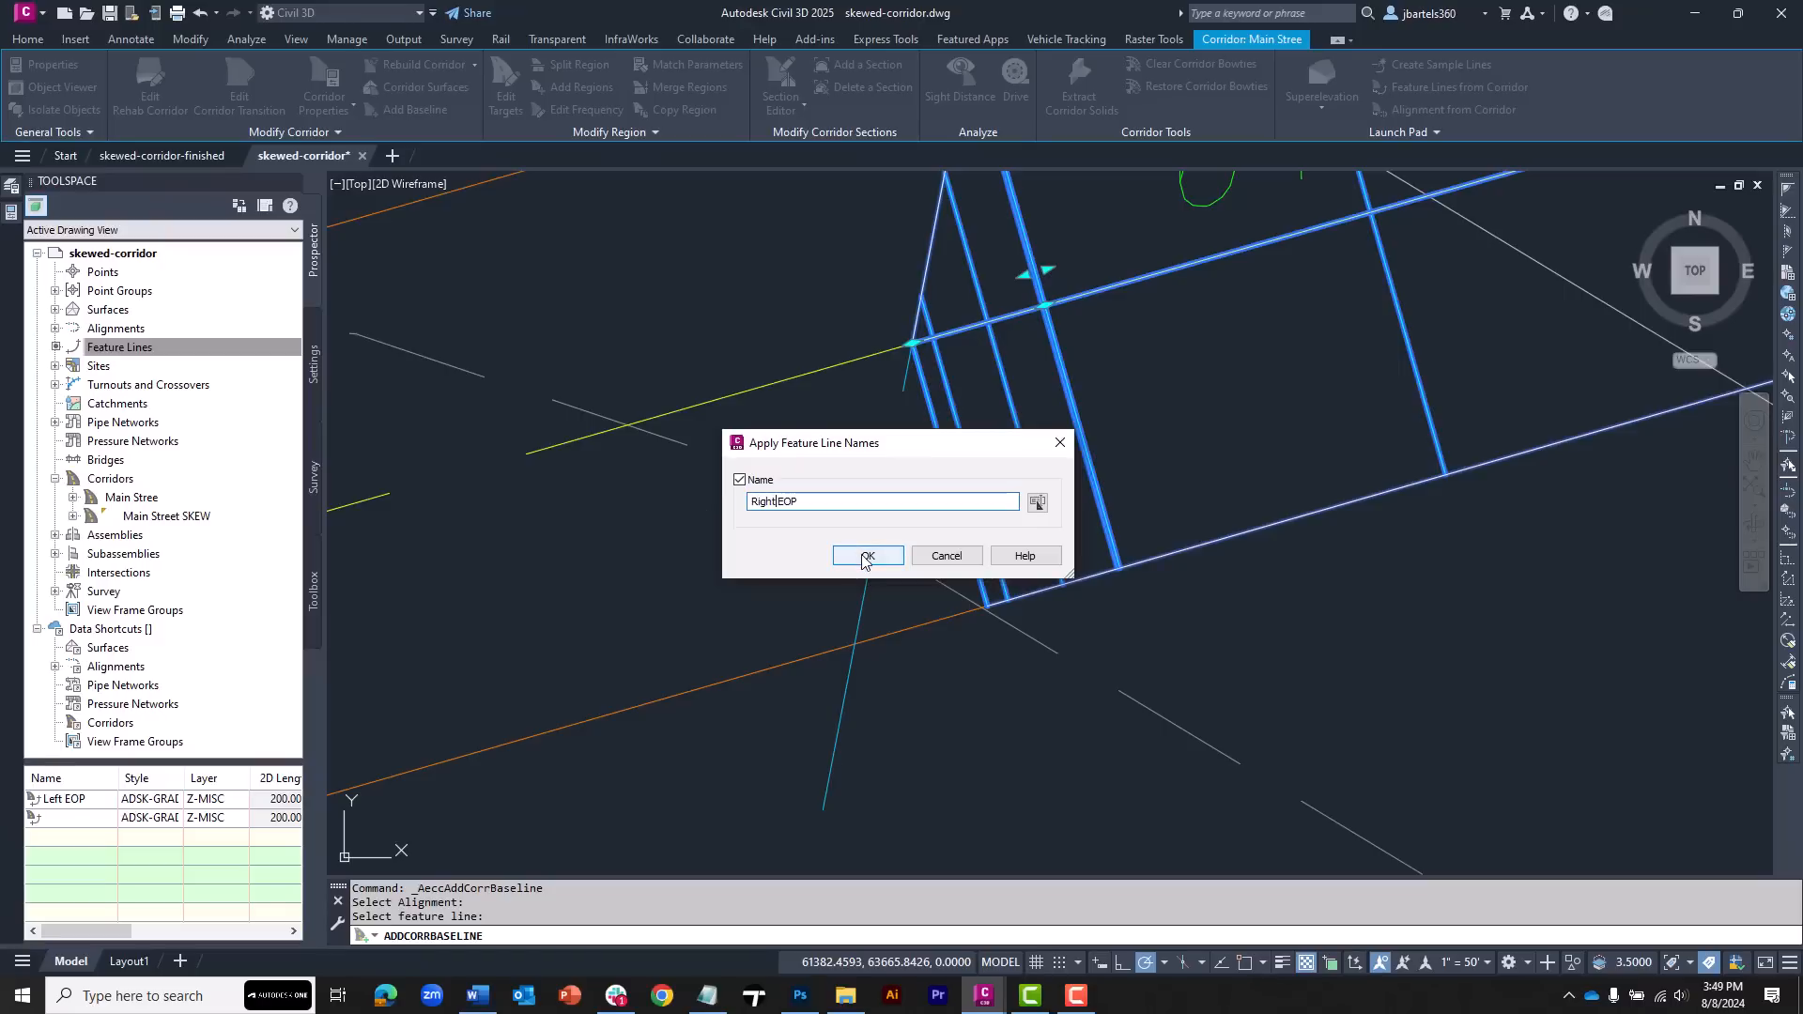
click(868, 555)
click(821, 609)
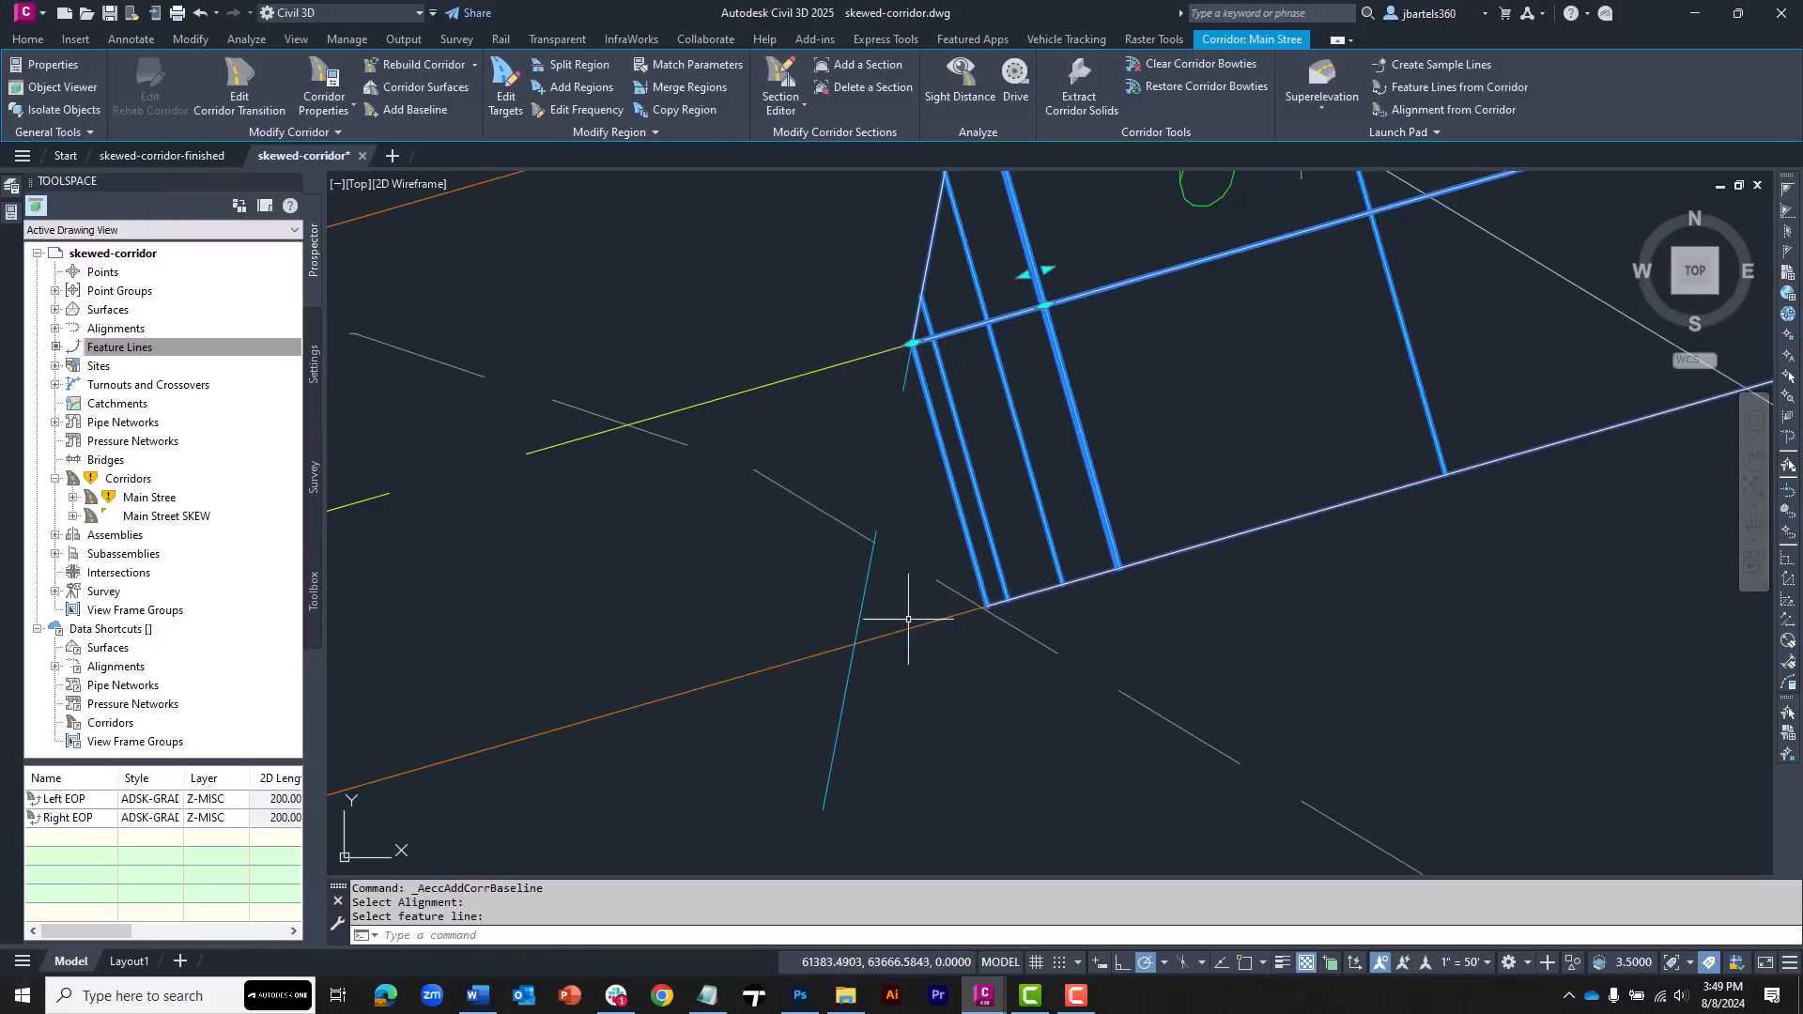
Add a region on the Right EOP baseline from the skew edge intersection near 1+22.99 to its endpoint near 1+29.05 using the Right Lane Skew assembly
click(569, 87)
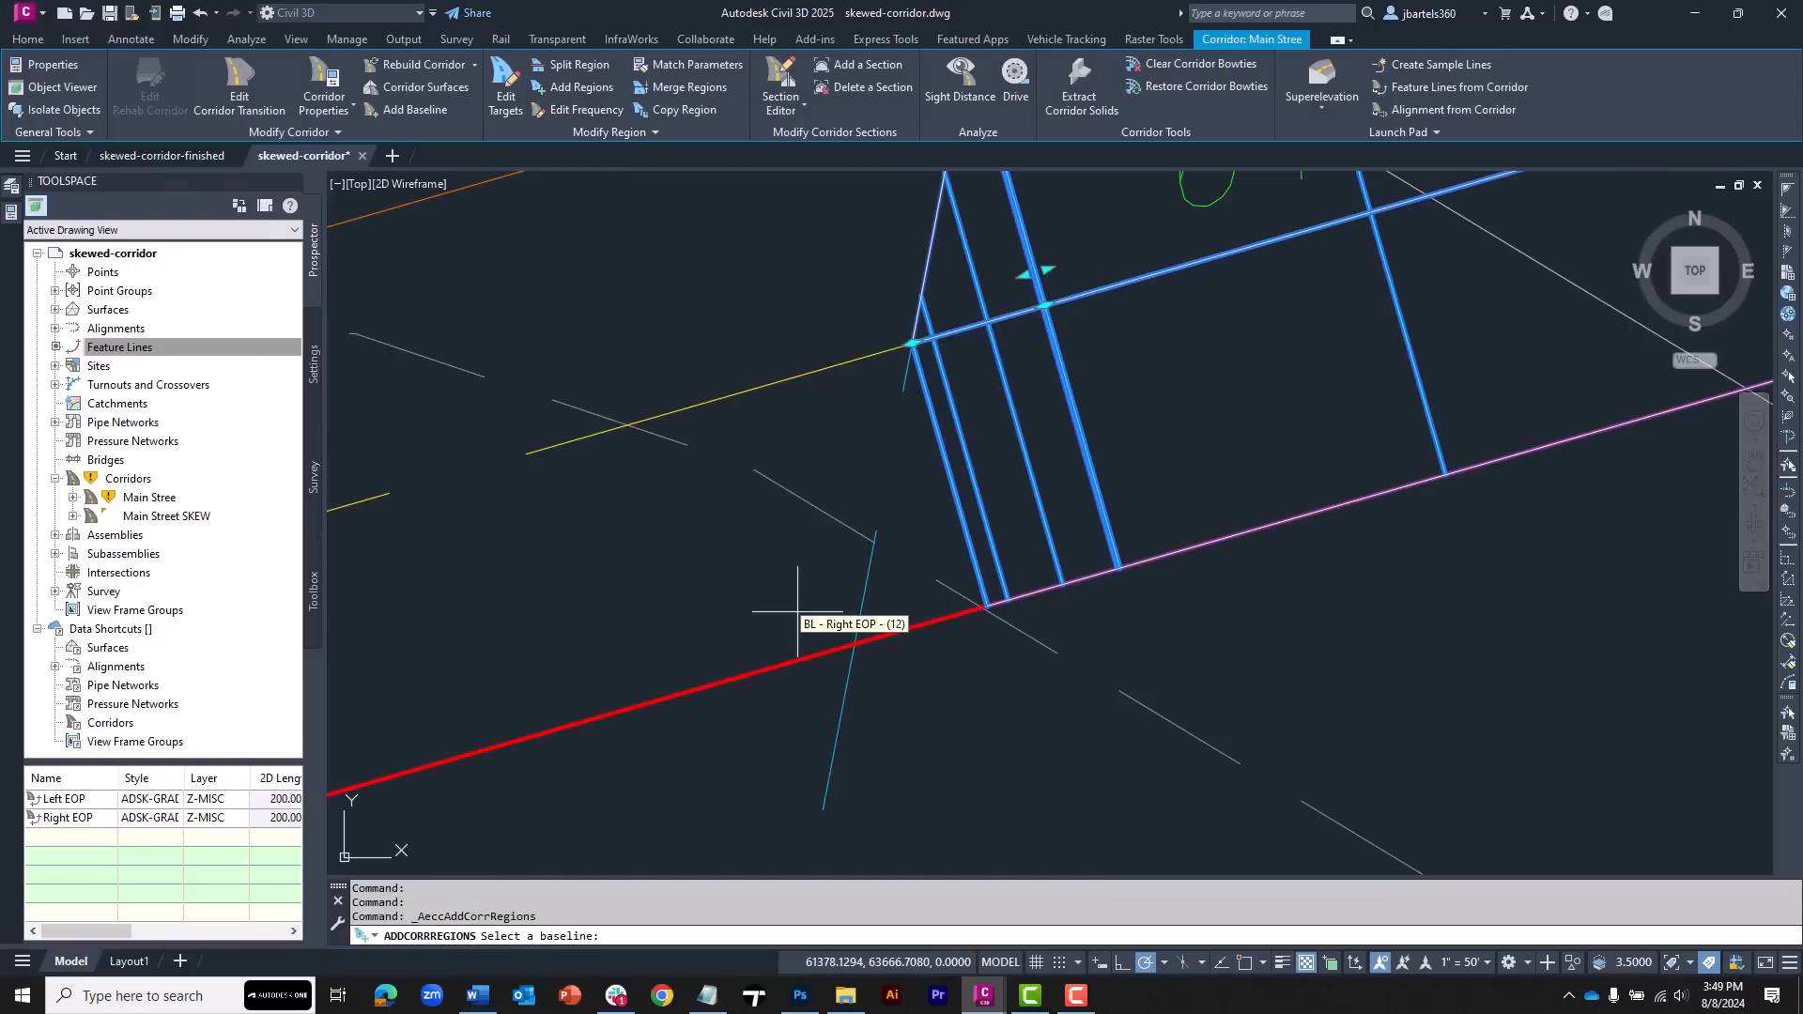
click(896, 662)
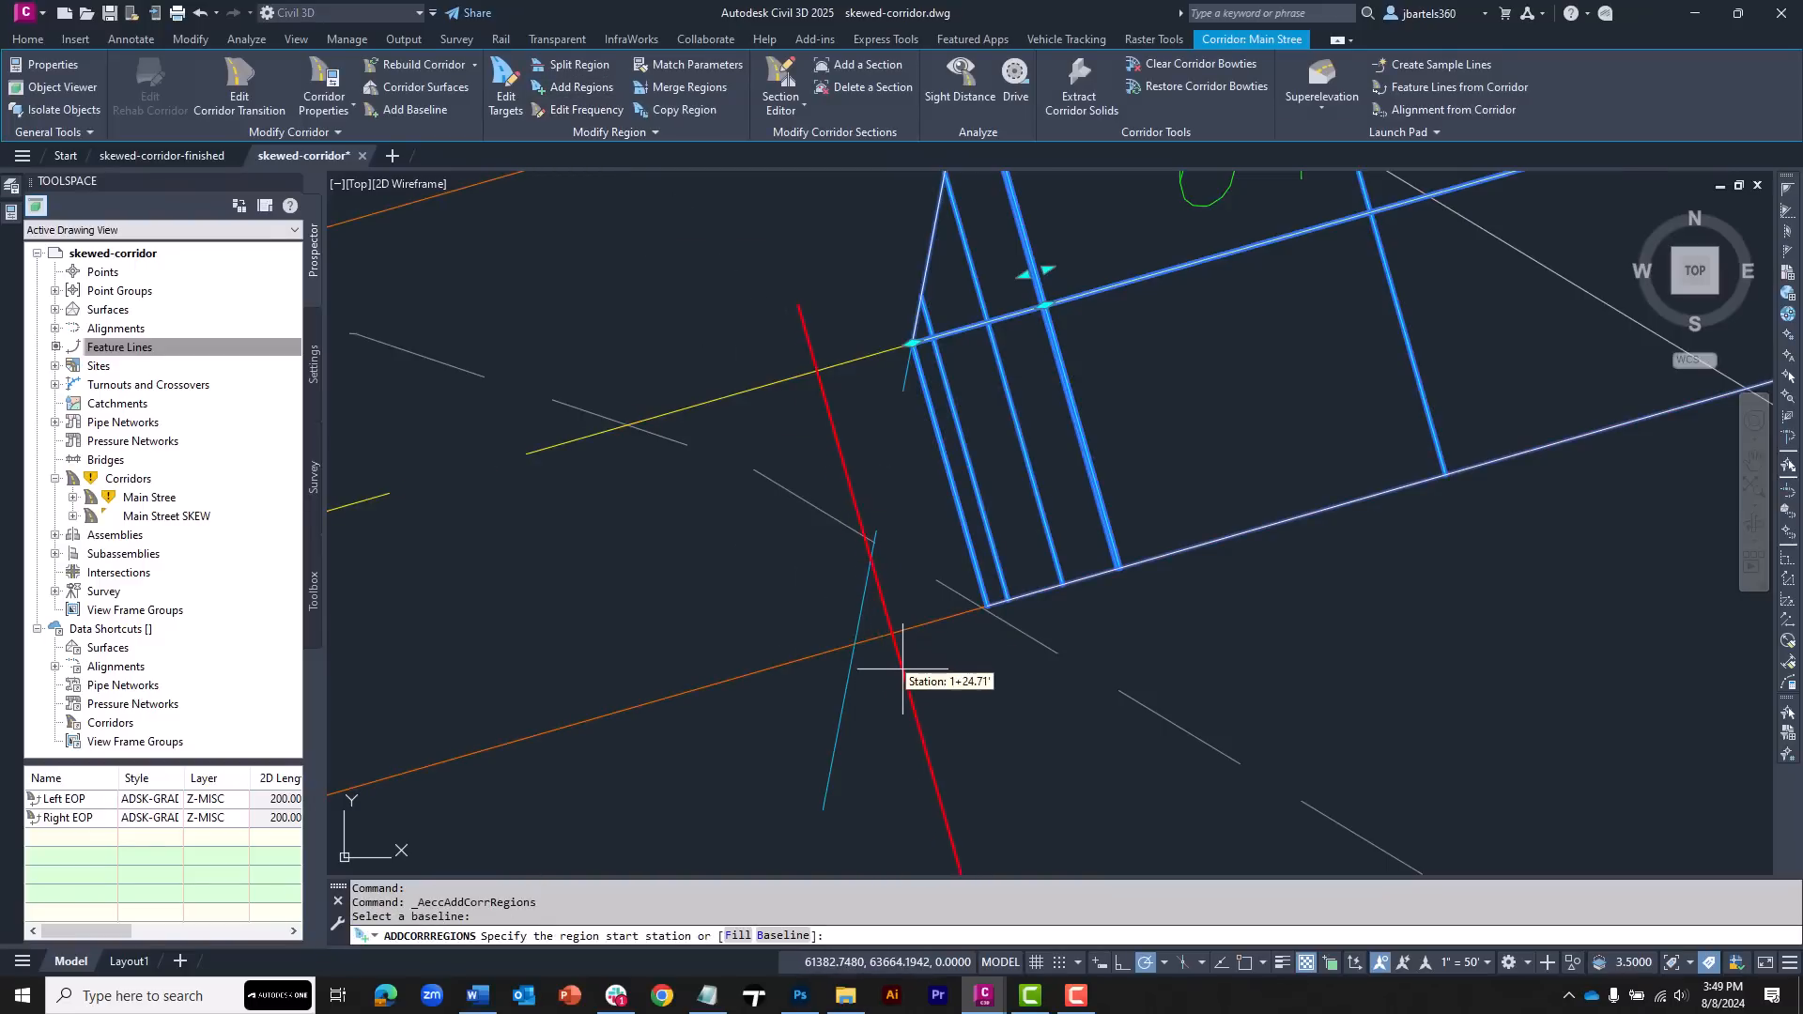
shift+right_click(901, 667)
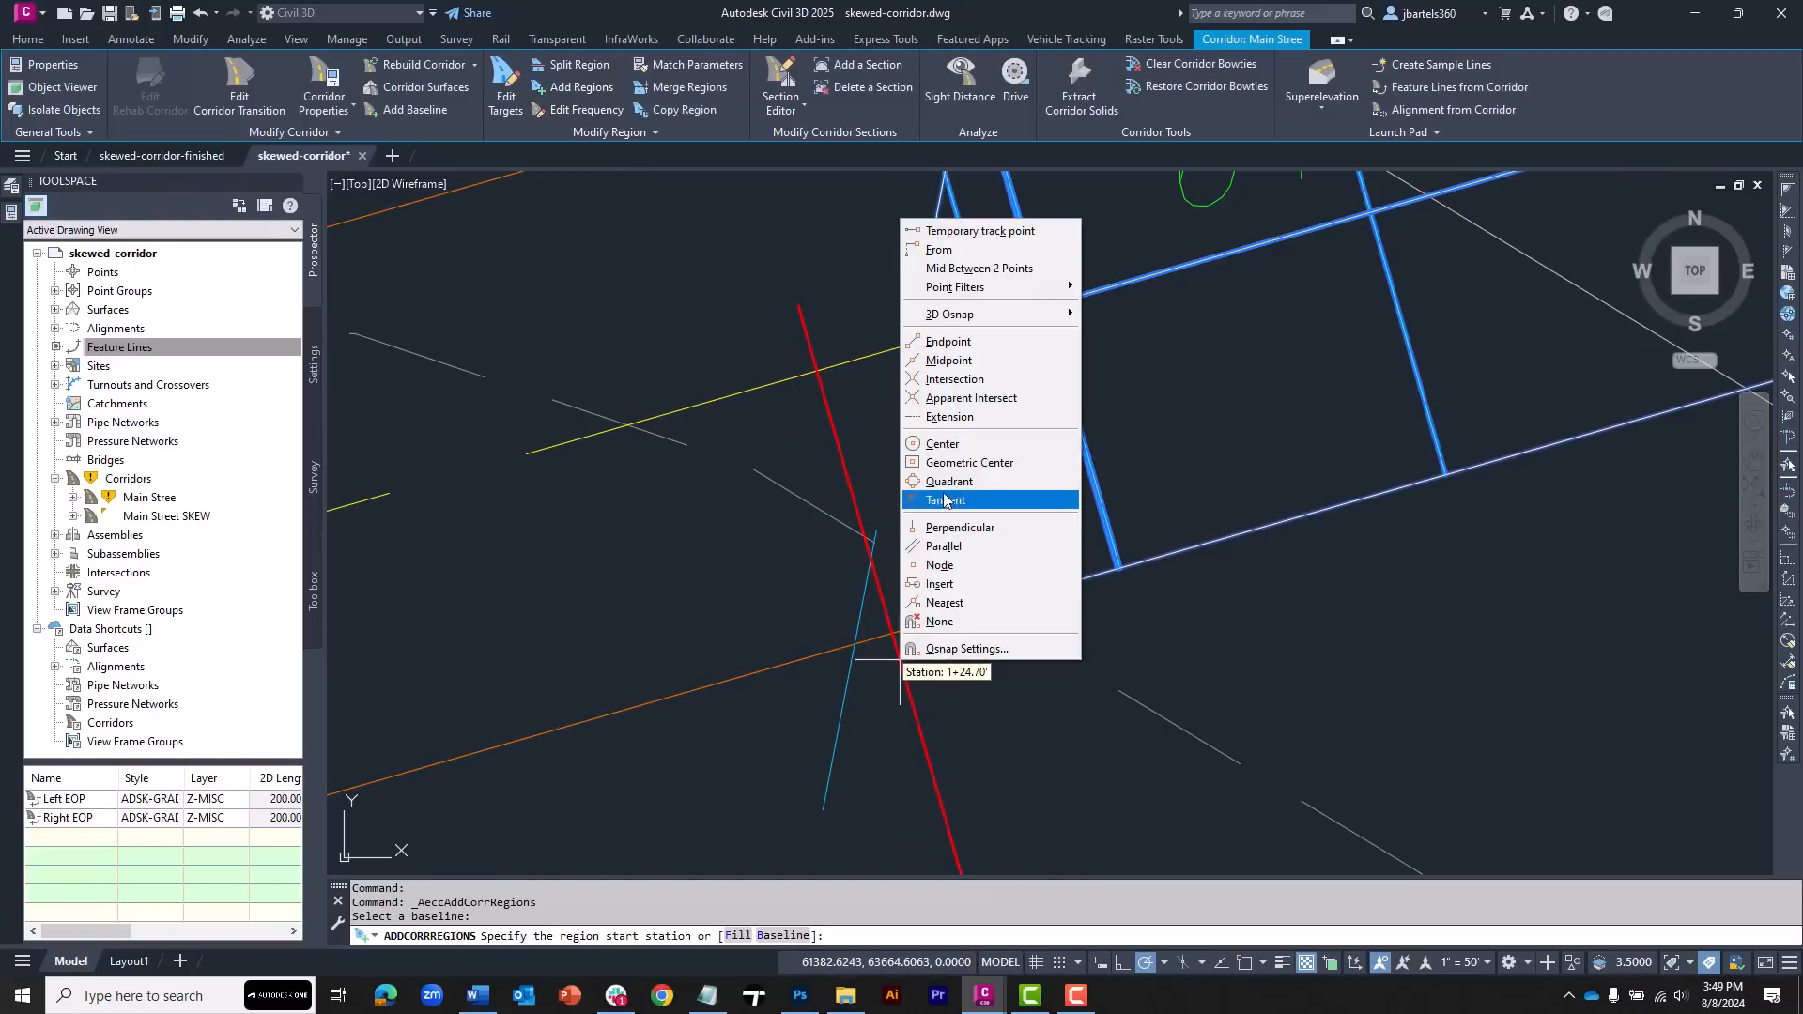
click(971, 397)
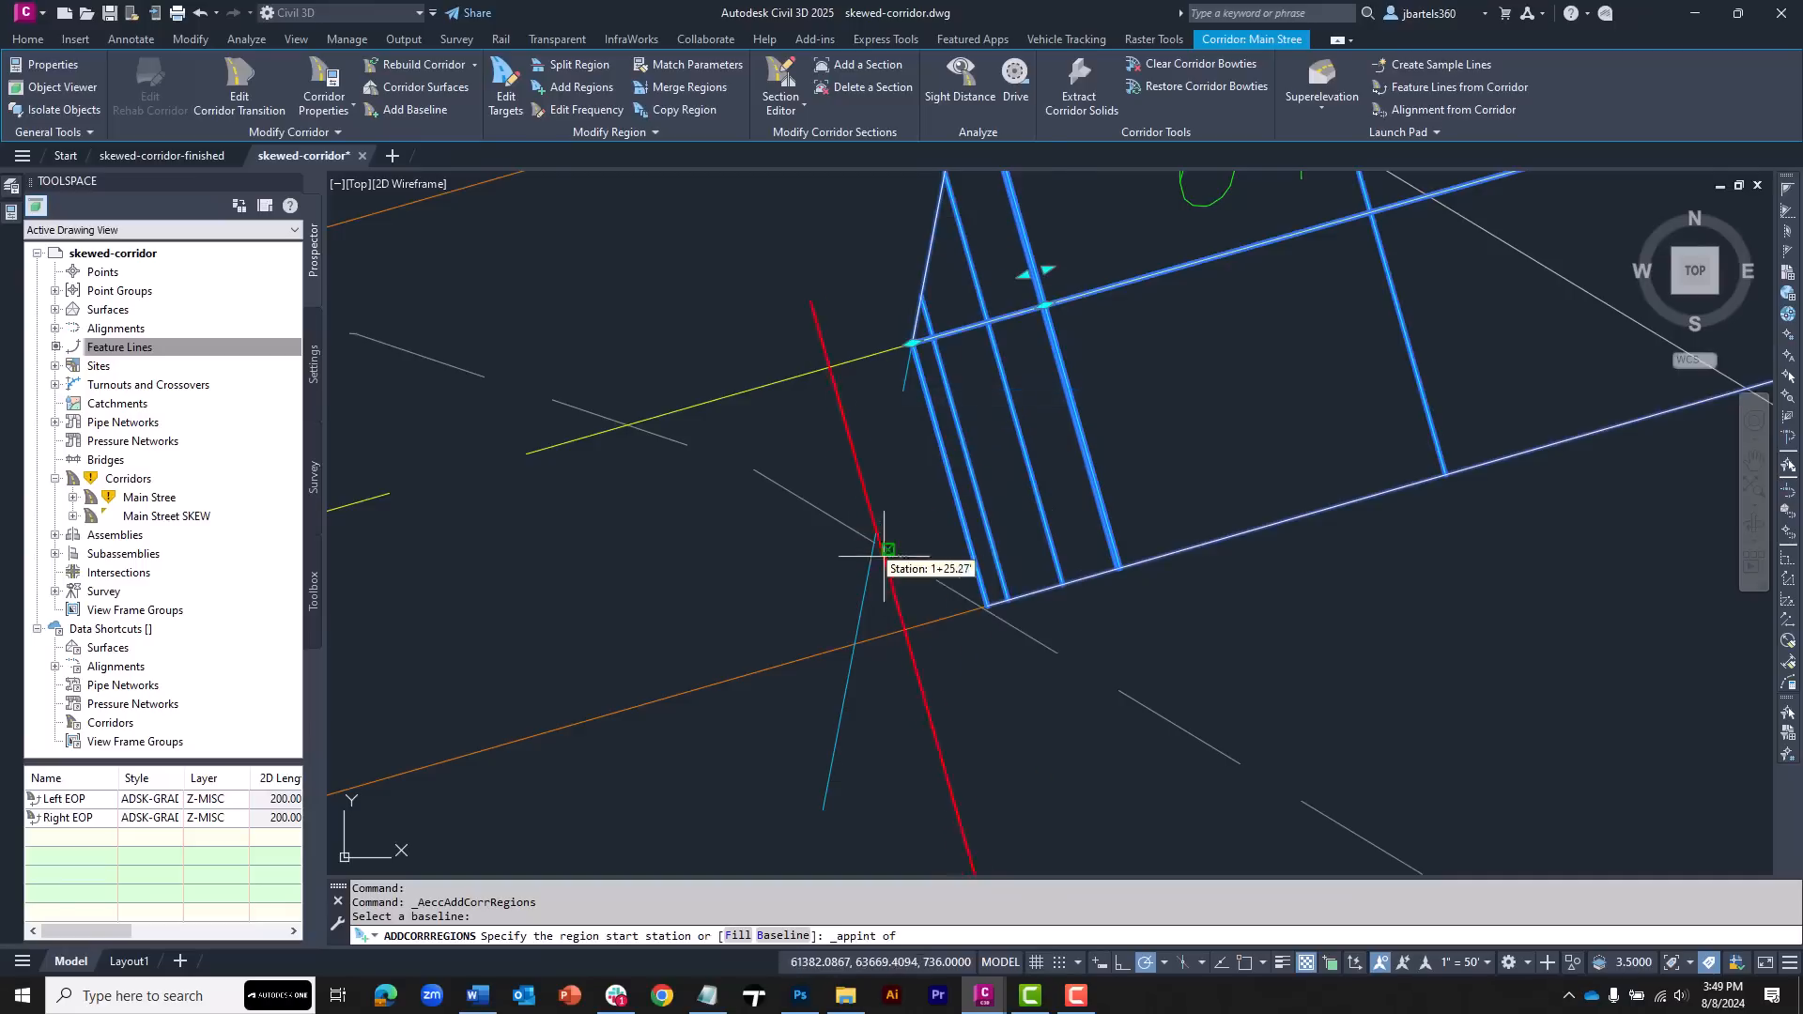
click(853, 645)
shift+right_click(963, 645)
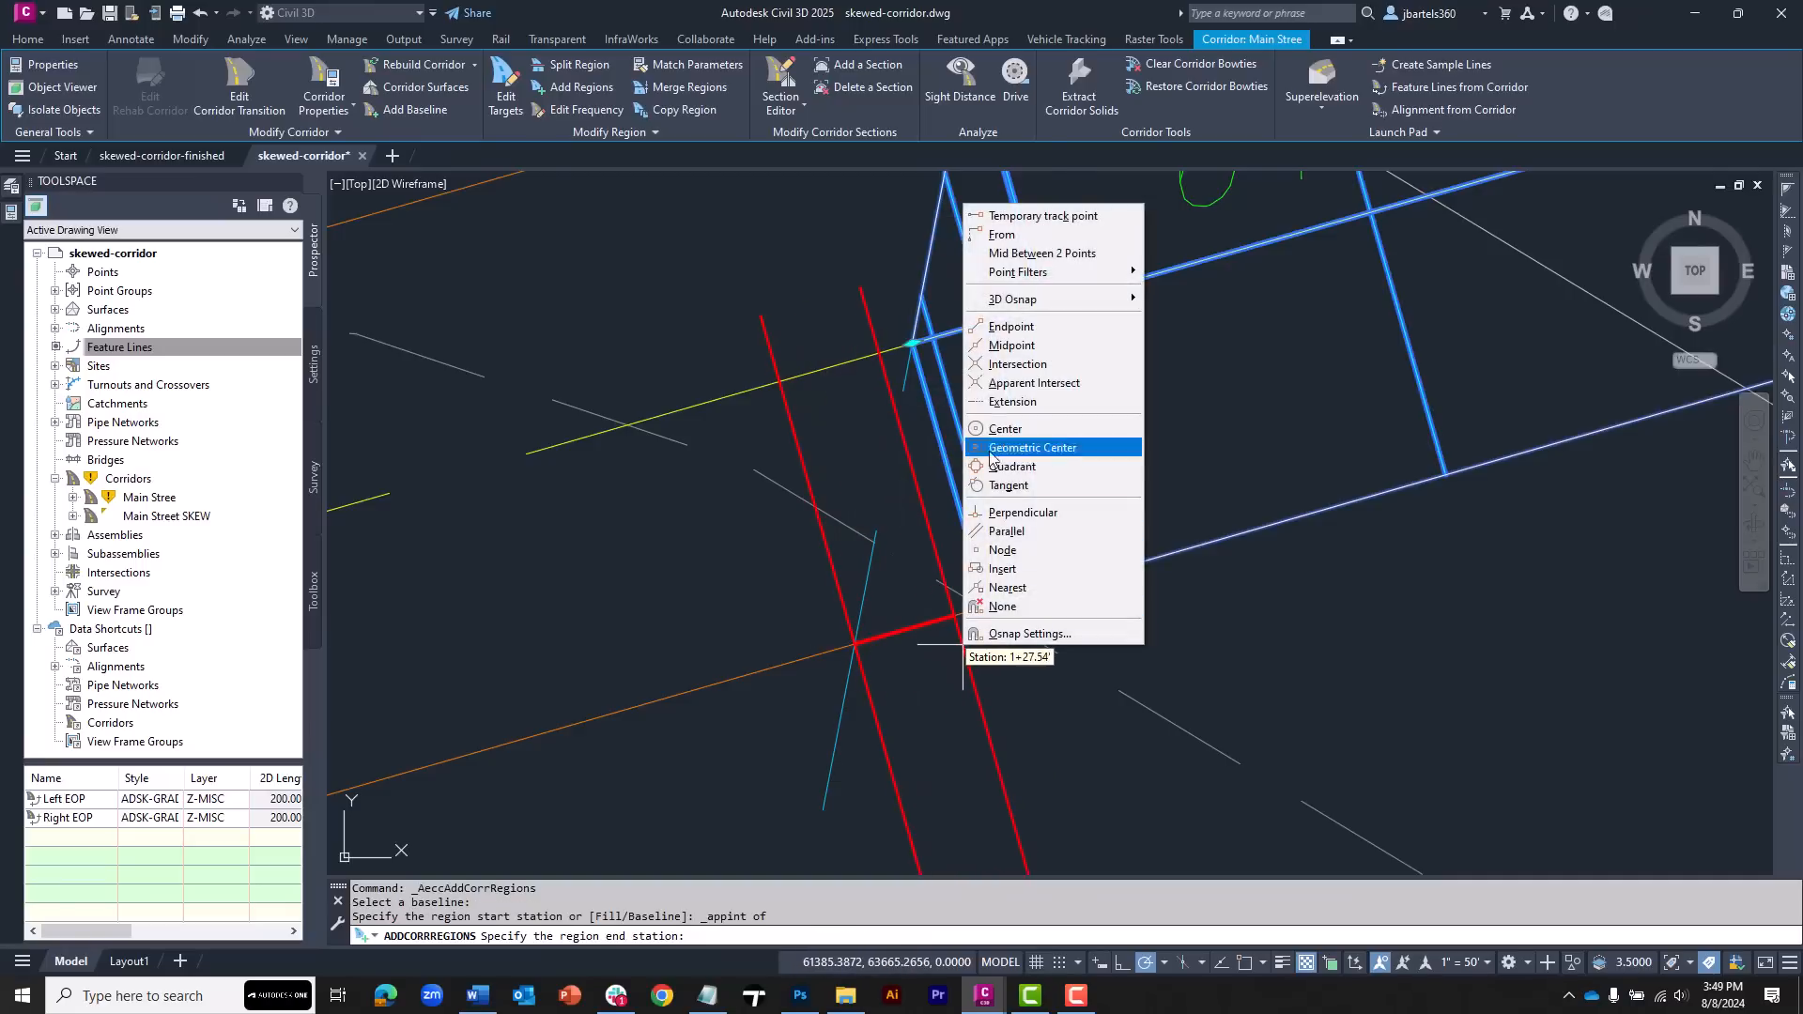
click(1033, 231)
scroll(984, 596, up, 8)
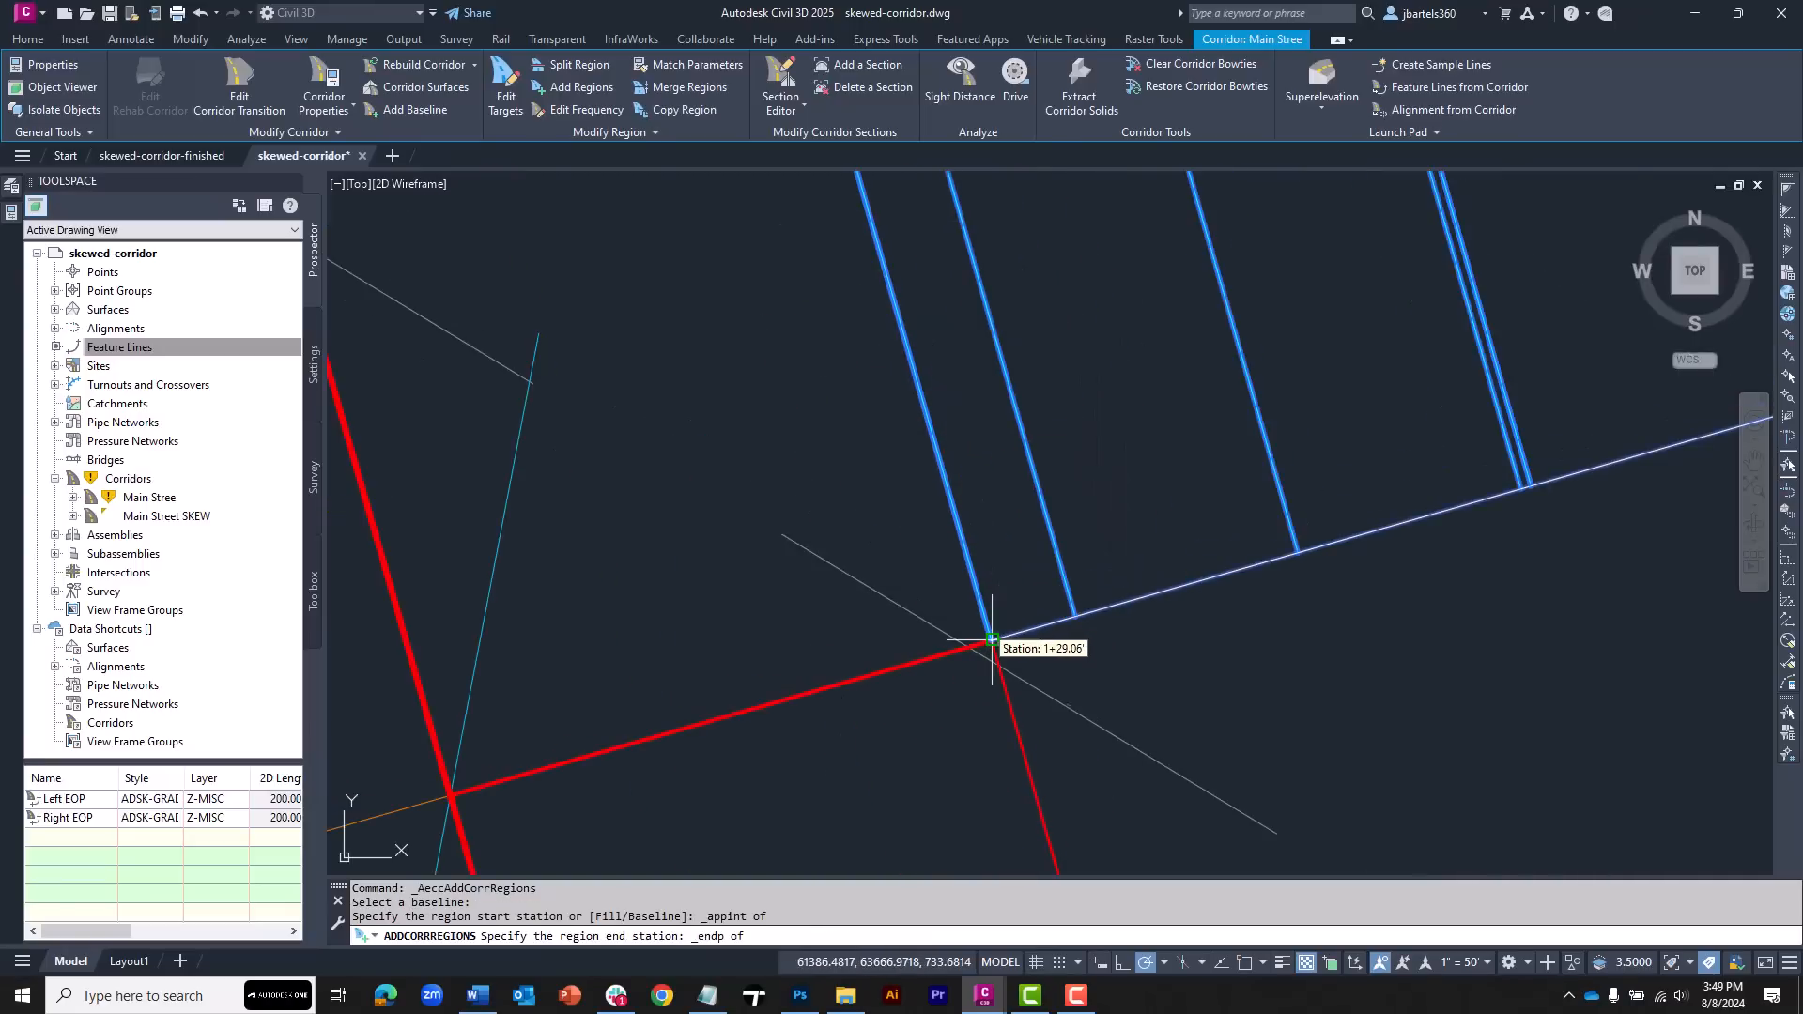
click(989, 639)
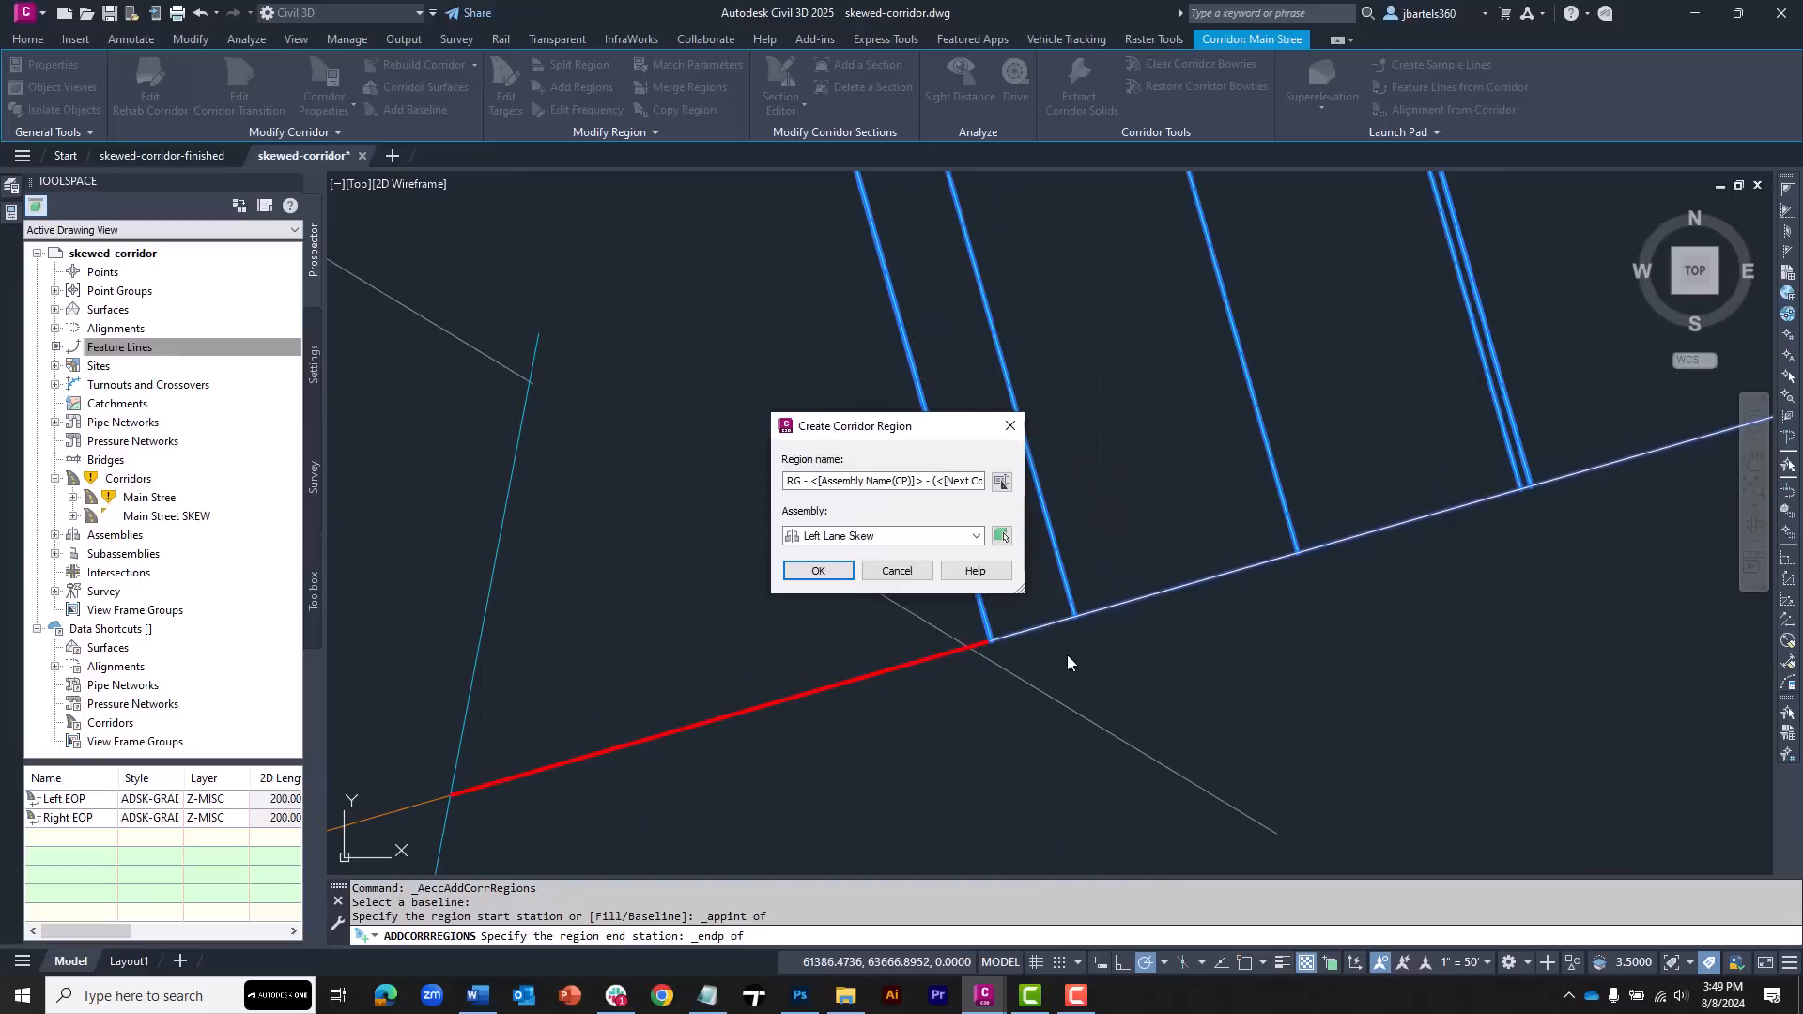
click(843, 537)
click(847, 571)
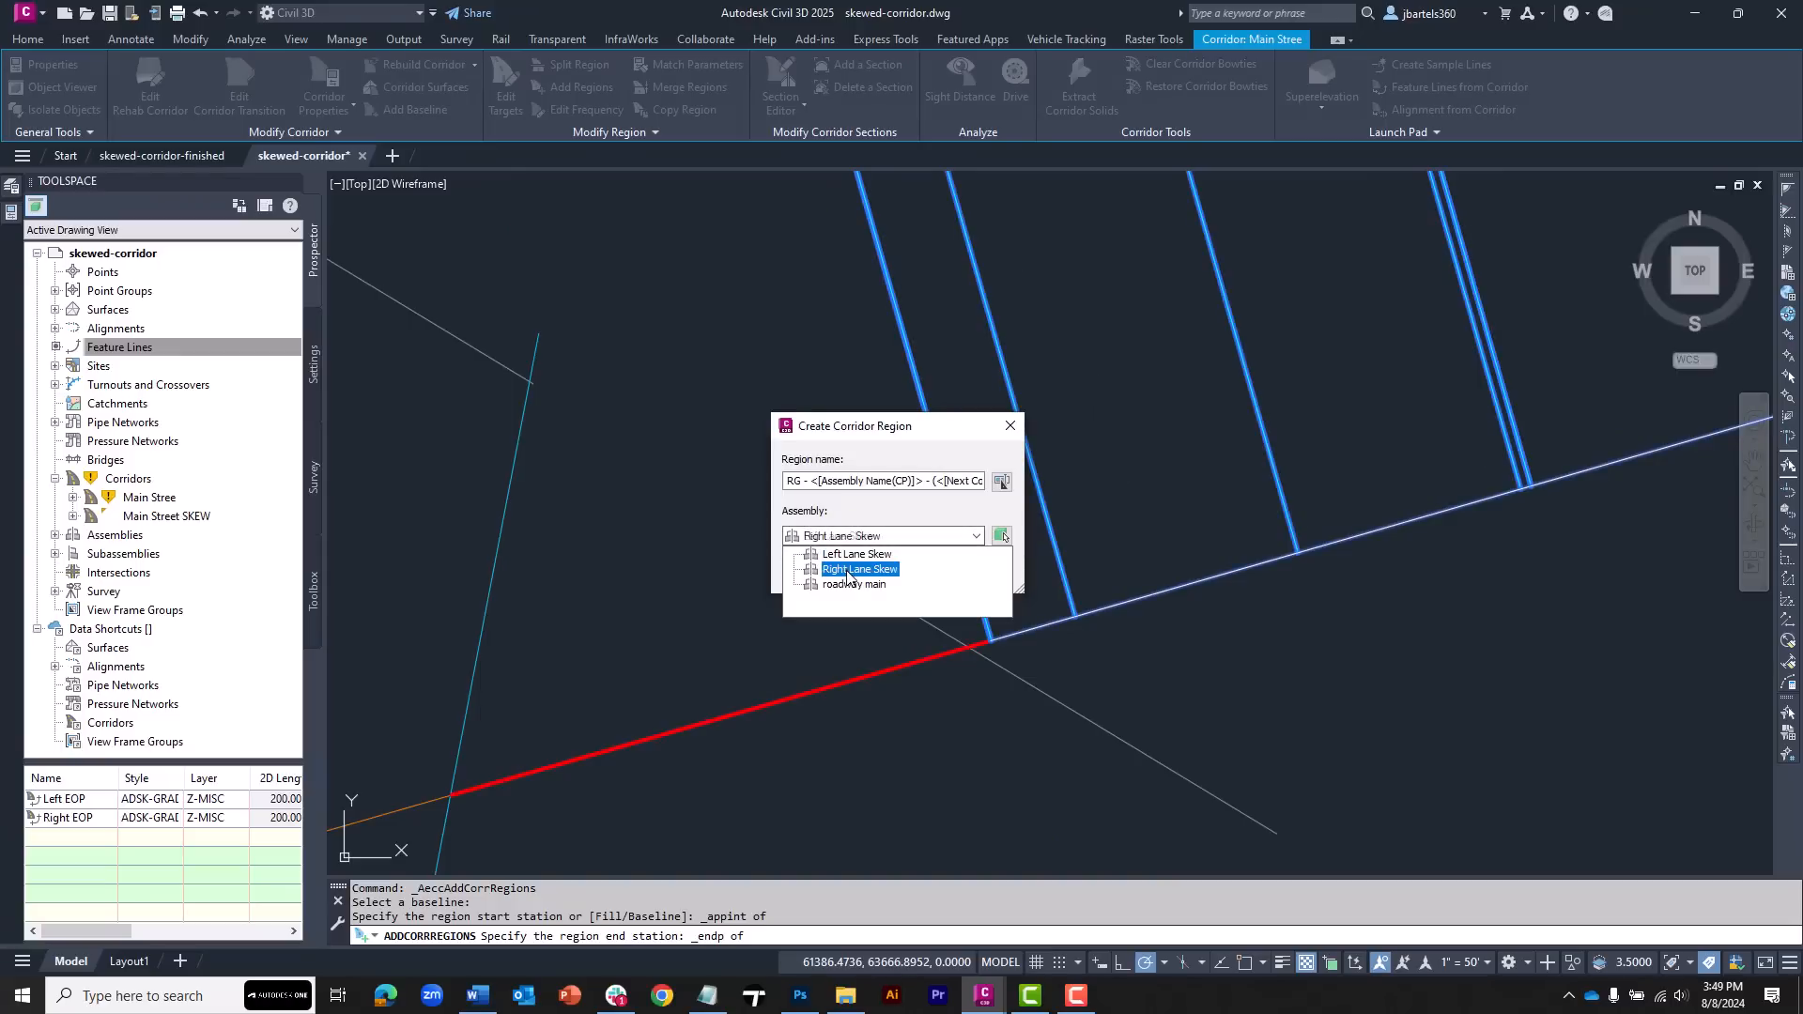
click(847, 571)
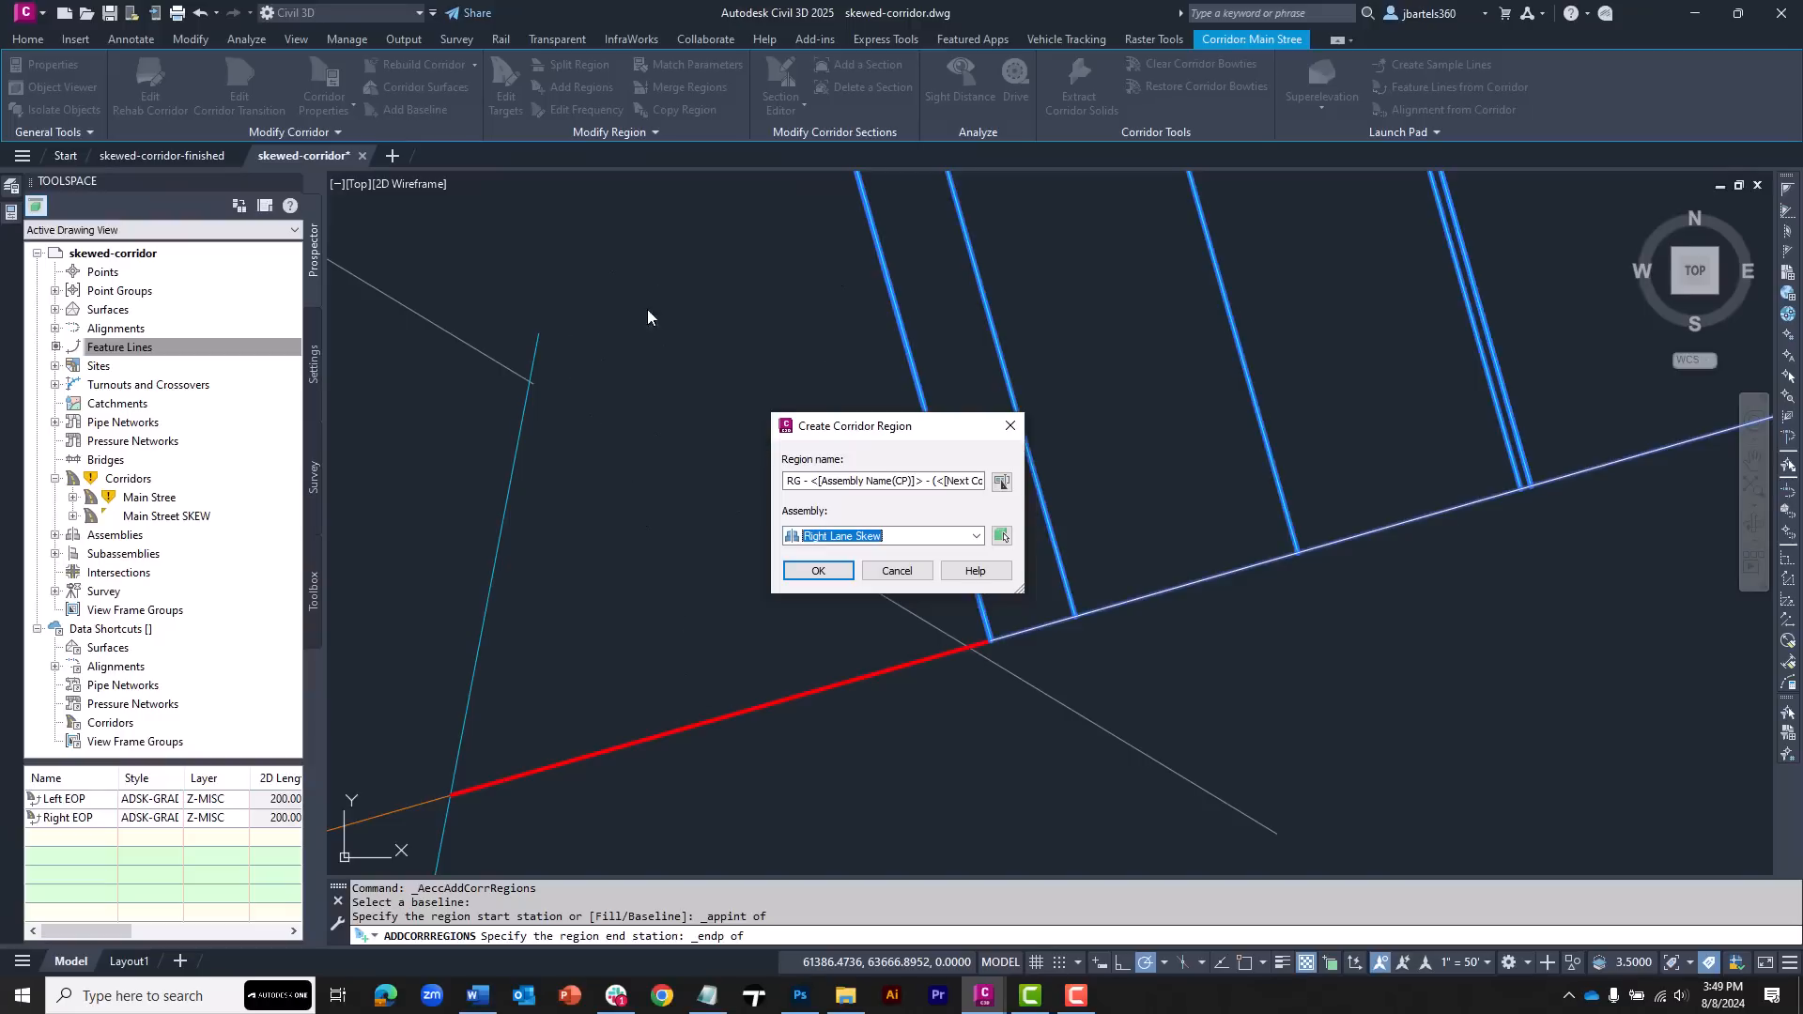
click(815, 572)
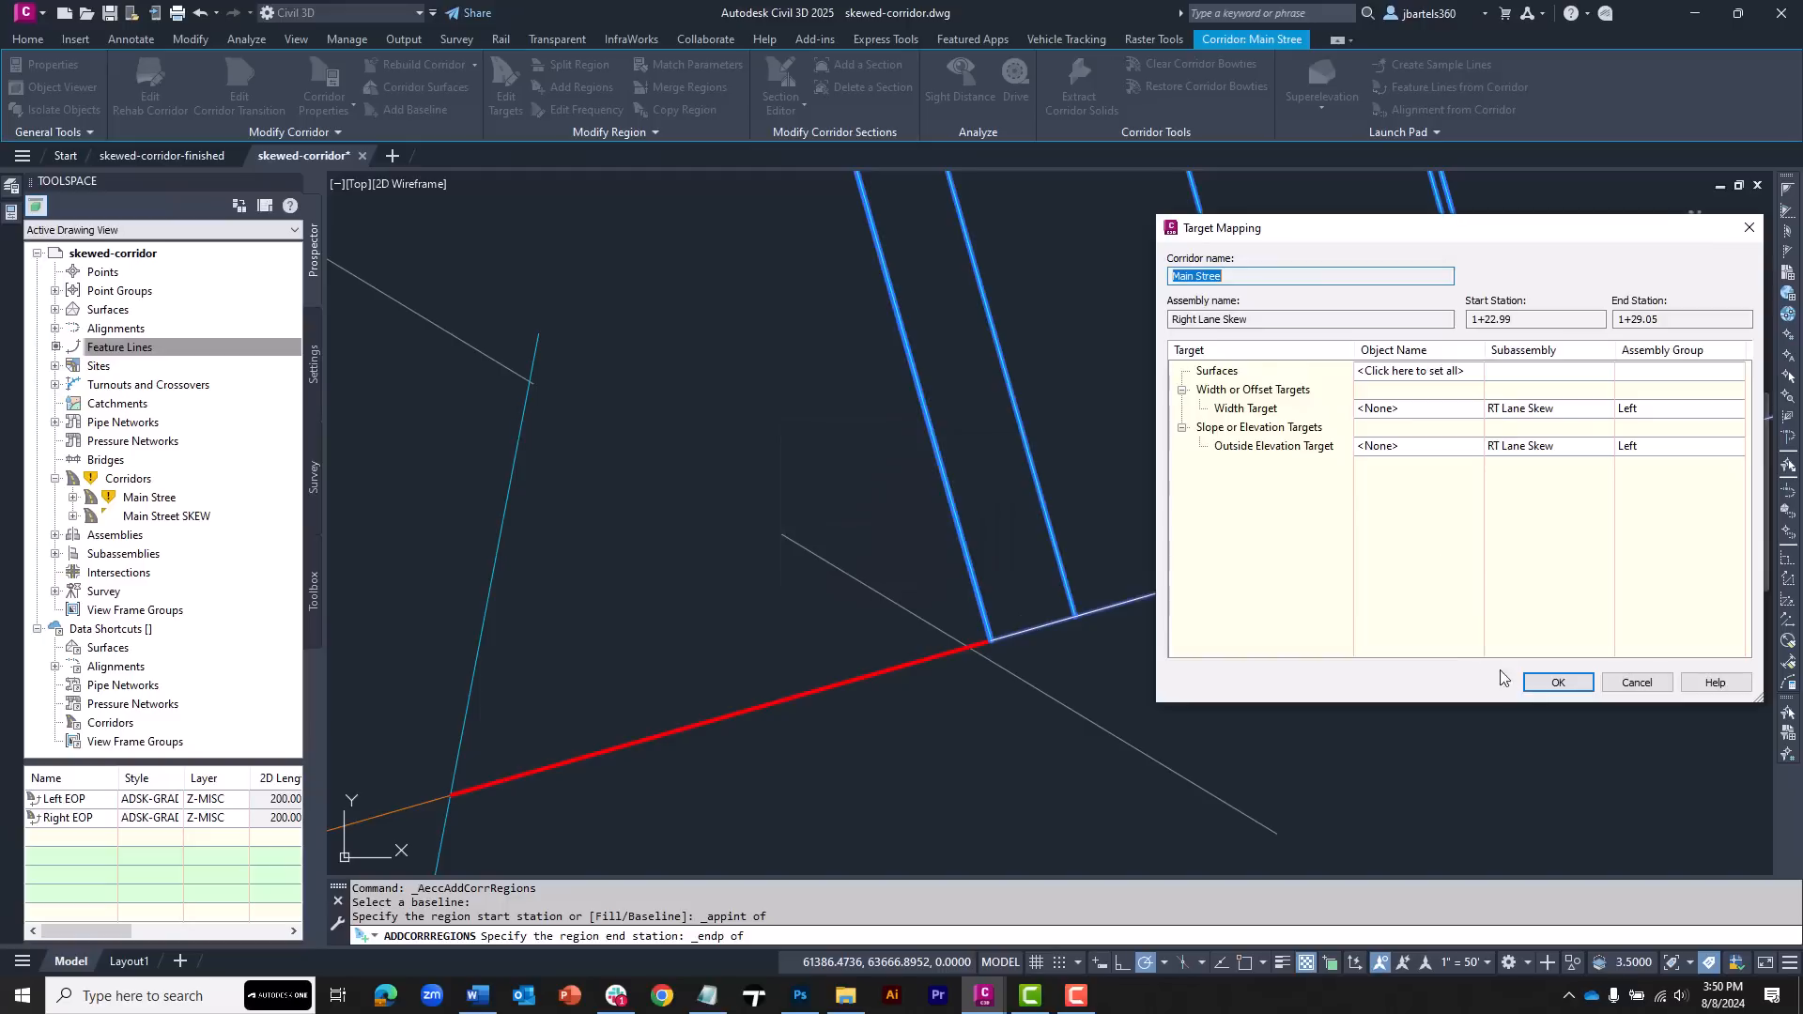
click(1555, 683)
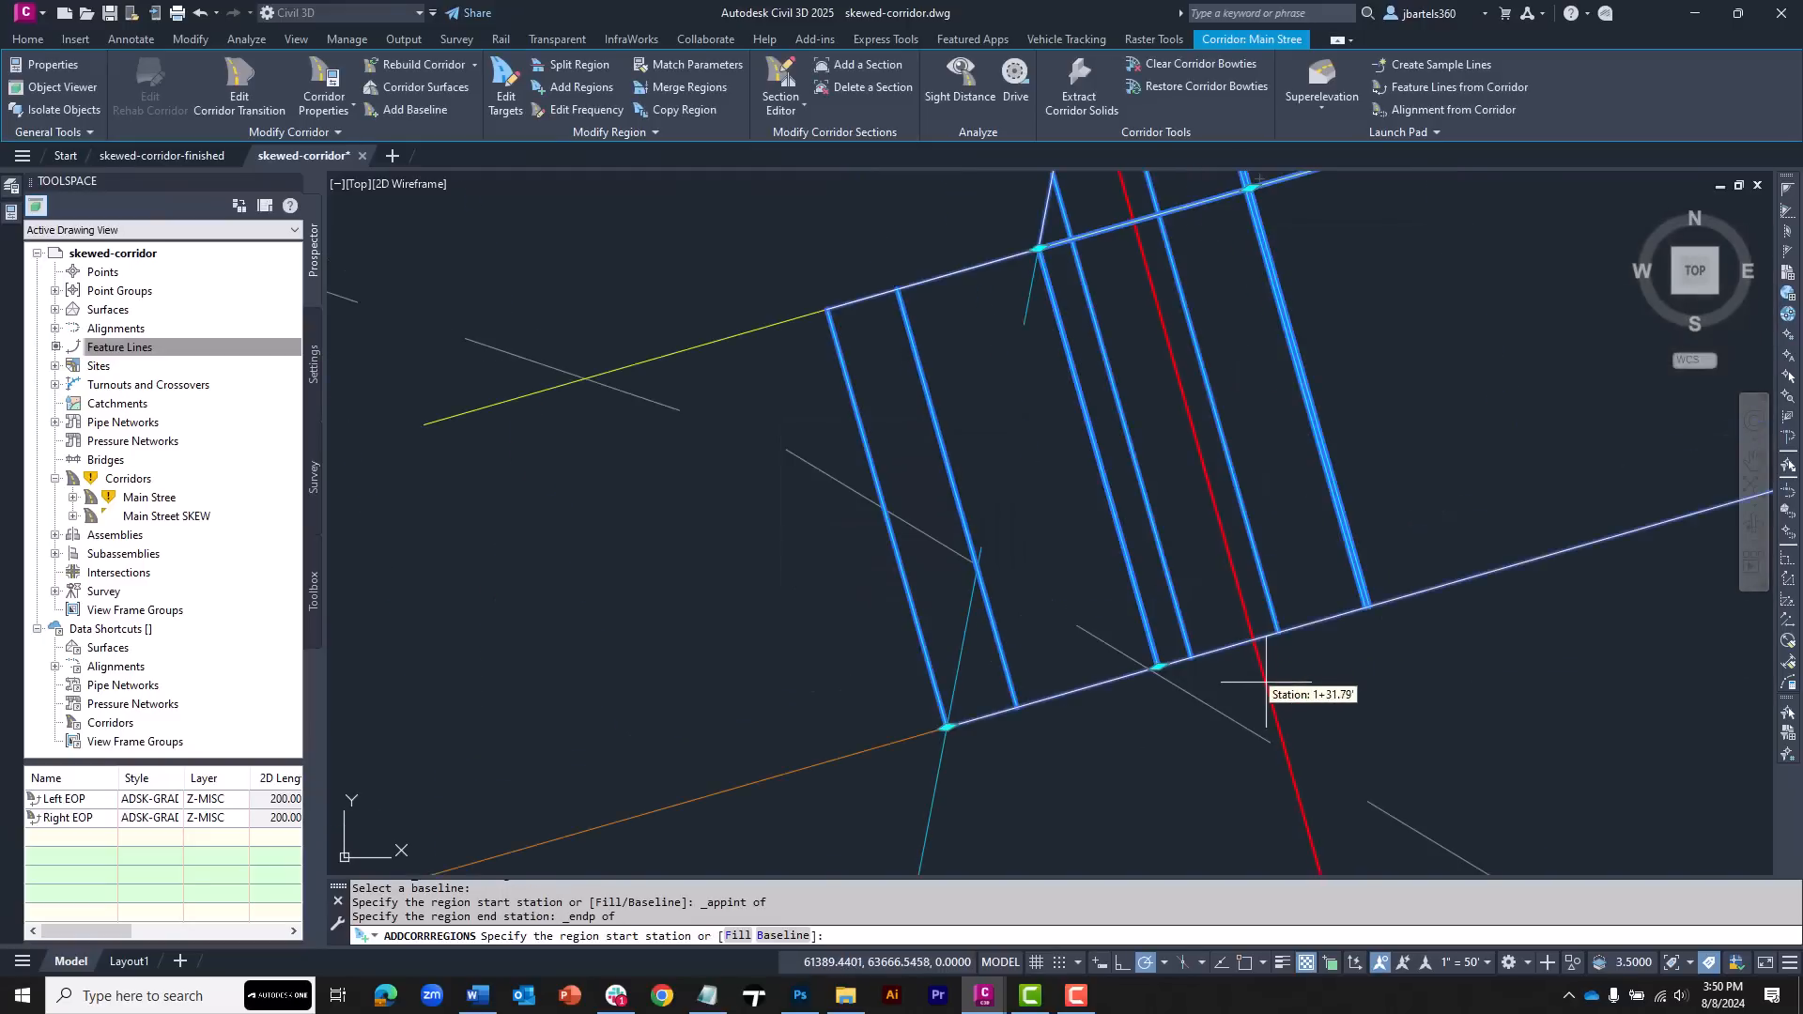
key(Escape)
key(Escape)
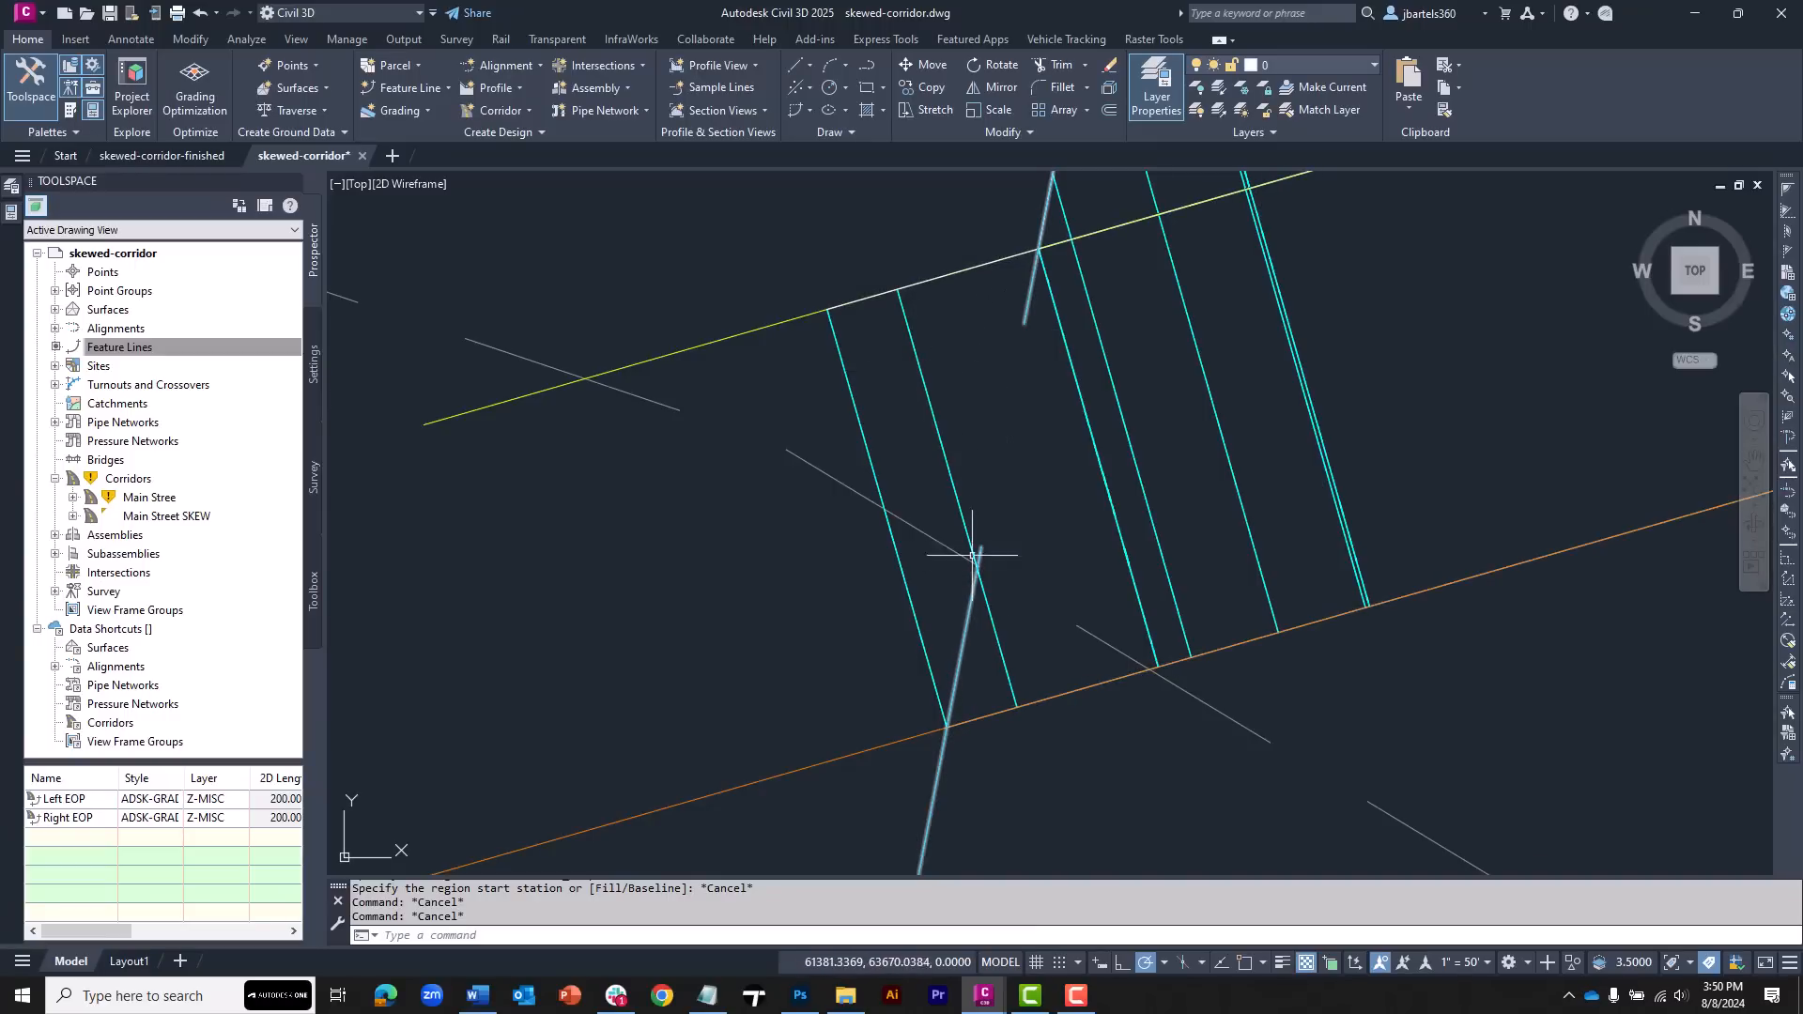
Edit the Right Lane Skew region's targets, setting its width target to the East-Edge-SKEW alignment picked in the drawing
click(926, 375)
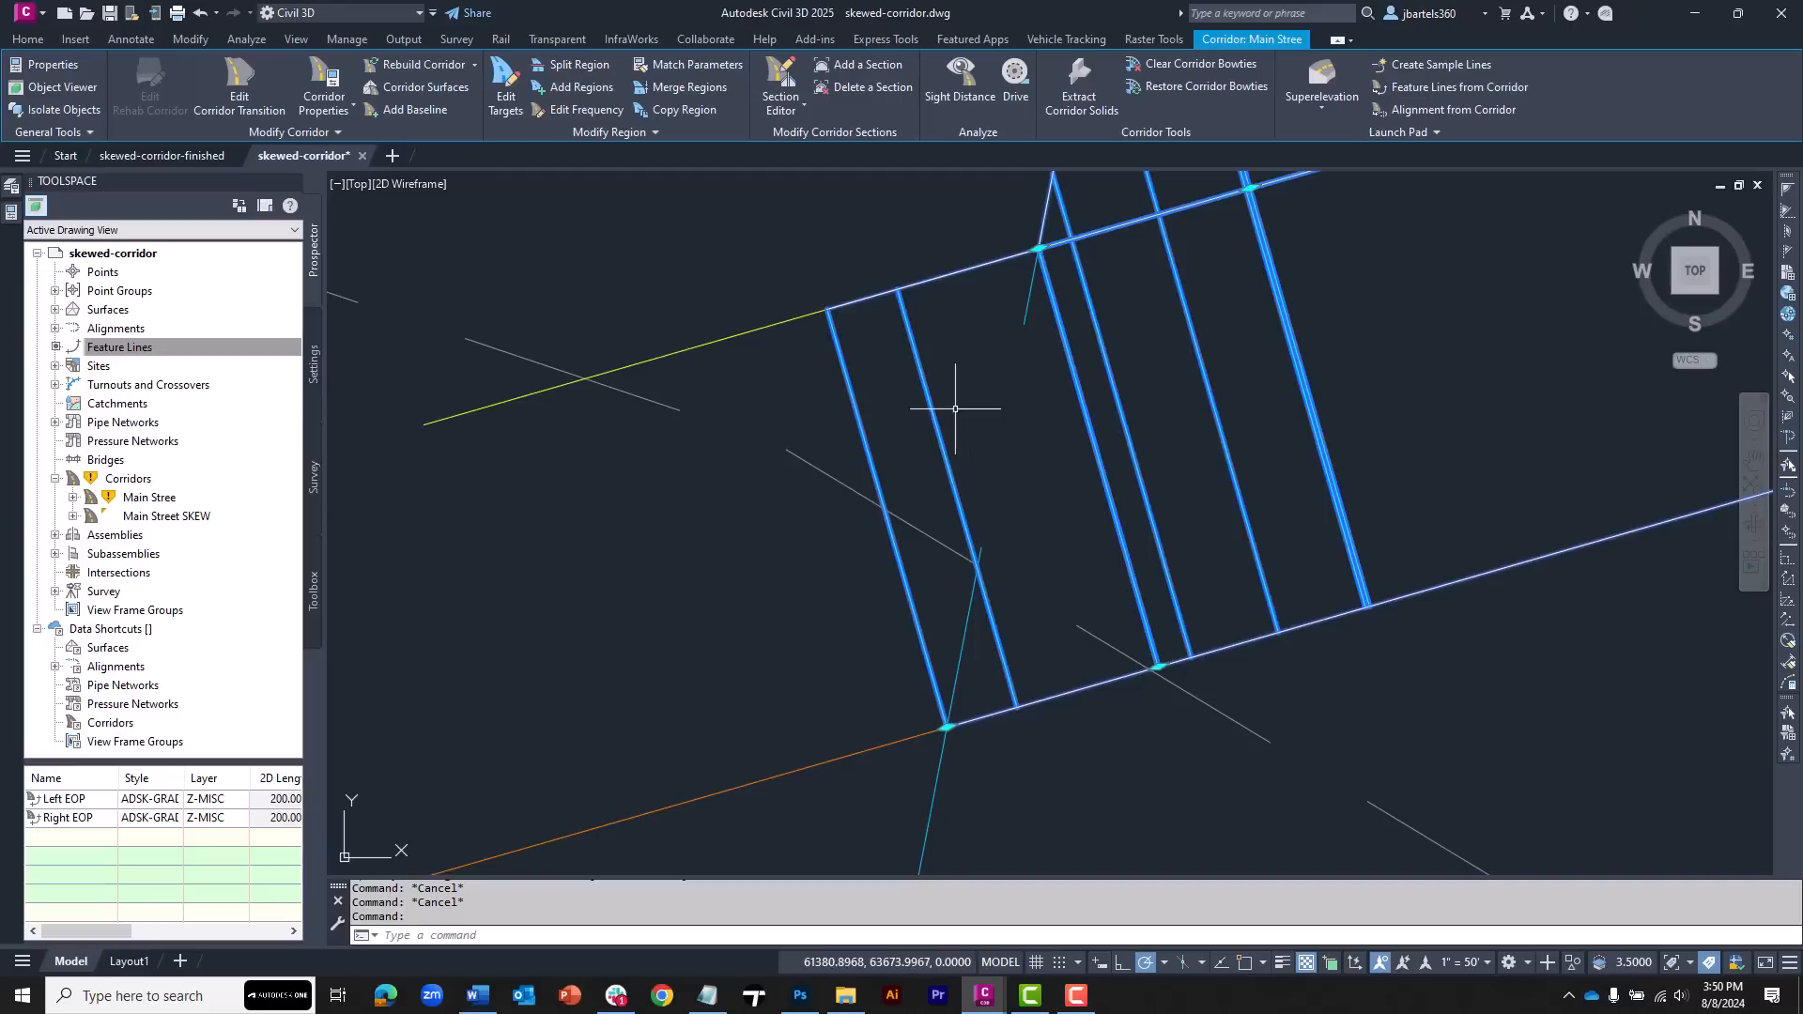
click(506, 87)
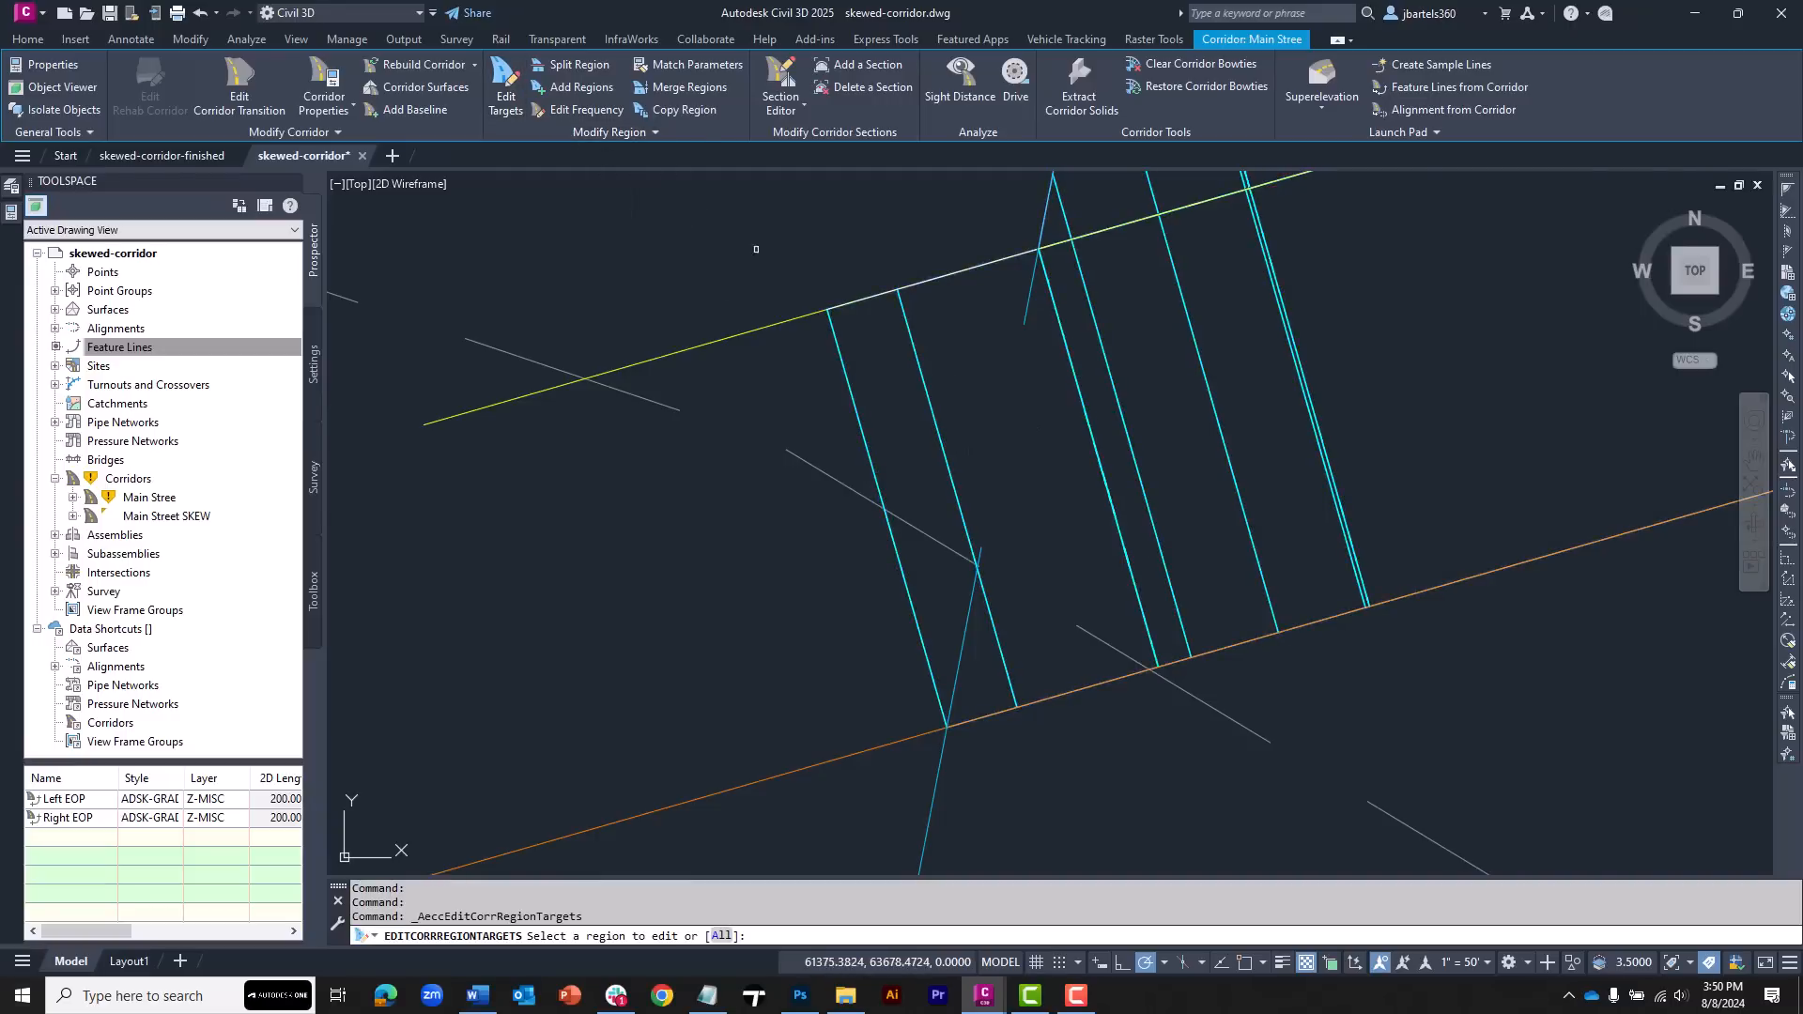
click(988, 412)
key(Return)
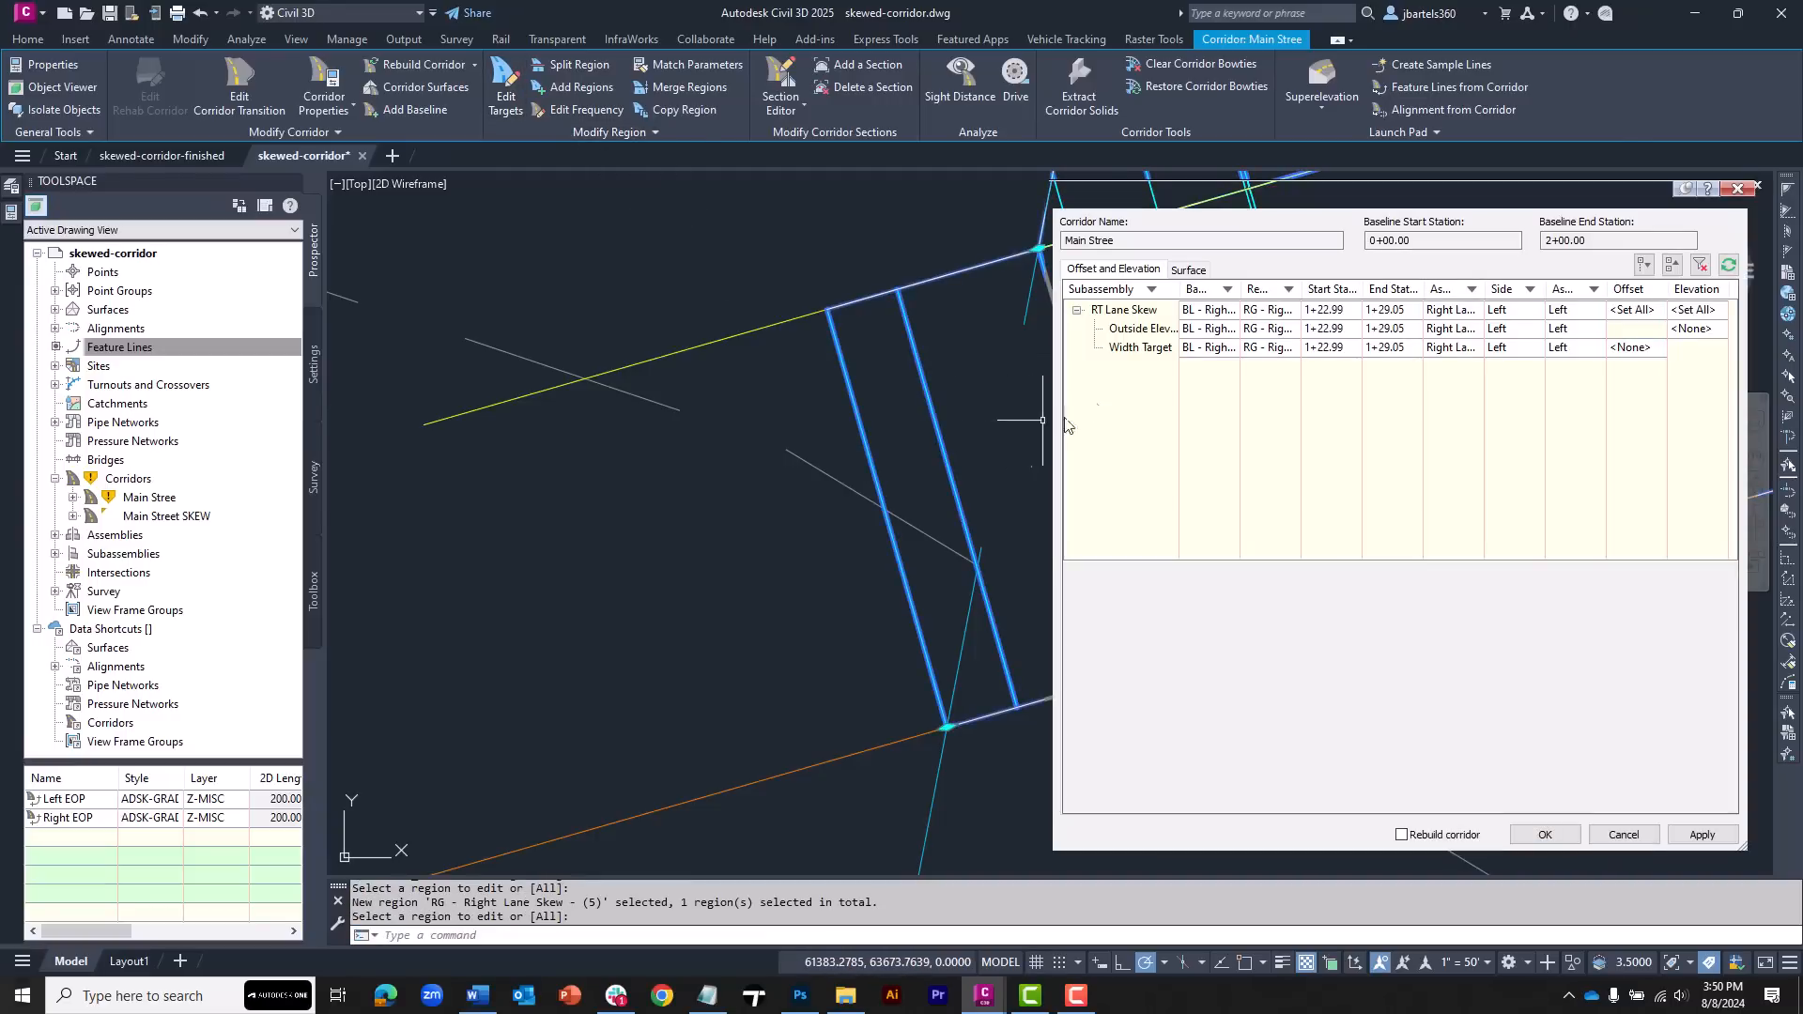
click(1139, 353)
click(1353, 646)
click(946, 765)
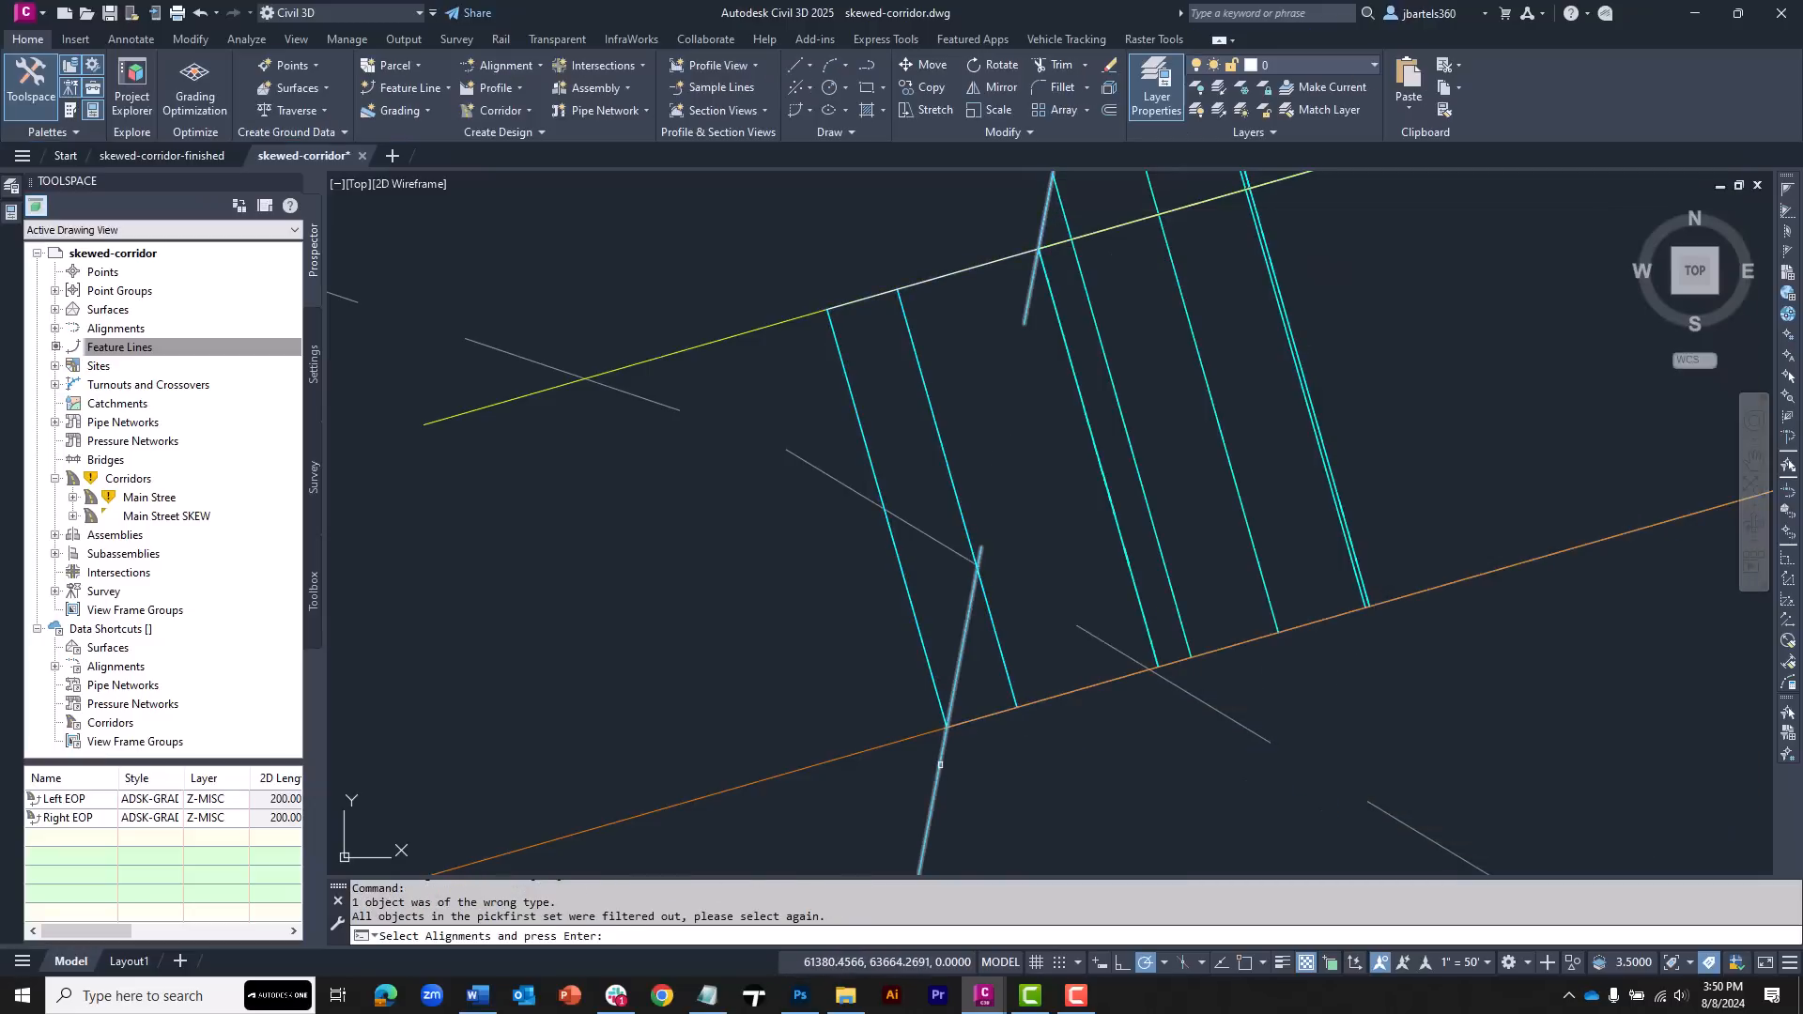
key(Return)
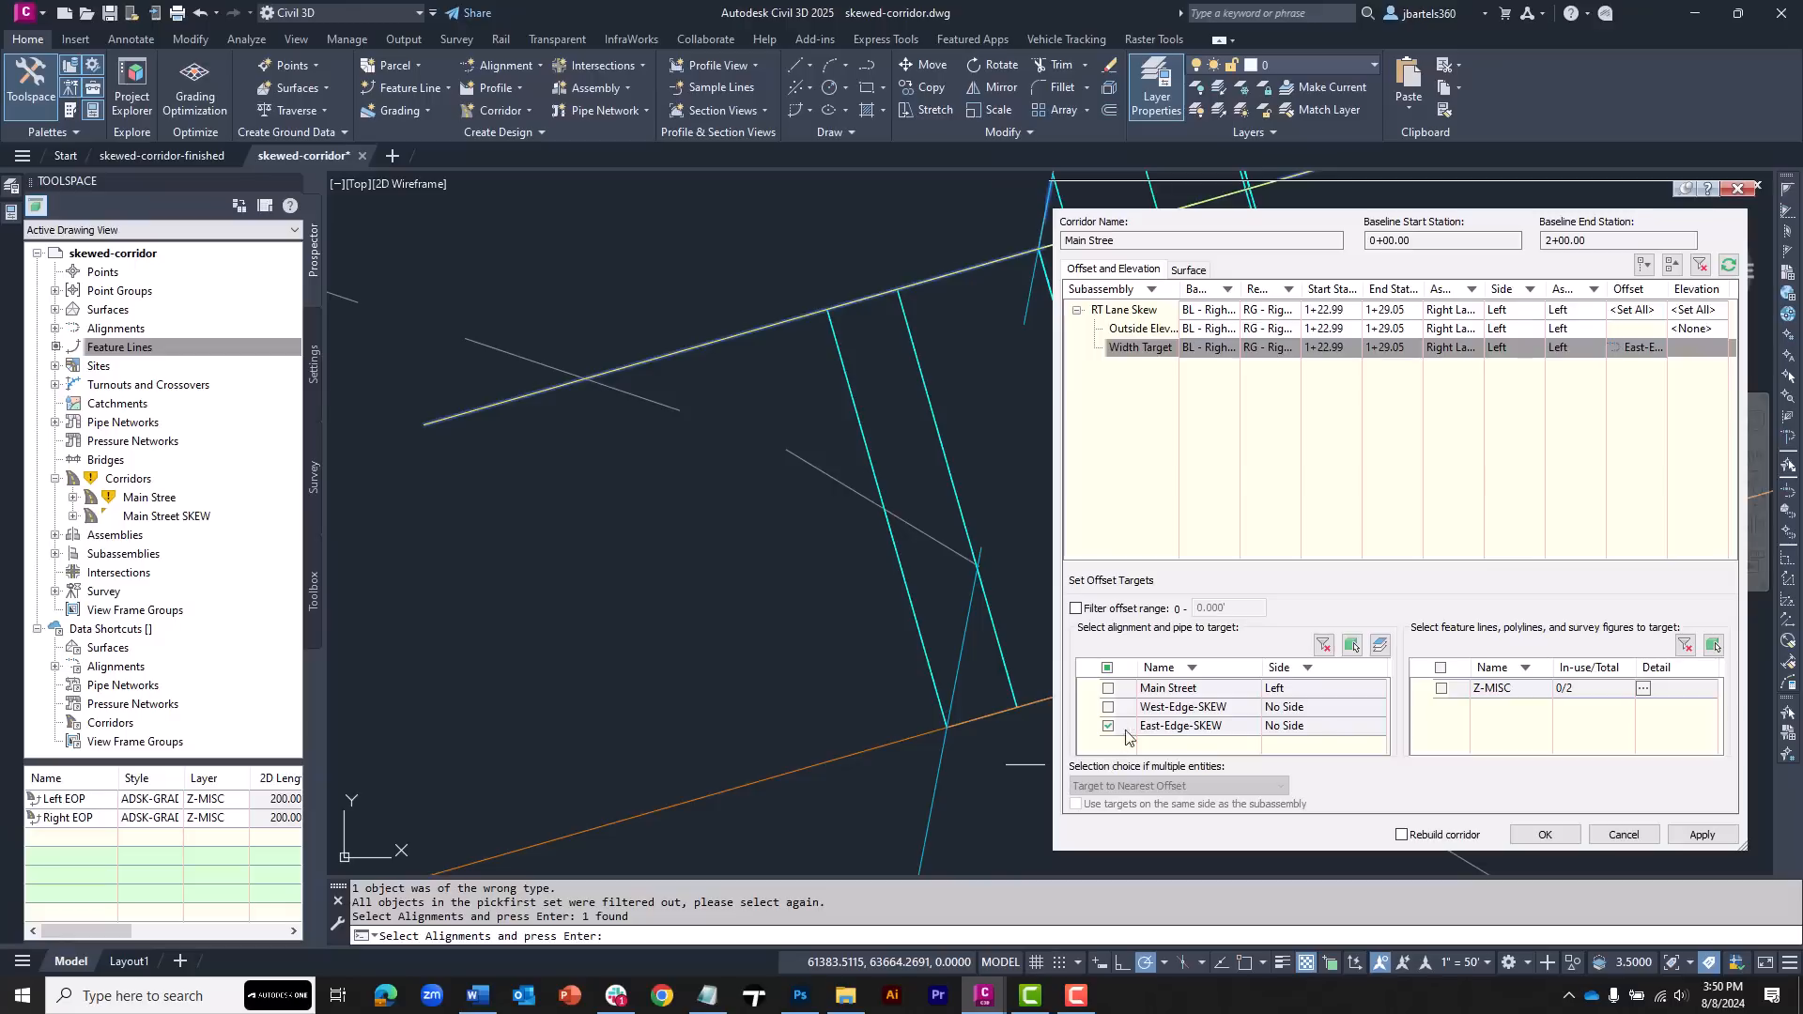
Set the region's outside elevation target to the East-Edge-SKEW Main Street SKEW TOP profile, enable corridor rebuild, and apply
click(1157, 332)
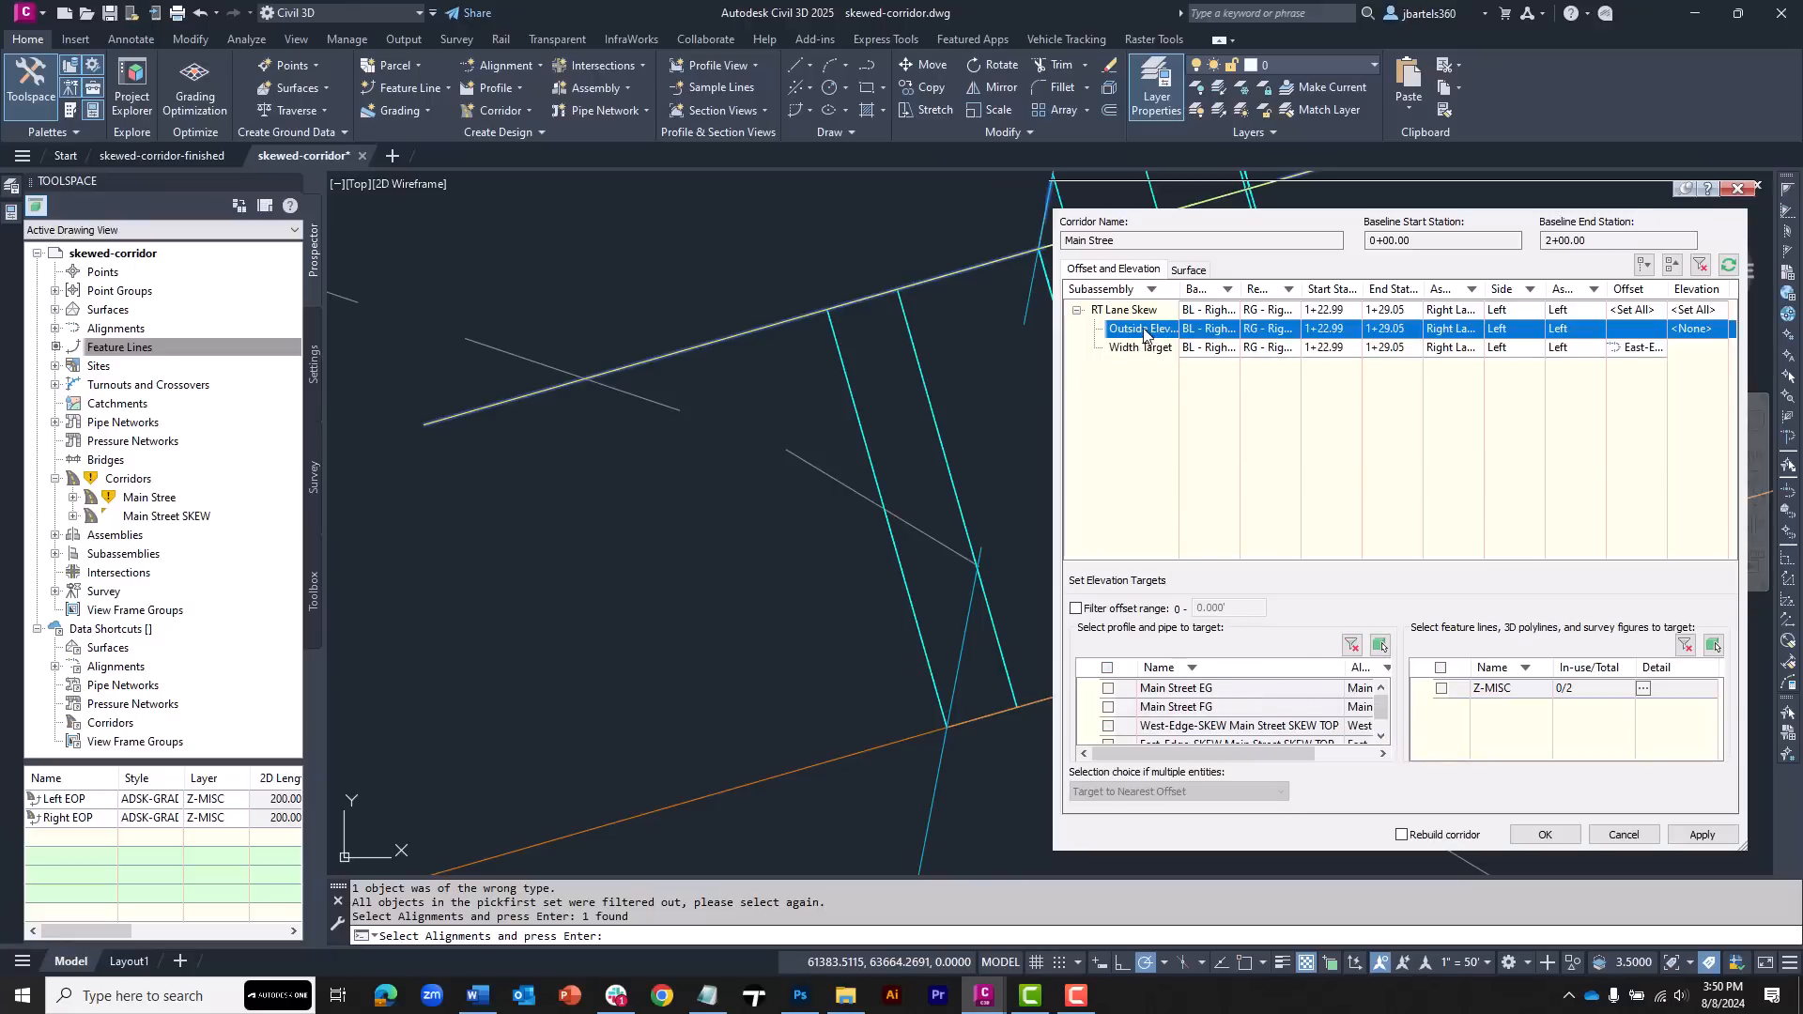
scroll(1162, 734, down, 1)
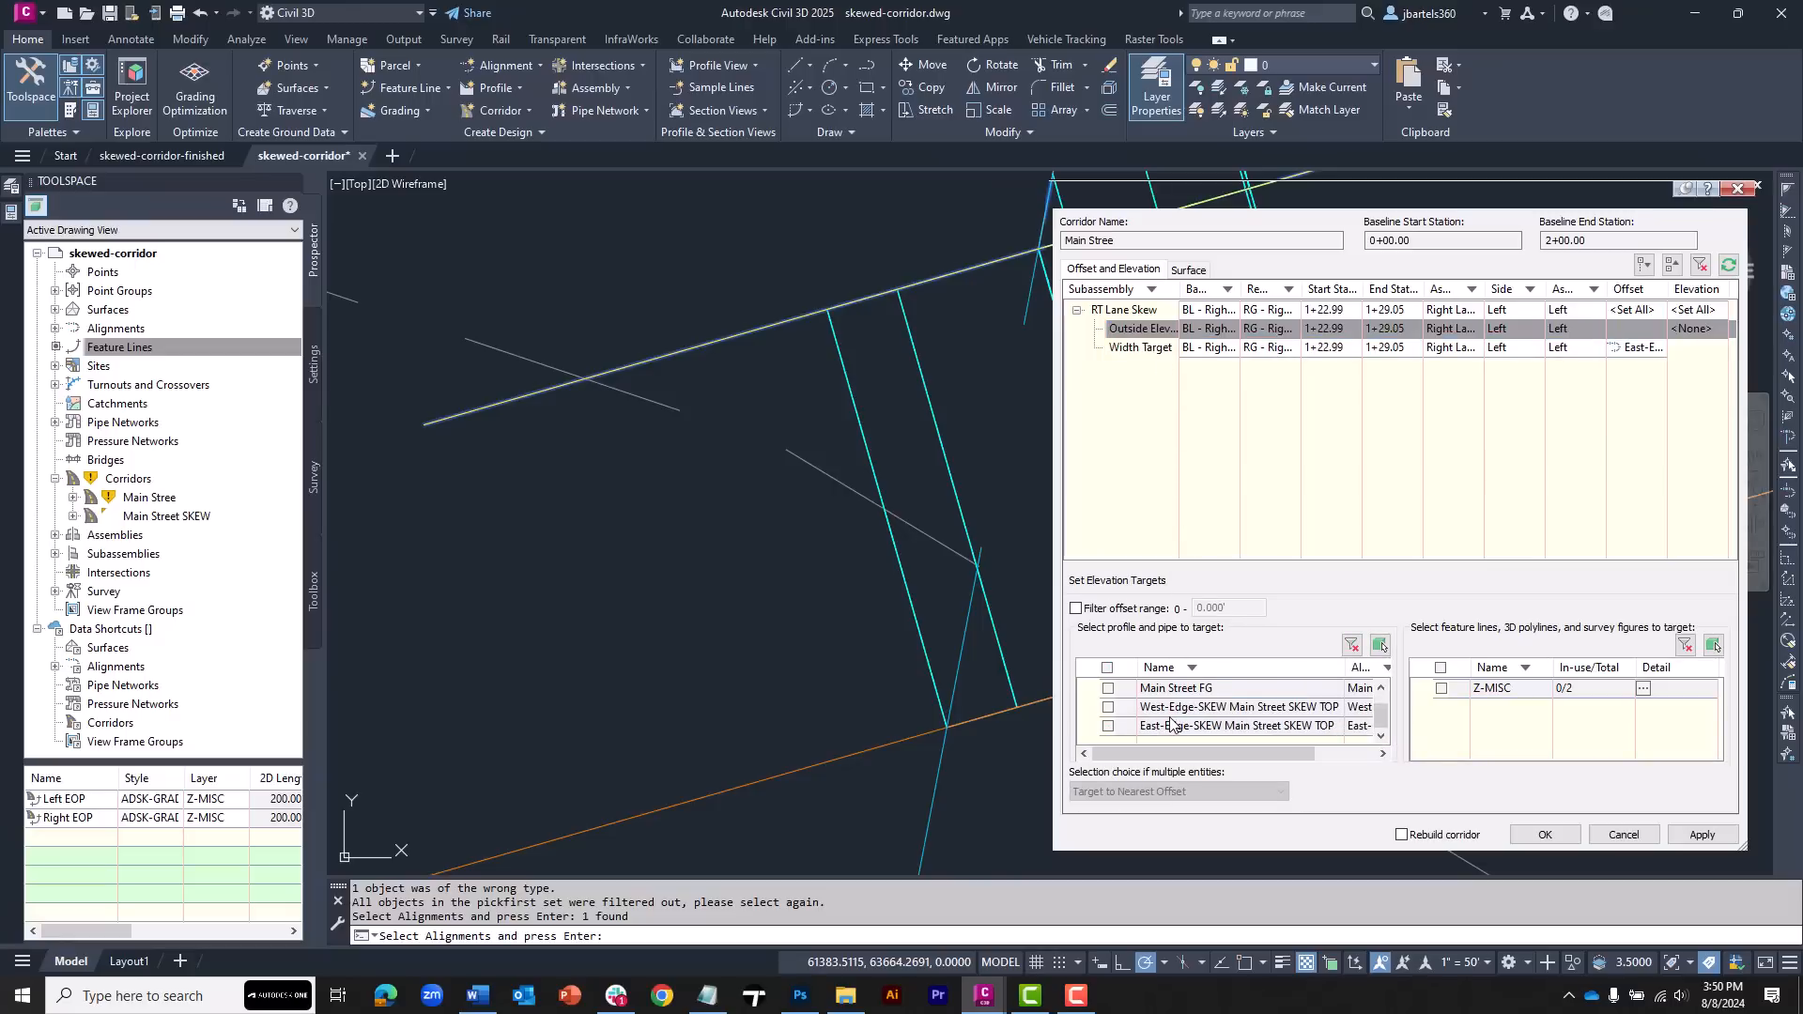
click(1109, 726)
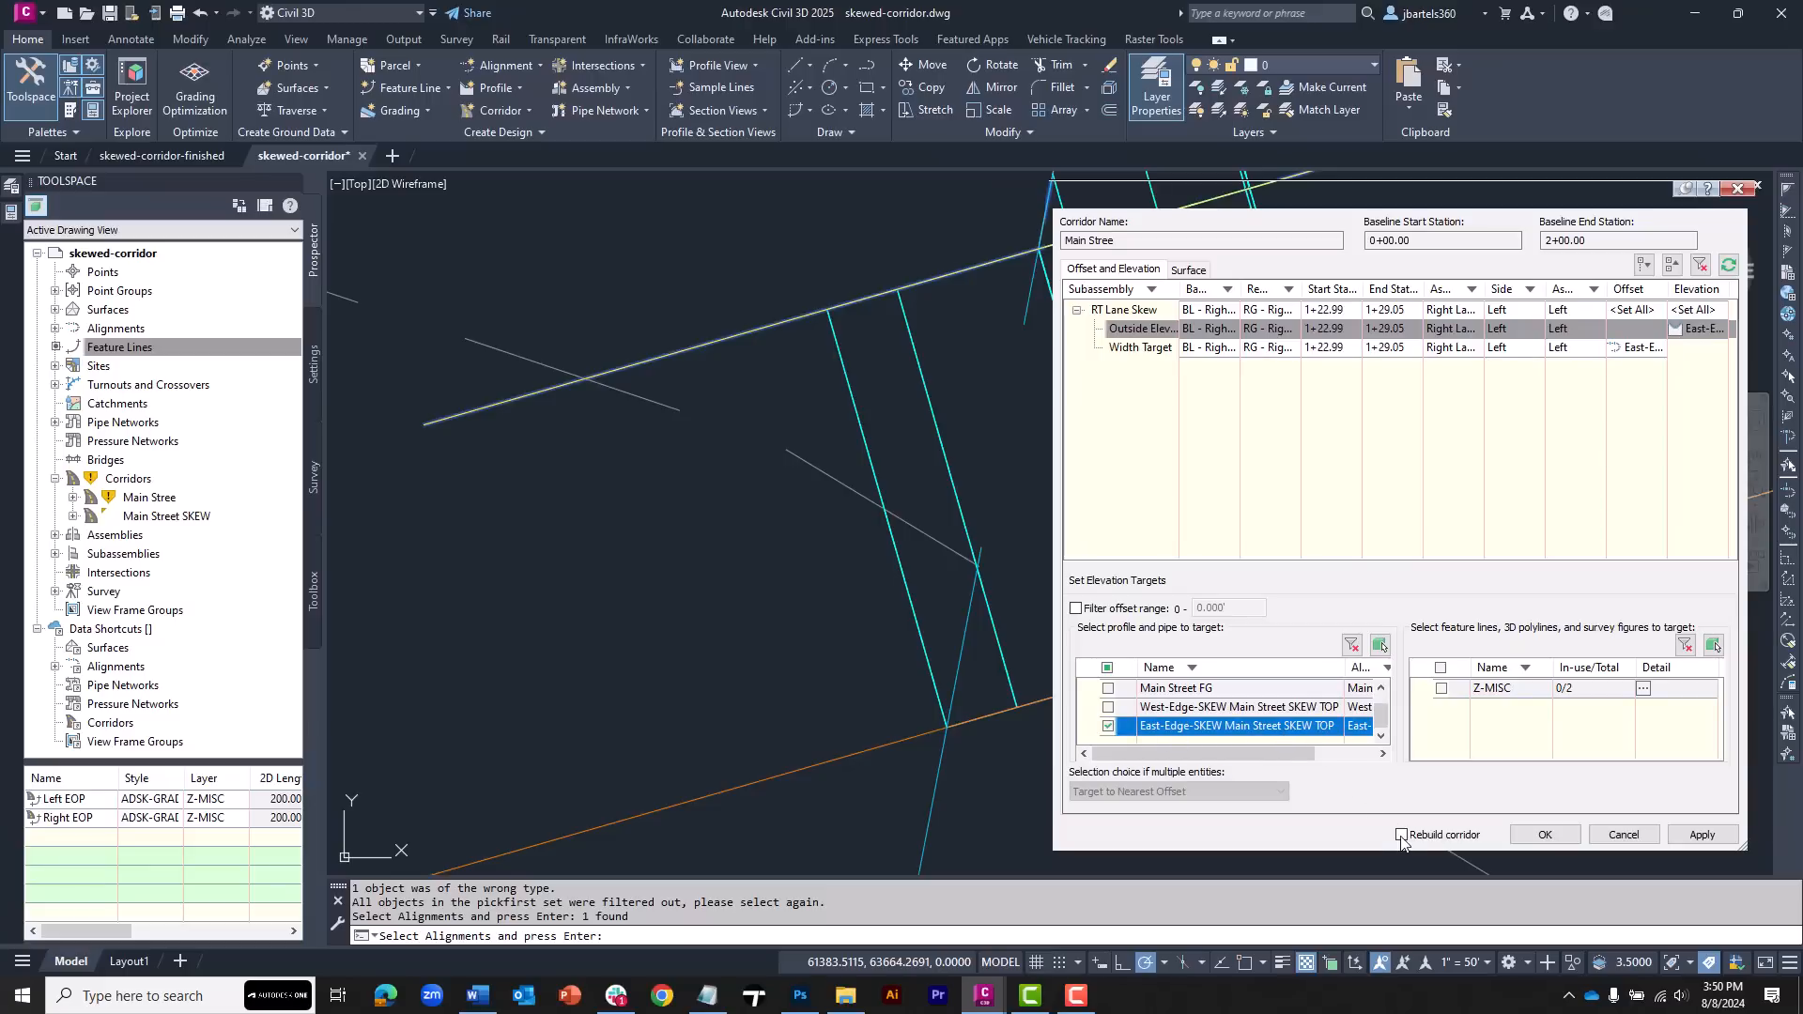
click(1470, 838)
click(1545, 834)
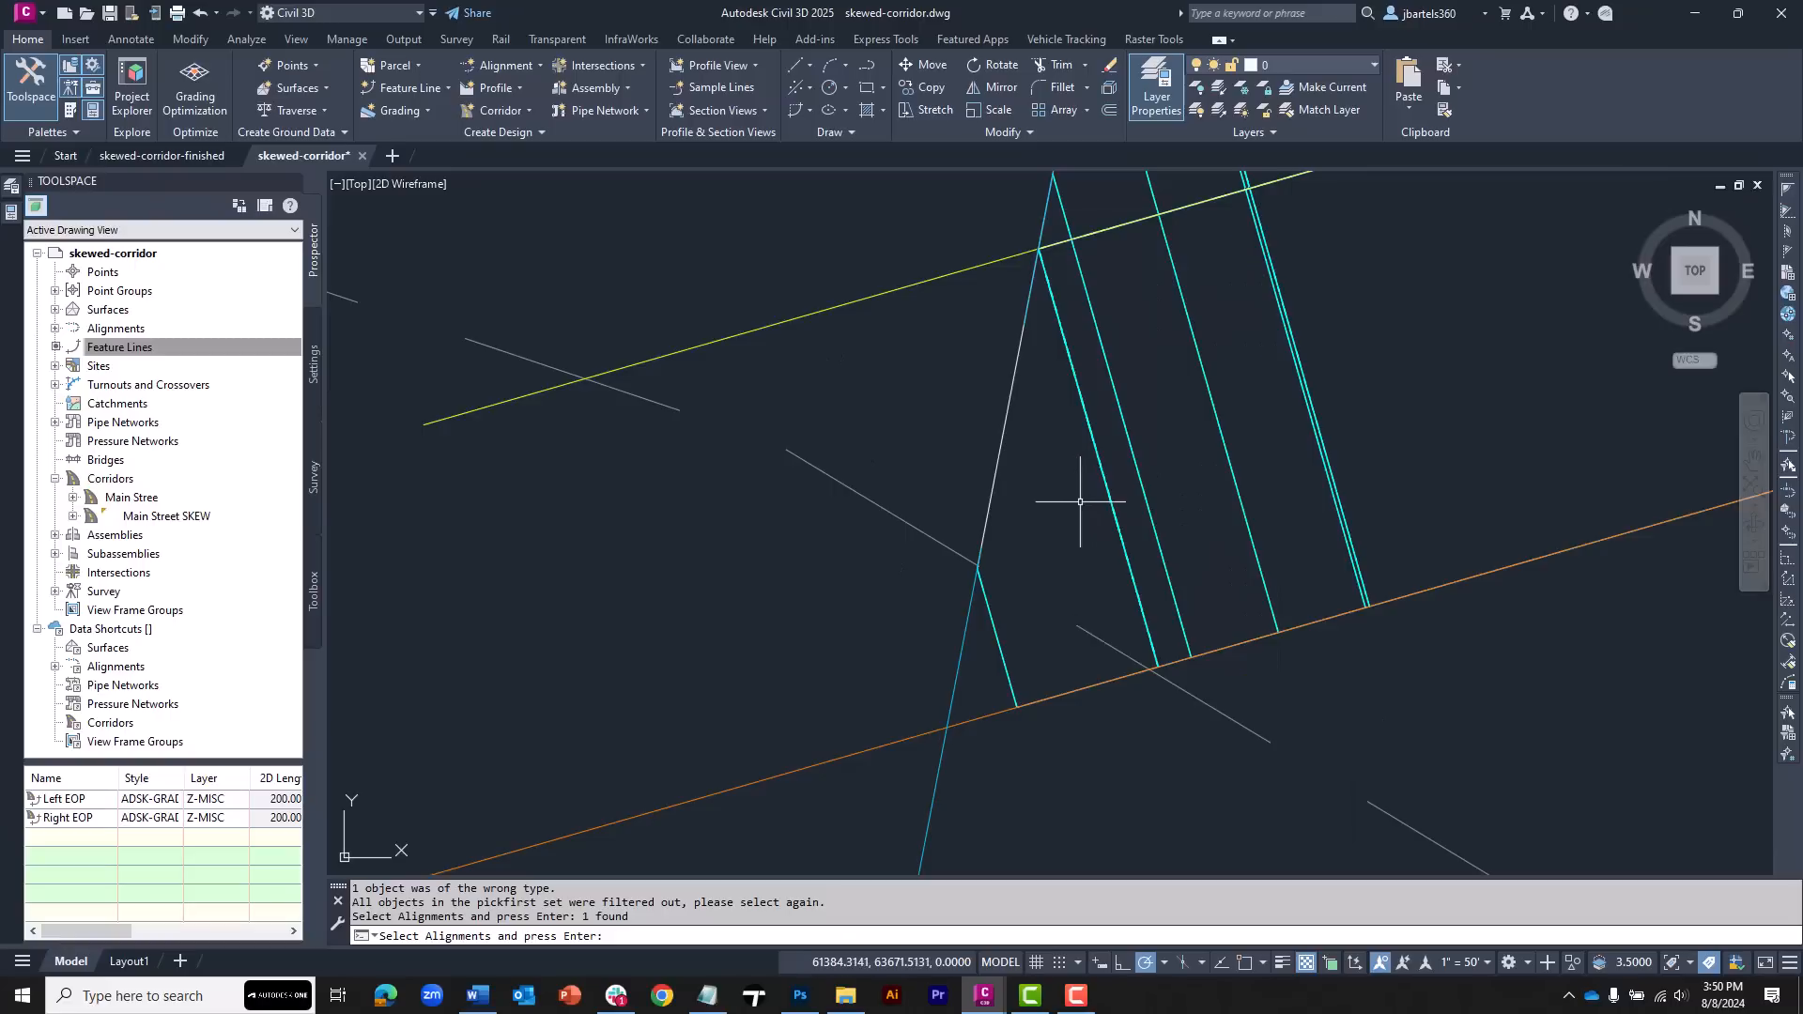
Edit the Right Lane Skew region's frequency, setting along tangents and along vertical curves to 2.5'
click(982, 608)
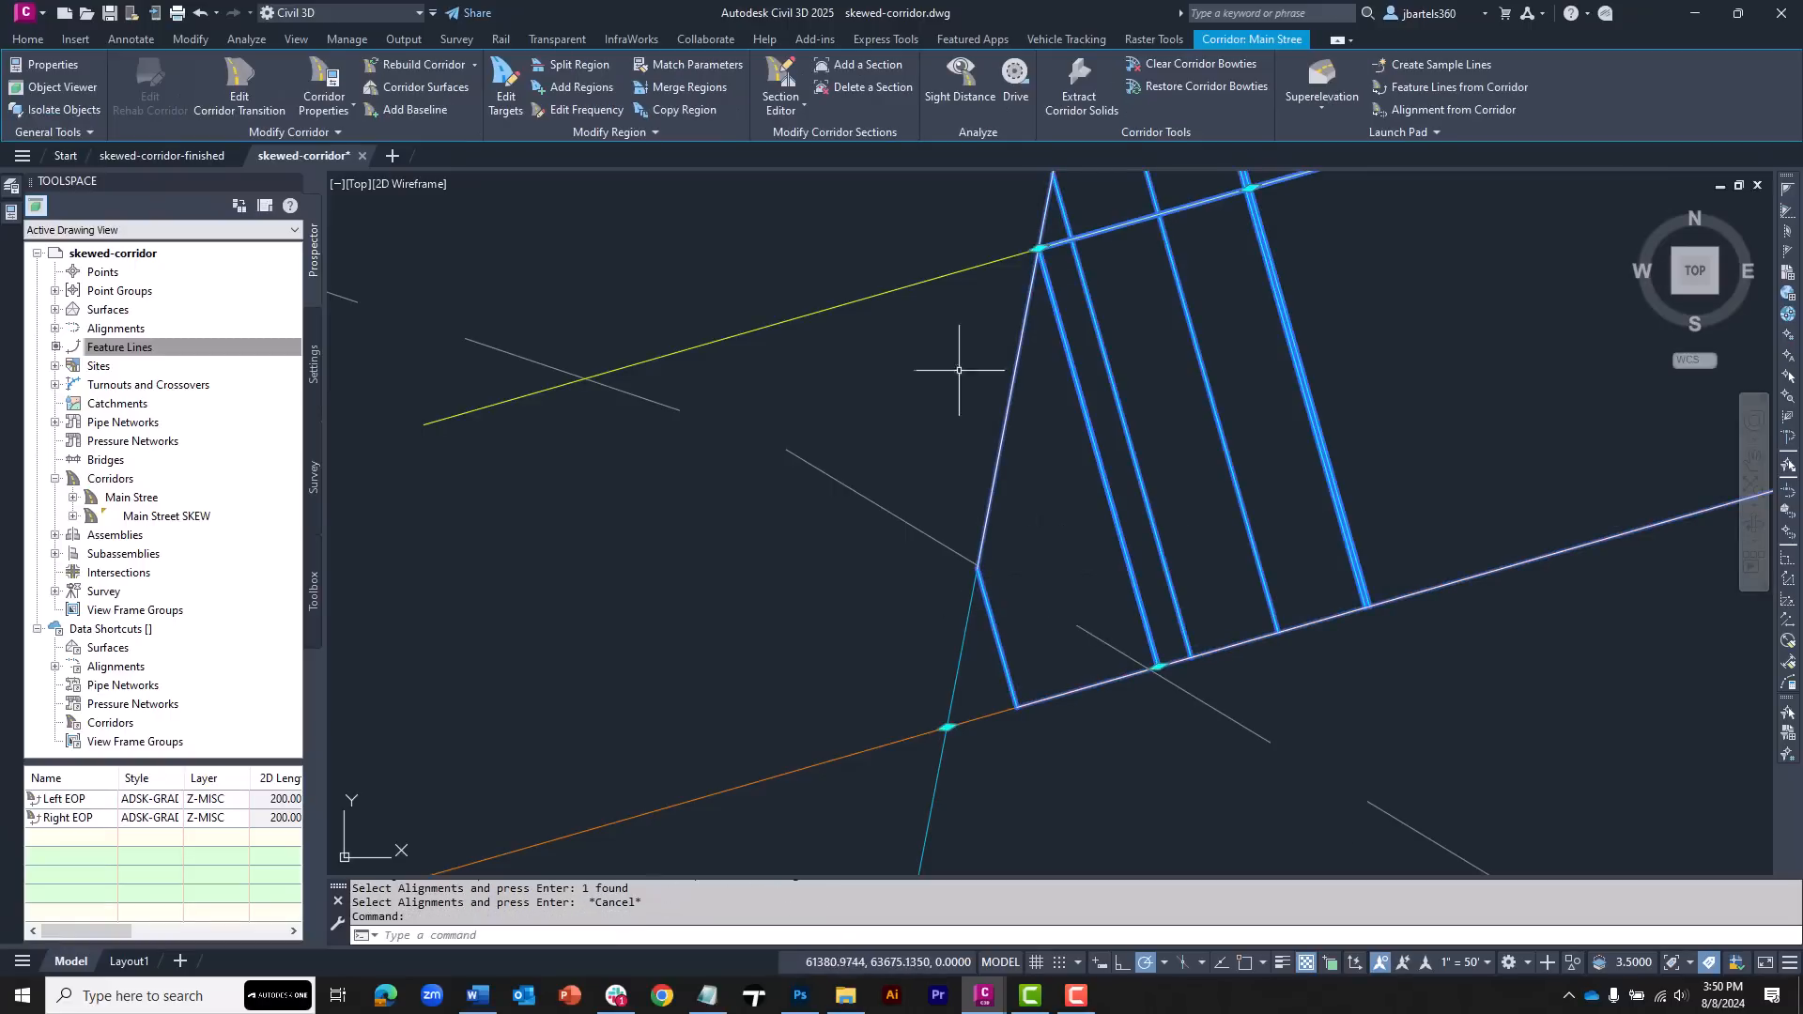
click(586, 110)
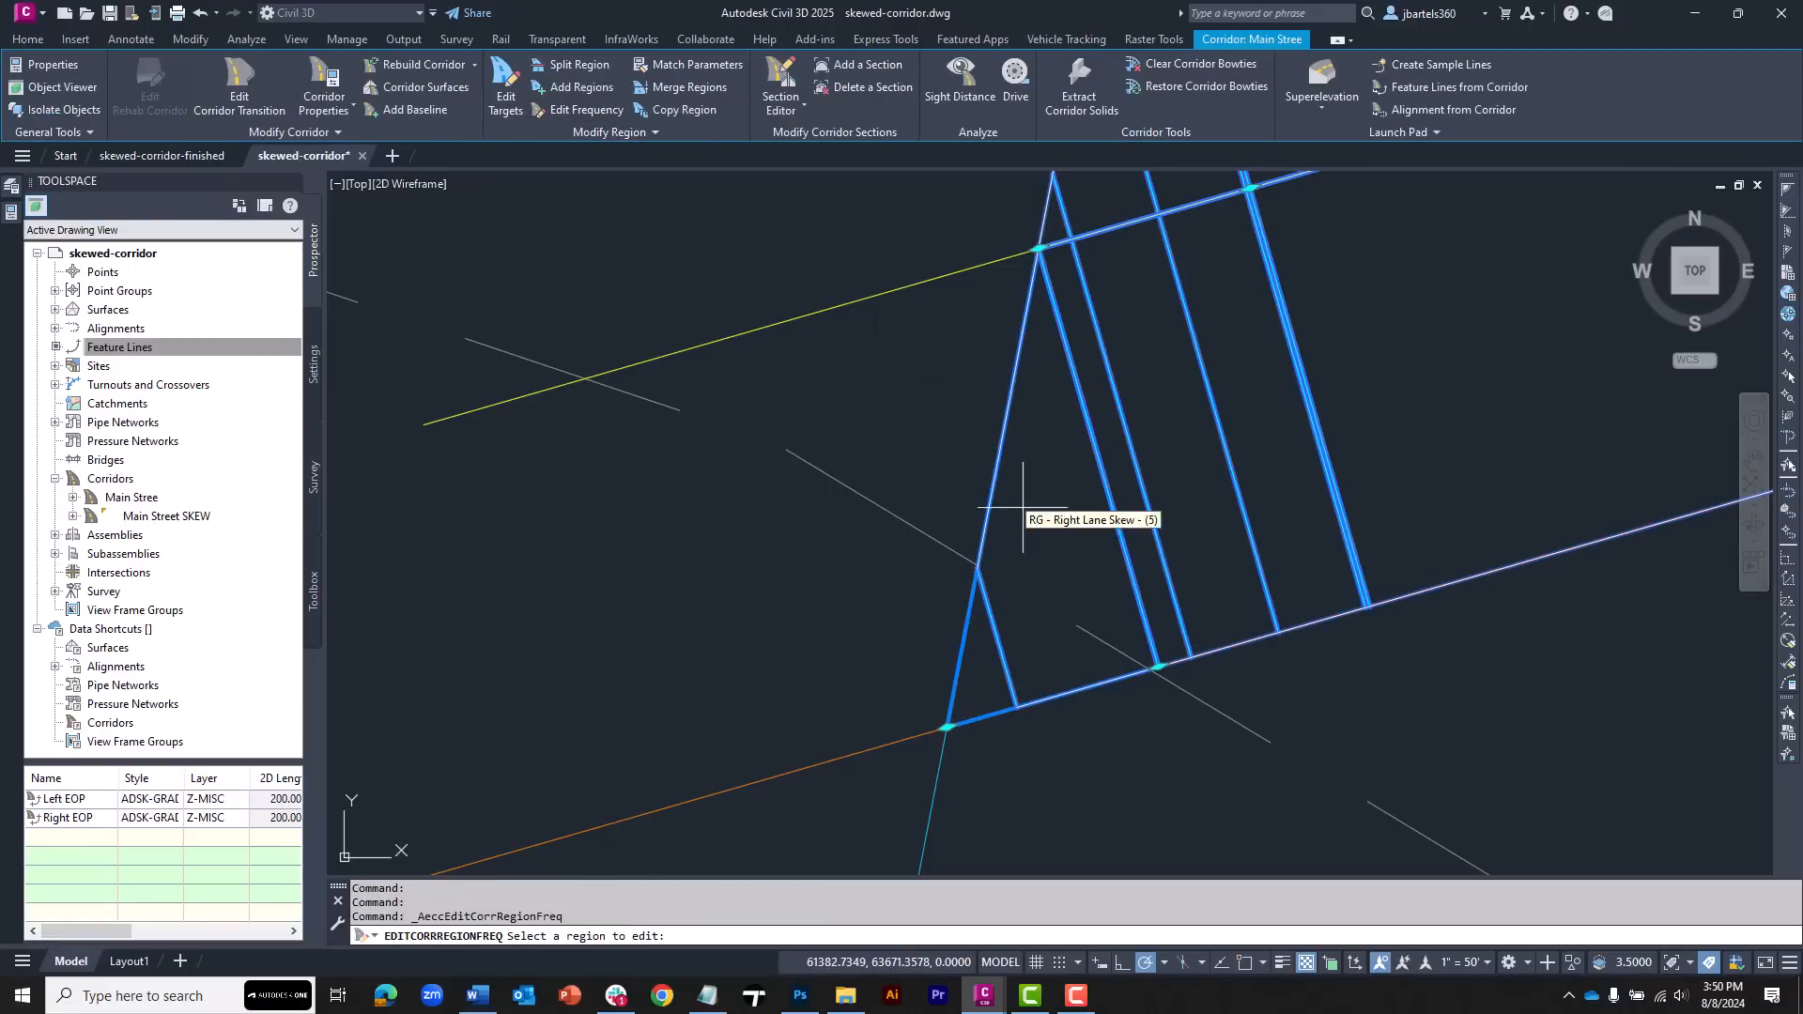
click(1019, 537)
click(734, 319)
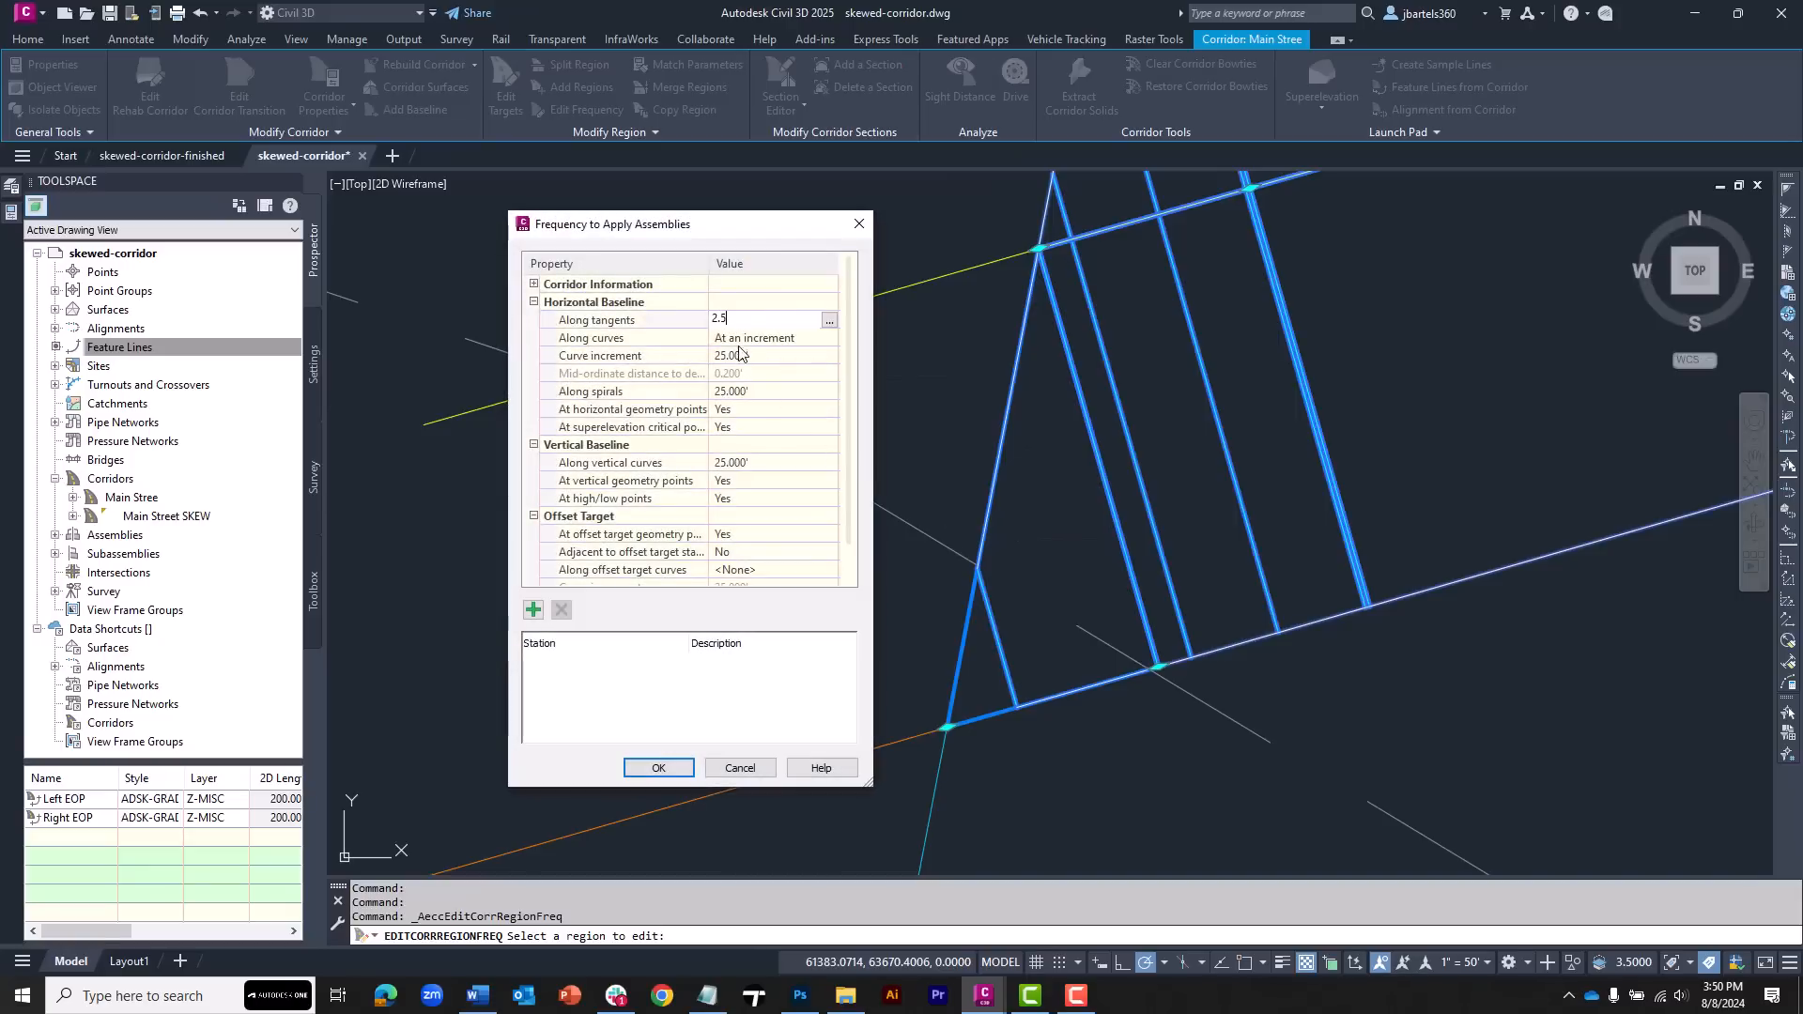
text(2.5)
click(732, 465)
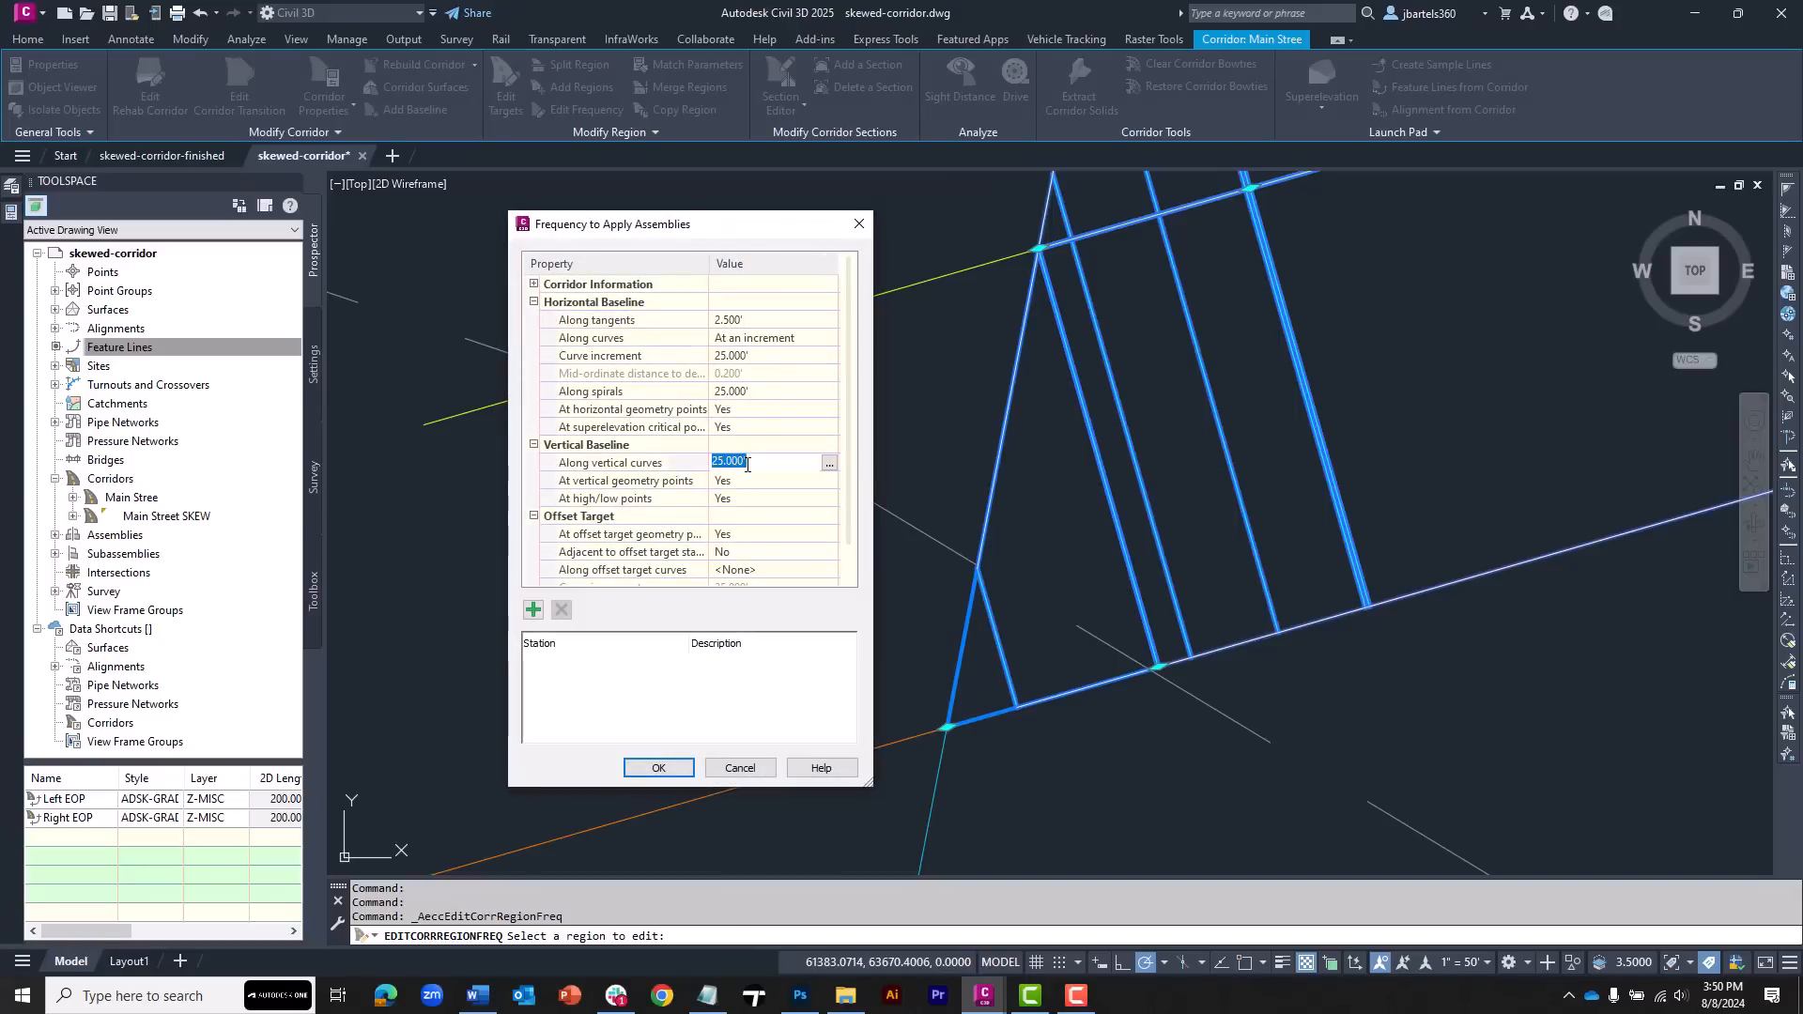
text(2.5)
Add a frequency station at the region's start, set its station to 1+23.00, and apply the frequency settings
click(532, 609)
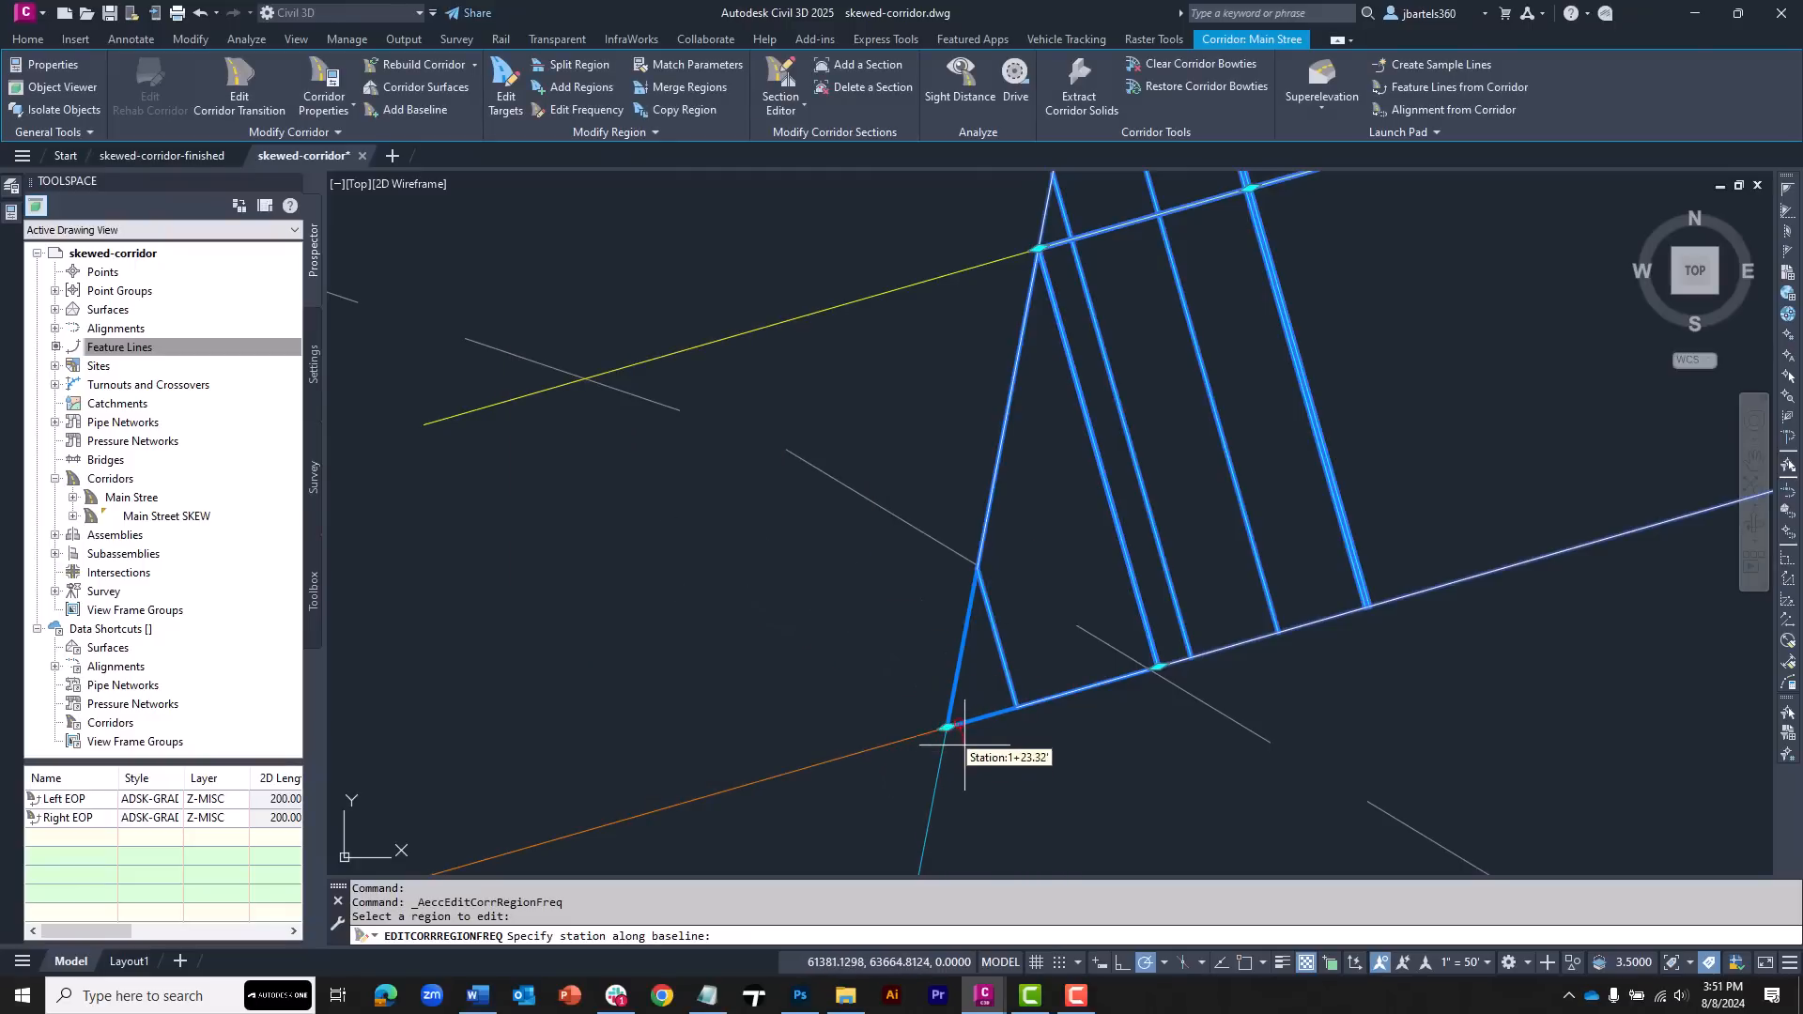
scroll(944, 733, up, 2)
click(928, 688)
key(Return)
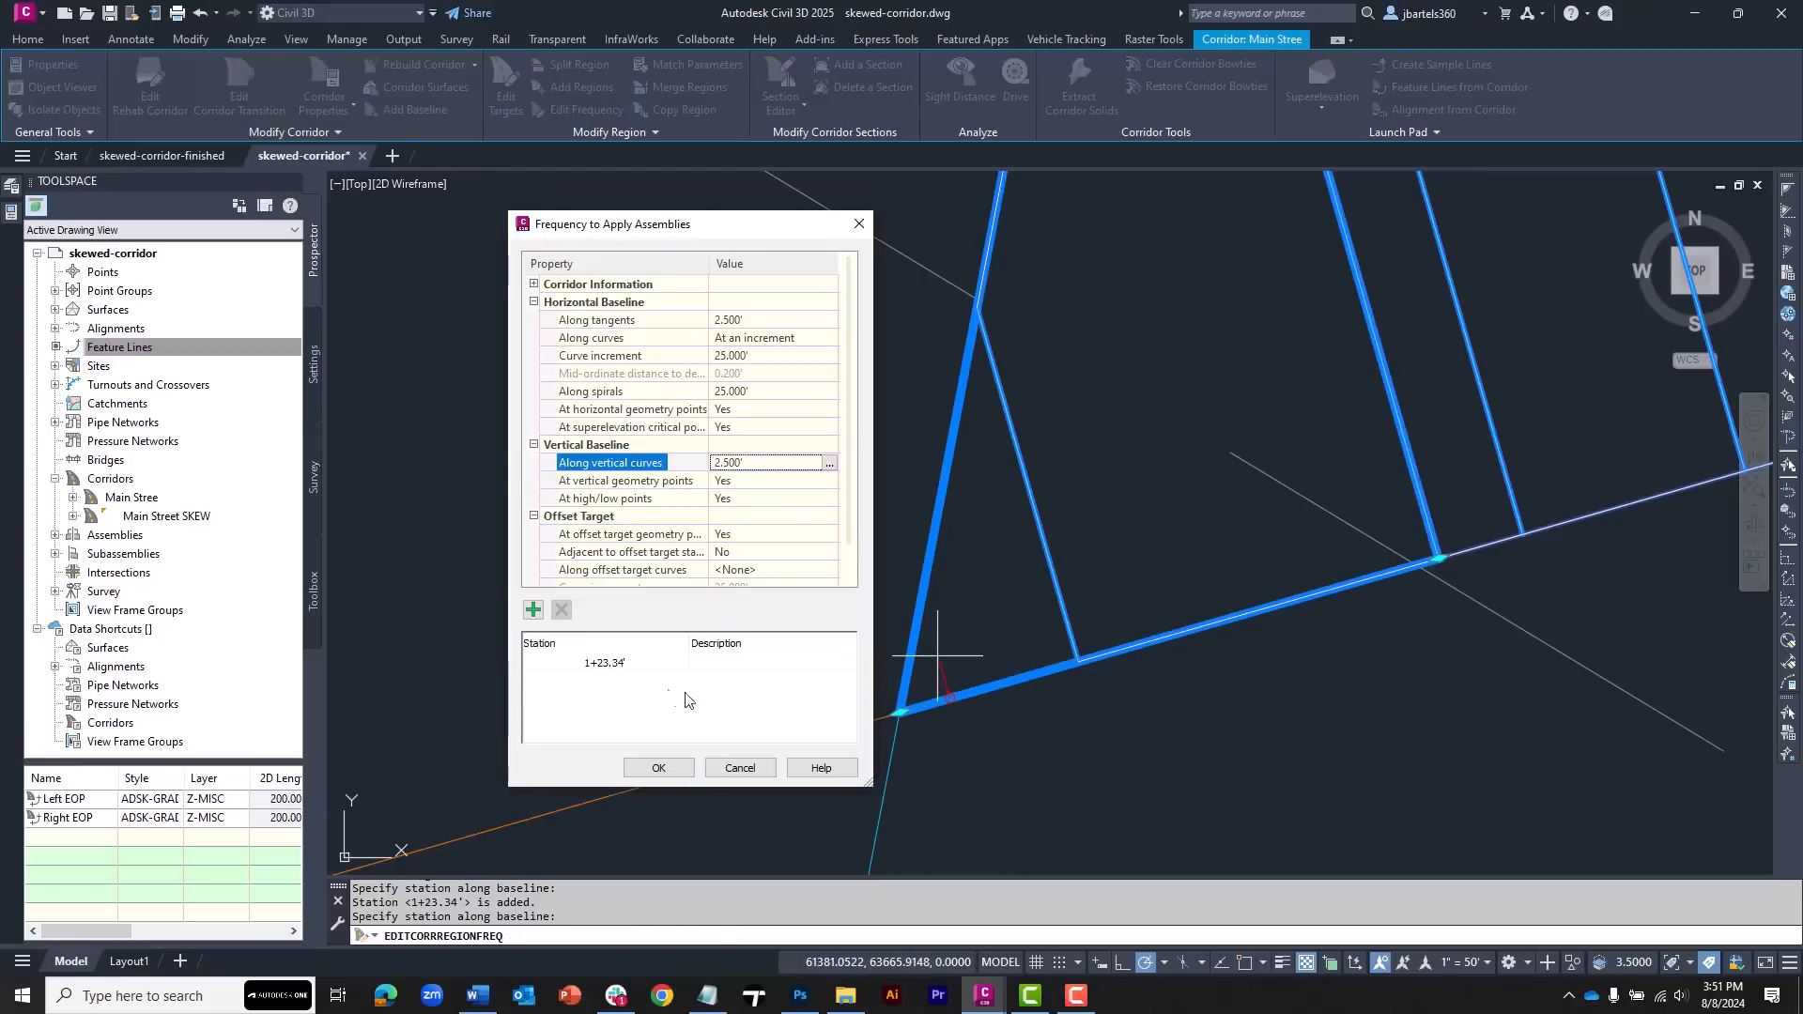
click(609, 670)
click(608, 670)
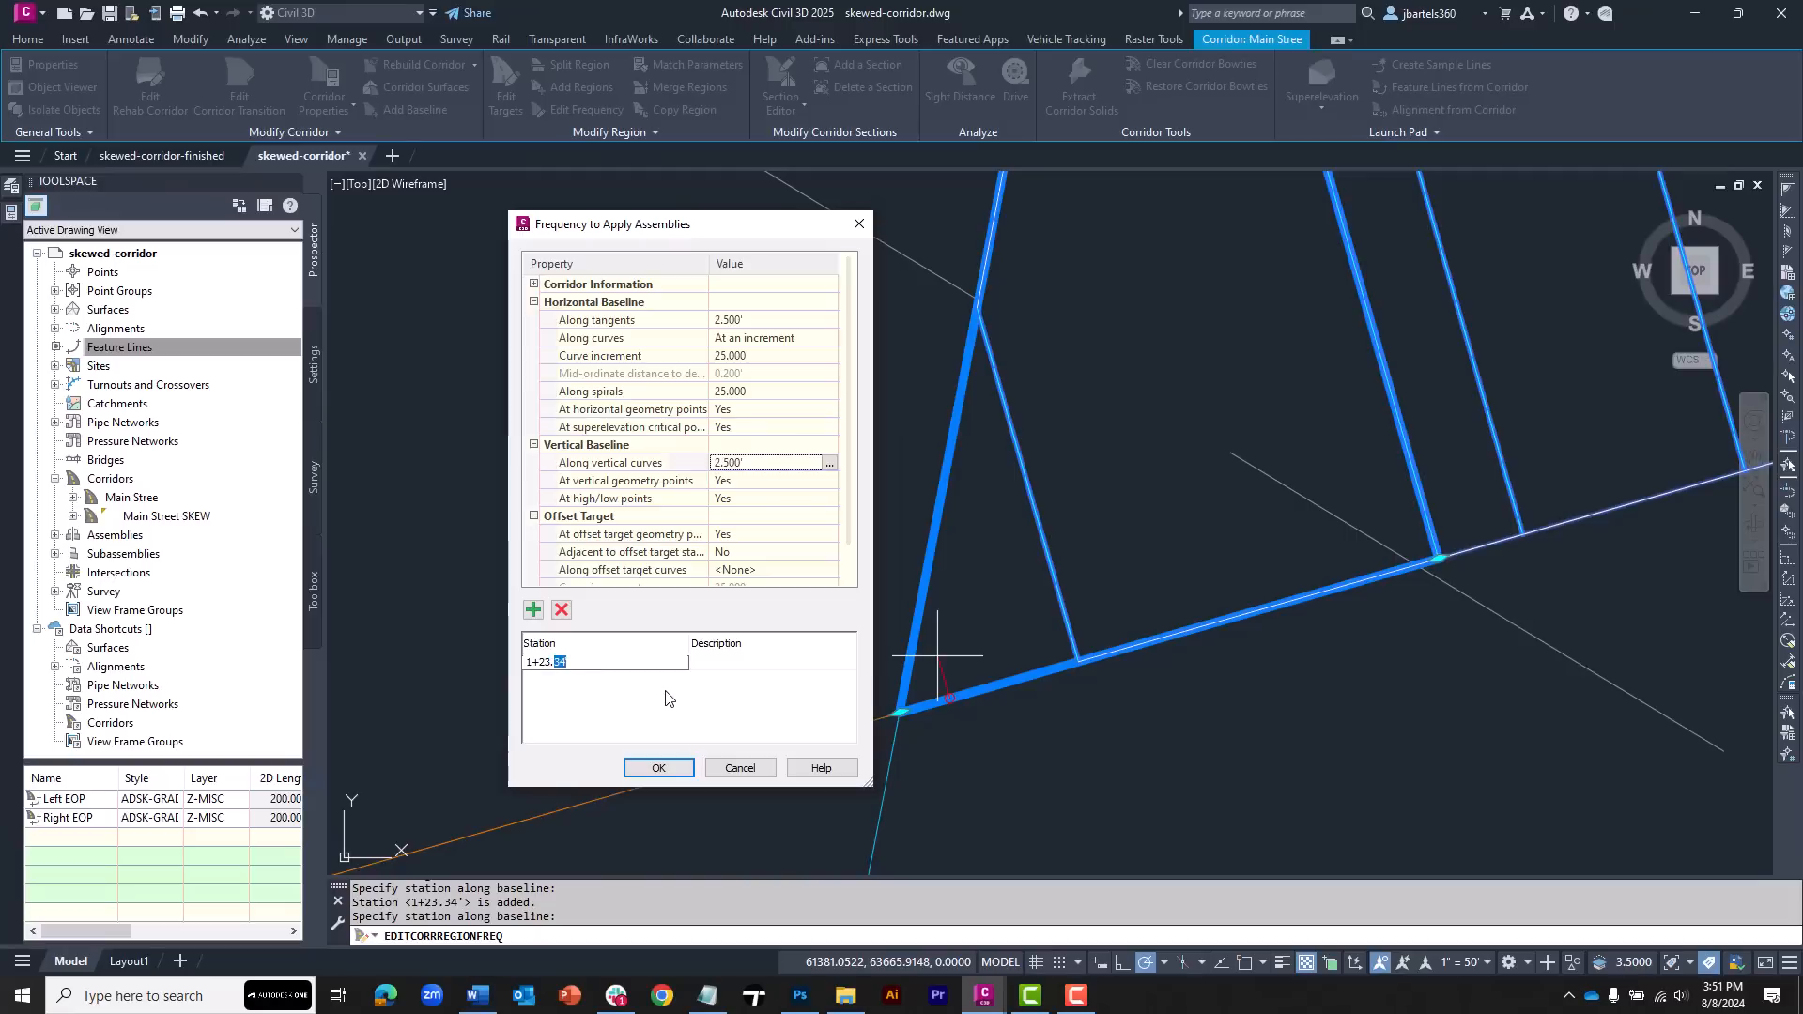
click(658, 767)
scroll(765, 532, down, 5)
scroll(770, 519, down, 5)
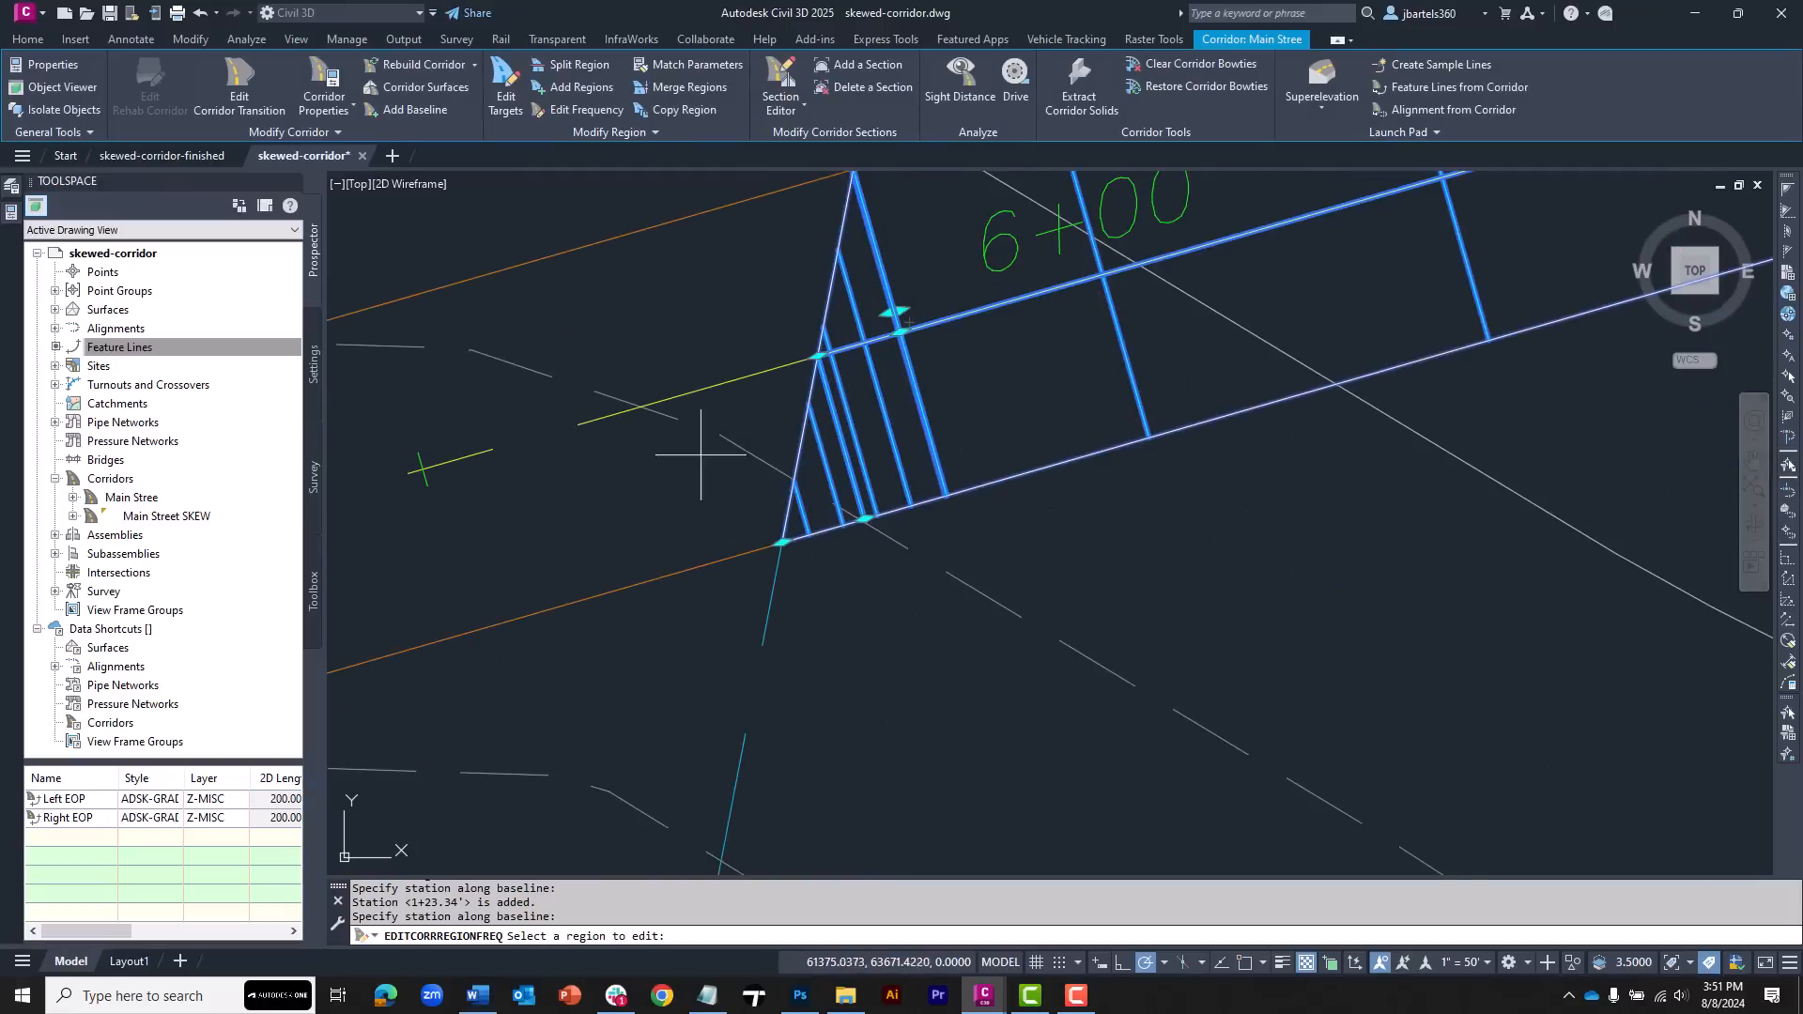
Set the style of the Left EOP and Right EOP corridor feature lines to ADSK-No Display
key(Escape)
key(Escape)
middle_drag(1039, 591, 1004, 559)
click(1021, 470)
click(962, 573)
click(950, 624)
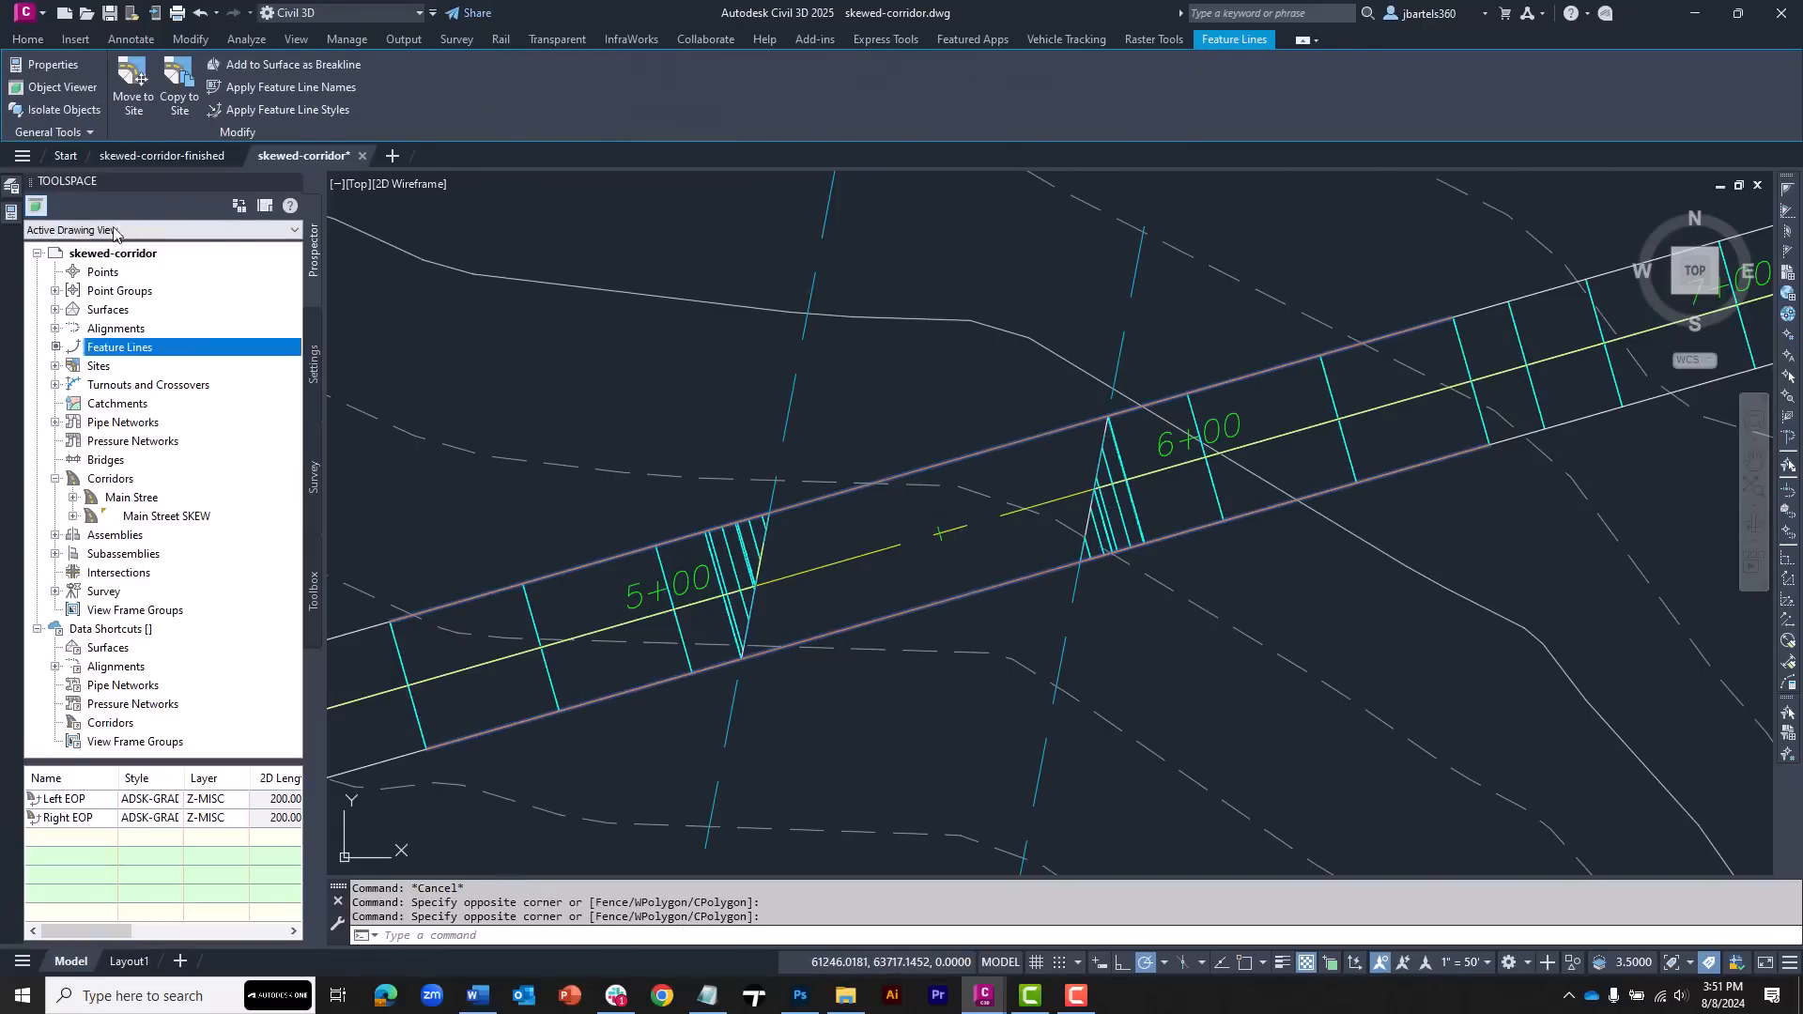
key(ctrl+1)
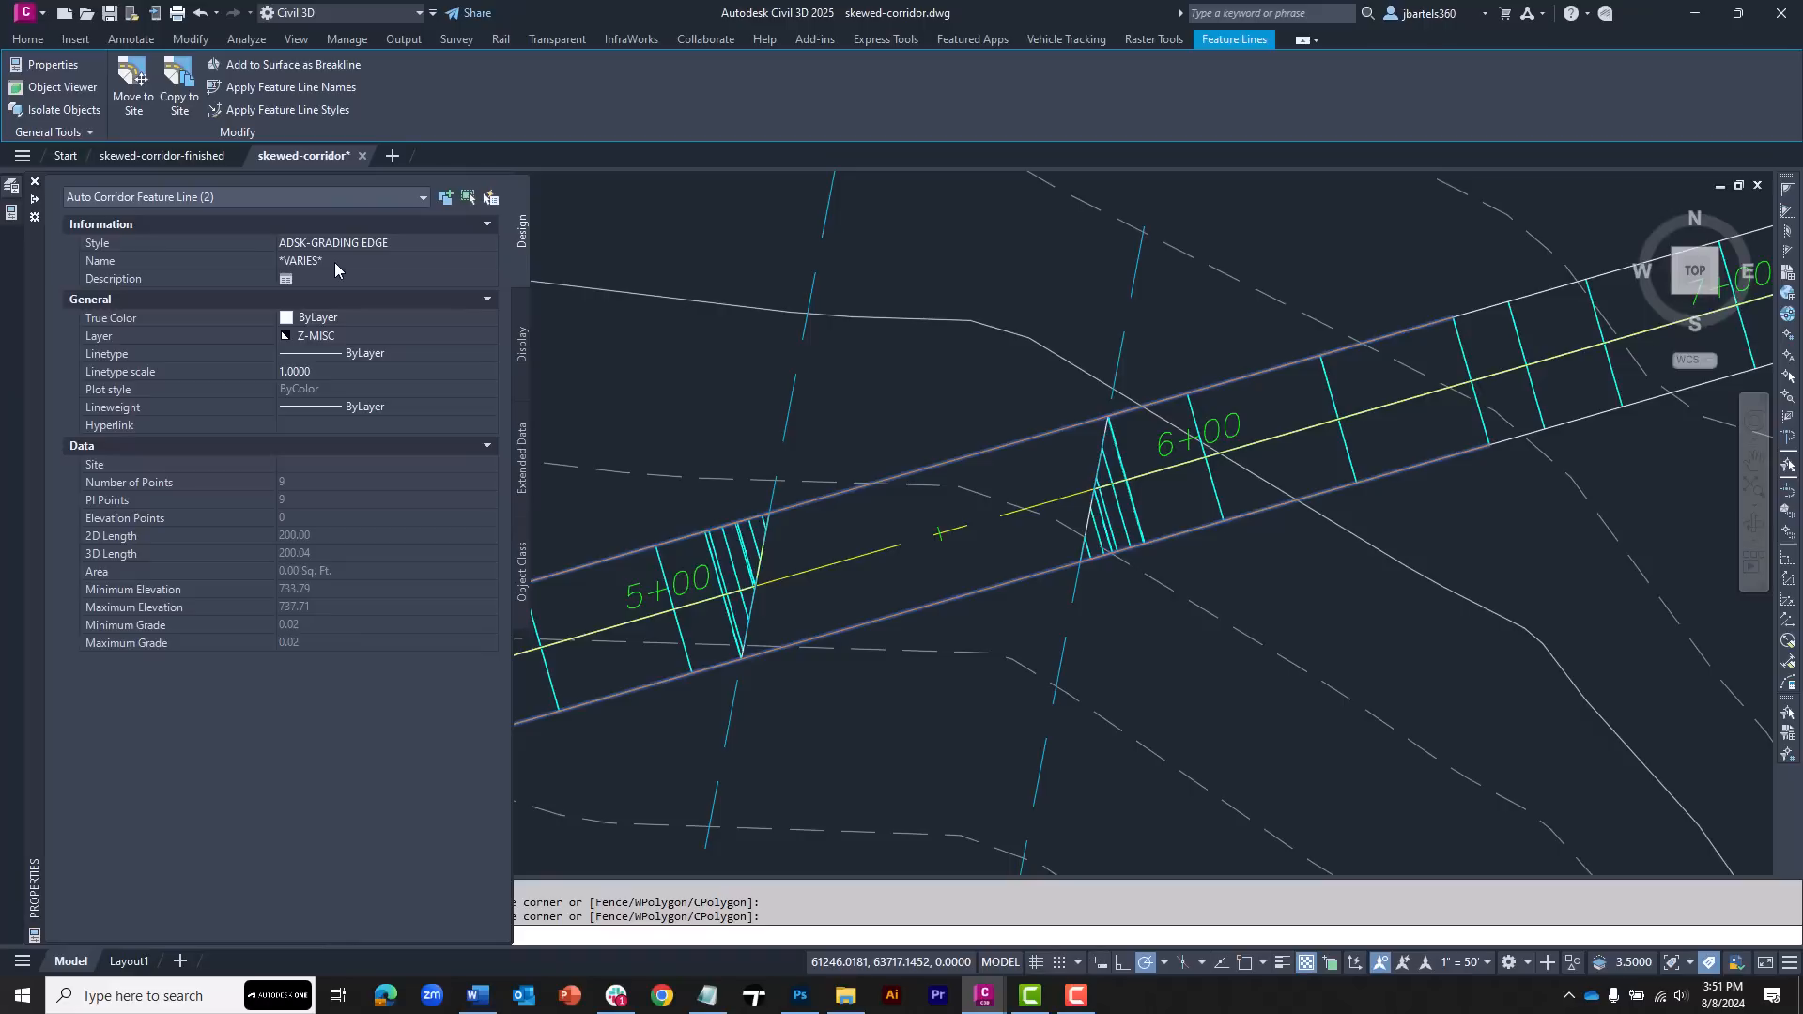
click(340, 243)
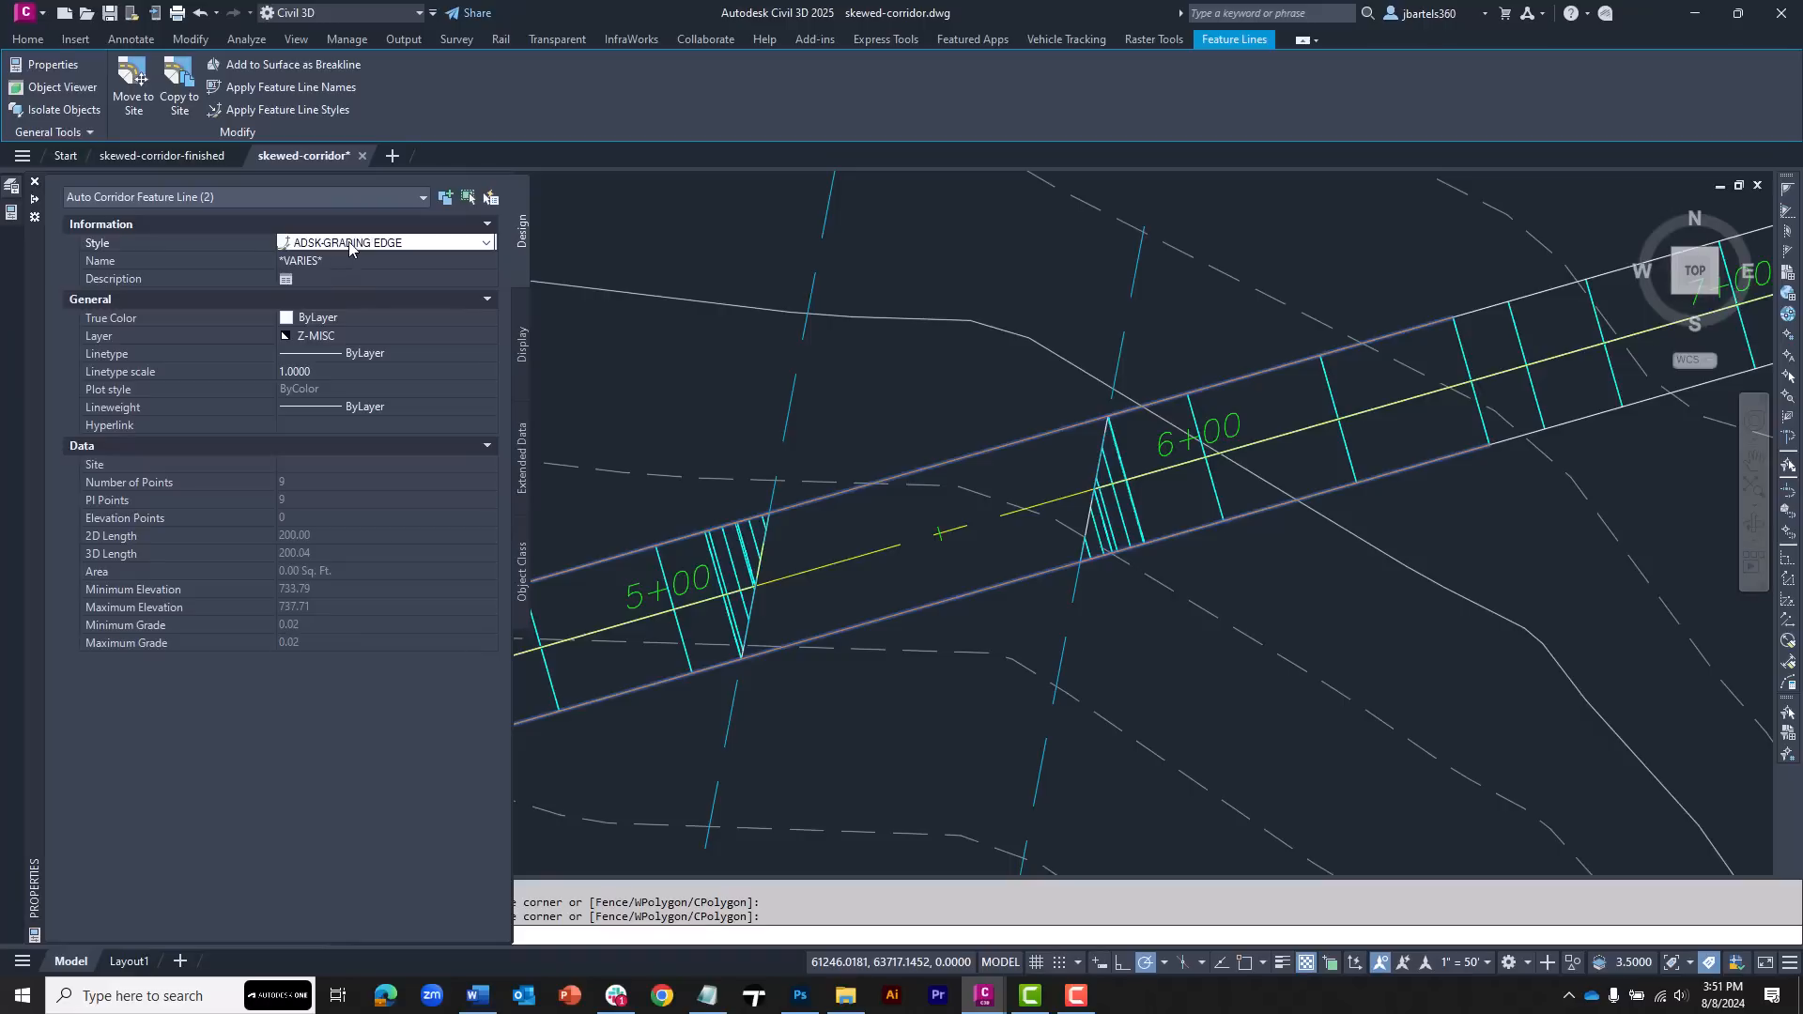
click(352, 243)
click(371, 516)
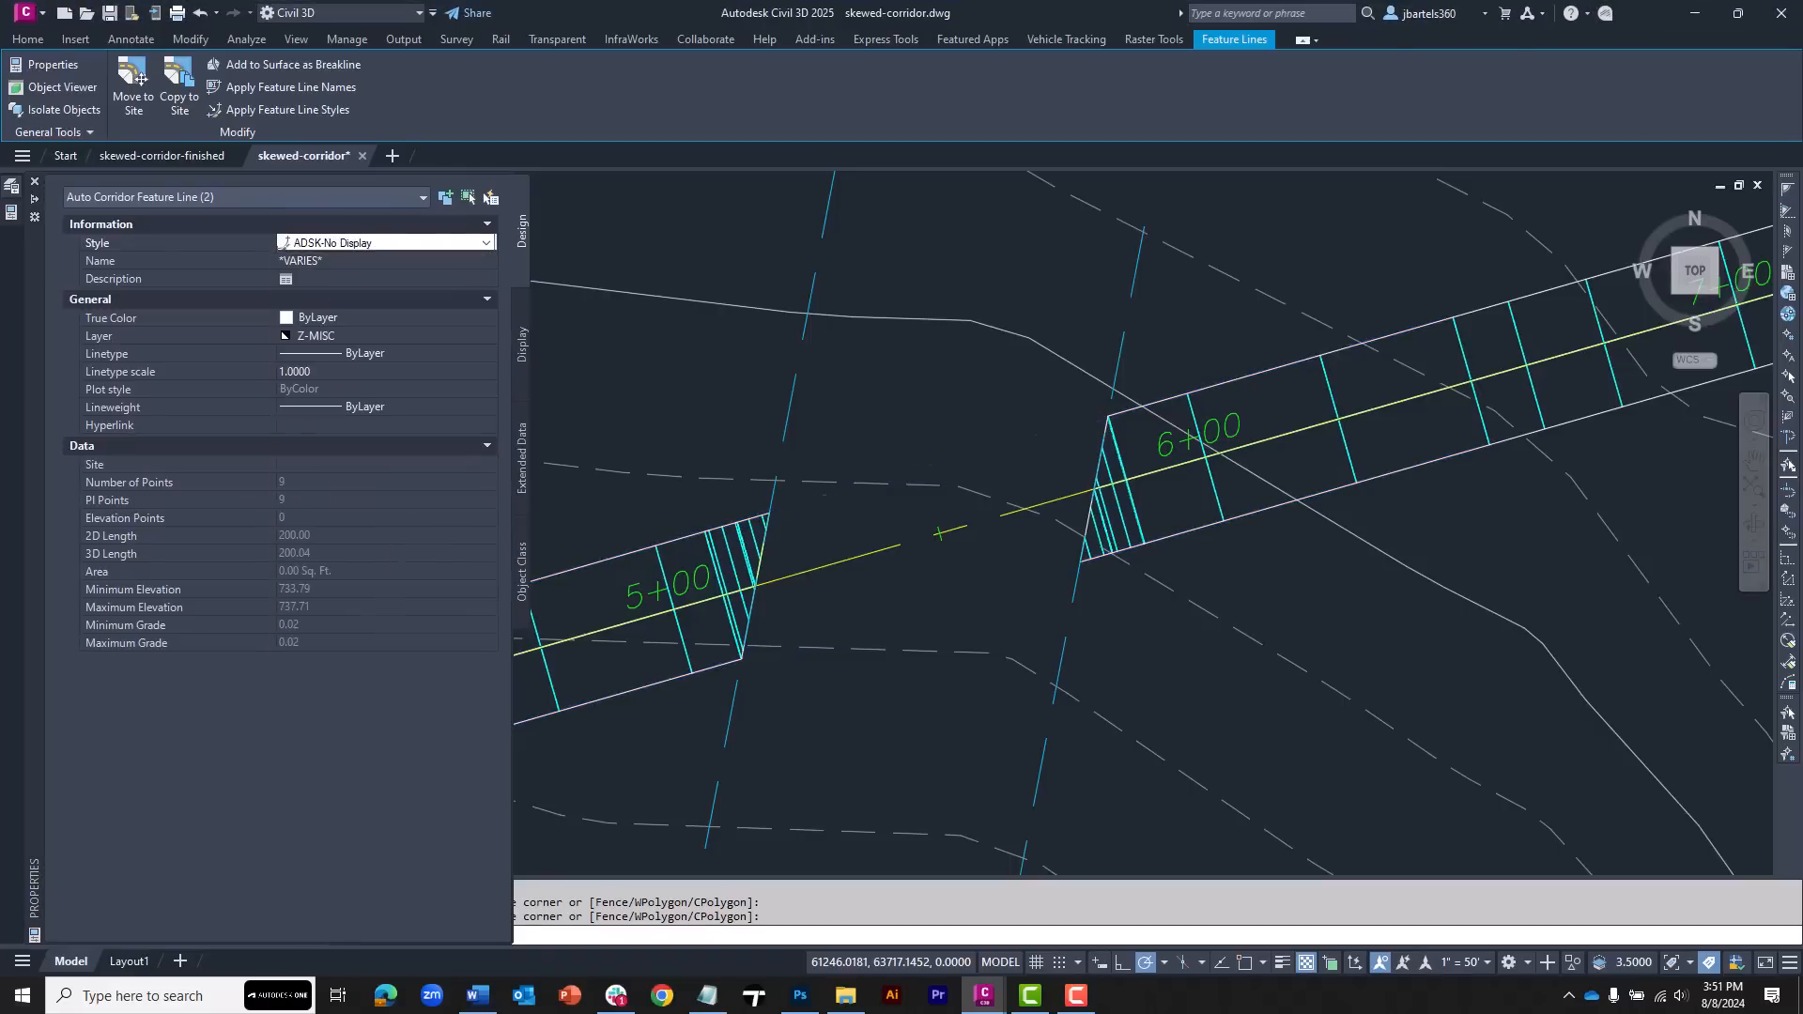
Set the EG surface's style to ADSK-NO DISPLAY
key(Escape)
key(Escape)
key(Escape)
scroll(855, 359, down, 3)
scroll(851, 365, up, 3)
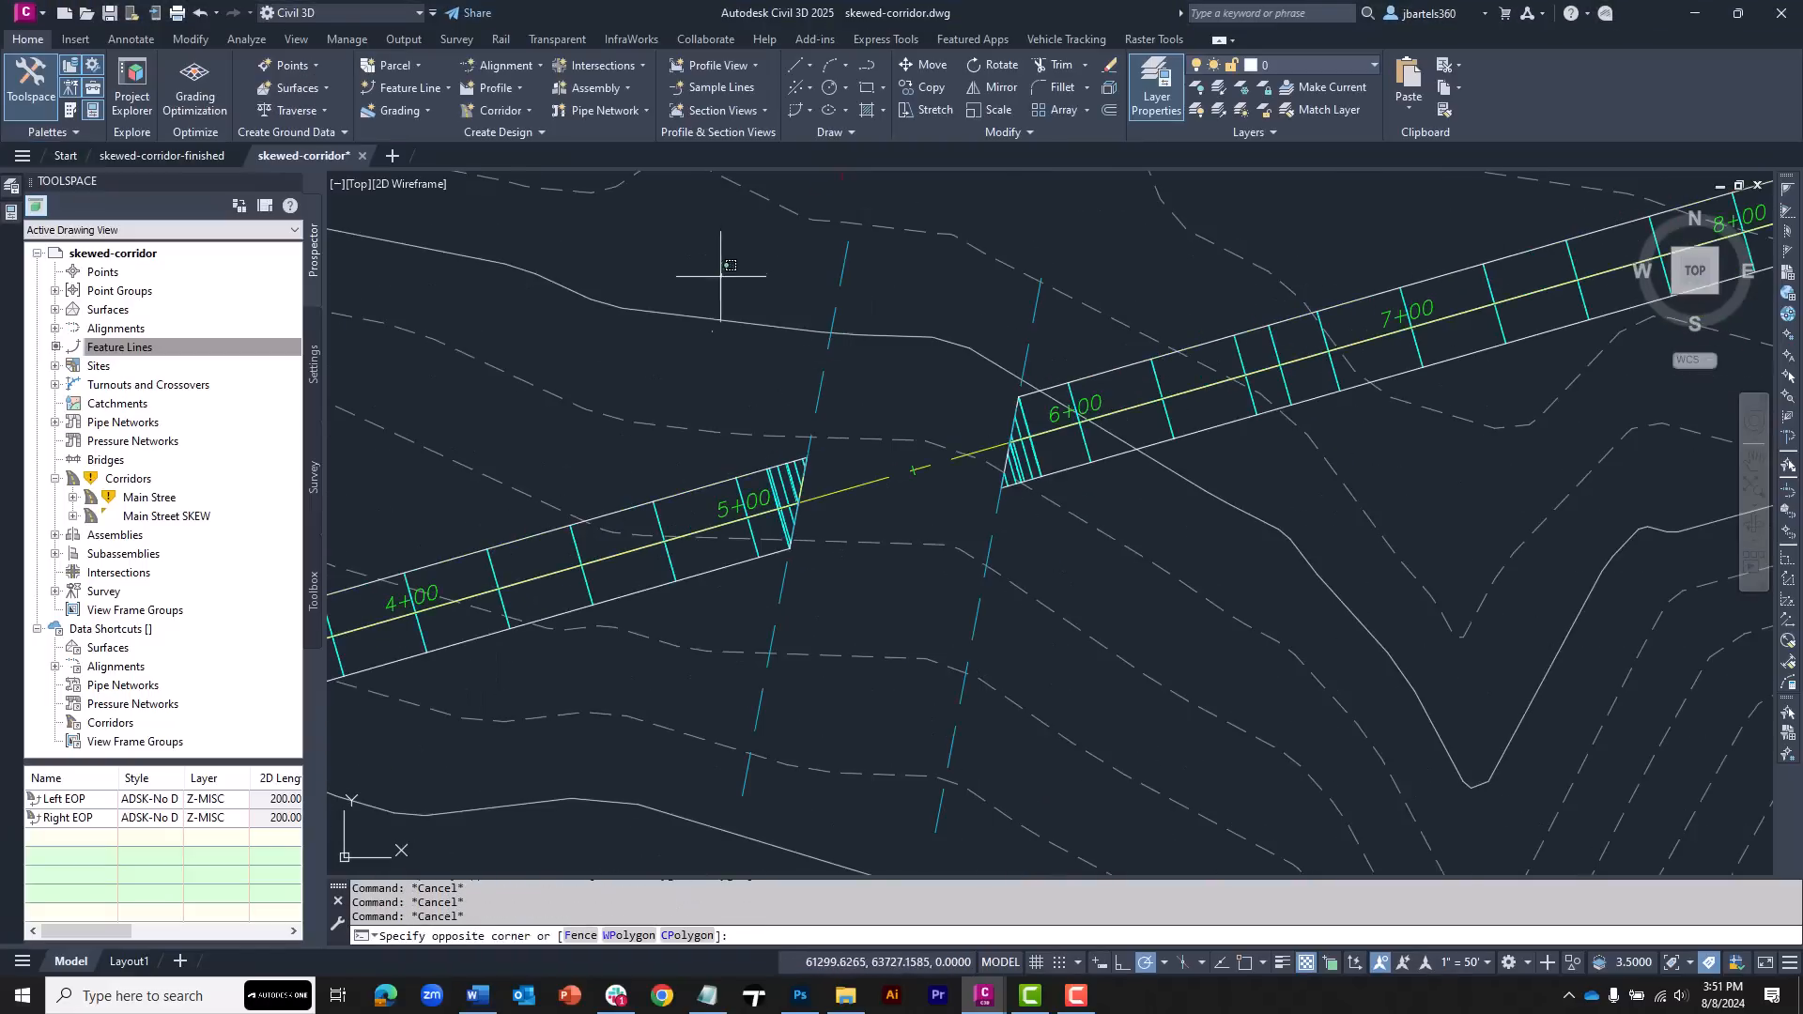
click(695, 334)
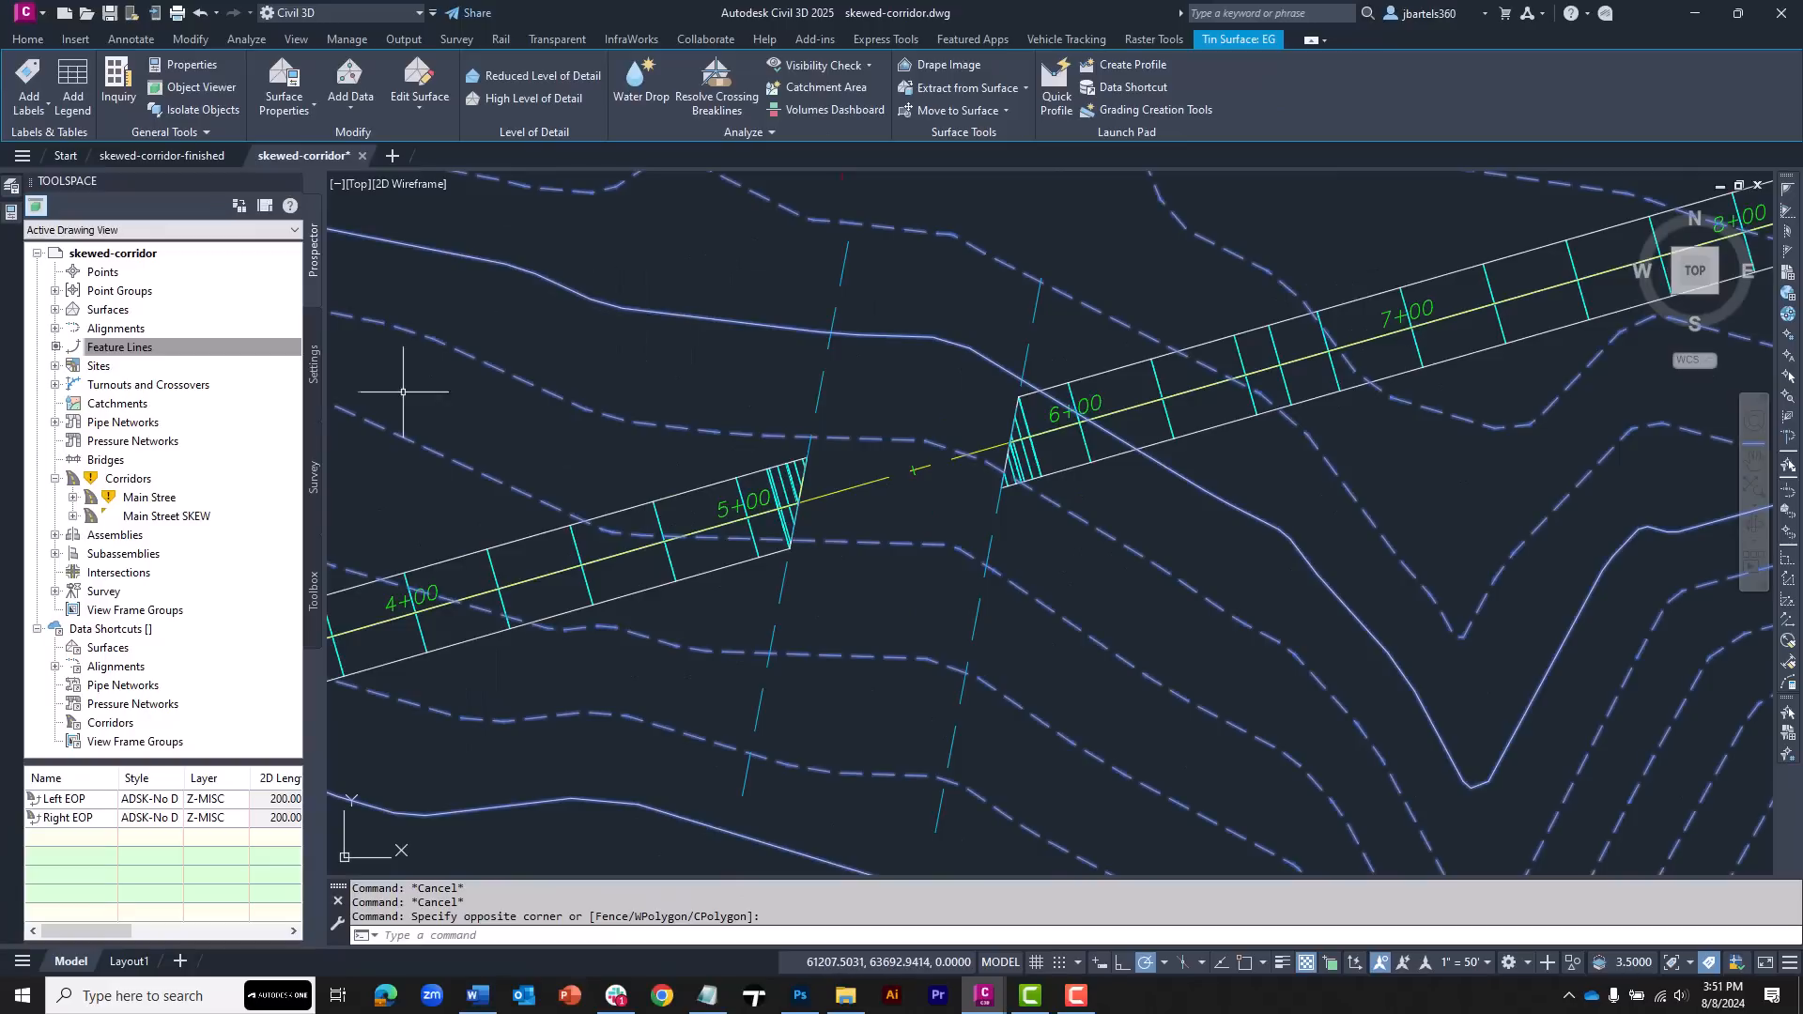
click(13, 213)
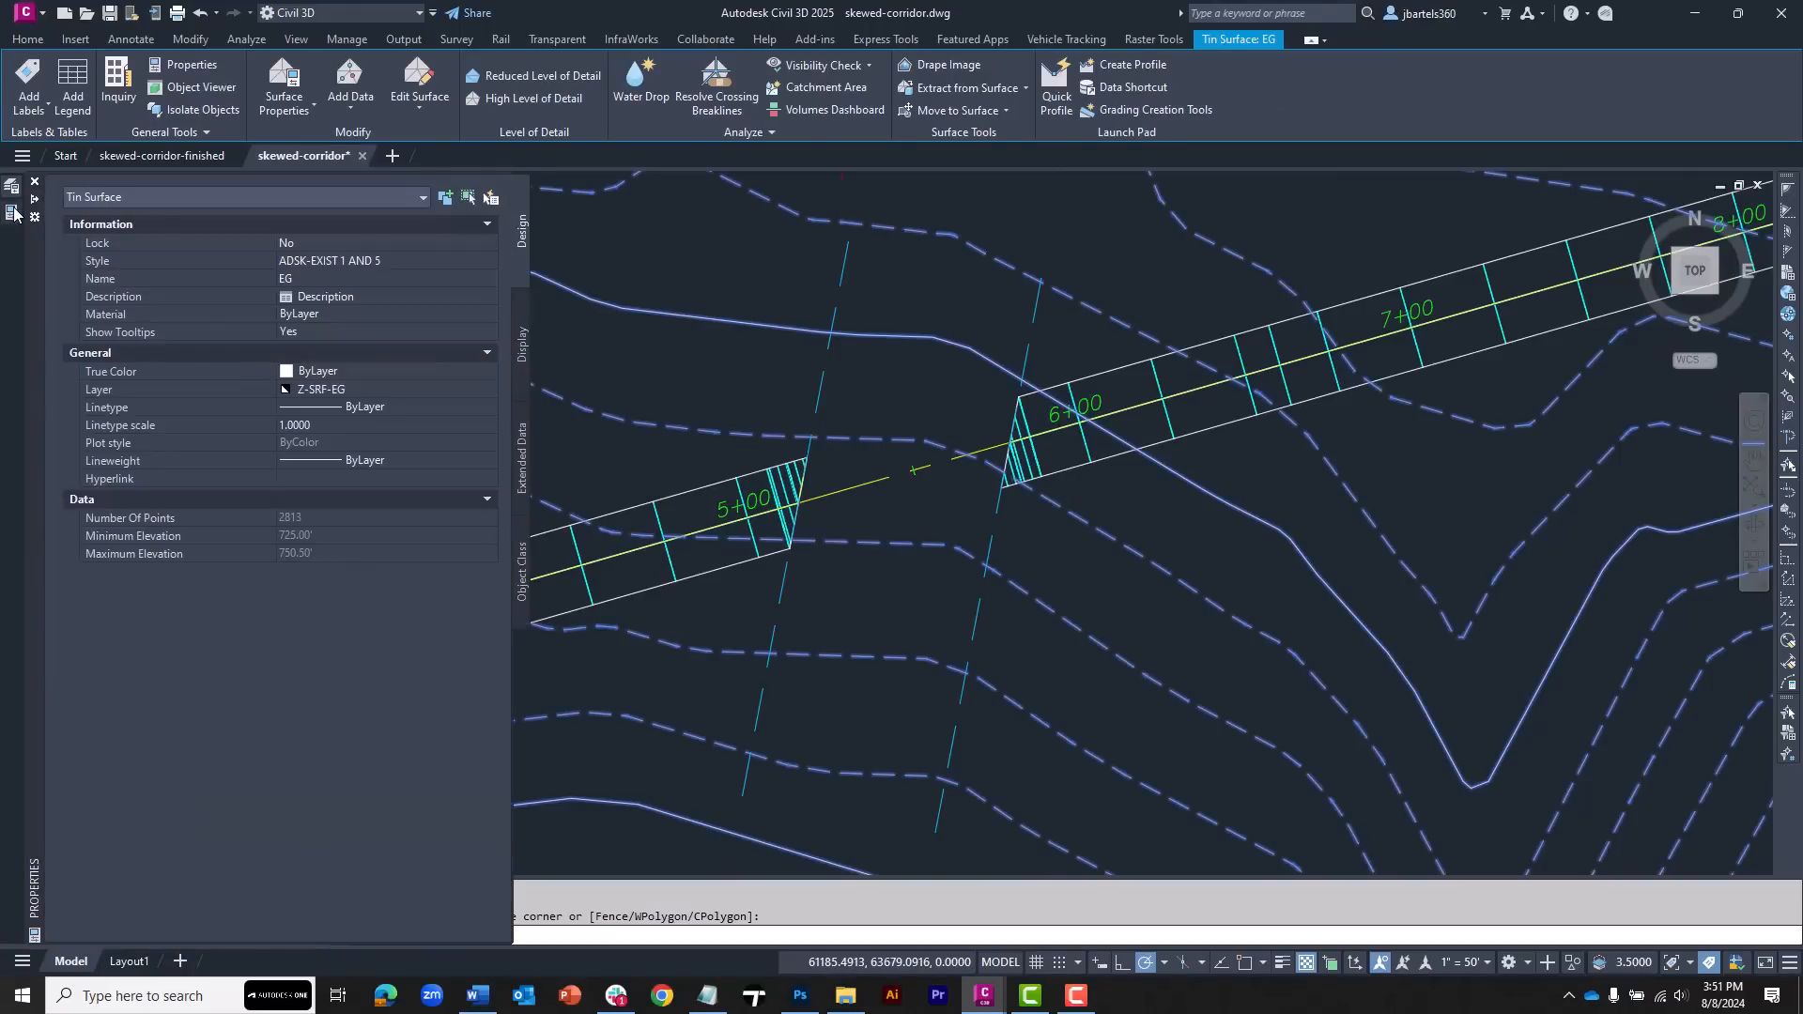
click(291, 260)
click(361, 370)
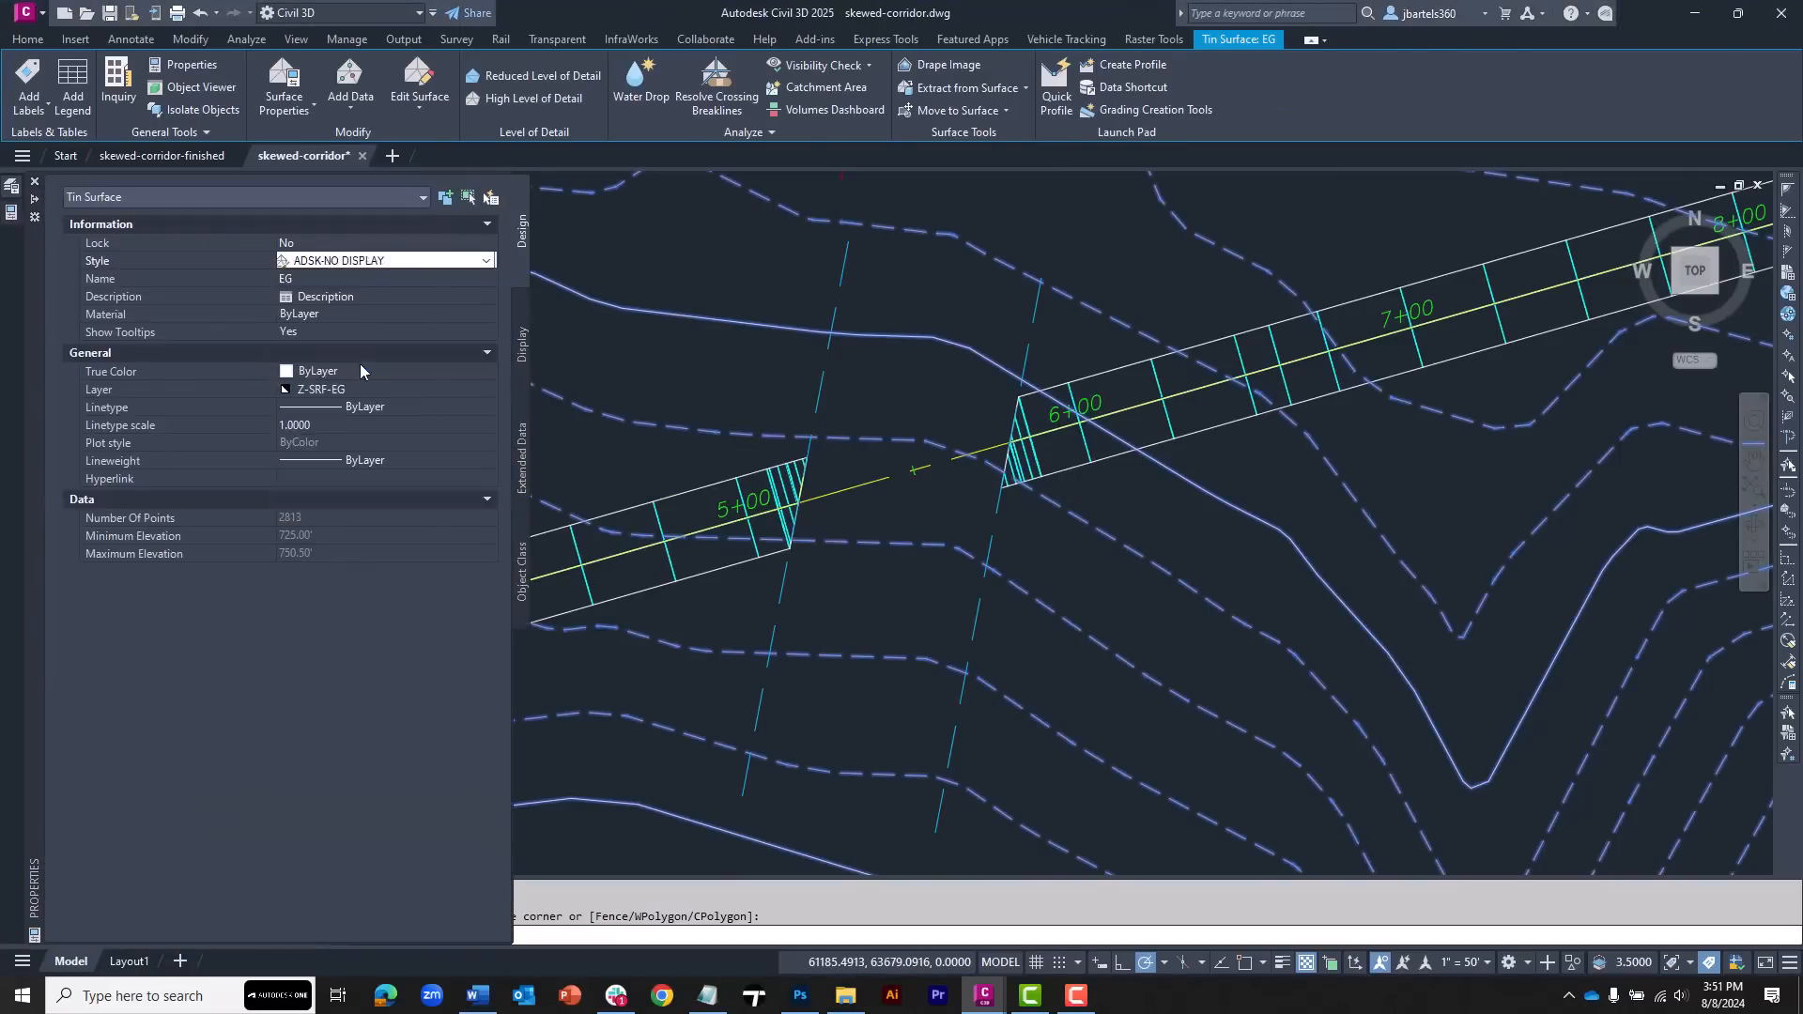
key(Escape)
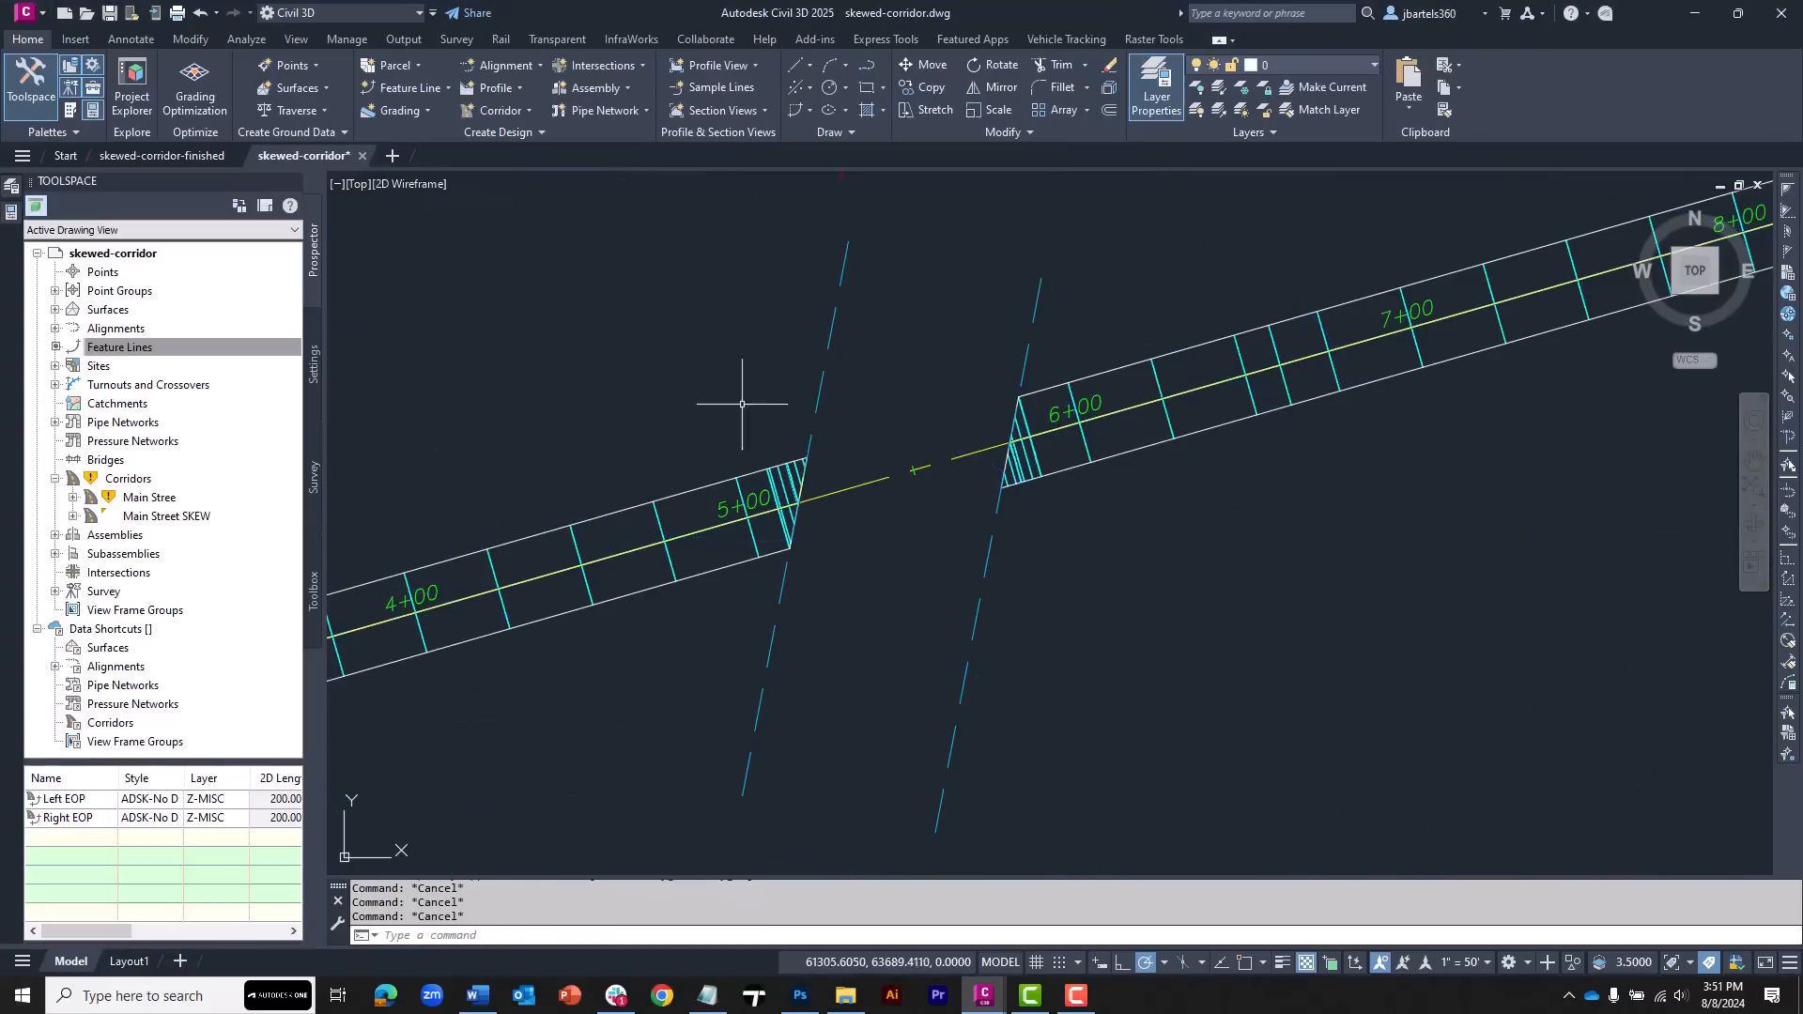
Rebuild all corridors in the drawing
right_click(121, 481)
click(171, 519)
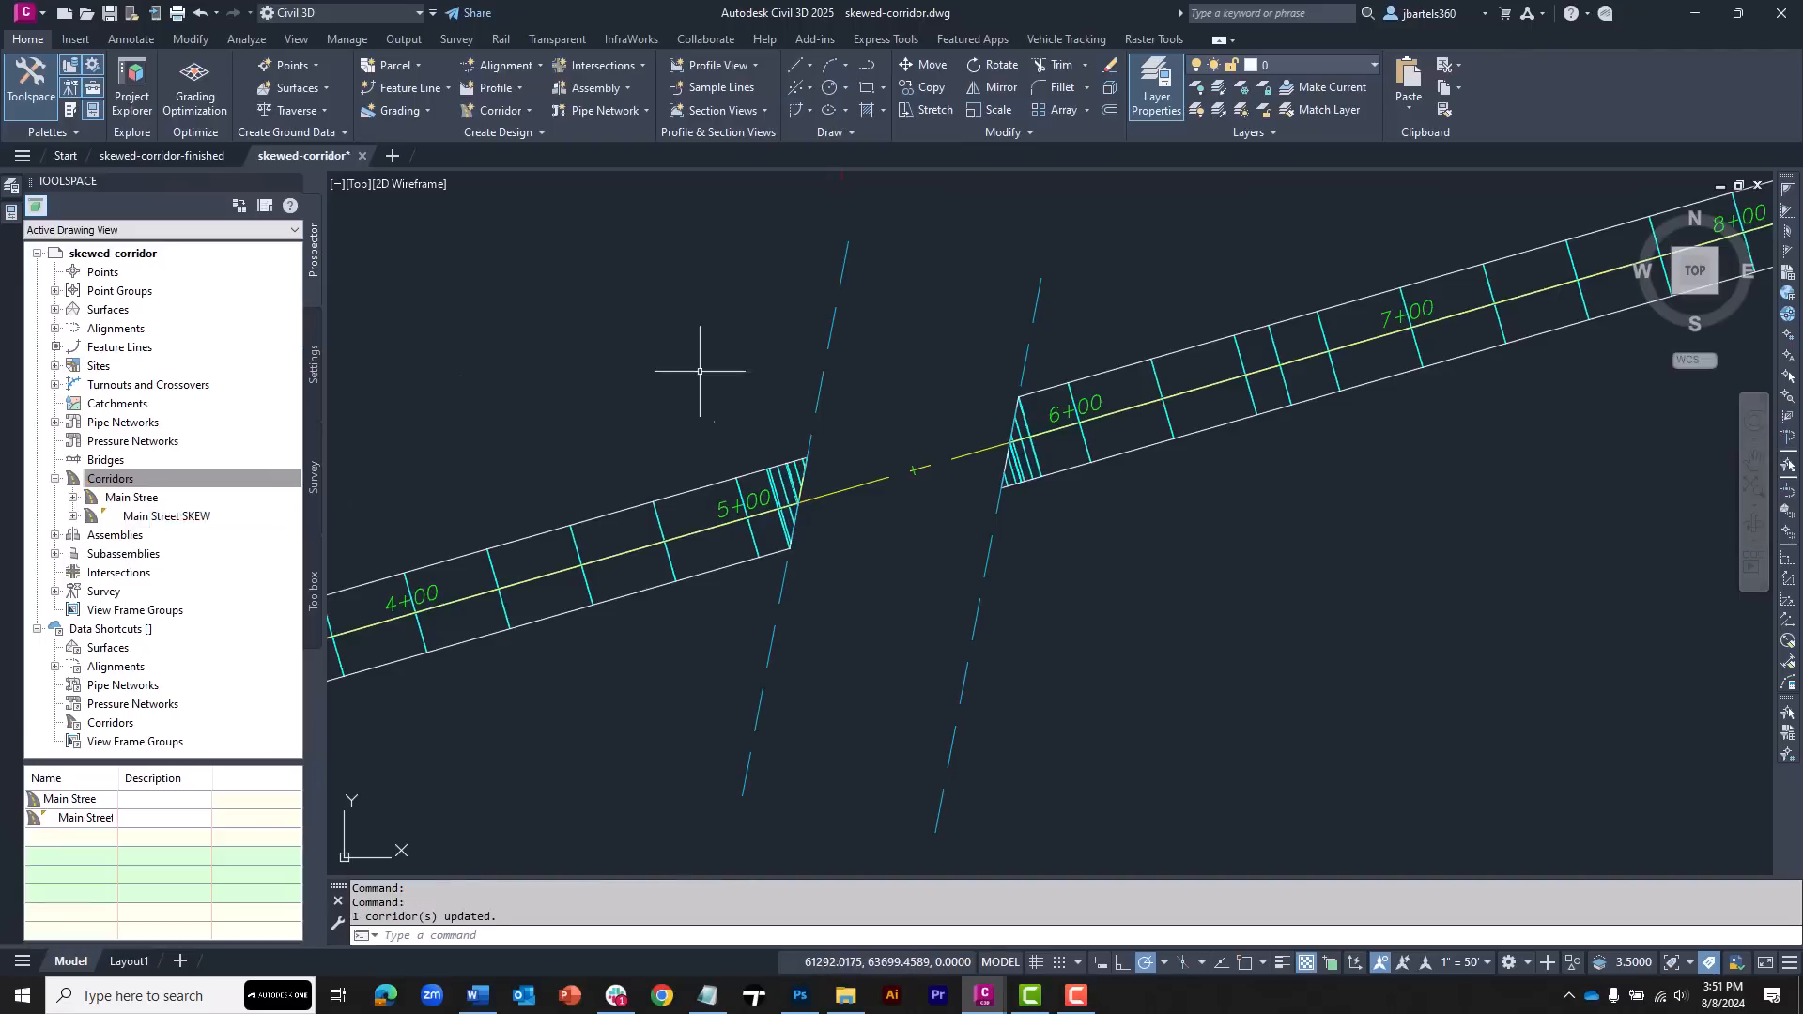
scroll(716, 370, down, 1)
key(Escape)
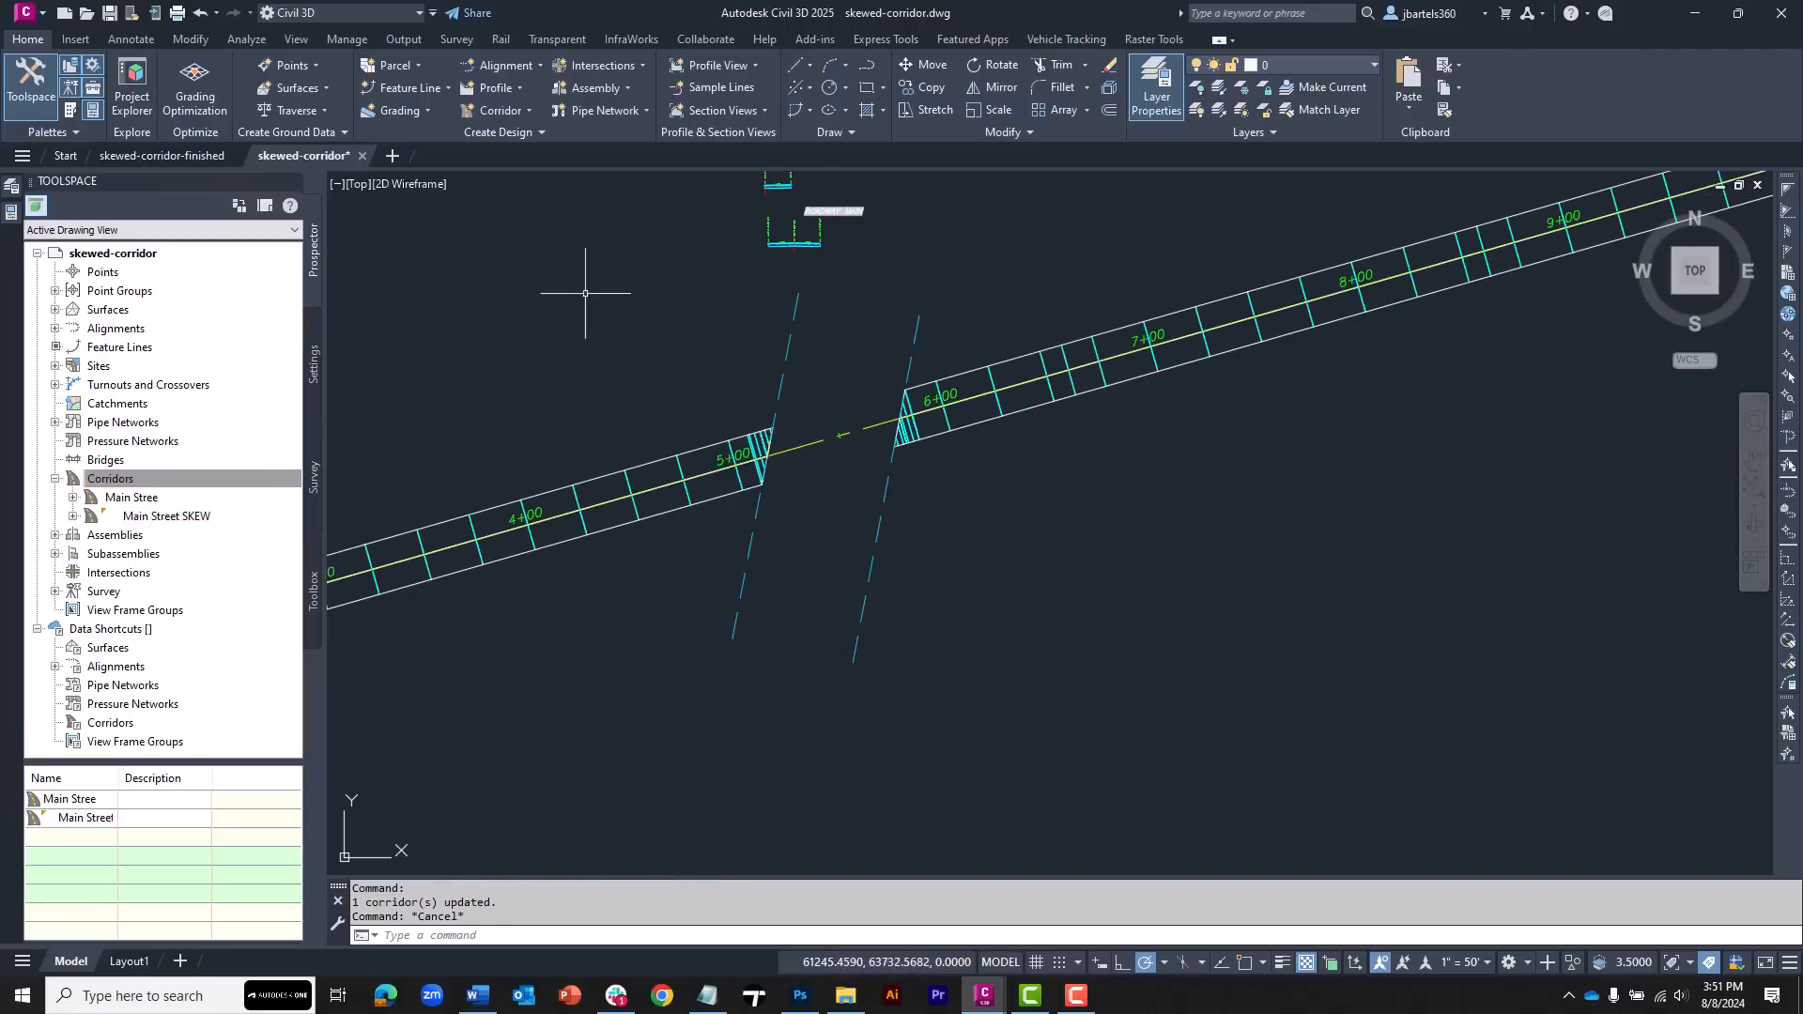
Split the drawing into two vertical viewports, with the right viewport showing the corridors in a 3D view
click(336, 186)
mouse_move(541, 230)
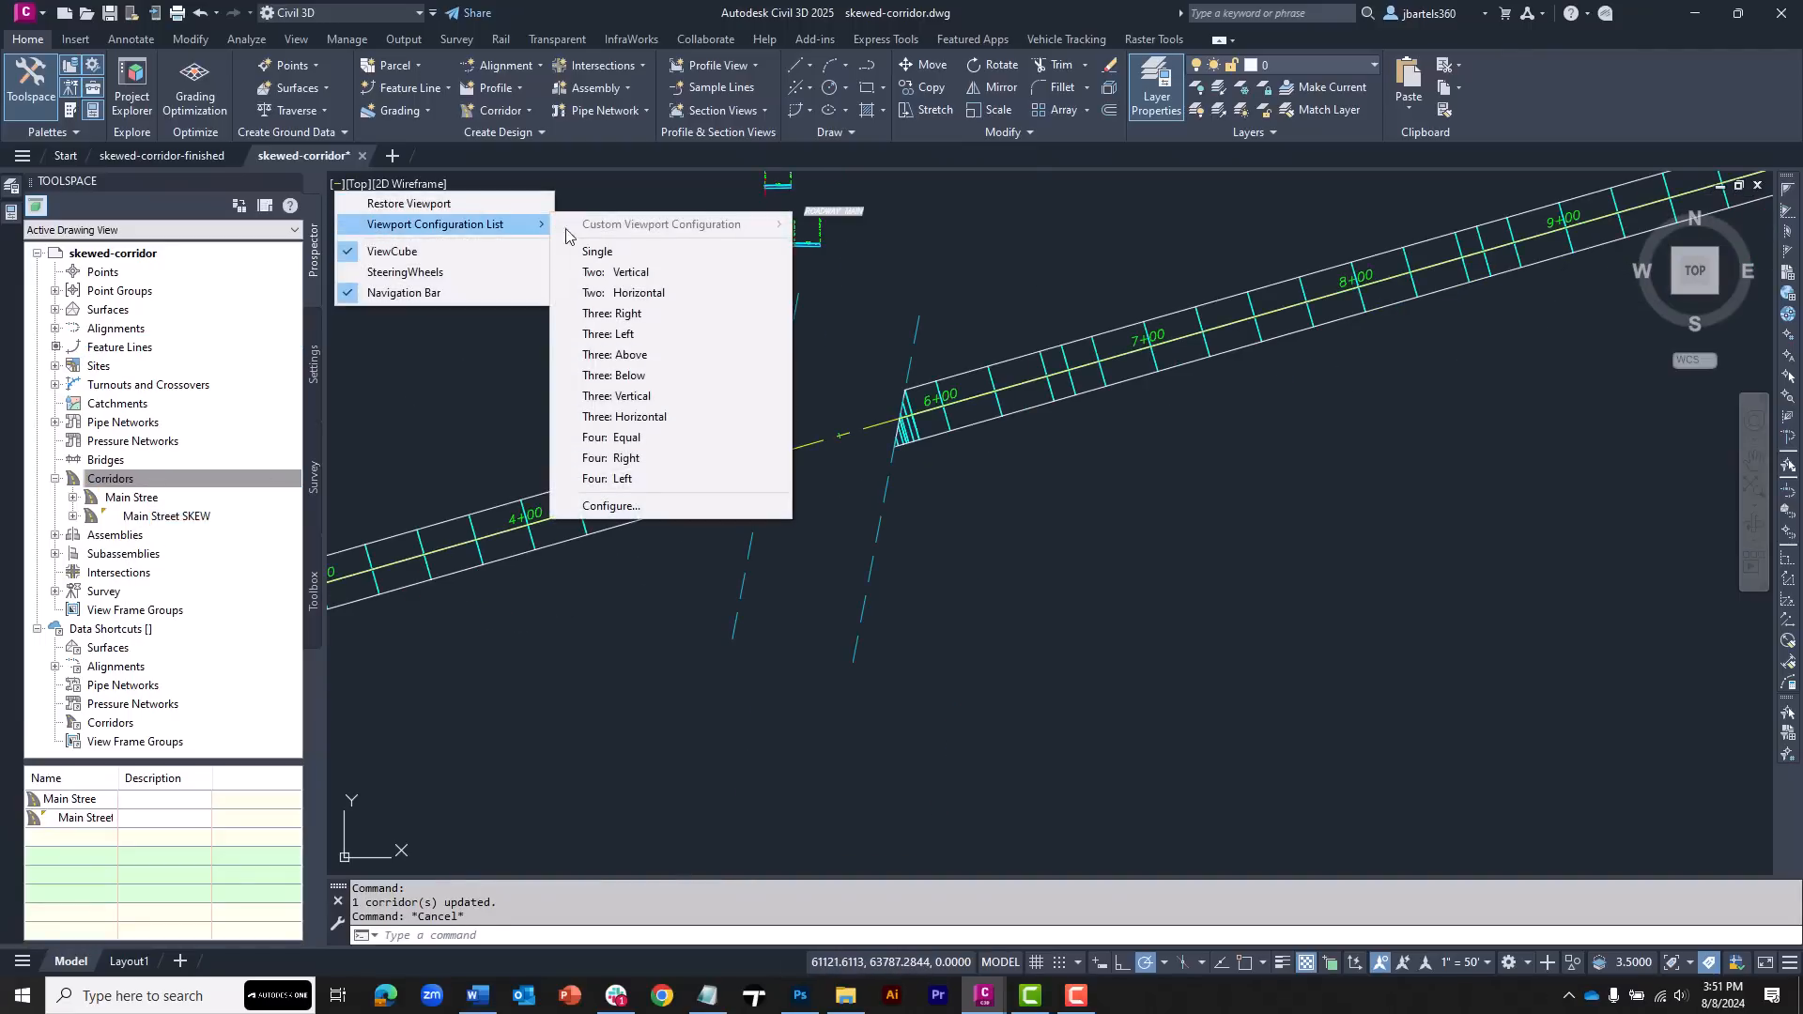
click(646, 273)
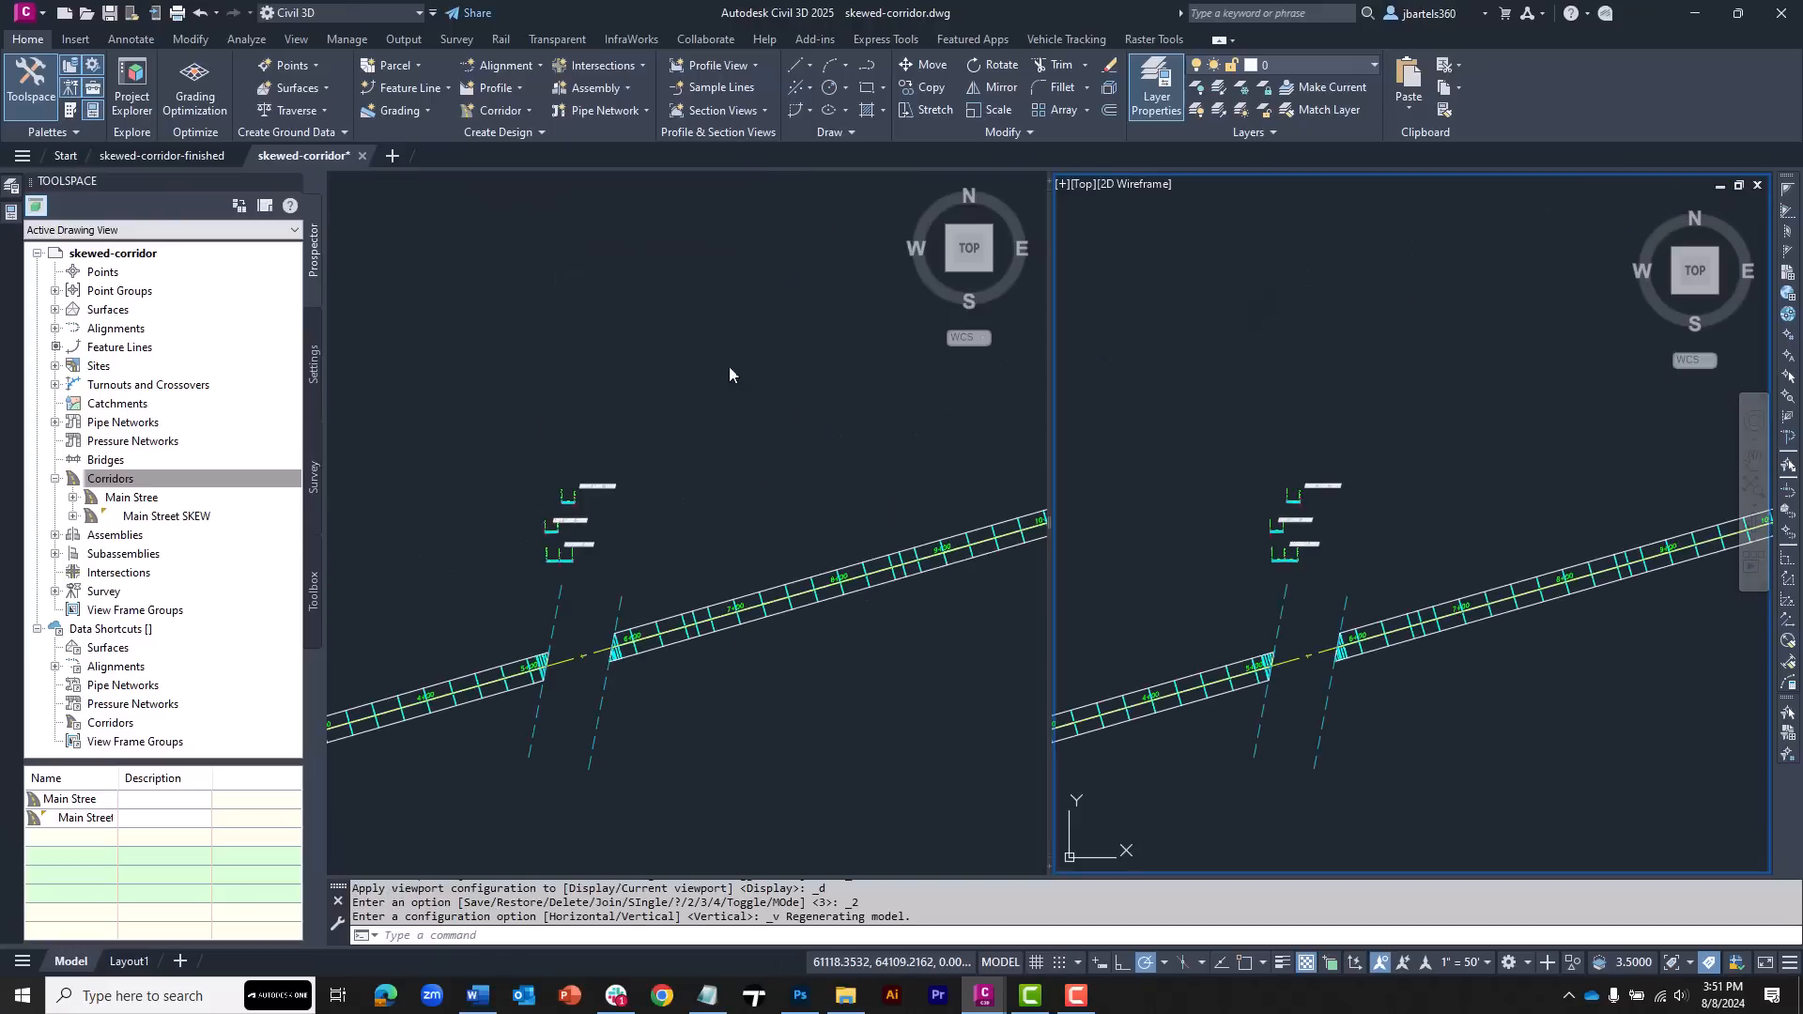
middle_drag(1348, 593, 1399, 507)
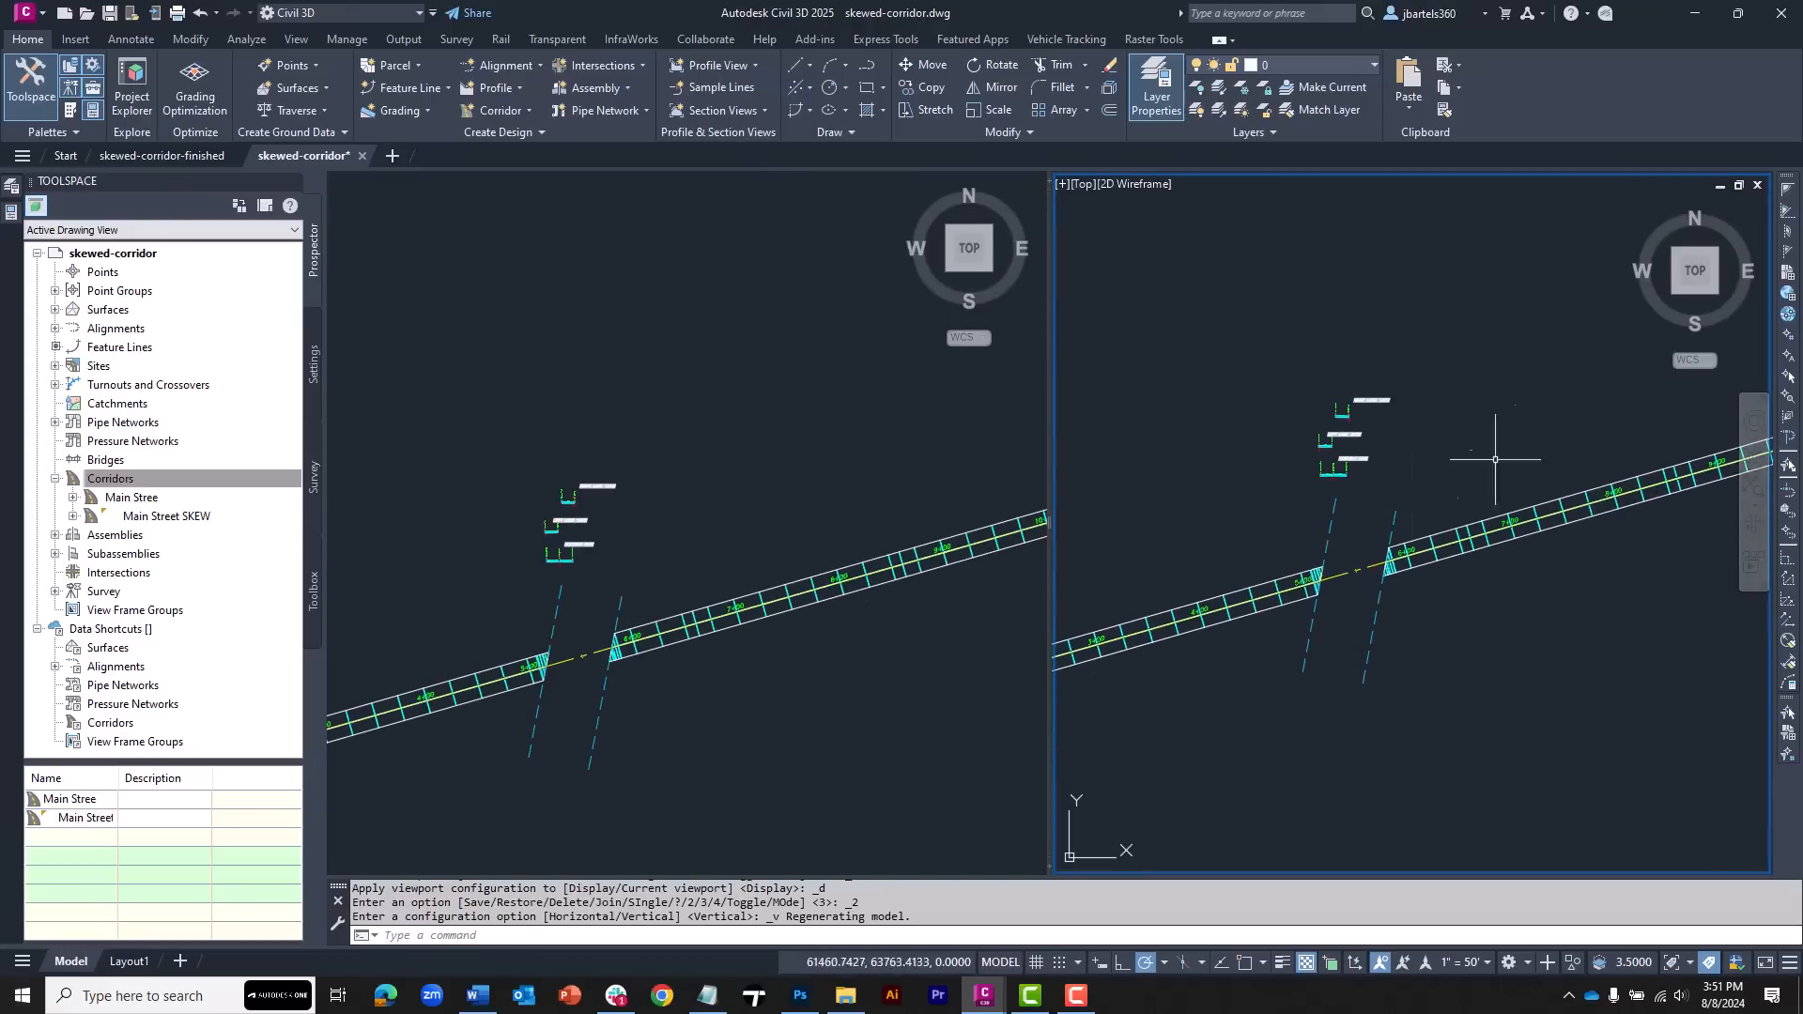
click(1714, 293)
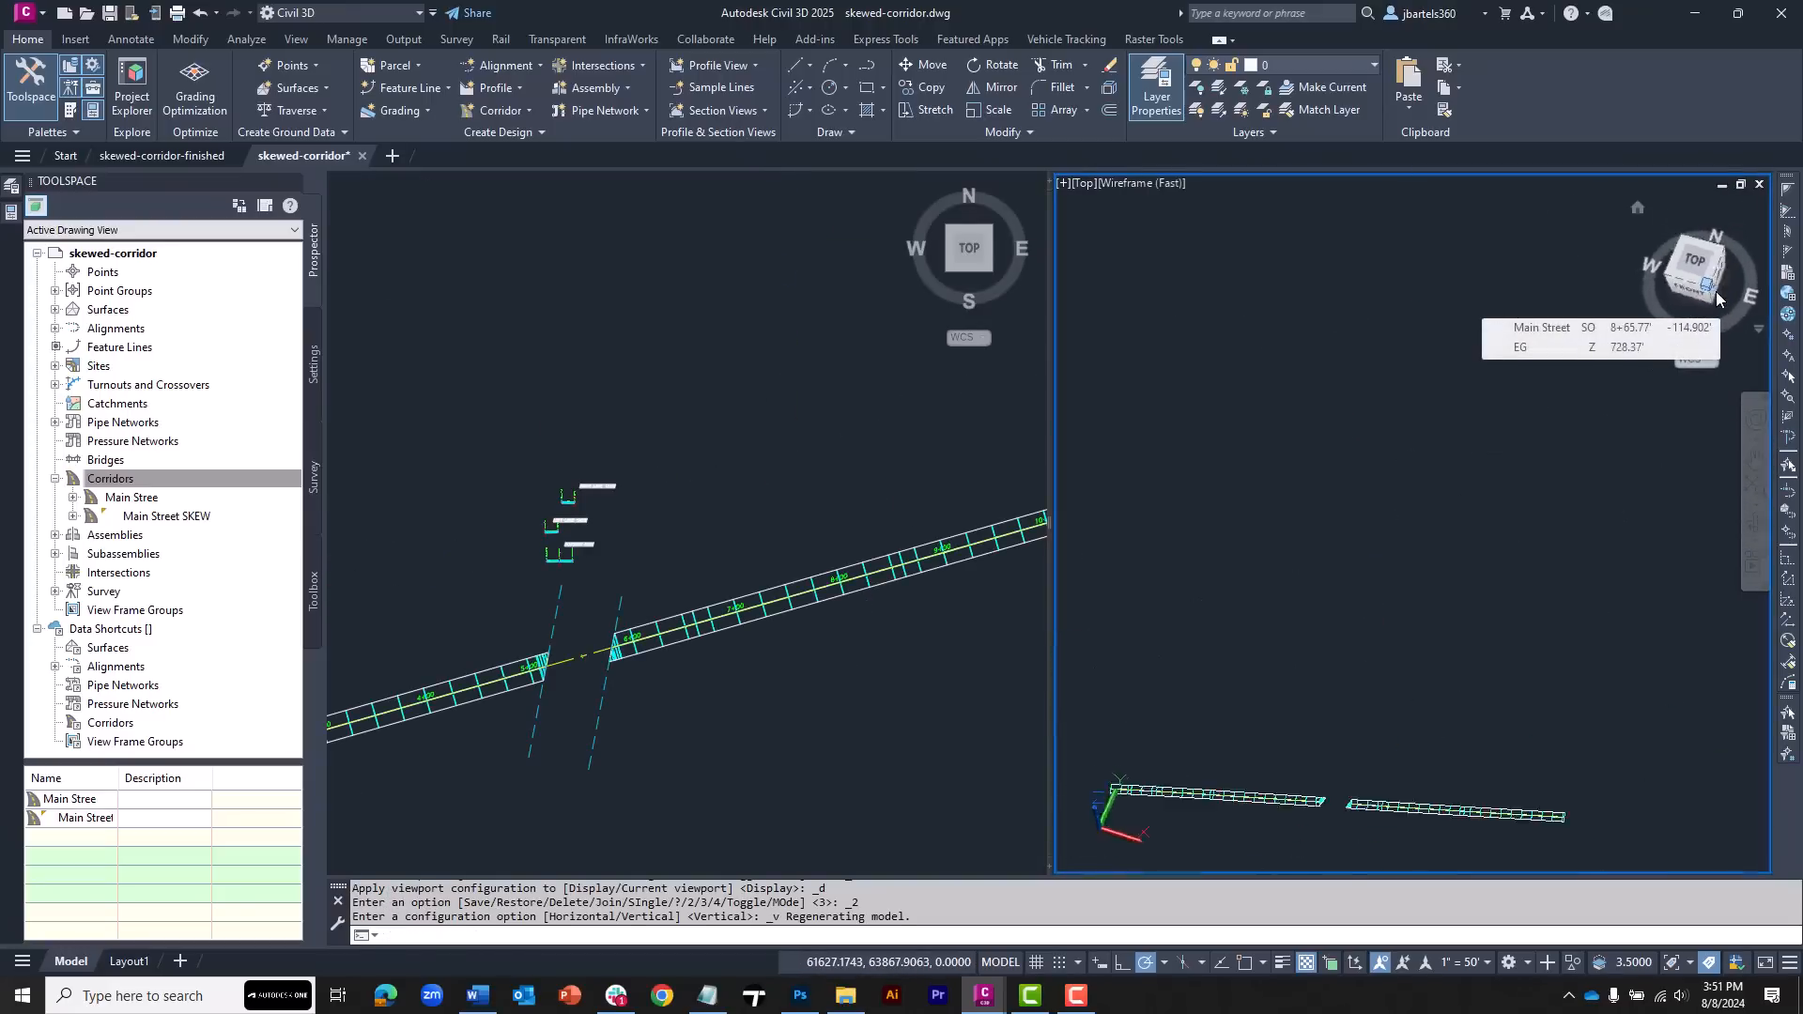
scroll(1360, 356, up, 5)
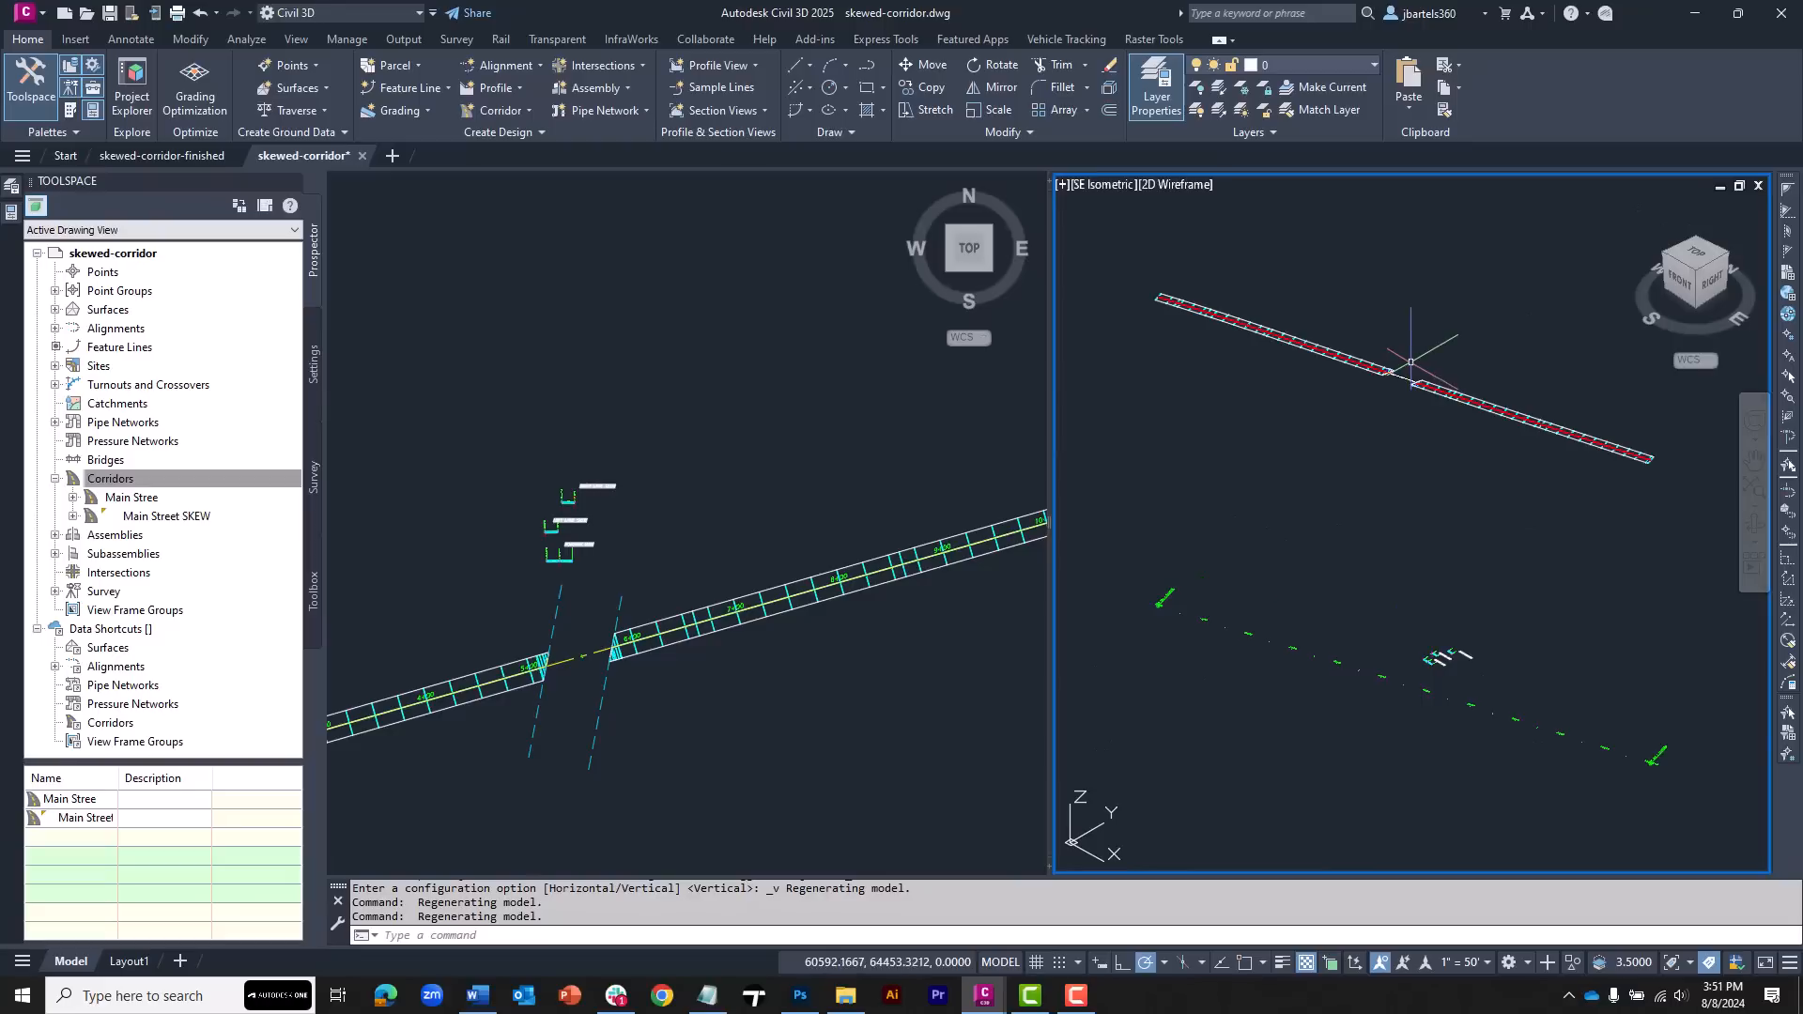
shift+middle_drag(1352, 413, 1292, 422)
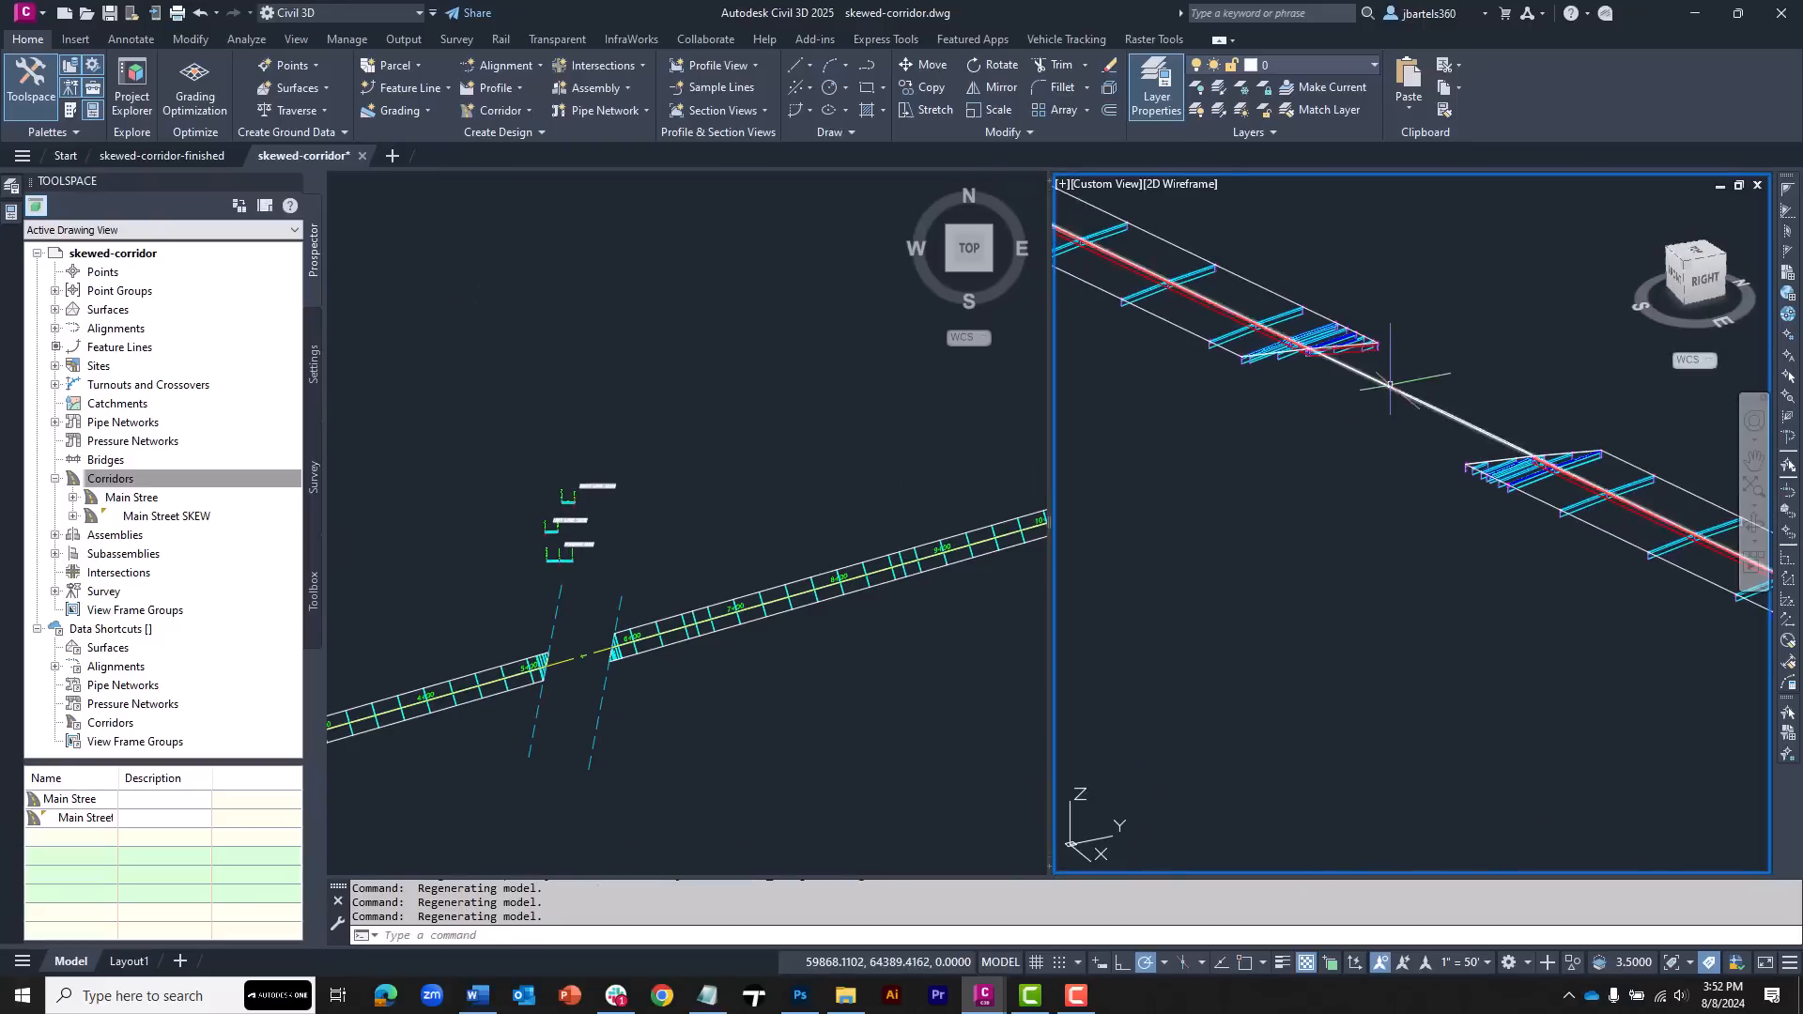
scroll(1390, 388, up, 2)
middle_drag(1430, 370, 1424, 384)
Set the RT Lane subassembly's default slope on the ROADWAY_MAIN assembly to -10.00%
click(873, 477)
middle_drag(704, 544, 750, 472)
scroll(645, 595, up, 6)
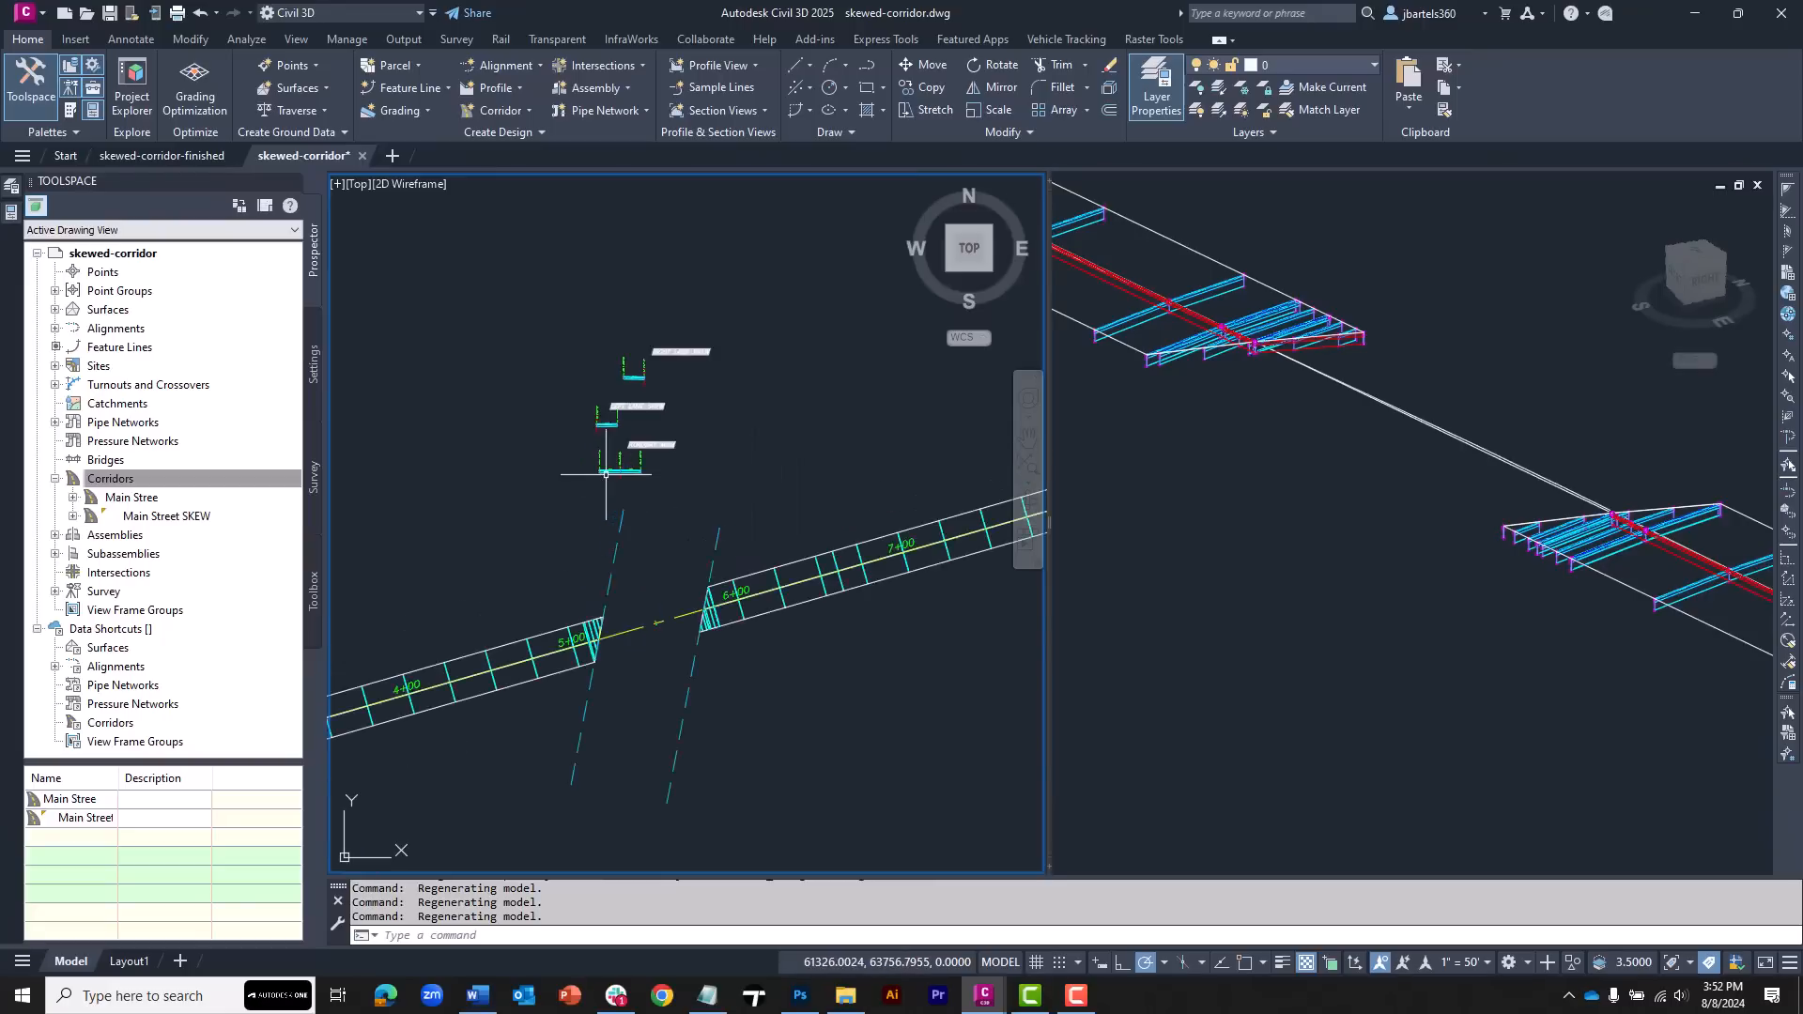
middle_drag(645, 515, 602, 370)
click(601, 320)
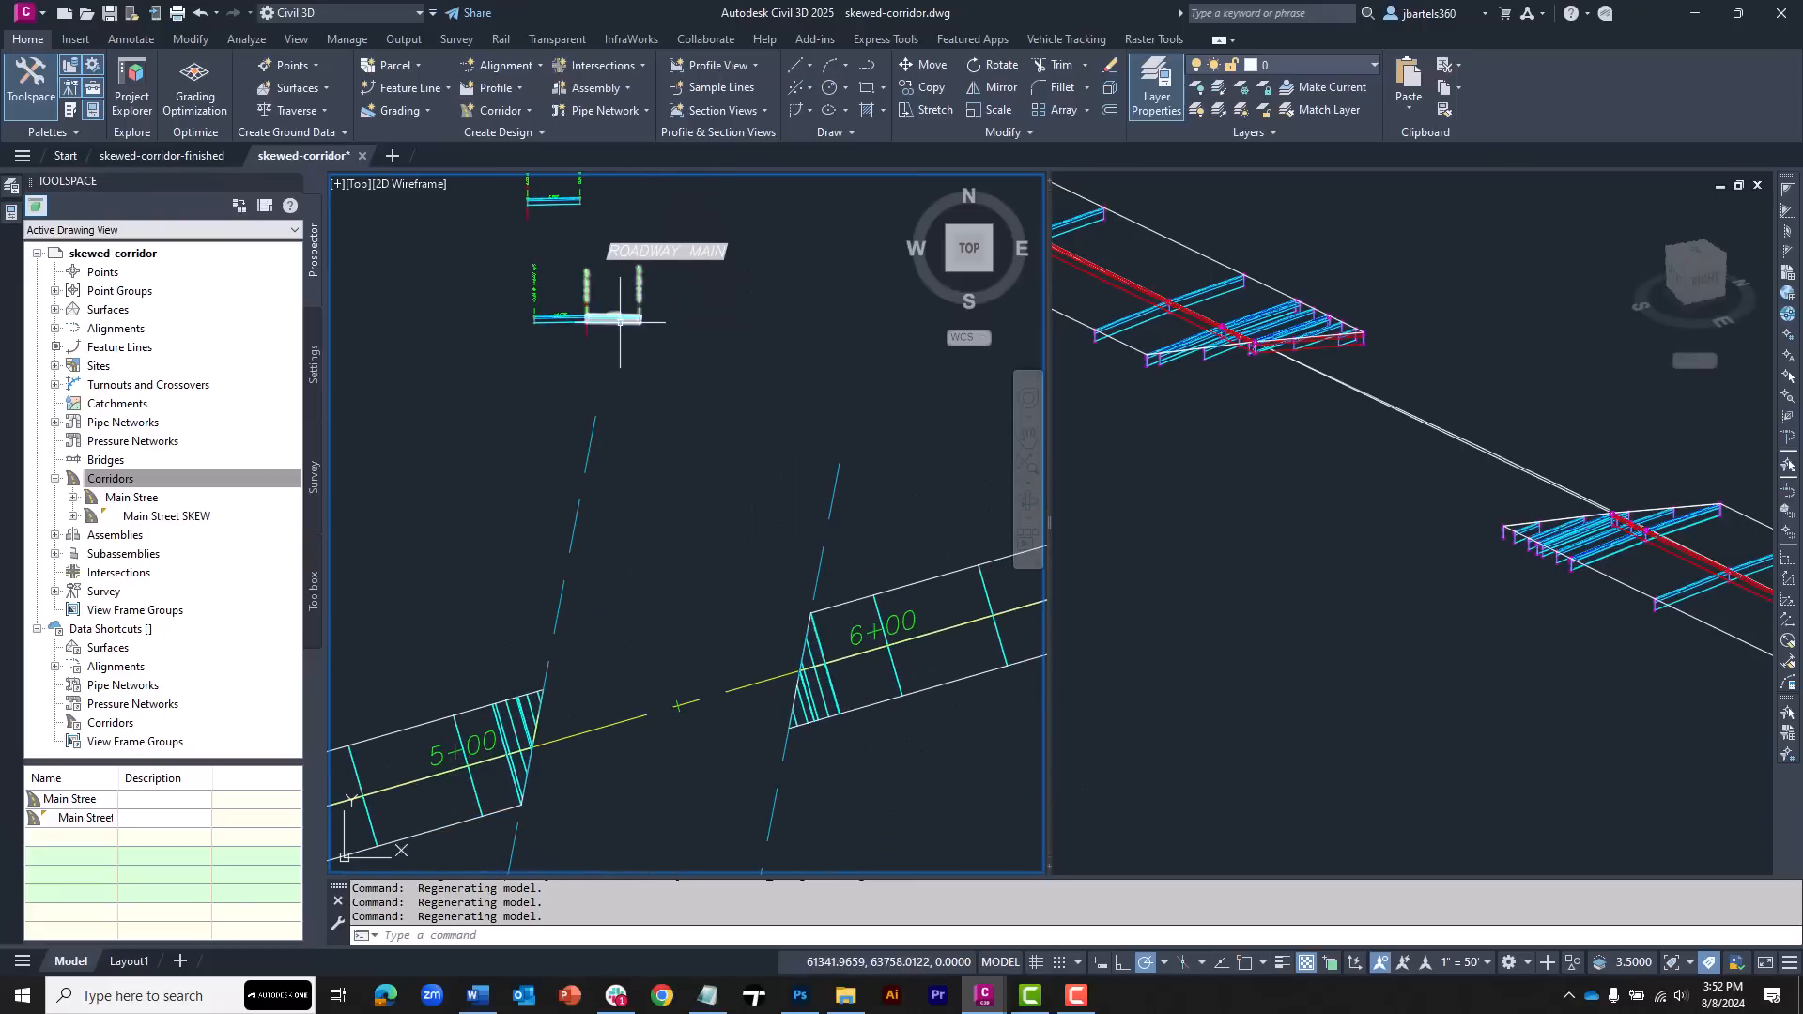
click(10, 213)
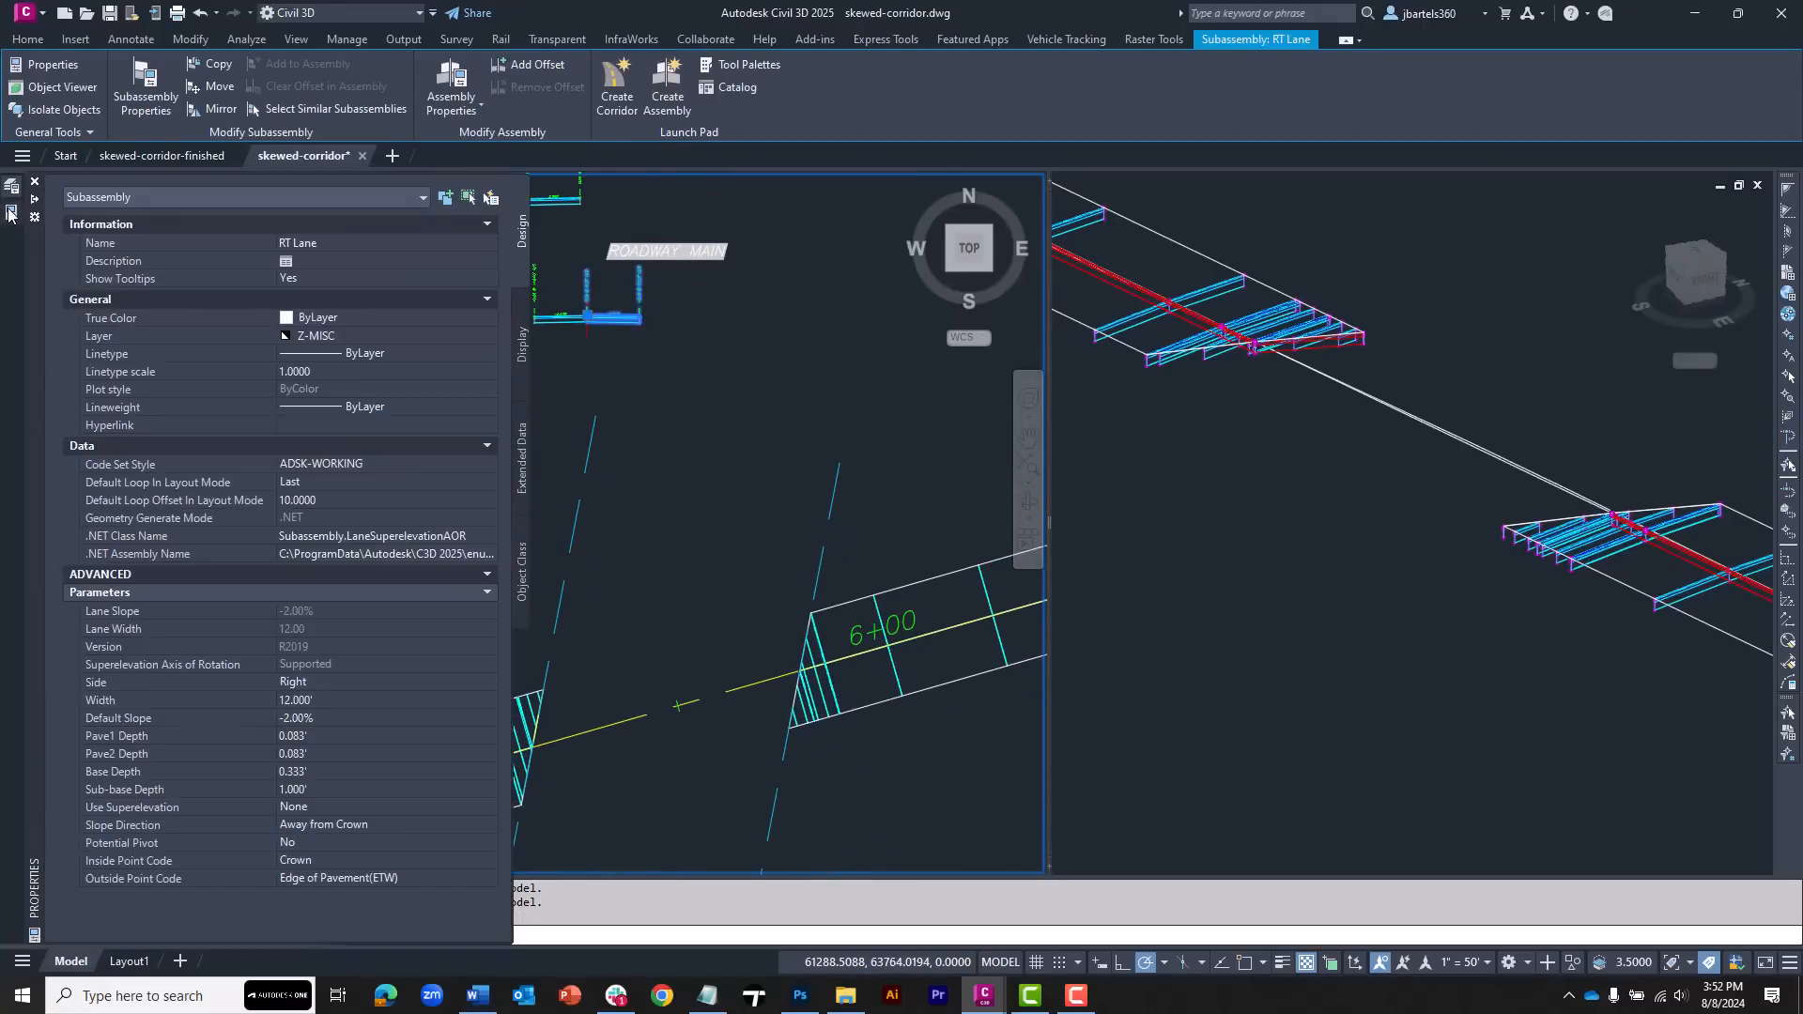
click(292, 719)
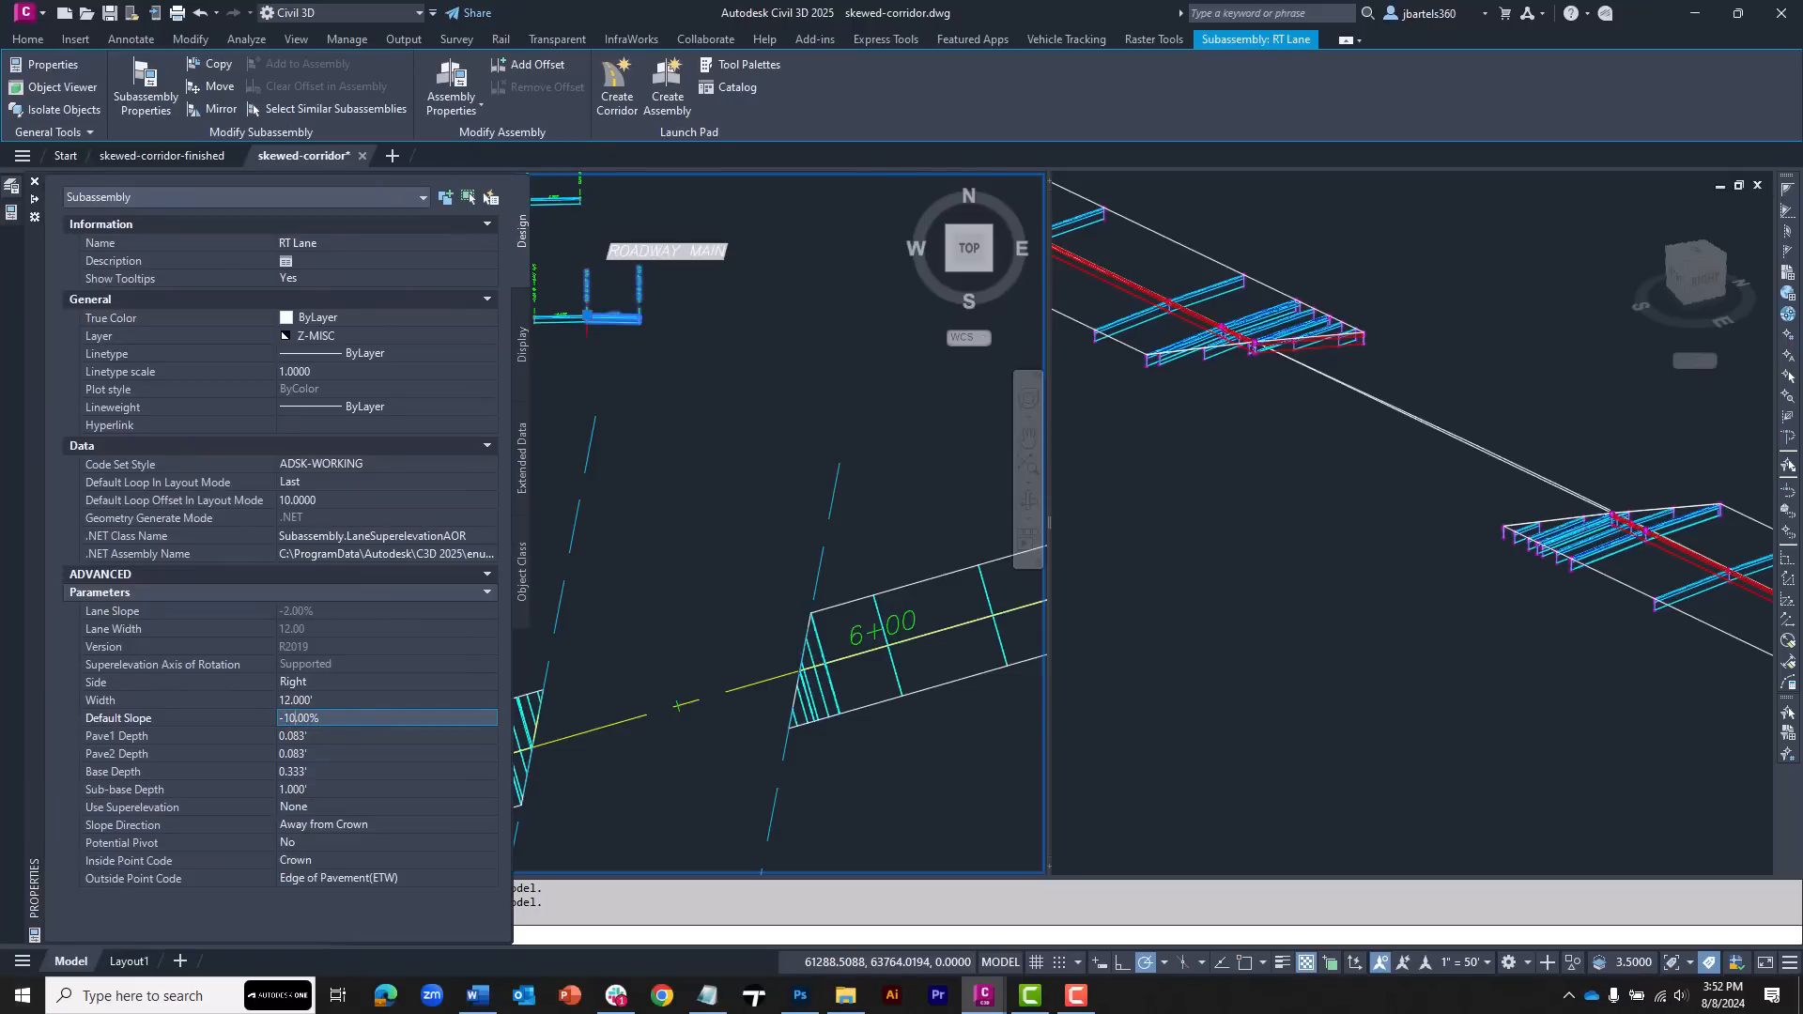
key(Return)
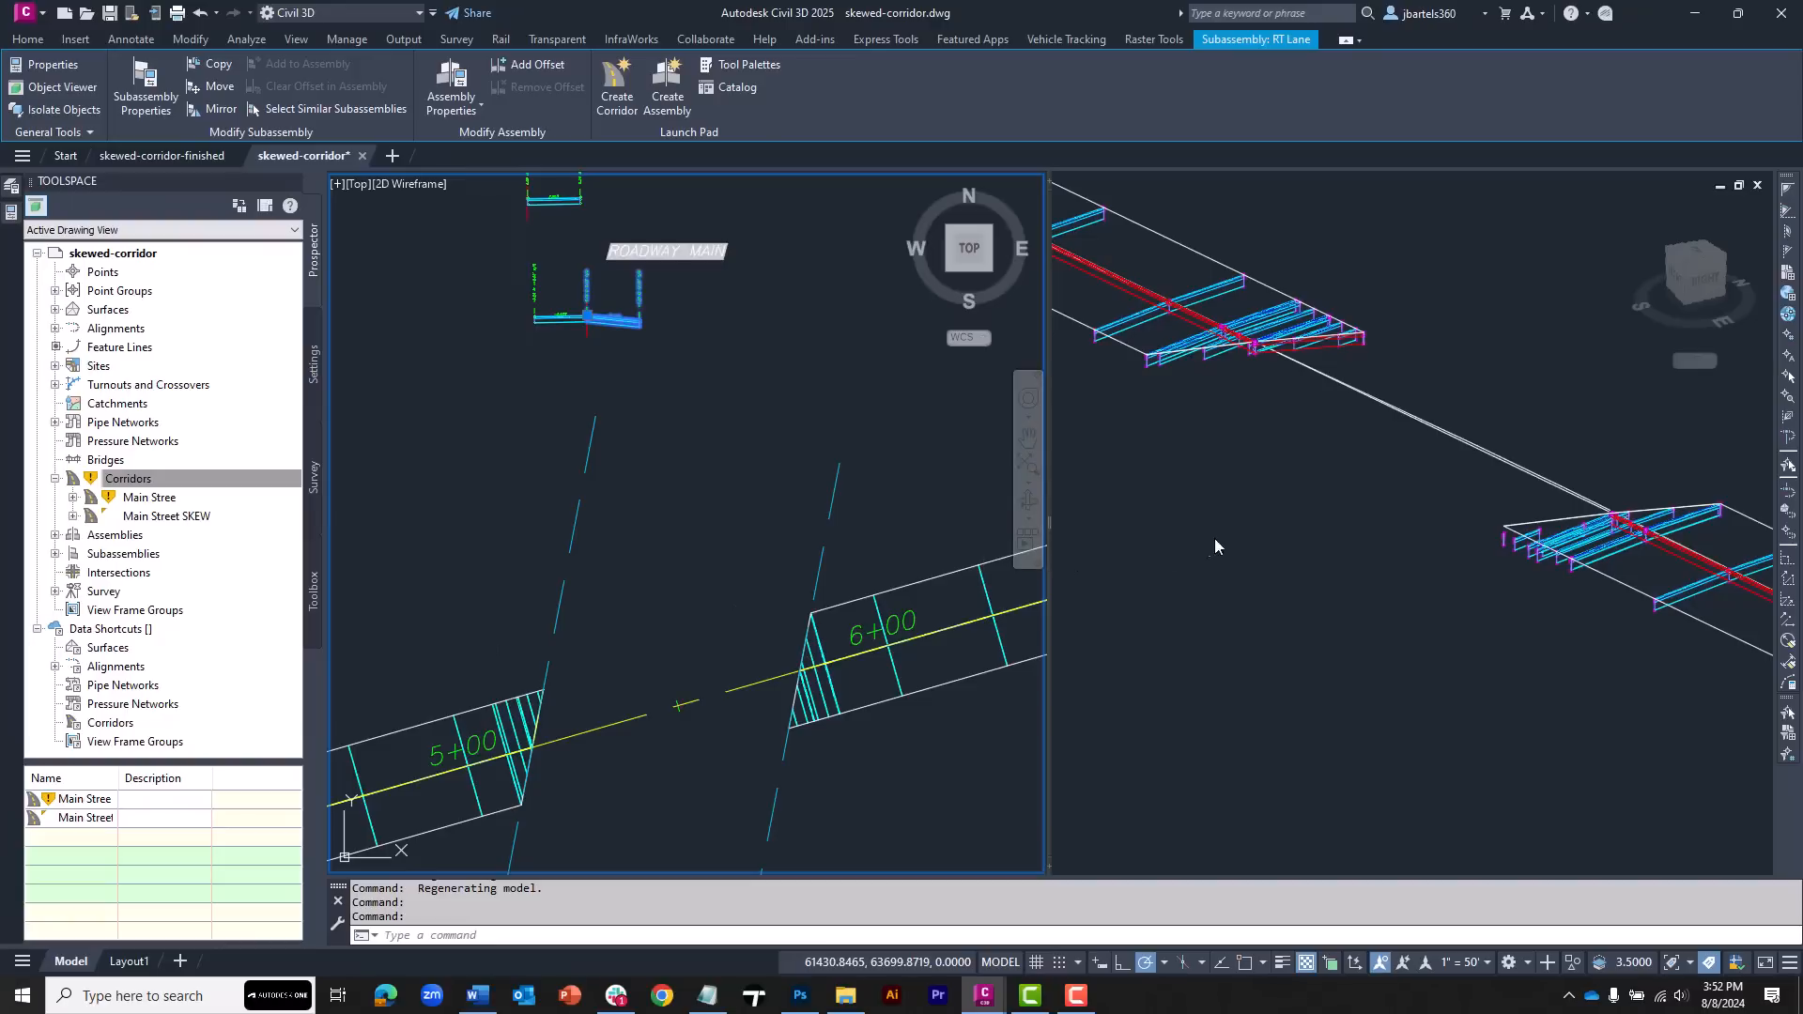
Regenerate the model in the 3D viewport and rebuild the Main Stree corridor
click(1295, 547)
text(rea)
key(Return)
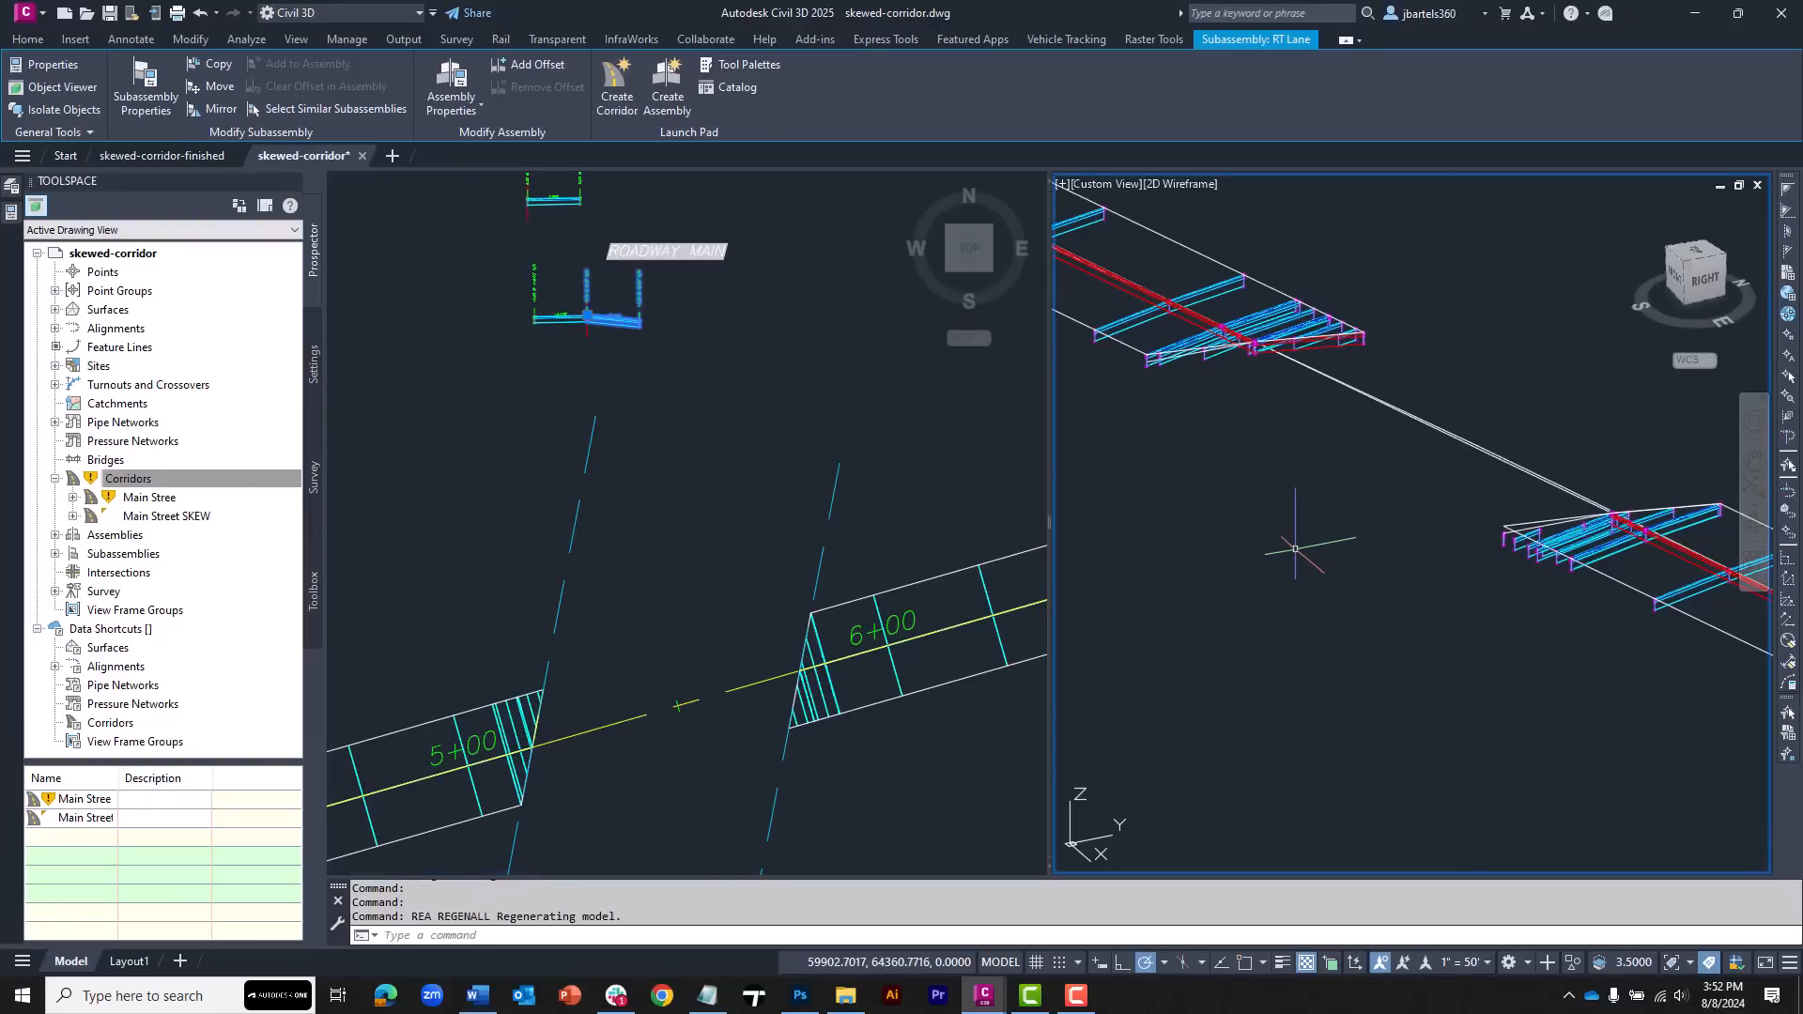
click(1253, 548)
click(1206, 556)
text(rea)
key(Return)
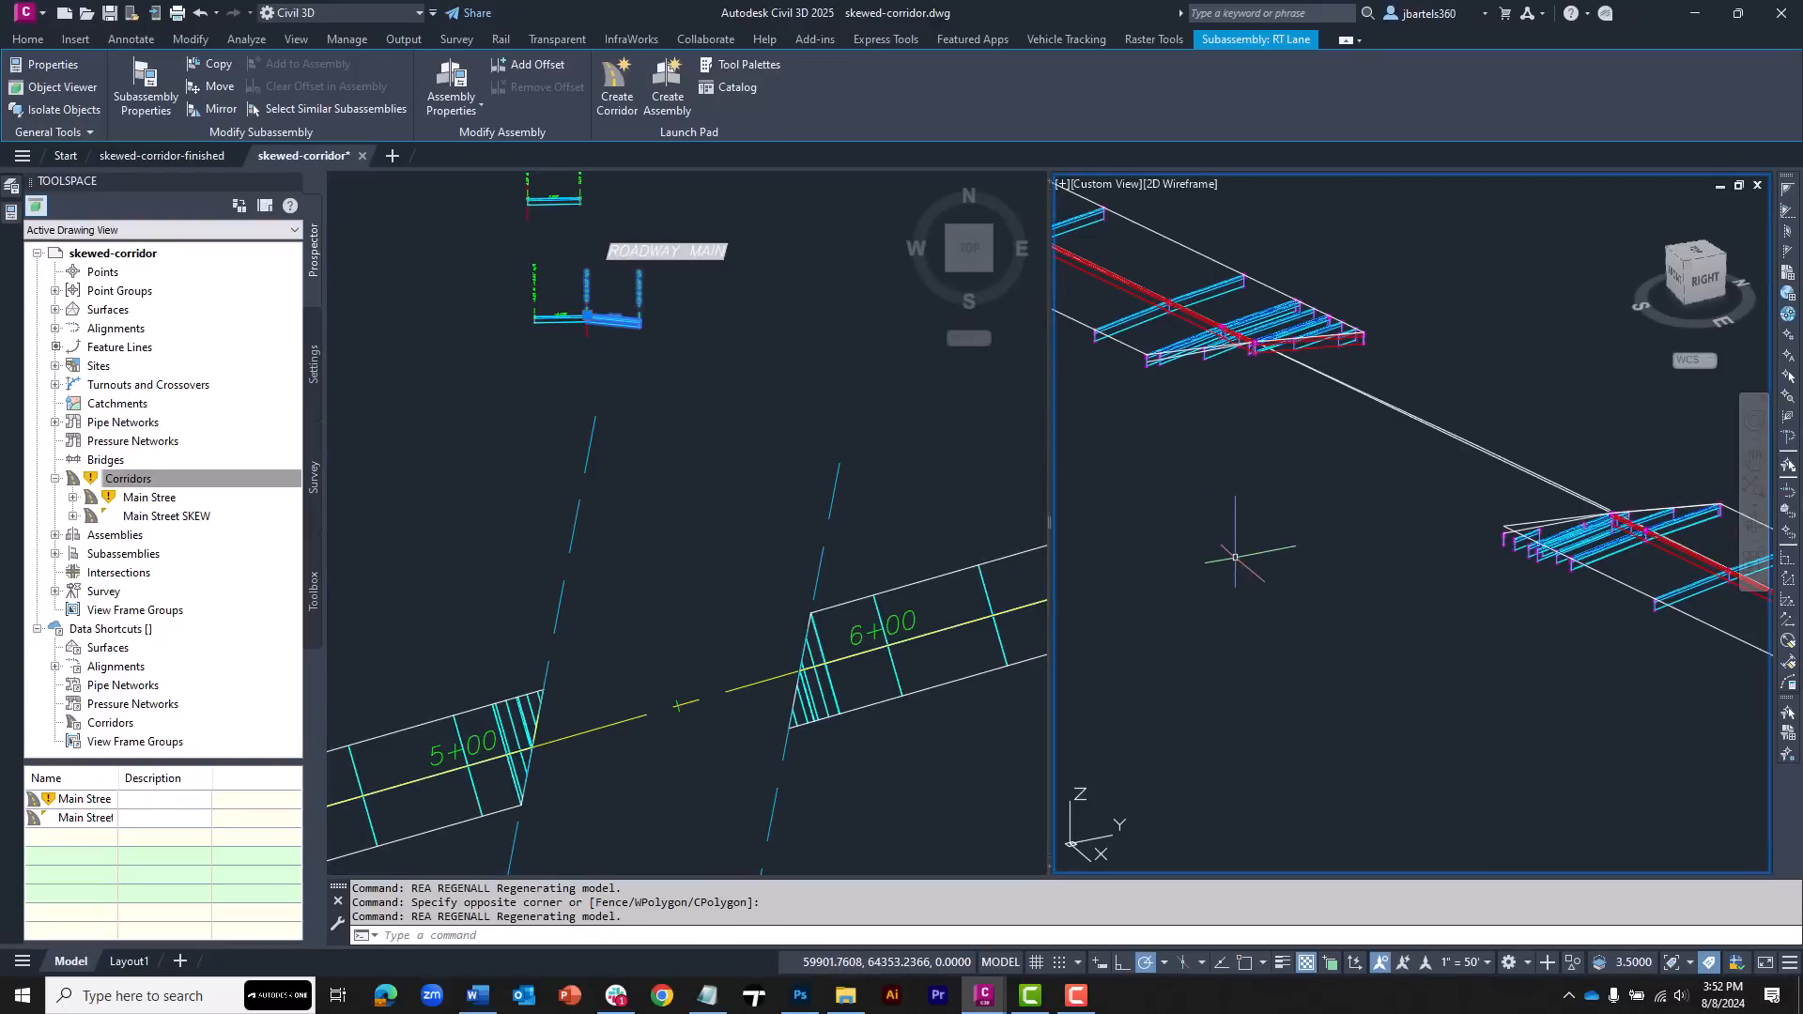
right_click(150, 499)
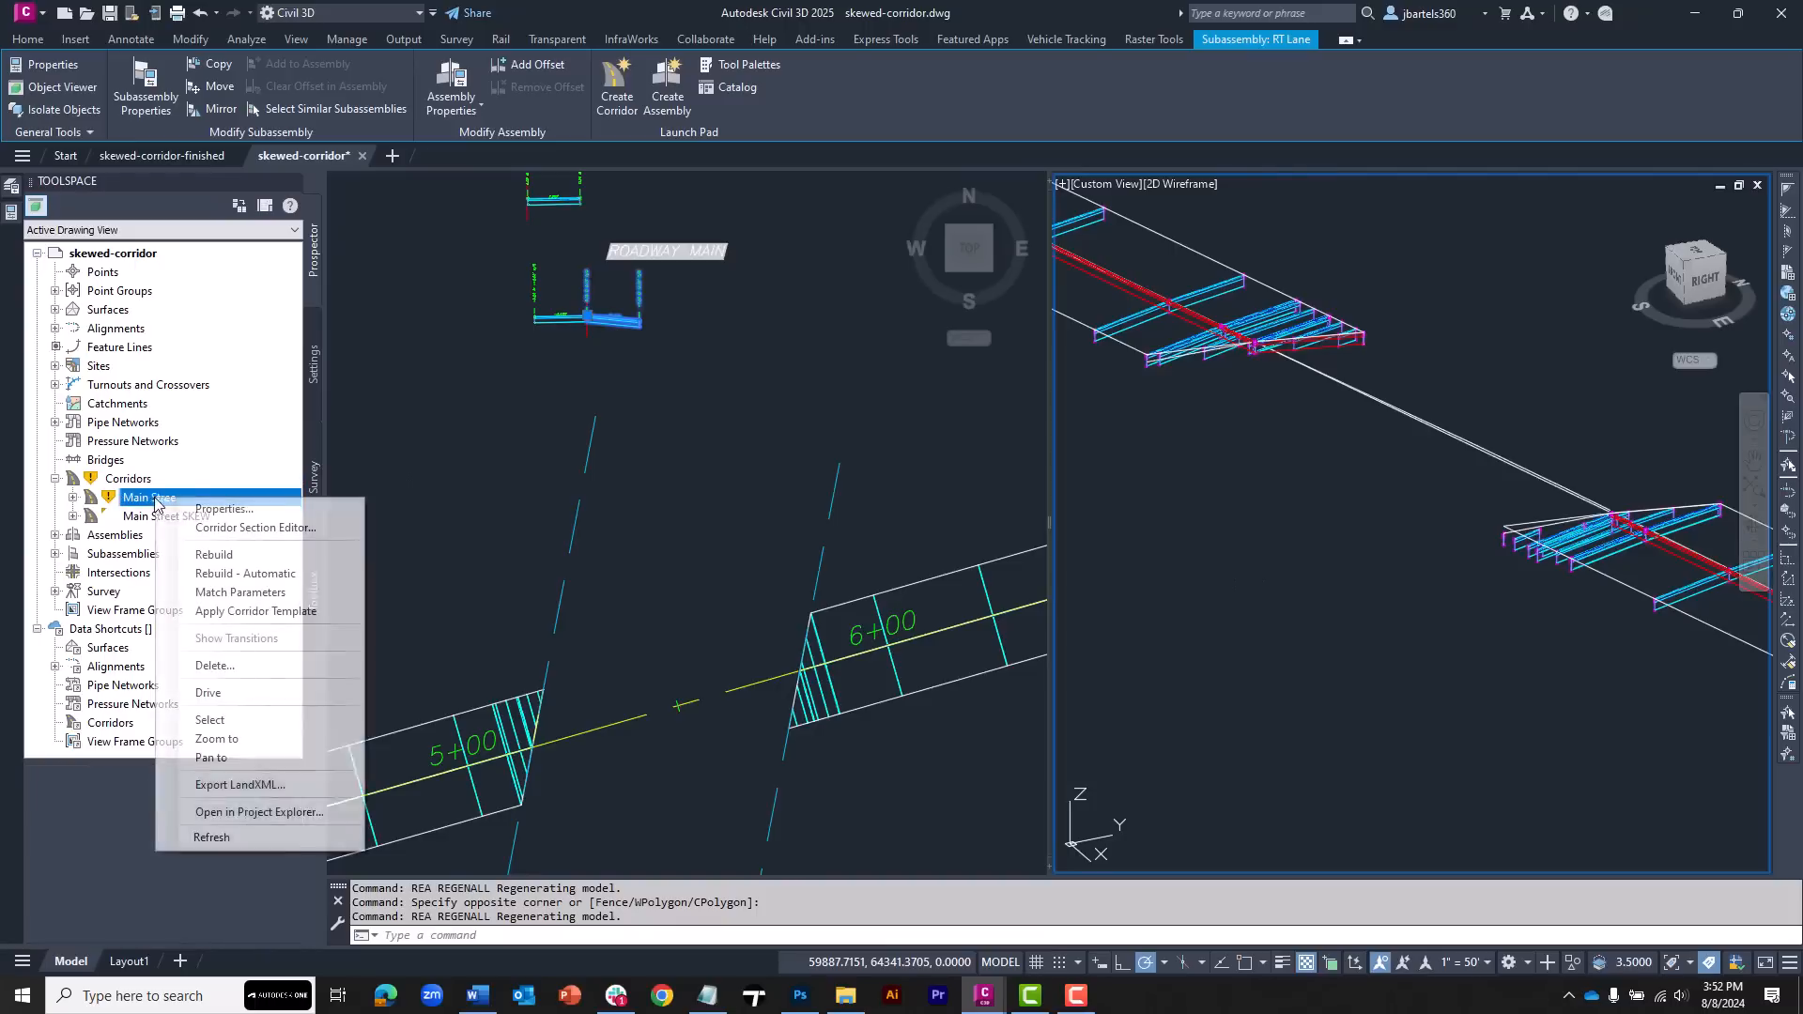
click(201, 574)
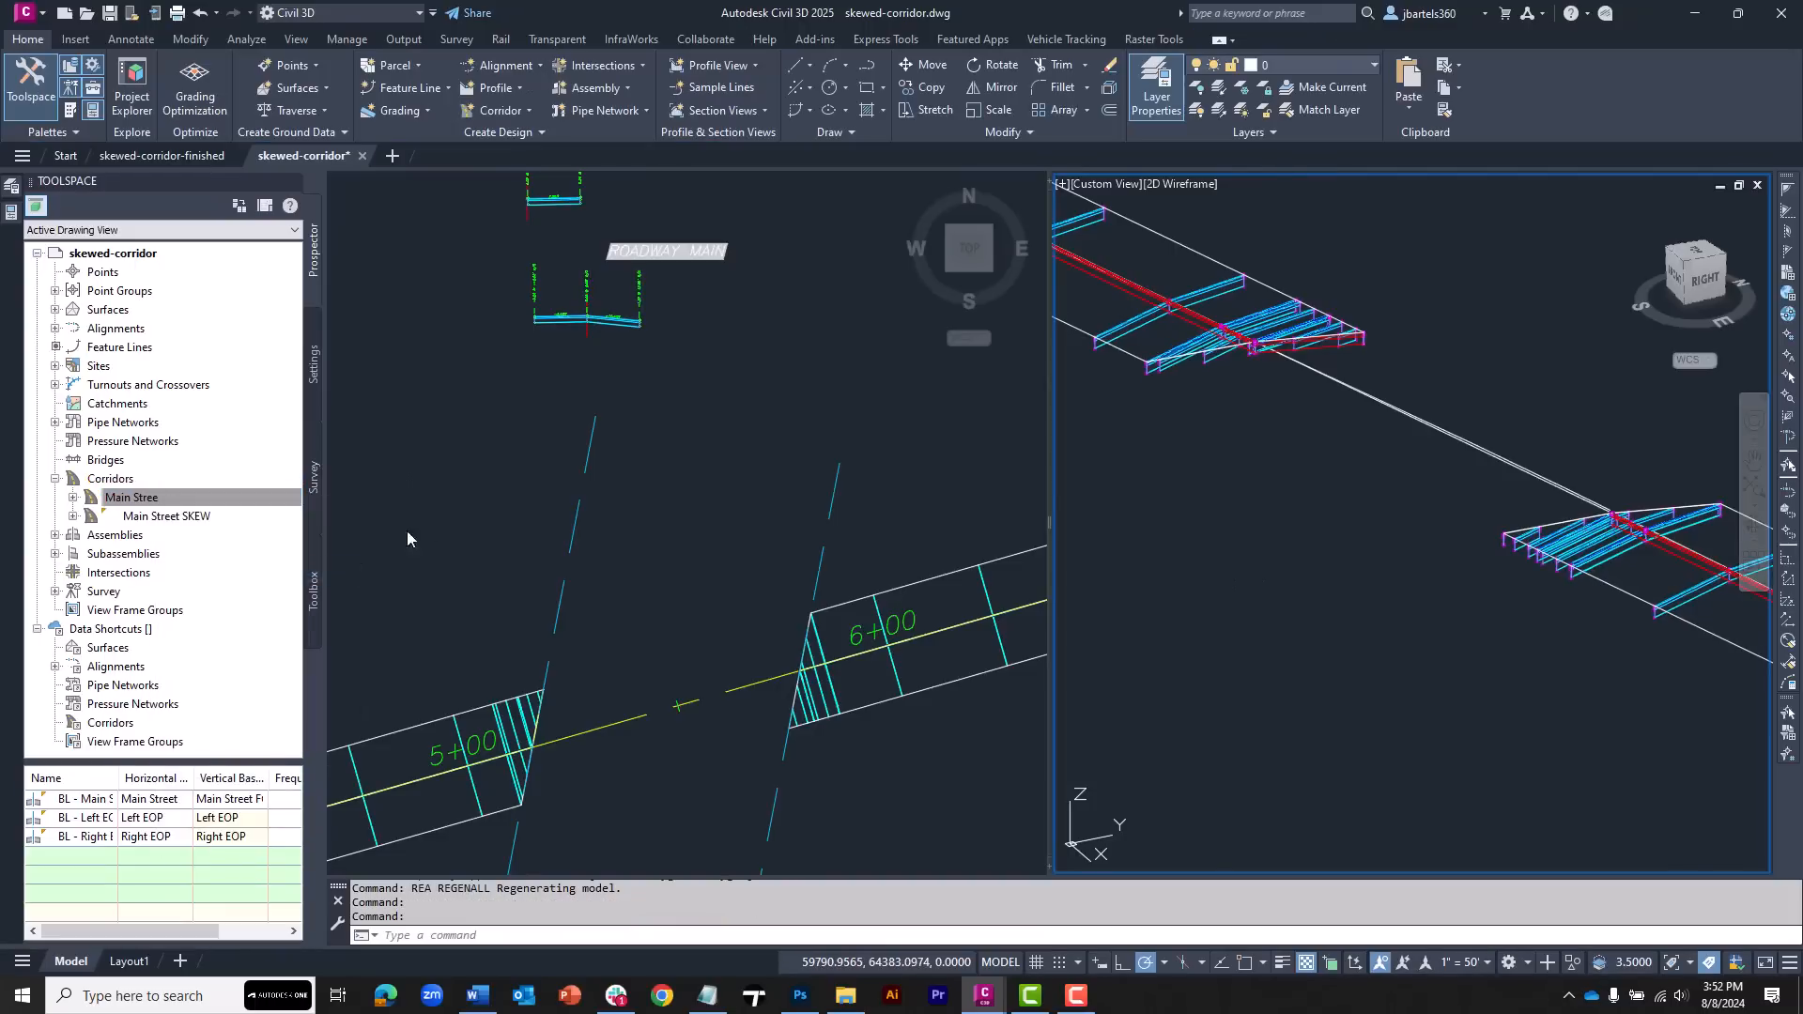
Change the LT Lane subassembly's default slope on the ROADWAY_MAIN assembly
click(563, 379)
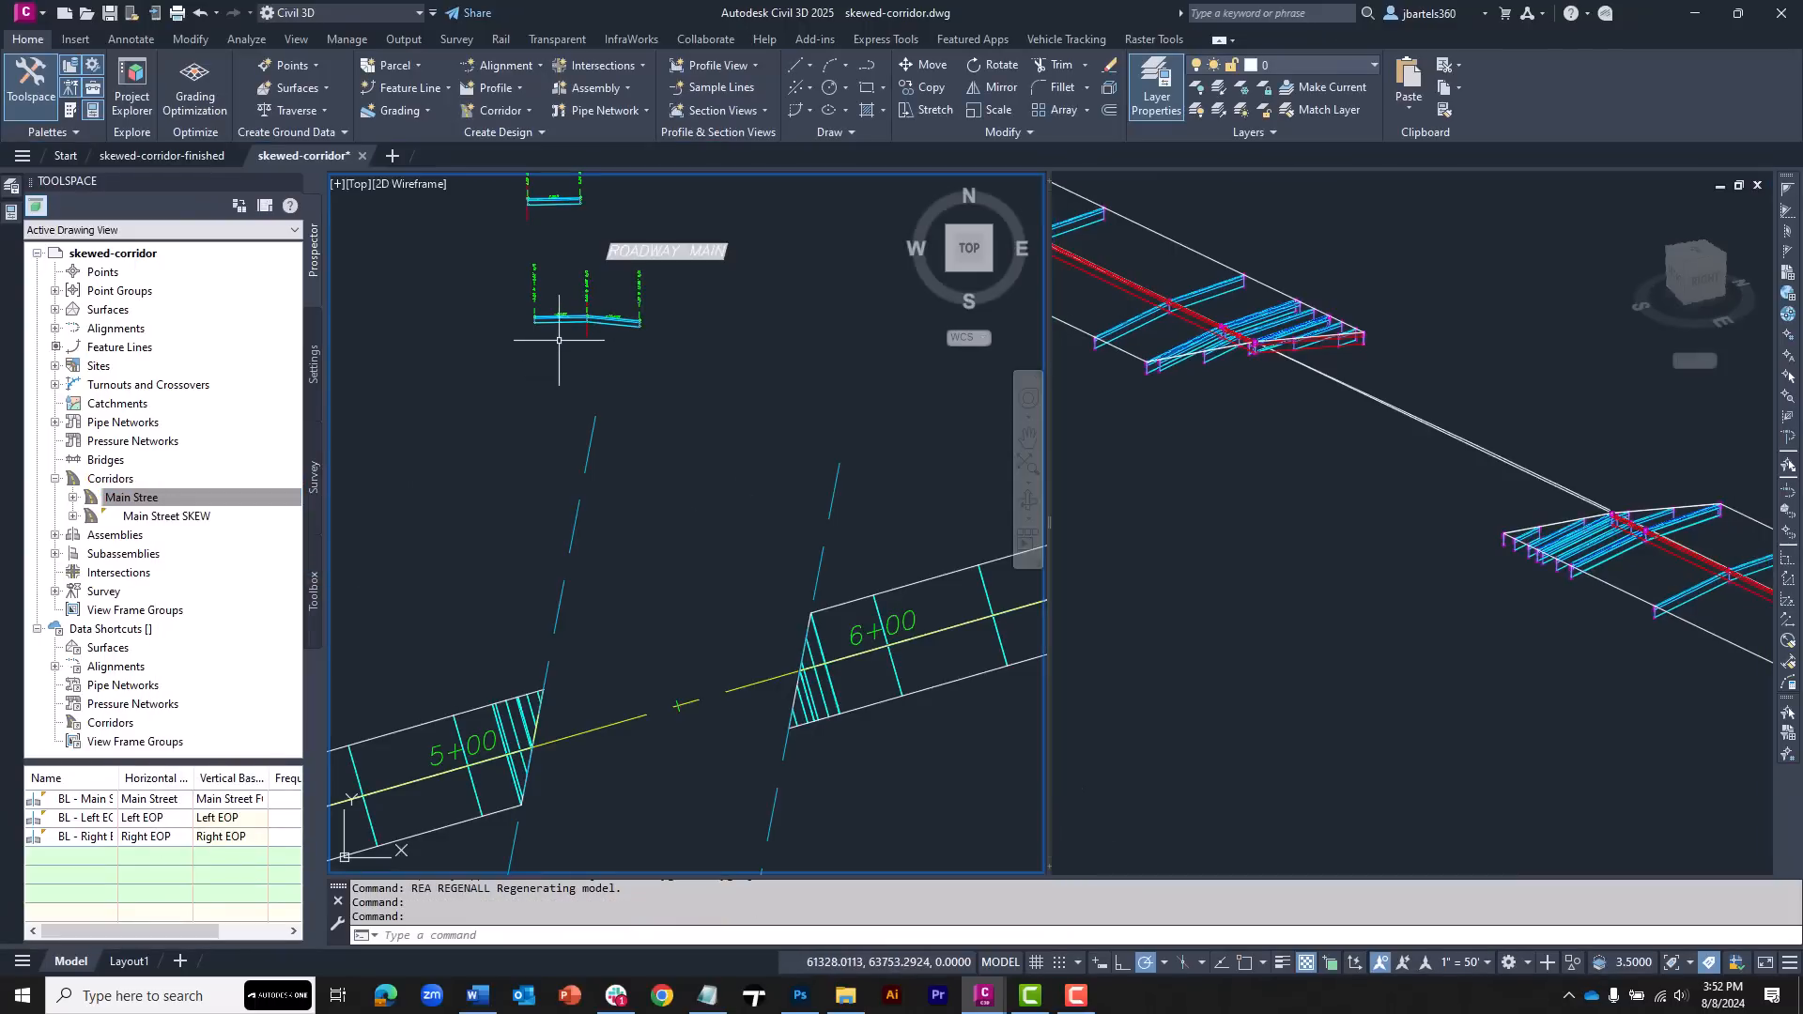
click(562, 322)
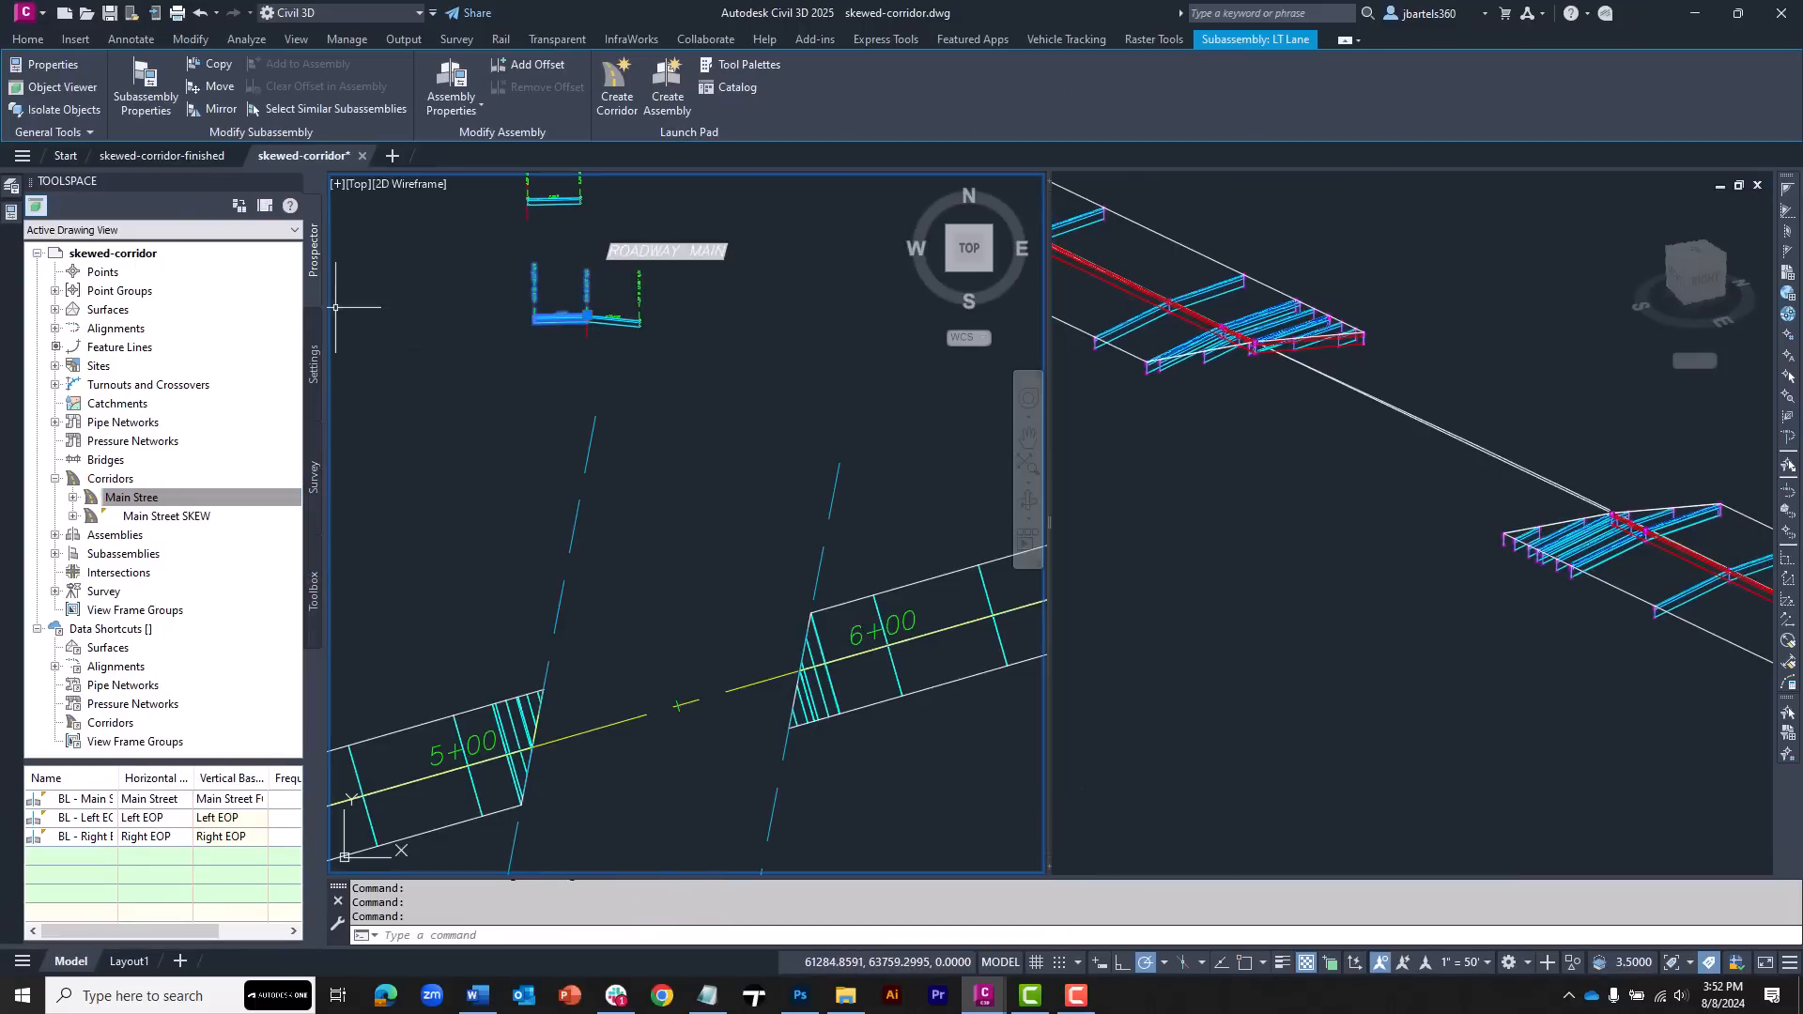
key(ctrl+1)
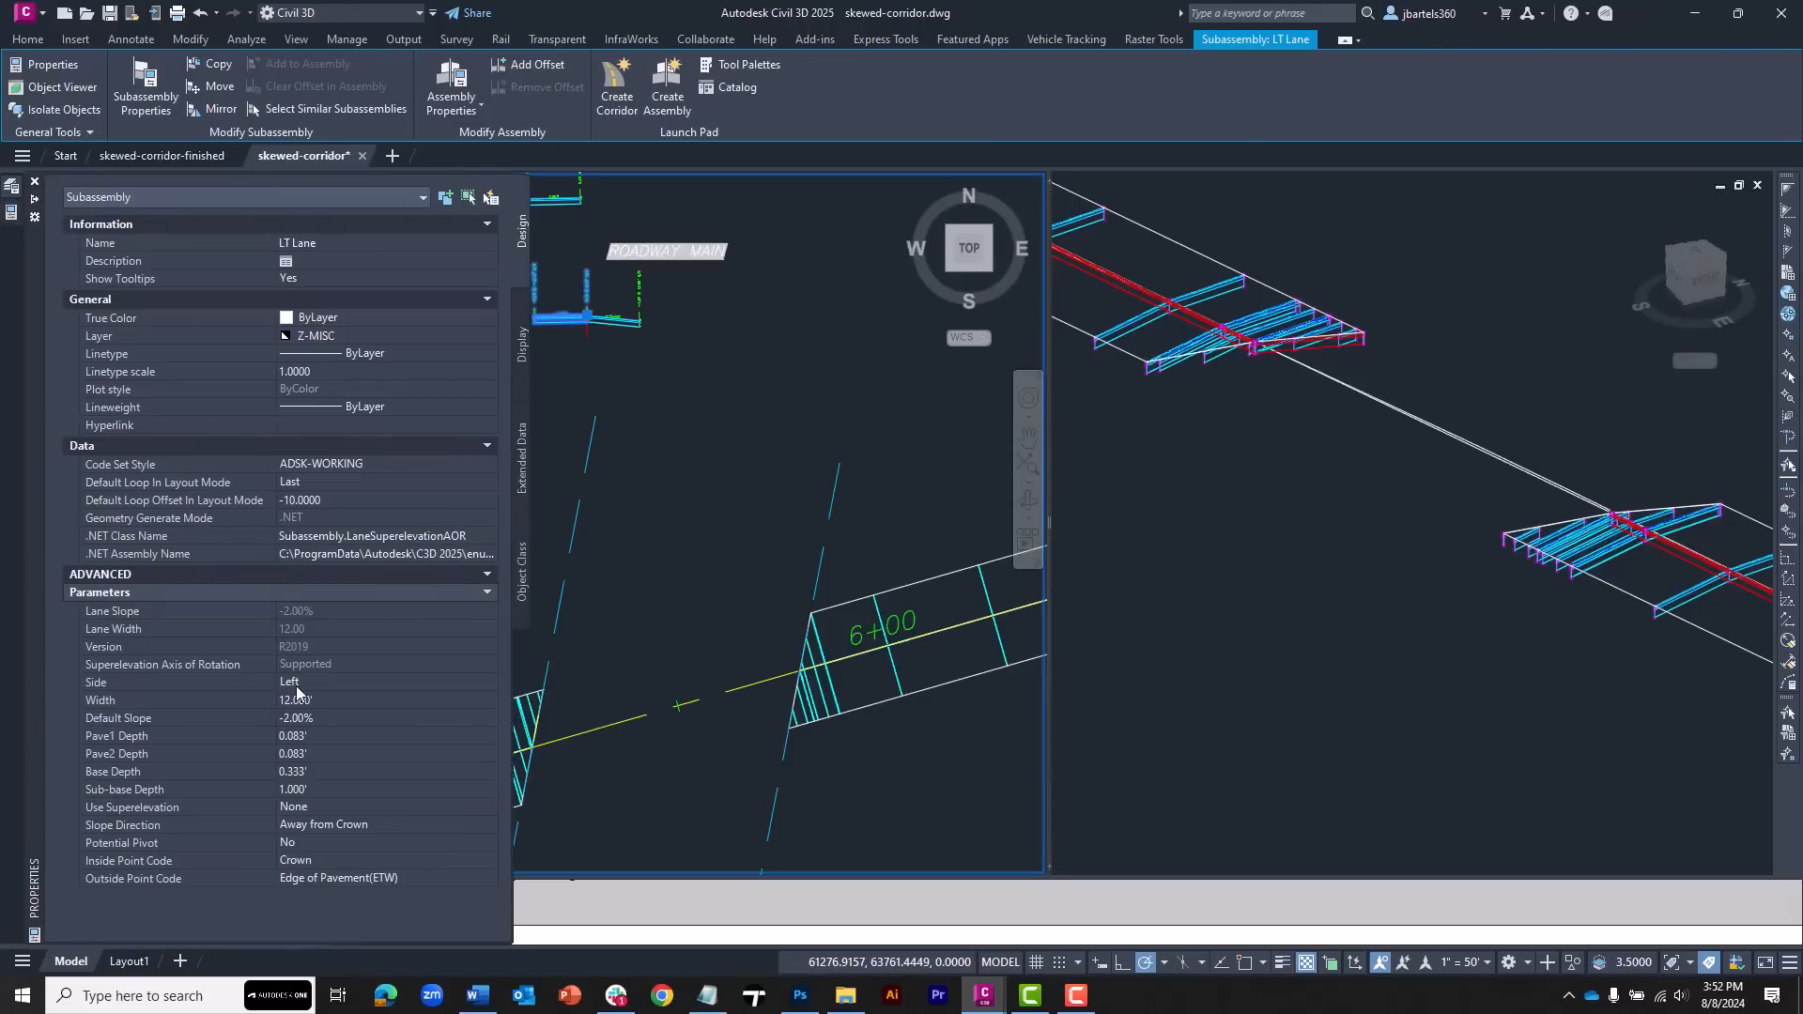
click(317, 717)
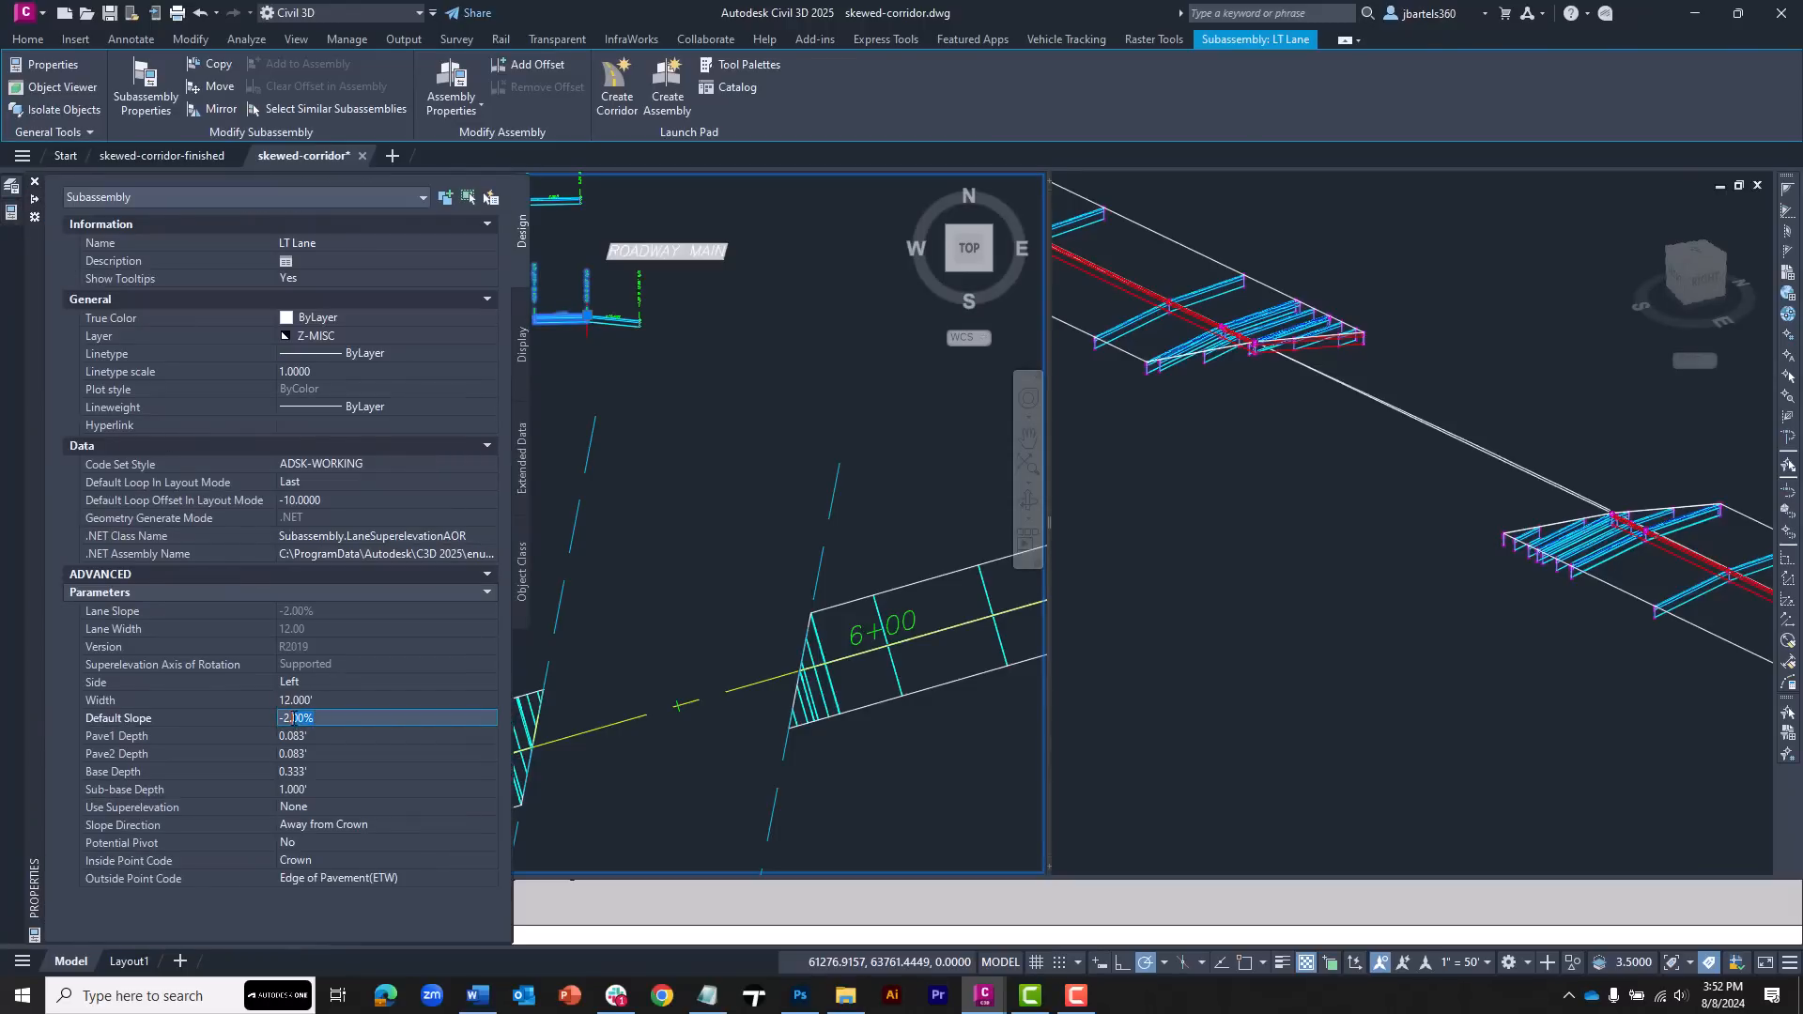
text(0)
key(Return)
key(ctrl+1)
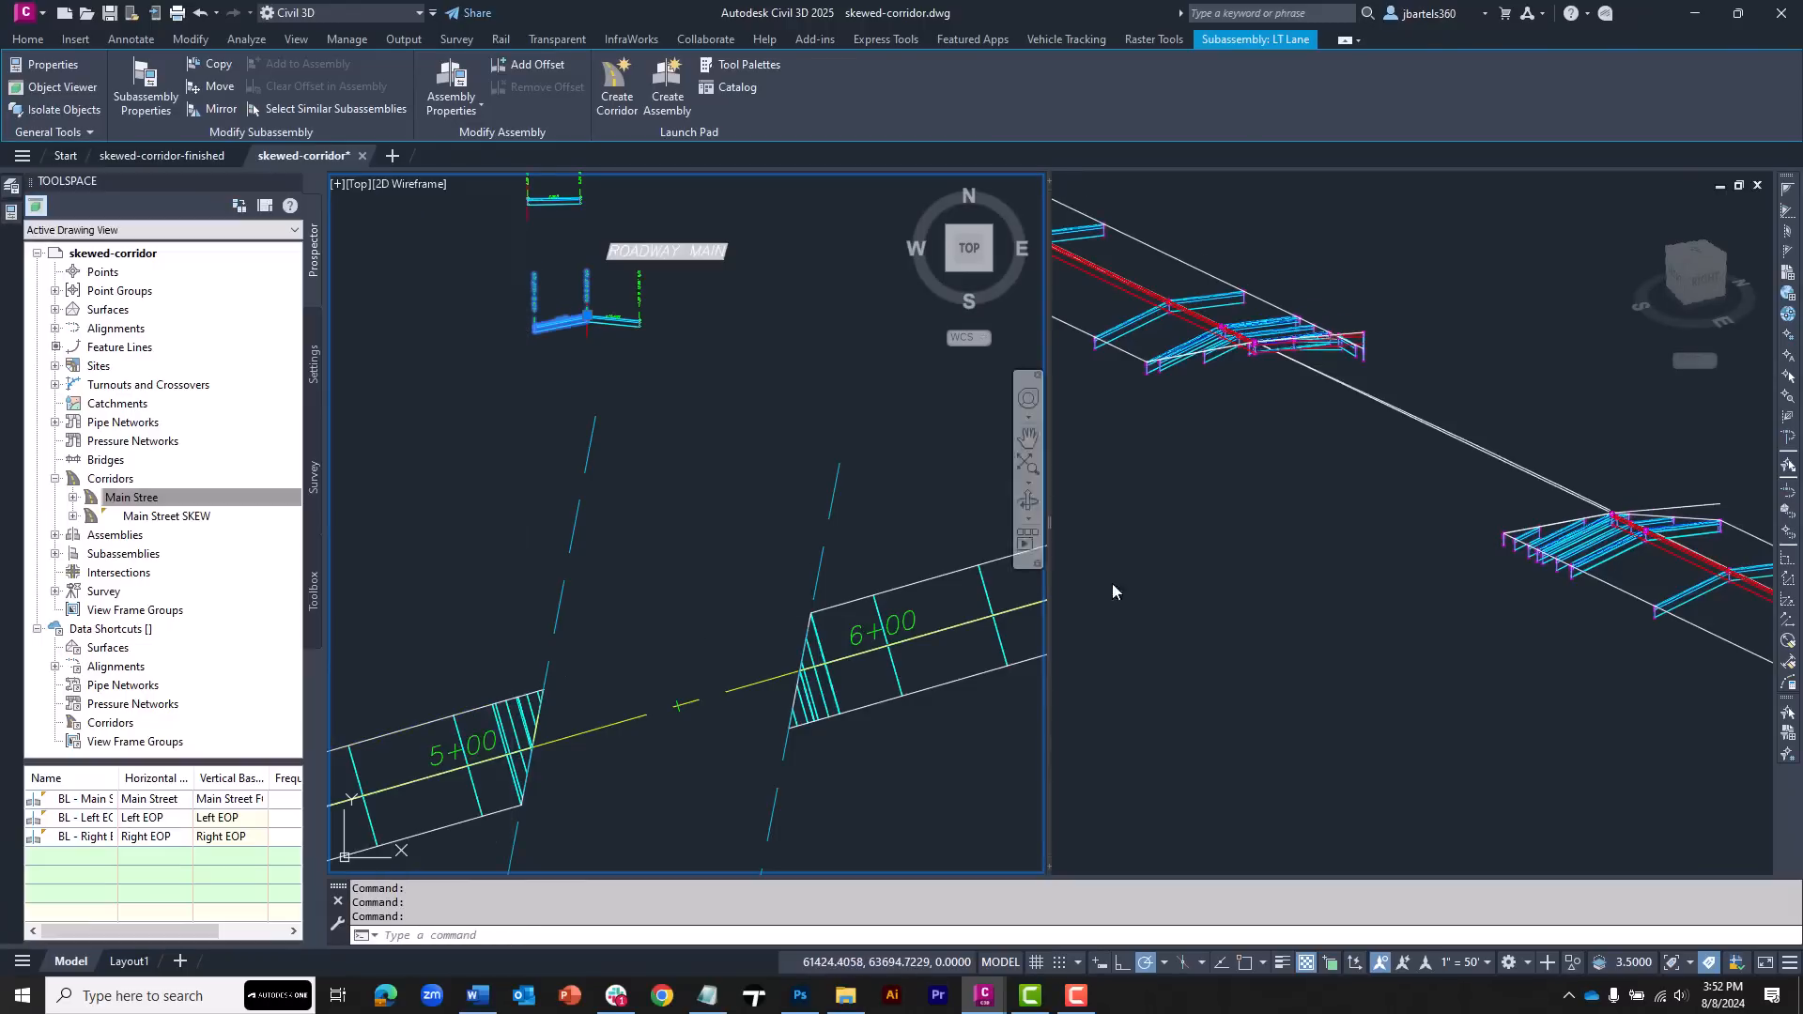
Regenerate the 3D viewport to review the lane slopes along the corridors
click(1327, 540)
text(rea)
key(Return)
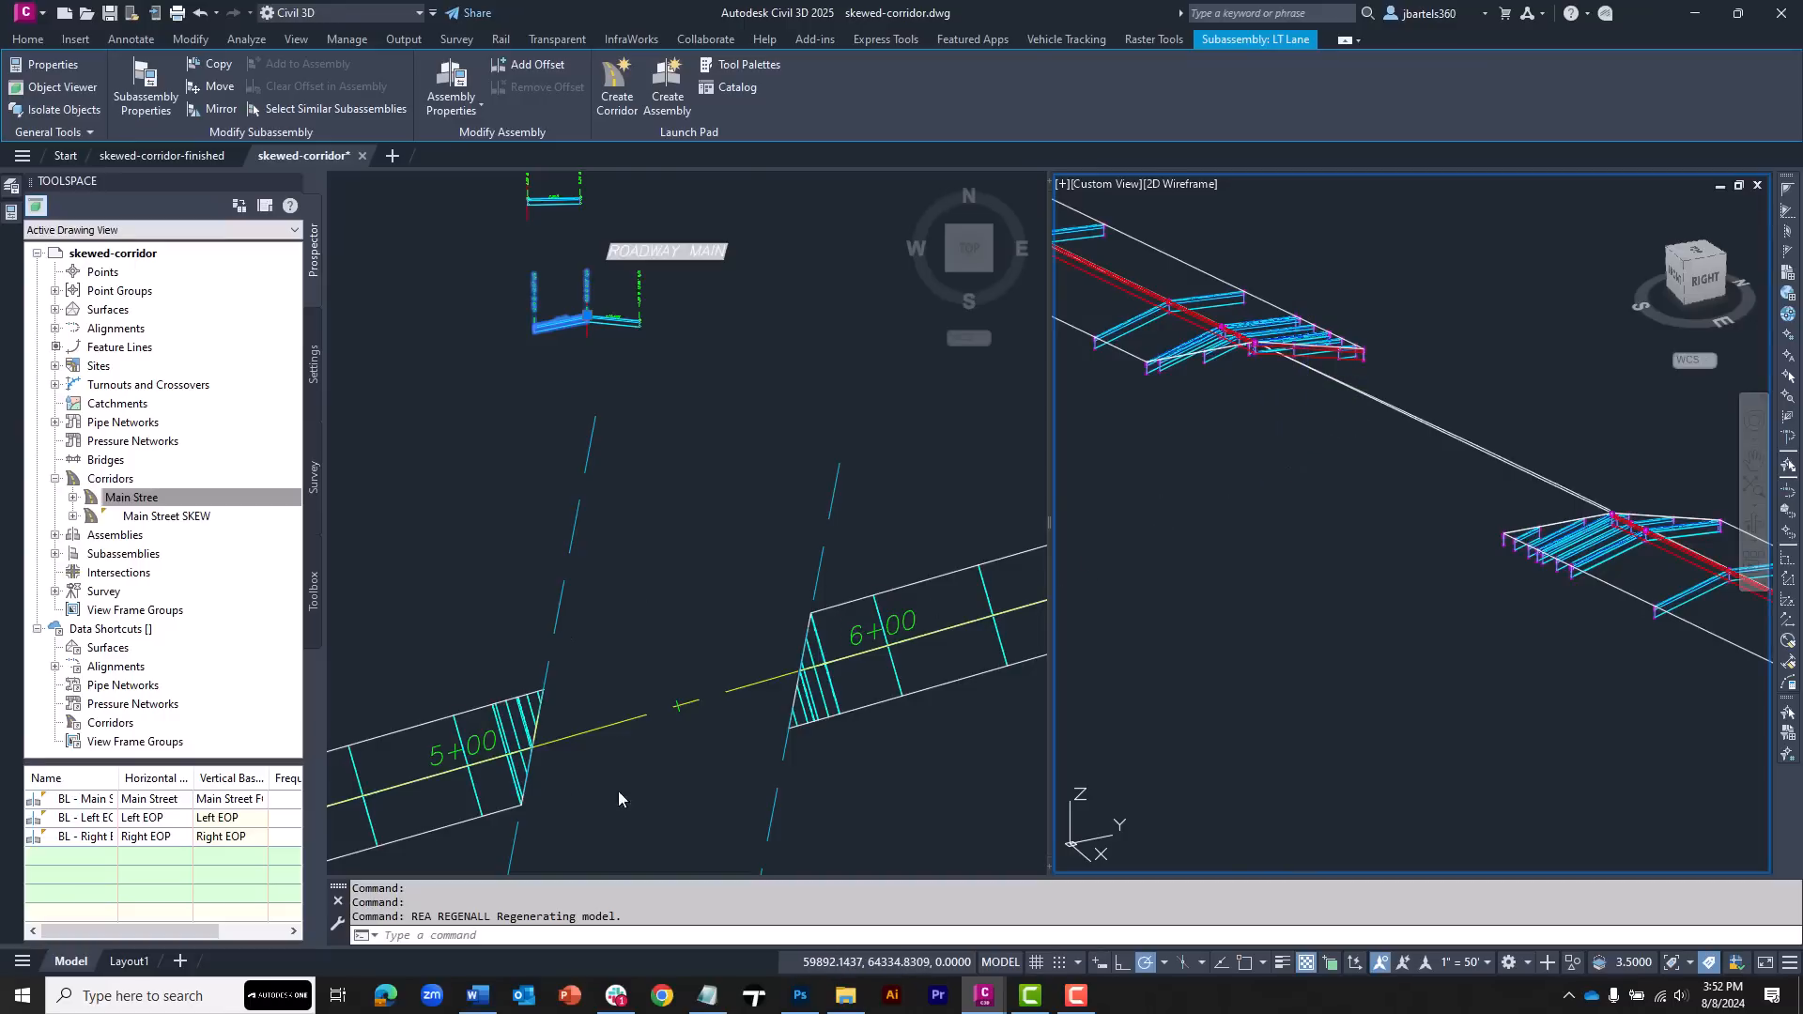
click(711, 601)
scroll(713, 606, down, 4)
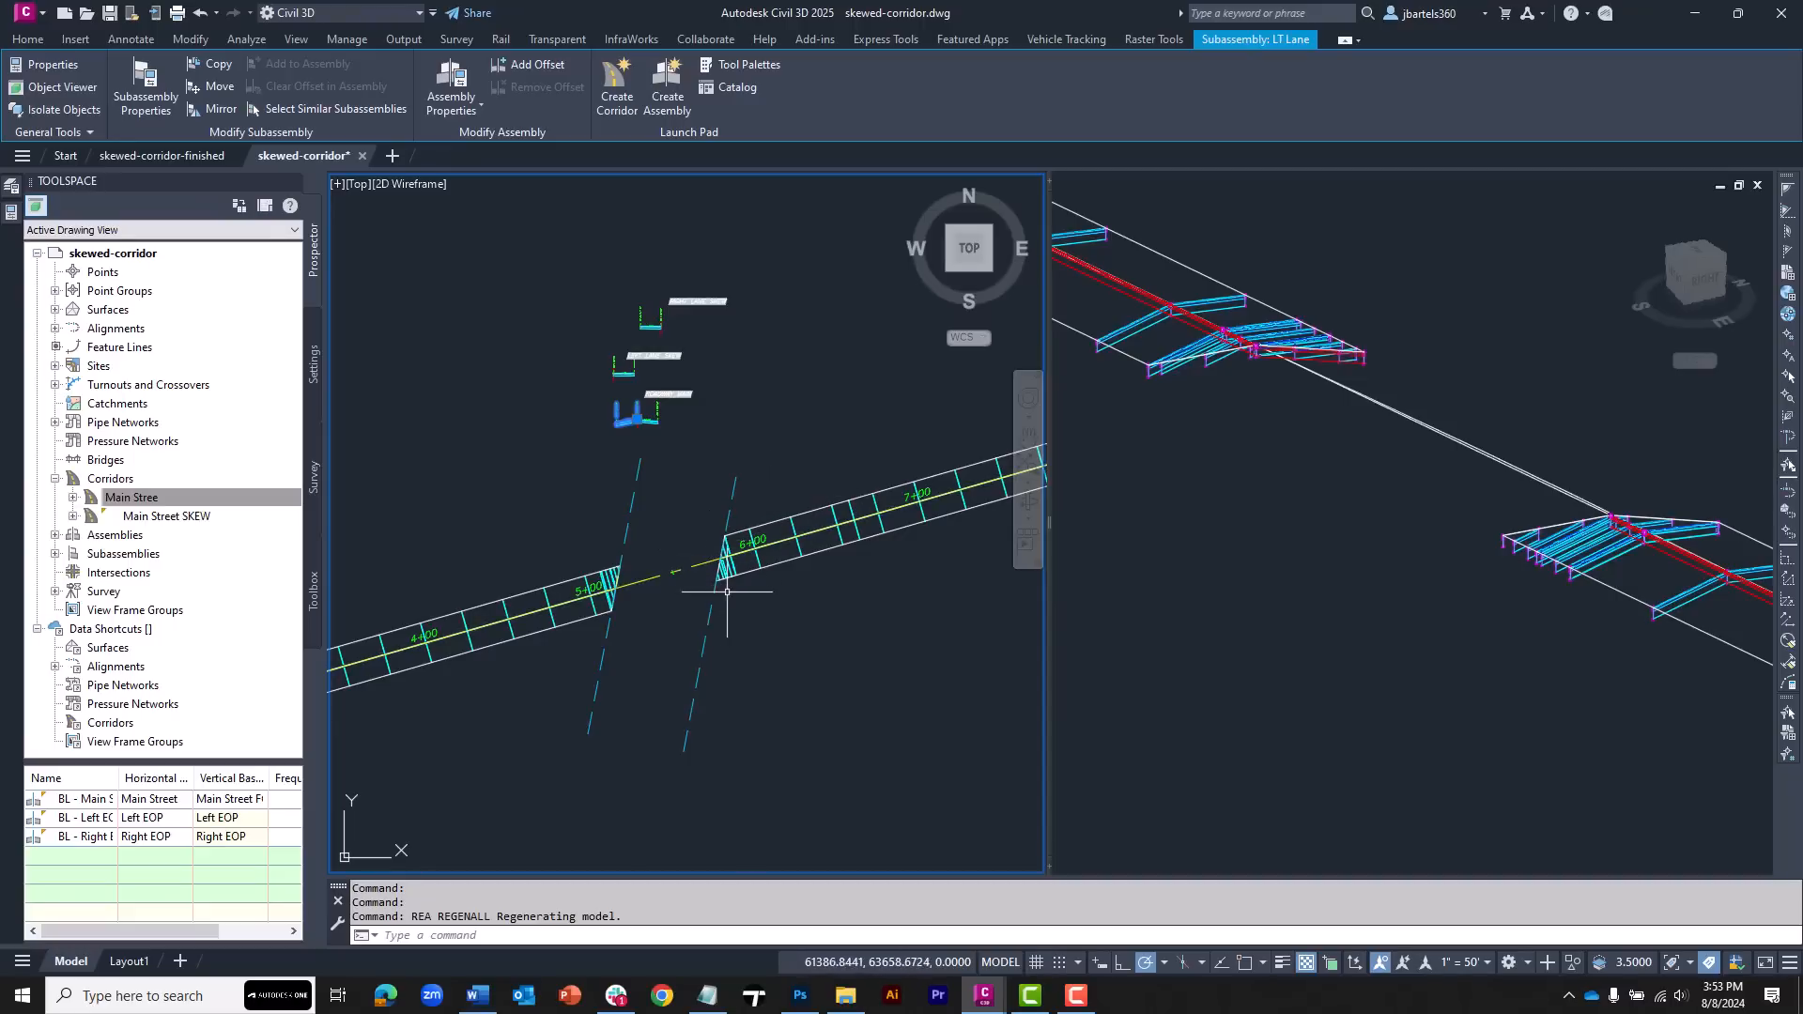
Return the drawing to a single viewport
click(337, 188)
mouse_move(369, 229)
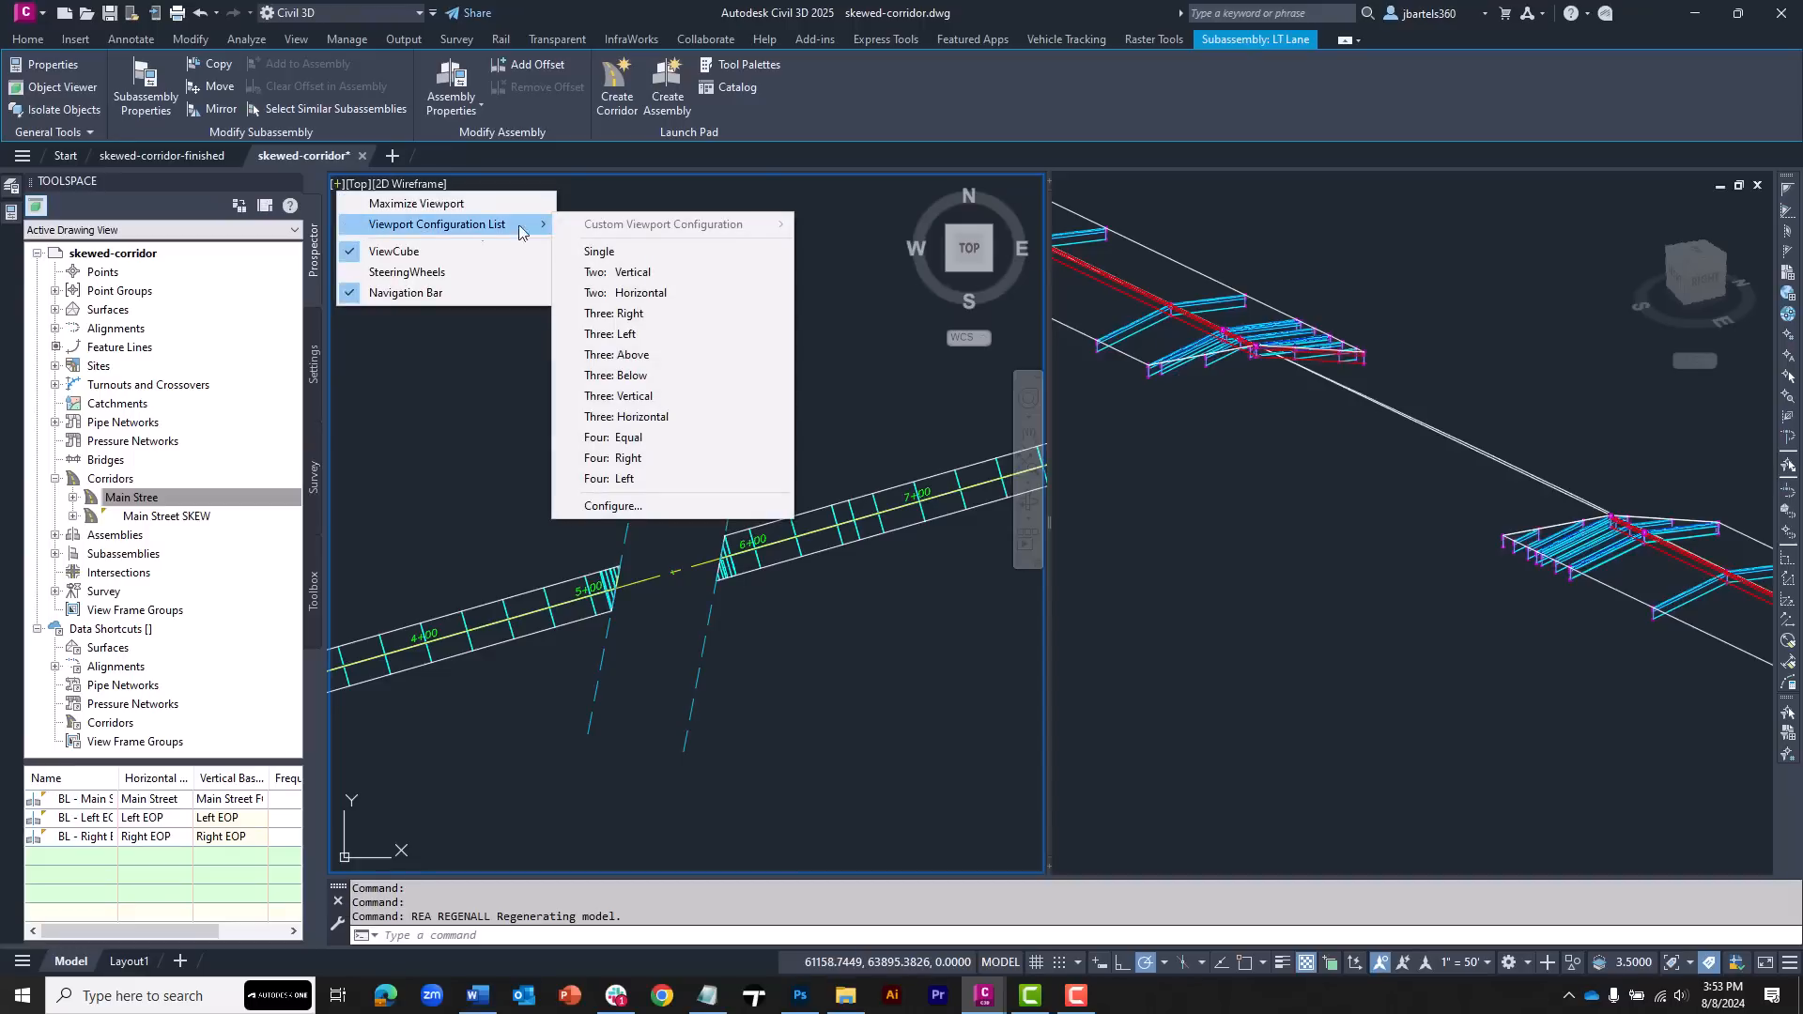
click(597, 250)
scroll(1044, 596, up, 5)
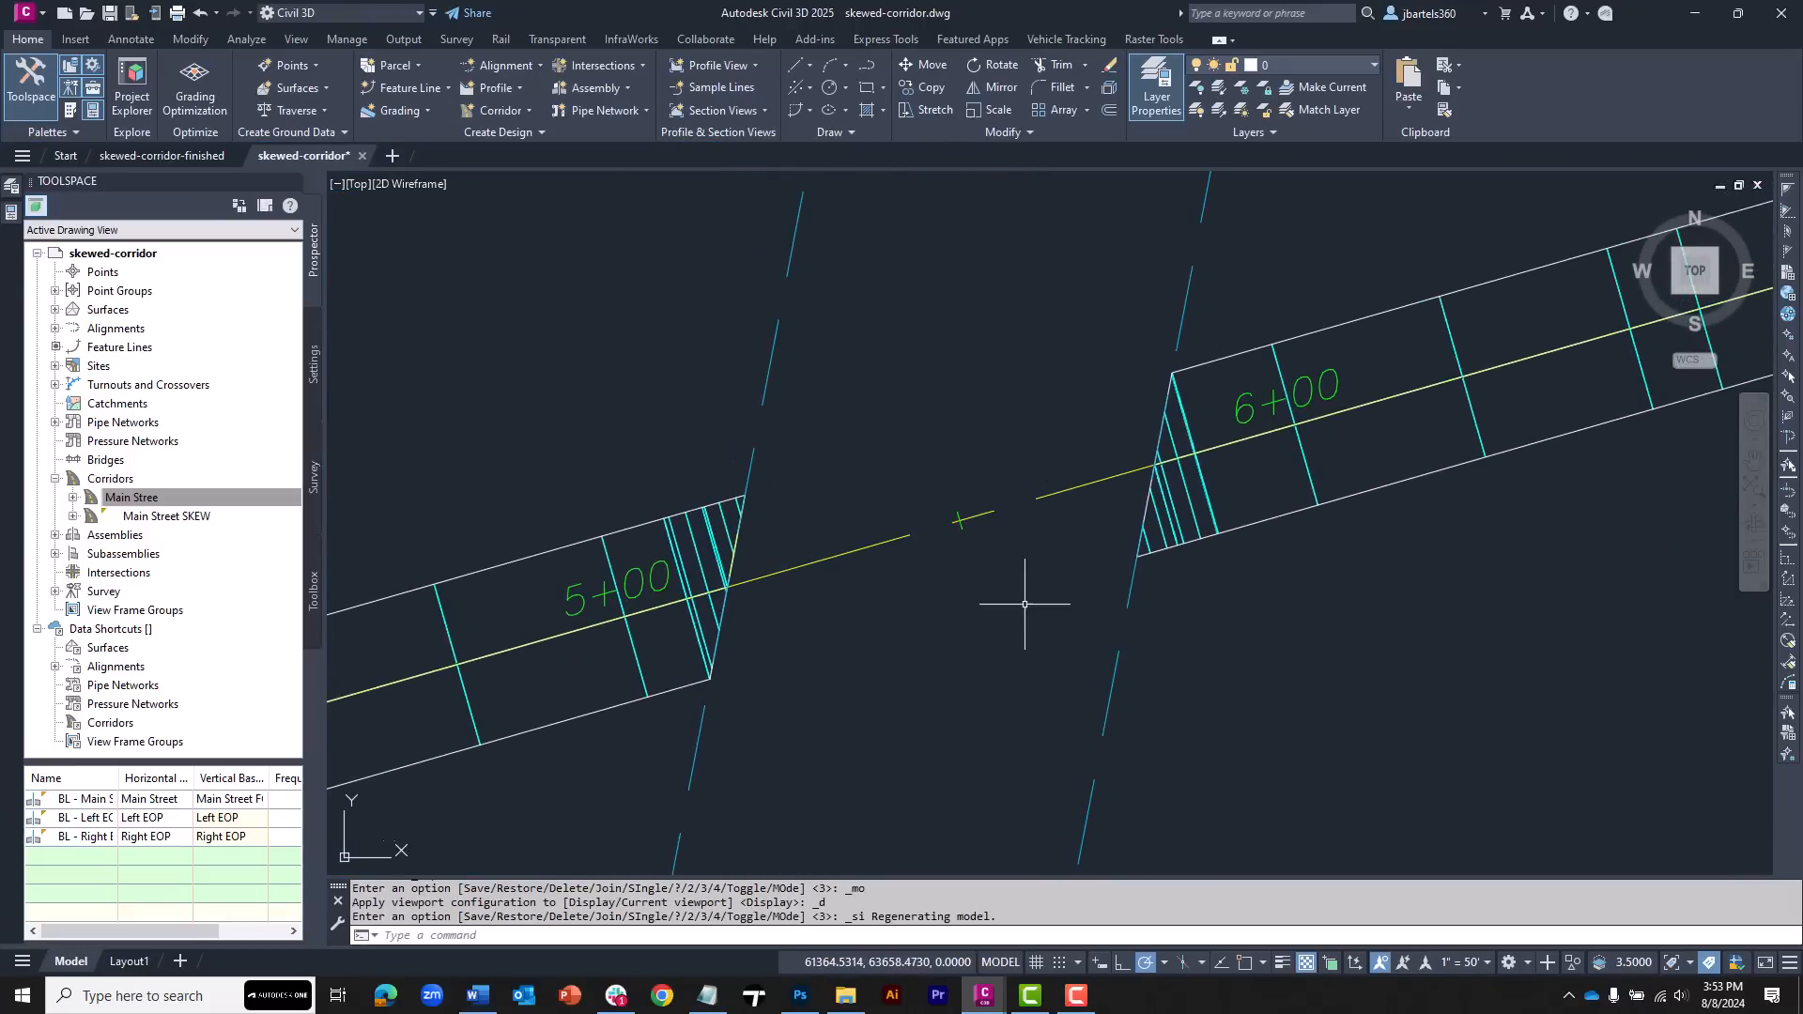